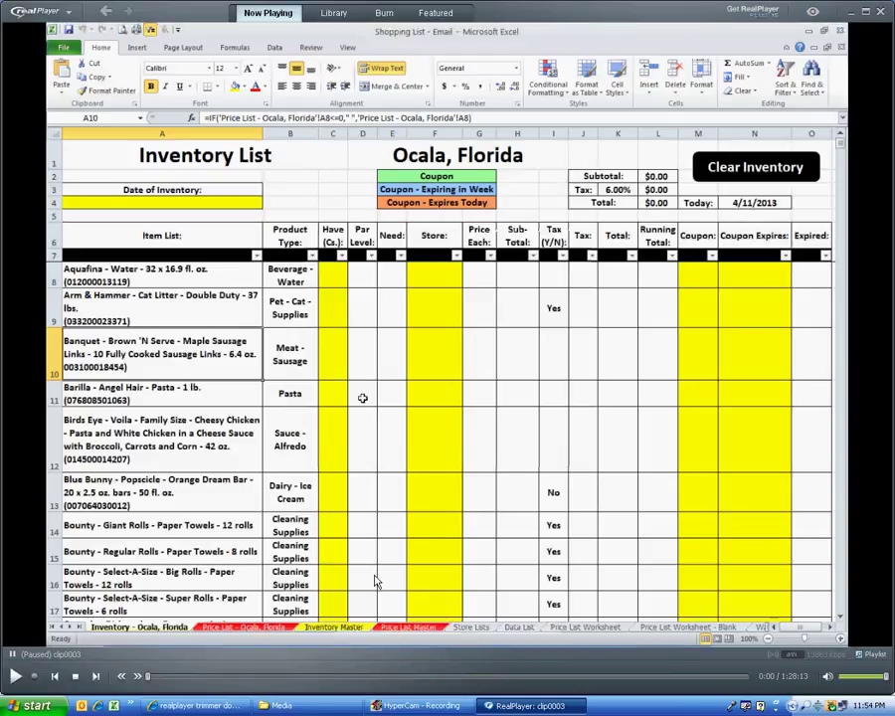
Play the paused recorded clip full screen to show the Inventory List sheet.
{"action": "left_click", "coordinate": [500, 35]}
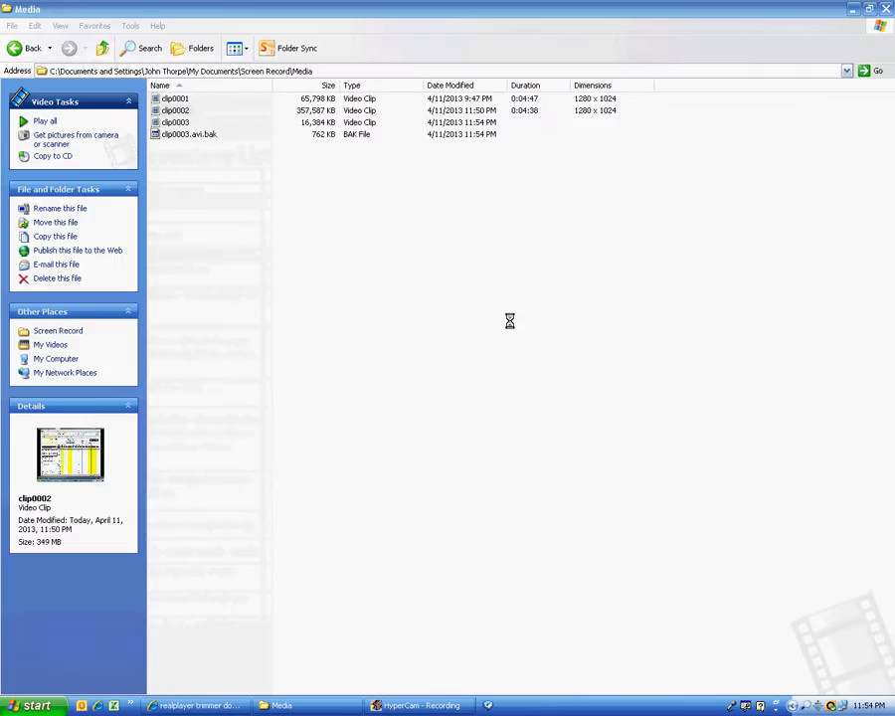
{"action": "left_click", "coordinate": [89, 699]}
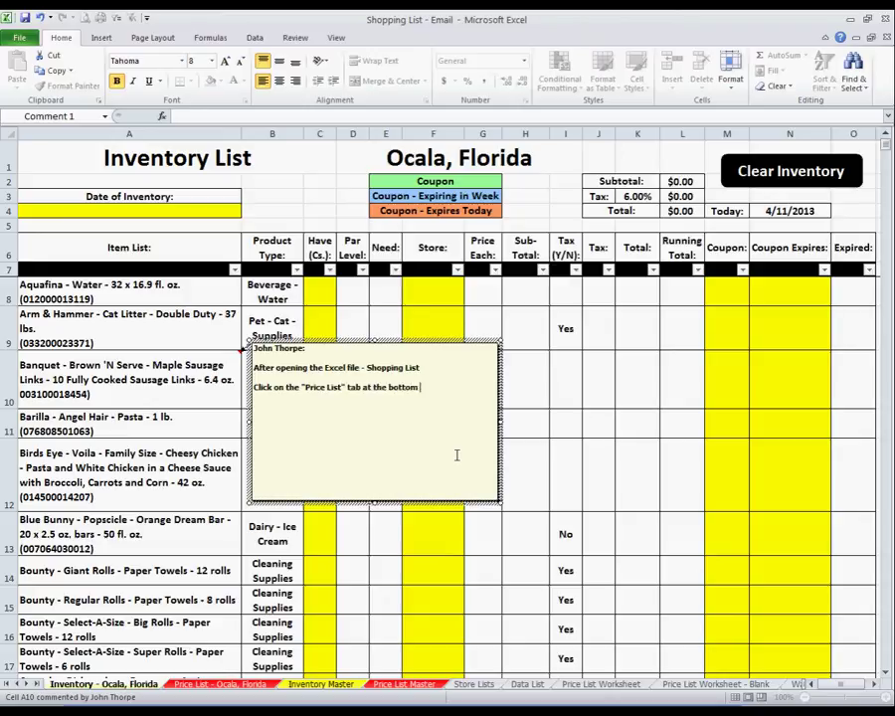
Add to the A10 comment how to input a new item, using the Blue Bunny Rocky Road example.
{"action": "type", "text": "to i"}
{"action": "type", "text": "nput a new item..."}
{"action": "type", "text": "For this"}
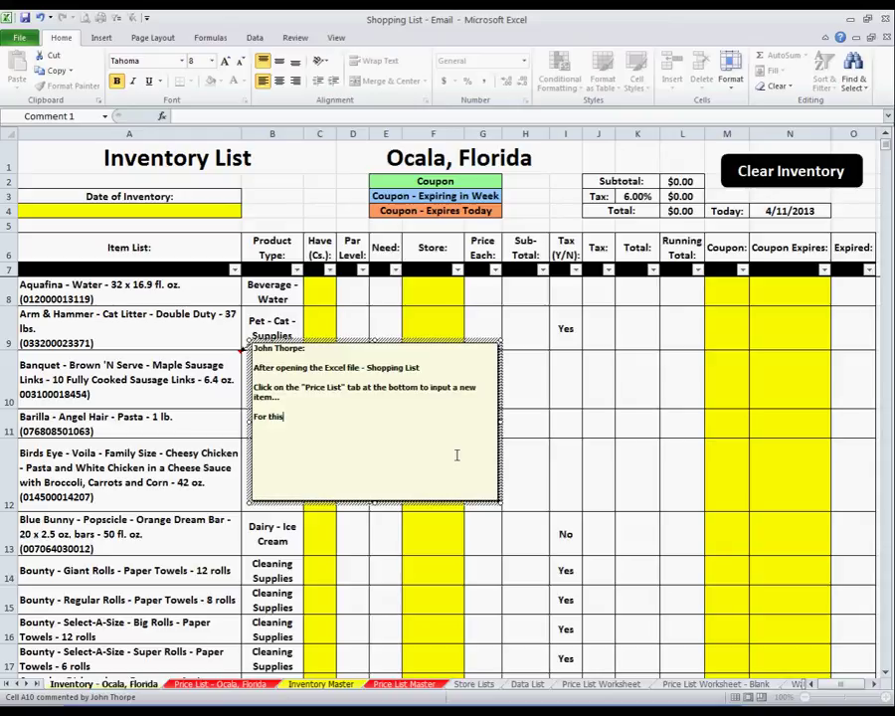
{"action": "type", "text": " example I will"}
{"action": "type", "text": " add \"B"}
{"action": "type", "text": "lue Bunny"}
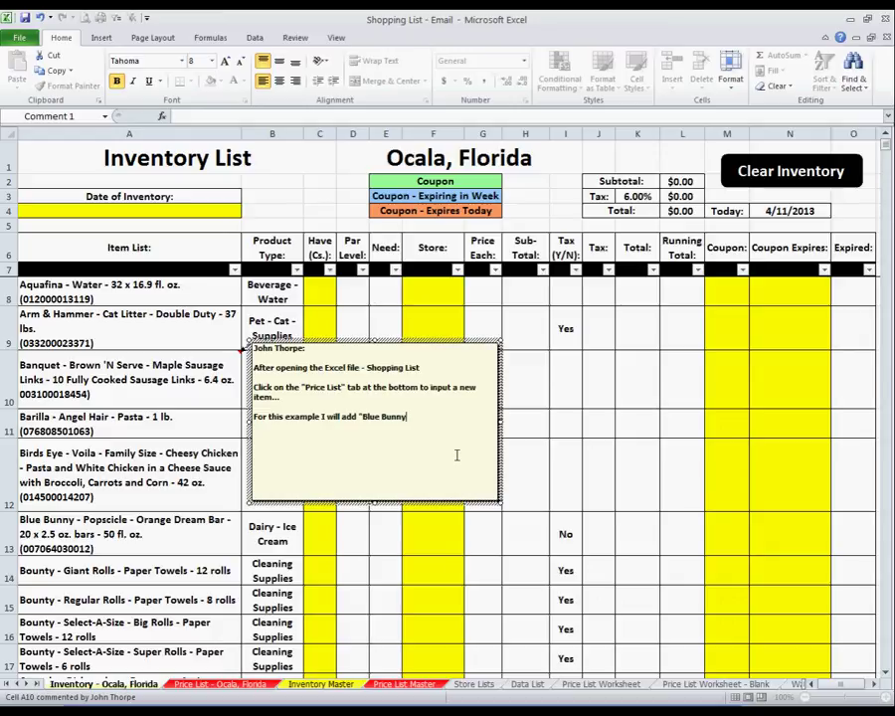
{"action": "type", "text": " Rocky Road Ice Cream"}
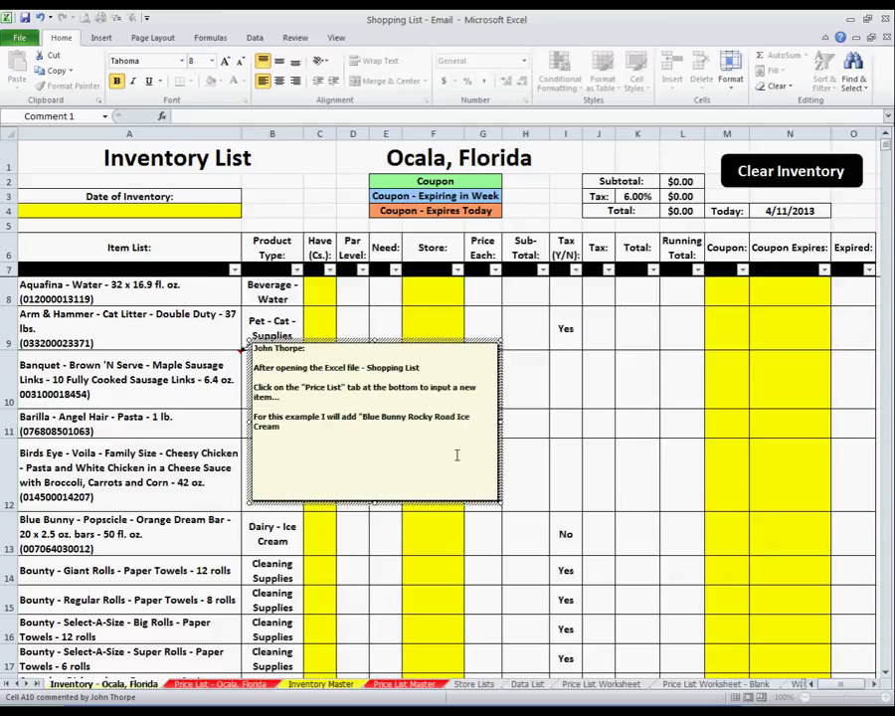
{"action": "type", "text": " and use 24 oz"}
{"action": "type", "text": ". as it's package"}
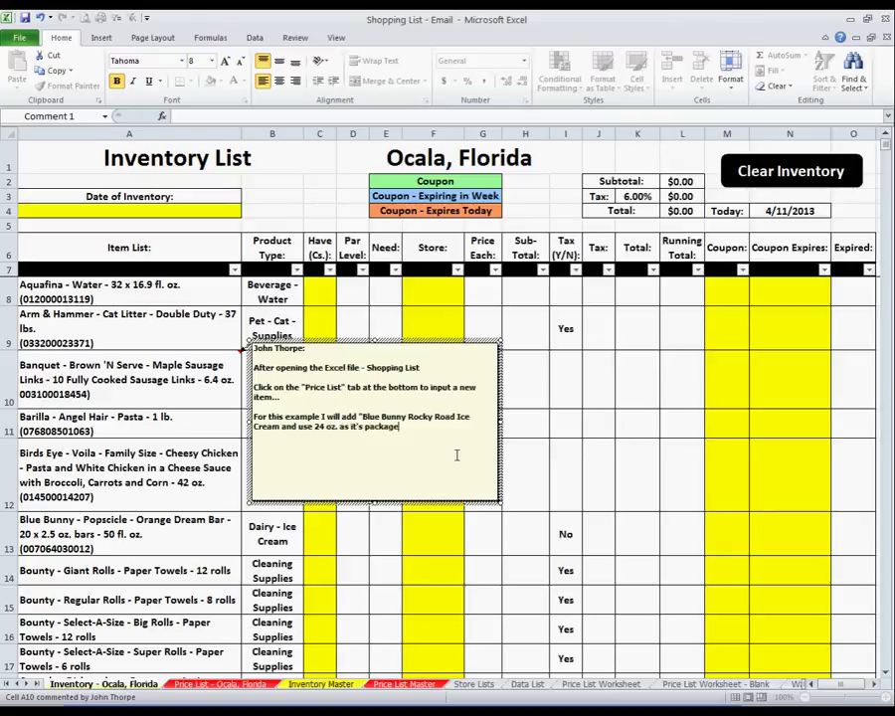
{"action": "type", "text": " si"}
{"action": "type", "text": "ze. I'll say that wal"}
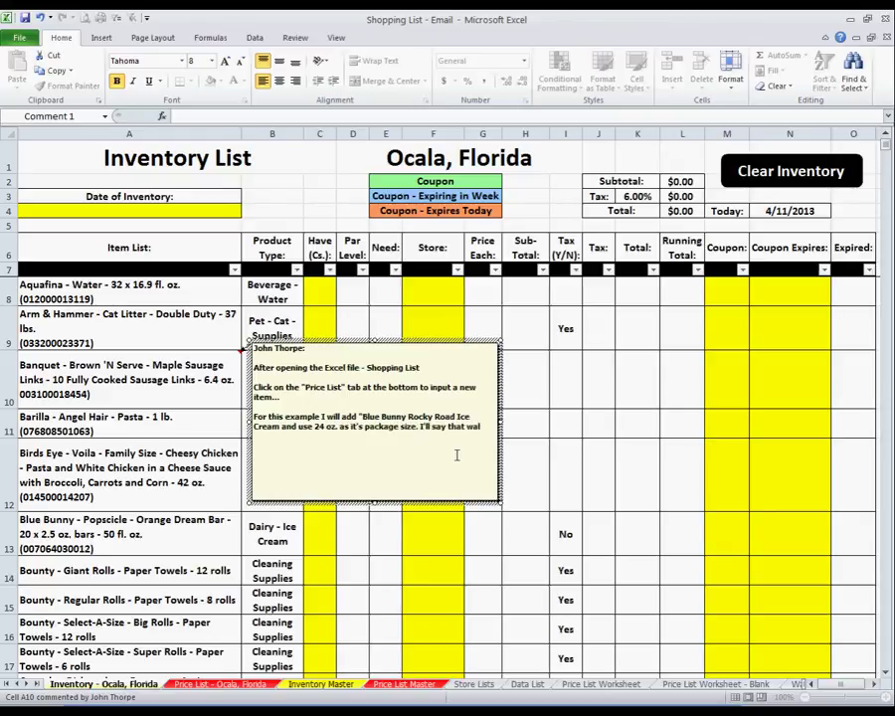
{"action": "type", "text": "mart sells it for $"}
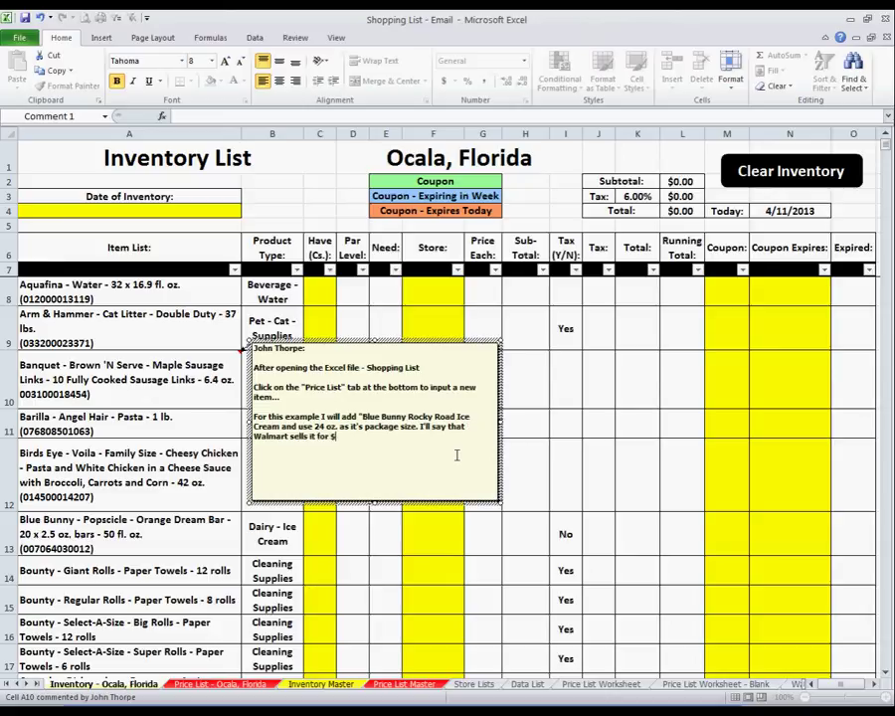
{"action": "type", "text": "2.58"}
Hide the A10 comment and scroll down the Price List - Ocala, Florida sheet.
{"action": "right_click", "coordinate": [193, 370]}
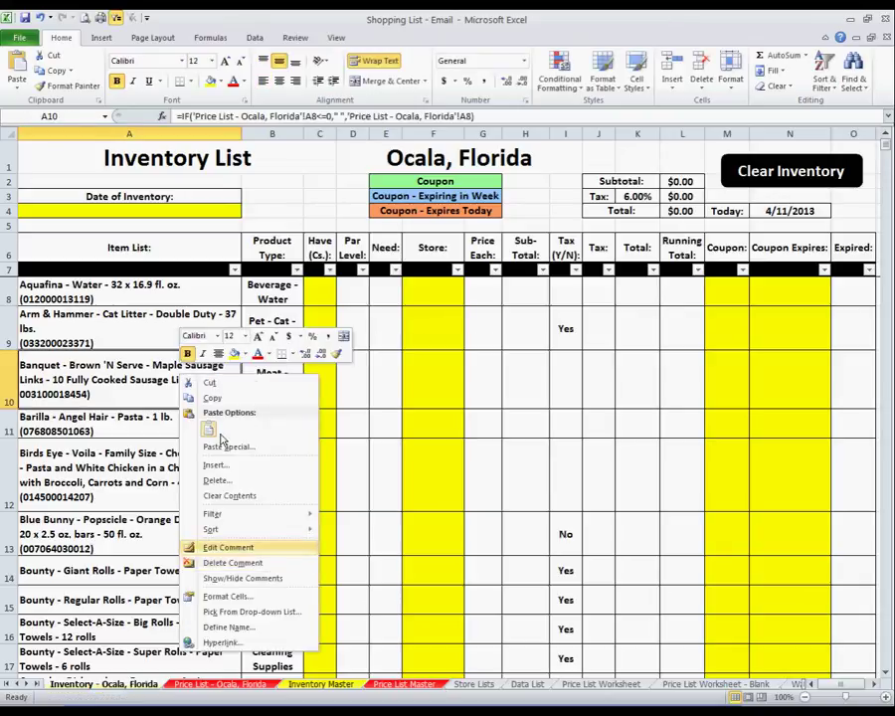
{"action": "left_click", "coordinate": [261, 575]}
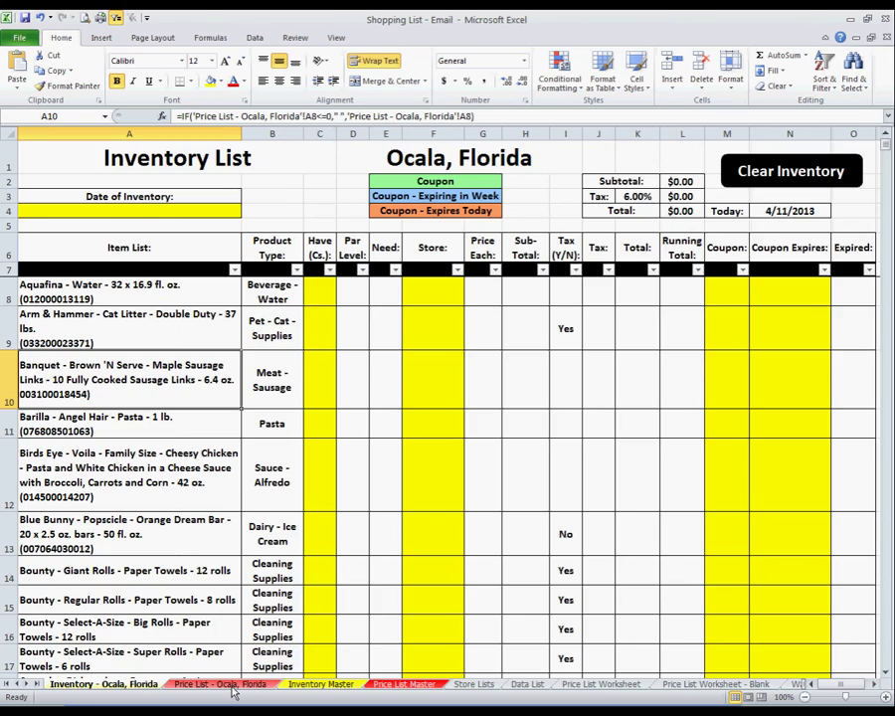
{"action": "left_click", "coordinate": [227, 685]}
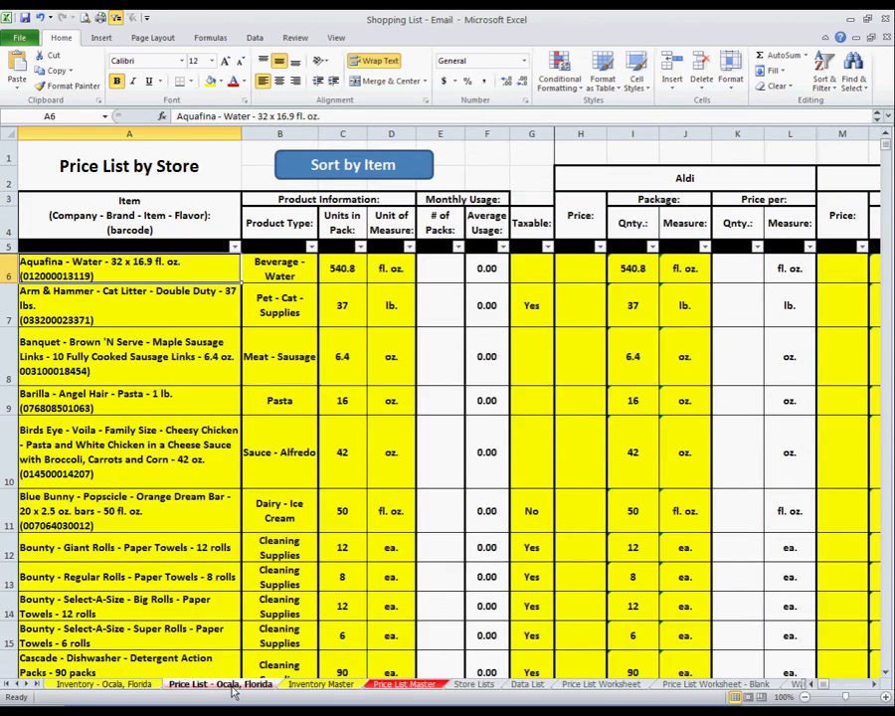
{"action": "scroll", "coordinate": [174, 568], "scroll_direction": "down", "scroll_amount": 6}
{"action": "scroll", "coordinate": [174, 569], "scroll_direction": "down", "scroll_amount": 6}
{"action": "scroll", "coordinate": [174, 568], "scroll_direction": "down", "scroll_amount": 6}
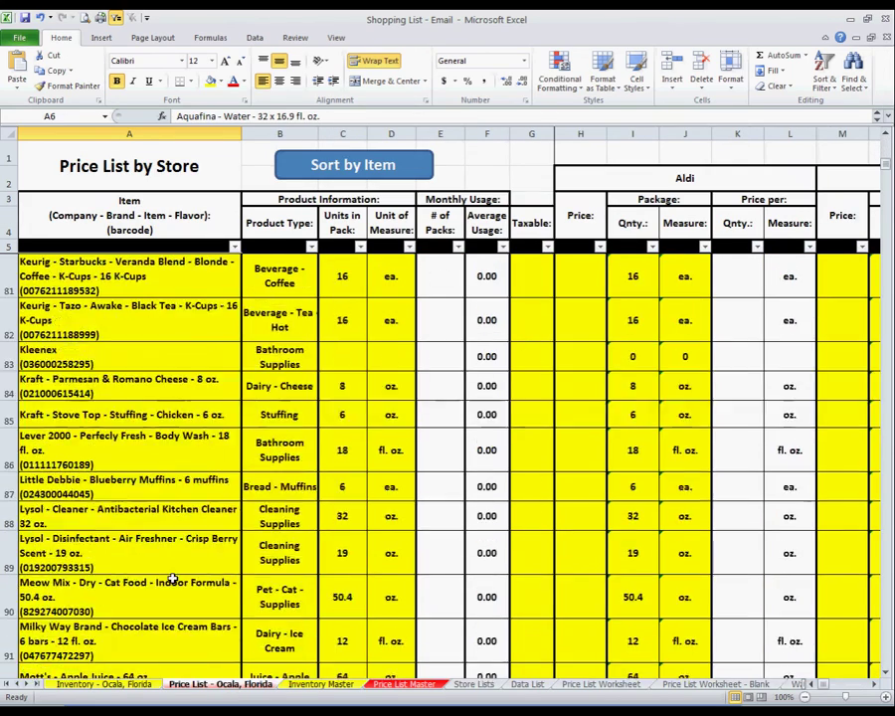
{"action": "scroll", "coordinate": [172, 579], "scroll_direction": "down", "scroll_amount": 15}
{"action": "scroll", "coordinate": [173, 573], "scroll_direction": "down", "scroll_amount": 4}
{"action": "scroll", "coordinate": [175, 574], "scroll_direction": "down", "scroll_amount": 11}
{"action": "scroll", "coordinate": [176, 543], "scroll_direction": "down", "scroll_amount": 1}
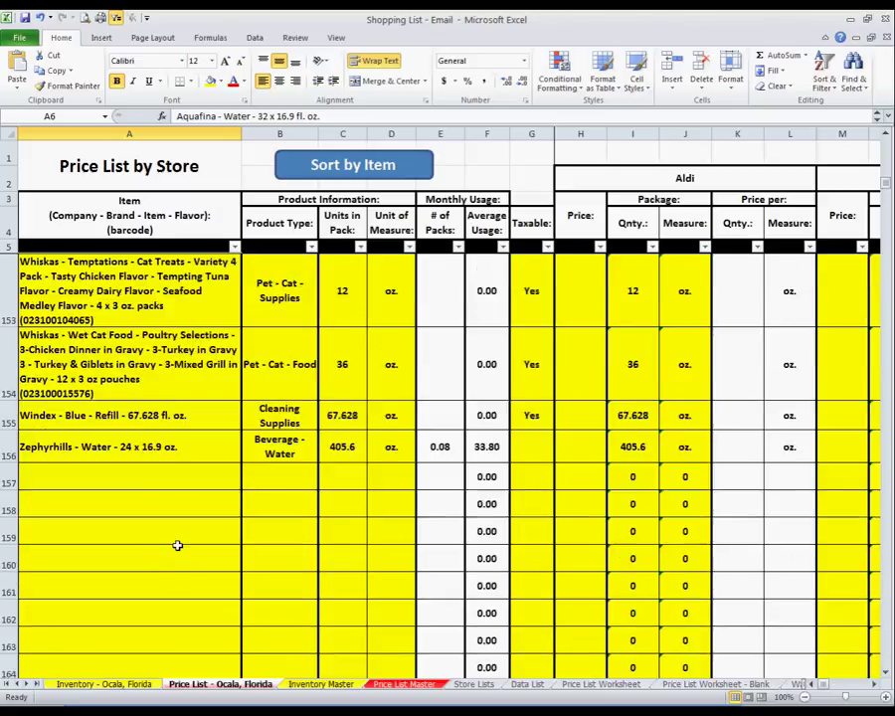
Enter 'Blue Bunny - Ice Cream - Rocky Road - 24 oz.' in cell A157.
{"action": "left_click", "coordinate": [161, 474]}
{"action": "type", "text": "Ble"}
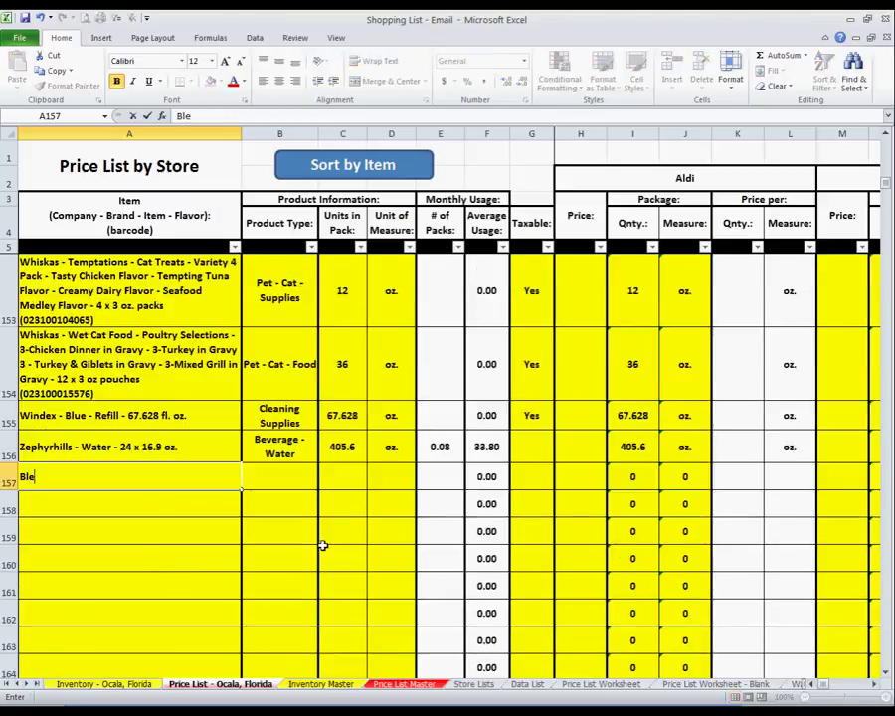
{"action": "key", "text": "BackSpace"}
{"action": "type", "text": "ue Bunny"}
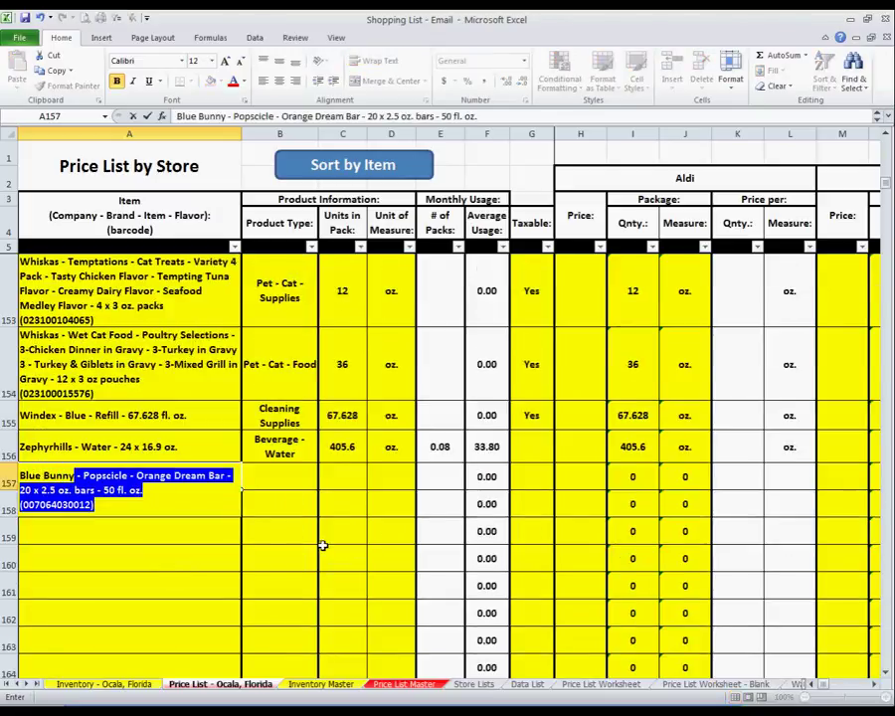
{"action": "type", "text": " - Ice"}
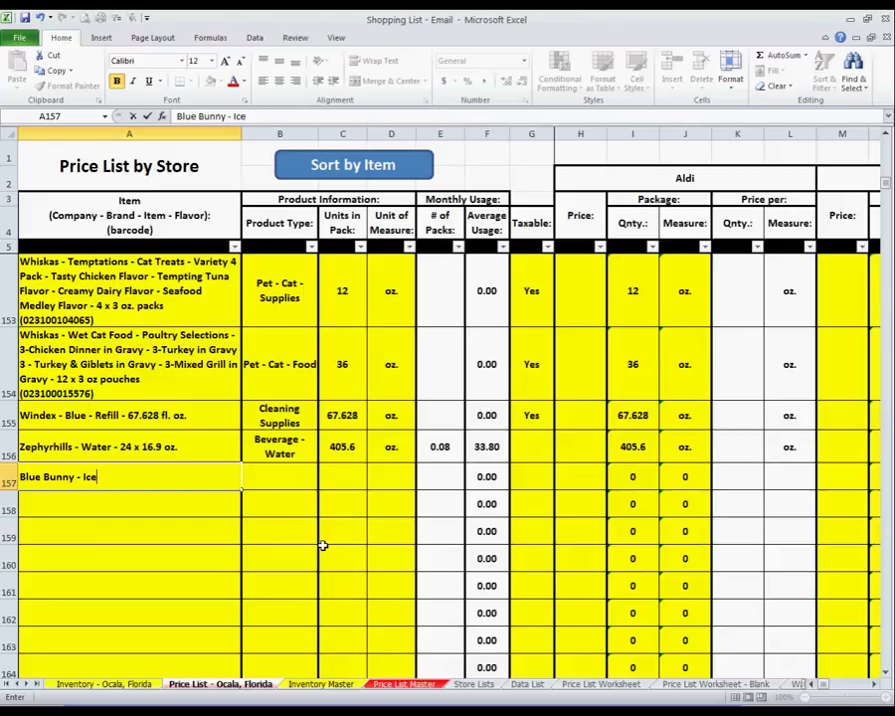
{"action": "type", "text": " Cream - Rocky Road - "}
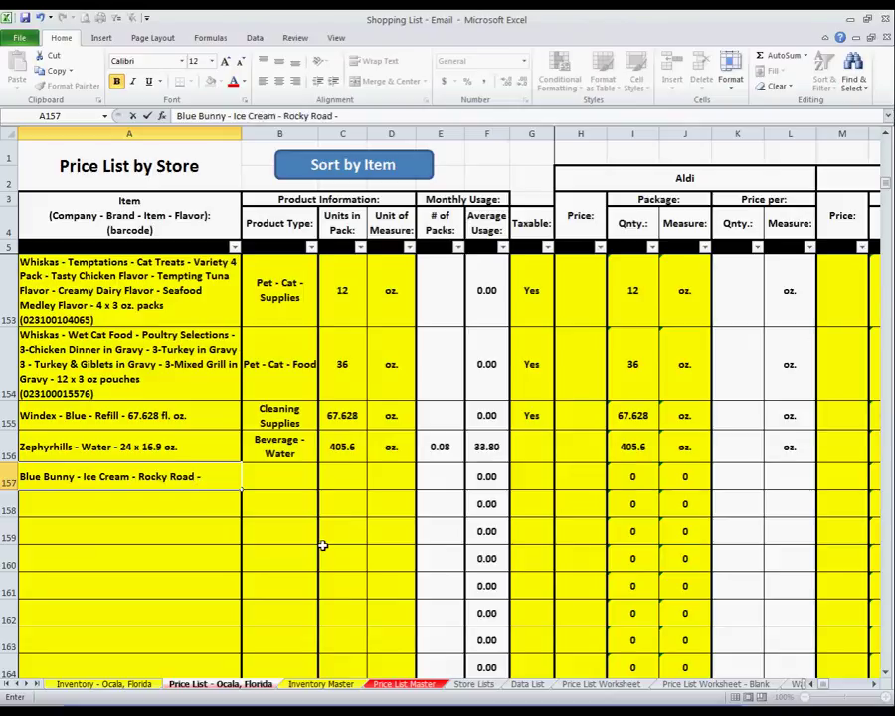
{"action": "type", "text": "23"}
{"action": "key", "text": "BackSpace"}
{"action": "type", "text": "4 oz."}
Set the product type of row 157 to Dairy - Ice Cream.
{"action": "key", "text": "Tab"}
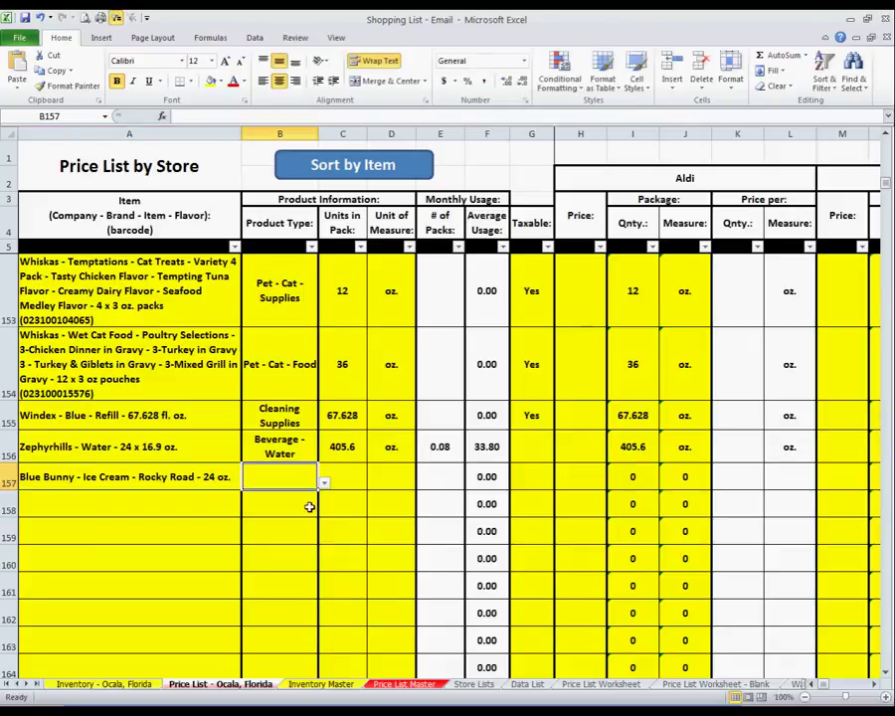
{"action": "left_click", "coordinate": [324, 481]}
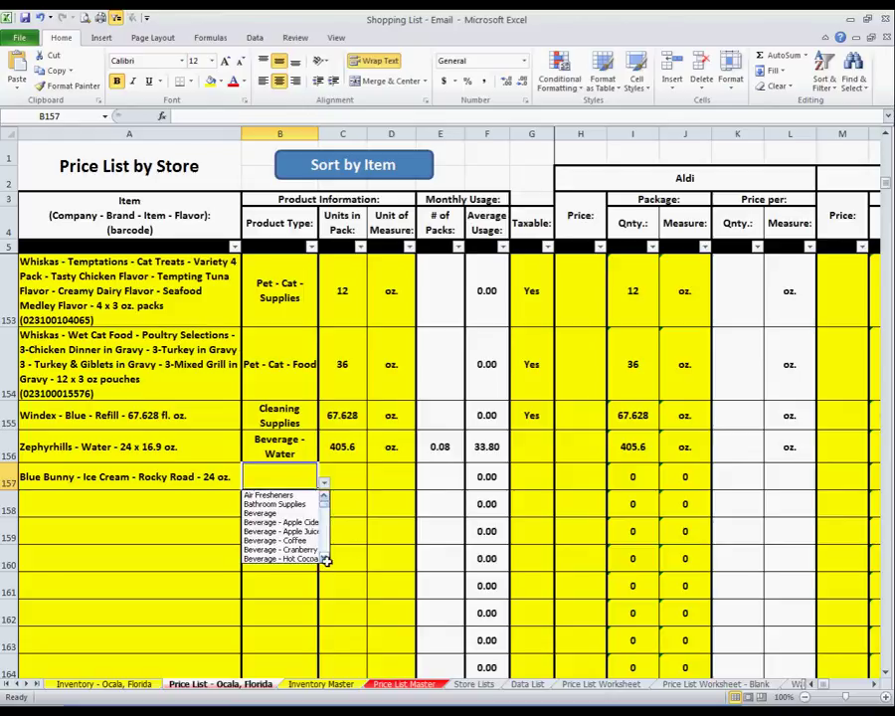
{"action": "left_click_drag", "start_coordinate": [325, 560], "coordinate": [304, 534]}
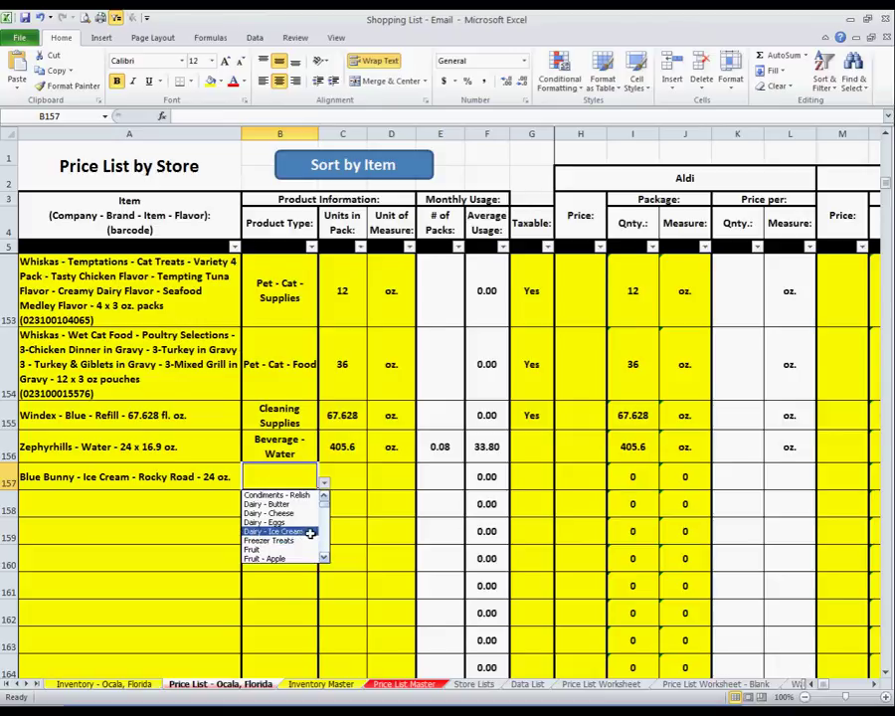
{"action": "left_click", "coordinate": [312, 533]}
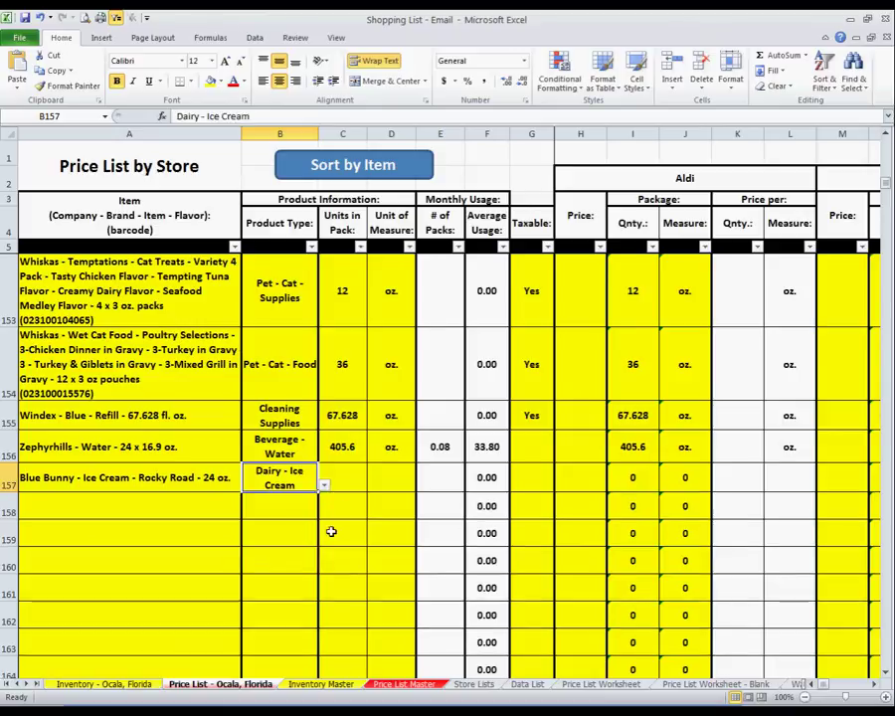
Enter 24 units in pack with unit oz. for row 157, then move to the Wal-Mart columns.
{"action": "left_click", "coordinate": [353, 485]}
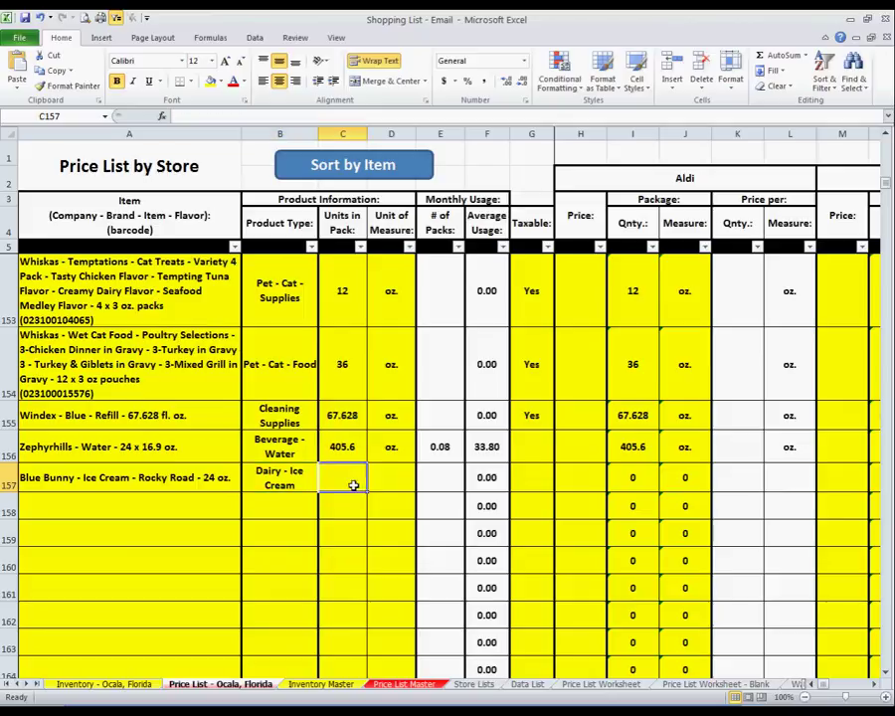
{"action": "type", "text": "24"}
{"action": "key", "text": "Tab"}
{"action": "left_click", "coordinate": [421, 485]}
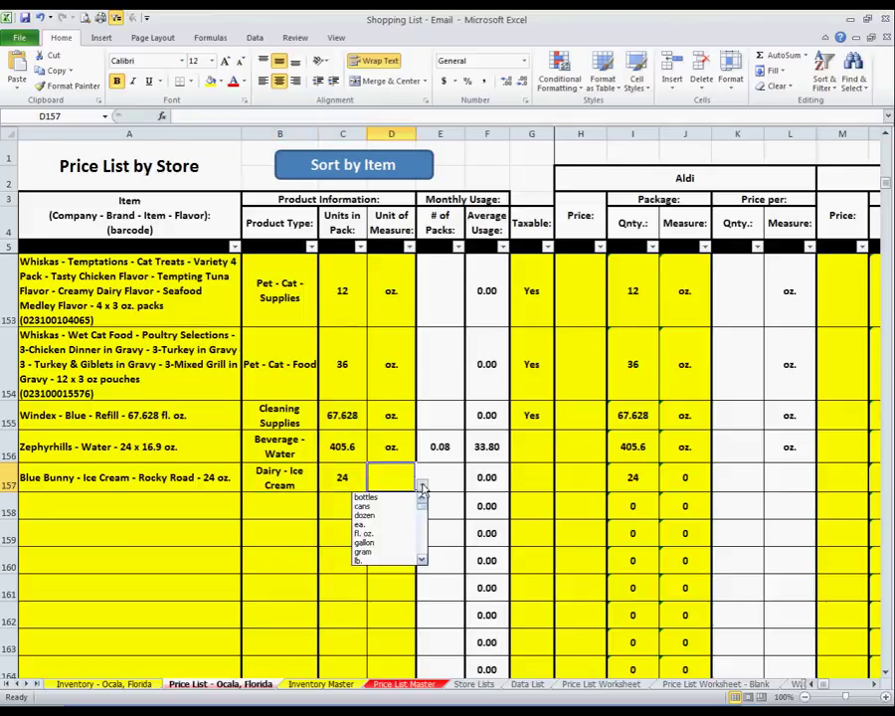
{"action": "left_click", "coordinate": [421, 560]}
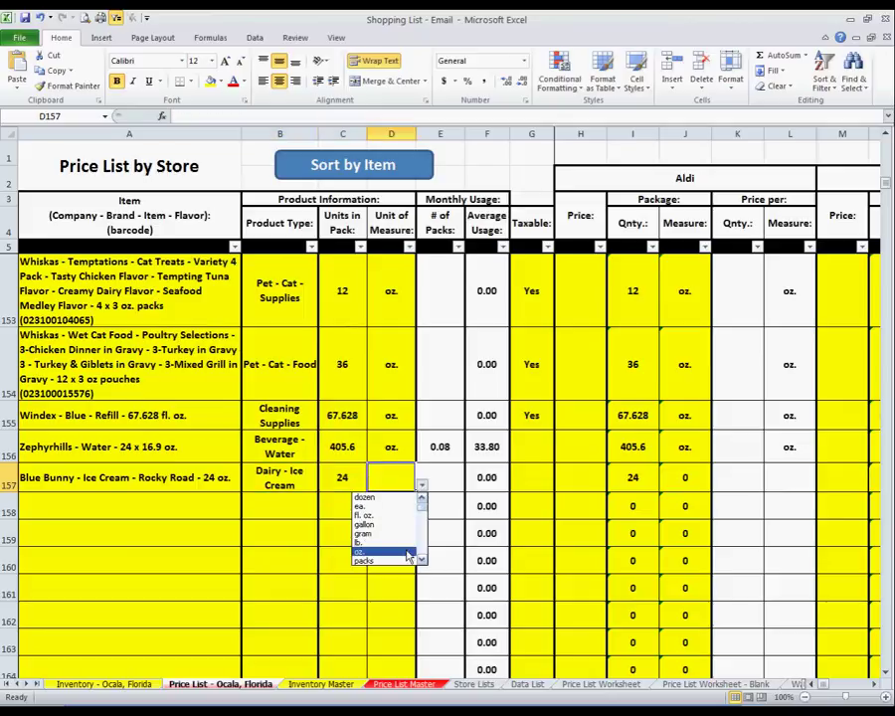
{"action": "left_click", "coordinate": [407, 552]}
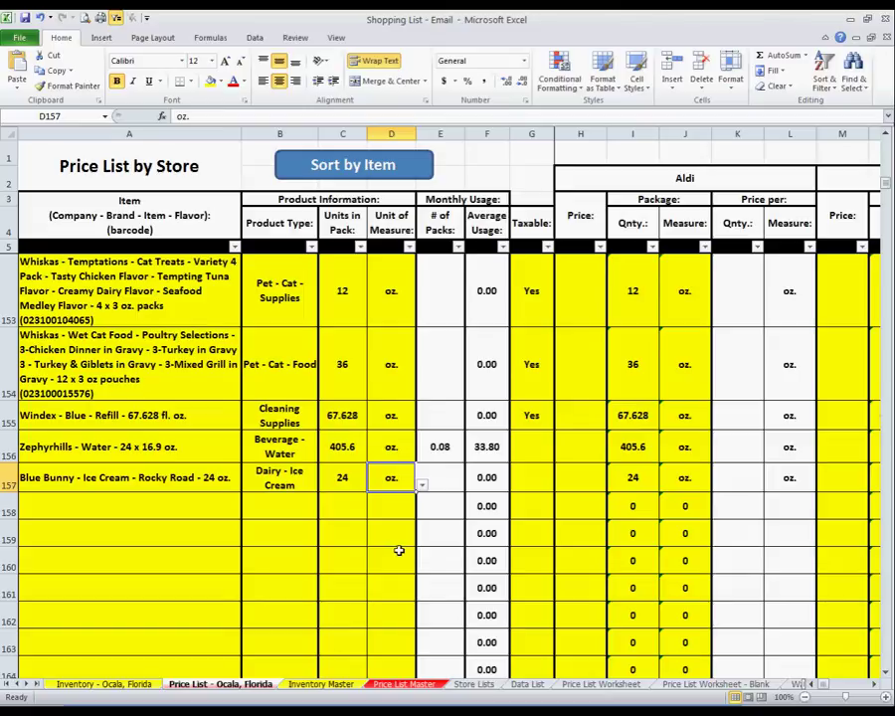
{"action": "key", "text": "Tab"}
{"action": "key", "text": "Tab"}
{"action": "key", "text": "Tab"}
{"action": "key", "text": "Tab"}
{"action": "key", "text": "Tab"}
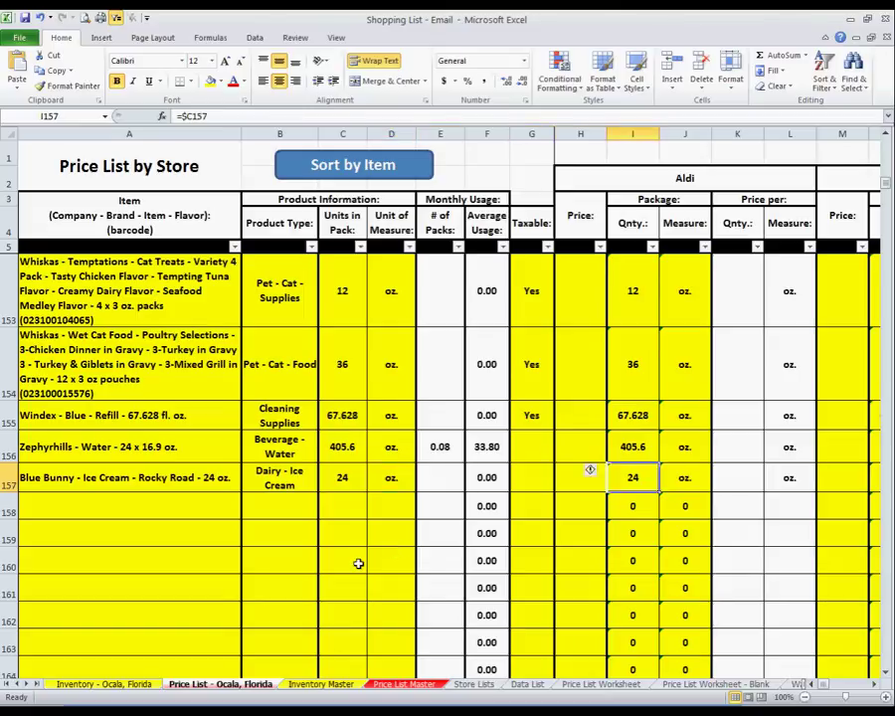
{"action": "key", "text": "Tab"}
{"action": "key", "text": "Tab"}
{"action": "key", "text": "Tab"}
{"action": "key", "text": "Tab"}
{"action": "key", "text": "Tab"}
{"action": "key", "text": "Tab"}
{"action": "key", "text": "Tab"}
{"action": "key", "text": "Tab"}
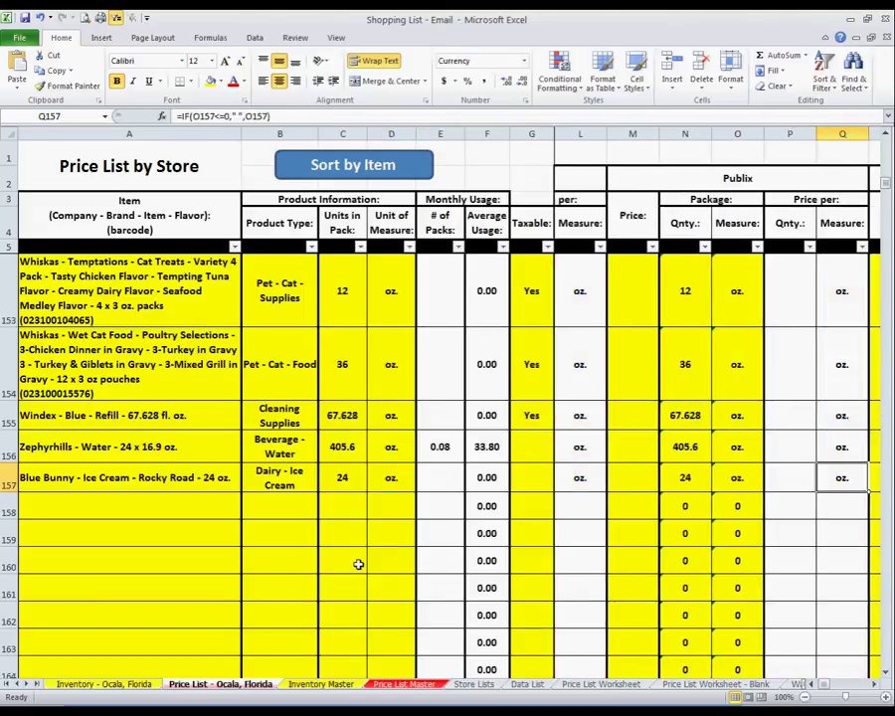
{"action": "key", "text": "Tab"}
{"action": "key", "text": "Tab"}
{"action": "key", "text": "Tab"}
{"action": "key", "text": "Tab"}
{"action": "key", "text": "Tab"}
{"action": "key", "text": "Tab"}
{"action": "key", "text": "Tab"}
{"action": "key", "text": "Tab"}
{"action": "key", "text": "Tab"}
{"action": "key", "text": "Tab"}
{"action": "key", "text": "Tab"}
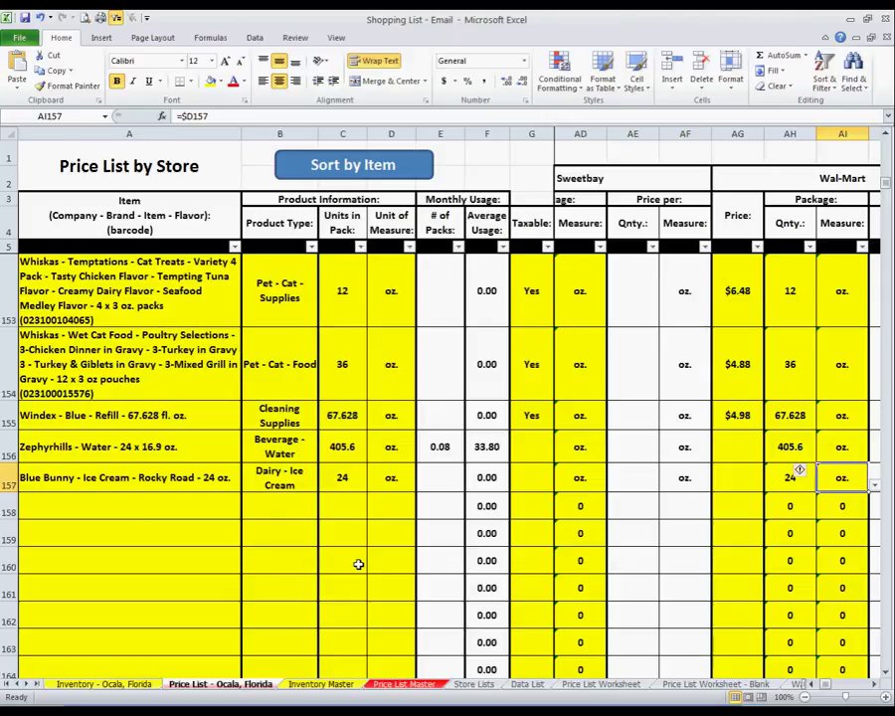
{"action": "key", "text": "Tab"}
{"action": "key", "text": "Tab"}
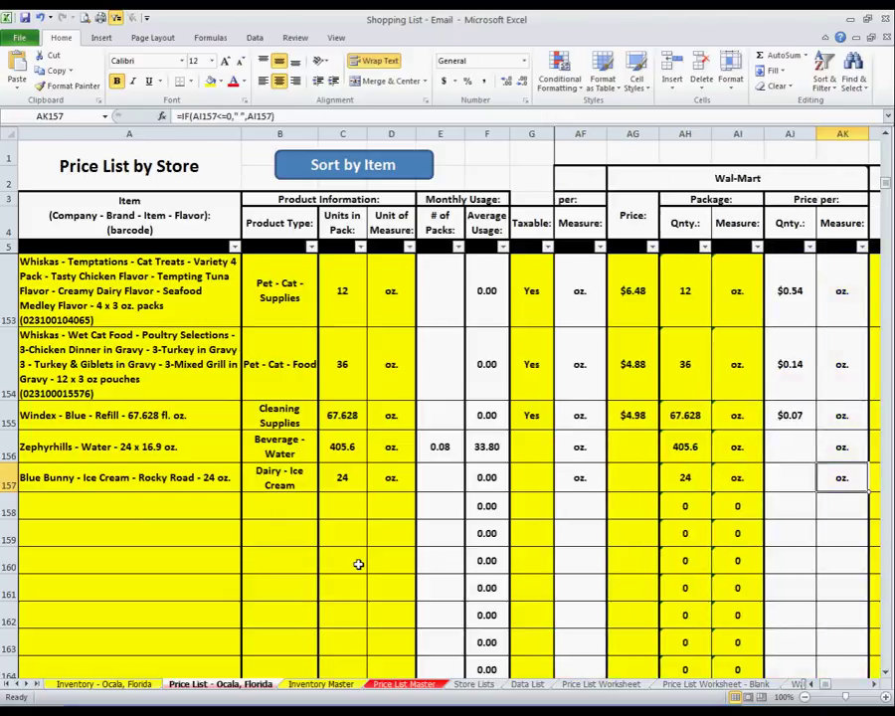
Enter a Wal-Mart price of $2.58 for the 24 oz. ice cream in row 157.
{"action": "left_click", "coordinate": [708, 179]}
{"action": "right_click", "coordinate": [712, 175]}
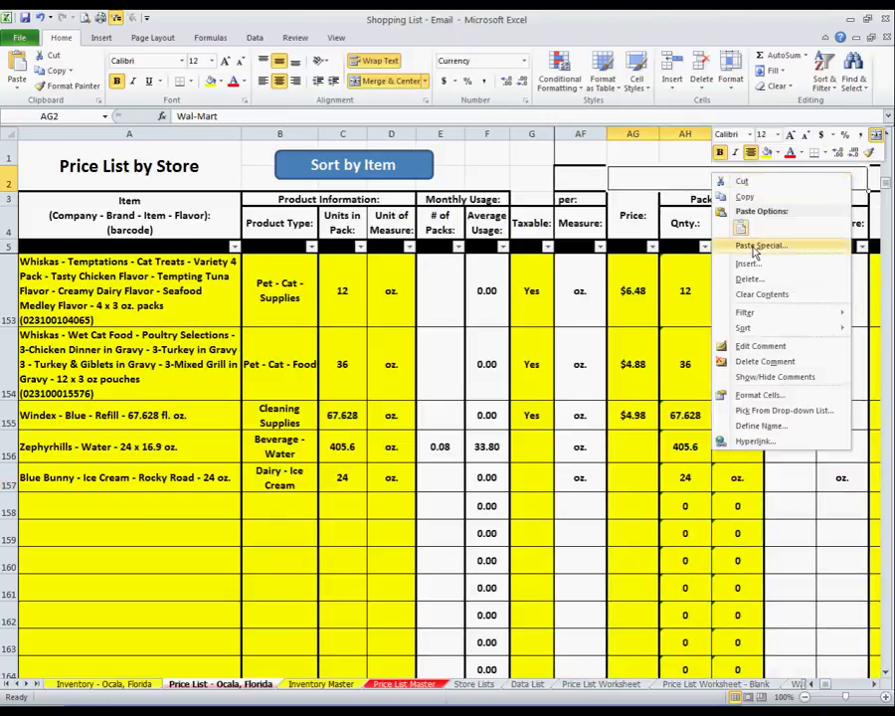
{"action": "key", "text": "Escape"}
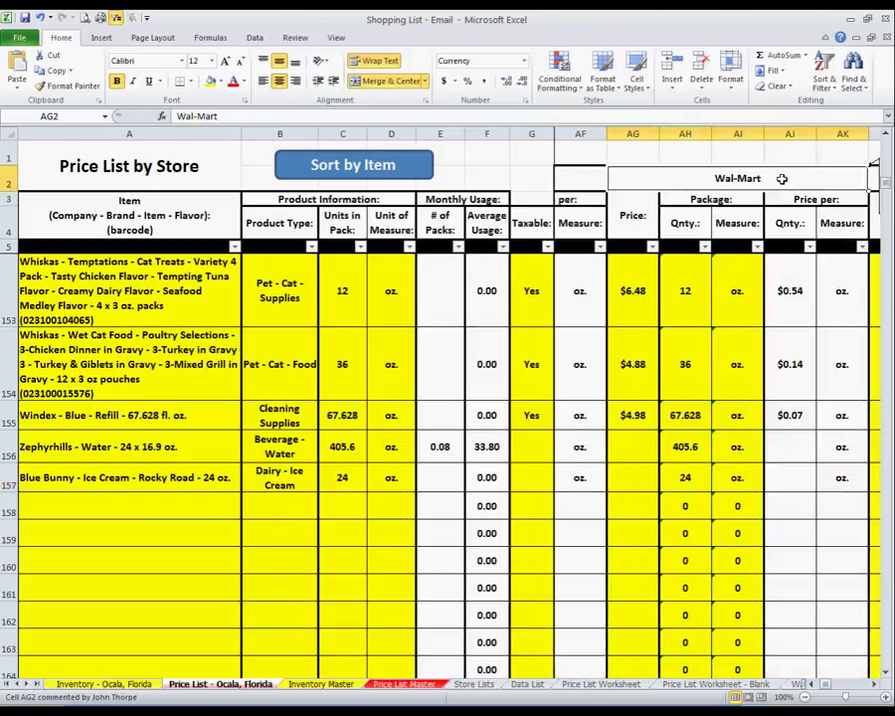
{"action": "left_click", "coordinate": [636, 476]}
{"action": "type", "text": "2.2"}
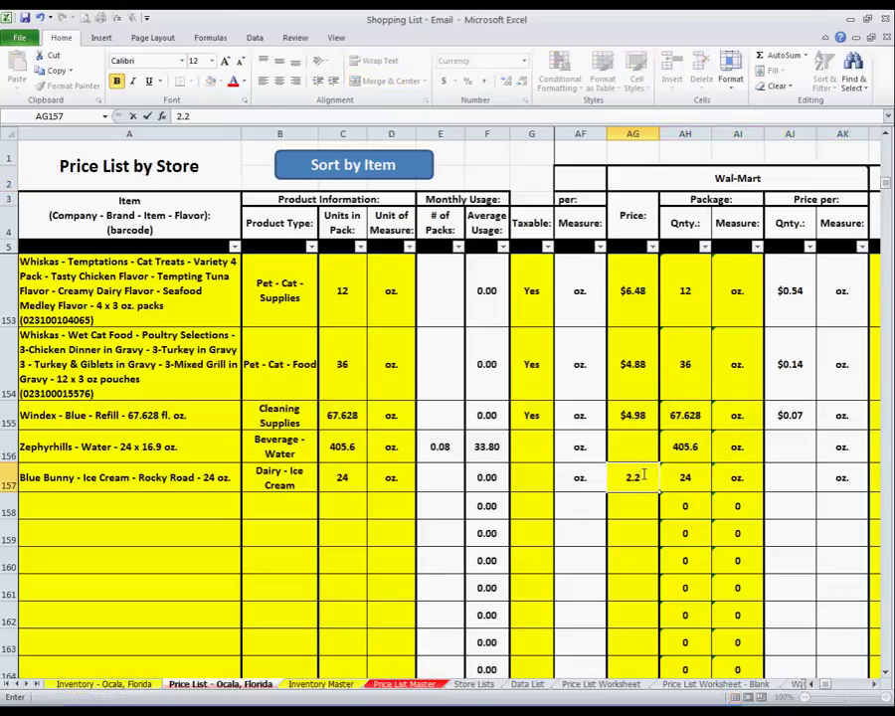
{"action": "key", "text": "BackSpace"}
{"action": "type", "text": "58"}
{"action": "key", "text": "Tab"}
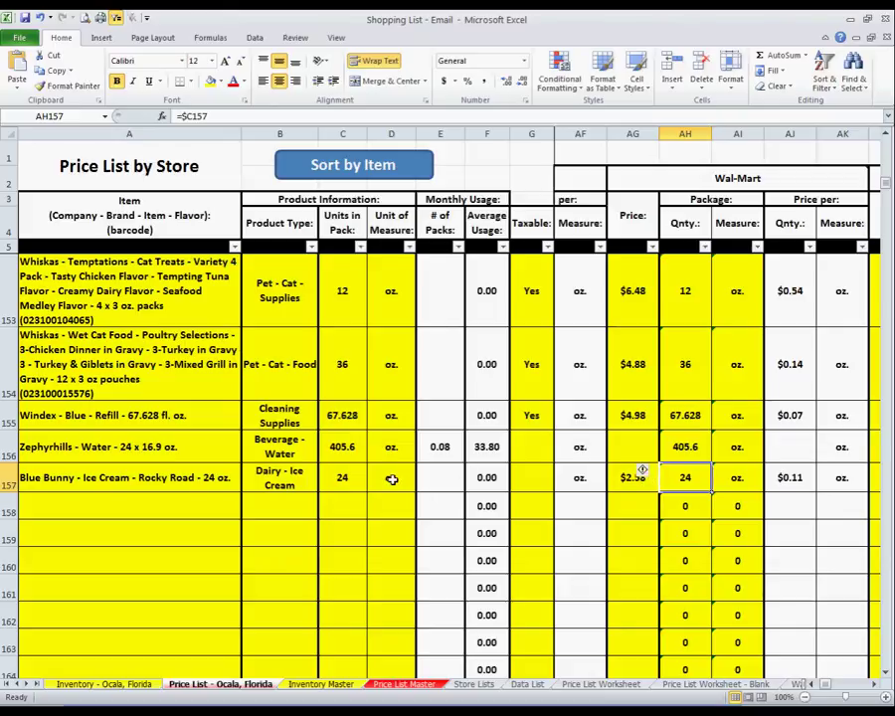
Insert a comment on the AJ157 price-per-oz. cell and enlarge it below the ice cream row.
{"action": "right_click", "coordinate": [795, 483]}
{"action": "left_click", "coordinate": [709, 395]}
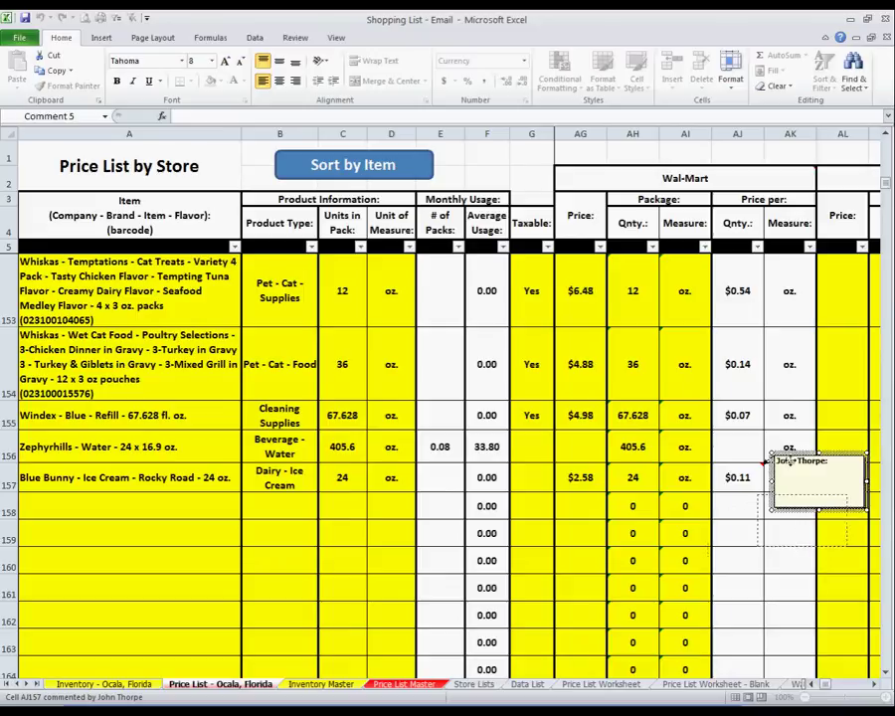
{"action": "left_click_drag", "start_coordinate": [692, 521], "coordinate": [692, 521]}
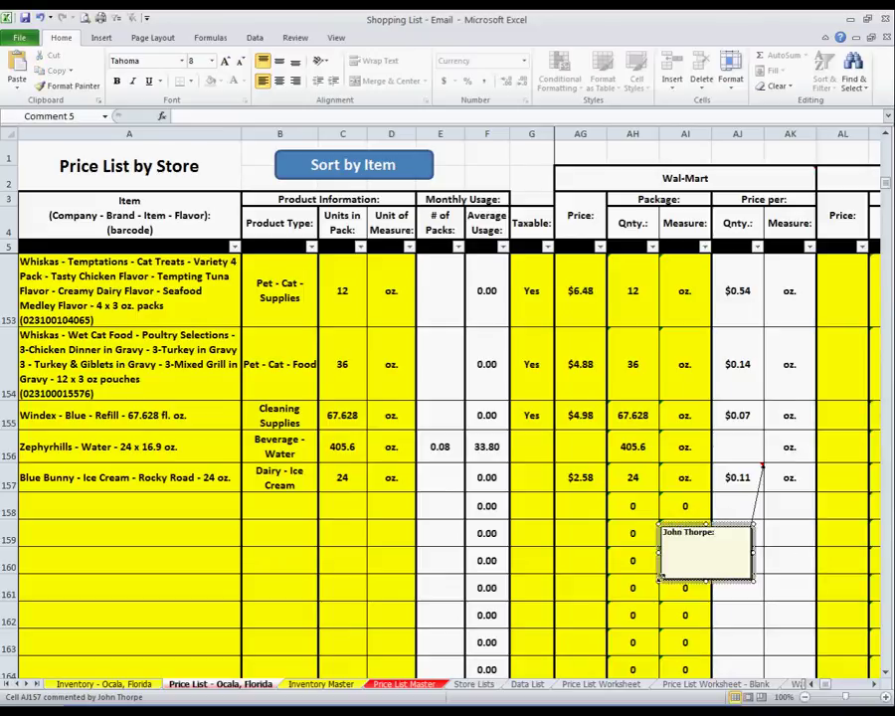
{"action": "left_click_drag", "start_coordinate": [659, 578], "coordinate": [624, 664]}
{"action": "left_click_drag", "start_coordinate": [753, 664], "coordinate": [857, 676]}
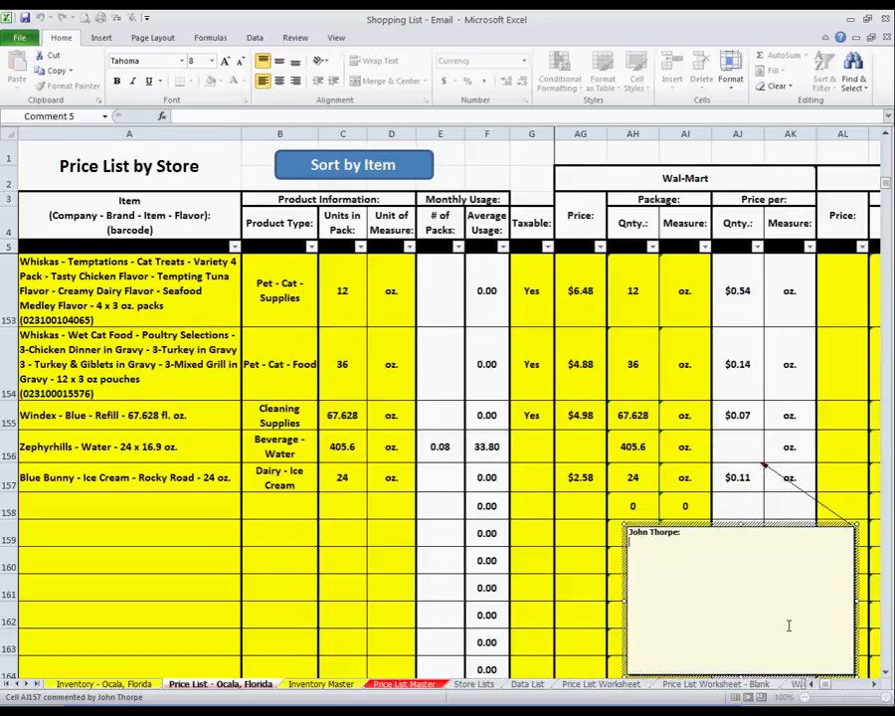
Write the comment explaining price per unit helps find the better buy, and a planned 34 oz. $3.60 entry.
{"action": "type", "text": "Her"}
{"action": "type", "text": "e is the inform"}
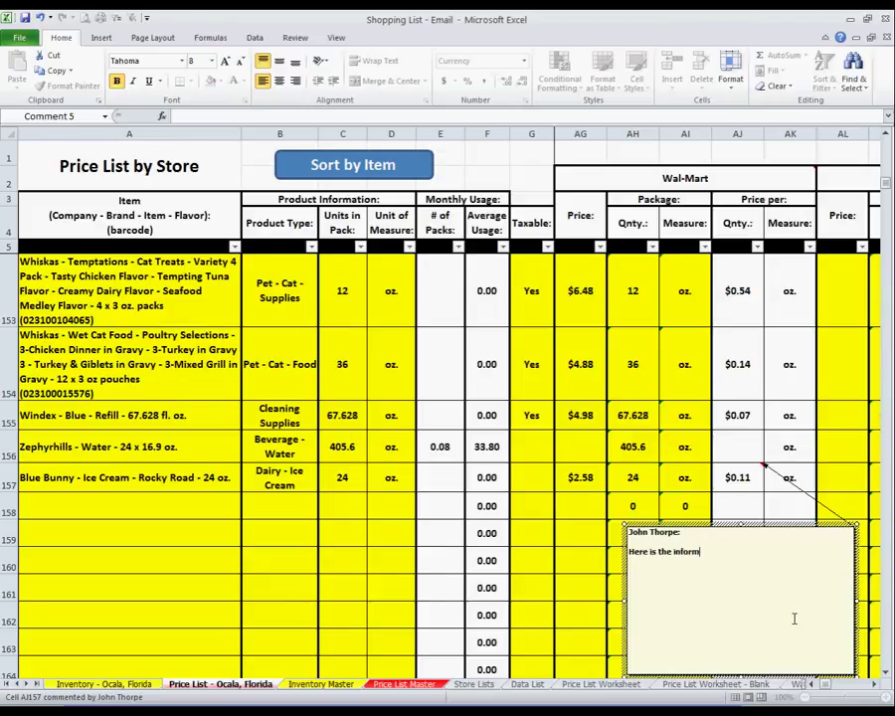
{"action": "type", "text": "ation based on wha"}
{"action": "type", "text": "t I have entered"}
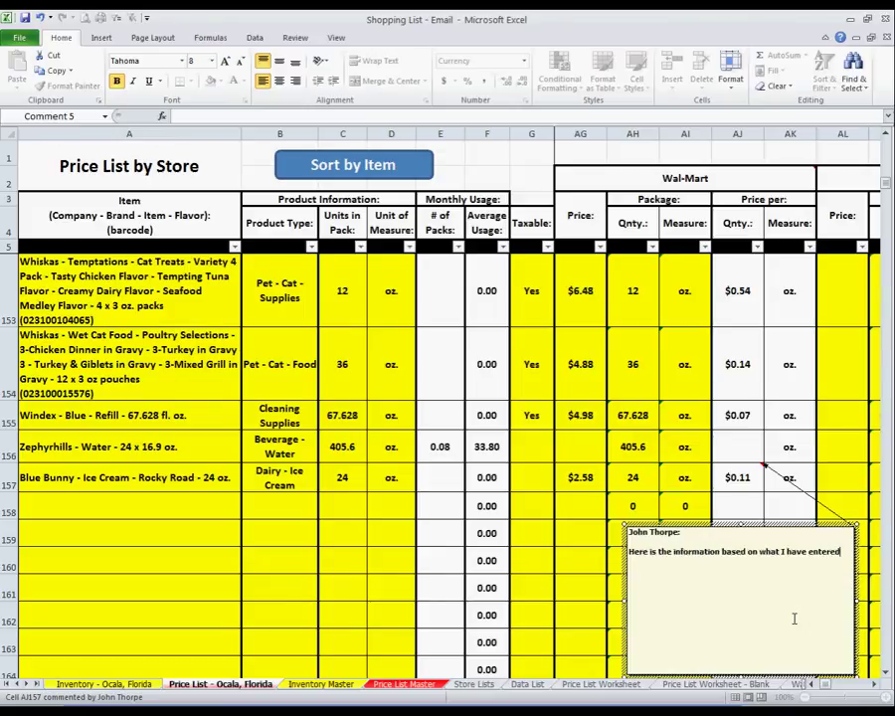
{"action": "type", "text": "."}
{"action": "key", "text": "Return"}
{"action": "key", "text": "Return"}
{"action": "type", "text": "In the Price P"}
{"action": "type", "text": "er it'll show you the "}
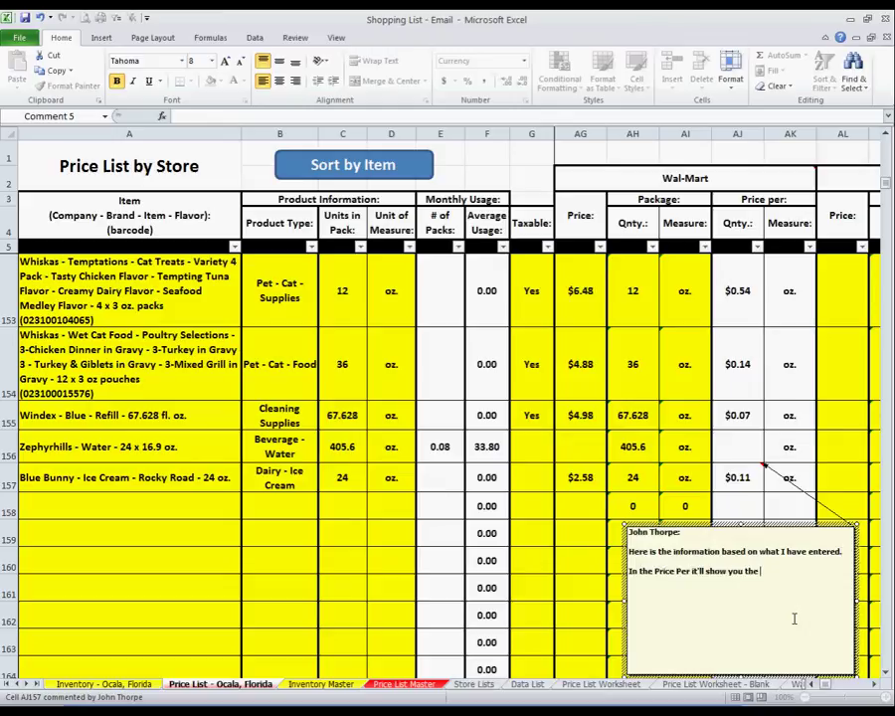
{"action": "type", "text": "price per ("}
{"action": "type", "text": "in this "}
{"action": "type", "text": "example) oz."}
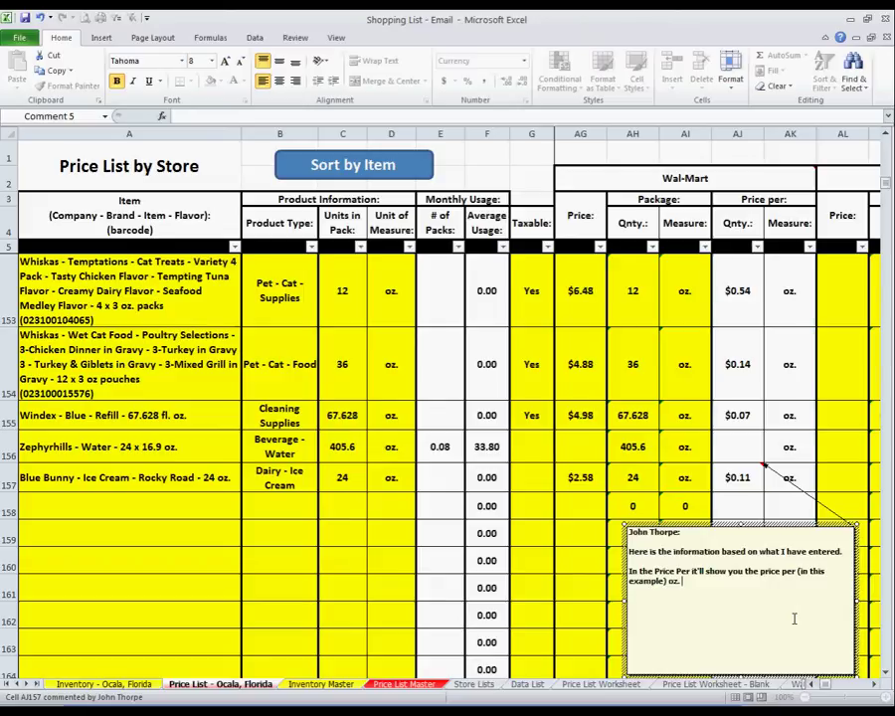
{"action": "type", "text": "this will help "}
{"action": "type", "text": "in de"}
{"action": "type", "text": "ciding what item is a better"}
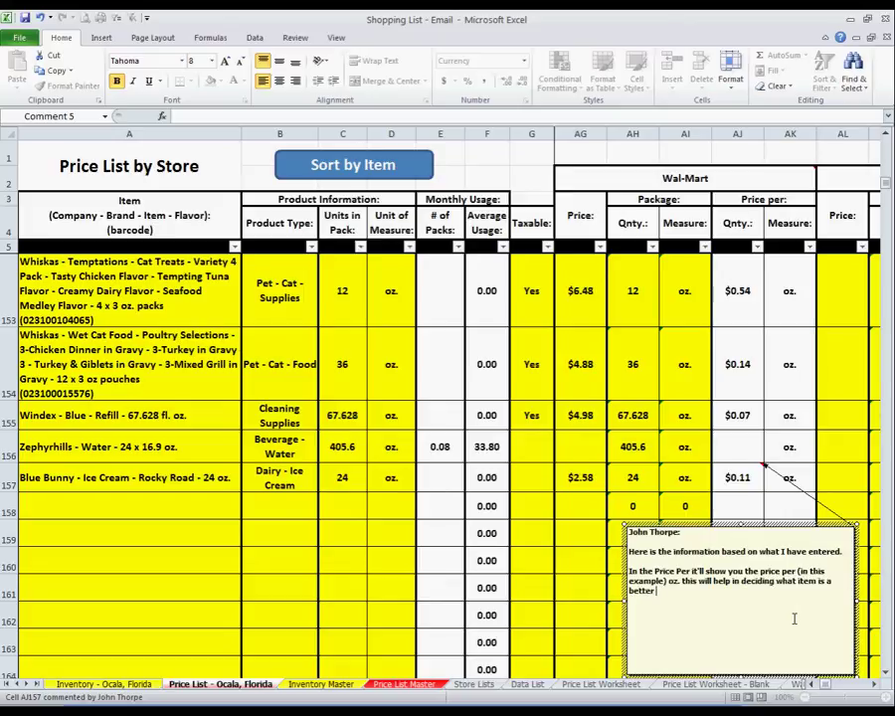
{"action": "type", "text": " buy based on th"}
{"action": "type", "text": "e price per unit"}
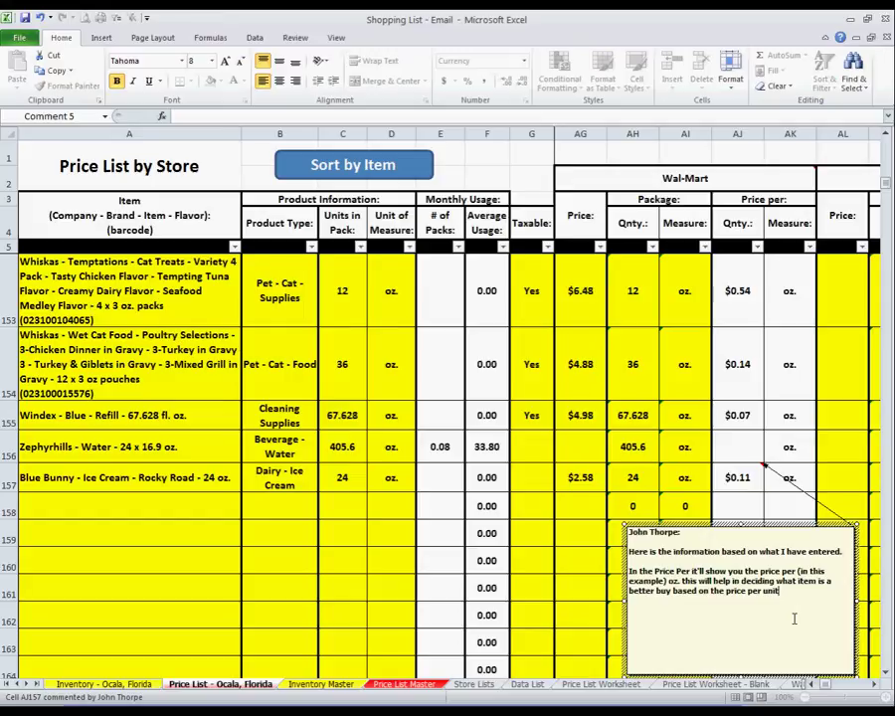
{"action": "type", "text": " amount"}
{"action": "key", "text": "Return"}
{"action": "key", "text": "Return"}
{"action": "type", "text": "I'll"}
{"action": "type", "text": " inpu"}
{"action": "type", "text": "t this again, but ch"}
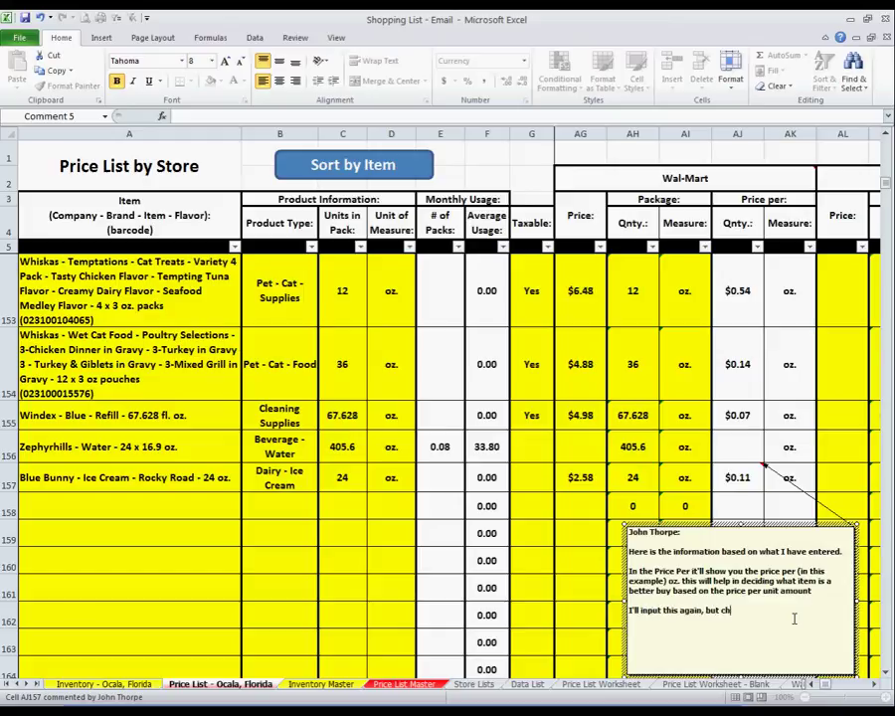
{"action": "type", "text": "ange i"}
{"action": "type", "text": "t to "}
{"action": "type", "text": "3"}
{"action": "type", "text": "4 oz. at a p"}
{"action": "type", "text": "rice of $"}
{"action": "type", "text": "45"}
{"action": "key", "text": "BackSpace"}
{"action": "type", "text": "3.60"}
{"action": "right_click", "coordinate": [693, 522]}
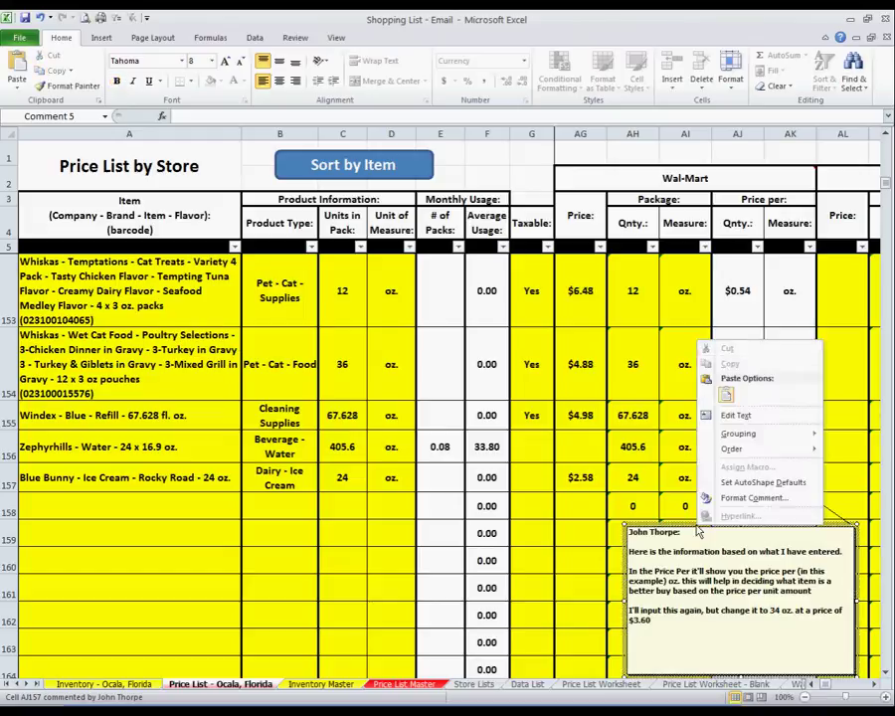
{"action": "right_click", "coordinate": [753, 479]}
Enter 'Blue Bunny - Ice Cream - Rocky Road - 34 oz.' in cell A158.
{"action": "key", "text": "Escape"}
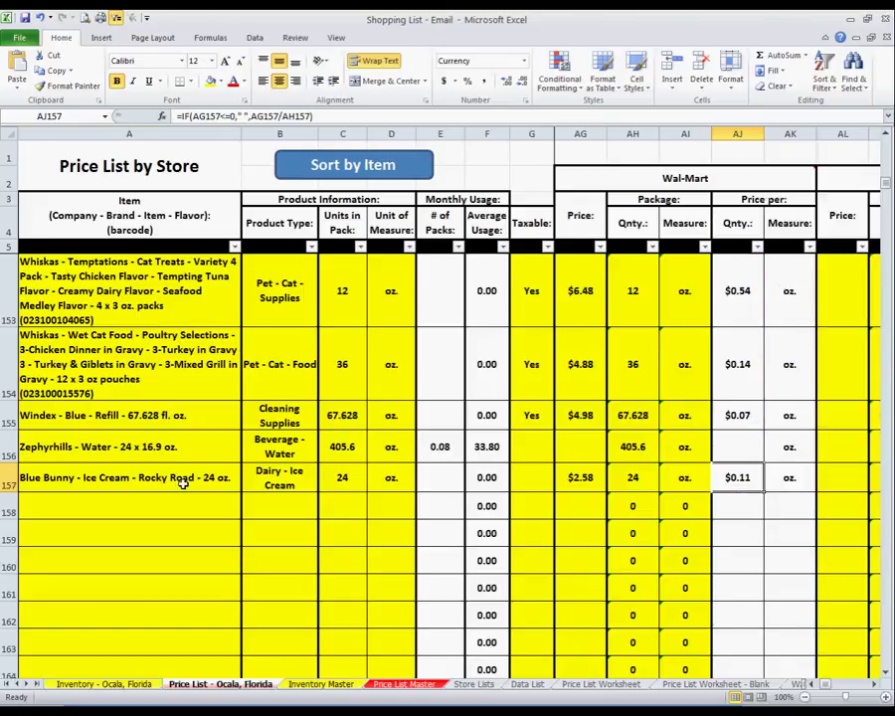
{"action": "left_click", "coordinate": [205, 513]}
{"action": "type", "text": "Blue "}
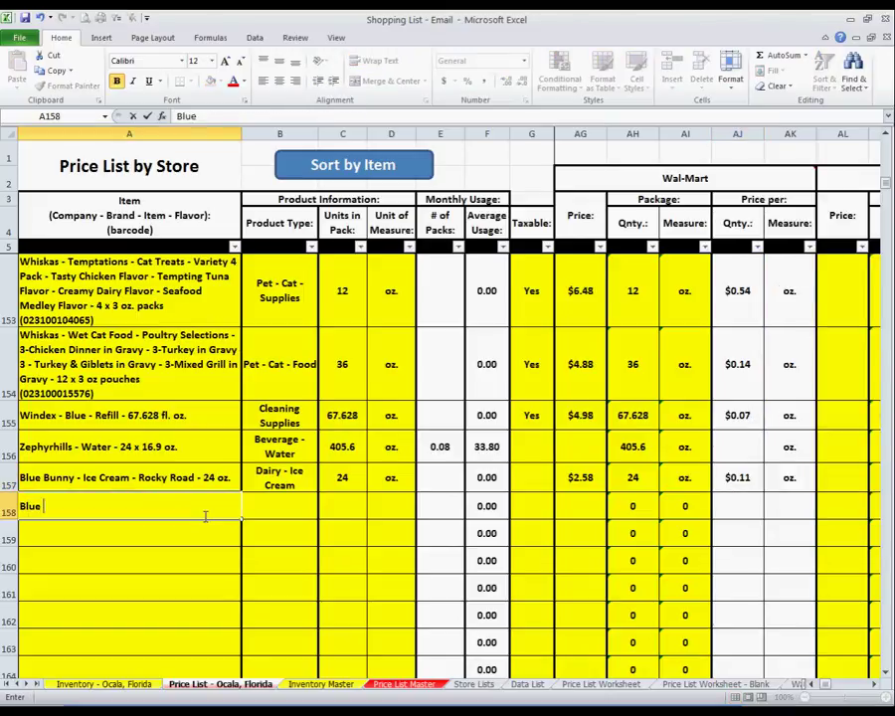
{"action": "type", "text": "Bunny - "}
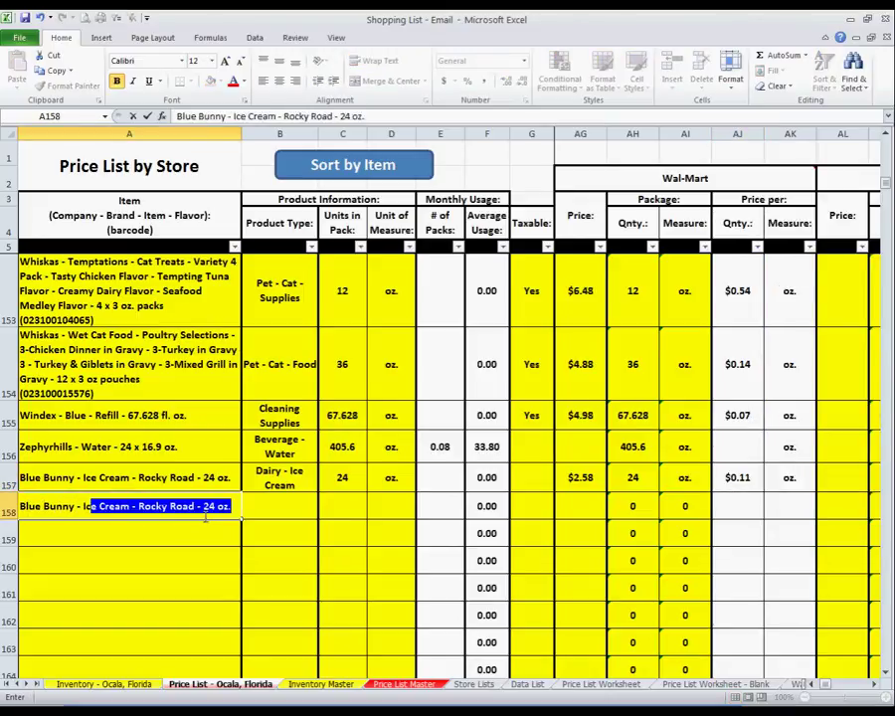
{"action": "type", "text": "Ice Cream - Rocky Ro"}
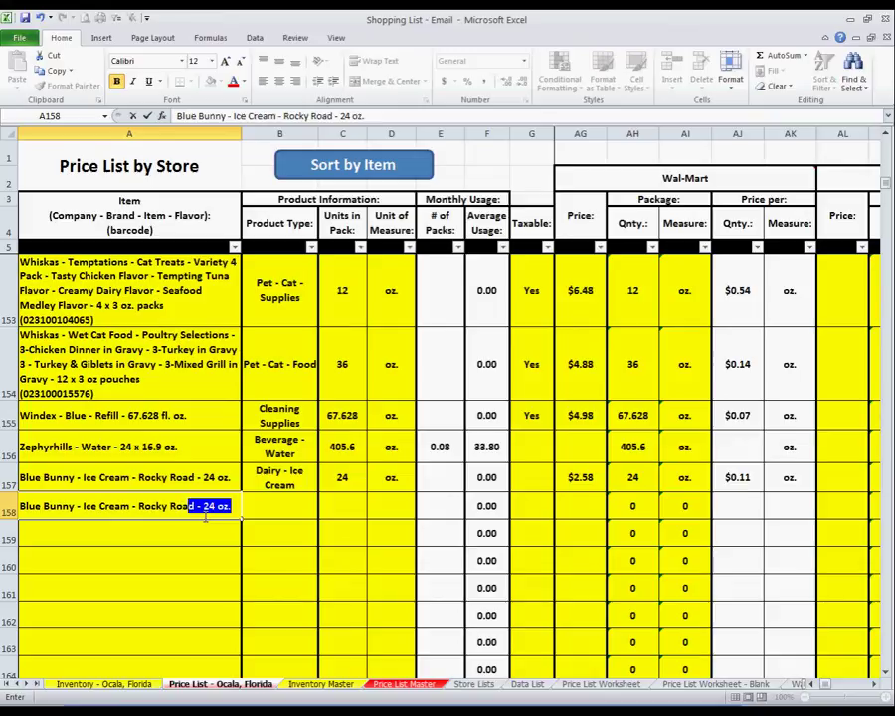
{"action": "type", "text": "ad -"}
{"action": "type", "text": "34 oz."}
{"action": "key", "text": "Tab"}
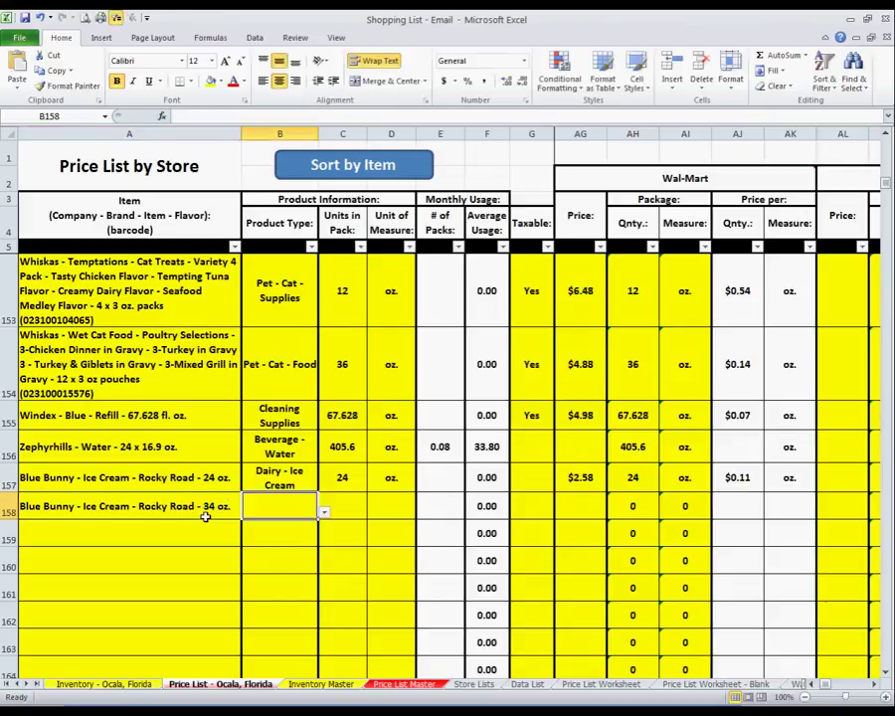
Set row 158 to Dairy - Ice Cream with 34 units in pack and unit oz.
{"action": "left_click", "coordinate": [322, 511]}
{"action": "scroll", "coordinate": [325, 577], "scroll_direction": "down", "scroll_amount": 3}
{"action": "scroll", "coordinate": [325, 577], "scroll_direction": "down", "scroll_amount": 3}
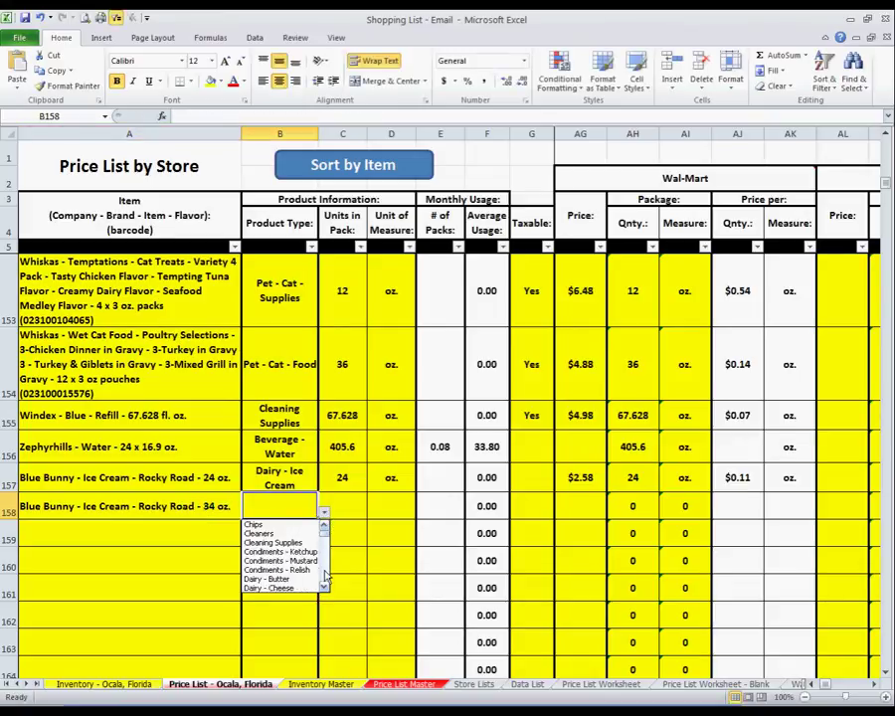
{"action": "scroll", "coordinate": [325, 574], "scroll_direction": "down", "scroll_amount": 1}
{"action": "scroll", "coordinate": [320, 567], "scroll_direction": "down", "scroll_amount": 1}
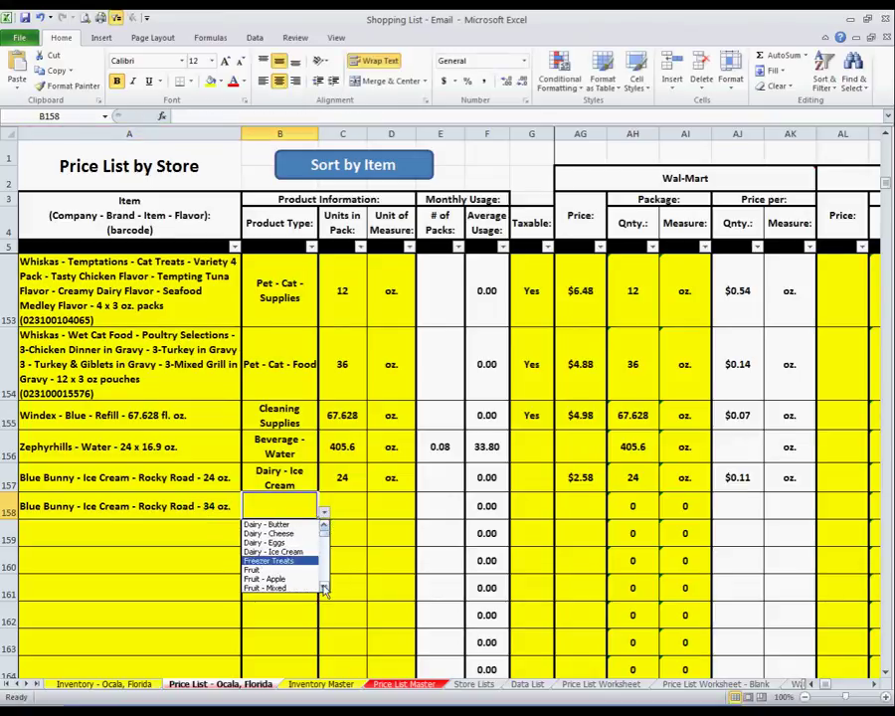
{"action": "left_click", "coordinate": [318, 552]}
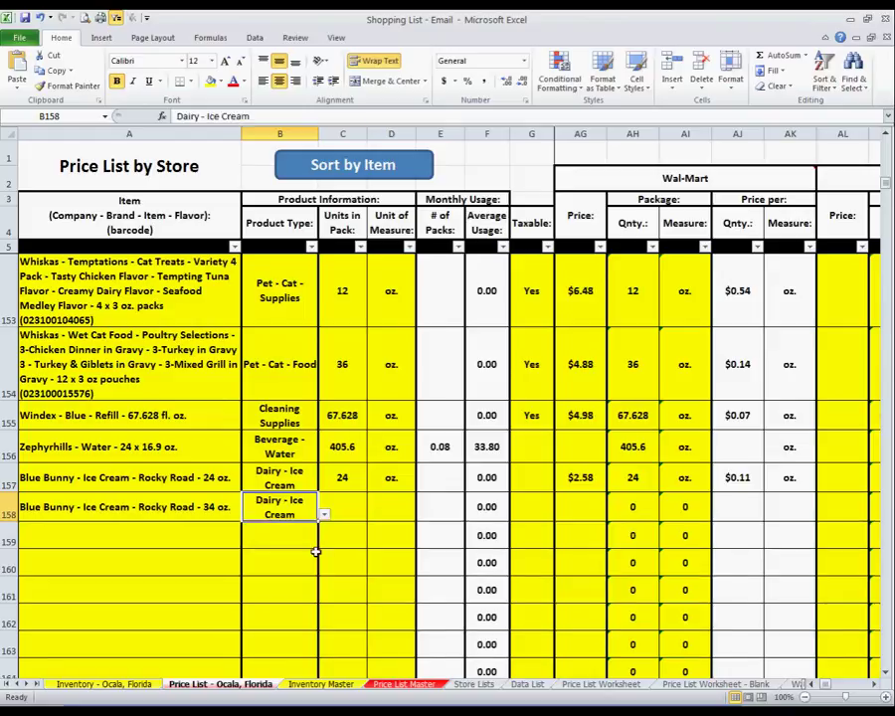
{"action": "left_click", "coordinate": [360, 505]}
{"action": "type", "text": "34"}
{"action": "left_click", "coordinate": [393, 507]}
{"action": "type", "text": "oz."}
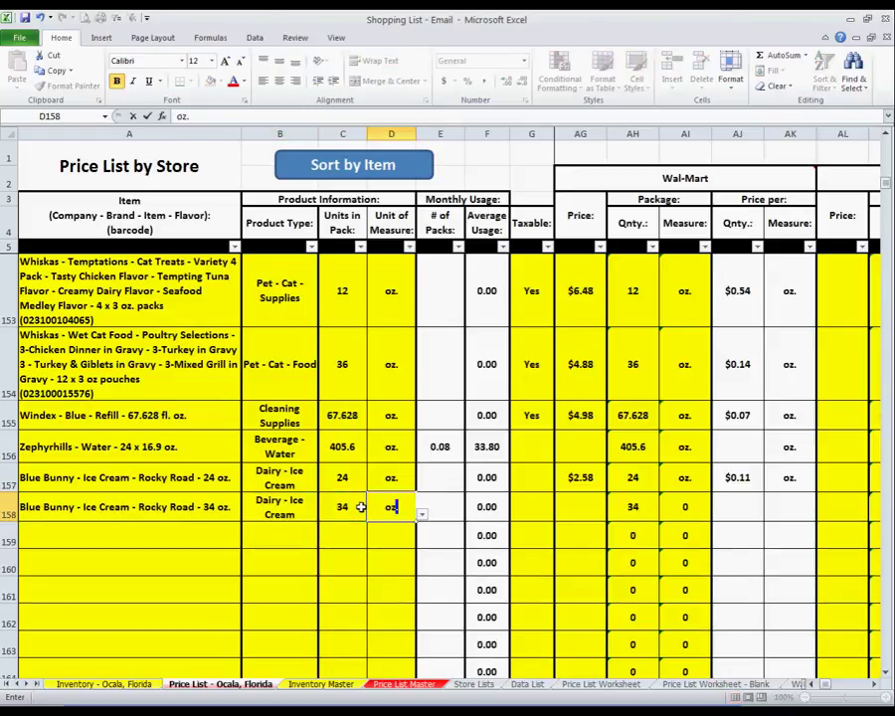
Enter the Wal-Mart price for row 158, correcting it from $3.60 to $3.19.
{"action": "left_click", "coordinate": [591, 509]}
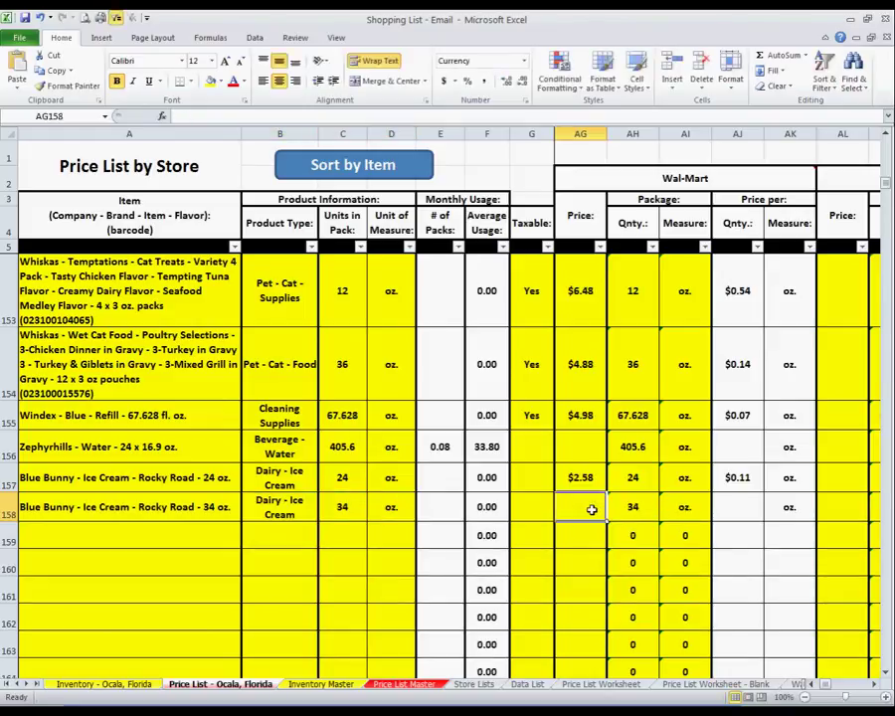
{"action": "type", "text": "3.60"}
{"action": "key", "text": "Tab"}
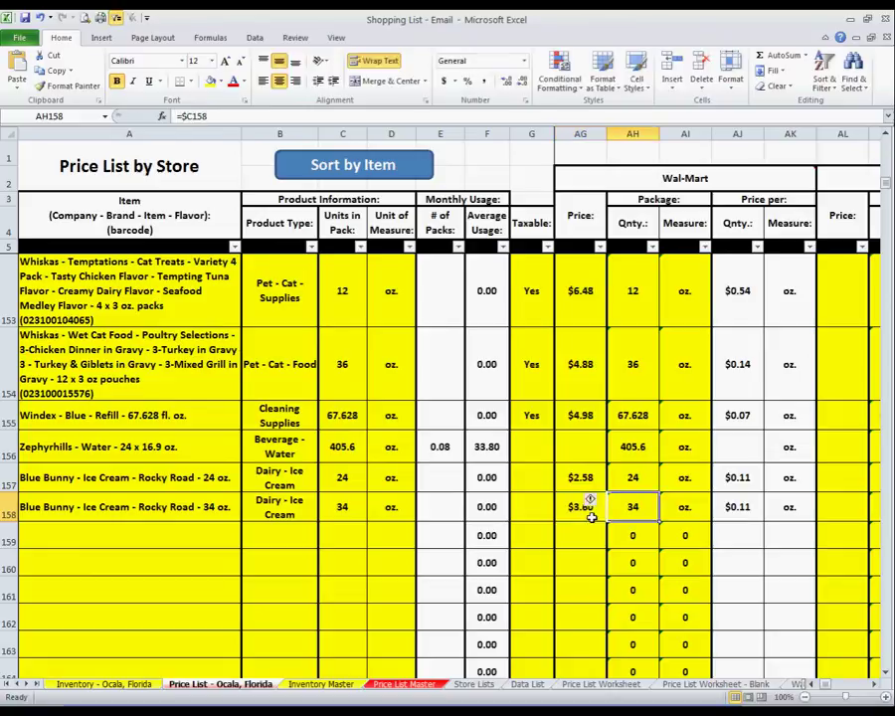
{"action": "left_click", "coordinate": [591, 515]}
{"action": "type", "text": "3."}
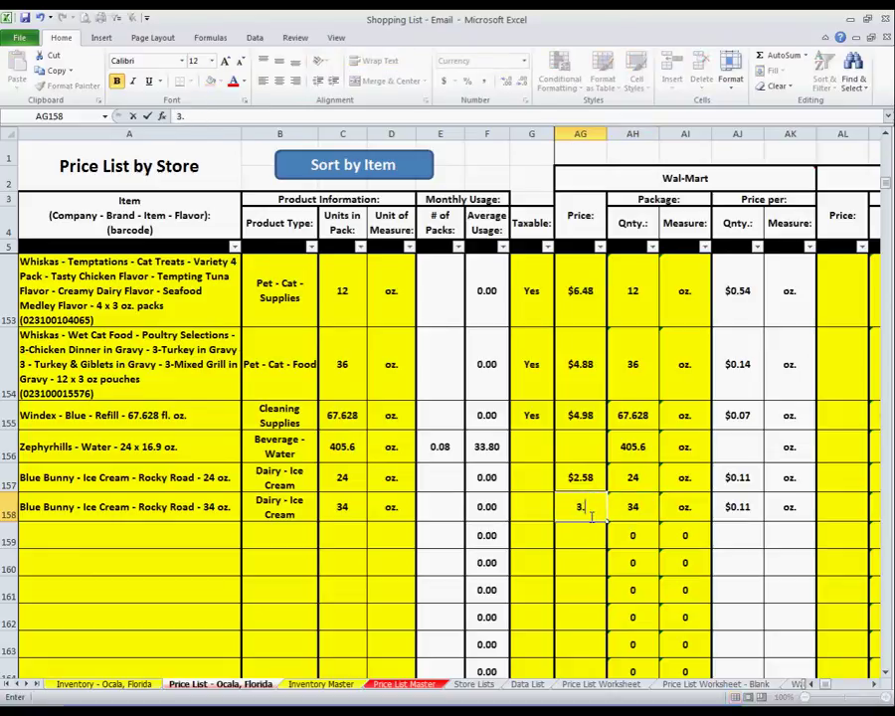
{"action": "type", "text": "19"}
{"action": "key", "text": "Tab"}
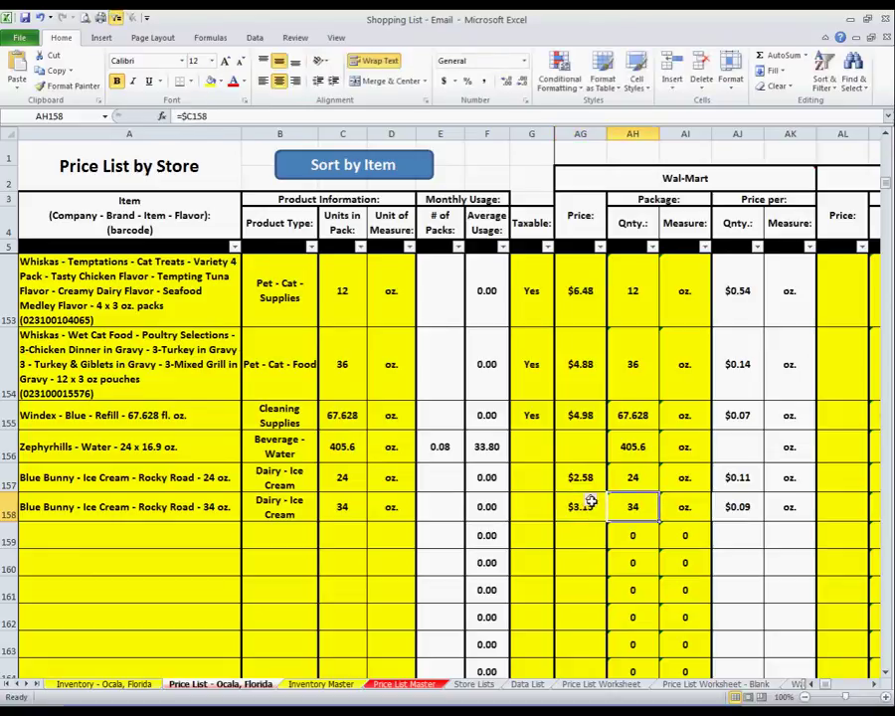
{"action": "left_click", "coordinate": [735, 507]}
Comment on AJ158 that $3.15 was used and the larger pack at $0.09 per oz. is a better buy.
{"action": "right_click", "coordinate": [735, 506]}
{"action": "left_click", "coordinate": [768, 443]}
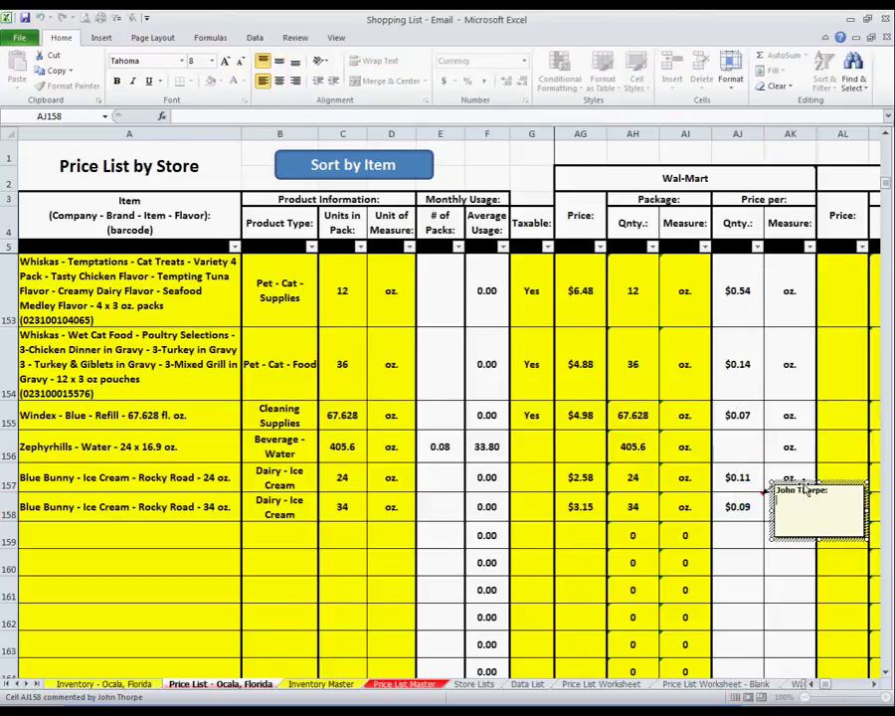
{"action": "left_click_drag", "start_coordinate": [805, 491], "coordinate": [646, 559]}
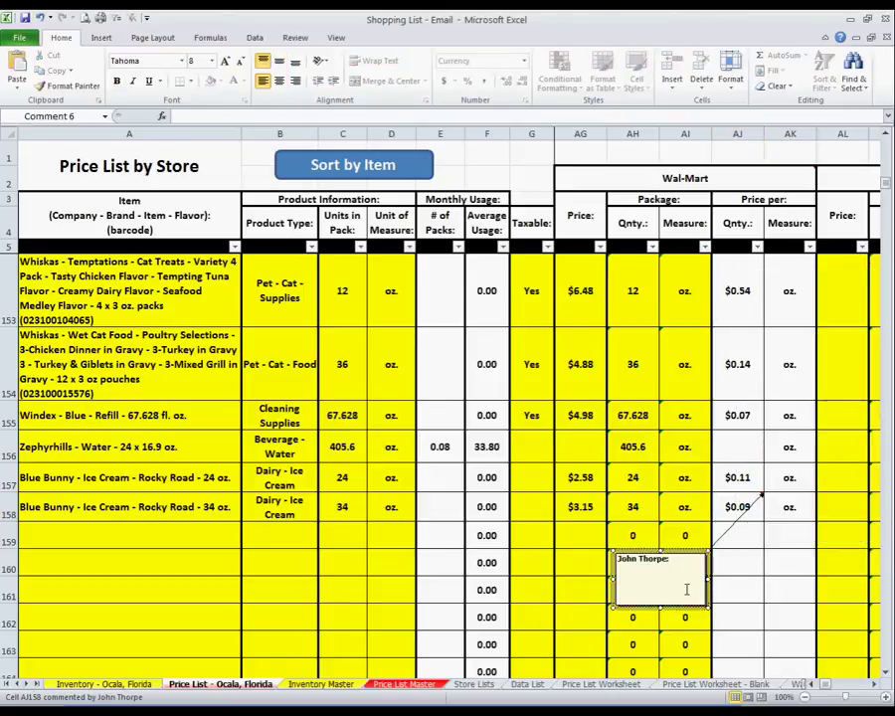
{"action": "left_click_drag", "start_coordinate": [708, 605], "coordinate": [862, 660]}
{"action": "type", "text": "Act"}
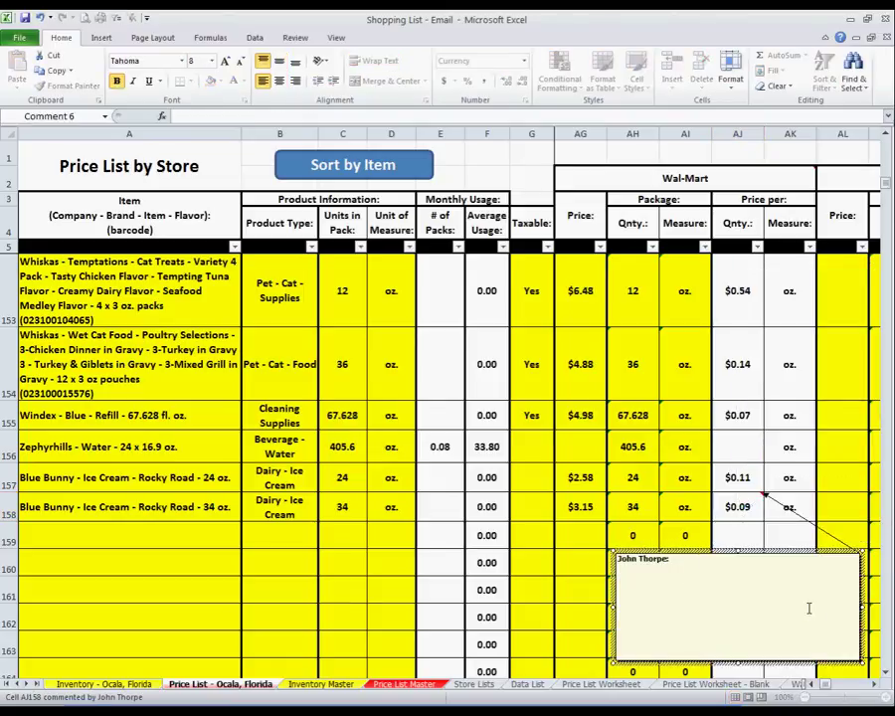
{"action": "type", "text": "ually used the "}
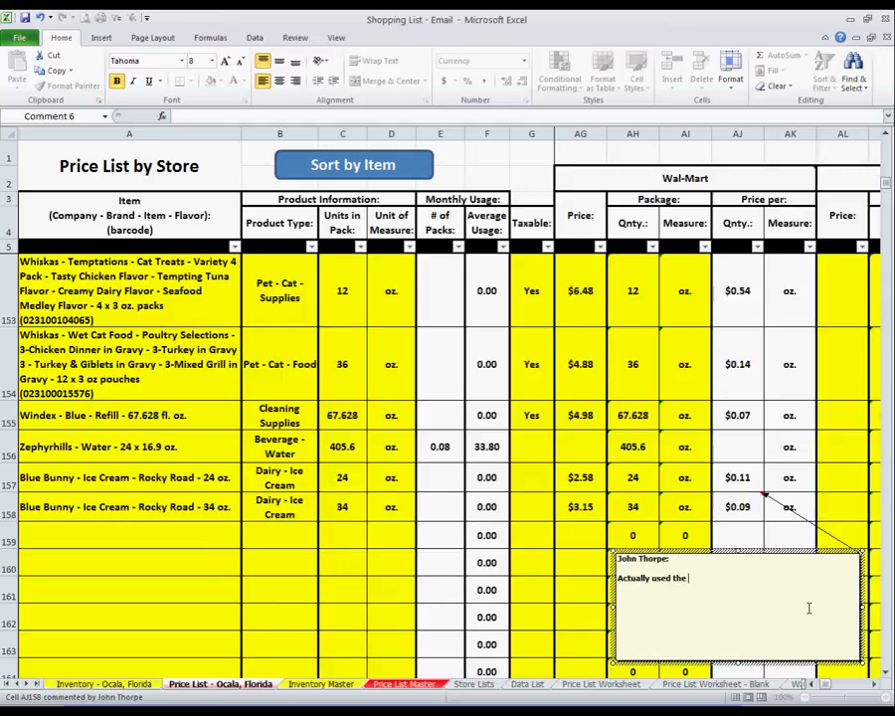
{"action": "type", "text": "price of $"}
{"action": "type", "text": ".15, but"}
{"action": "type", "text": " that no"}
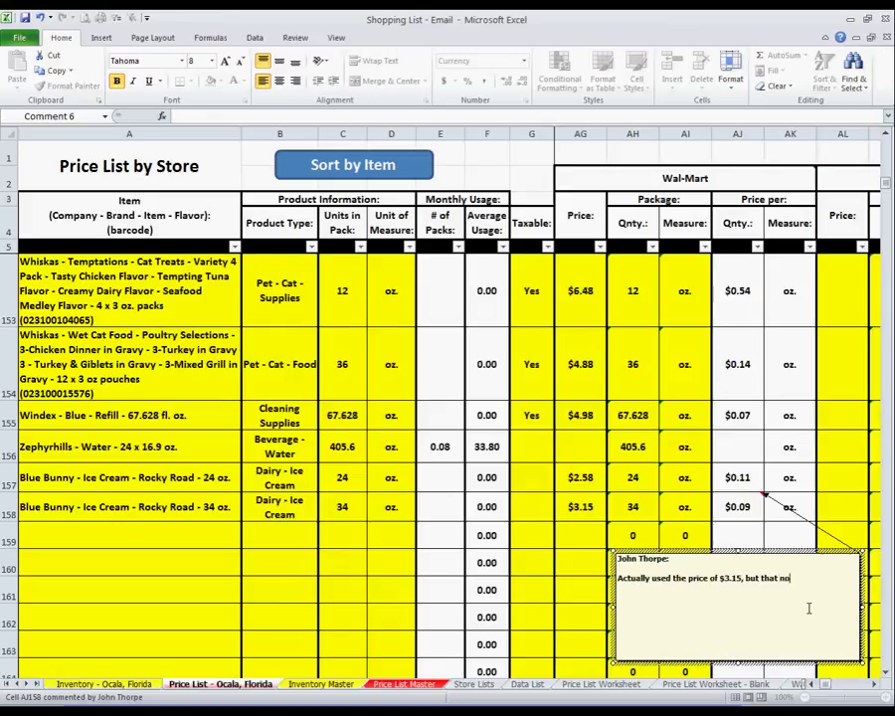
{"action": "type", "text": "w shows you that the"}
{"action": "type", "text": " larger pack"}
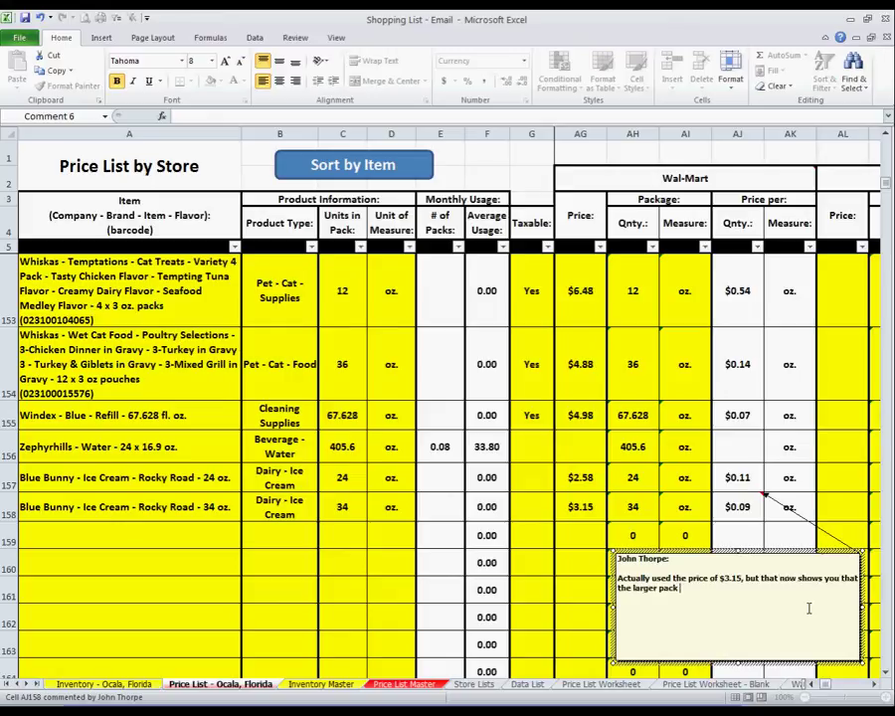
{"action": "type", "text": "s$0"}
{"action": "type", "text": ".09 per"}
{"action": "type", "text": " oz"}
{"action": "type", "text": " and depending "}
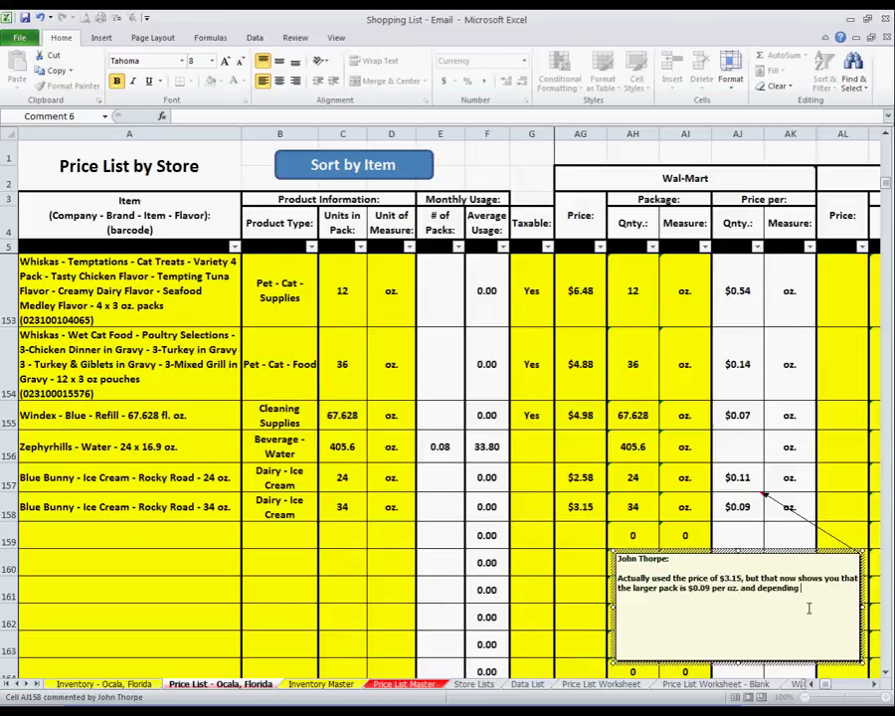
{"action": "type", "text": "on usage, might be a better bi"}
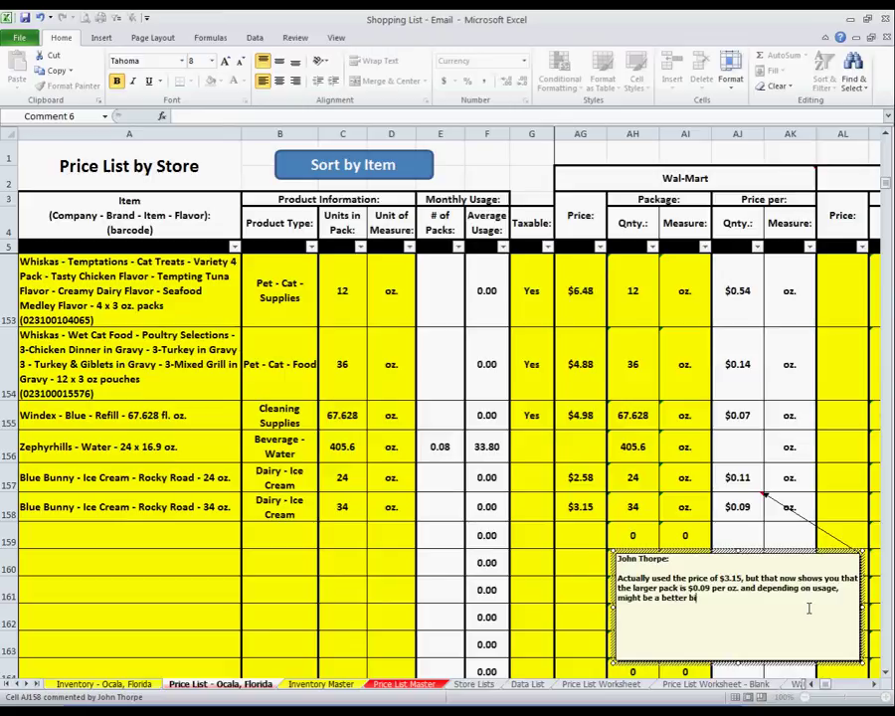
{"action": "type", "text": "y for you."}
{"action": "key", "text": "Return"}
{"action": "key", "text": "Return"}
{"action": "type", "text": "Now I'll scroll to the ri"}
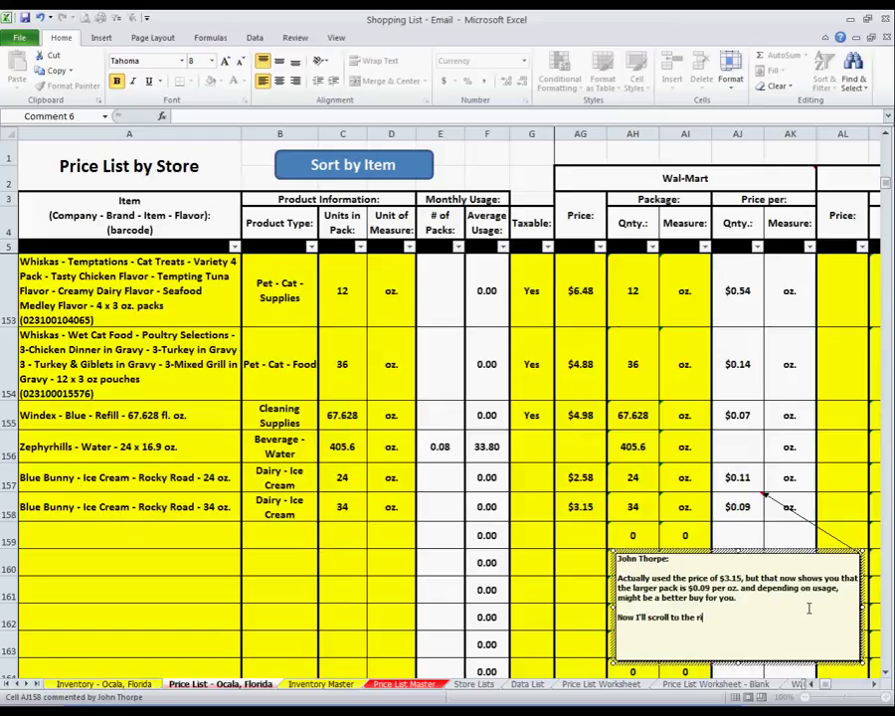
{"action": "type", "text": "ght and"}
{"action": "type", "text": " input"}
{"action": "type", "text": " my u"}
{"action": "type", "text": "seage of this item"}
{"action": "type", "text": "."}
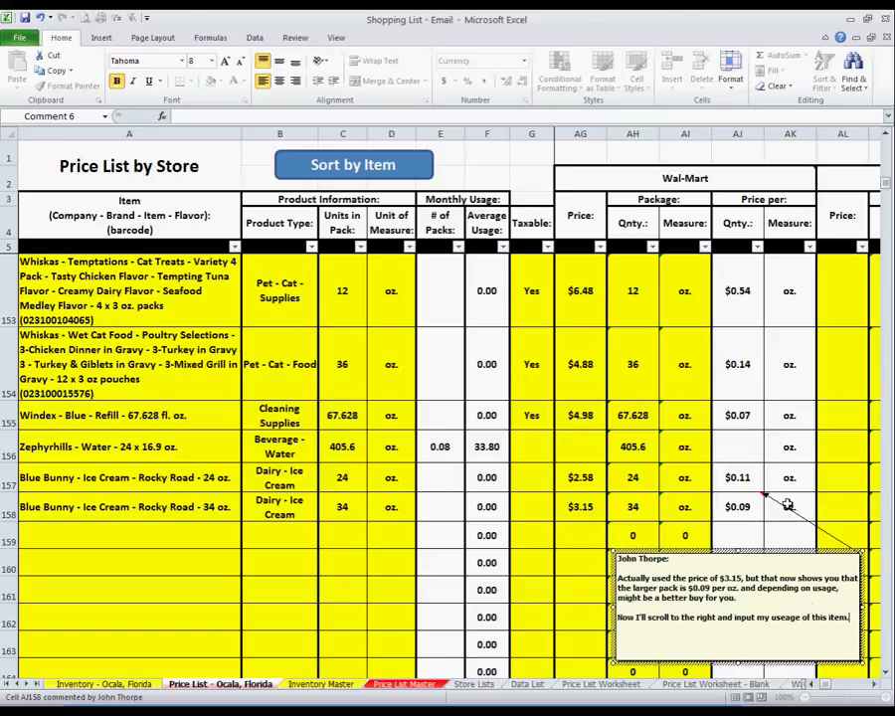
Delete the AJ158 comment and bring the January usage columns into view.
{"action": "right_click", "coordinate": [750, 506]}
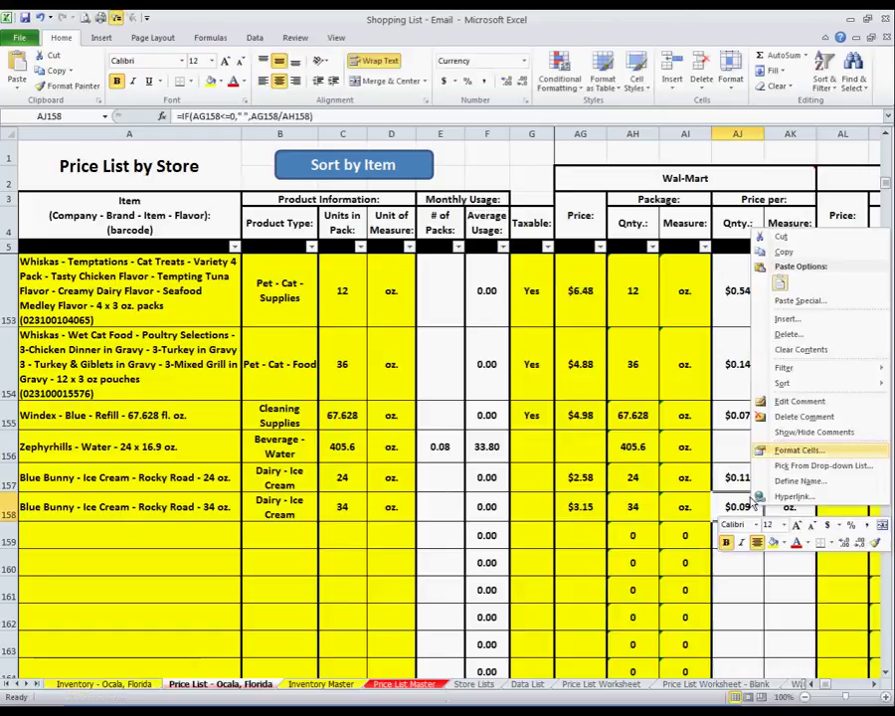
{"action": "left_click", "coordinate": [763, 418]}
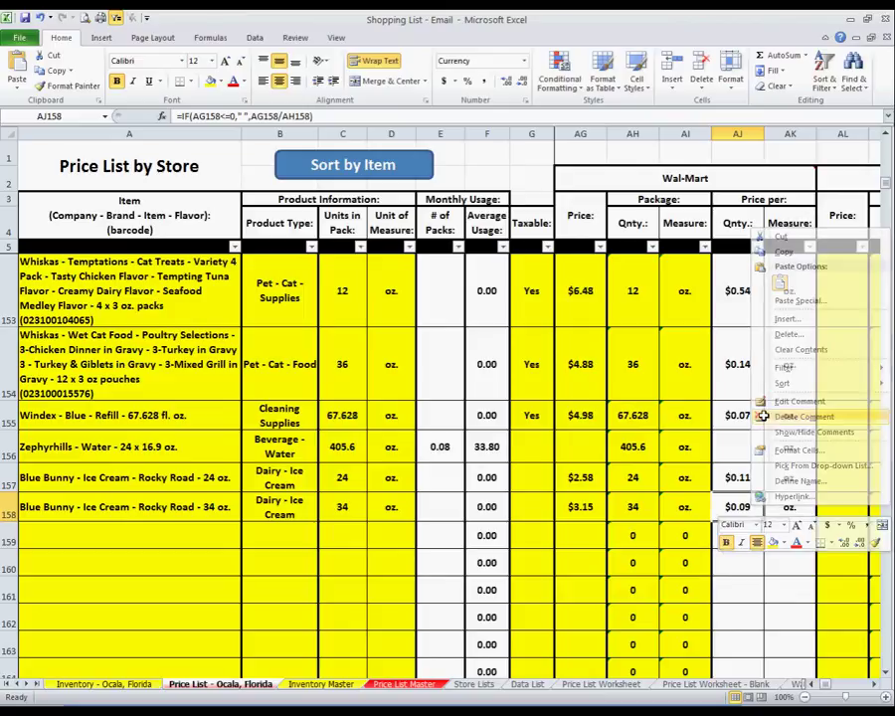
{"action": "left_click", "coordinate": [876, 685]}
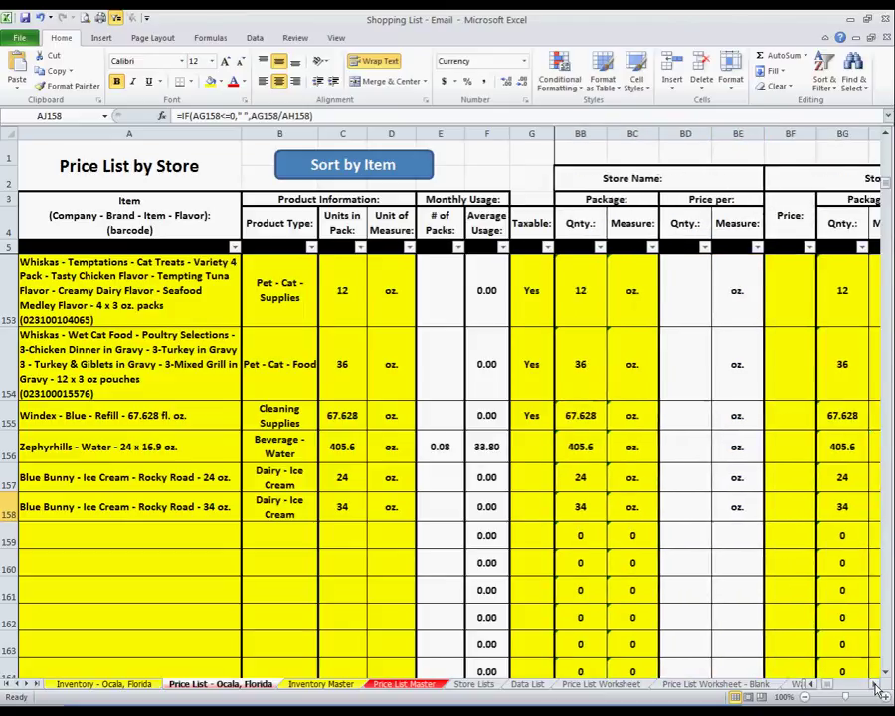
{"action": "left_click_drag", "start_coordinate": [876, 685], "coordinate": [711, 453]}
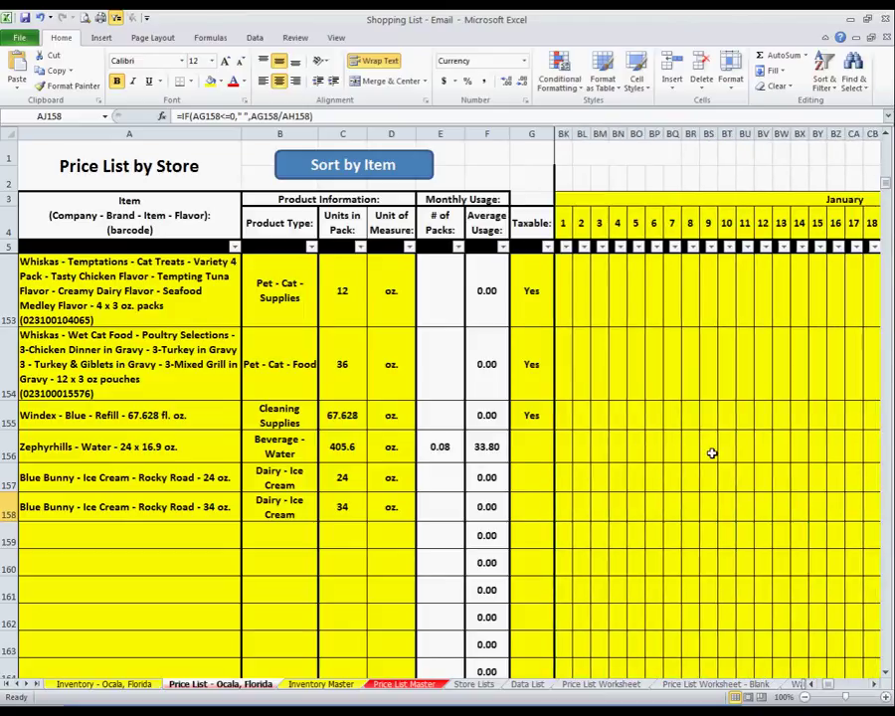
Add a bold BM157 comment: enter daily use in package units (oz., lbs.) to populate the monthly average.
{"action": "right_click", "coordinate": [597, 485]}
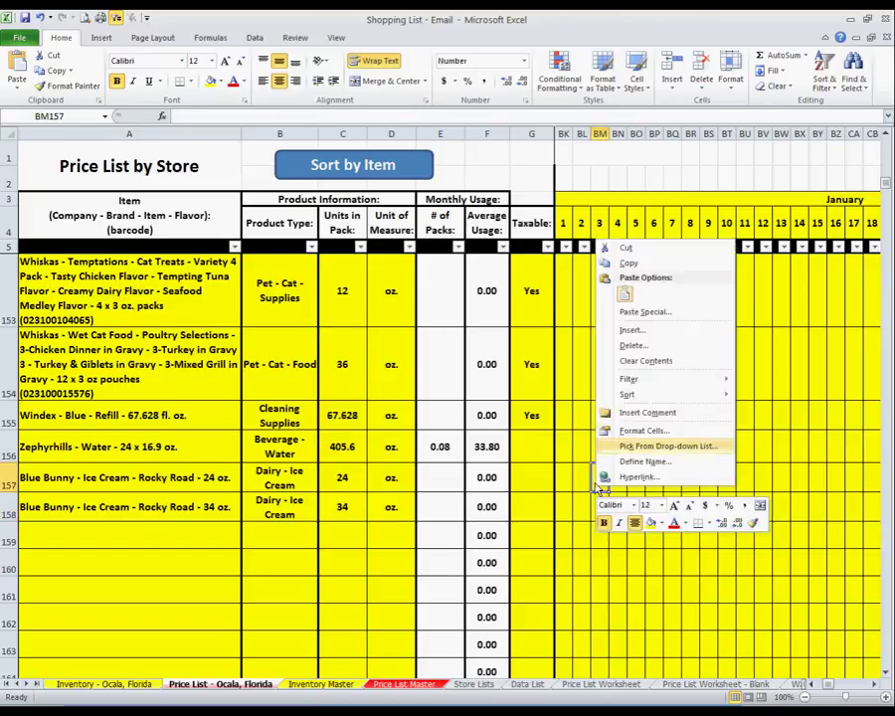
{"action": "left_click", "coordinate": [644, 412]}
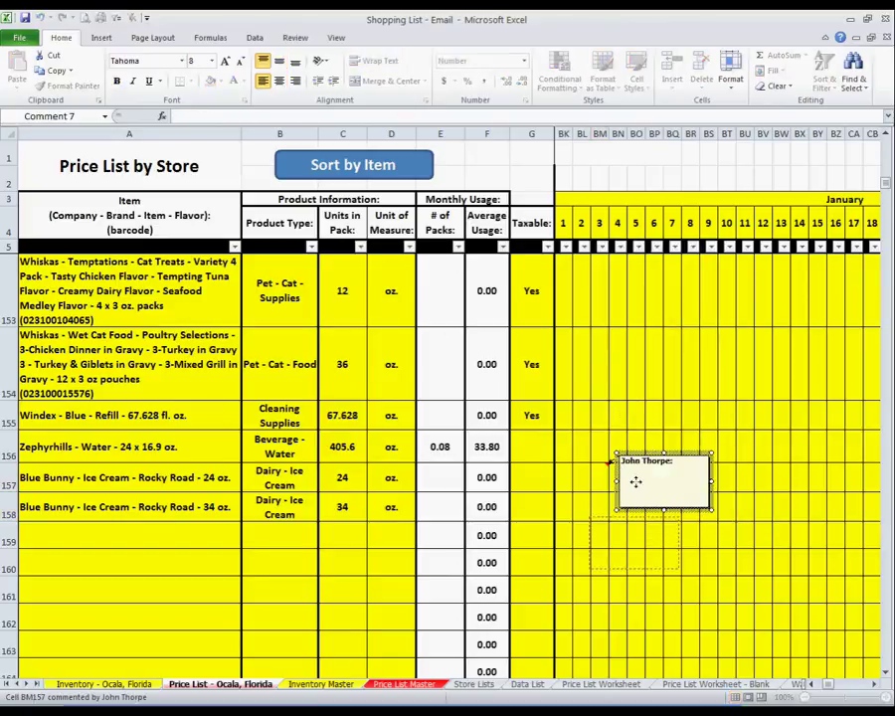
{"action": "left_click_drag", "start_coordinate": [635, 481], "coordinate": [585, 528]}
{"action": "left_click_drag", "start_coordinate": [664, 556], "coordinate": [855, 632]}
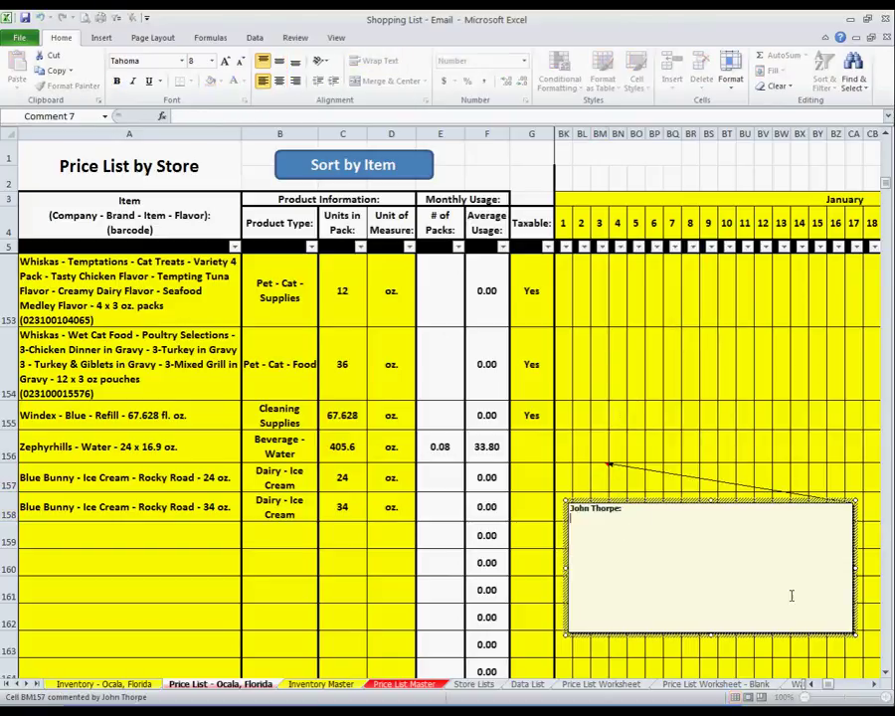
{"action": "key", "text": "ctrl+b"}
{"action": "type", "text": "Un"}
{"action": "type", "text": "der the month "}
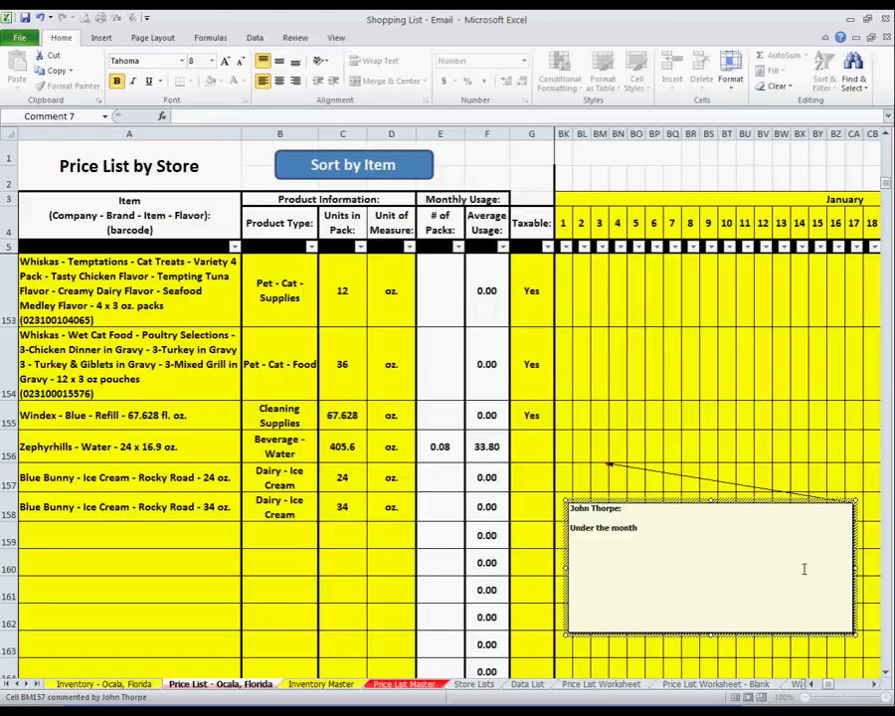
{"action": "type", "text": " input you"}
{"action": "type", "text": " de"}
{"action": "type", "text": "y u"}
{"action": "type", "text": "se"}
{"action": "type", "text": " on this item..."}
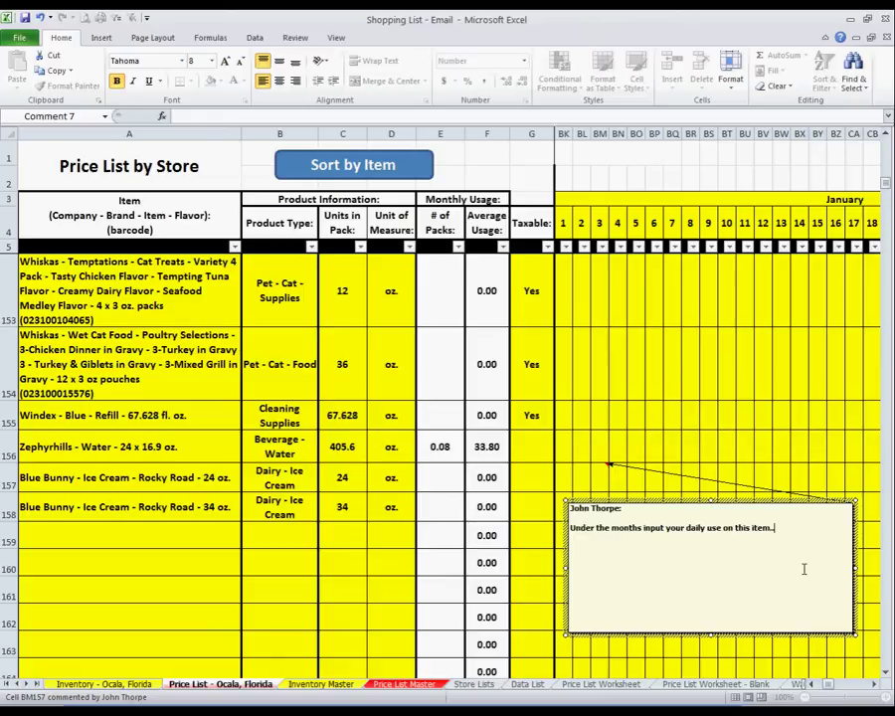
{"action": "type", "text": "For exam"}
{"action": "type", "text": "ple I'll"}
{"action": "type", "text": " say that I eat 4"}
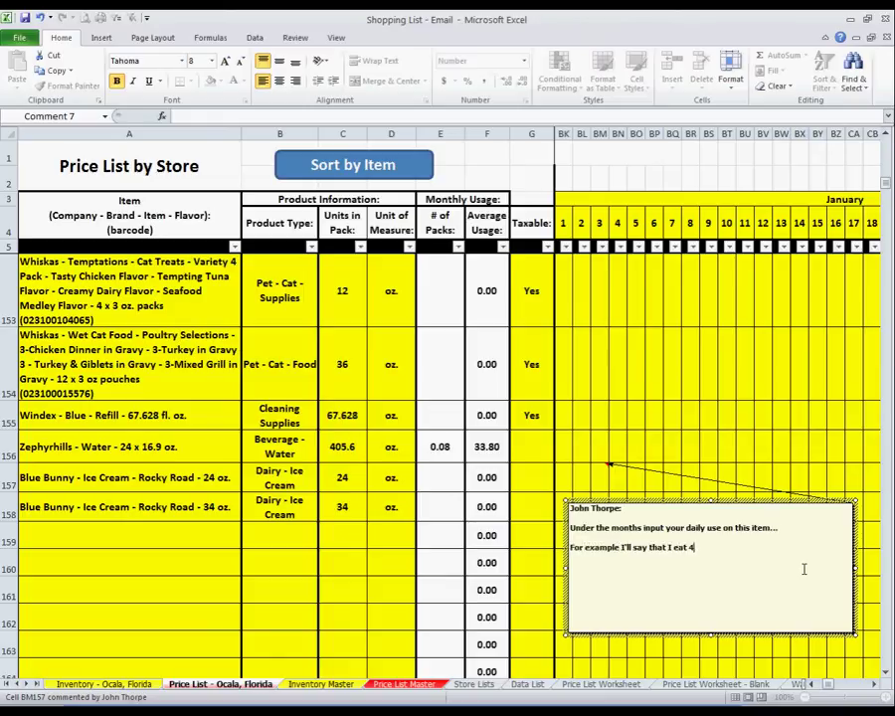
{"action": "type", "text": " oz."}
{"action": "type", "text": " every other d"}
{"action": "type", "text": "ay"}
{"action": "key", "text": "Return"}
{"action": "type", "text": "Remember if t"}
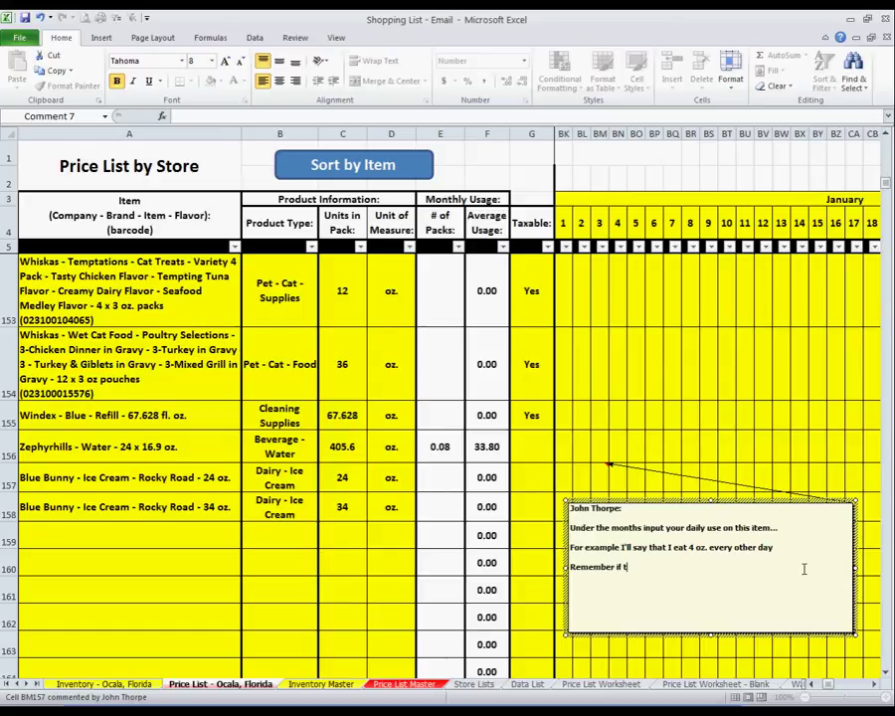
{"action": "type", "text": "he package unit"}
{"action": "type", "text": "s is in oz. "}
{"action": "type", "text": "input this in oz"}
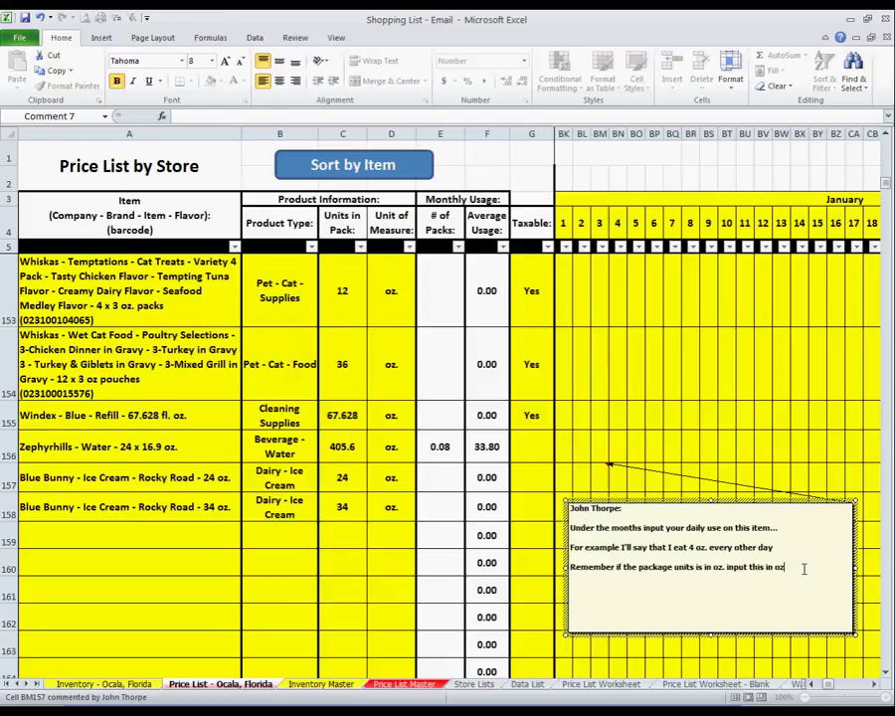
{"action": "type", "text": ". if"}
{"action": "type", "text": " it's in lbs"}
{"action": "type", "text": ". input it as lbs. if "}
{"action": "type", "text": "it's each, "}
{"action": "type", "text": "input it as "}
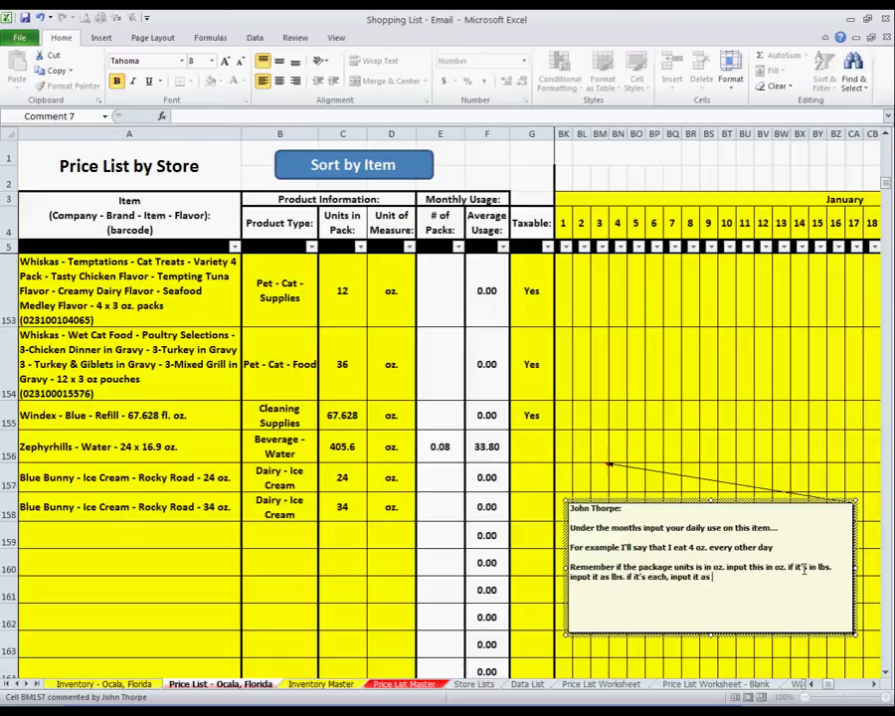
{"action": "type", "text": "each item "}
{"action": "type", "text": "used"}
{"action": "key", "text": "Return"}
{"action": "key", "text": "Return"}
{"action": "type", "text": "This willpoplulate"}
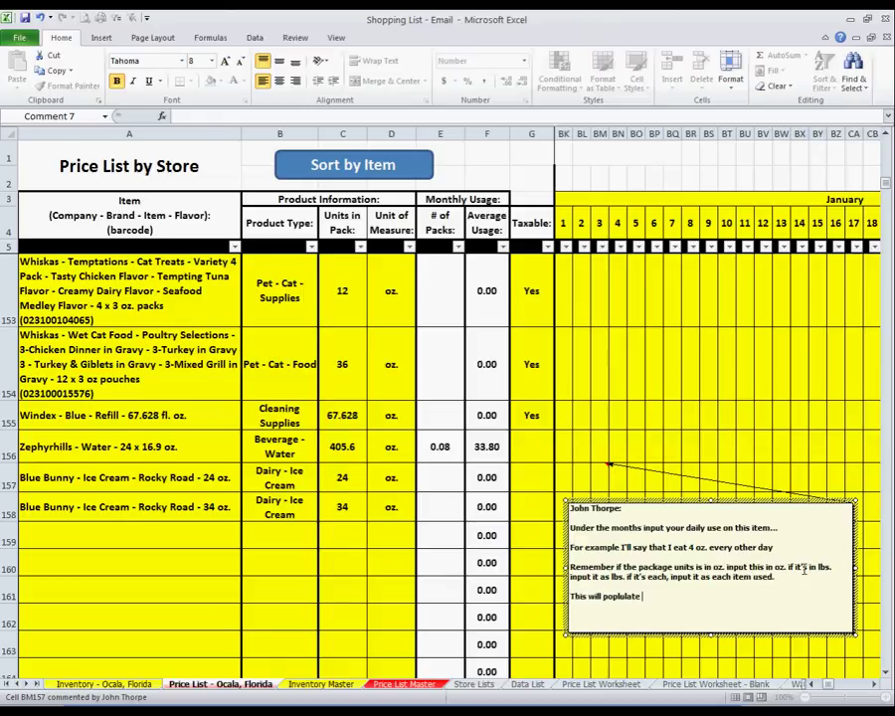
{"action": "type", "text": " an average in "}
{"action": "type", "text": "the monthly usage"}
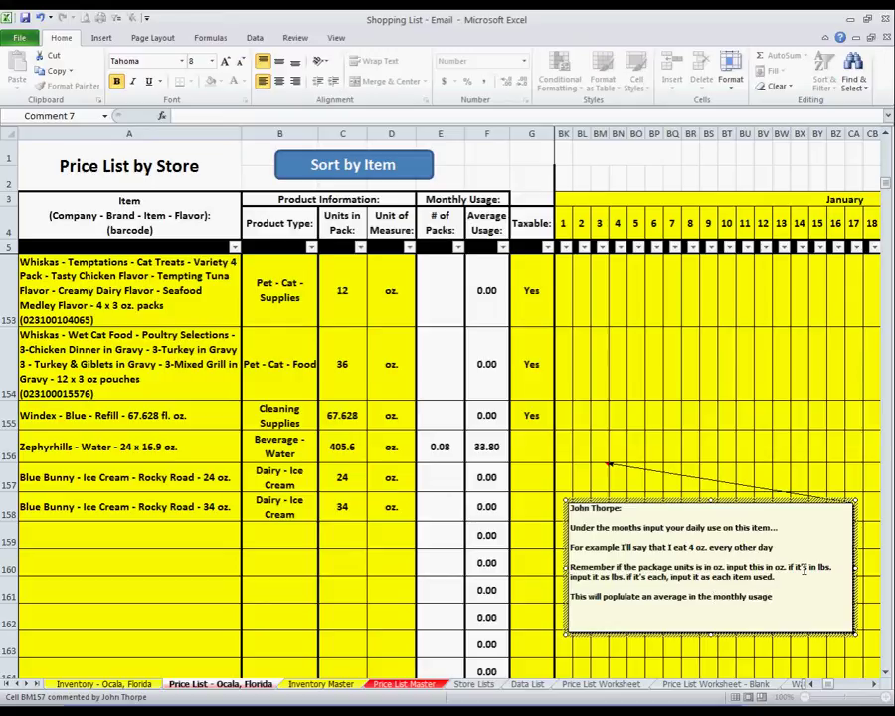
{"action": "type", "text": " section"}
Check the monthly usage and # of Packs cells, then move along row 157 to the January day columns.
{"action": "left_click_drag", "start_coordinate": [458, 285], "coordinate": [484, 378]}
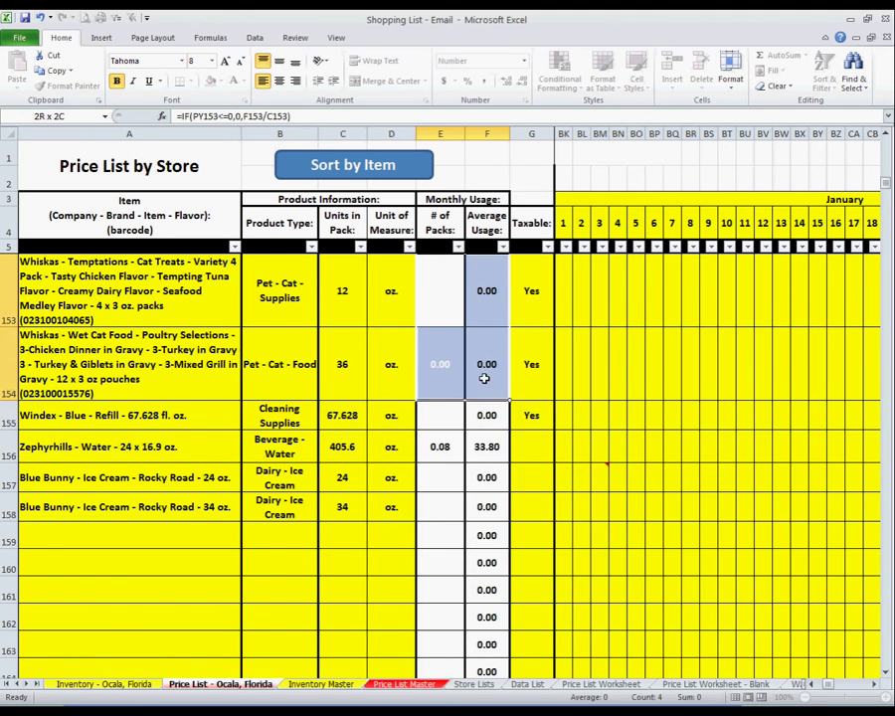
{"action": "left_click_drag", "start_coordinate": [484, 377], "coordinate": [473, 385]}
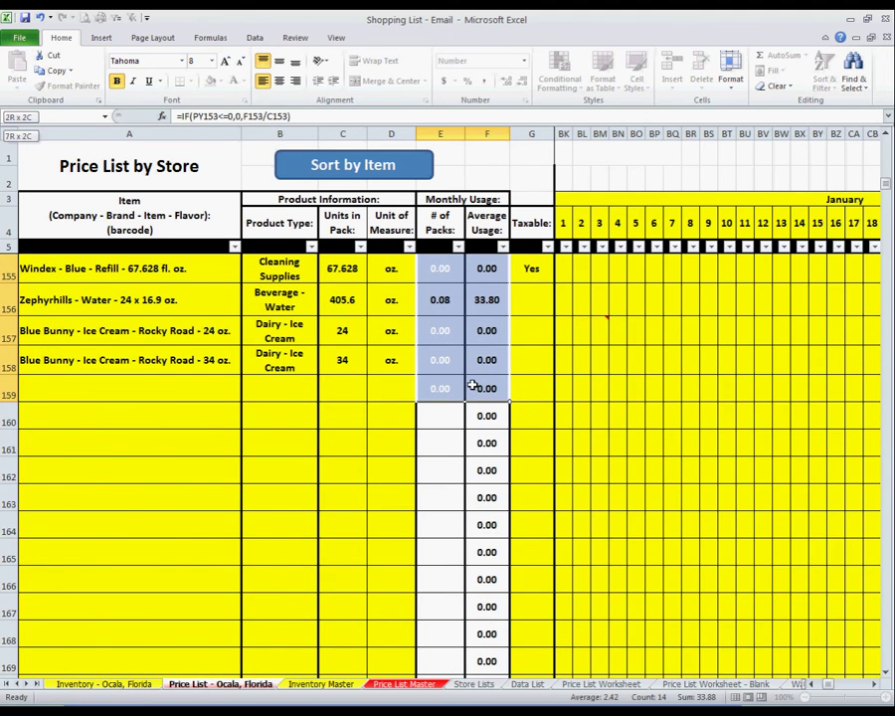
{"action": "left_click", "coordinate": [447, 198]}
{"action": "left_click", "coordinate": [458, 225]}
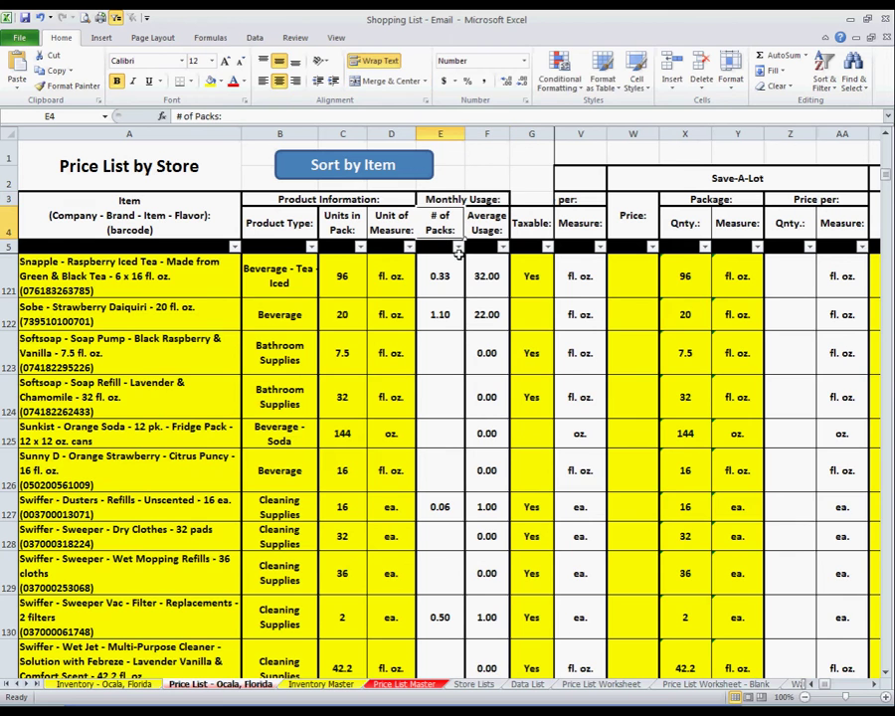
{"action": "scroll", "coordinate": [478, 378], "scroll_direction": "down", "scroll_amount": 17}
{"action": "scroll", "coordinate": [478, 377], "scroll_direction": "up", "scroll_amount": 1}
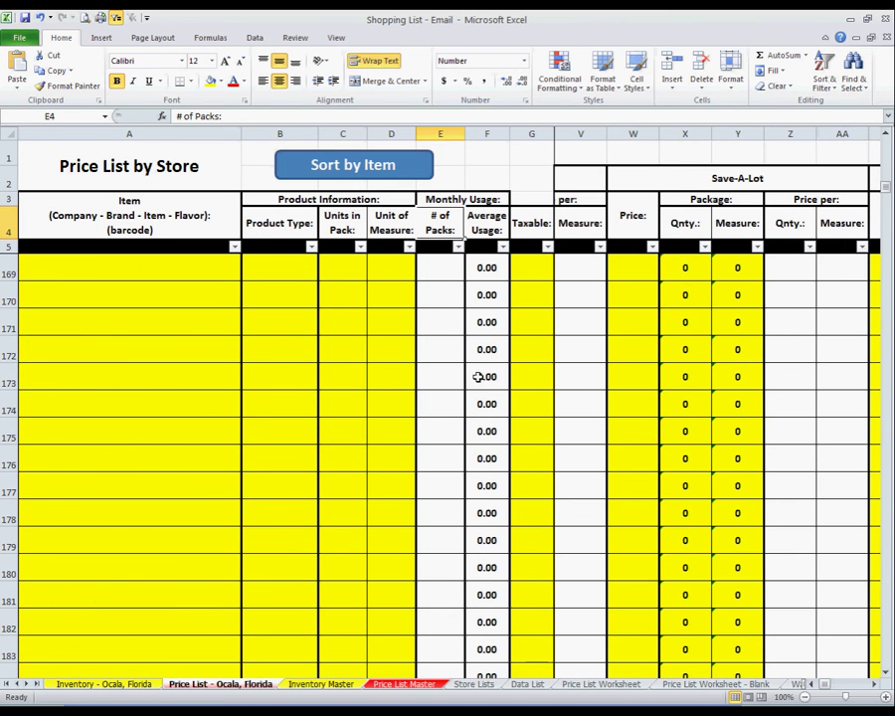
{"action": "key", "text": "ctrl+Down"}
{"action": "key", "text": "Right"}
{"action": "key", "text": "Right"}
{"action": "key", "text": "Right"}
{"action": "key", "text": "Right"}
{"action": "key", "text": "Right"}
{"action": "key", "text": "Right"}
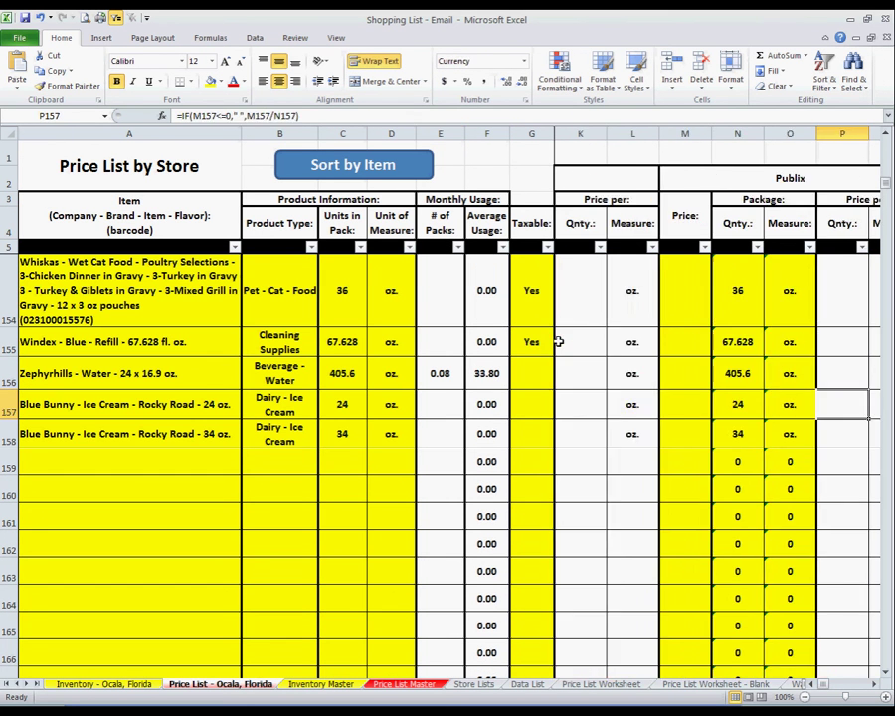
{"action": "key", "text": "Right"}
{"action": "key", "text": "Right"}
{"action": "key", "text": "Right"}
{"action": "key", "text": "Right"}
{"action": "key", "text": "Right"}
{"action": "key", "text": "Right"}
{"action": "key", "text": "Right"}
{"action": "key", "text": "Right"}
{"action": "key", "text": "Right"}
{"action": "key", "text": "Right"}
{"action": "key", "text": "Right"}
{"action": "key", "text": "Right"}
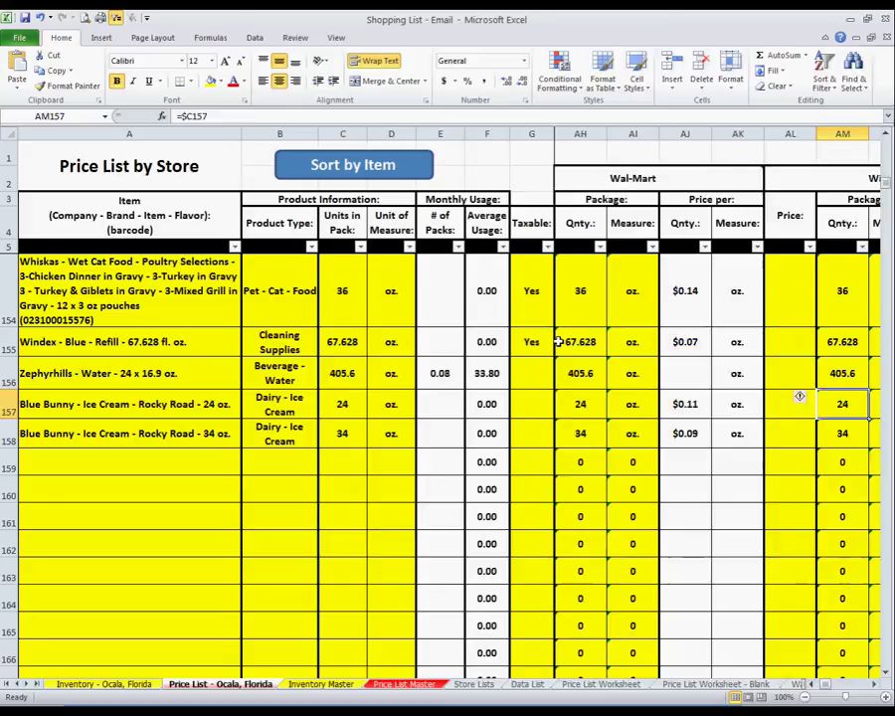
{"action": "key", "text": "Right"}
{"action": "key", "text": "Right"}
{"action": "key", "text": "Right"}
{"action": "key", "text": "Right"}
{"action": "key", "text": "Right"}
{"action": "key", "text": "Right"}
{"action": "key", "text": "Right"}
{"action": "key", "text": "Right"}
{"action": "key", "text": "Right"}
{"action": "key", "text": "Right"}
{"action": "key", "text": "Right"}
{"action": "key", "text": "Right"}
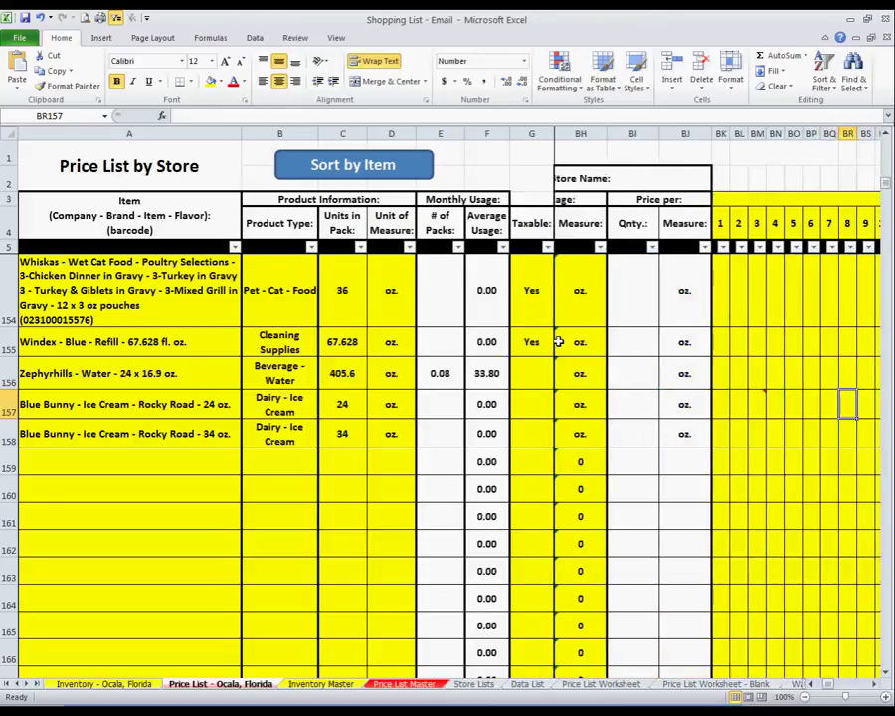
{"action": "key", "text": "Right"}
{"action": "key", "text": "Right"}
{"action": "key", "text": "Right"}
{"action": "key", "text": "Right"}
{"action": "key", "text": "Left"}
{"action": "key", "text": "Left"}
{"action": "key", "text": "Left"}
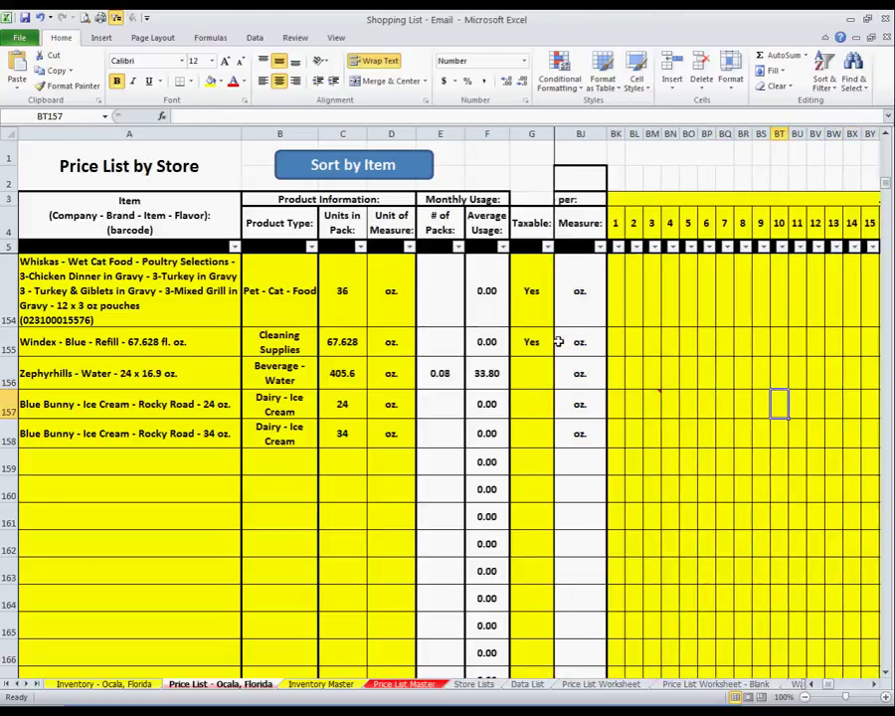
Append 'Sorry about that... mouse highlighted too much.' and 'The monthly usage is in columns E & F' to the BM157 comment.
{"action": "key", "text": "Left"}
{"action": "key", "text": "Left"}
{"action": "key", "text": "Left"}
{"action": "key", "text": "shift+F2"}
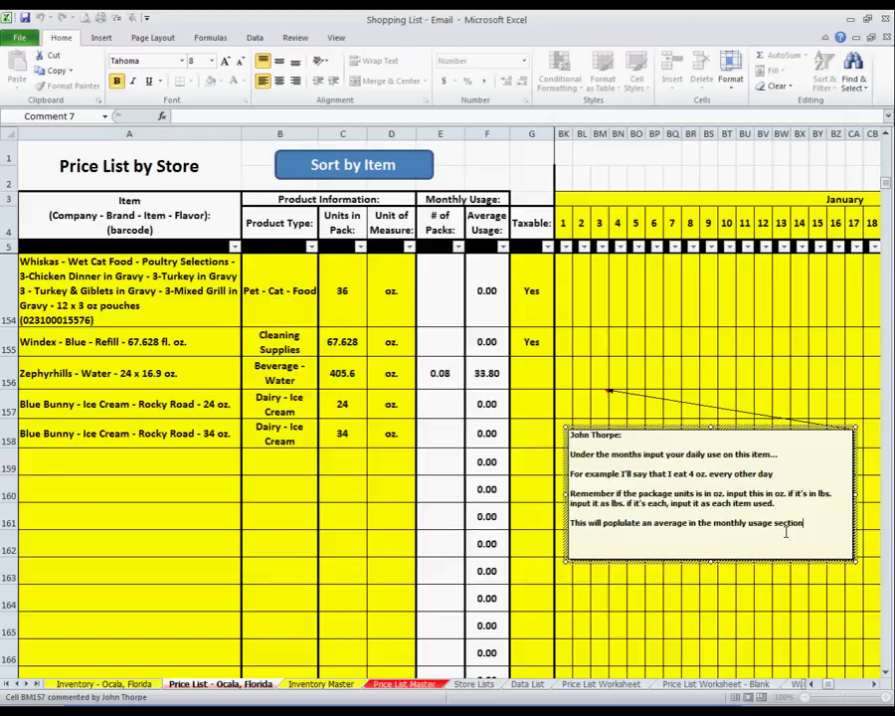
{"action": "type", "text": "Sorry about"}
{"action": "type", "text": " that... lo"}
{"action": "key", "text": "BackSpace"}
{"action": "key", "text": "BackSpace"}
{"action": "type", "text": "mouse "}
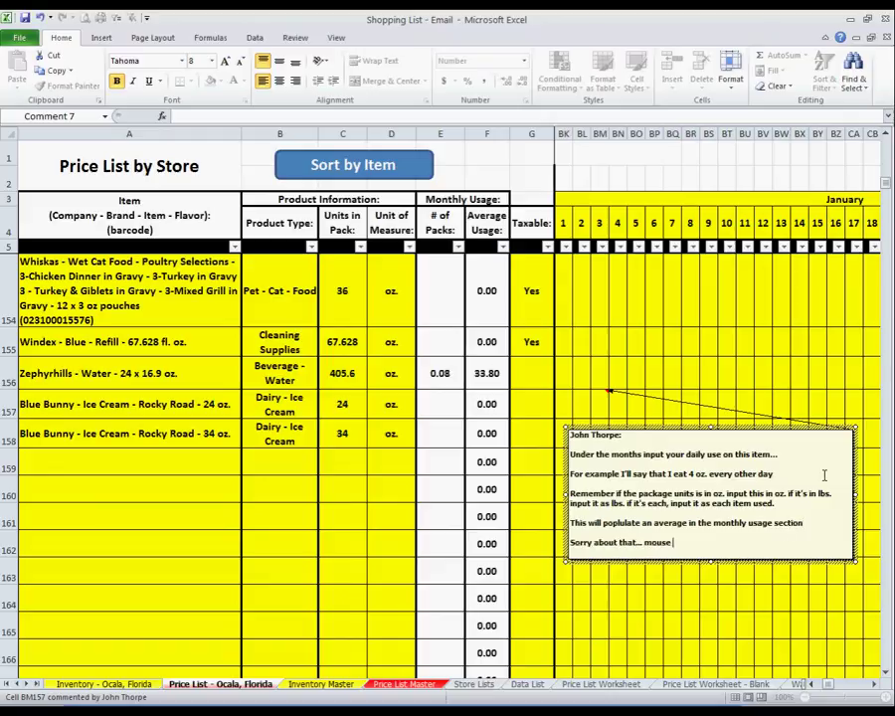
{"action": "type", "text": "highlighted"}
{"action": "type", "text": " too much."}
{"action": "key", "text": "Return"}
{"action": "key", "text": "Return"}
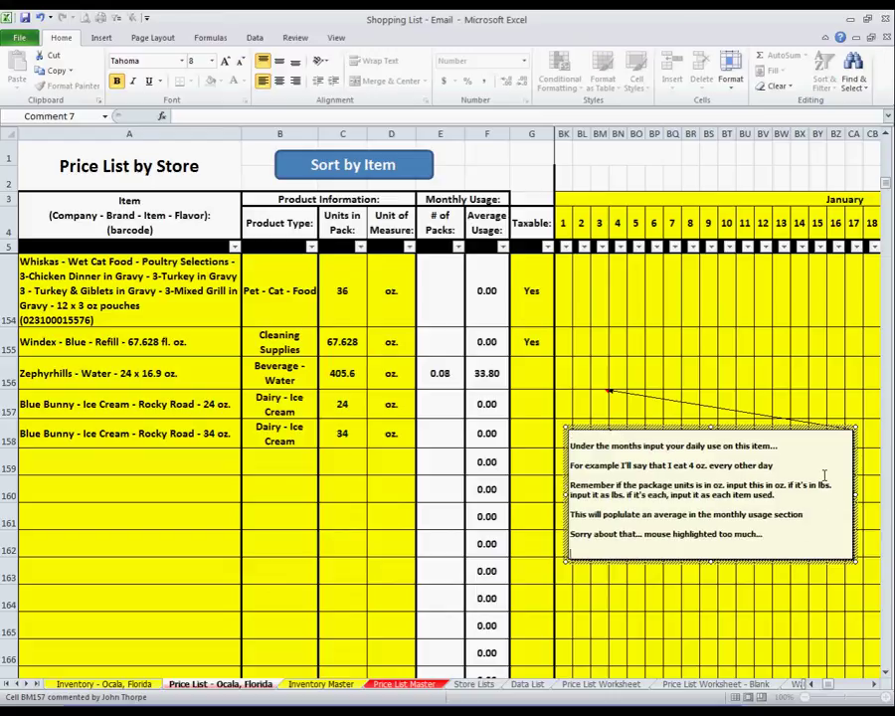
{"action": "type", "text": "The monthly us"}
{"action": "type", "text": "age is in col"}
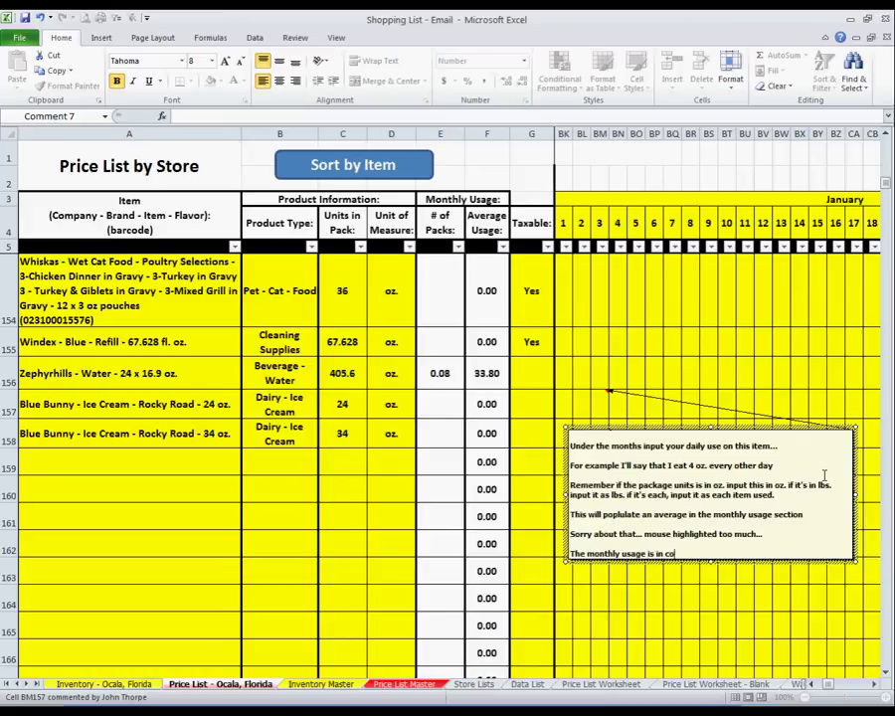
{"action": "type", "text": "umns E &"}
{"action": "type", "text": " F"}
{"action": "left_click", "coordinate": [601, 395]}
Enter 2 on alternating January day cells in row 157 for Blue Bunny Rocky Road 24 oz.
{"action": "right_click", "coordinate": [601, 395]}
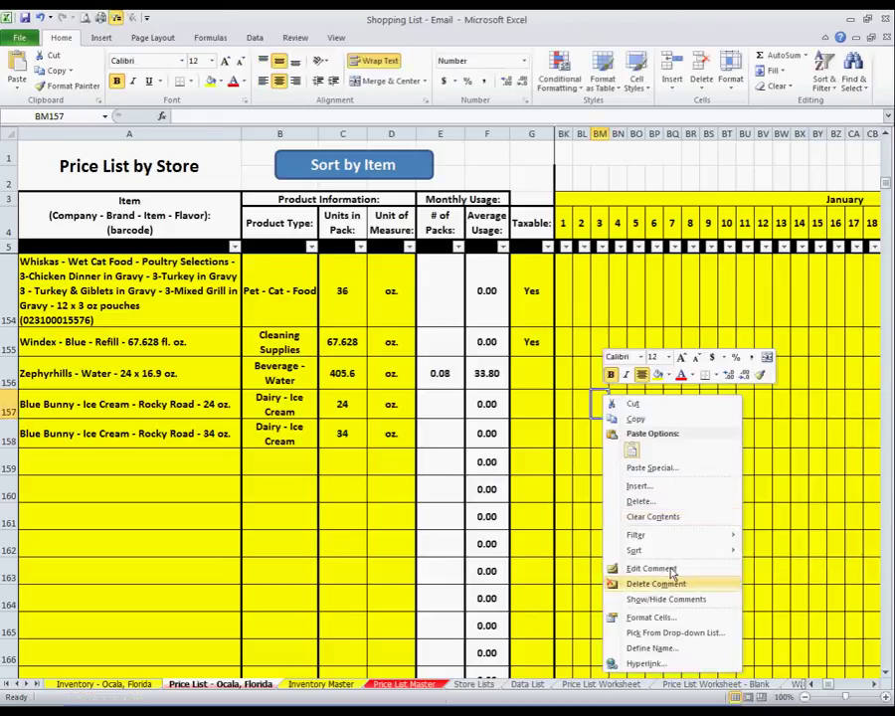
{"action": "left_click", "coordinate": [672, 582]}
{"action": "left_click", "coordinate": [566, 403]}
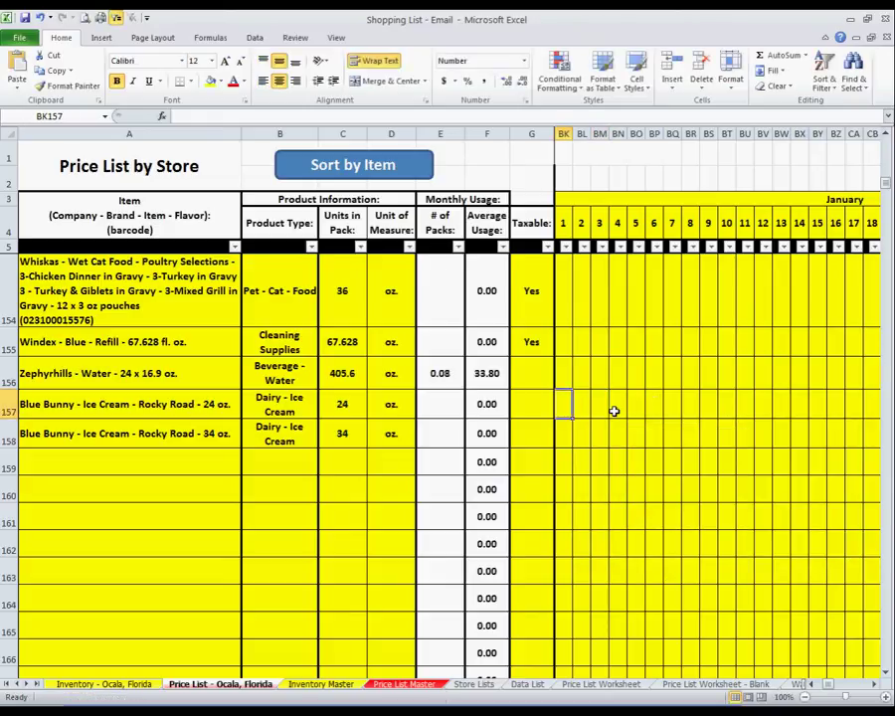
{"action": "key", "text": "2"}
{"action": "key", "text": "Right"}
{"action": "key", "text": "Right"}
{"action": "key", "text": "2"}
{"action": "key", "text": "Right"}
{"action": "key", "text": "Right"}
{"action": "key", "text": "2"}
{"action": "key", "text": "Right"}
{"action": "key", "text": "Right"}
{"action": "key", "text": "2"}
{"action": "key", "text": "Right"}
{"action": "key", "text": "Right"}
{"action": "type", "text": "2"}
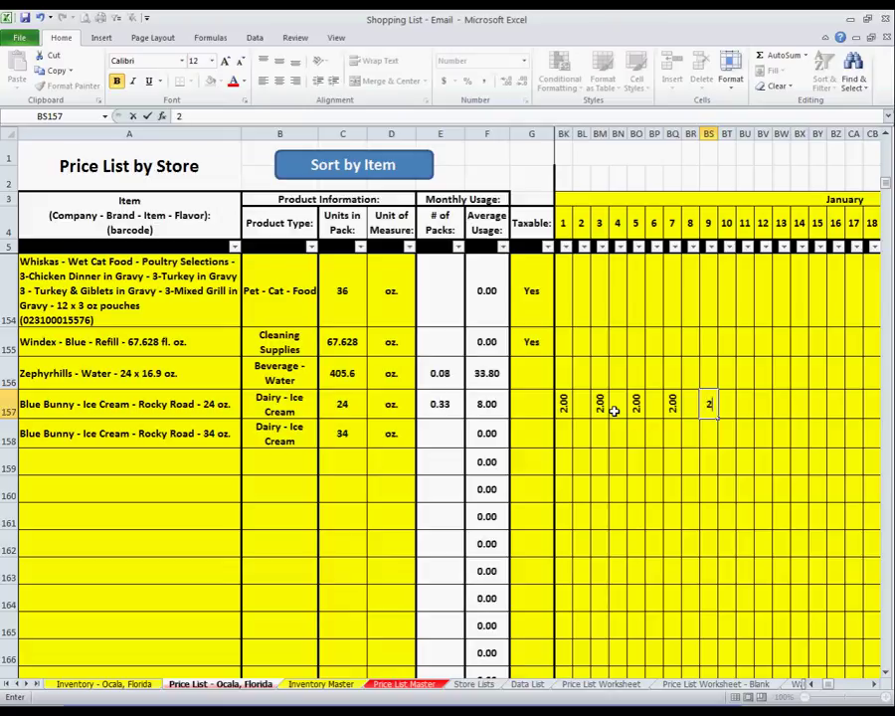
{"action": "key", "text": "Right"}
{"action": "key", "text": "Right"}
{"action": "type", "text": "2"}
{"action": "key", "text": "Right"}
{"action": "key", "text": "Right"}
{"action": "type", "text": "2"}
{"action": "key", "text": "Right"}
{"action": "type", "text": "2"}
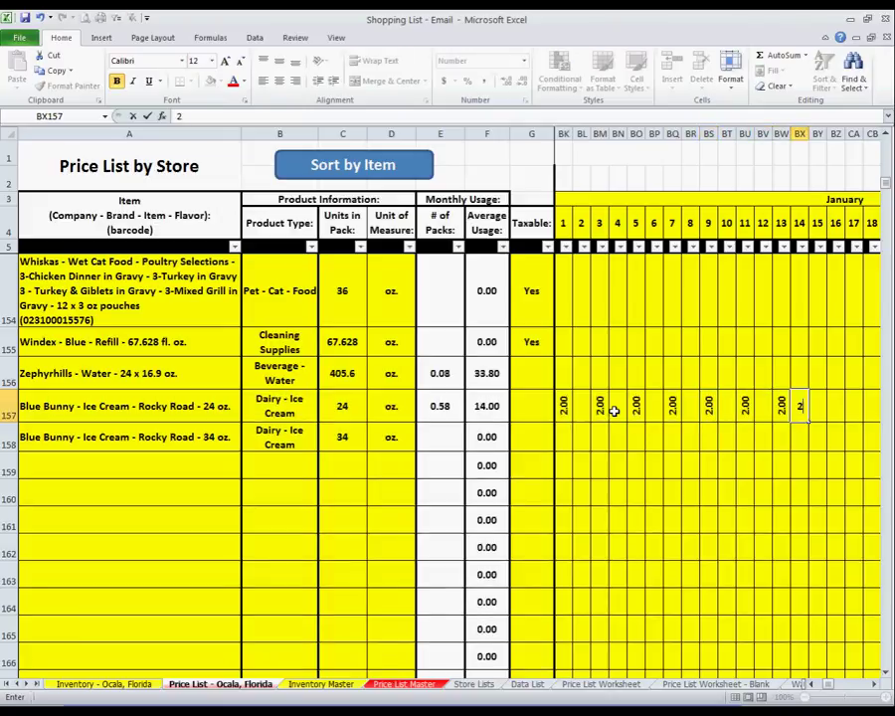
{"action": "key", "text": "Escape"}
{"action": "key", "text": "Right"}
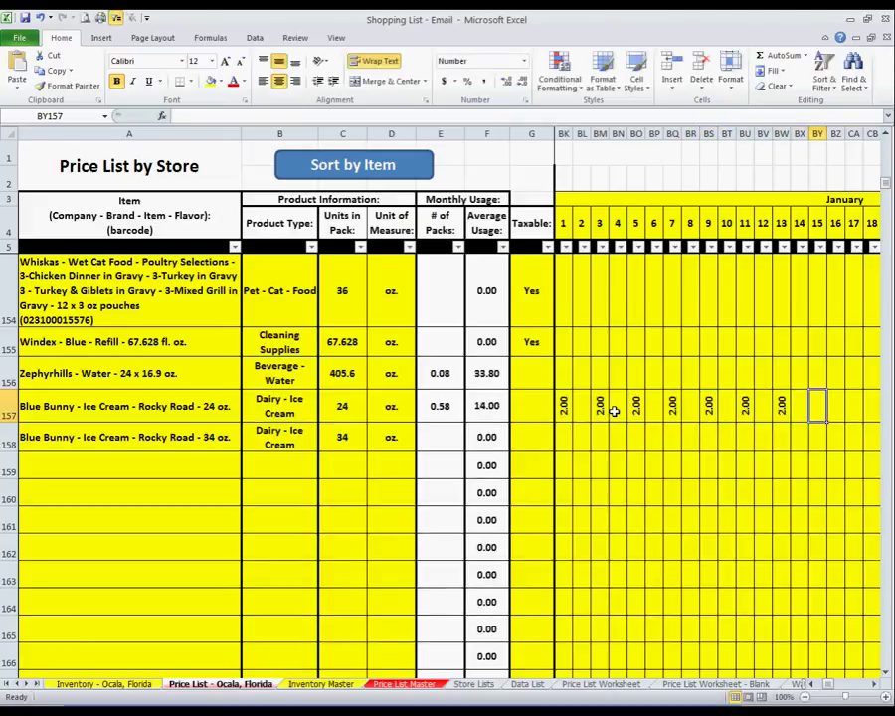
{"action": "key", "text": "2"}
{"action": "key", "text": "Right"}
{"action": "key", "text": "Right"}
{"action": "key", "text": "2"}
{"action": "key", "text": "Right"}
{"action": "key", "text": "Right"}
{"action": "key", "text": "2"}
{"action": "key", "text": "Right"}
{"action": "key", "text": "Right"}
{"action": "key", "text": "2"}
{"action": "key", "text": "Right"}
{"action": "key", "text": "Right"}
{"action": "key", "text": "2"}
{"action": "key", "text": "Right"}
{"action": "key", "text": "Right"}
{"action": "key", "text": "2"}
{"action": "key", "text": "Right"}
{"action": "key", "text": "Right"}
{"action": "key", "text": "2"}
{"action": "key", "text": "Right"}
{"action": "key", "text": "Right"}
{"action": "type", "text": "2"}
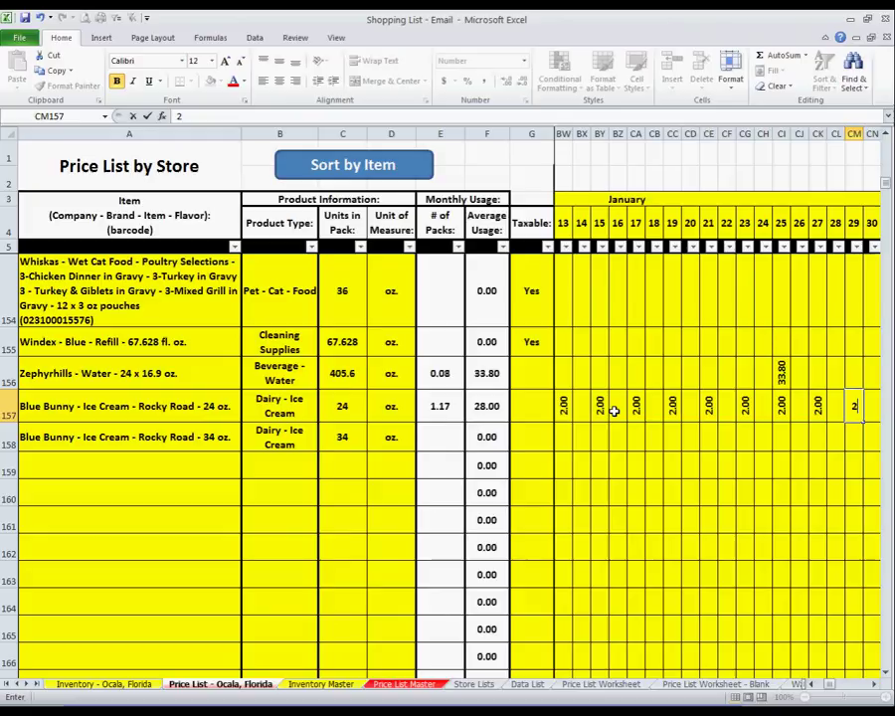
{"action": "key", "text": "Right"}
{"action": "key", "text": "Right"}
{"action": "type", "text": "2"}
{"action": "key", "text": "Left"}
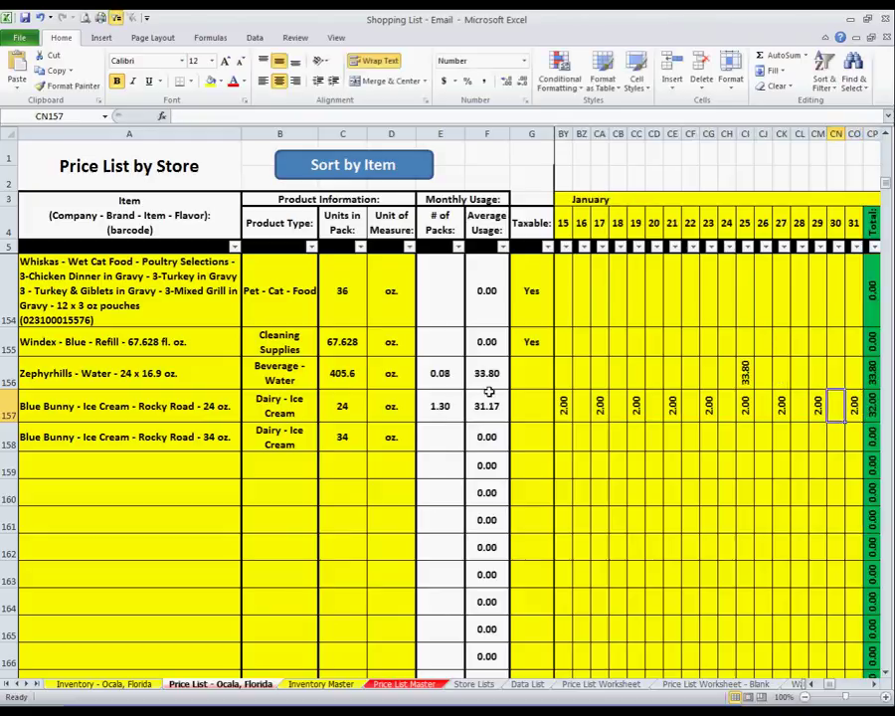
Insert a comment on E157, move it below the rows, and explain usage feeds the Inventory need-to-buy section.
{"action": "right_click", "coordinate": [438, 401]}
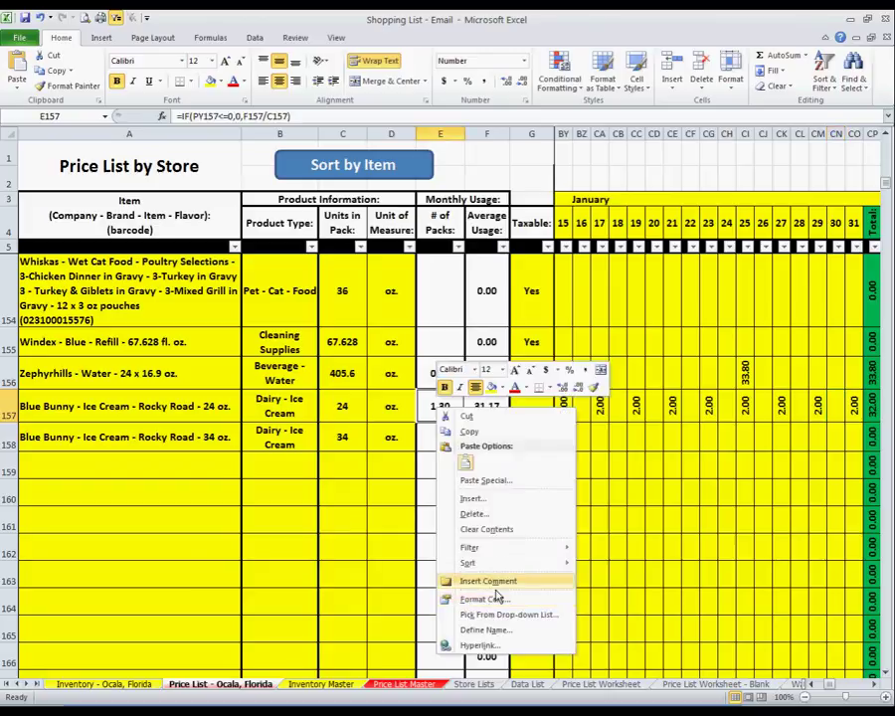
{"action": "left_click", "coordinate": [494, 578]}
{"action": "mouse_move", "coordinate": [453, 408]}
{"action": "left_mouse_down"}
{"action": "mouse_move", "coordinate": [215, 504]}
{"action": "mouse_move", "coordinate": [340, 510]}
{"action": "mouse_move", "coordinate": [86, 623]}
{"action": "left_mouse_up"}
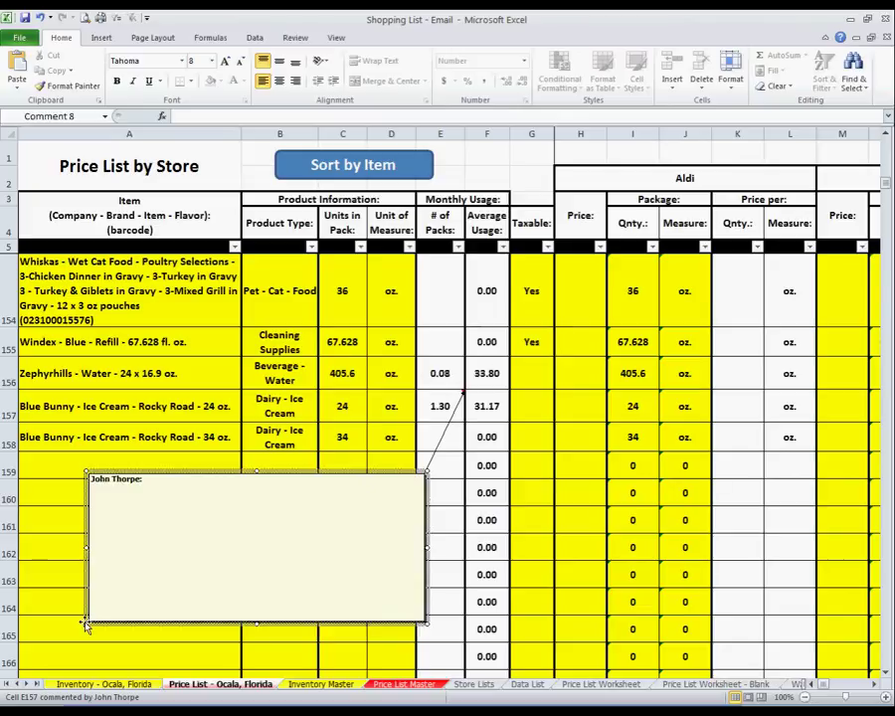
{"action": "left_click", "coordinate": [213, 553]}
{"action": "type", "text": "As"}
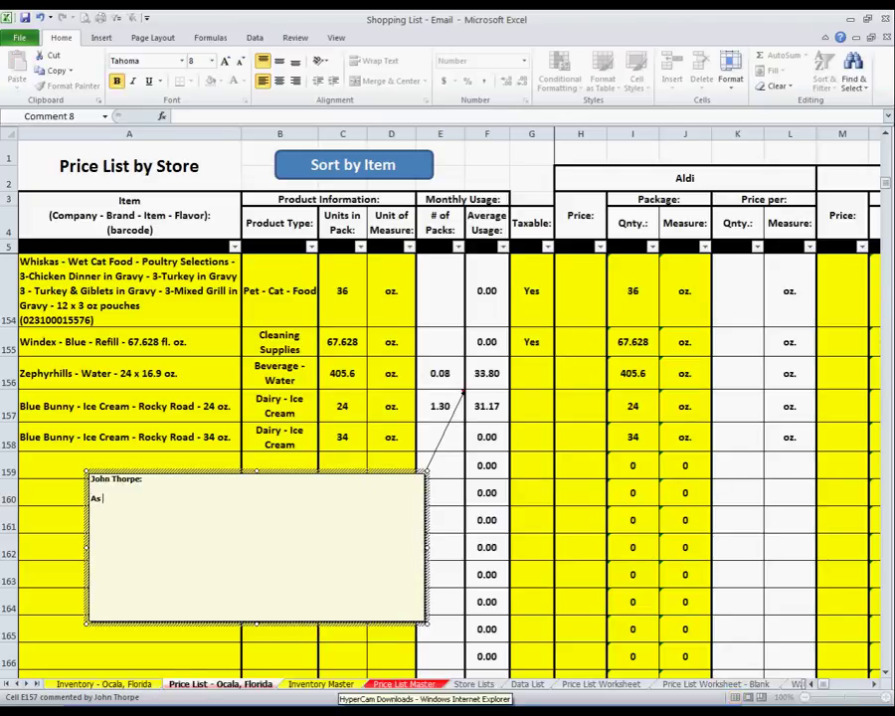
{"action": "type", "text": "you input your us"}
{"action": "type", "text": "age it'll"}
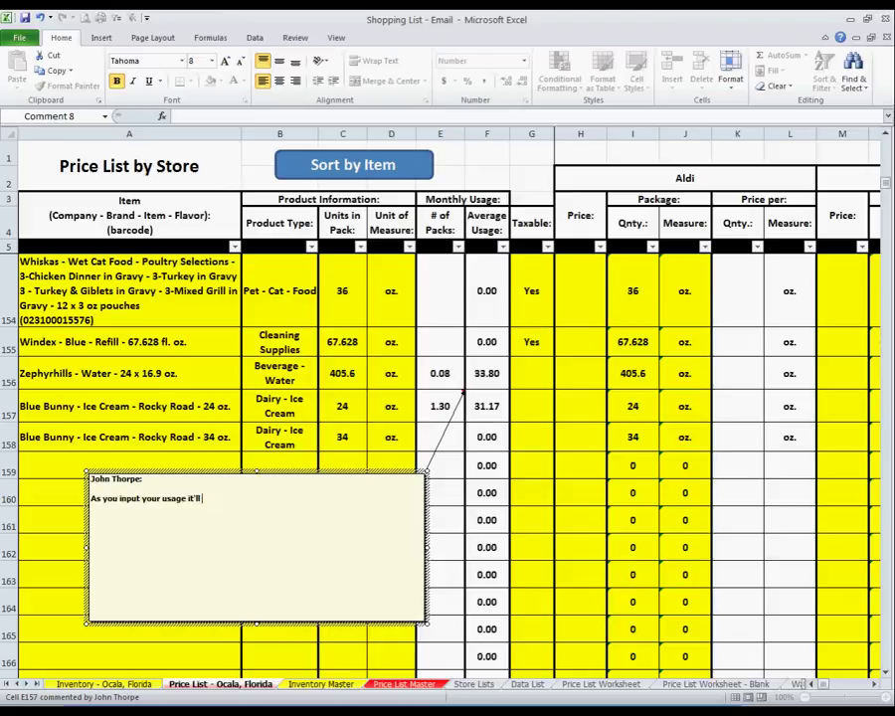
{"action": "type", "text": " give you "}
{"action": "type", "text": "what you use "}
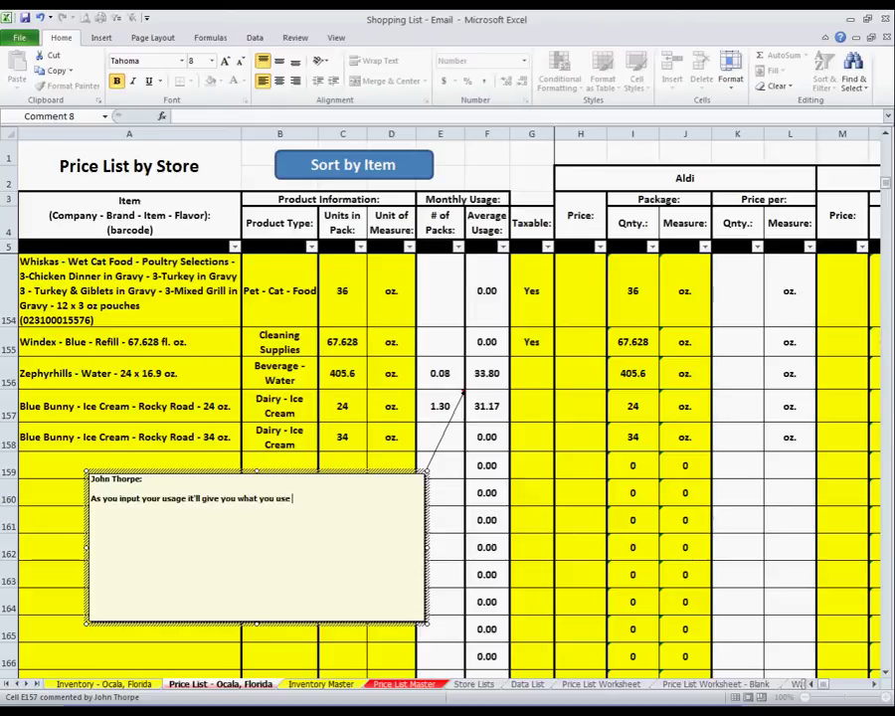
{"action": "type", "text": "fo"}
{"action": "key", "text": "BackSpace"}
{"action": "type", "text": "of this item each month..."}
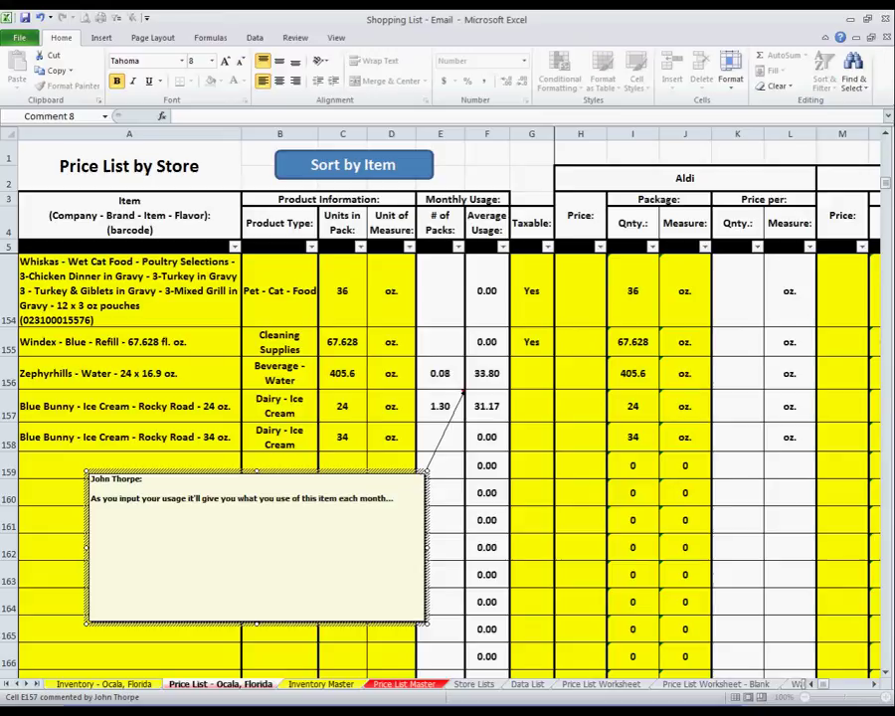
{"action": "type", "text": " this will poplulate i"}
{"action": "type", "text": "nto a need t"}
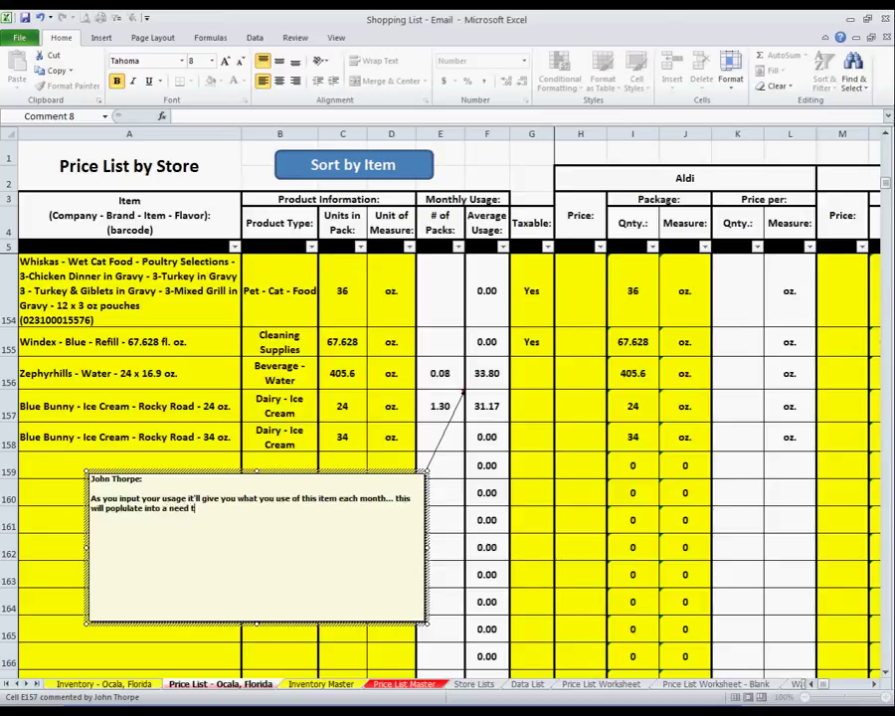
{"action": "type", "text": "o buy"}
{"action": "type", "text": " sect"}
{"action": "type", "text": "ion on the Invento"}
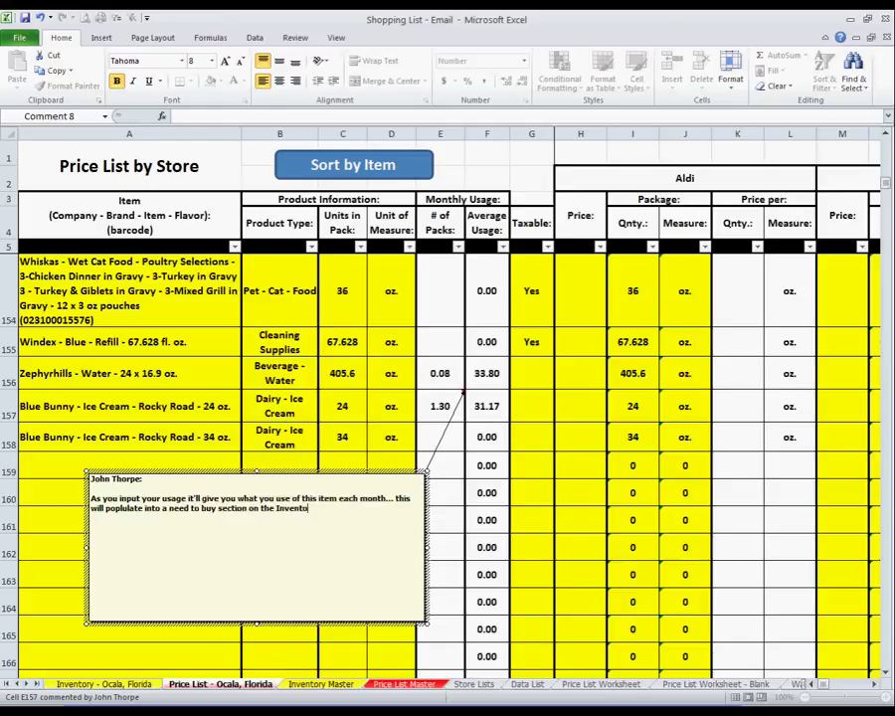
{"action": "type", "text": "ry page...  T"}
{"action": "type", "text": "his is great for items that you"}
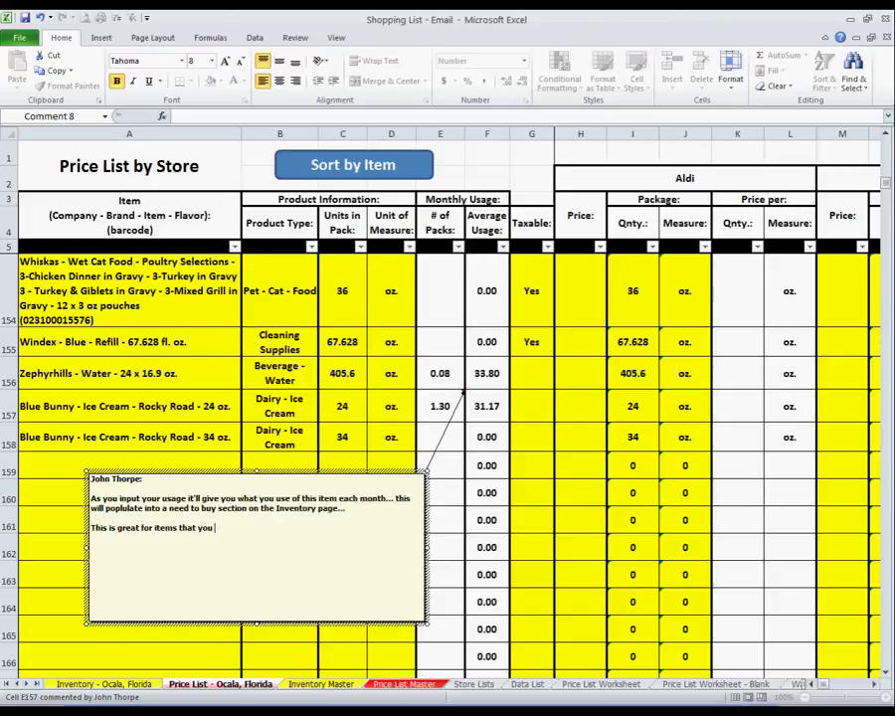
{"action": "type", "text": " buy regularly s"}
{"action": "type", "text": "o you can alway"}
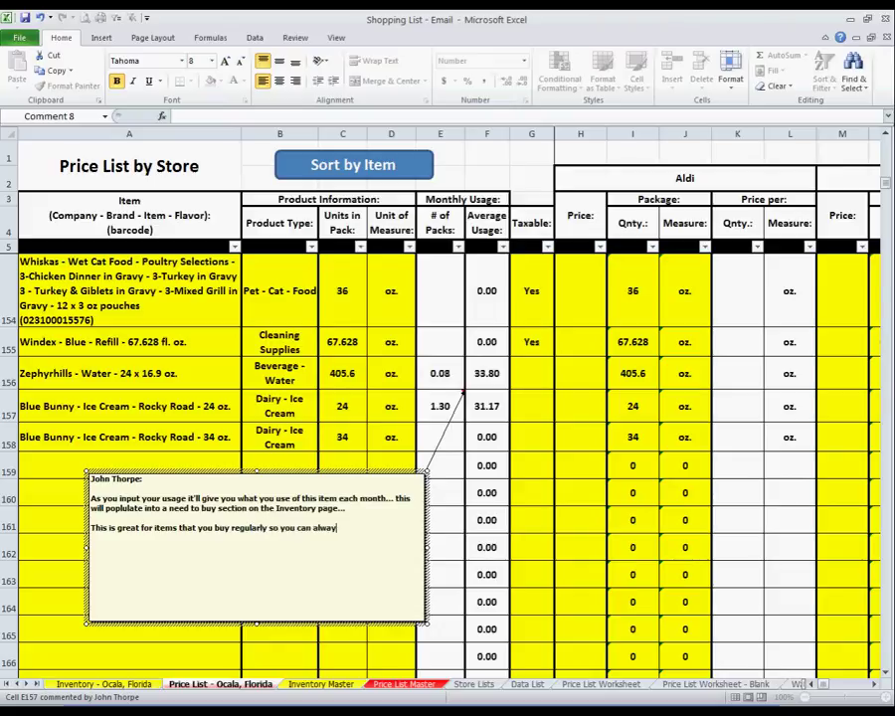
Continue the E157 comment about keeping stock on items and sorting items alphabetically by item name.
{"action": "key", "text": "BackSpace"}
{"action": "key", "text": "BackSpace"}
{"action": "type", "text": "k"}
{"action": "type", "text": "eep a stock on these items..."}
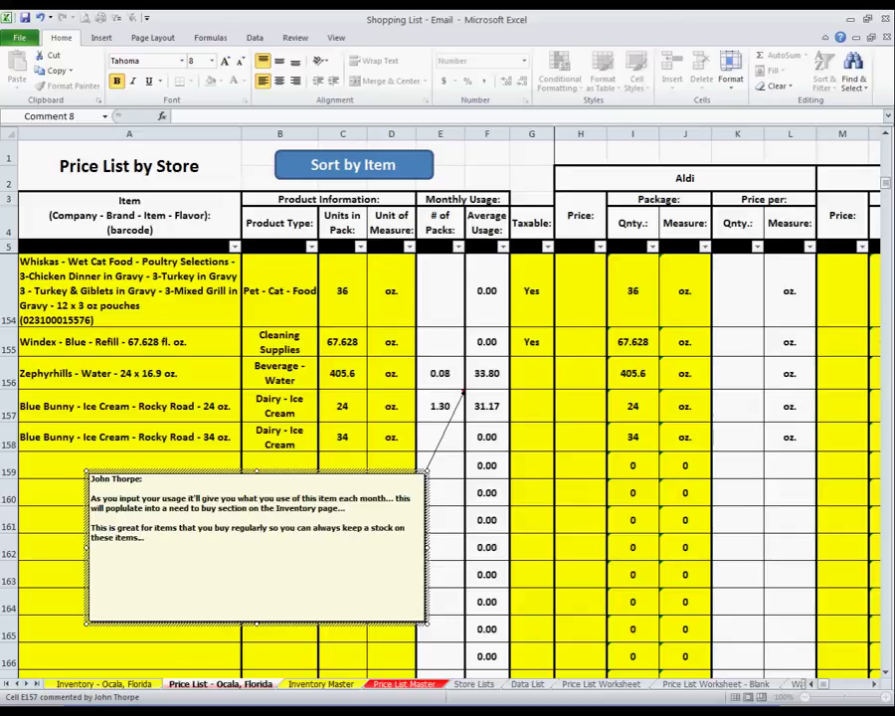
{"action": "type", "text": "  I'l"}
{"action": "type", "text": "l now show you the"}
{"action": "type", "text": " Inventory"}
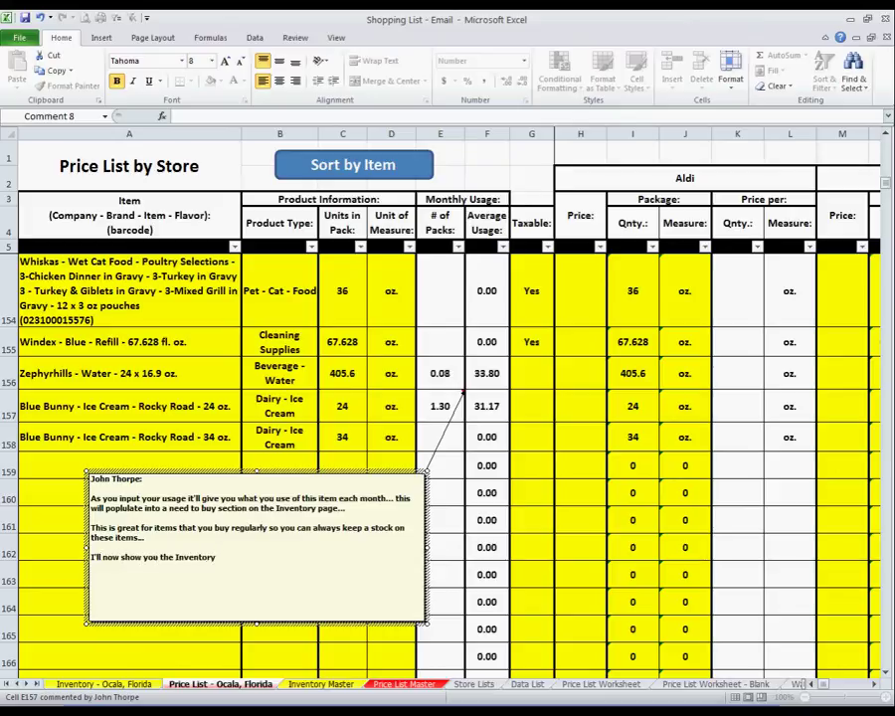
{"action": "key", "text": "BackSpace"}
{"action": "key", "text": "BackSpace"}
{"action": "key", "text": "BackSpace"}
{"action": "key", "text": "BackSpace"}
{"action": "key", "text": "BackSpace"}
{"action": "key", "text": "BackSpace"}
{"action": "type", "text": "how to sor"}
{"action": "type", "text": "t the items"}
{"action": "type", "text": " alpa"}
{"action": "type", "text": "abe"}
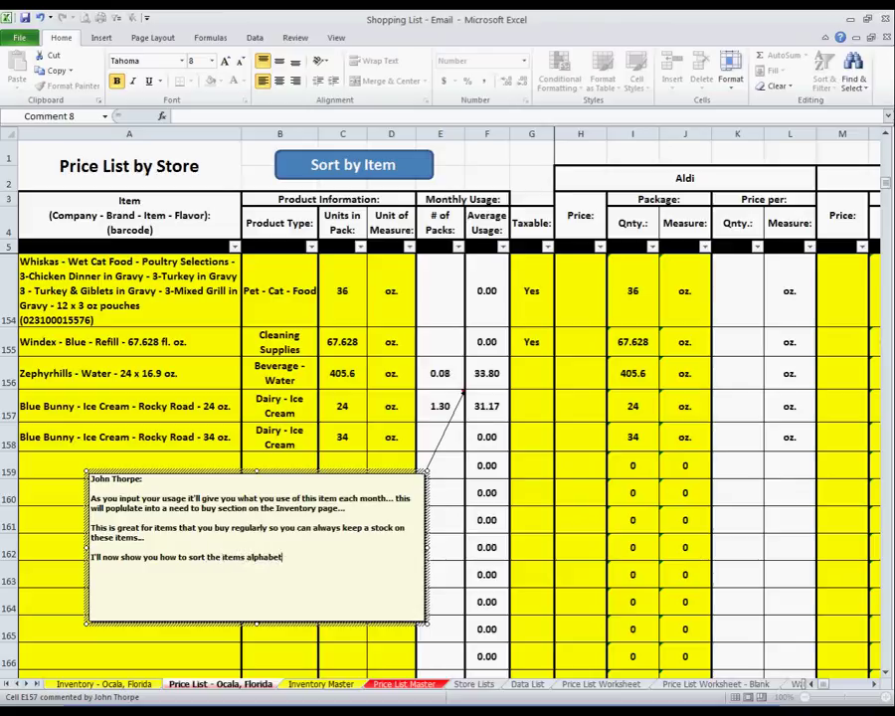
{"action": "type", "text": "ically"}
{"action": "type", "text": " by item name..."}
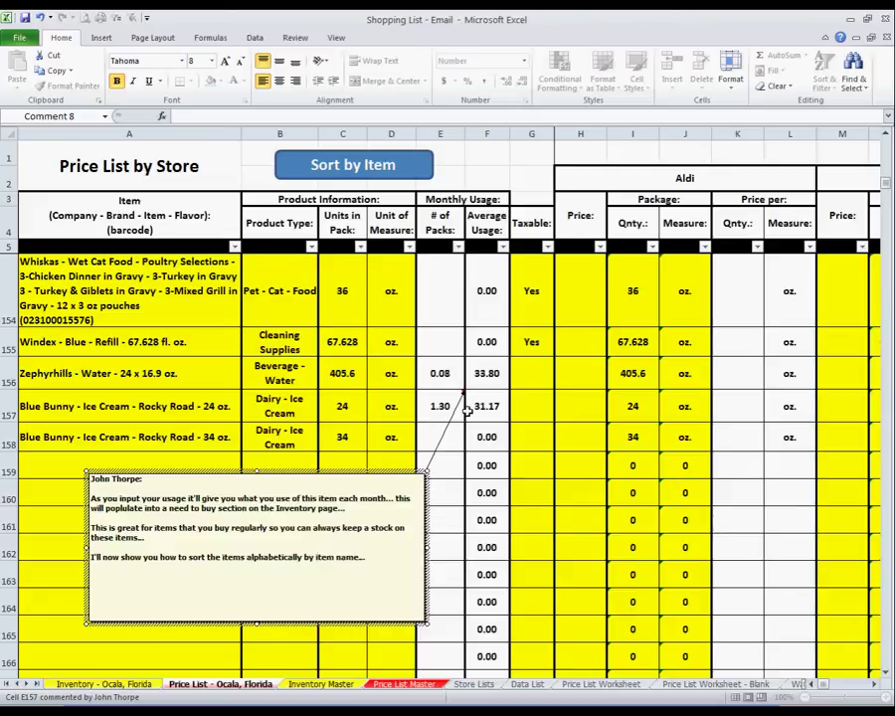
Add a paragraph noting the Blue Bunny Rocky Roads sit at the list's bottom and the Sort button.
{"action": "key", "text": "Return"}
{"action": "key", "text": "Return"}
{"action": "type", "text": "Notice"}
{"action": "type", "text": " the blue"}
{"action": "key", "text": "BackSpace"}
{"action": "key", "text": "BackSpace"}
{"action": "key", "text": "BackSpace"}
{"action": "type", "text": "Bu"}
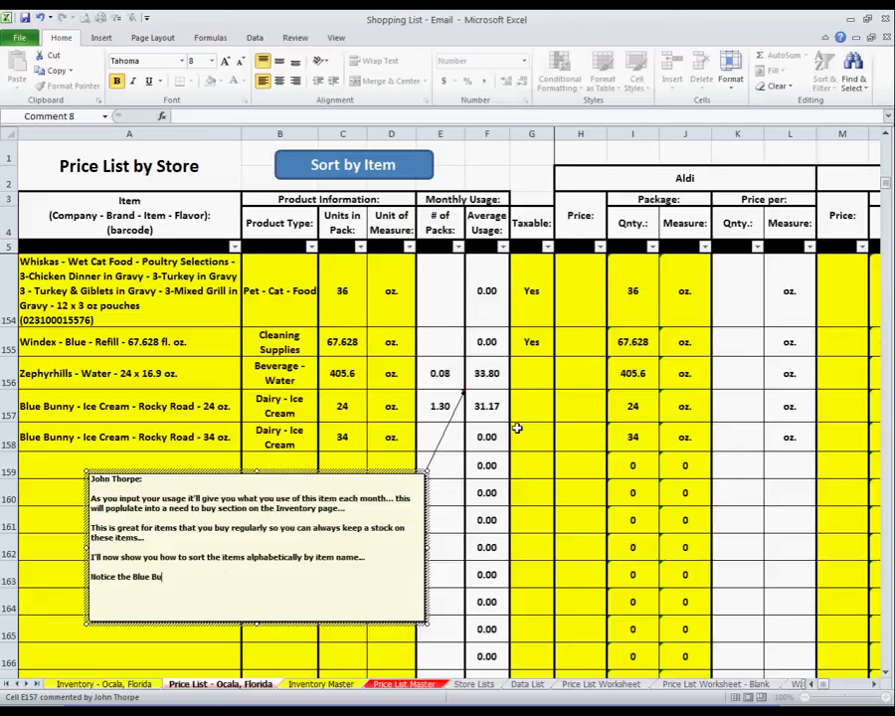
{"action": "type", "text": "nny rocky roads are currently at the "}
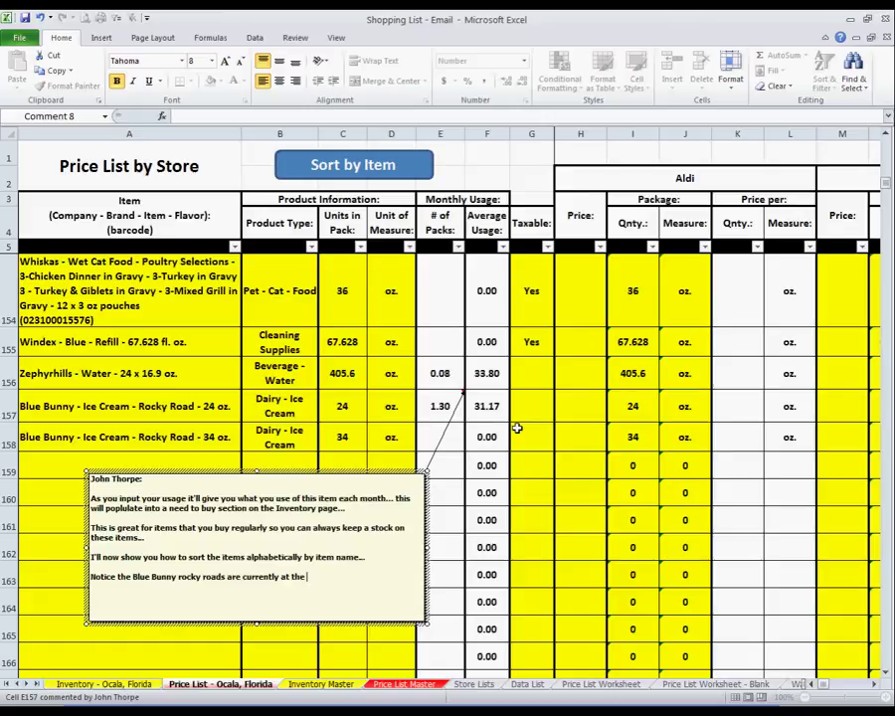
{"action": "type", "text": "bottom of the list..."}
{"action": "type", "text": " Simply click on"}
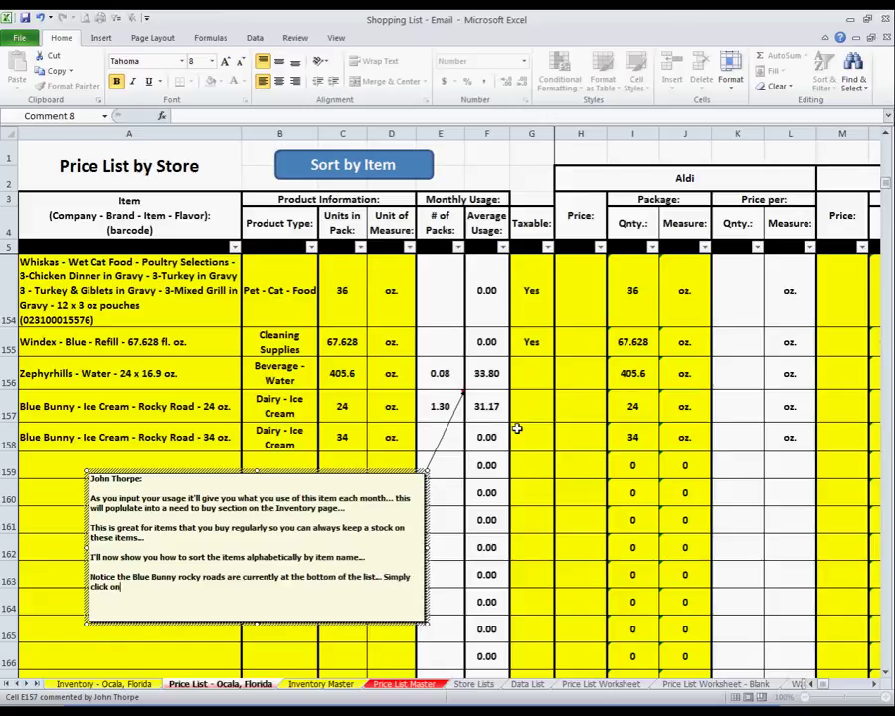
{"action": "type", "text": " the \"Sort"}
{"action": "type", "text": " by Item\" "}
{"action": "type", "text": "blue button at the top and it will"}
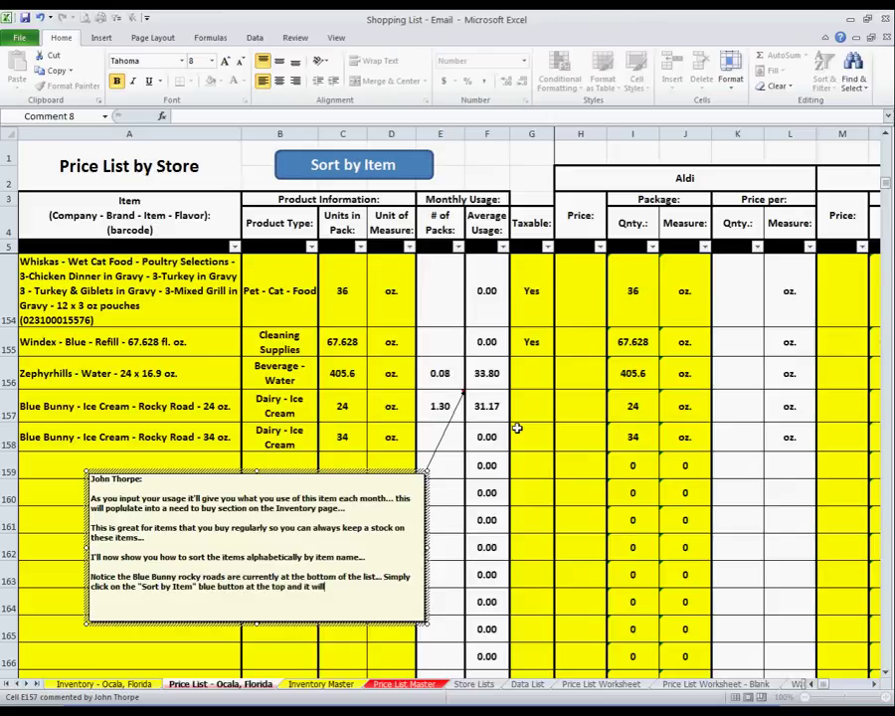
{"action": "type", "text": " sort the items a"}
{"action": "type", "text": "lpha"}
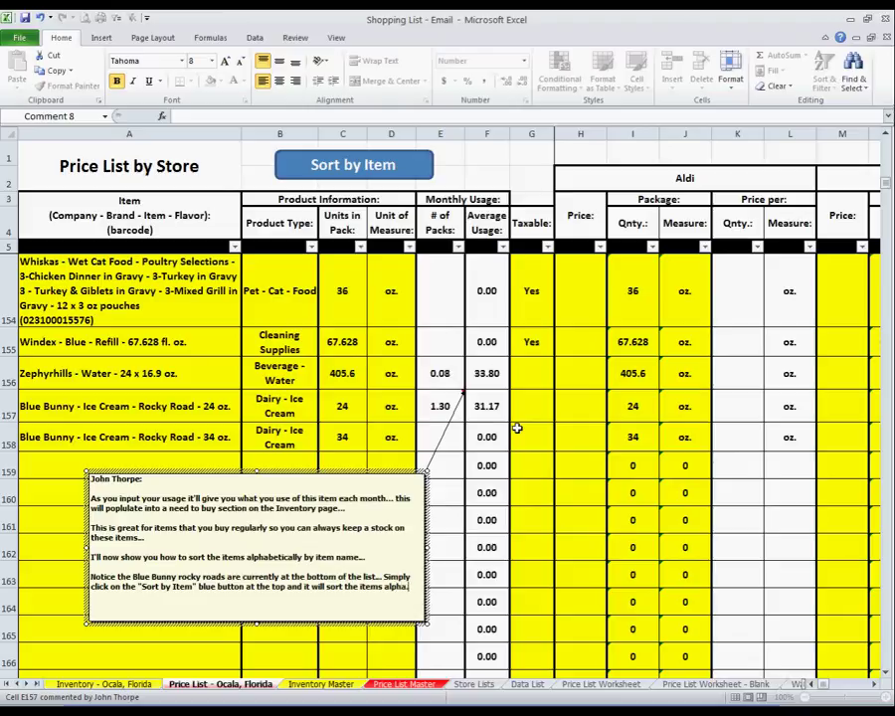
{"action": "type", "text": "betically by"}
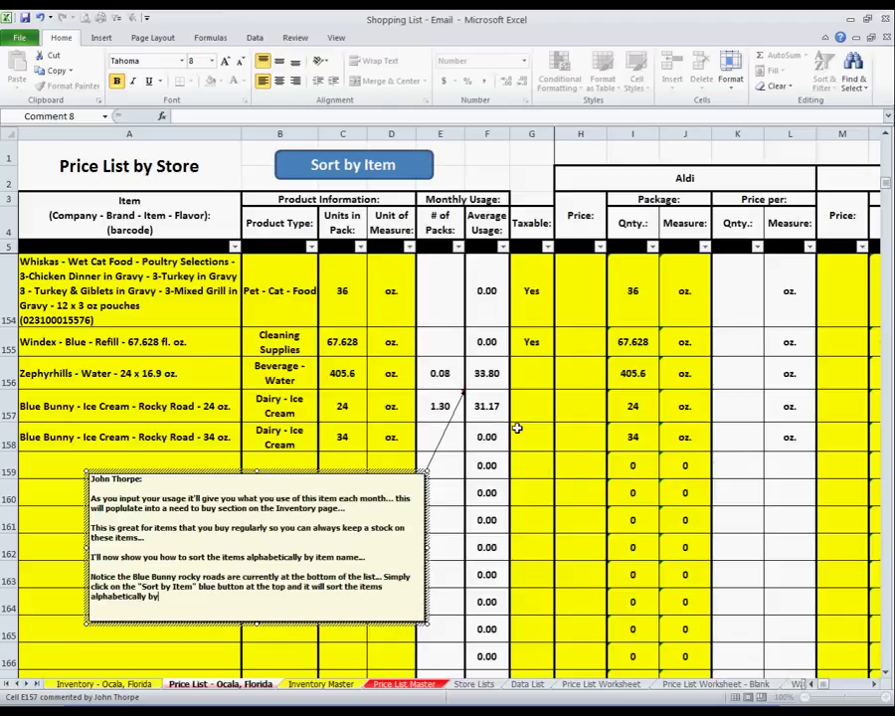
{"action": "type", "text": " item name...."}
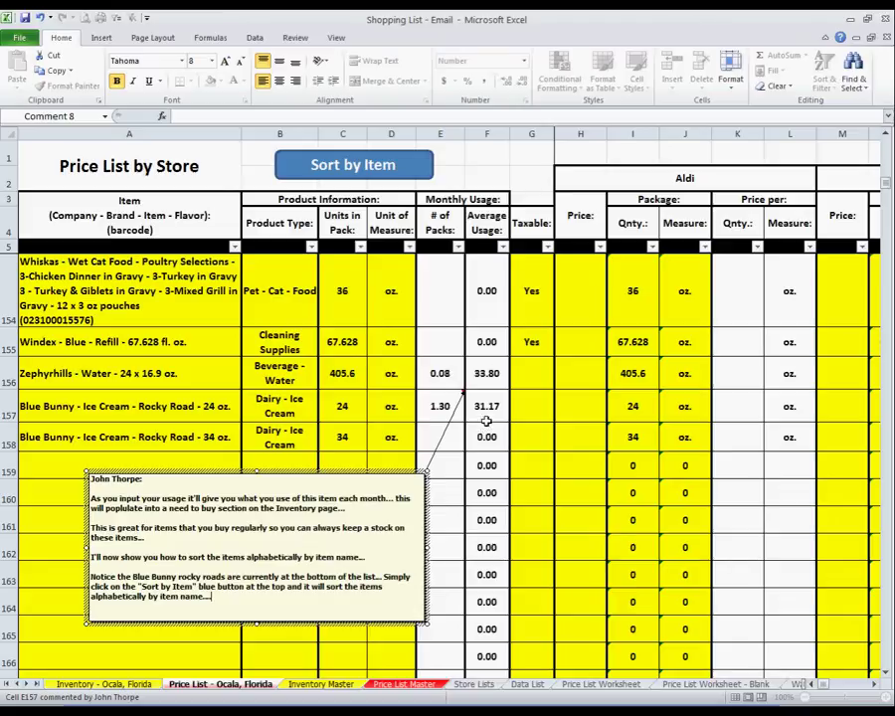
Sort the price list alphabetically by item name with the Sort by Item button.
{"action": "right_click", "coordinate": [447, 405]}
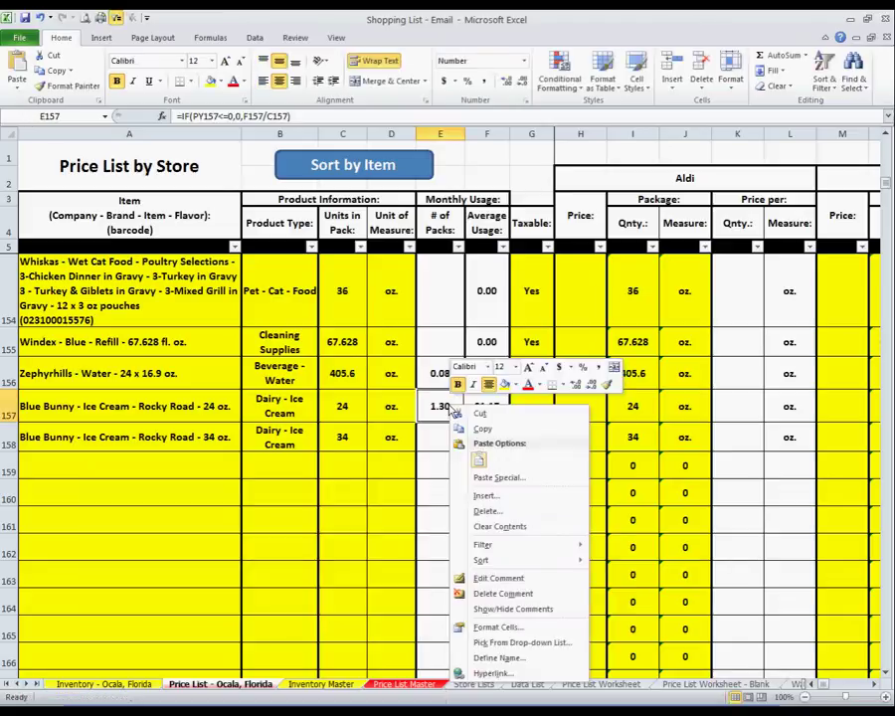
{"action": "left_click", "coordinate": [463, 529]}
{"action": "left_click", "coordinate": [121, 418]}
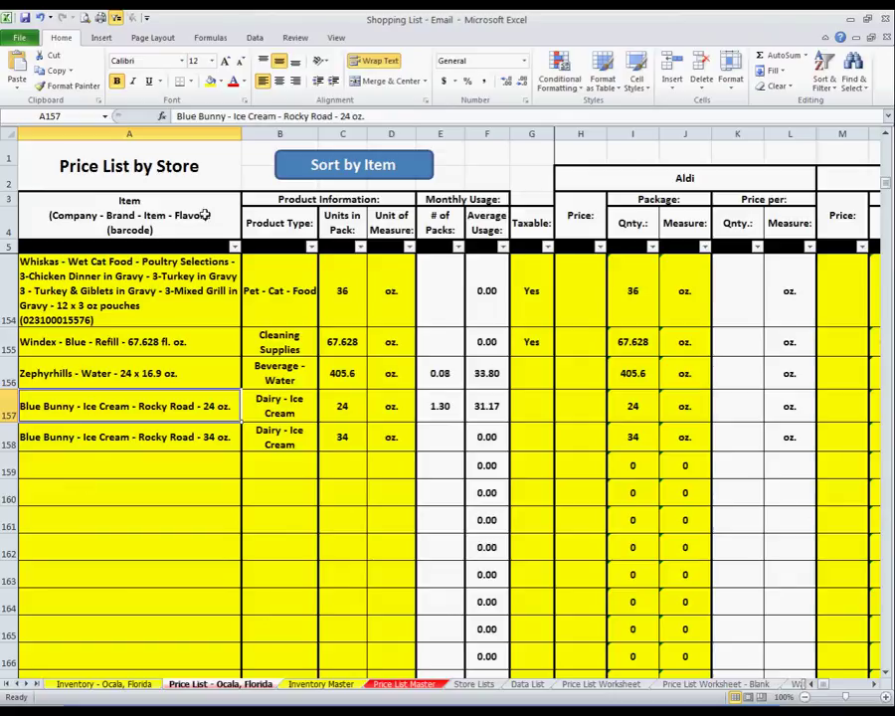
{"action": "left_click", "coordinate": [410, 169]}
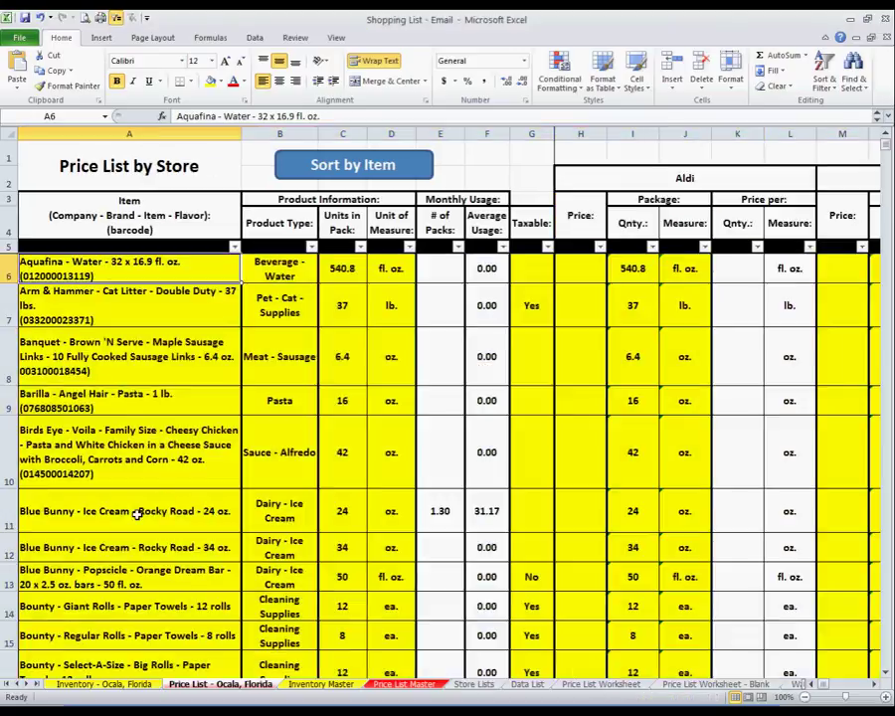
Select the two Blue Bunny Rocky Road items and insert a comment on A11 for editing.
{"action": "left_click_drag", "start_coordinate": [149, 511], "coordinate": [169, 546]}
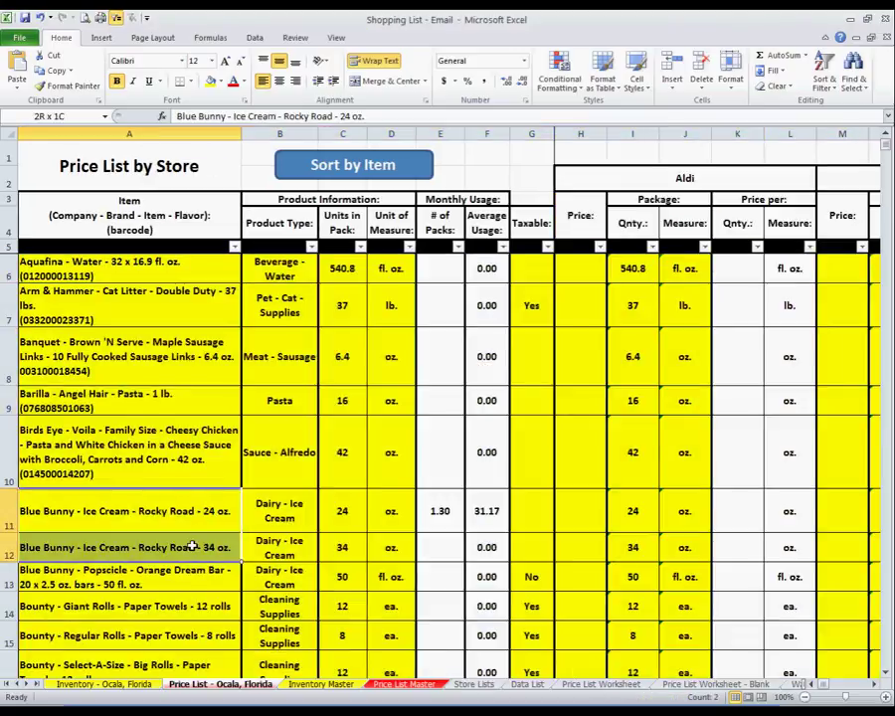
{"action": "right_click", "coordinate": [213, 527]}
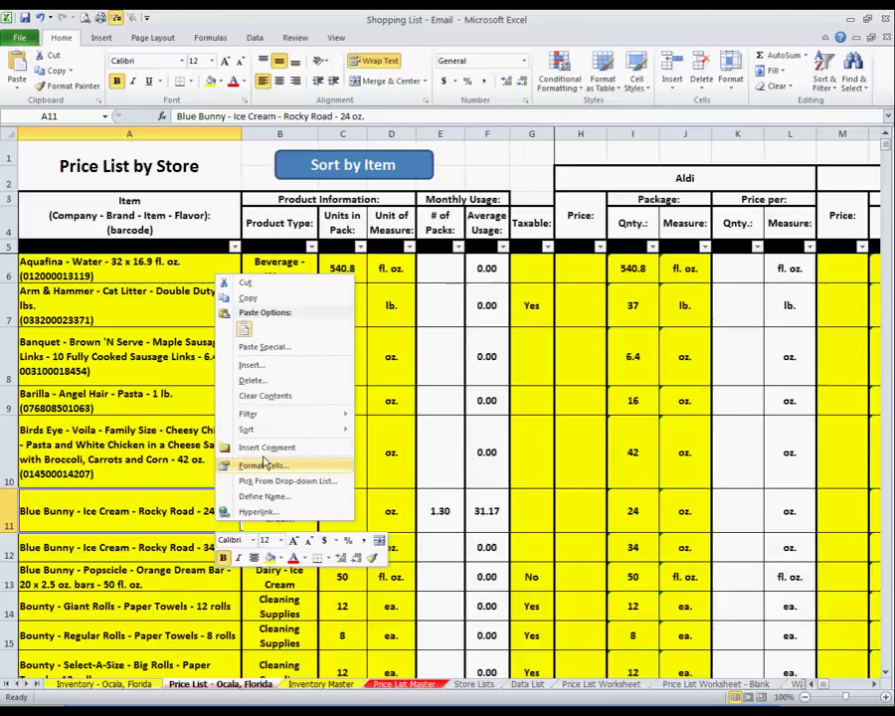
{"action": "left_click", "coordinate": [262, 444]}
{"action": "left_click", "coordinate": [228, 505]}
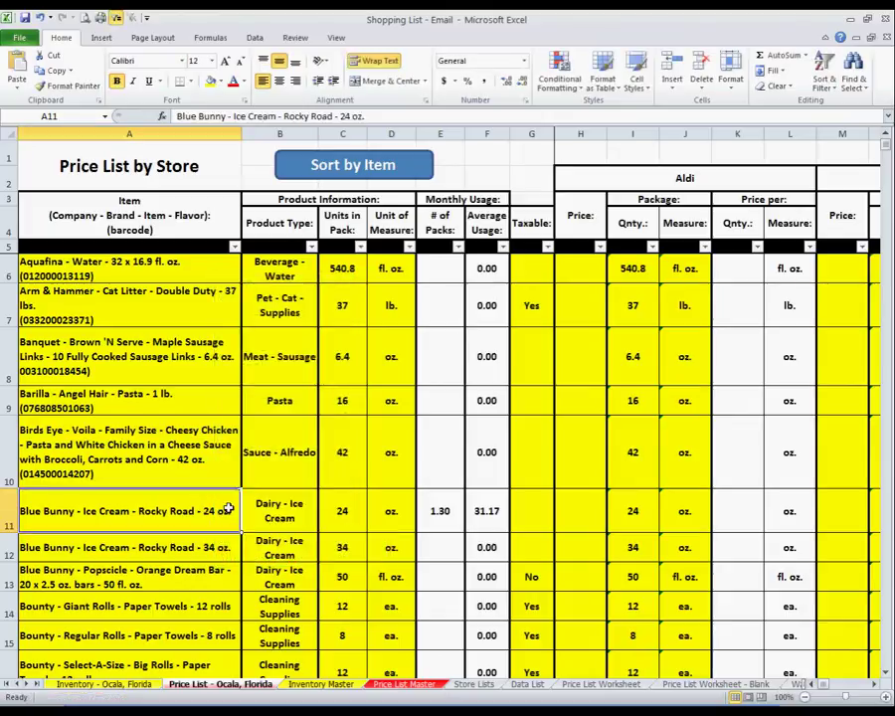
{"action": "right_click", "coordinate": [228, 507]}
{"action": "left_click", "coordinate": [277, 404]}
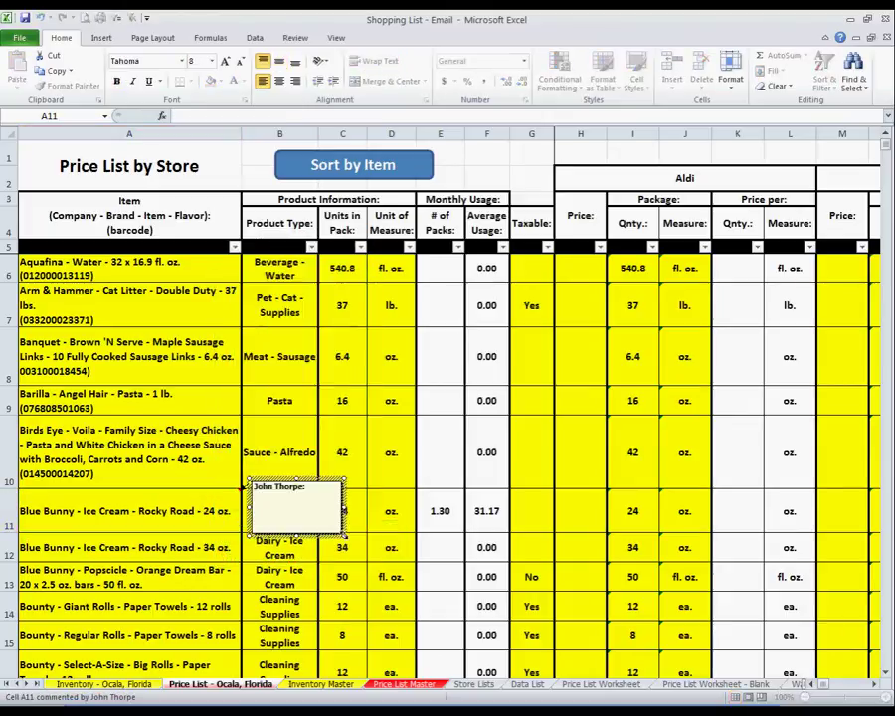
Enlarge the A11 comment and write 'They are now in alphabetical order by item name' plus a barcode/Find paragraph.
{"action": "left_click_drag", "start_coordinate": [343, 533], "coordinate": [454, 624]}
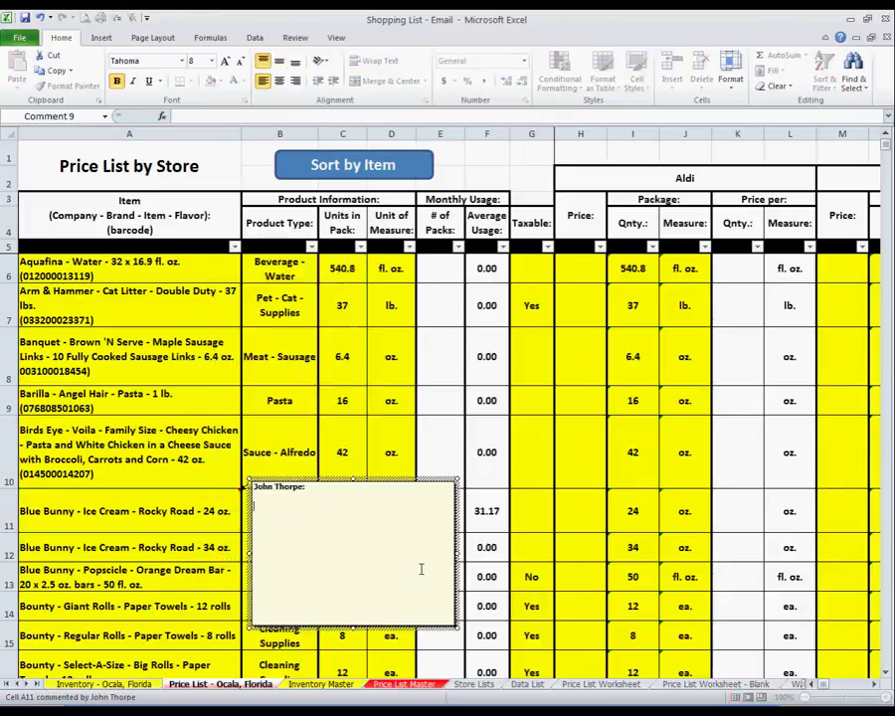
{"action": "type", "text": "They are n"}
{"action": "type", "text": "ow in alphabetical order by"}
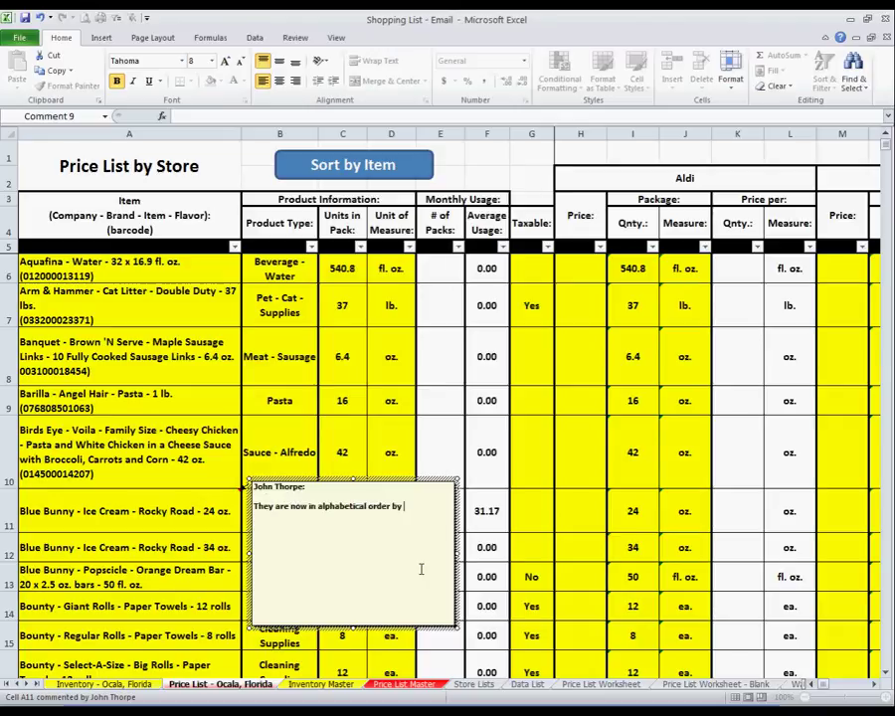
{"action": "type", "text": " item name"}
{"action": "key", "text": "Return"}
{"action": "key", "text": "Return"}
{"action": "type", "text": "Makes"}
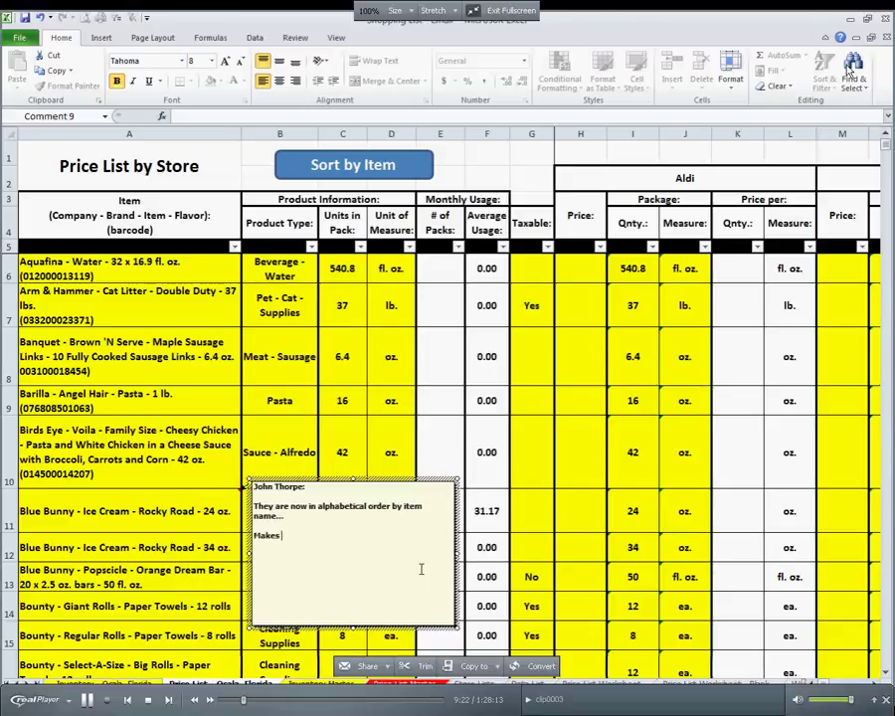
{"action": "type", "text": " it easier to find"}
{"action": "type", "text": ", course you can also add in the barco"}
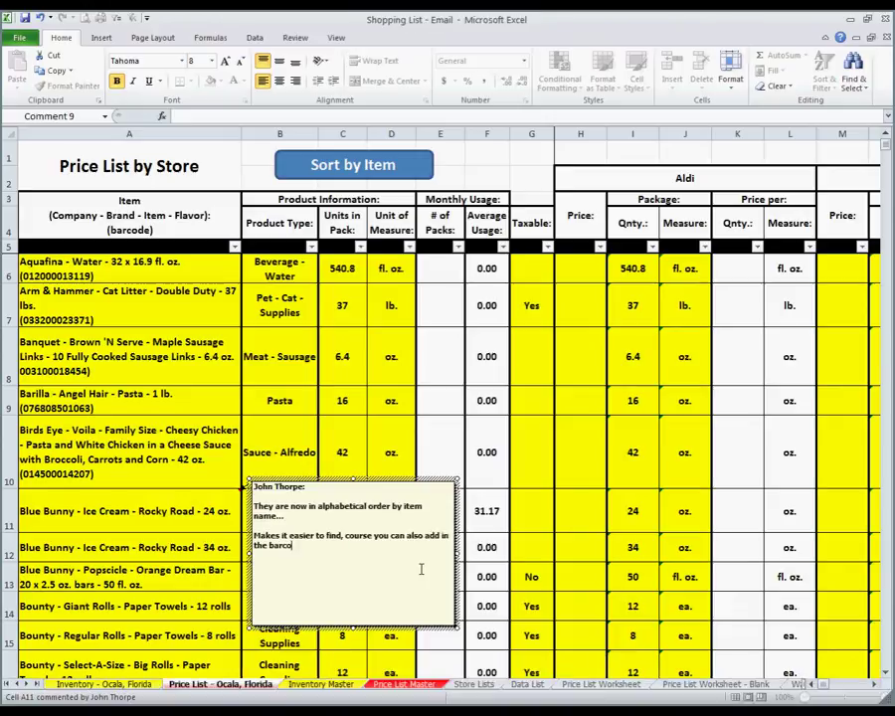
{"action": "type", "text": "de numb"}
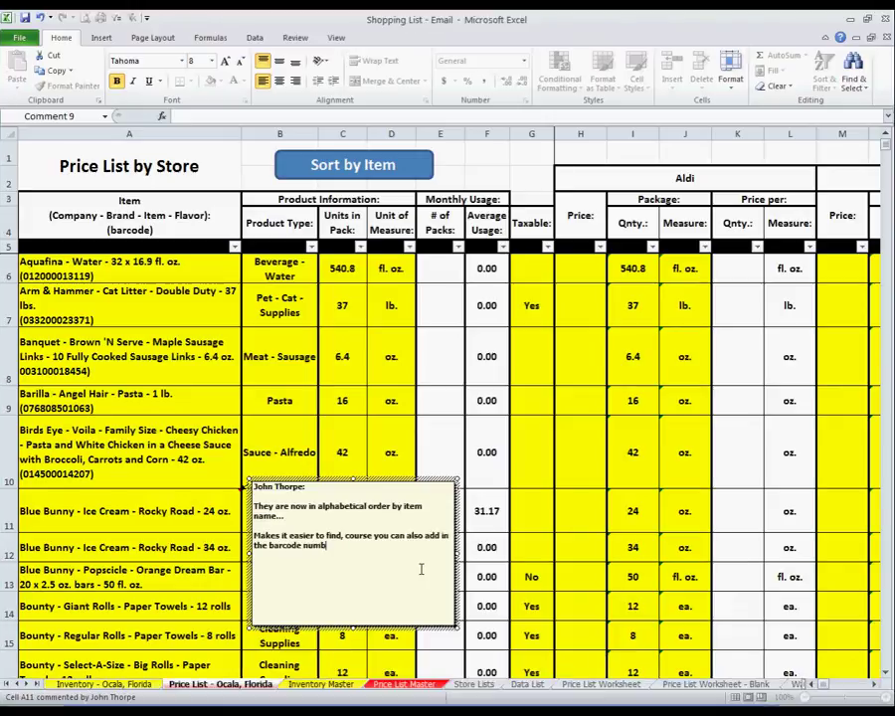
{"action": "type", "text": "er and "}
{"action": "type", "text": "use the find to sea"}
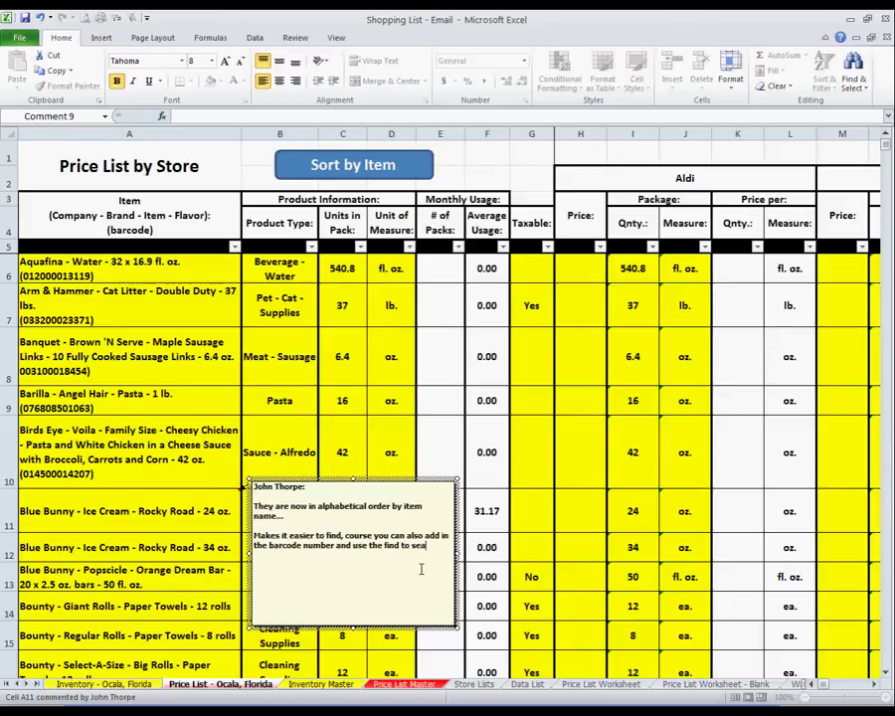
{"action": "type", "text": "rch b"}
{"action": "type", "text": "y name or barcode number"}
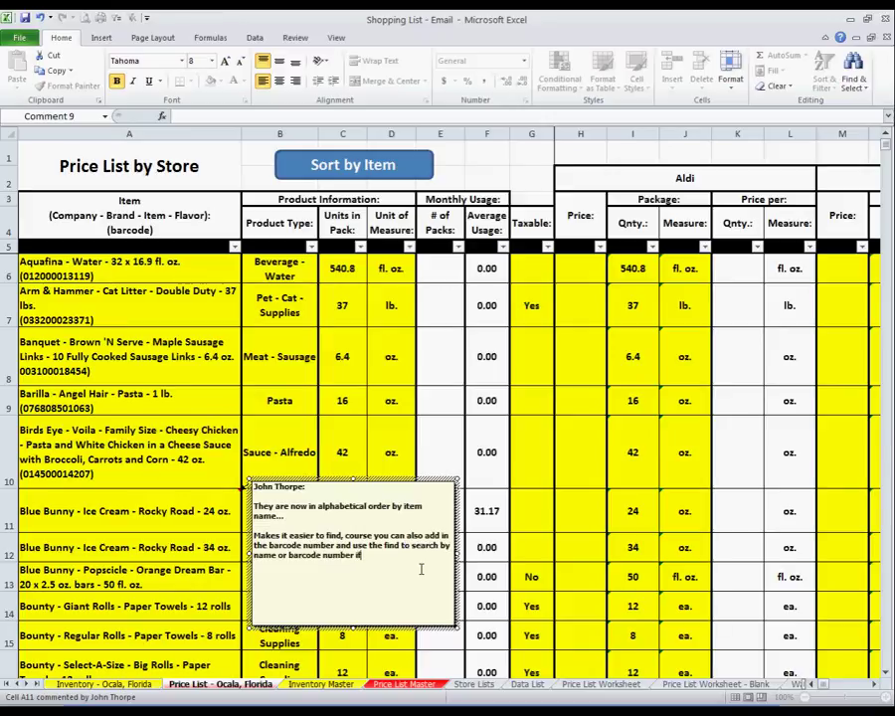
{"action": "type", "text": " if needed"}
{"action": "type", "text": "..."}
On the Inventory - Ocala, Florida sheet, insert an enlarged comment on cell A10.
{"action": "right_click", "coordinate": [224, 516]}
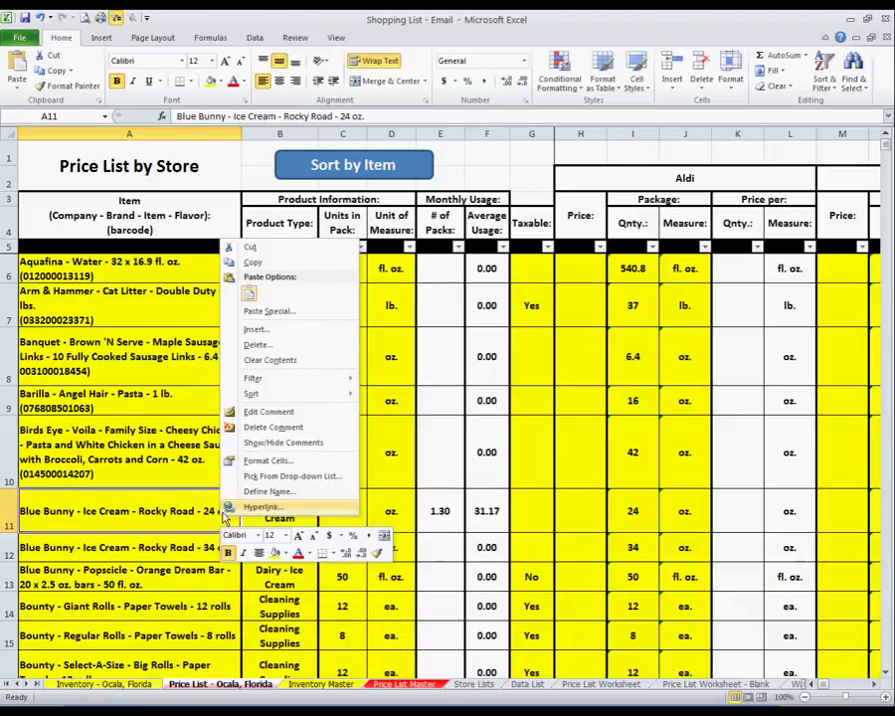
{"action": "key", "text": "Escape"}
{"action": "left_click", "coordinate": [104, 684]}
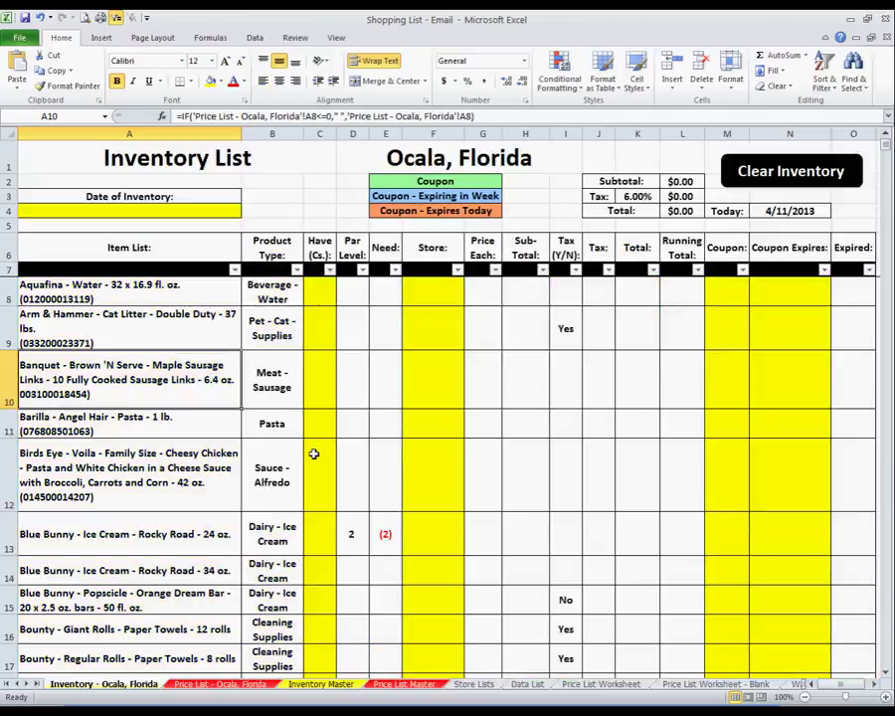
{"action": "left_click", "coordinate": [165, 210]}
{"action": "right_click", "coordinate": [176, 400]}
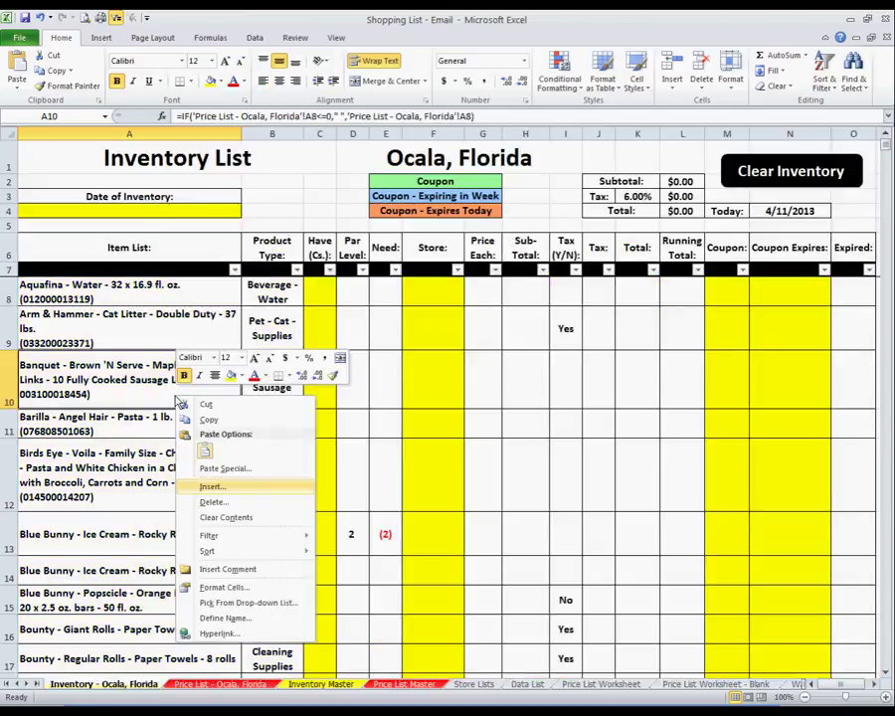
{"action": "left_click", "coordinate": [228, 568]}
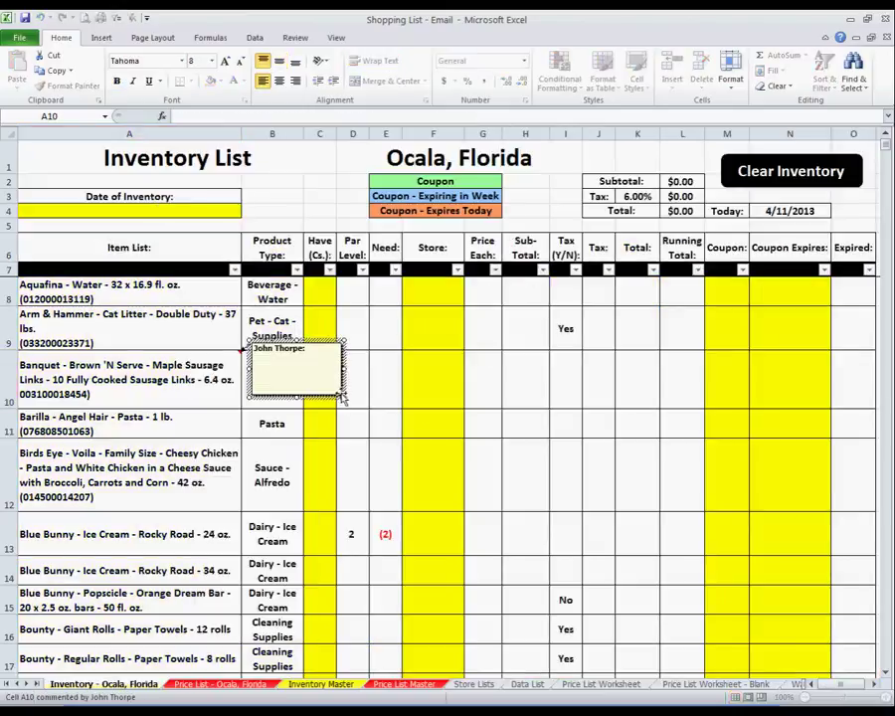
{"action": "left_click_drag", "start_coordinate": [342, 396], "coordinate": [515, 543]}
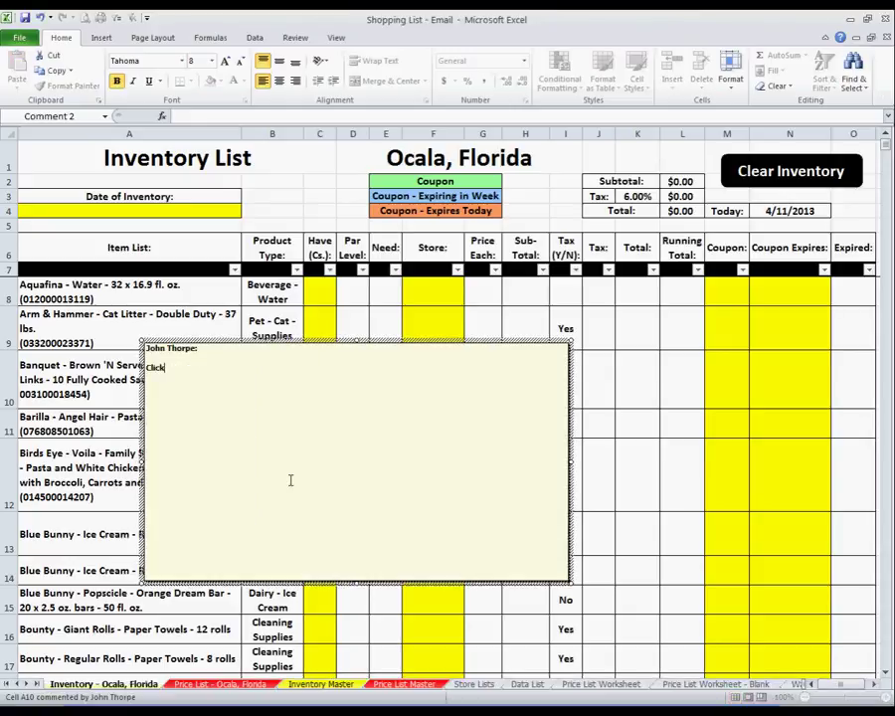
Write in the A10 comment that the Par Level column is populated from Price List usage inputs.
{"action": "type", "text": "ing on the Inve"}
{"action": "type", "text": "ntory tab brin"}
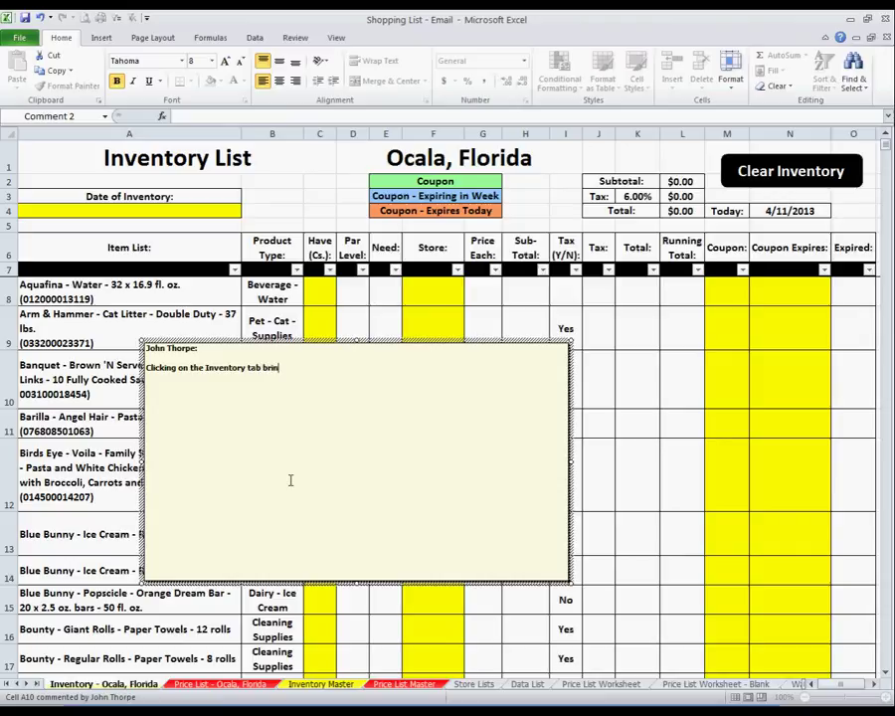
{"action": "type", "text": "gs you to a page "}
{"action": "type", "text": "like th"}
{"action": "key", "text": "Return"}
{"action": "key", "text": "Return"}
{"action": "type", "text": "Here"}
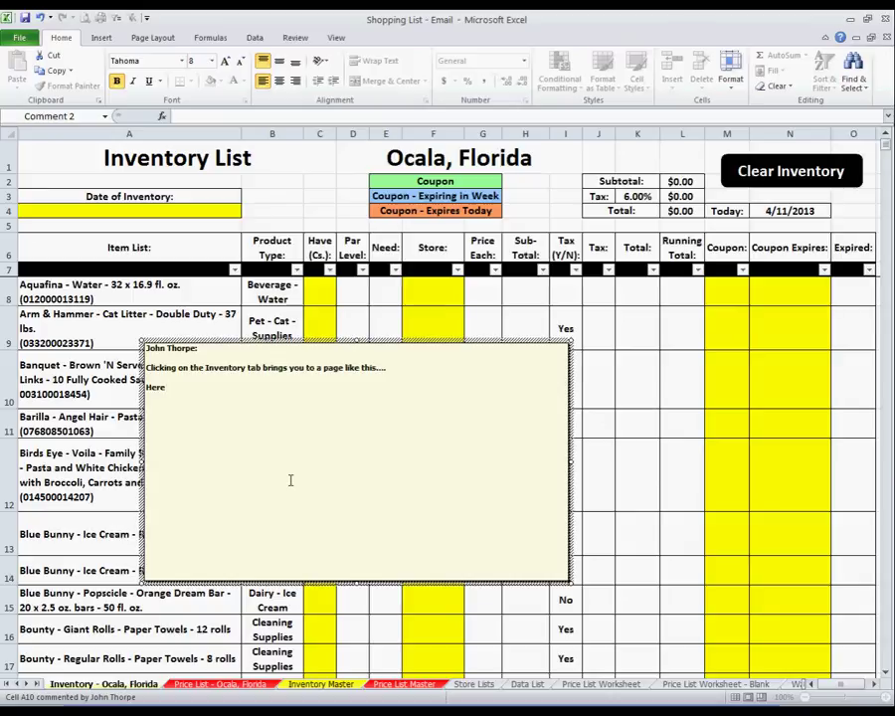
{"action": "type", "text": " you will noti"}
{"action": "type", "text": "ce a column labeled"}
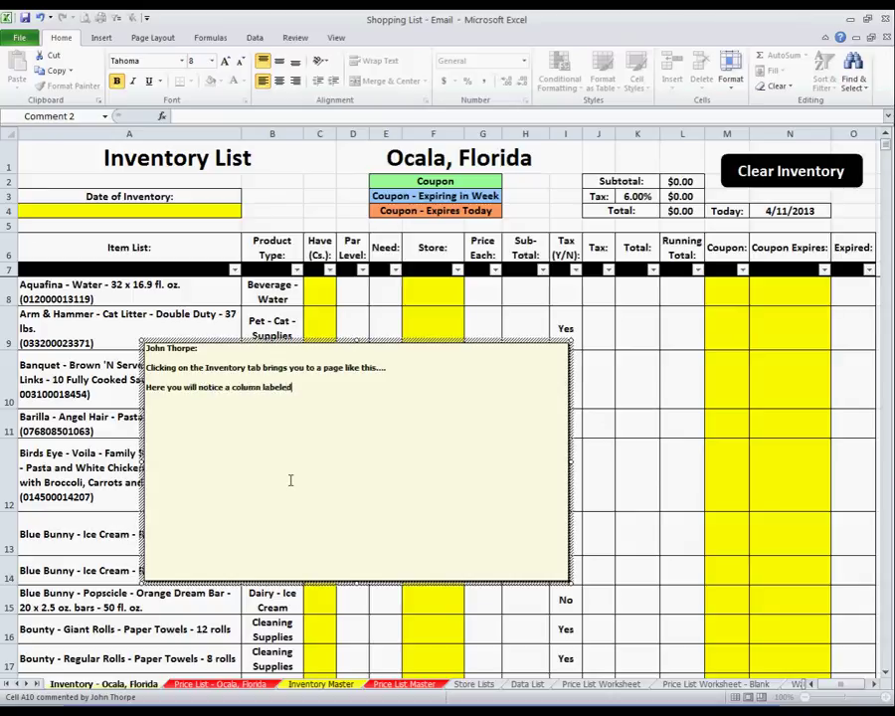
{"action": "type", "text": " Par Level..."}
{"action": "type", "text": " this is"}
{"action": "type", "text": " where yuo"}
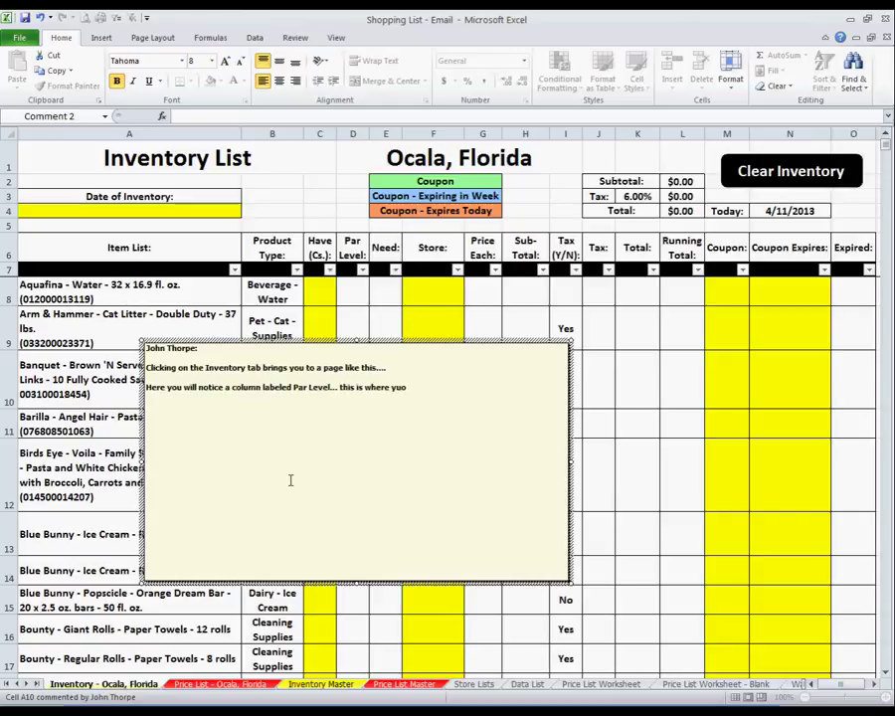
{"action": "key", "text": "BackSpace"}
{"action": "key", "text": "BackSpace"}
{"action": "type", "text": "our monthly usage is p"}
{"action": "type", "text": "opulated from "}
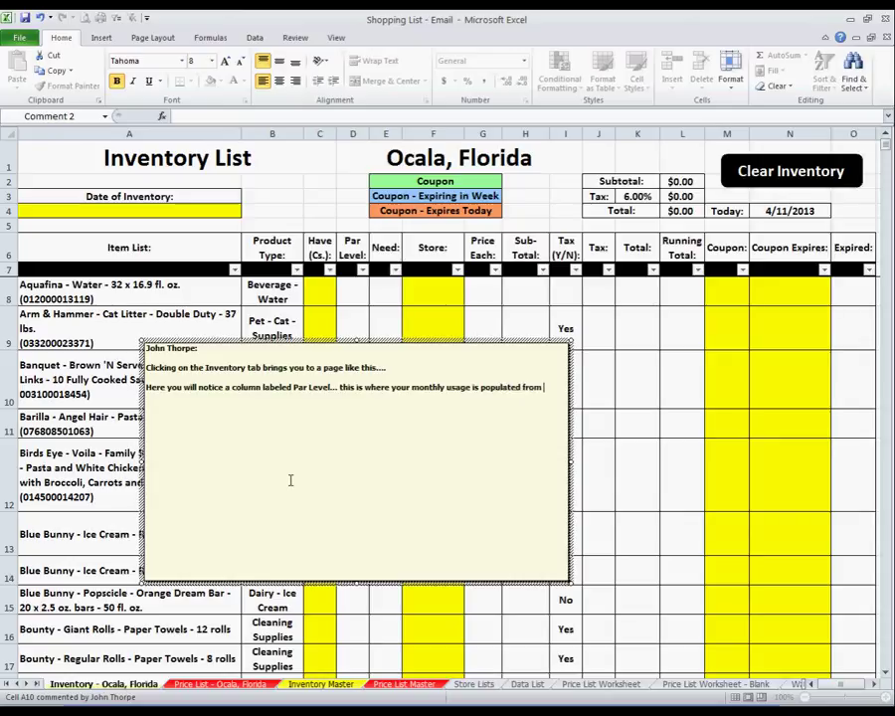
{"action": "type", "text": "your inputs"}
{"action": "type", "text": " on the Price"}
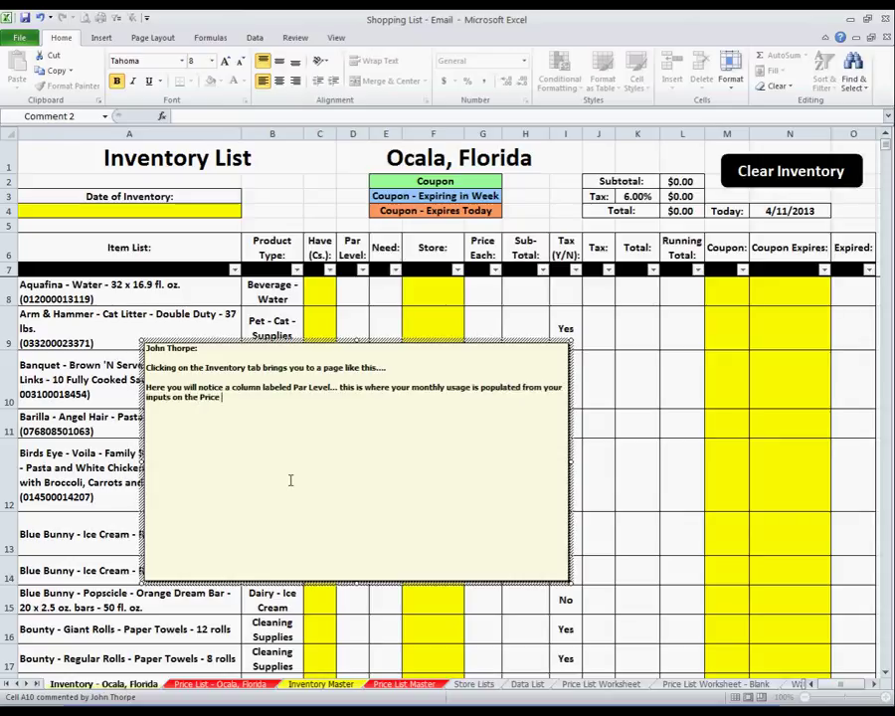
{"action": "type", "text": " List page..."}
Inspect the Par Level values and the rounding formula for the Blue Bunny 24 oz. row.
{"action": "left_click", "coordinate": [363, 240]}
{"action": "left_click_drag", "start_coordinate": [344, 354], "coordinate": [351, 541]}
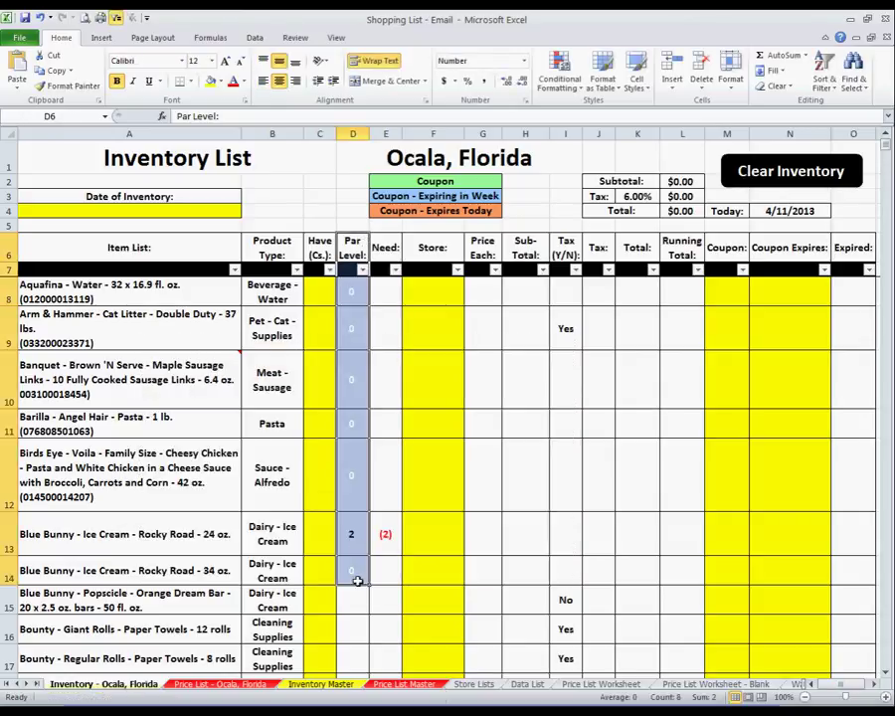
{"action": "left_click_drag", "start_coordinate": [129, 534], "coordinate": [345, 552]}
{"action": "left_click", "coordinate": [345, 552]}
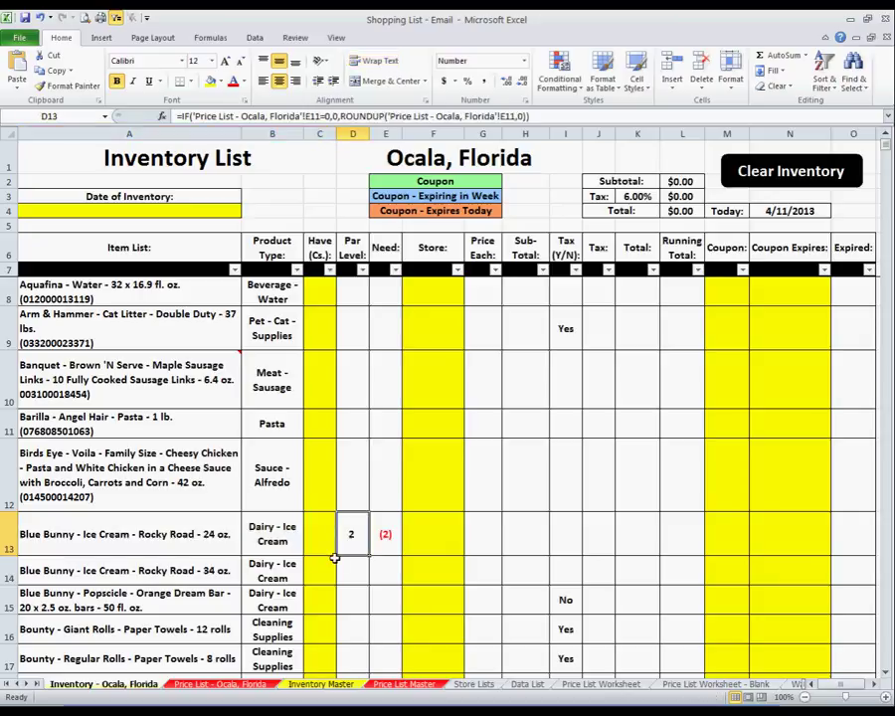
Add to the A10 comment that the Price List showed 1.30 containers of Blue Bunny monthly usage.
{"action": "right_click", "coordinate": [156, 393]}
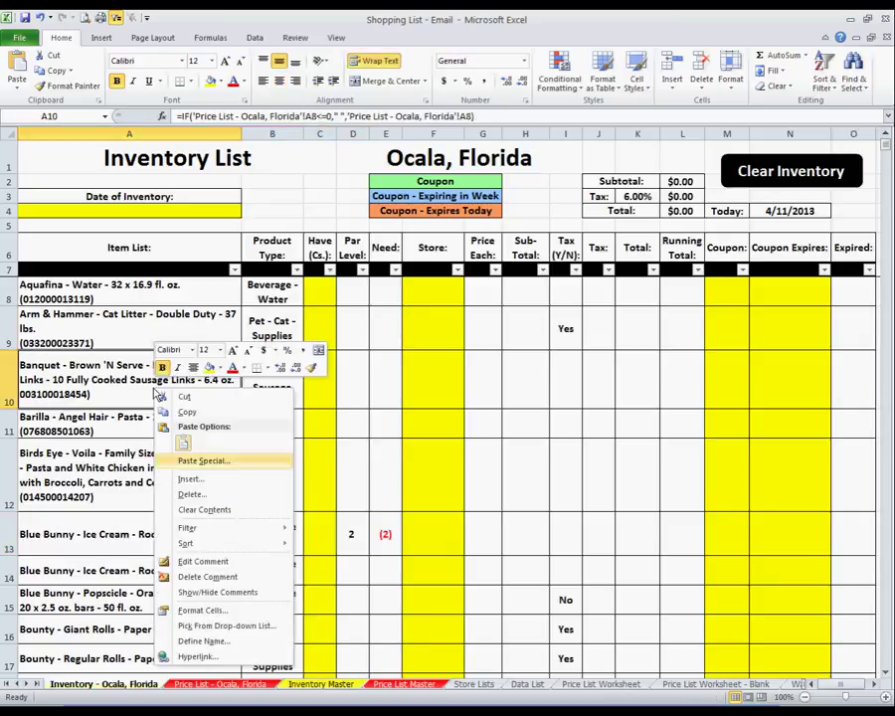
{"action": "left_click", "coordinate": [199, 562]}
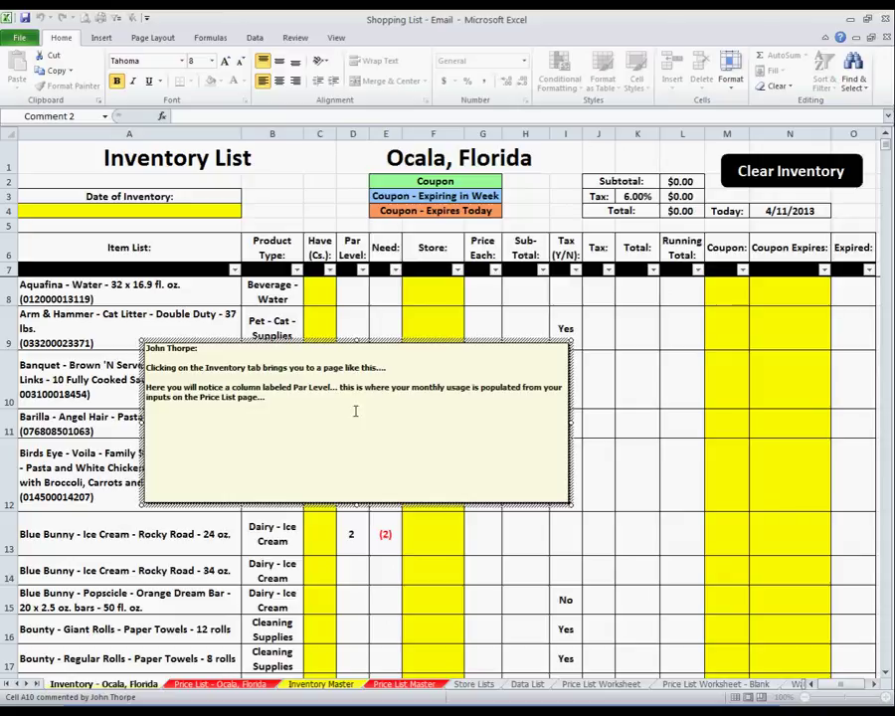
{"action": "type", "text": "If you noticed"}
{"action": "type", "text": " you"}
{"action": "key", "text": "BackSpace"}
{"action": "key", "text": "BackSpace"}
{"action": "key", "text": "BackSpace"}
{"action": "type", "text": "from the"}
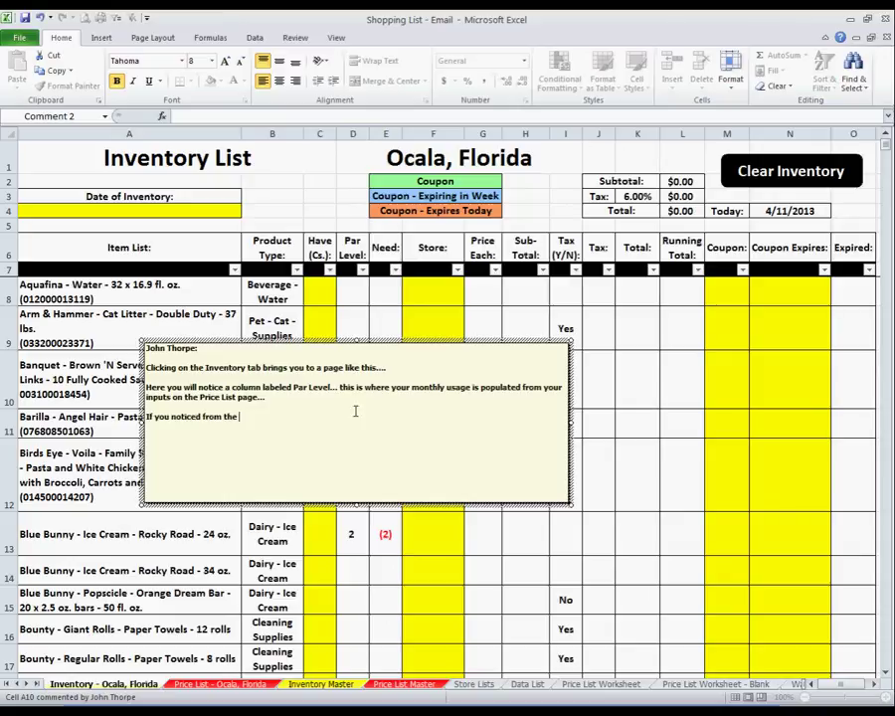
{"action": "type", "text": " page it show"}
{"action": "type", "text": "ed the monthly usage of"}
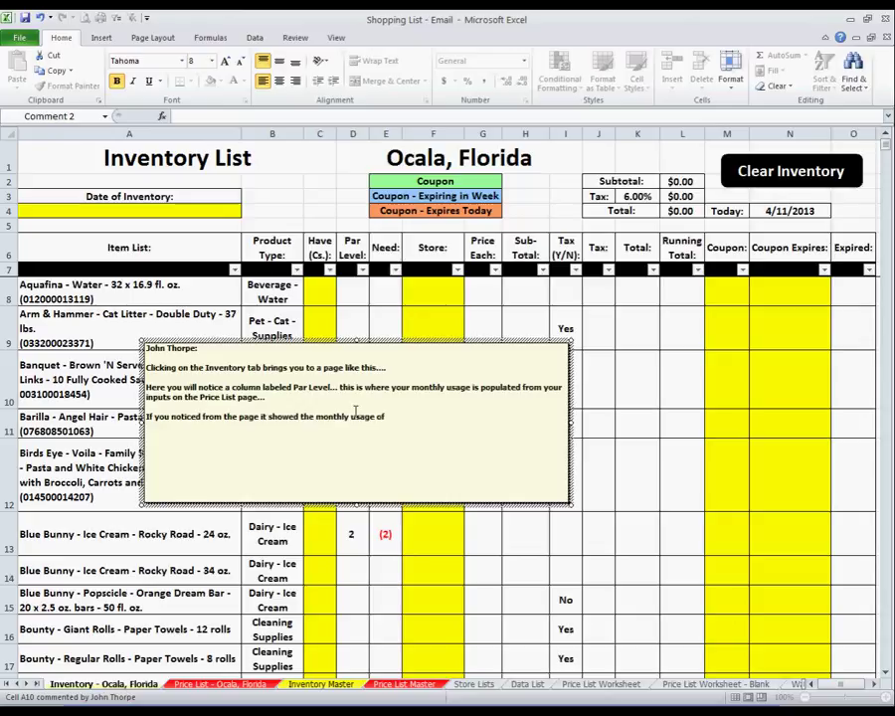
{"action": "type", "text": " 1.30 cont"}
{"action": "type", "text": "ainers of "}
{"action": "type", "text": "the B"}
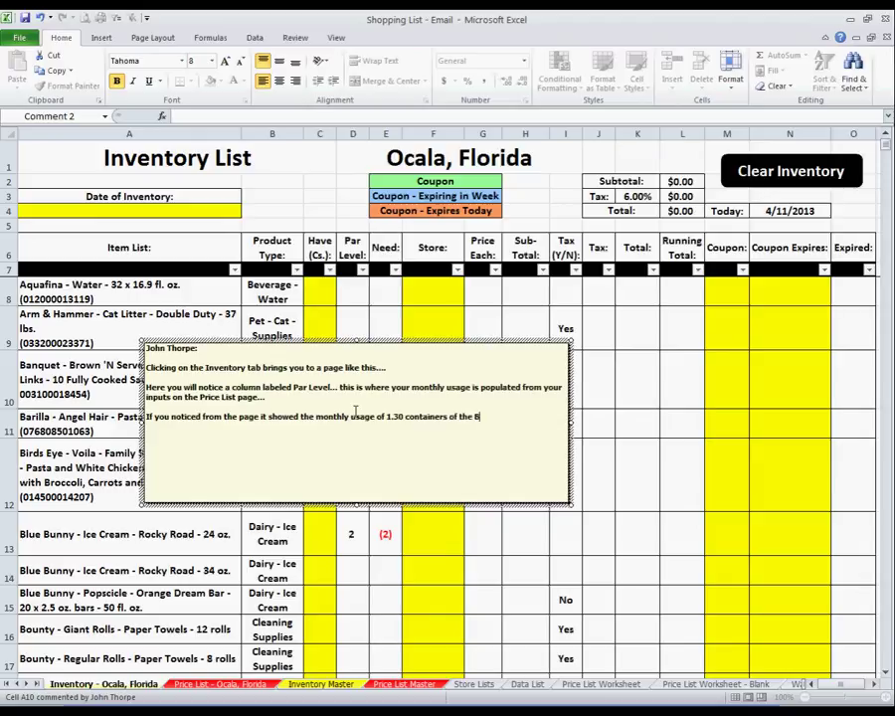
{"action": "type", "text": "lue Bunny"}
{"action": "left_click", "coordinate": [219, 684]}
{"action": "left_click", "coordinate": [429, 511]}
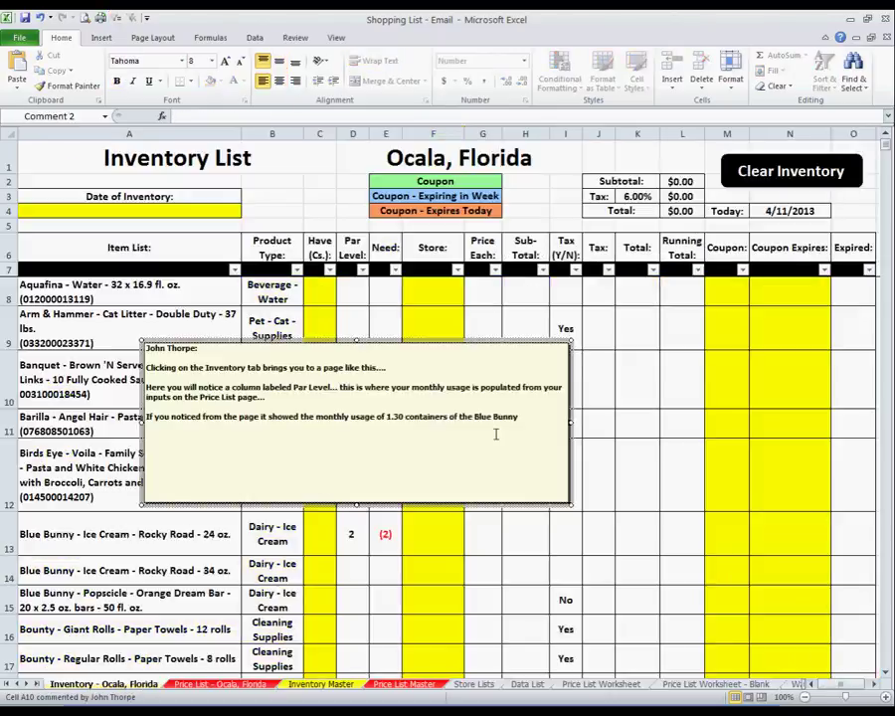
{"action": "left_click", "coordinate": [556, 500]}
Explain in the A10 comment that Par Level rounds 1.30 up to 2 since partial containers can't be bought.
{"action": "type", "text": "..."}
{"action": "key", "text": "Return"}
{"action": "key", "text": "Return"}
{"action": "type", "text": "How"}
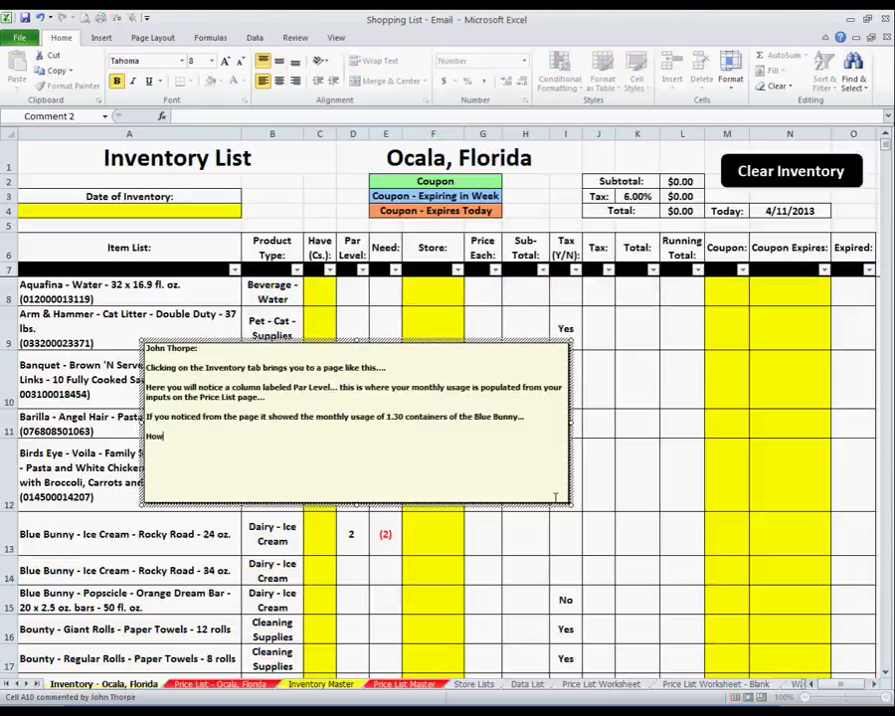
{"action": "type", "text": "ever here it shows 2"}
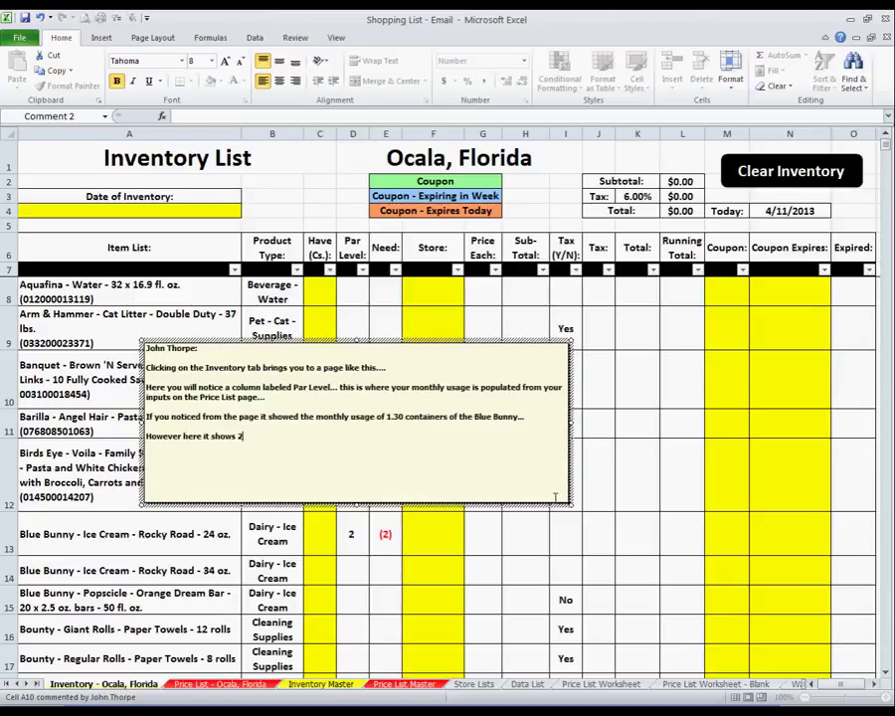
{"action": "type", "text": "... why... it's because it i"}
{"action": "type", "text": "s rounded up"}
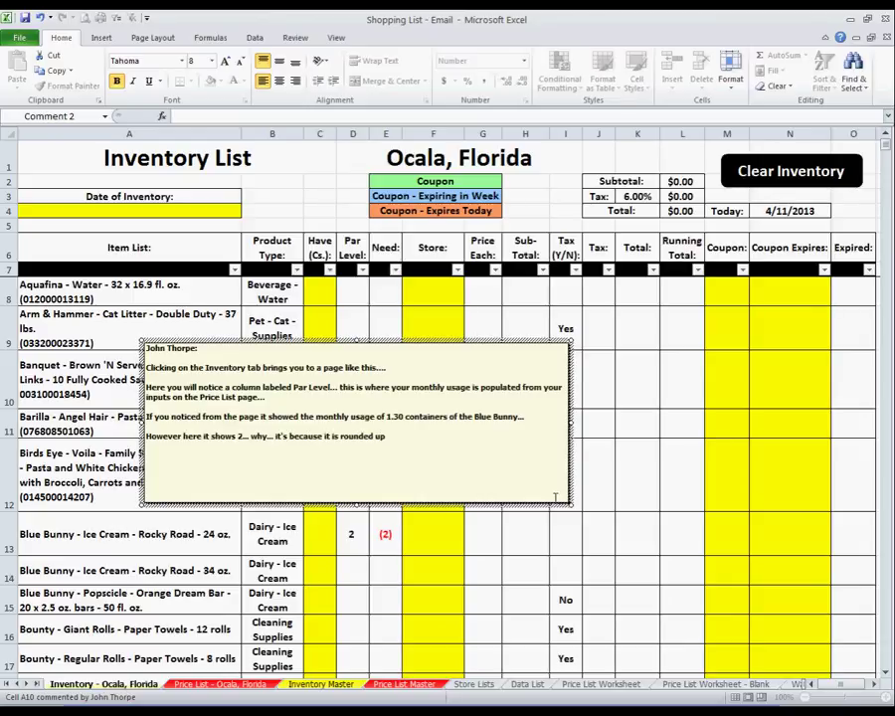
{"action": "type", "text": " since you can't purcha"}
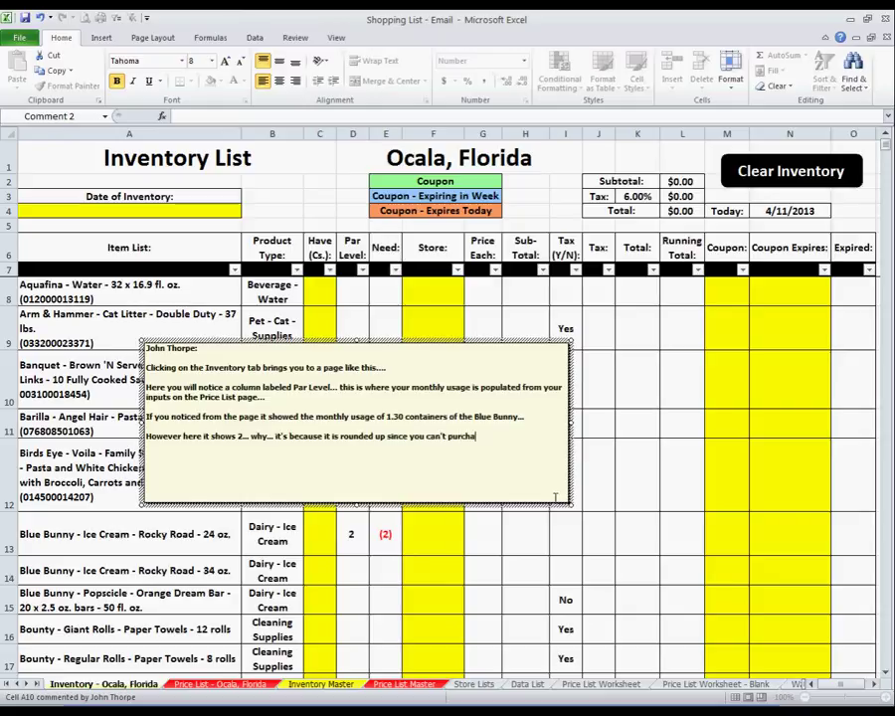
{"action": "type", "text": "se a partial"}
{"action": "type", "text": " container of an item"}
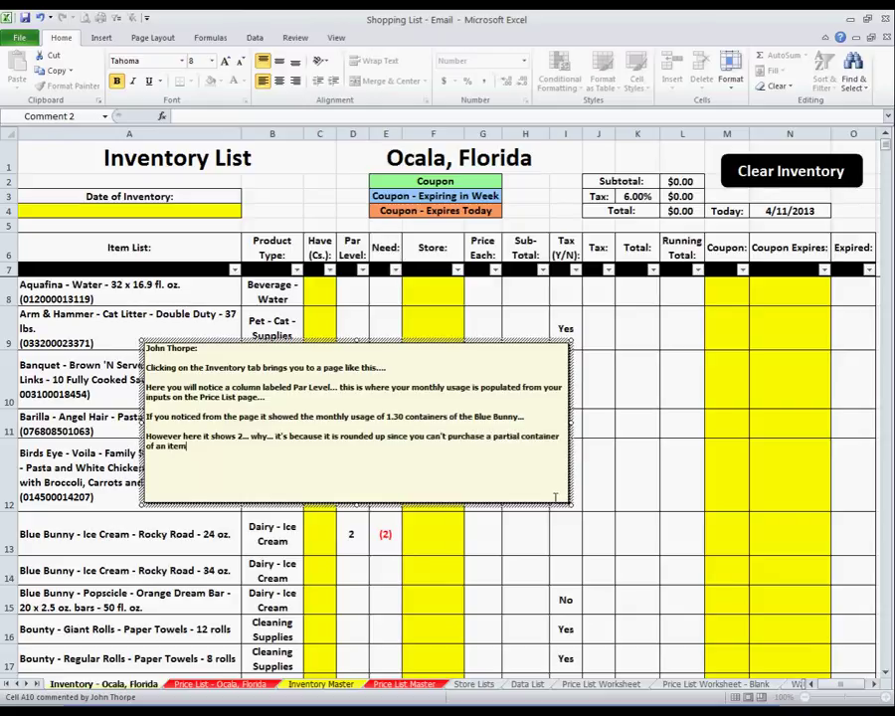
{"action": "type", "text": "."}
{"action": "type", "text": ".. so"}
{"action": "type", "text": " to have what you need on h"}
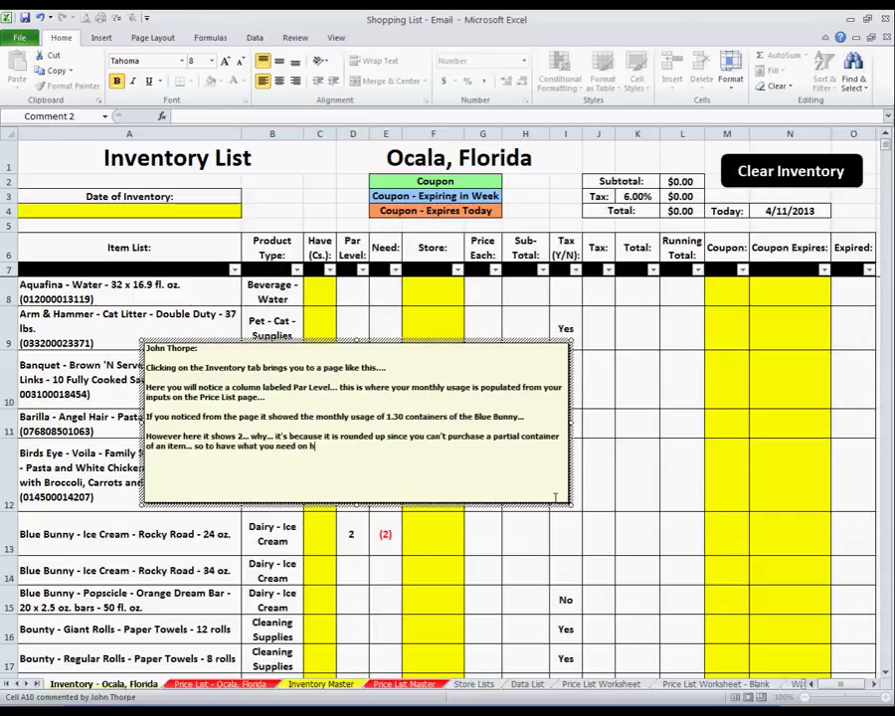
{"action": "type", "text": "and, then y"}
{"action": "type", "text": "ou'll have to buy 2 cont"}
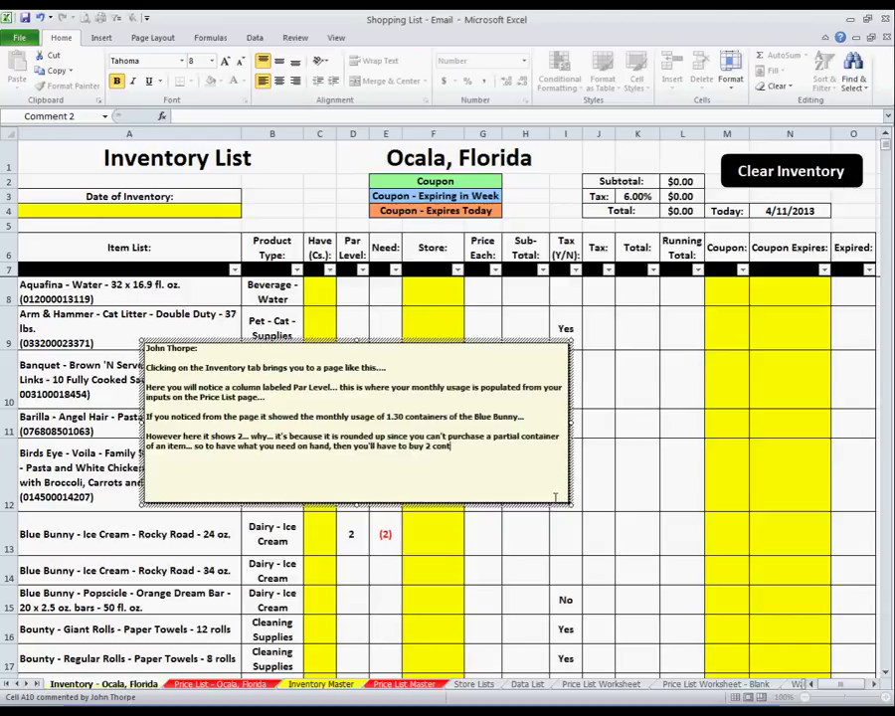
{"action": "type", "text": "ainer s"}
{"action": "type", "text": "f Blue Bun"}
{"action": "type", "text": "ny...."}
{"action": "right_click", "coordinate": [430, 597]}
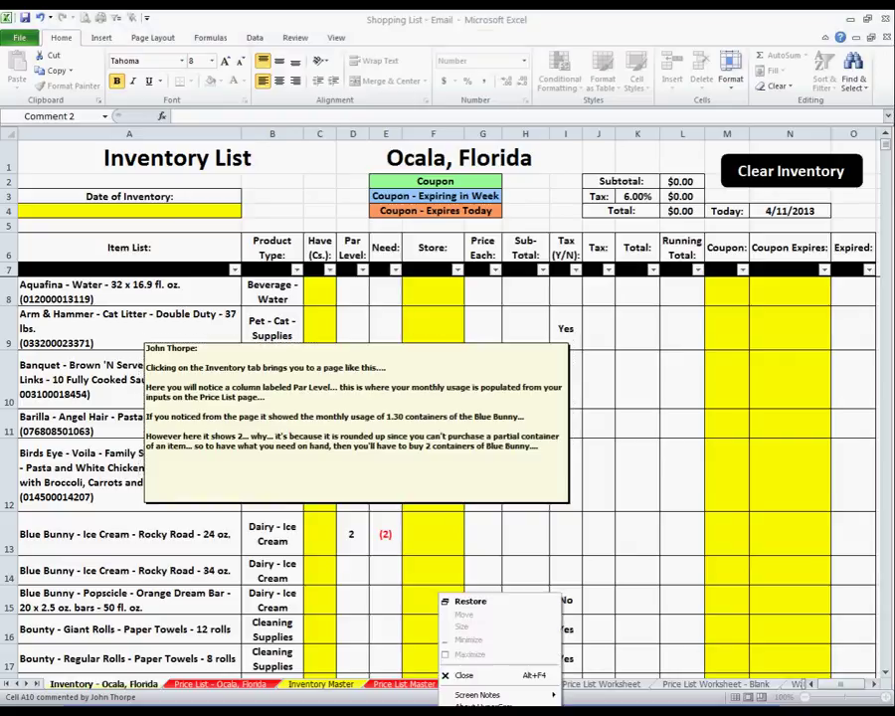
{"action": "left_click", "coordinate": [463, 604]}
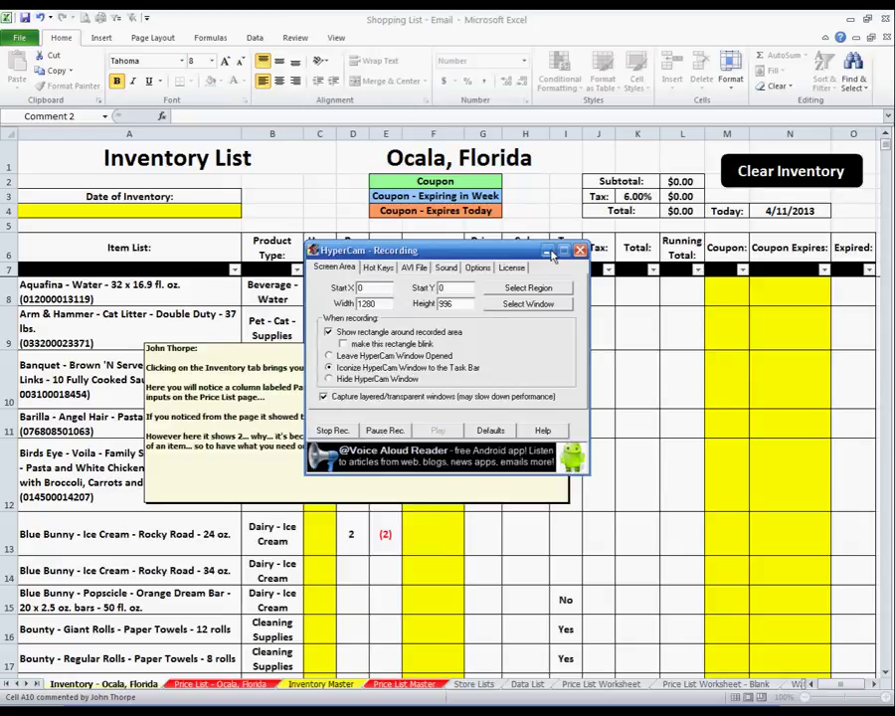
{"action": "left_click", "coordinate": [475, 474]}
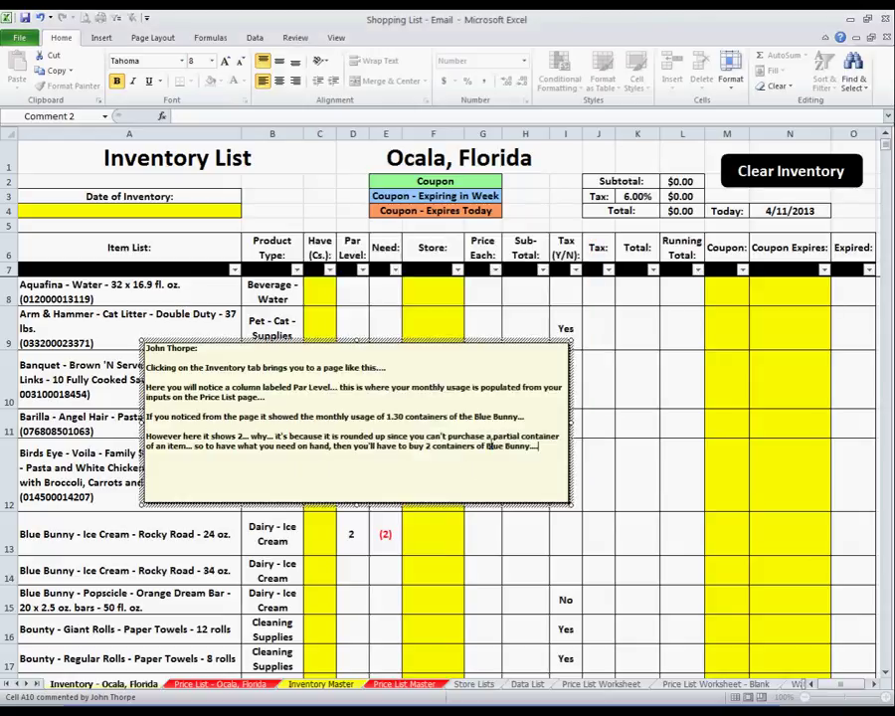
Add a line to the A10 comment stating the household inventory was taken on 04-10-13.
{"action": "key", "text": "Return"}
{"action": "type", "text": "now lets say"}
{"action": "key", "text": "BackSpace"}
{"action": "key", "text": "BackSpace"}
{"action": "key", "text": "BackSpace"}
{"action": "type", "text": "l in the inventory"}
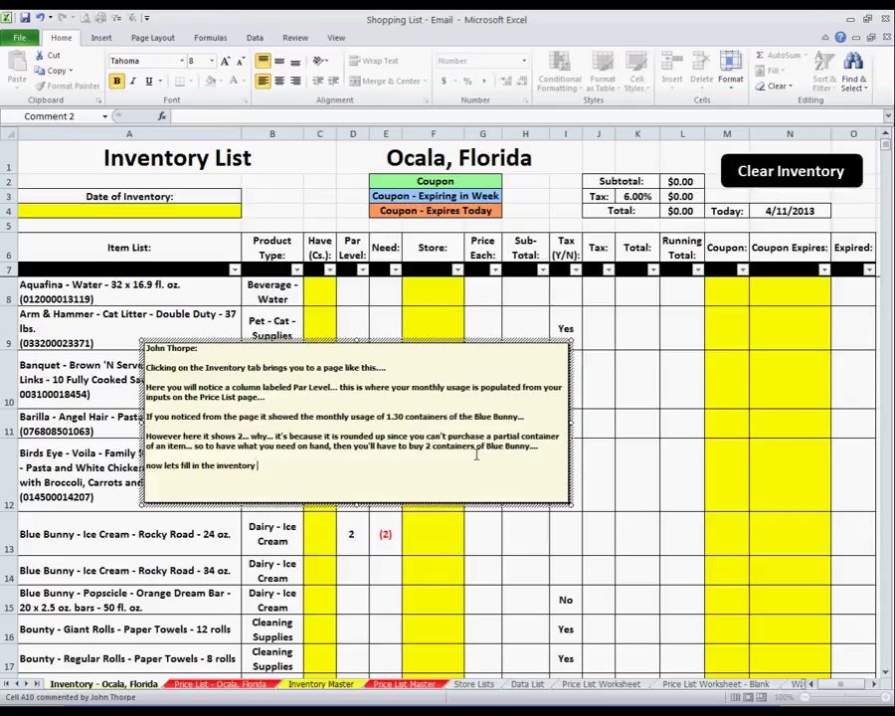
{"action": "type", "text": " date..."}
{"action": "type", "text": " I'm going to say that I took"}
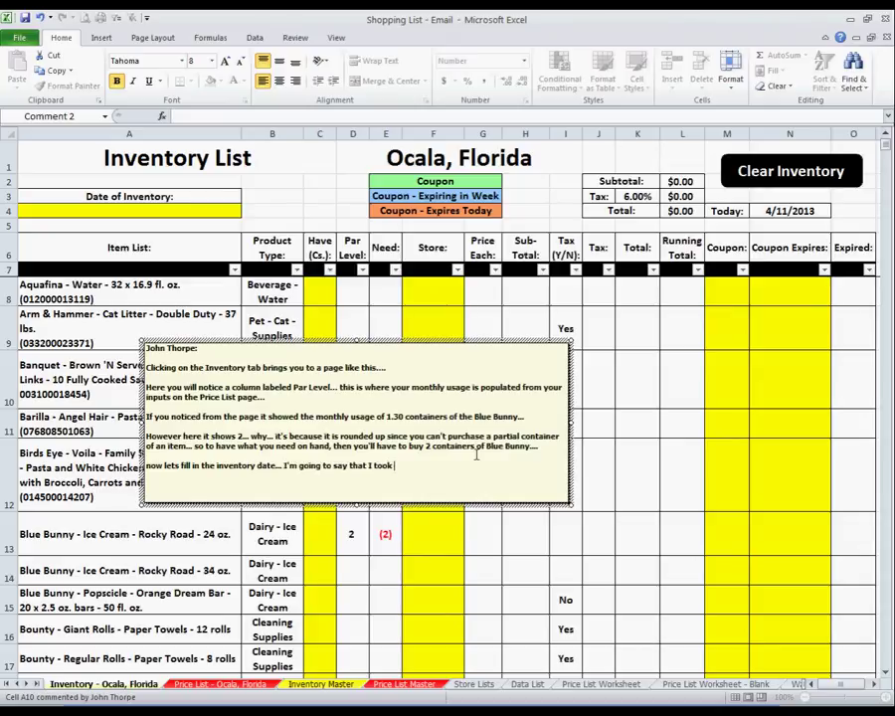
{"action": "type", "text": " my household in"}
{"action": "type", "text": "ventory on 04-10-"}
{"action": "type", "text": "13 "}
{"action": "type", "text": "for this example..."}
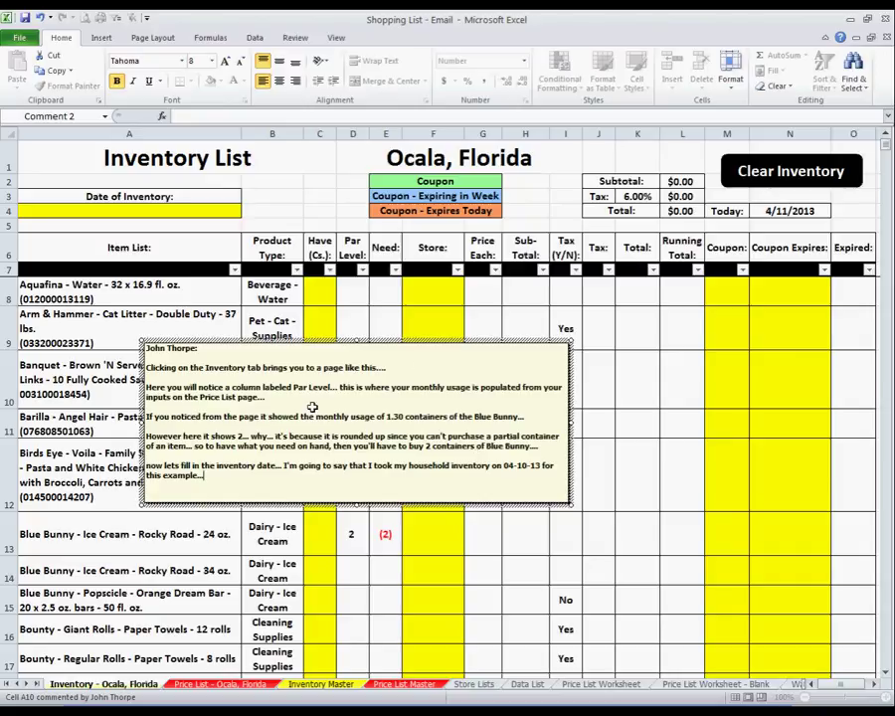
Delete the explanatory comment from the Banquet sausage cell A10.
{"action": "left_click_drag", "start_coordinate": [332, 342], "coordinate": [309, 443]}
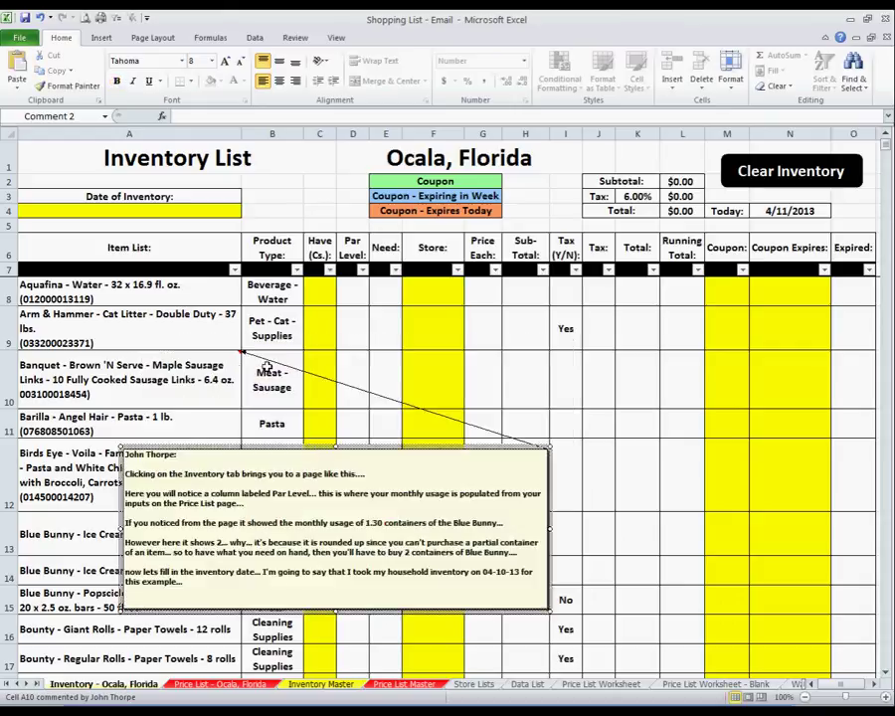
{"action": "right_click", "coordinate": [199, 366]}
{"action": "left_click", "coordinate": [238, 559]}
Enter 4-10 in A4 so the Date of Inventory reads April 10, 2013.
{"action": "left_click", "coordinate": [139, 206]}
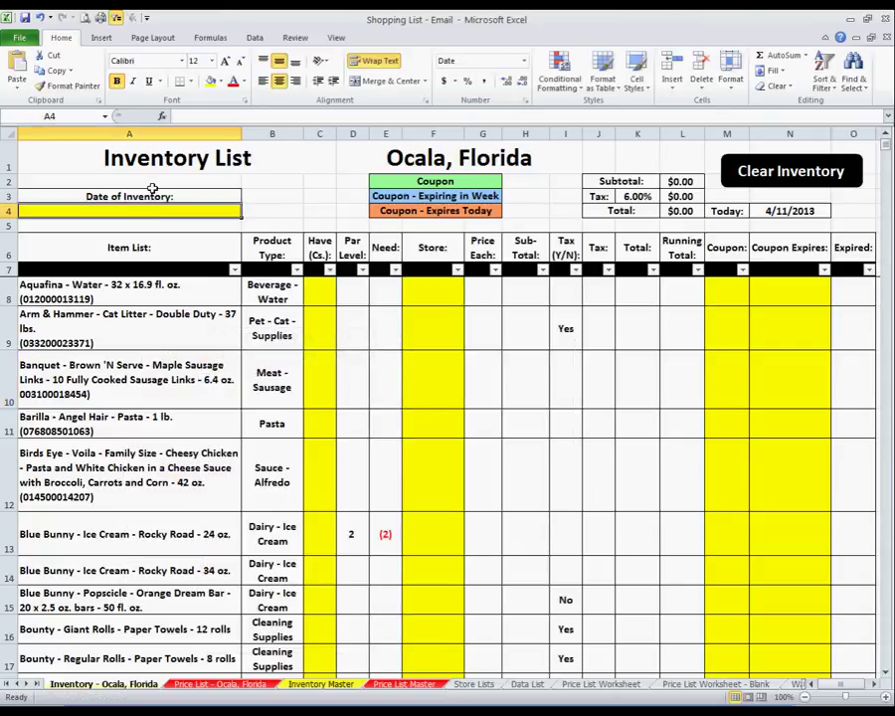
{"action": "left_click", "coordinate": [154, 196]}
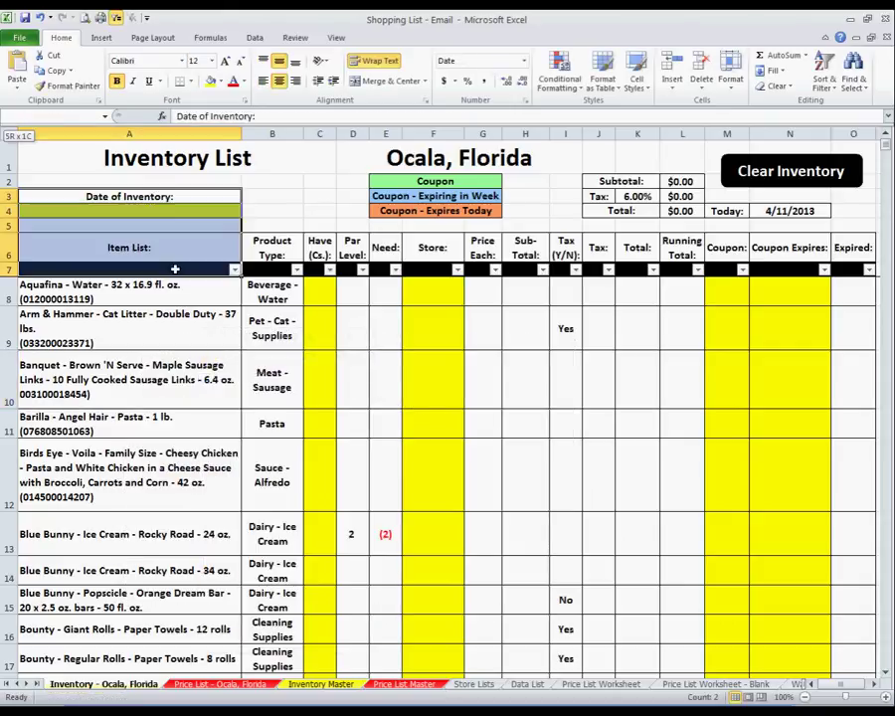
{"action": "left_click", "coordinate": [177, 207]}
{"action": "type", "text": "4-10"}
{"action": "left_click", "coordinate": [206, 226]}
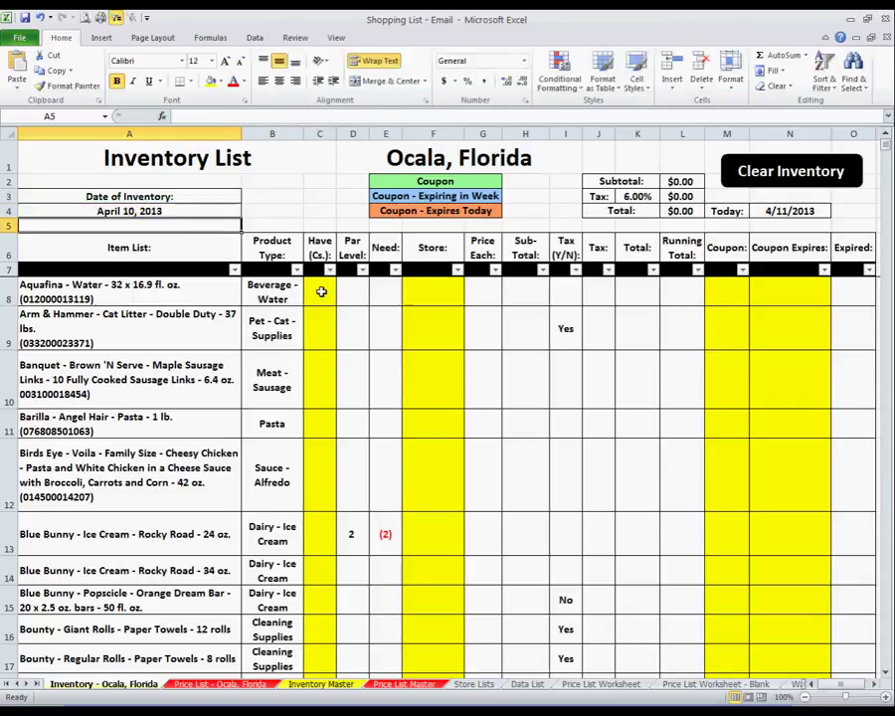
Comment on Birds Eye cell A12: Have (Cs.) holds stock on hand, so Need drops to 1.
{"action": "right_click", "coordinate": [179, 468]}
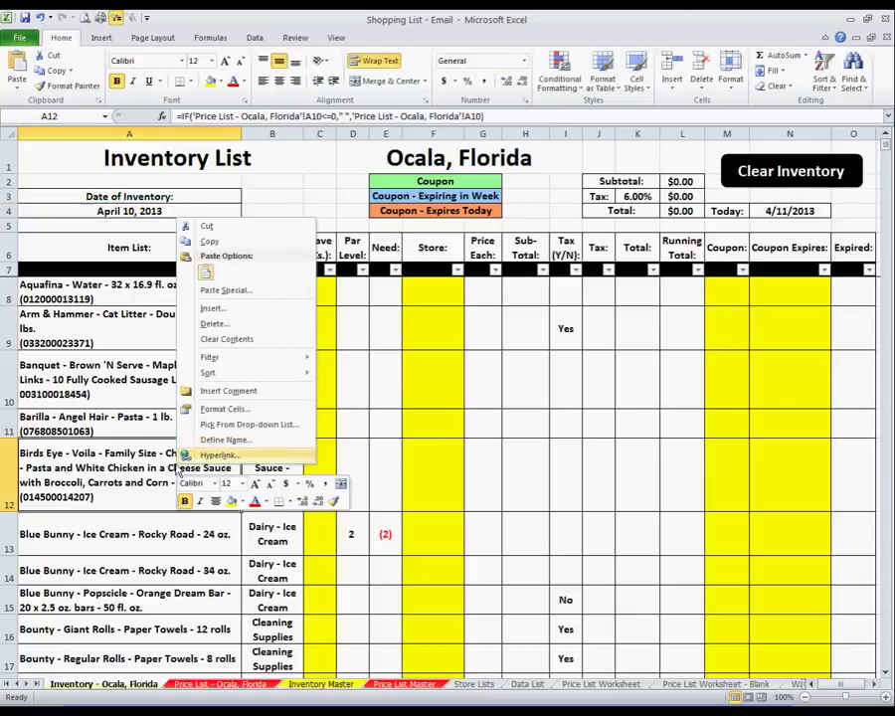
{"action": "left_click", "coordinate": [228, 391]}
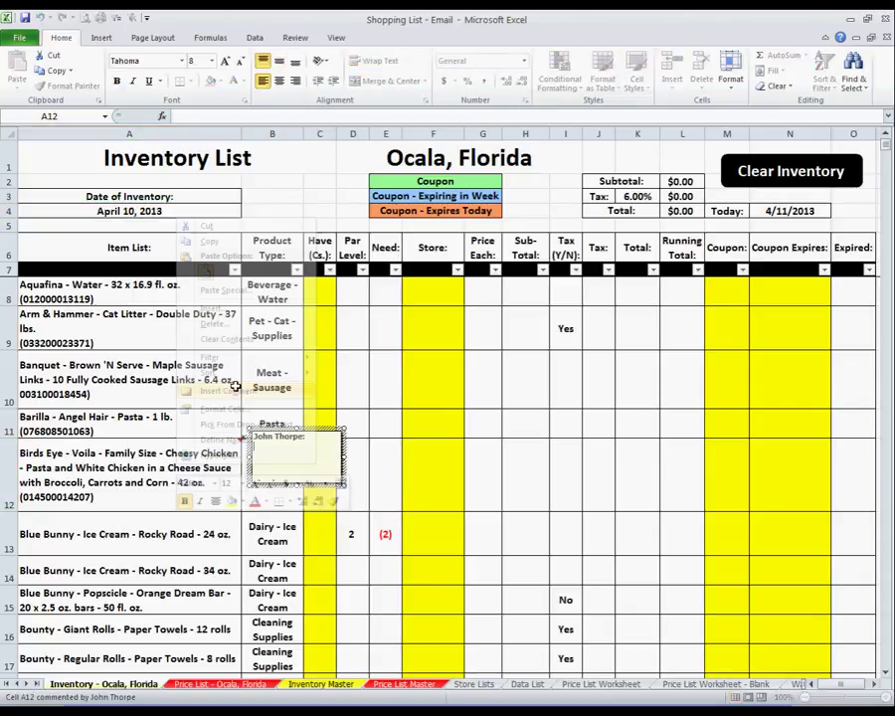
{"action": "left_click", "coordinate": [344, 488]}
{"action": "left_click_drag", "start_coordinate": [344, 485], "coordinate": [524, 633]}
{"action": "type", "text": "Now"}
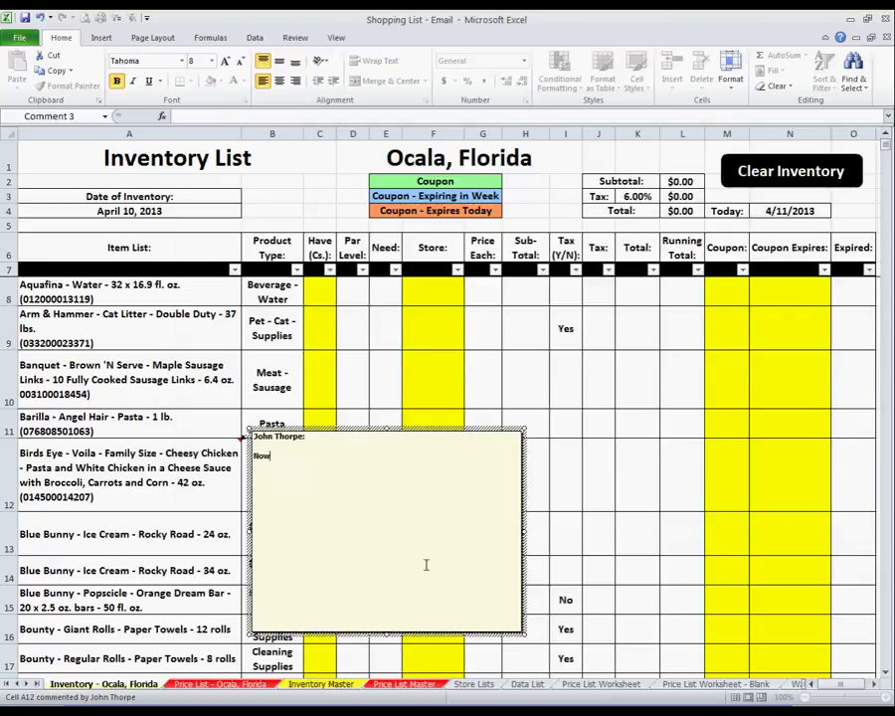
{"action": "type", "text": " in the"}
{"action": "key", "text": "BackSpace"}
{"action": "key", "text": "BackSpace"}
{"action": "key", "text": "BackSpace"}
{"action": "type", "text": "I"}
{"action": "type", "text": "'ll fill in the "}
{"action": "type", "text": "H"}
{"action": "type", "text": "ave (Cs.) "}
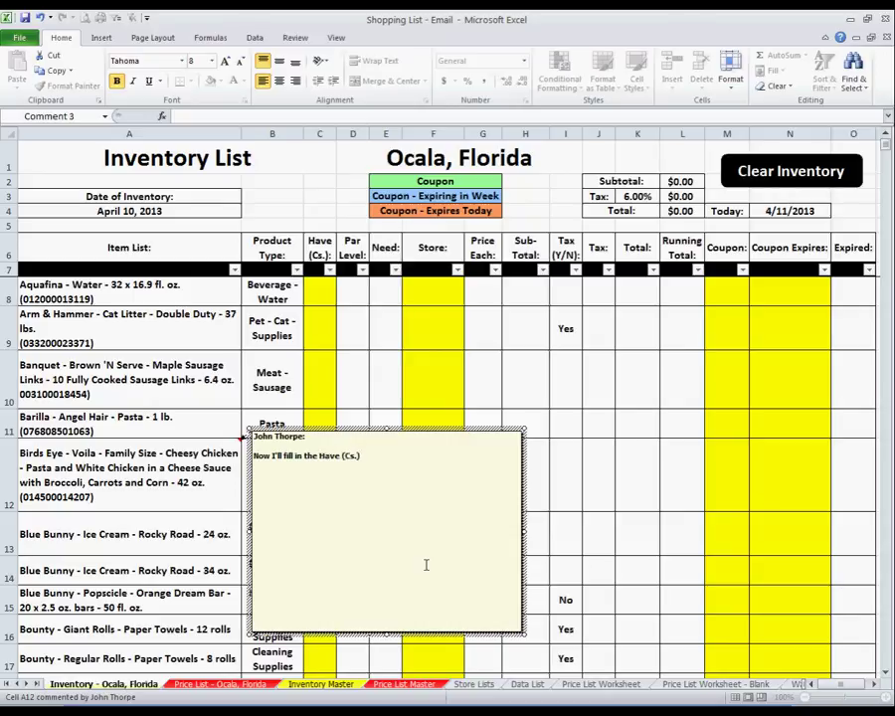
{"action": "type", "text": "column with what "}
{"action": "type", "text": "I have now in the house....  "}
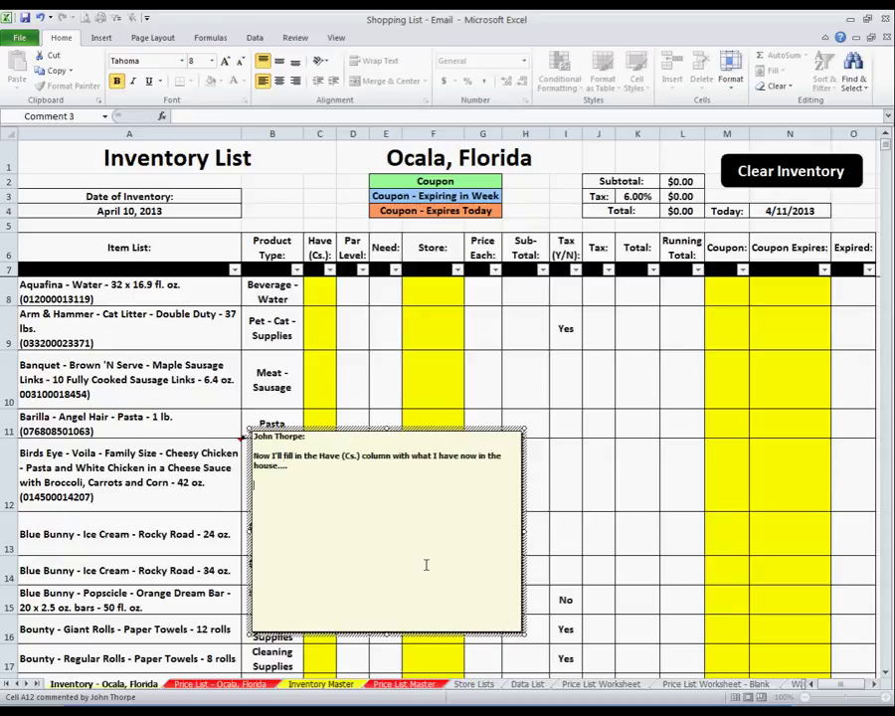
{"action": "type", "text": "Lets say for "}
{"action": "type", "text": "whate"}
{"action": "type", "text": "ver reason "}
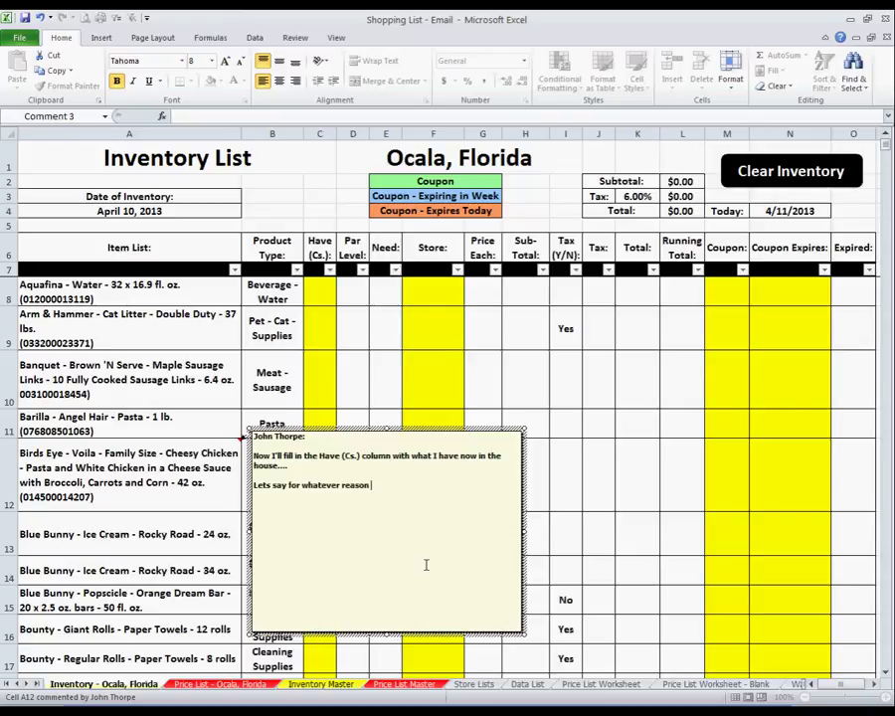
{"action": "type", "text": "I have 1 container of the "}
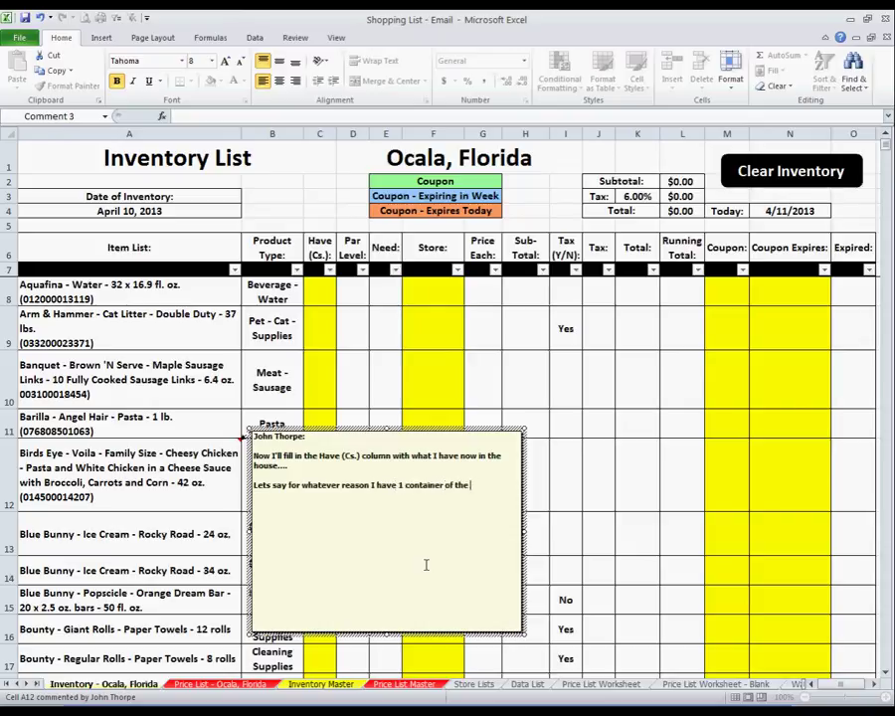
{"action": "type", "text": "Blue Bunny "}
{"action": "type", "text": "rocky road ice "}
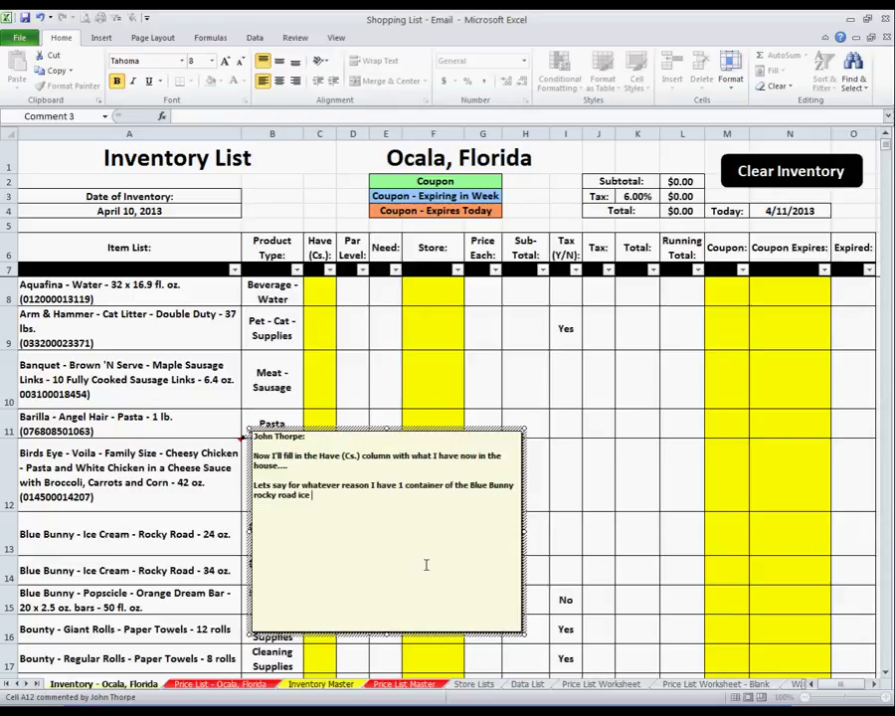
{"action": "type", "text": "cream a"}
{"action": "type", "text": "lready"}
{"action": "type", "text": "... I'll input that"}
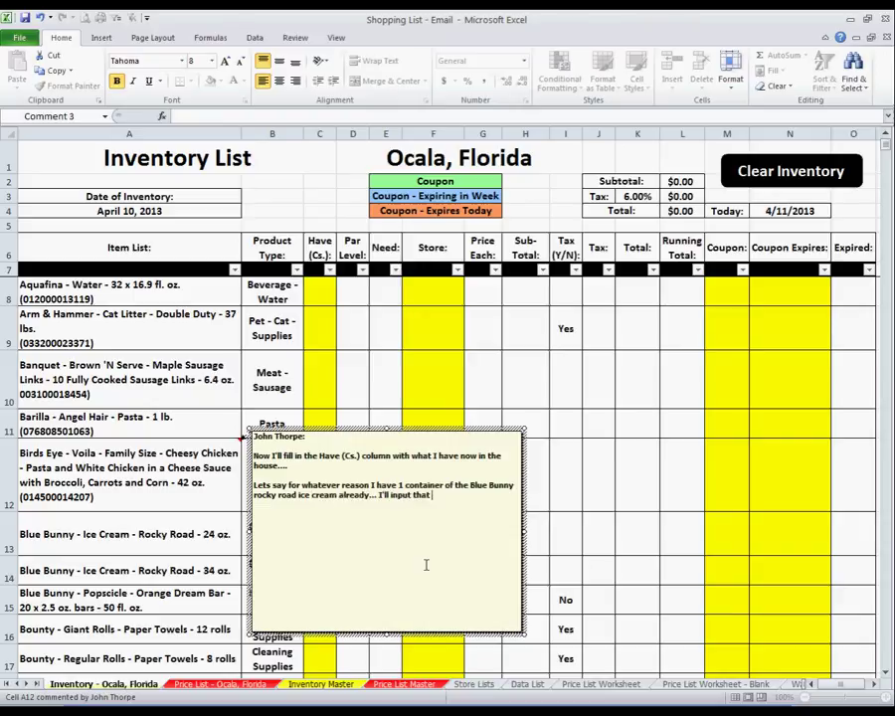
{"action": "type", "text": " as"}
{"action": "left_click_drag", "start_coordinate": [366, 436], "coordinate": [391, 271]}
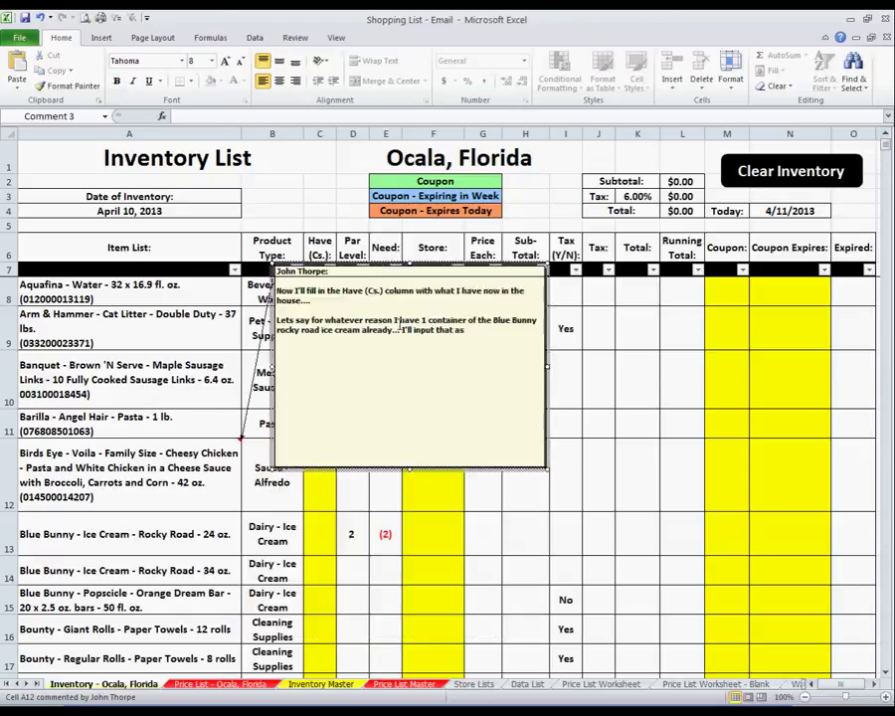
{"action": "type", "text": "what I "}
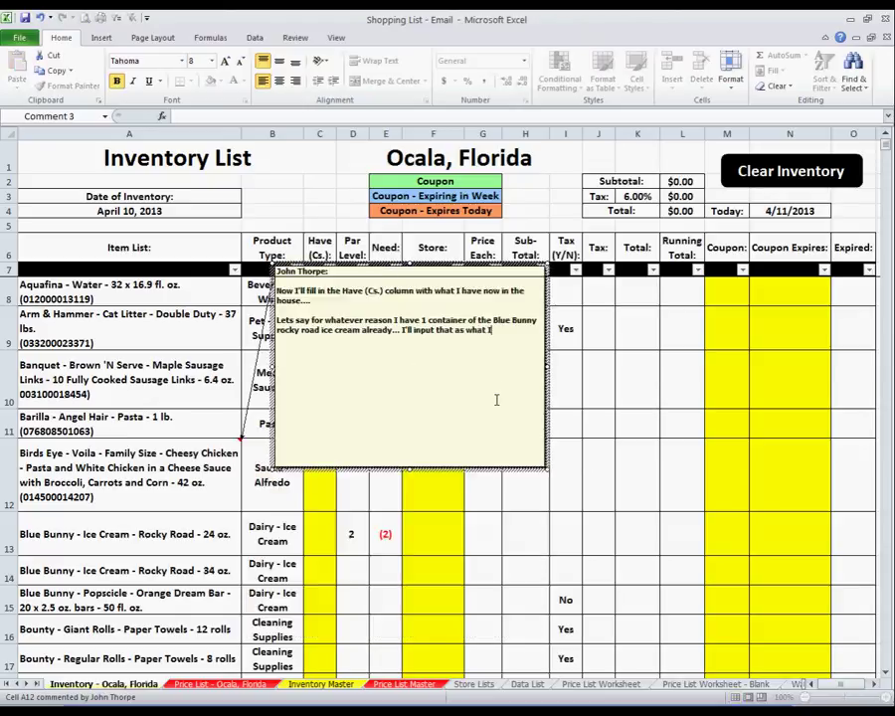
{"action": "type", "text": "have an"}
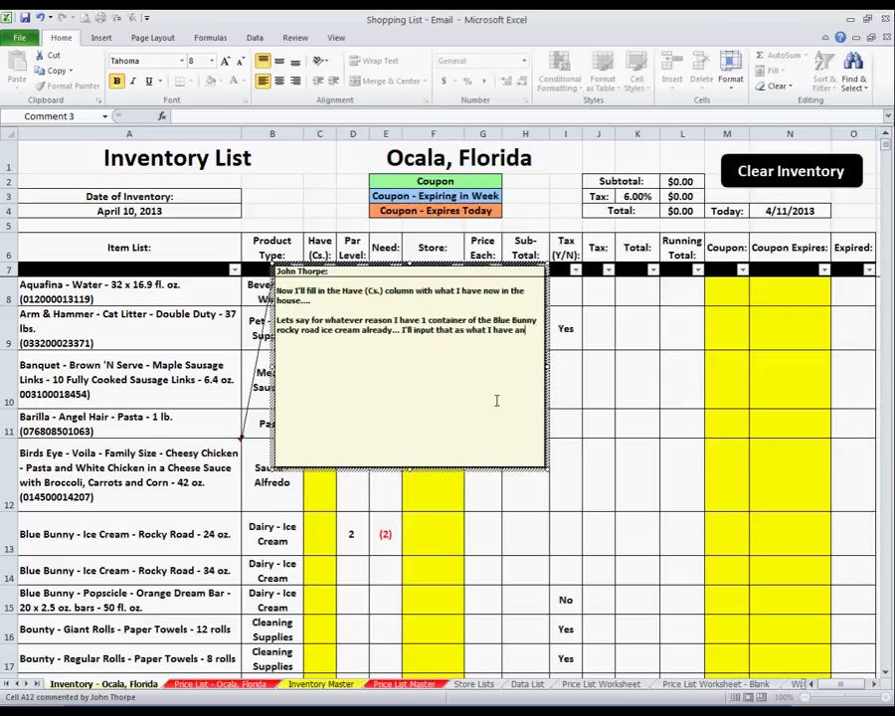
{"action": "type", "text": "d you can see the Need"}
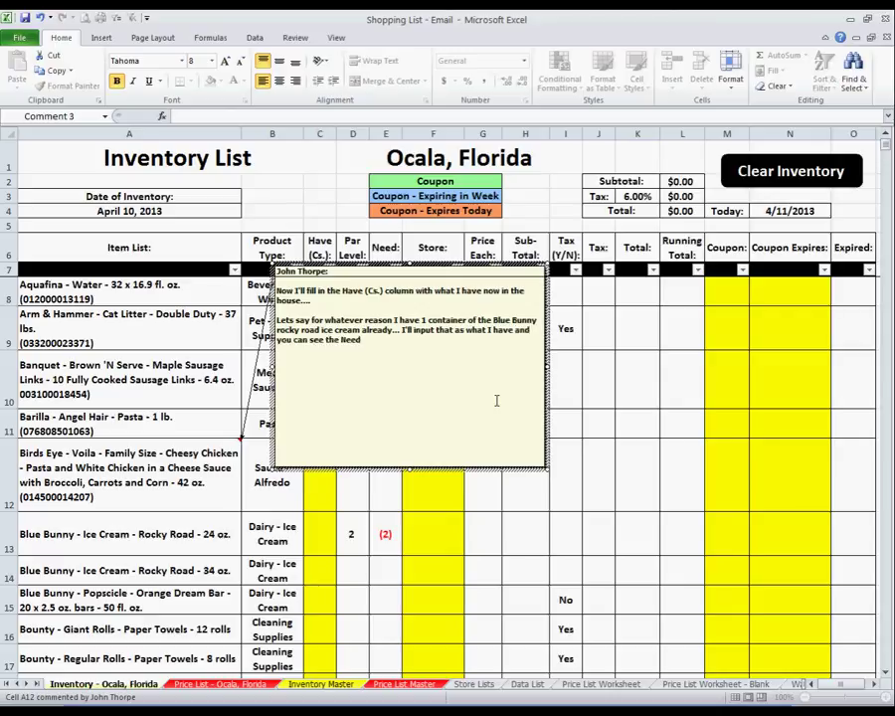
{"action": "type", "text": " column changes"}
{"action": "type", "text": " to now only need"}
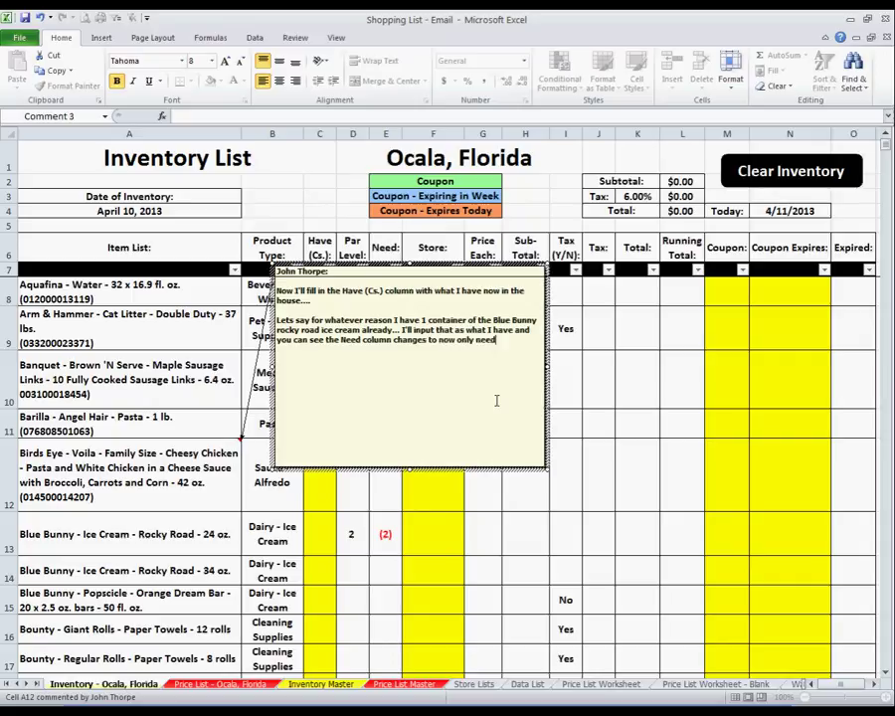
{"action": "type", "text": "ing 1"}
Delete A12's comment and enter 1 in Blue Bunny Rocky Road's Have (Cs.) cell C13.
{"action": "right_click", "coordinate": [199, 475]}
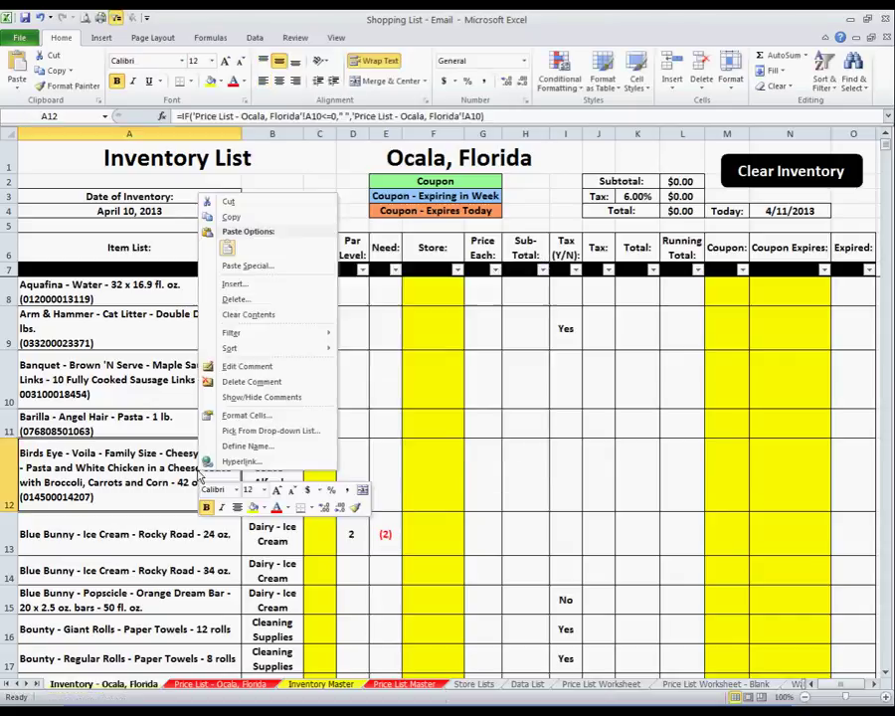
{"action": "left_click", "coordinate": [250, 382]}
{"action": "left_click", "coordinate": [329, 534]}
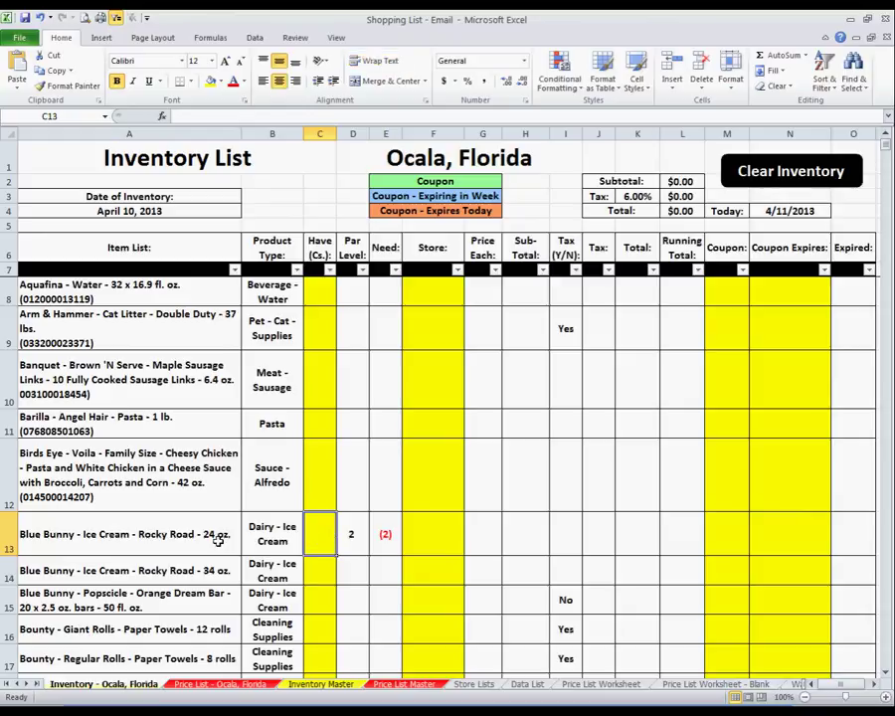
{"action": "key", "text": "ctrl+shift+Up"}
{"action": "left_click_drag", "start_coordinate": [235, 534], "coordinate": [270, 533]}
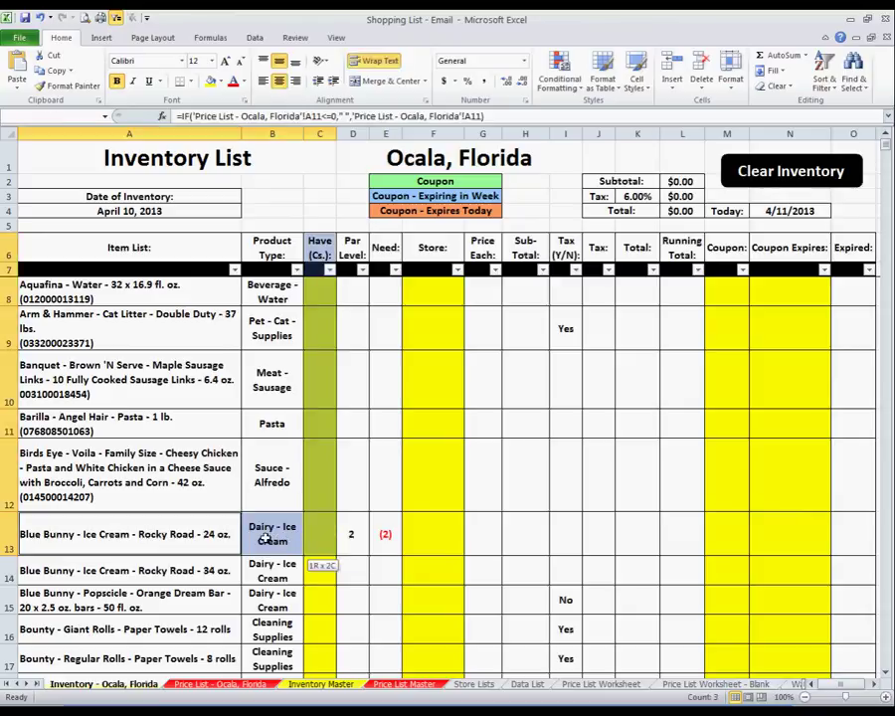
{"action": "left_click", "coordinate": [324, 537]}
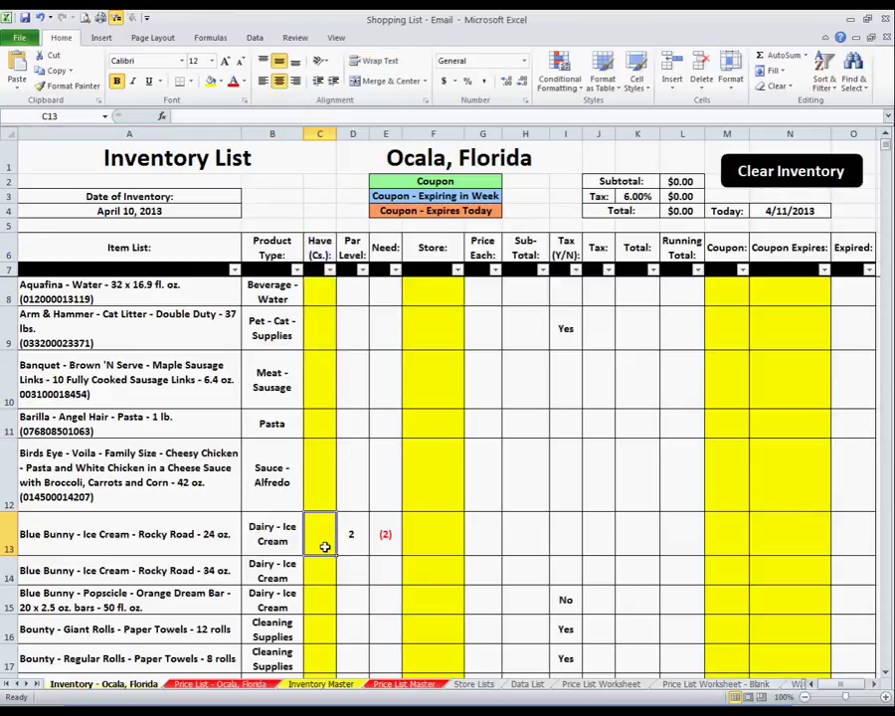
{"action": "type", "text": "1"}
{"action": "key", "text": "Tab"}
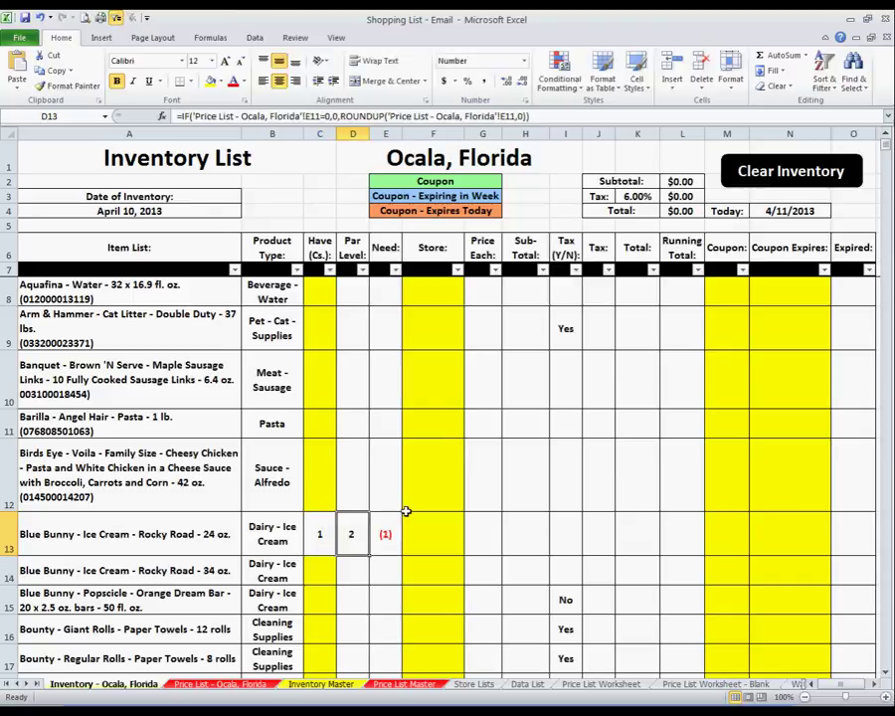
Check the Need formula in E13, which now shows (1).
{"action": "left_click", "coordinate": [390, 532]}
{"action": "left_click_drag", "start_coordinate": [387, 483], "coordinate": [388, 542]}
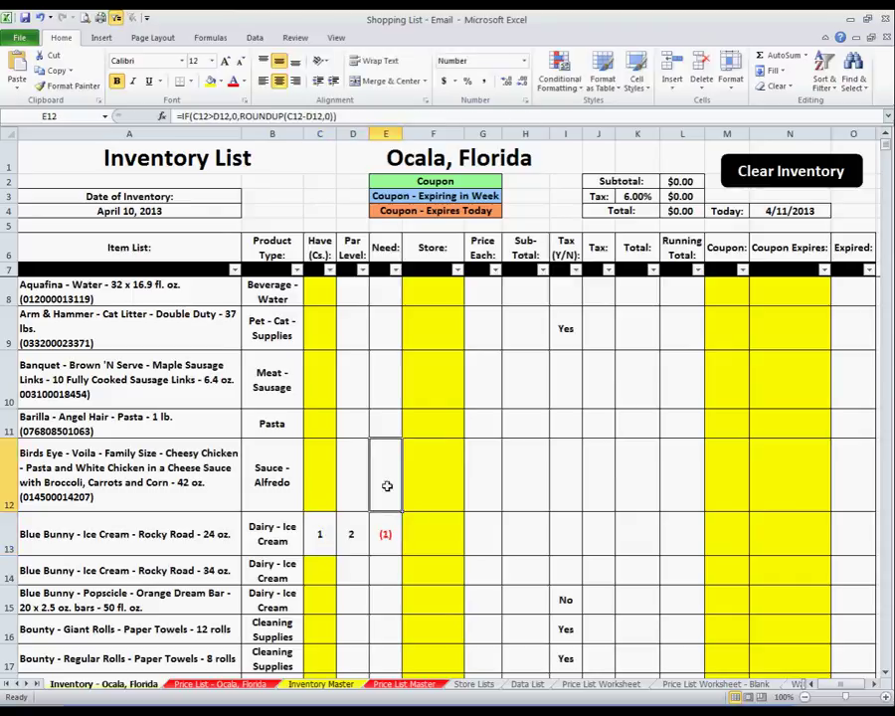
{"action": "left_click", "coordinate": [388, 542]}
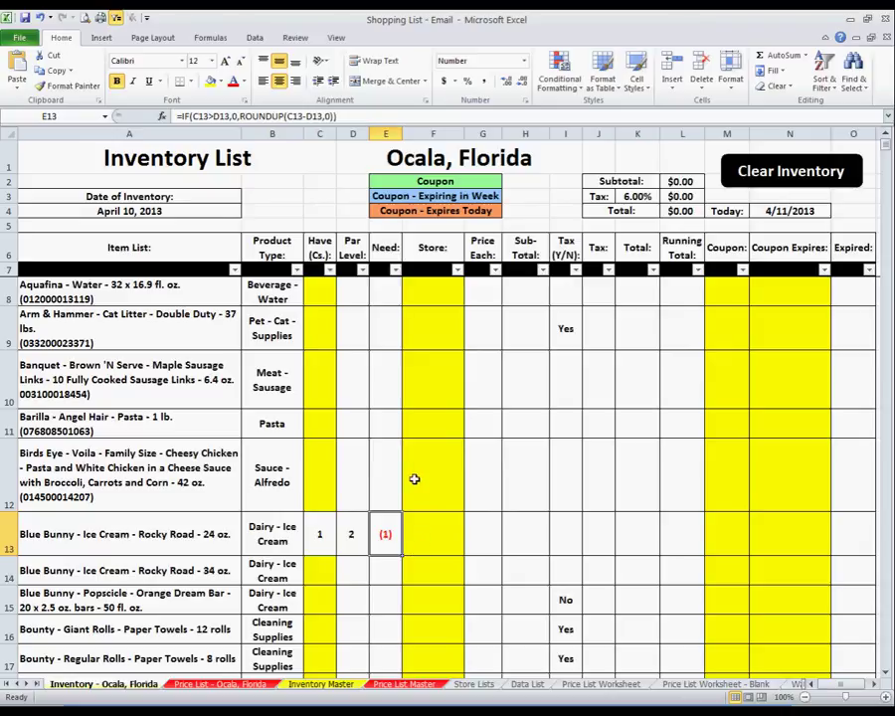
Comment on Store cell F13 that prices fill in automatically and stores can be compared.
{"action": "right_click", "coordinate": [452, 536]}
{"action": "left_click", "coordinate": [497, 464]}
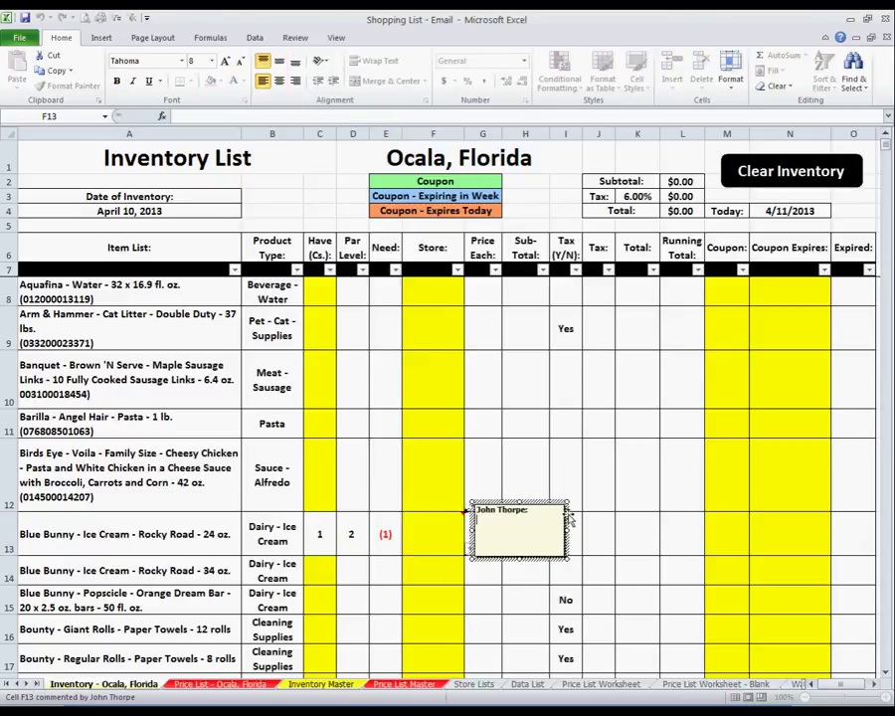
{"action": "left_click_drag", "start_coordinate": [570, 503], "coordinate": [737, 416]}
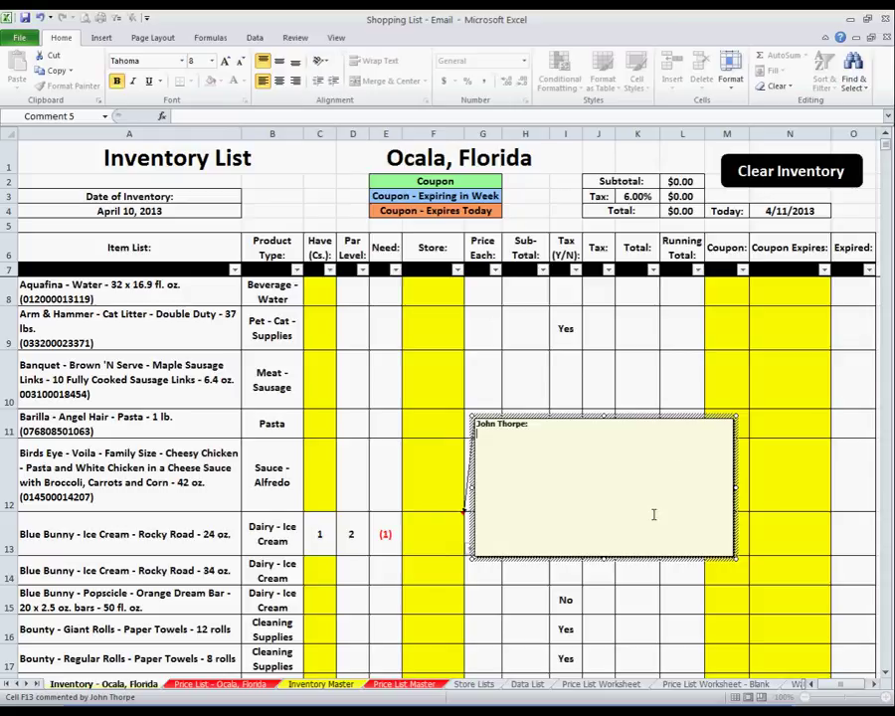
{"action": "type", "text": "Now I'll"}
{"action": "type", "text": " select a store that I p"}
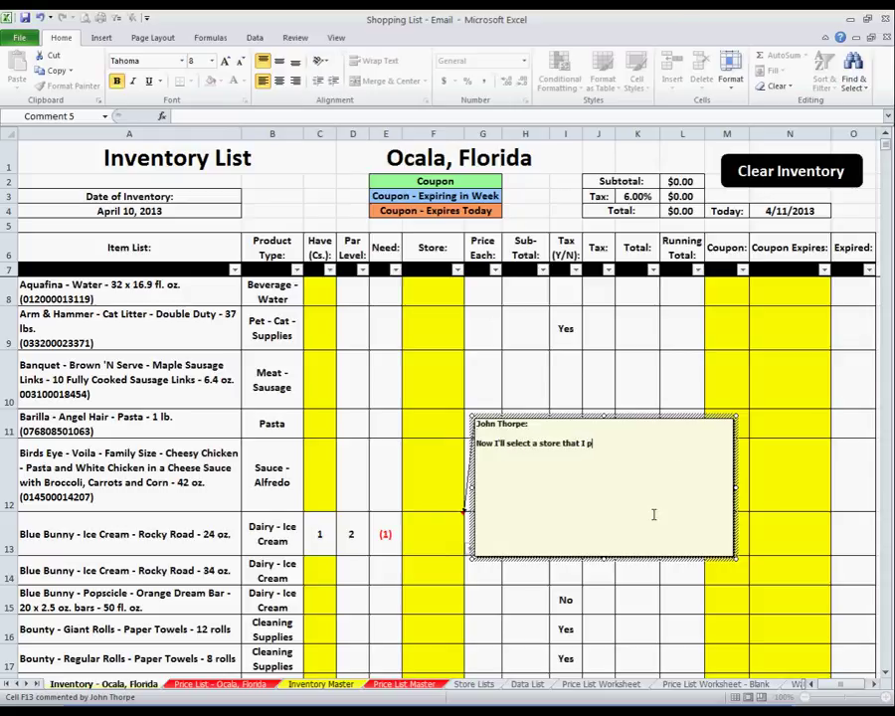
{"action": "type", "text": "lan on sh"}
{"action": "type", "text": "opping at..."}
{"action": "type", "text": " note"}
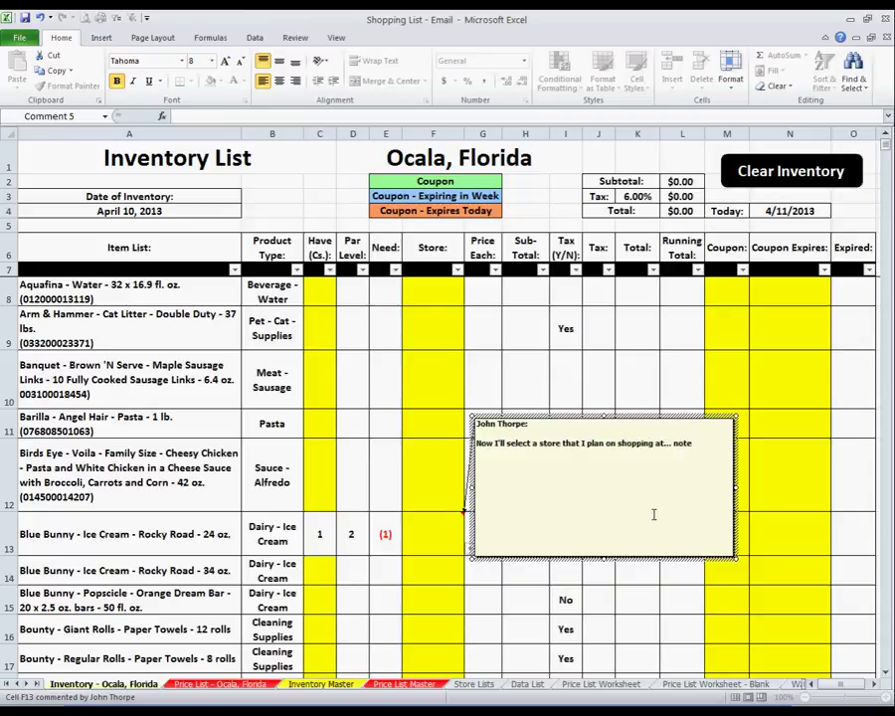
{"action": "type", "text": " how the prices,"}
{"action": "type", "text": " etc. will"}
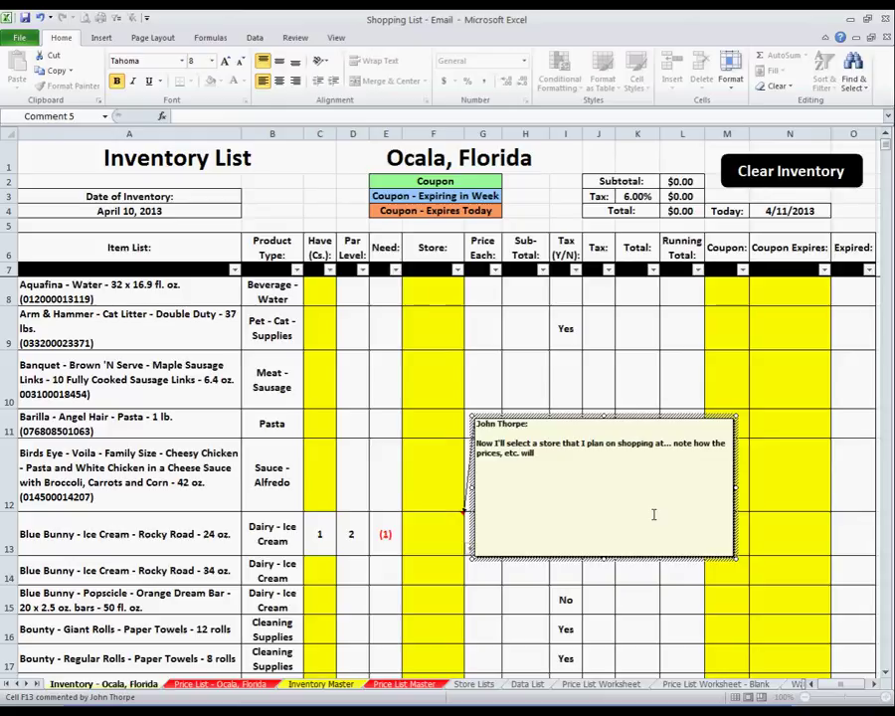
{"action": "type", "text": " automatically"}
{"action": "type", "text": " insert themselves..."}
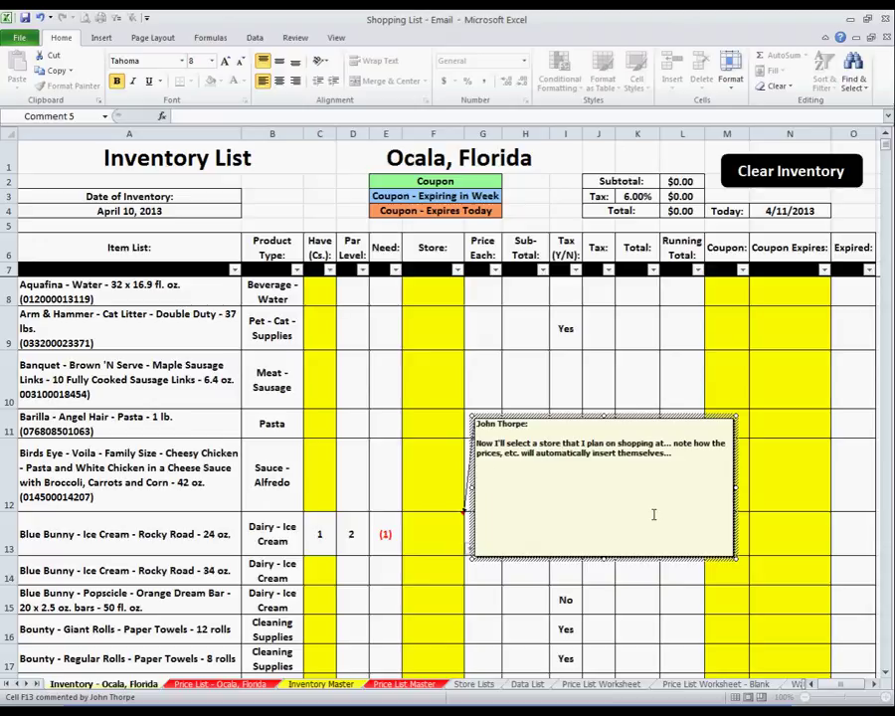
{"action": "type", "text": "Also you can c"}
{"action": "type", "text": "ycle through "}
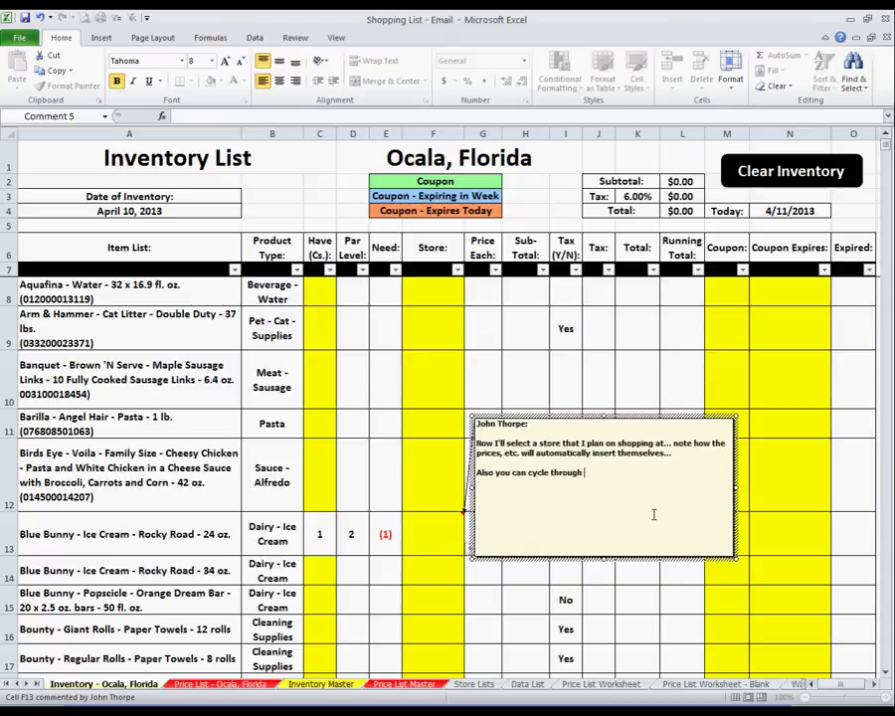
{"action": "type", "text": "the stores to see who"}
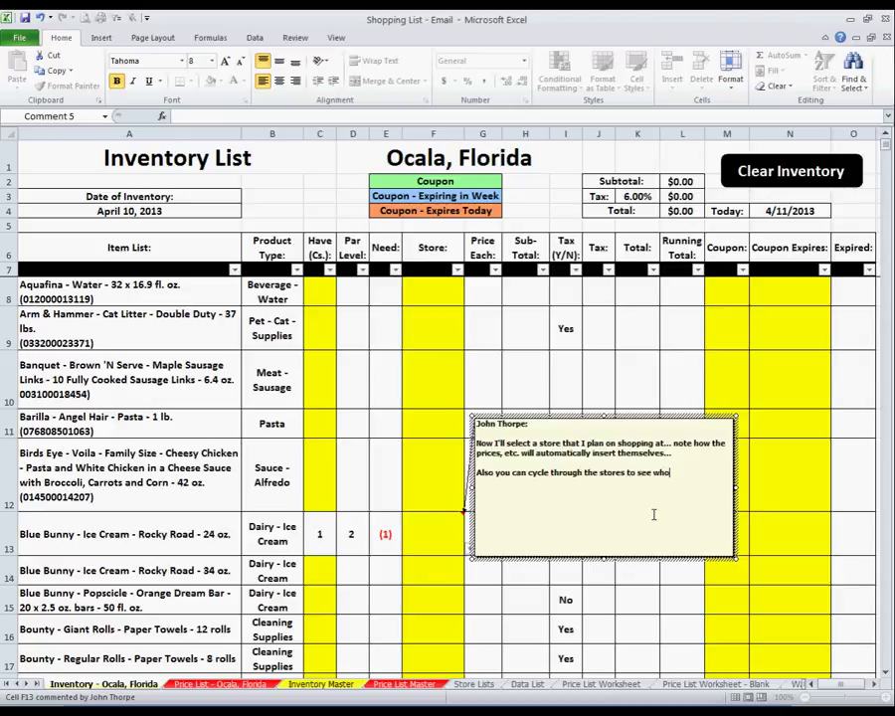
{"action": "type", "text": " has the better price"}
{"action": "type", "text": " for this e"}
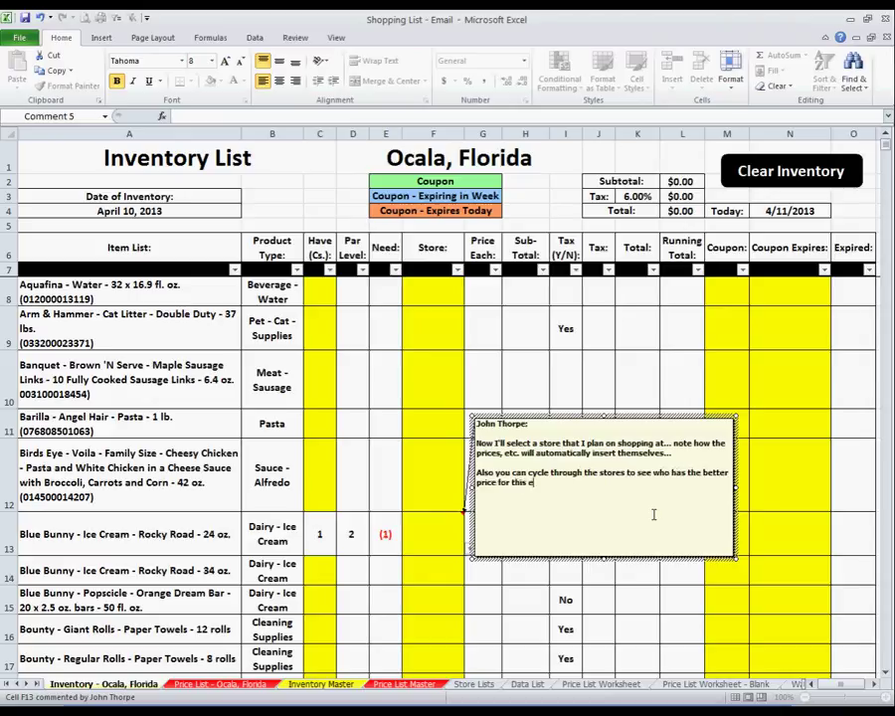
{"action": "type", "text": "xact item... that"}
{"action": "type", "text": " is if you have inputted that i"}
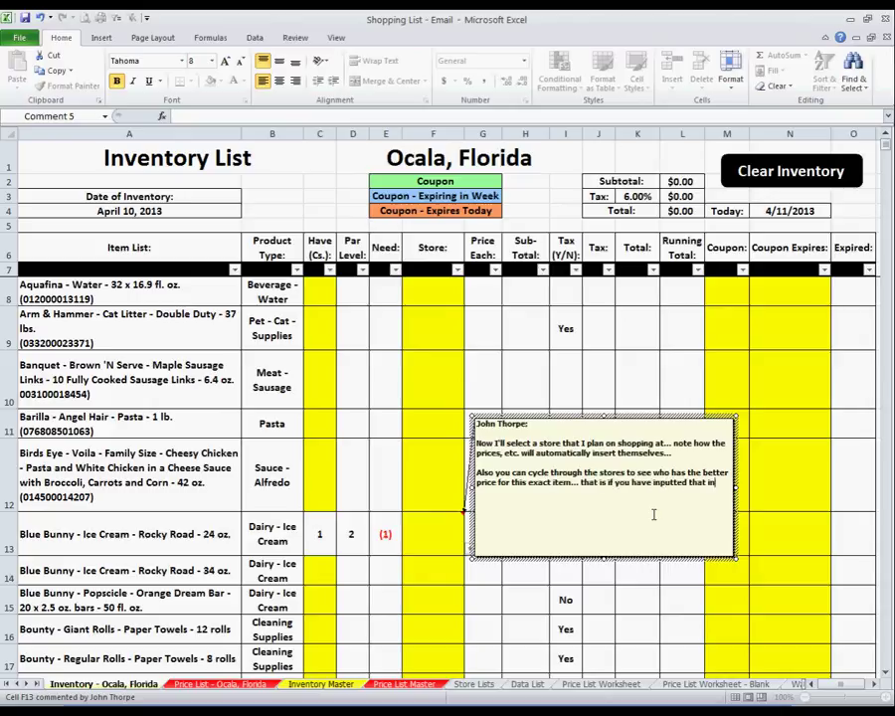
{"action": "type", "text": "nformation in...."}
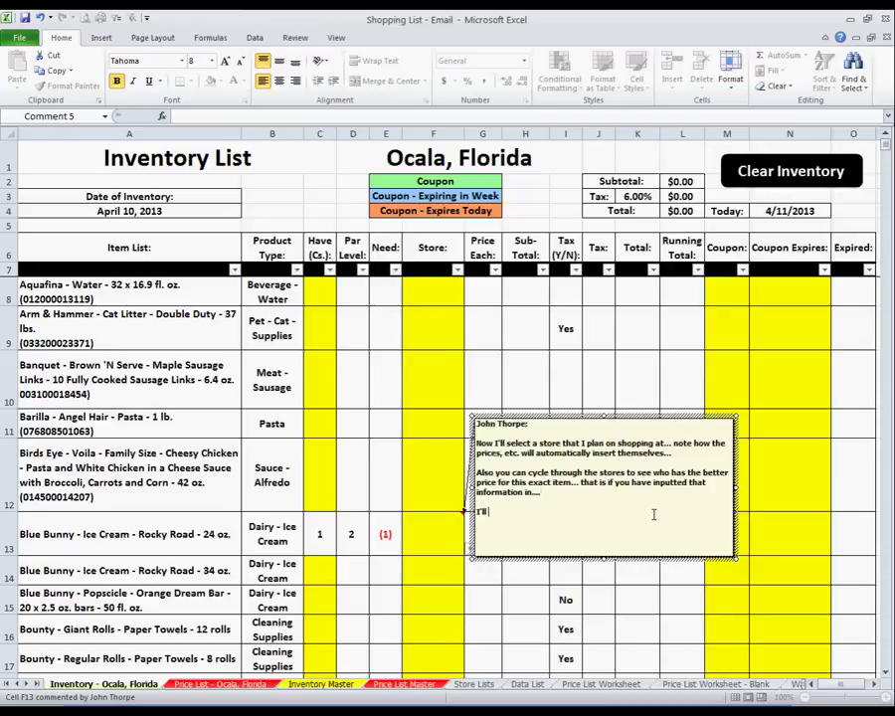
{"action": "type", "text": "quickly add a price in to show how t"}
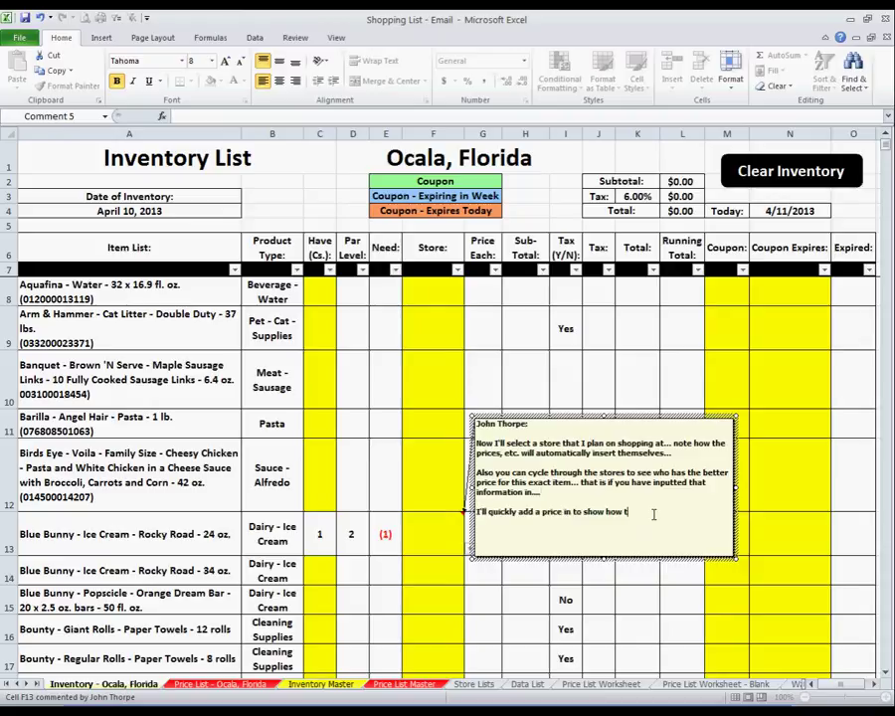
{"action": "type", "text": "o update prices and t"}
{"action": "type", "text": "os how how you ca"}
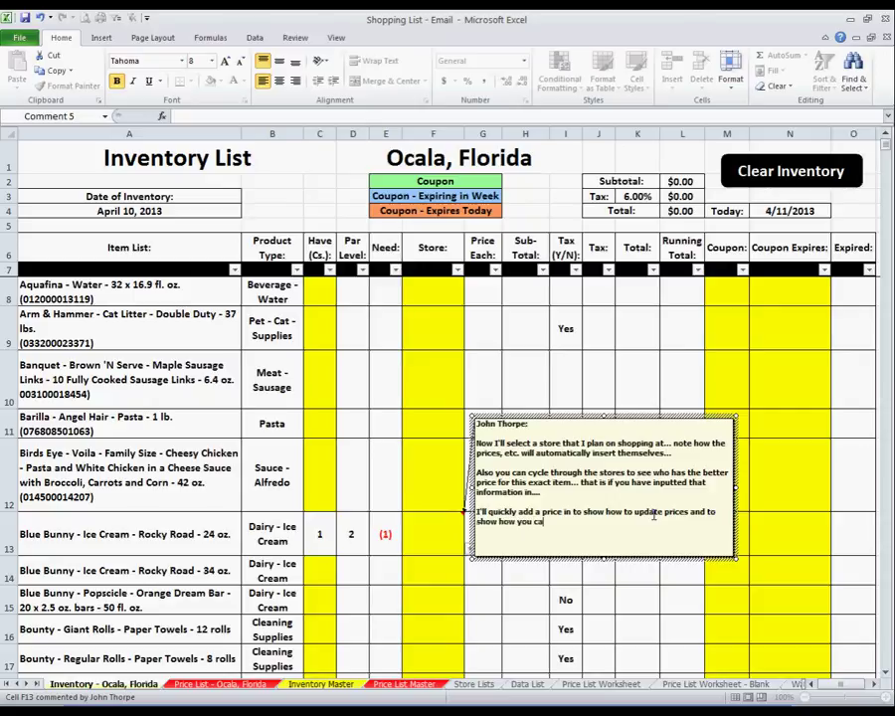
{"action": "type", "text": "go"}
{"action": "type", "text": "cle through the stor"}
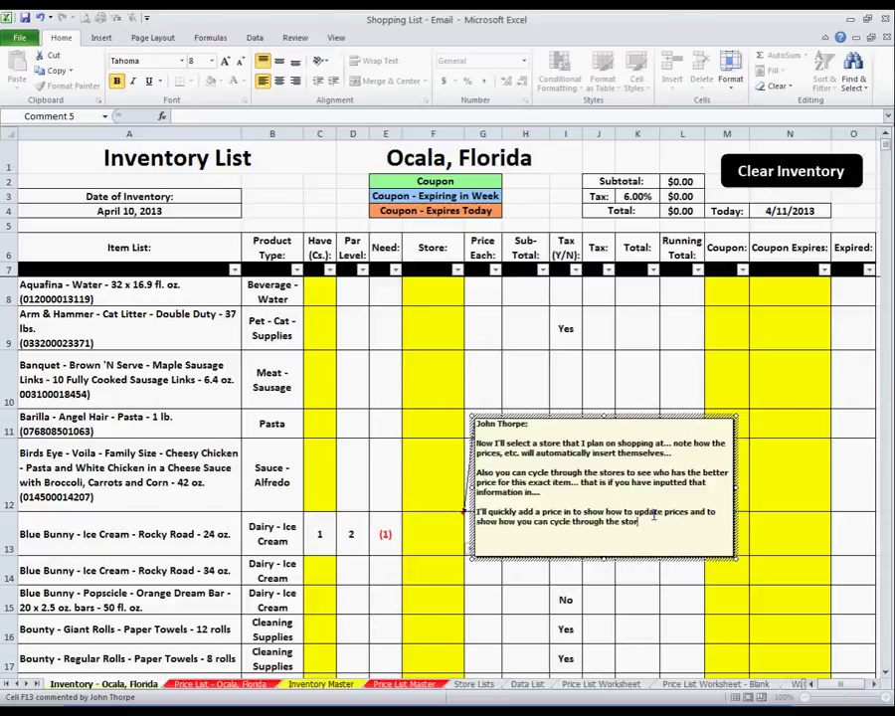
{"action": "type", "text": "es...."}
{"action": "right_click", "coordinate": [641, 422]}
{"action": "right_click", "coordinate": [439, 534]}
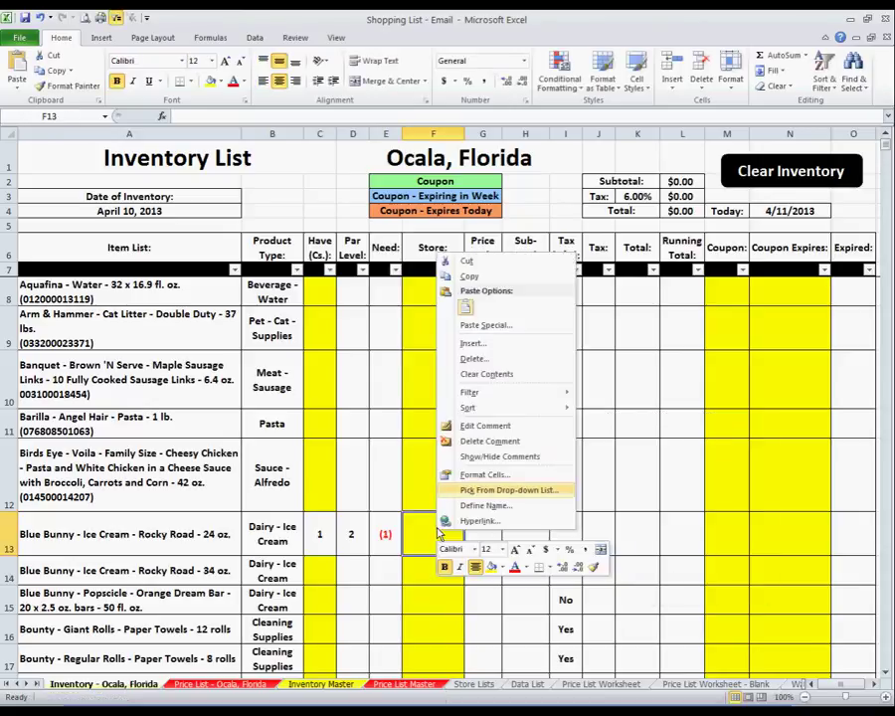
{"action": "key", "text": "Escape"}
Give Blue Bunny Rocky Road 24 oz a Publix price of $3.77 in M11.
{"action": "key", "text": "ctrl+Page_Down"}
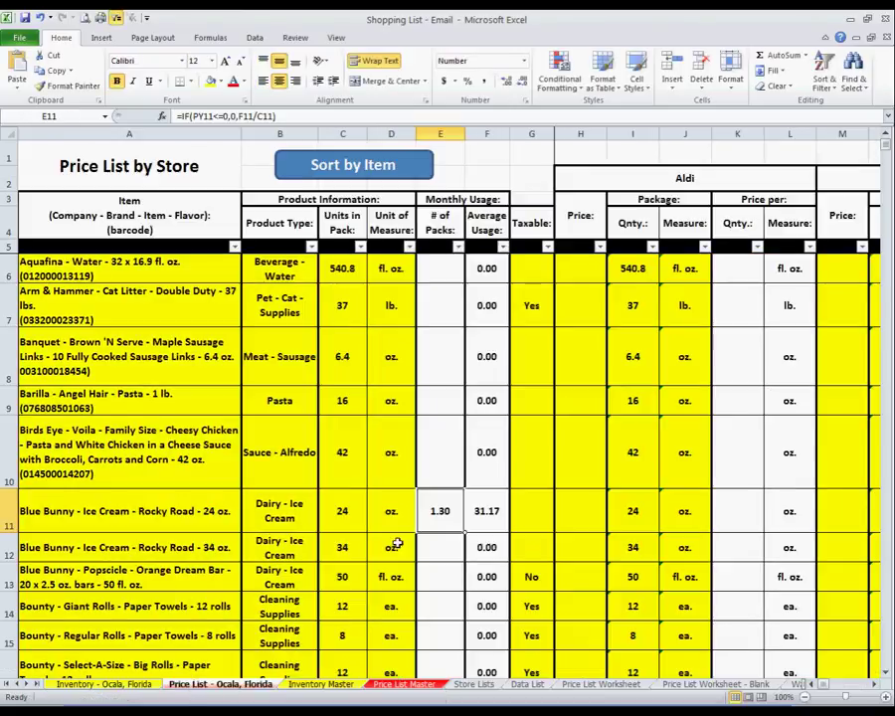
{"action": "left_click_drag", "start_coordinate": [146, 505], "coordinate": [323, 517]}
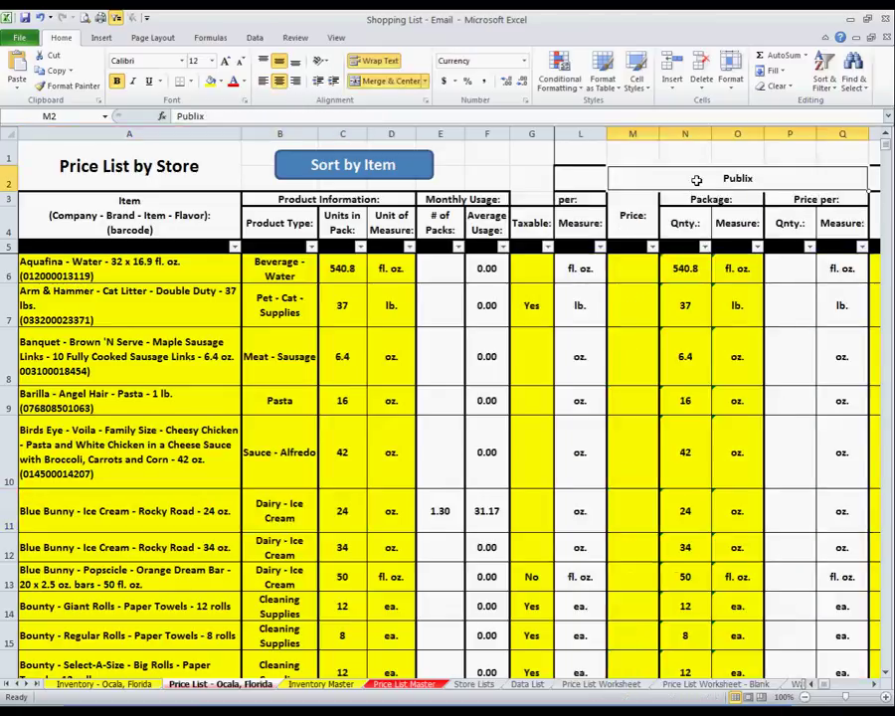
{"action": "left_click", "coordinate": [631, 512]}
{"action": "type", "text": "3"}
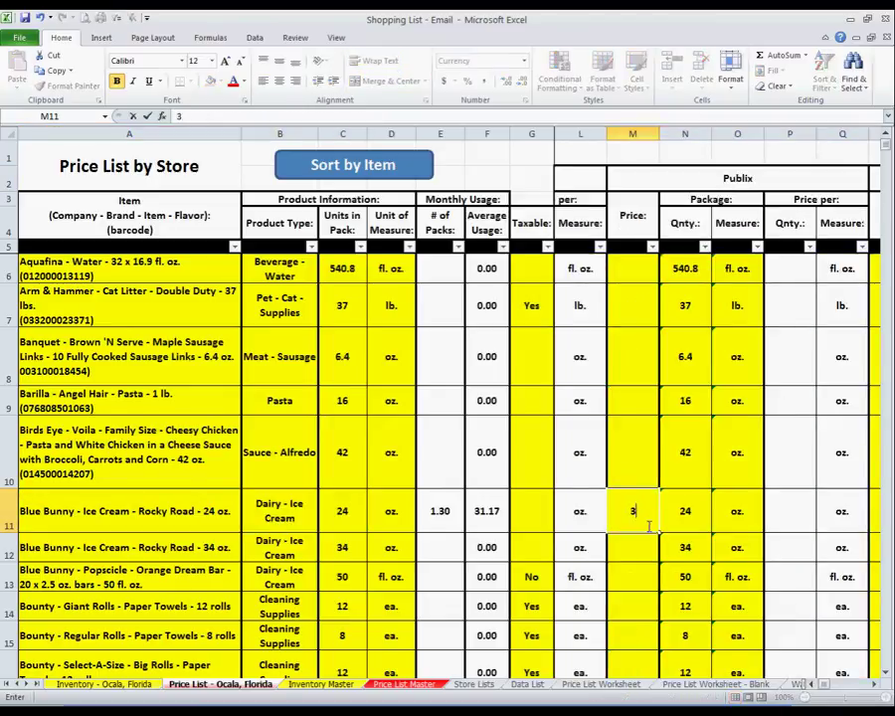
{"action": "type", "text": ".77"}
{"action": "key", "text": "Tab"}
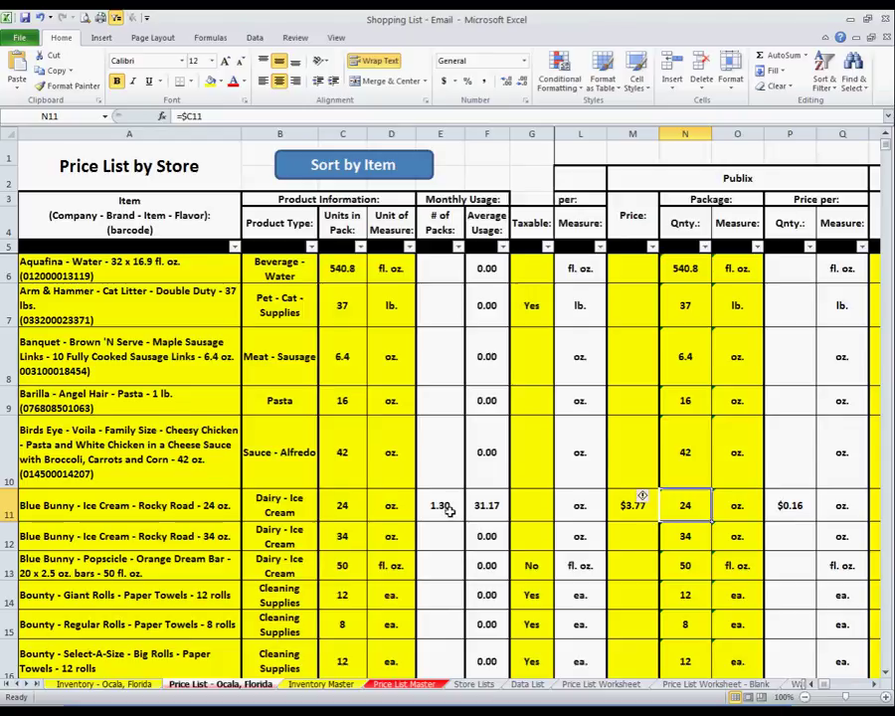
Give Blue Bunny 24 oz a Winn-Dixie price of $2.87 in AL11 ($0.12 per oz).
{"action": "left_click", "coordinate": [875, 686]}
{"action": "left_click", "coordinate": [875, 686]}
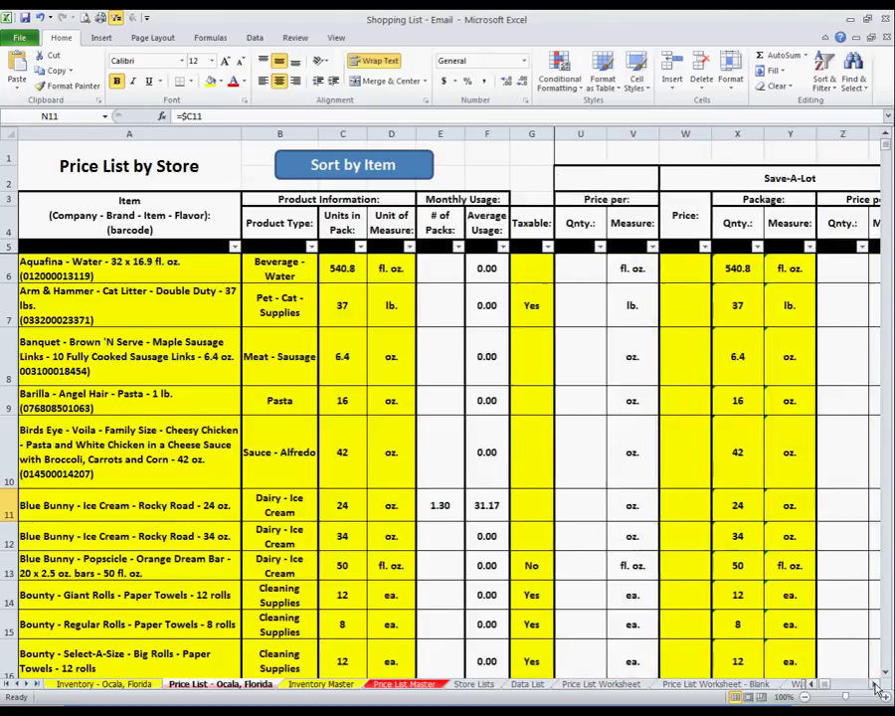
{"action": "left_click", "coordinate": [874, 686]}
{"action": "left_click", "coordinate": [875, 686]}
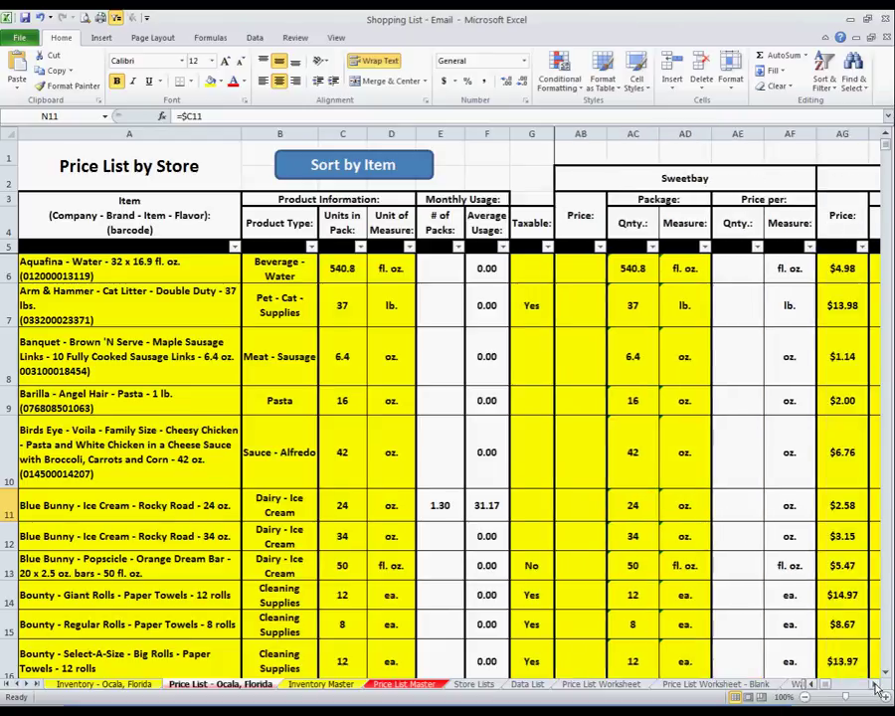
{"action": "left_click", "coordinate": [874, 686]}
{"action": "left_click", "coordinate": [672, 507]}
{"action": "type", "text": "2.87"}
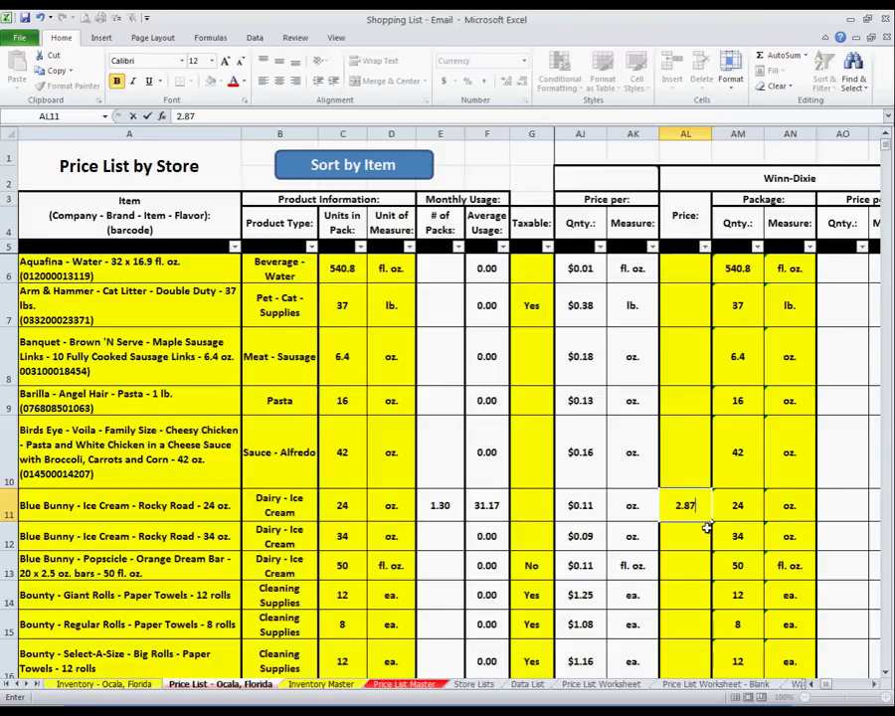
{"action": "key", "text": "Left"}
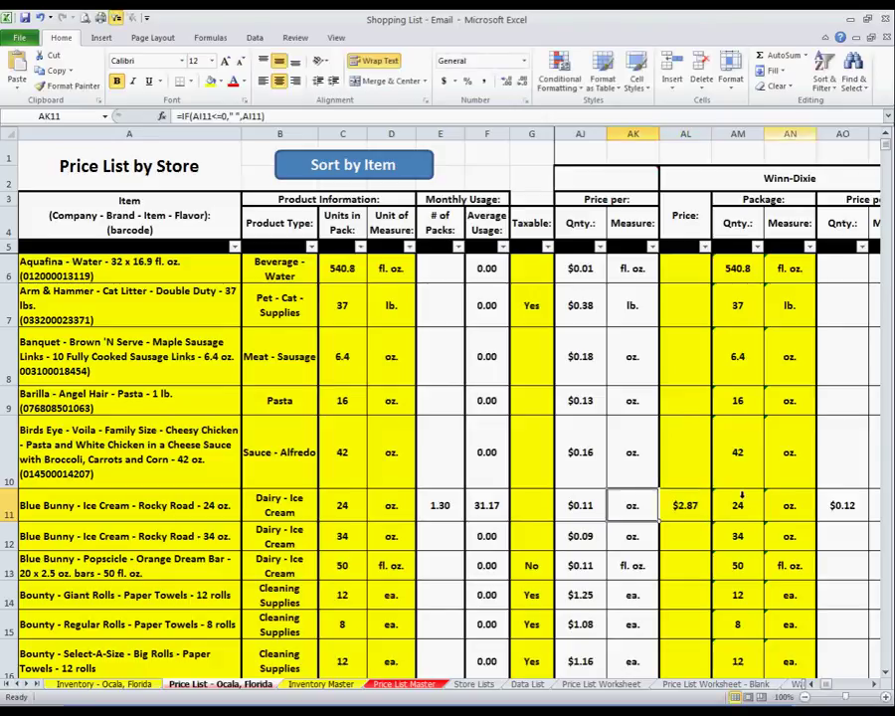
{"action": "left_click_drag", "start_coordinate": [750, 173], "coordinate": [783, 217]}
{"action": "left_click", "coordinate": [685, 505]}
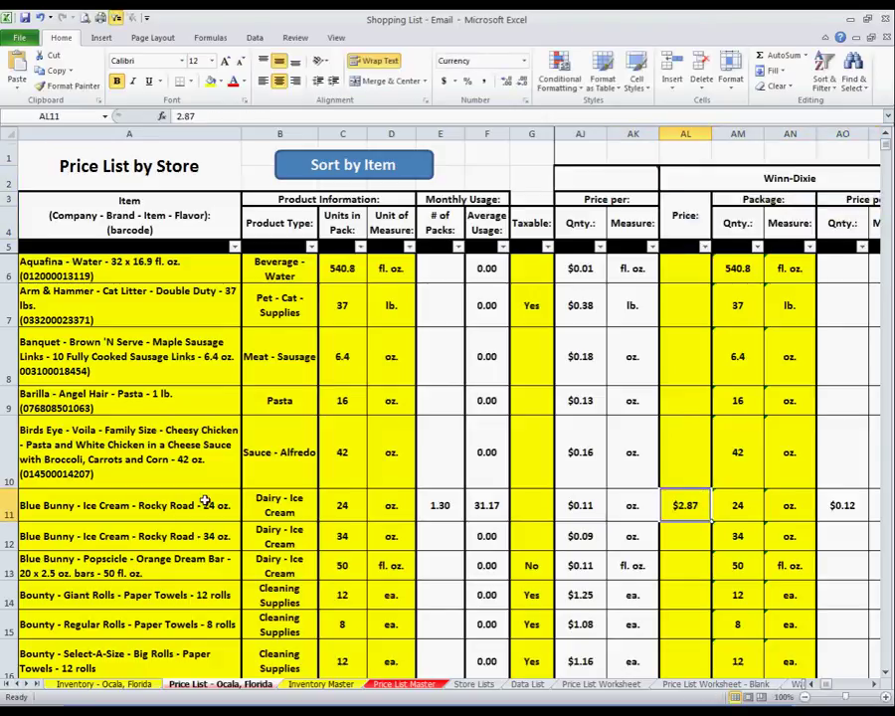
On the Inventory sheet, try Publix and then Wal-Mart as F13's store to compare prices.
{"action": "left_click", "coordinate": [157, 685]}
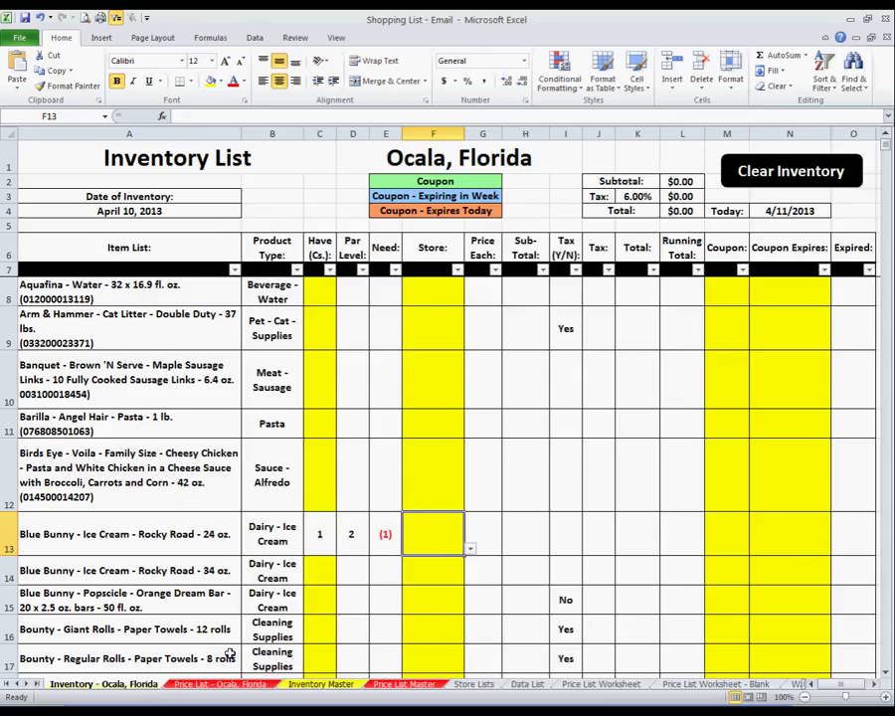
{"action": "left_click", "coordinate": [471, 548]}
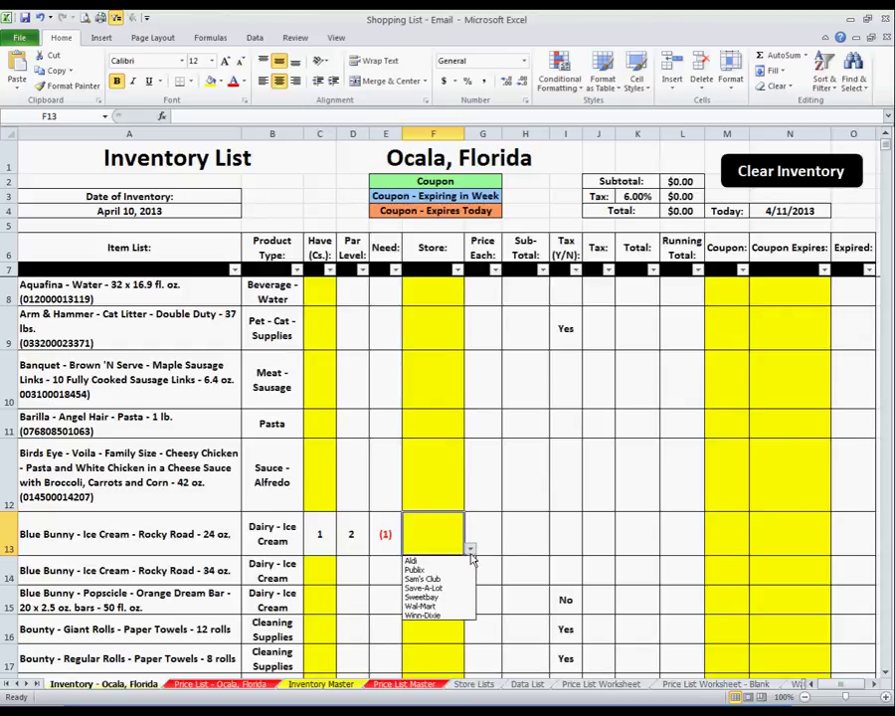
{"action": "left_click", "coordinate": [464, 573]}
{"action": "left_click_drag", "start_coordinate": [477, 541], "coordinate": [655, 549]}
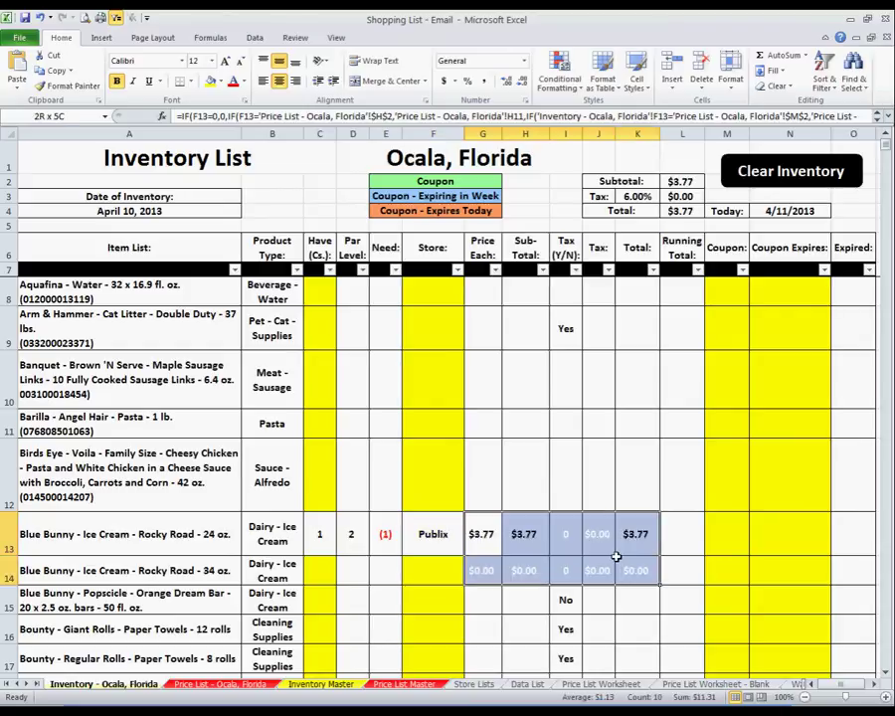
{"action": "left_click", "coordinate": [436, 534]}
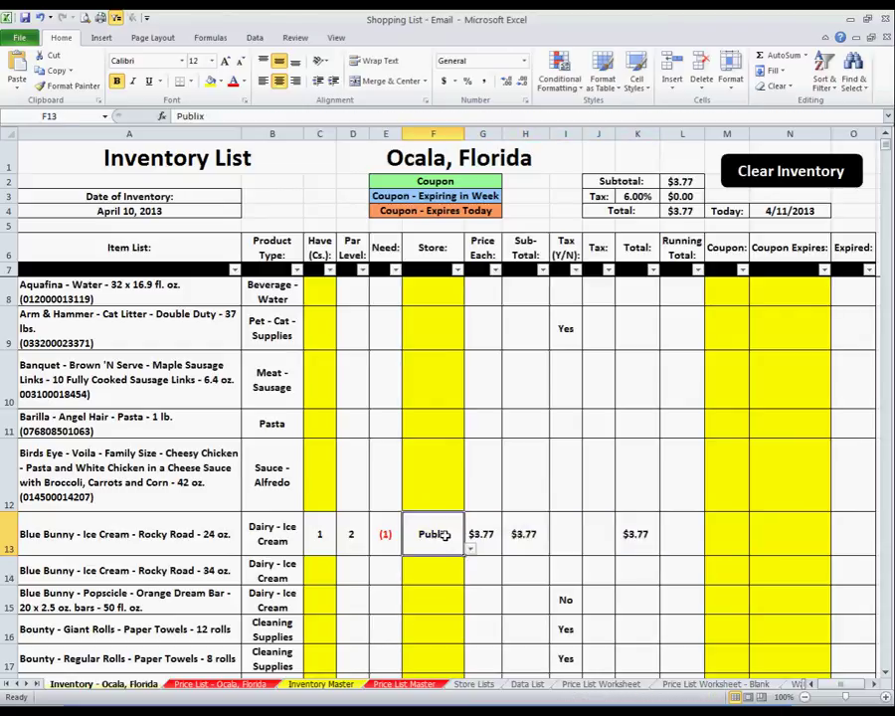
{"action": "left_click", "coordinate": [470, 550]}
{"action": "left_click", "coordinate": [455, 605]}
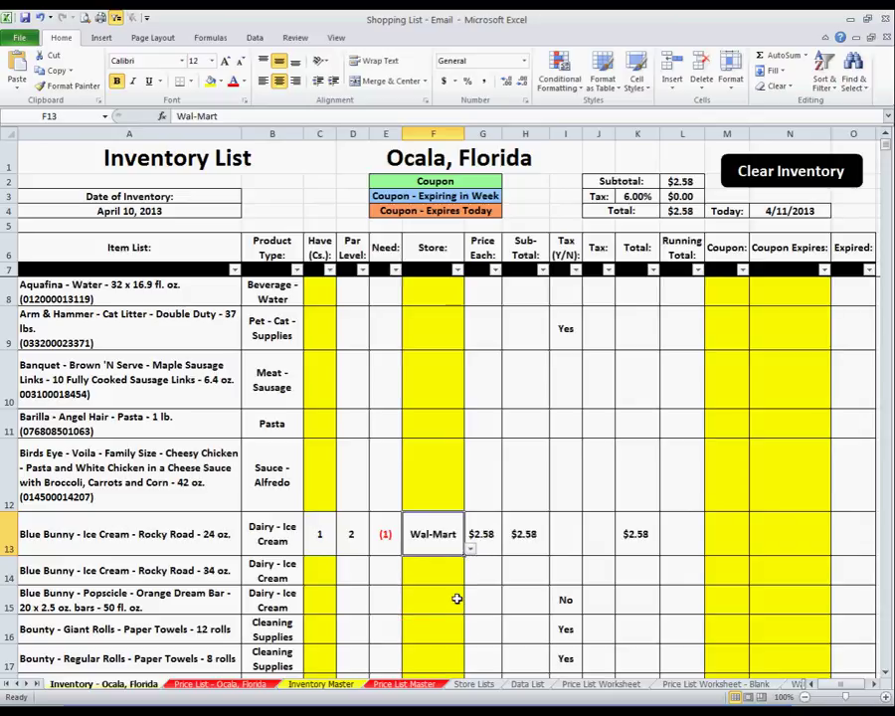
{"action": "left_click_drag", "start_coordinate": [479, 542], "coordinate": [638, 546]}
Switch F13 to Winn-Dixie ($2.87), then settle on Wal-Mart at $2.58.
{"action": "left_click", "coordinate": [458, 536]}
{"action": "left_click_drag", "start_coordinate": [458, 536], "coordinate": [625, 549]}
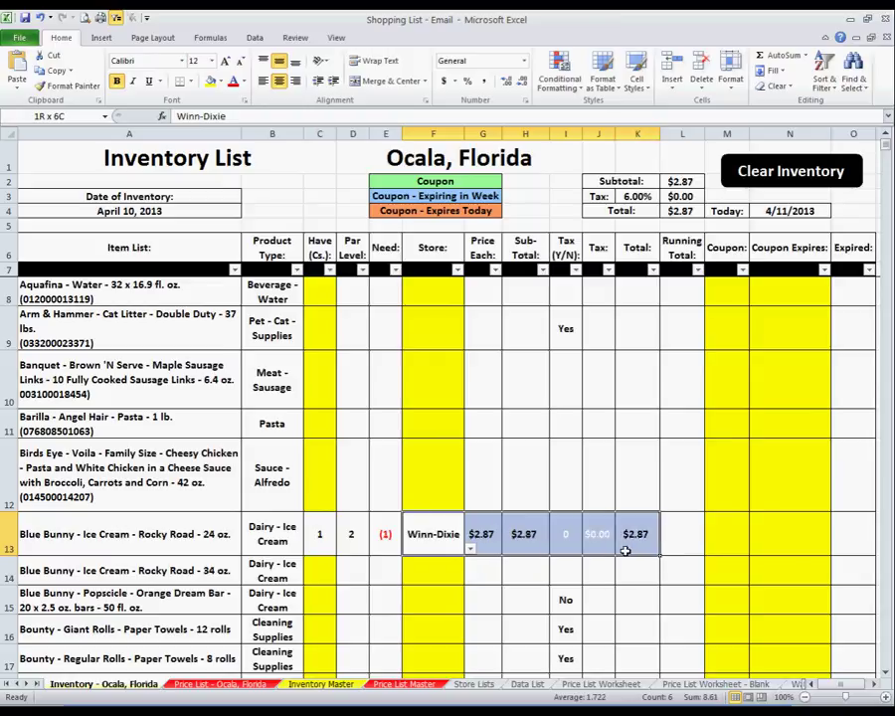
{"action": "left_click", "coordinate": [436, 535]}
{"action": "left_click", "coordinate": [470, 549]}
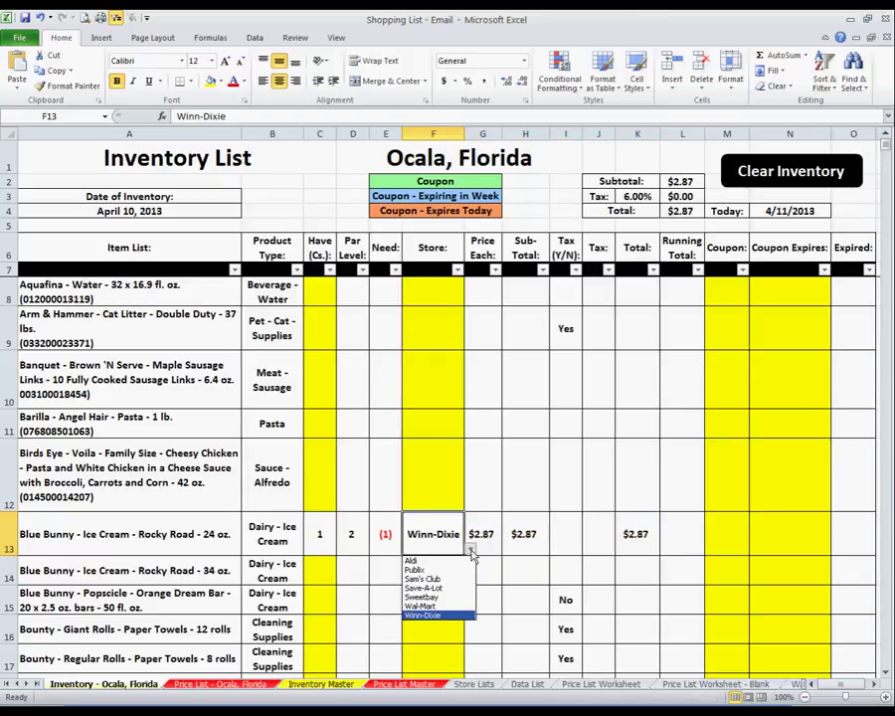
{"action": "left_click", "coordinate": [451, 606]}
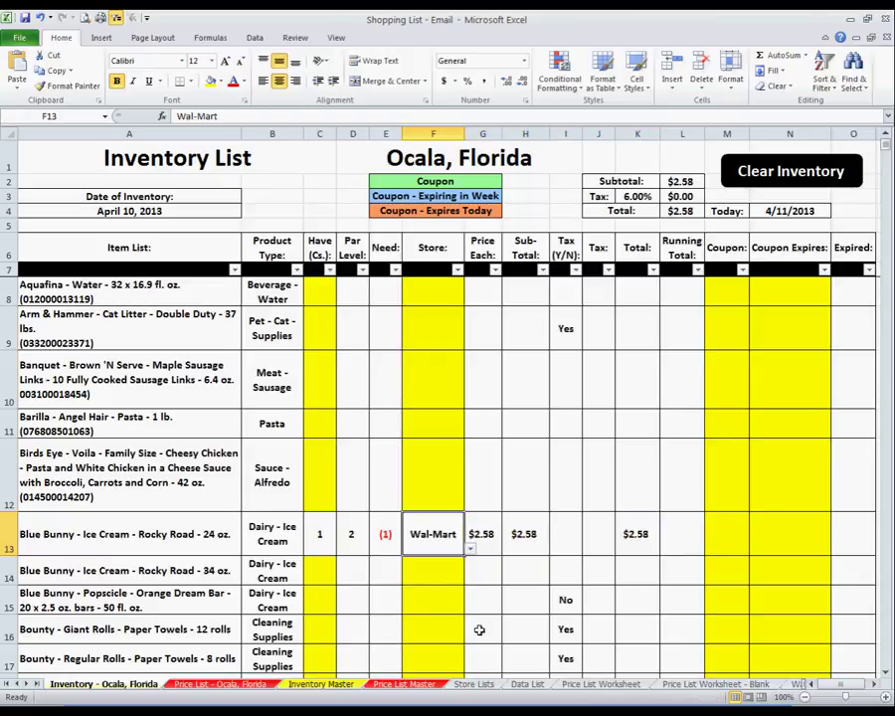
Comment on B12 that Walmart is cheapest and taxed Price List items get tax automatically.
{"action": "right_click", "coordinate": [487, 532]}
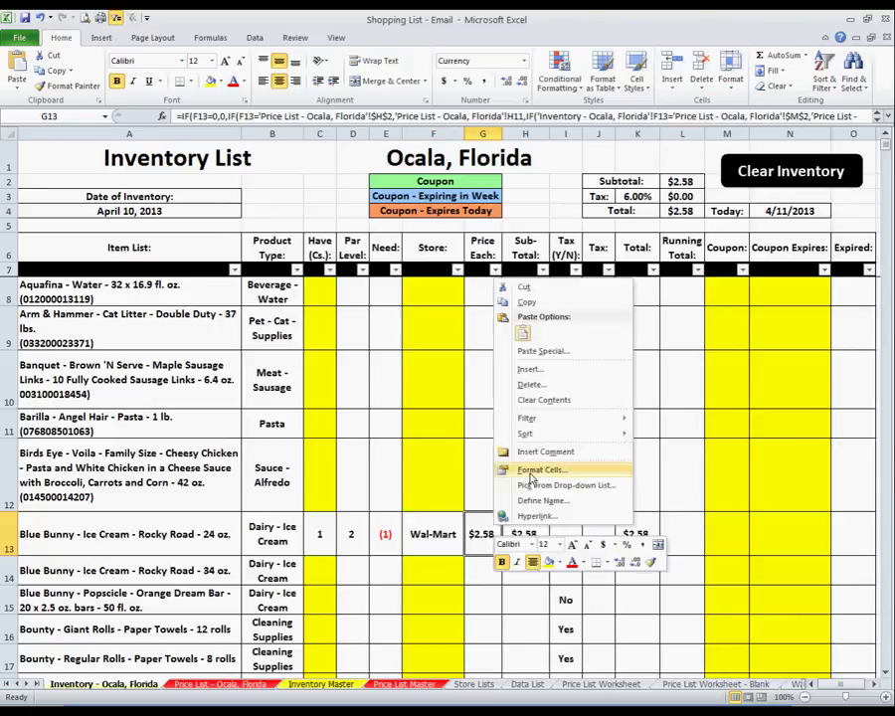
{"action": "right_click", "coordinate": [250, 445]}
{"action": "left_click", "coordinate": [293, 620]}
{"action": "mouse_move", "coordinate": [405, 485]}
{"action": "left_mouse_down"}
{"action": "mouse_move", "coordinate": [448, 574]}
{"action": "mouse_move", "coordinate": [489, 594]}
{"action": "left_mouse_up"}
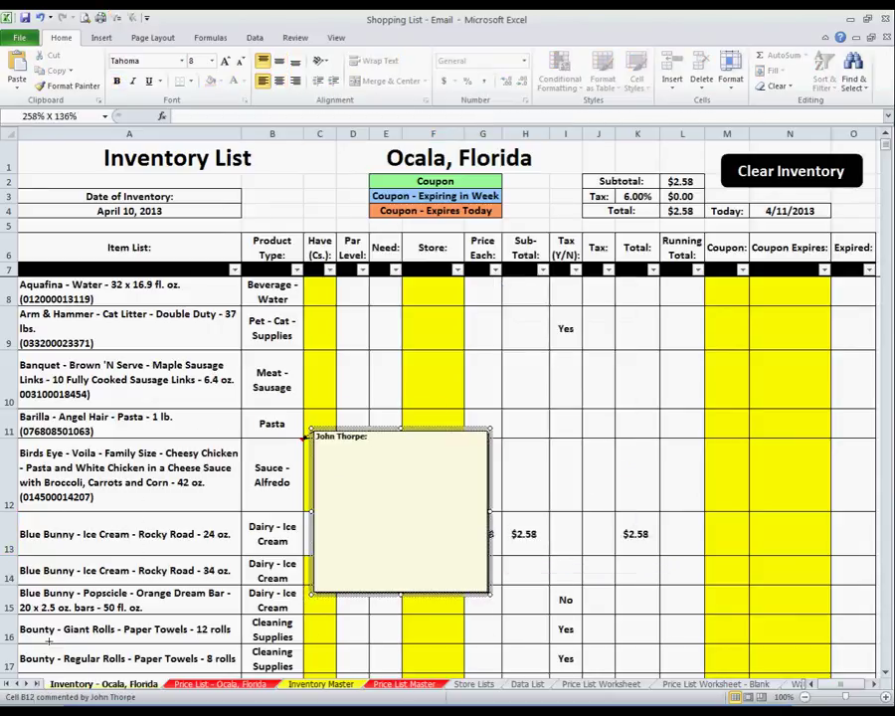
{"action": "left_click_drag", "start_coordinate": [48, 641], "coordinate": [37, 651]}
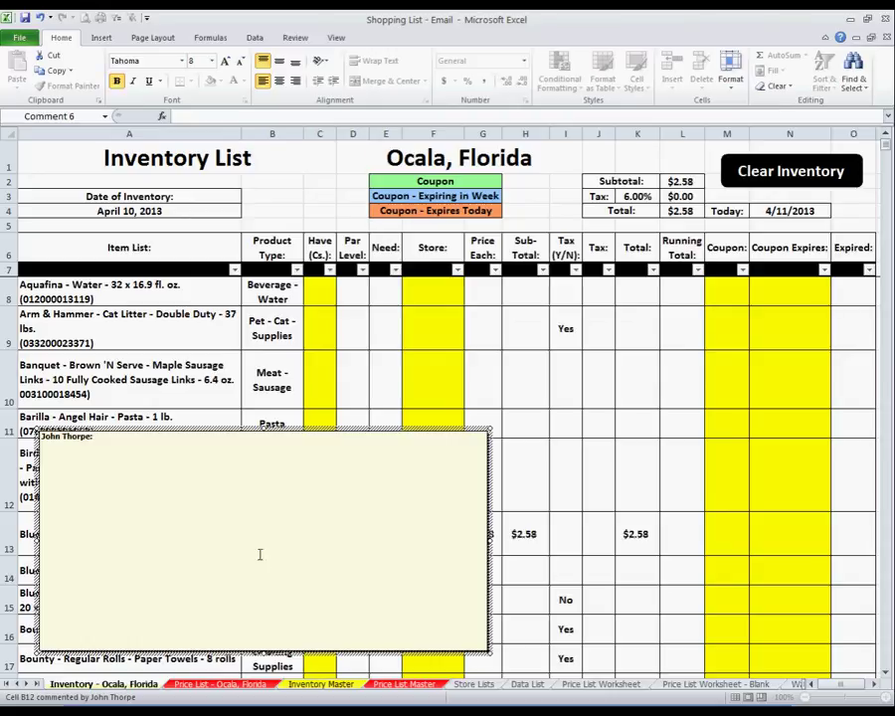
{"action": "type", "text": "Asyou see in this ex"}
{"action": "type", "text": "ample Walmart"}
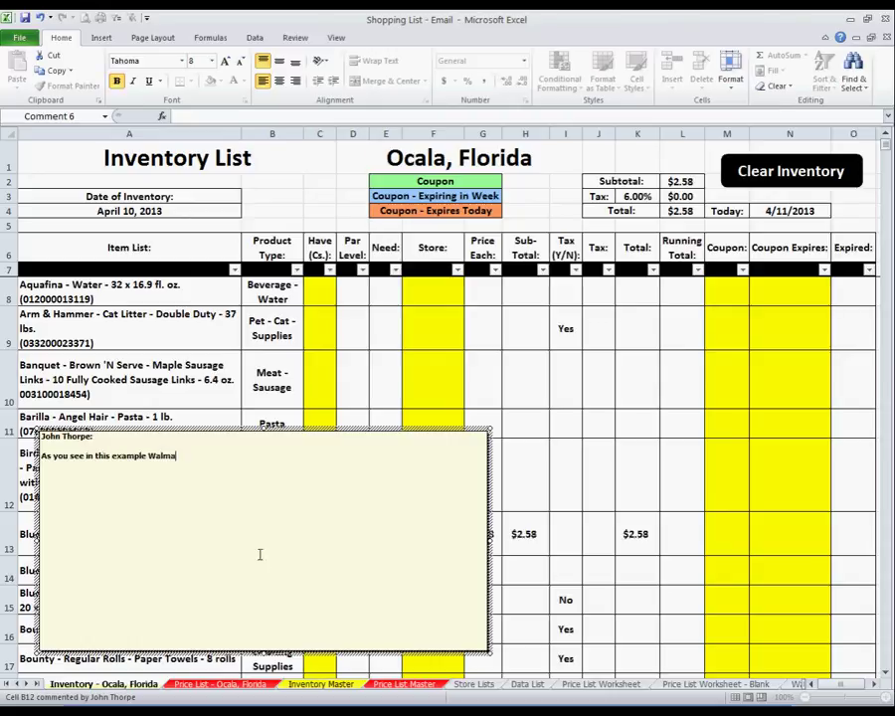
{"action": "type", "text": " has the cheapest price"}
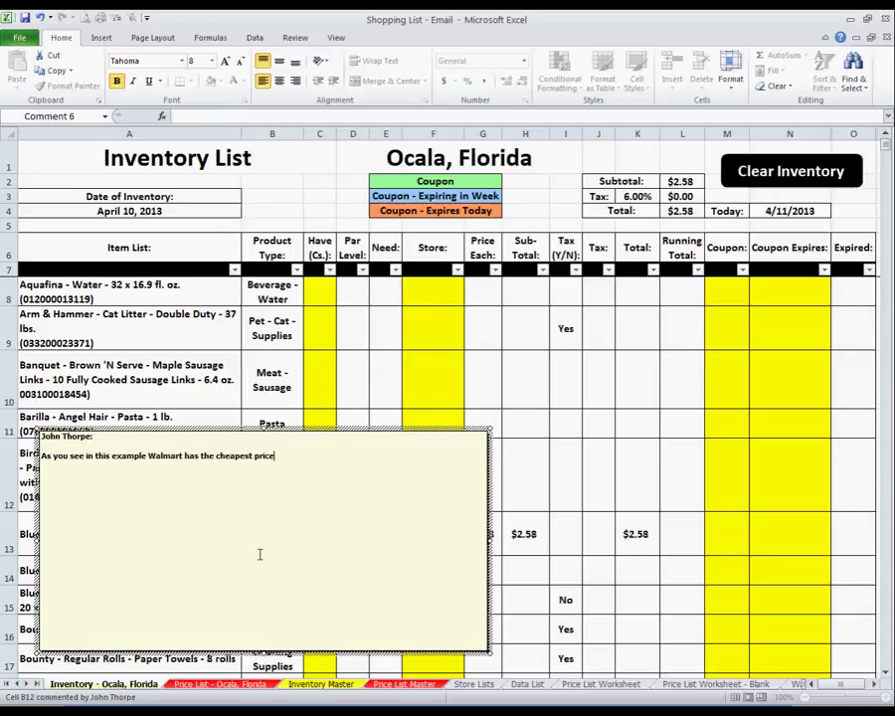
{"action": "type", "text": " (not that I'm partia"}
{"action": "type", "text": "l to Walmart"}
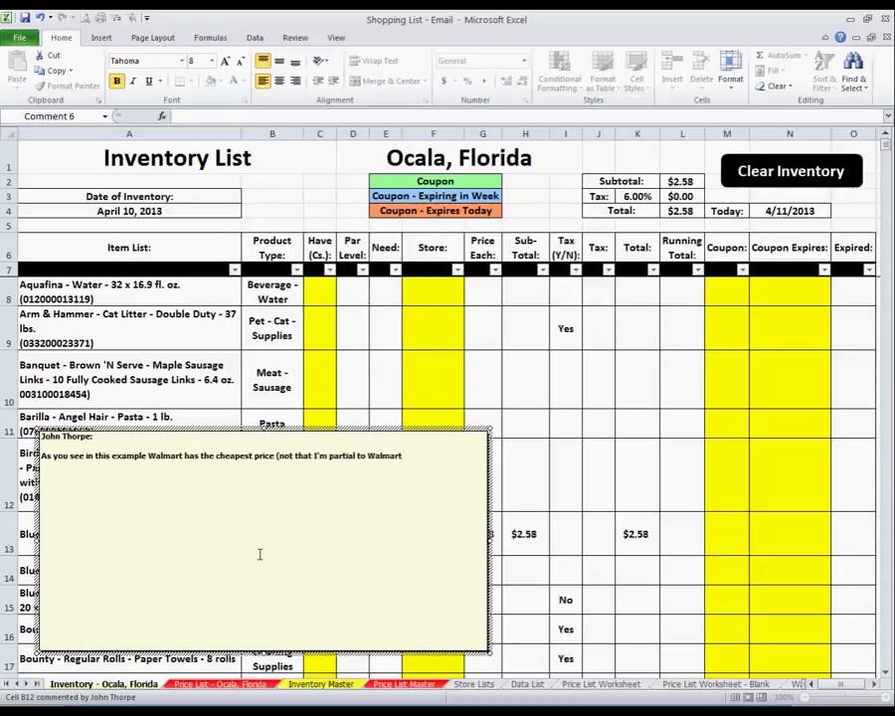
{"action": "type", "text": "... just using "}
{"action": "type", "text": "this as an example"}
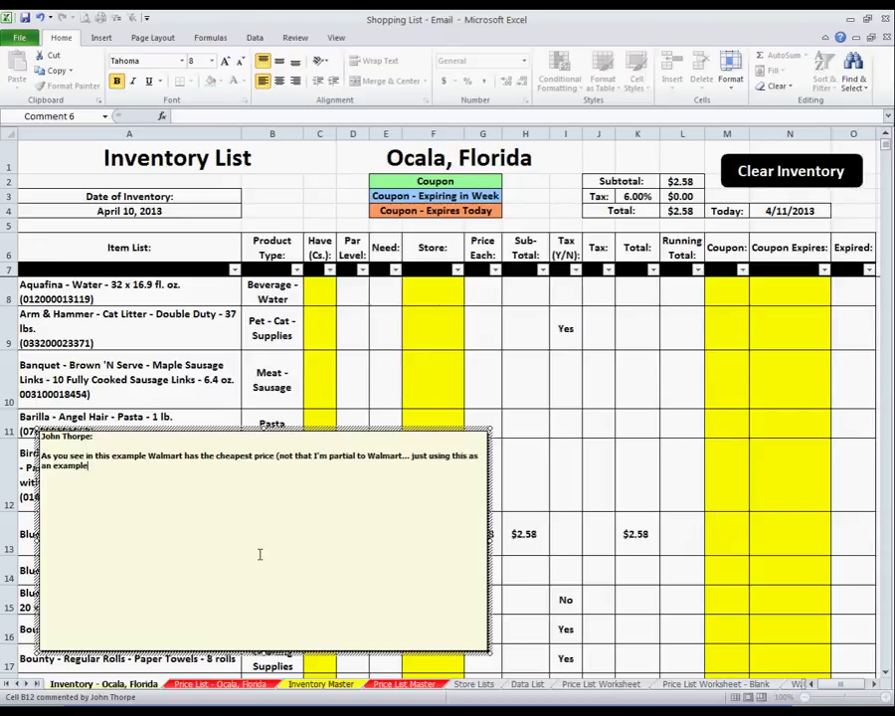
{"action": "type", "text": ")...."}
{"action": "key", "text": "Return"}
{"action": "key", "text": "Return"}
{"action": "type", "text": "You may als"}
{"action": "type", "text": "o noticed "}
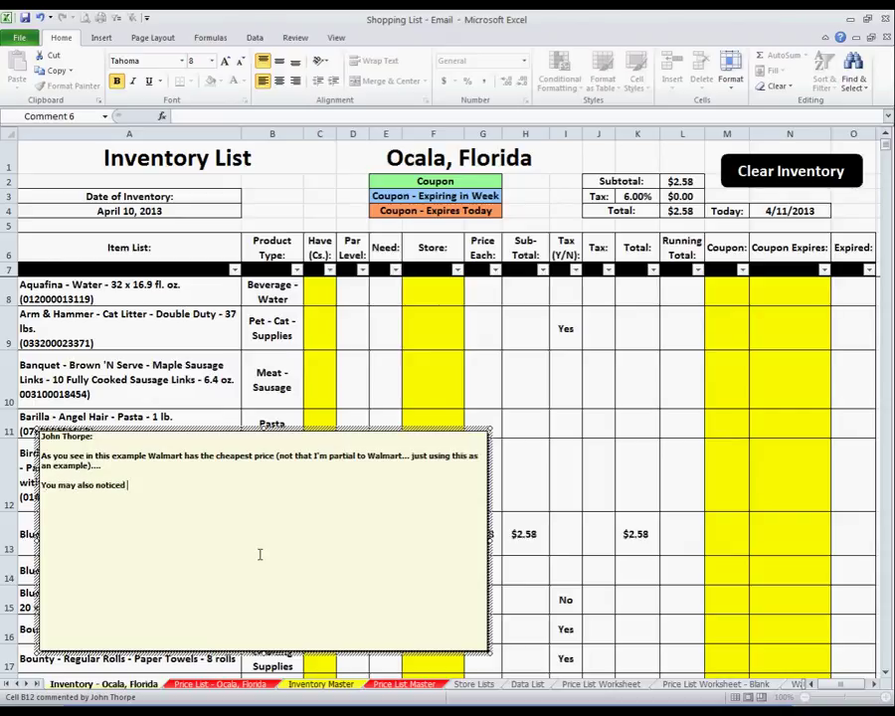
{"action": "type", "text": "that there is a tax"}
{"action": "type", "text": " column"}
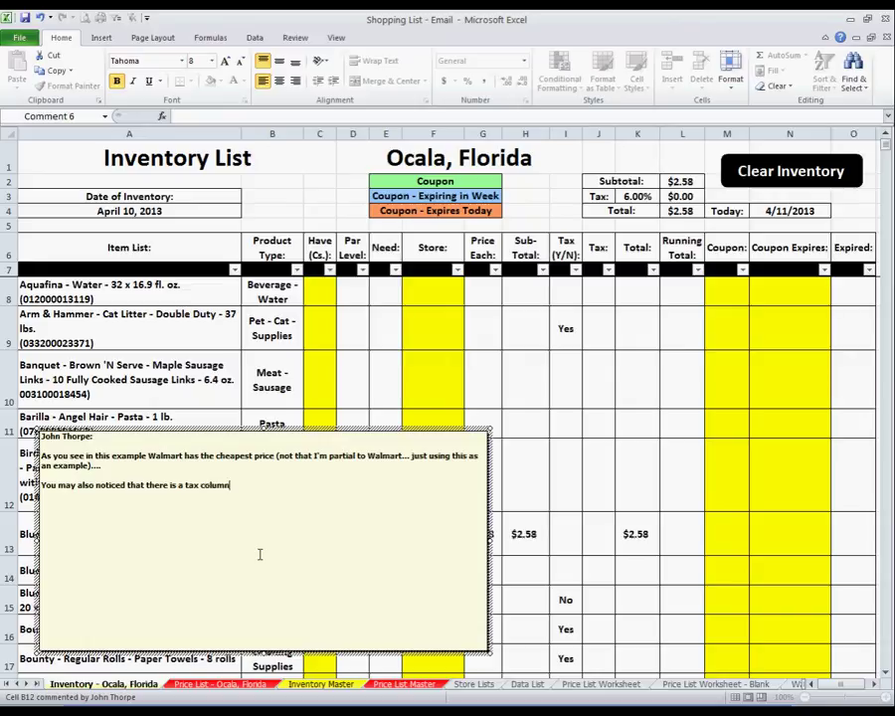
{"action": "type", "text": "... I'll show you what h"}
{"action": "type", "text": "appens when you put"}
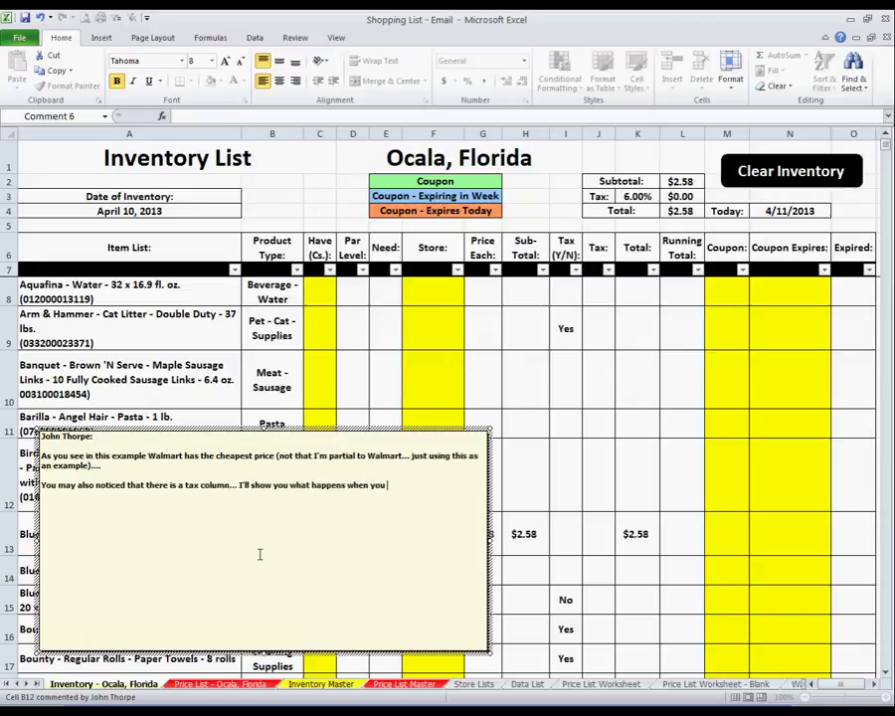
{"action": "type", "text": " in that the "}
{"action": "type", "text": "item is taxed"}
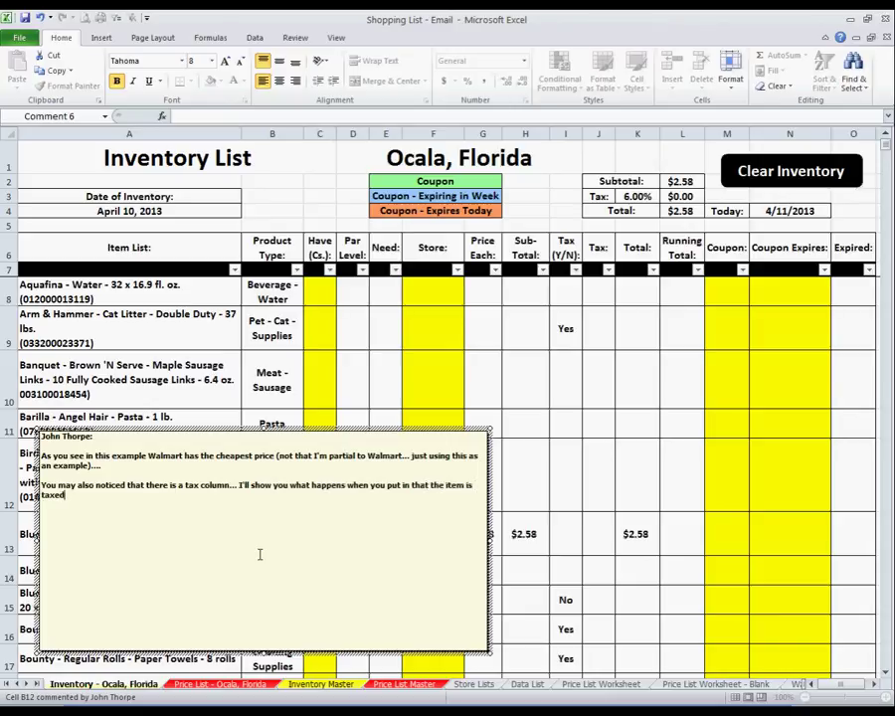
{"action": "type", "text": "...."}
{"action": "key", "text": "Return"}
{"action": "key", "text": "Return"}
{"action": "type", "text": "Right now it show"}
{"action": "type", "text": "s that it isn'"}
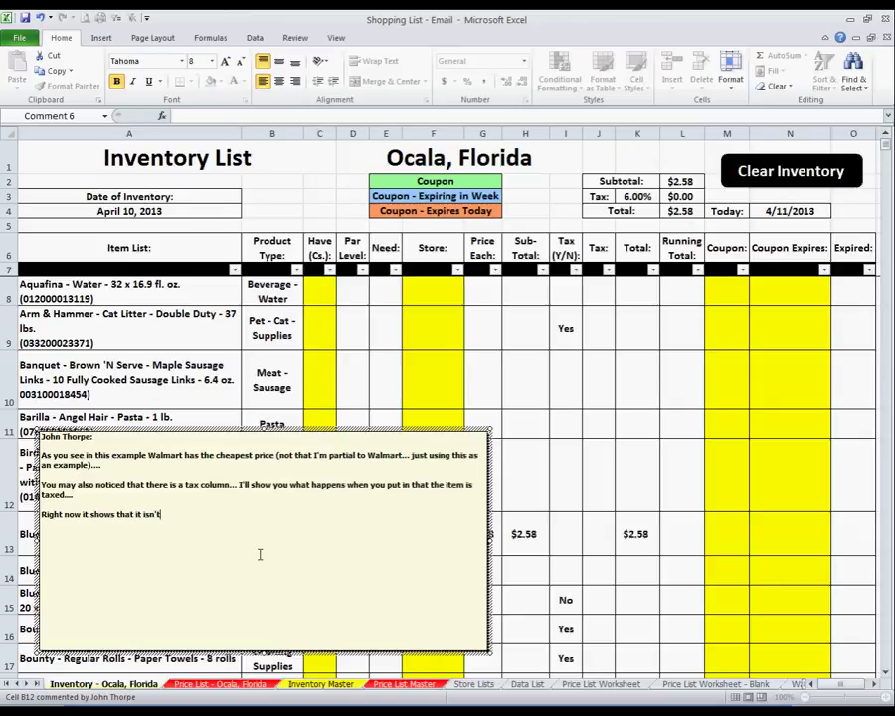
{"action": "type", "text": "t taxed... but i"}
{"action": "type", "text": "f you tell it that it is taxe"}
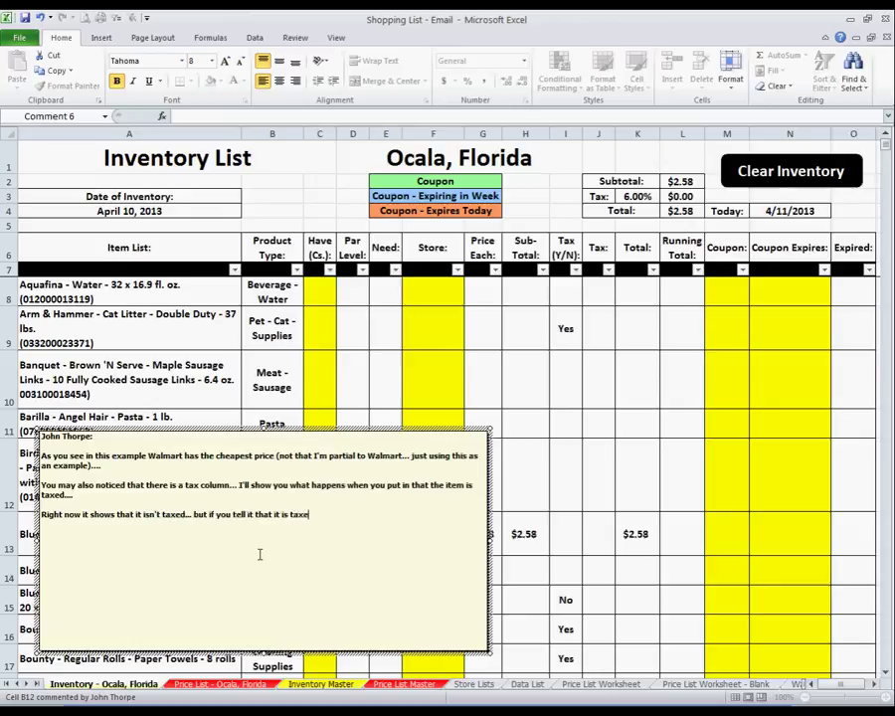
{"action": "type", "text": "d item on the Price List t"}
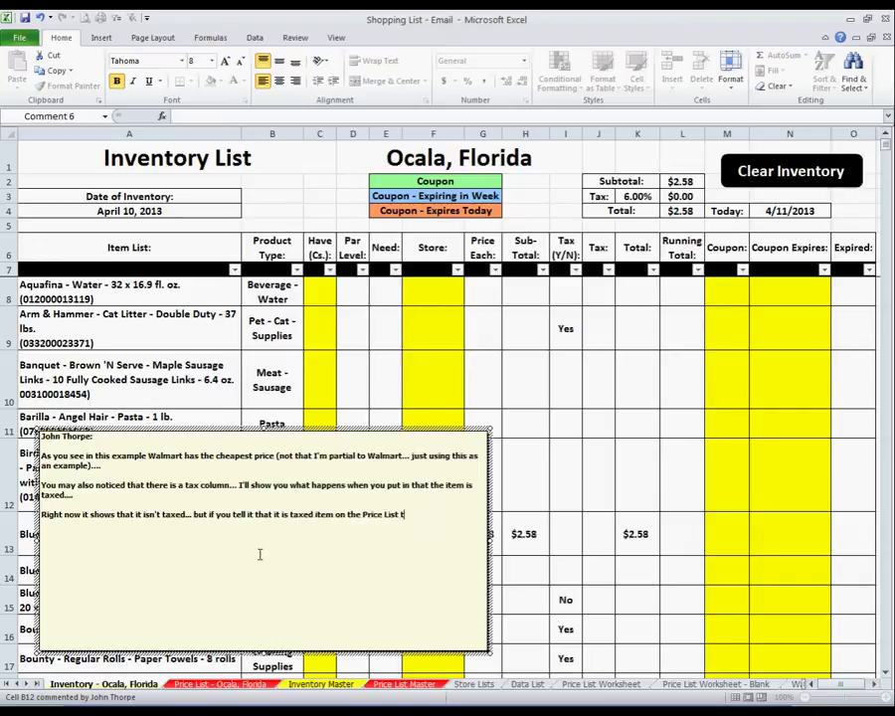
{"action": "type", "text": "heet... it'"}
{"action": "type", "text": "ll automatical"}
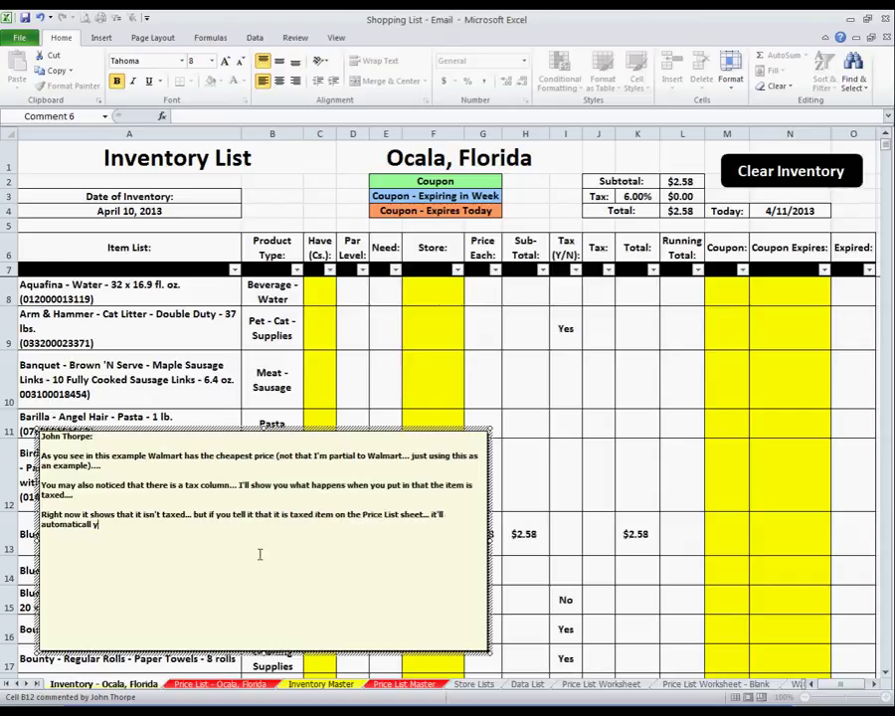
{"action": "type", "text": "ly figure in"}
{"action": "type", "text": " the tax...."}
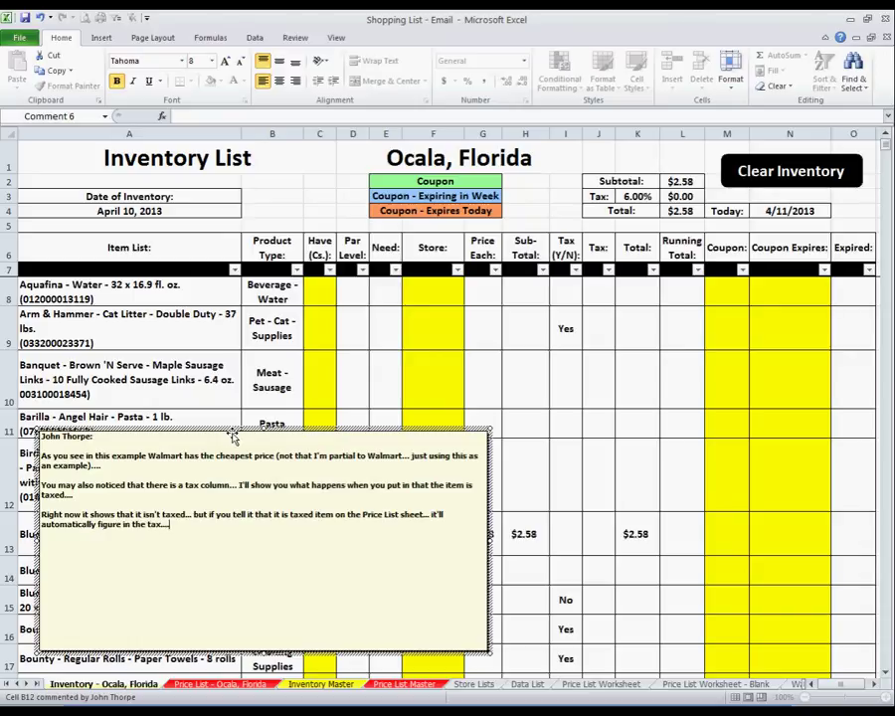
{"action": "mouse_move", "coordinate": [232, 431]}
{"action": "left_mouse_down"}
{"action": "mouse_move", "coordinate": [278, 460]}
{"action": "mouse_move", "coordinate": [527, 509]}
{"action": "left_mouse_up"}
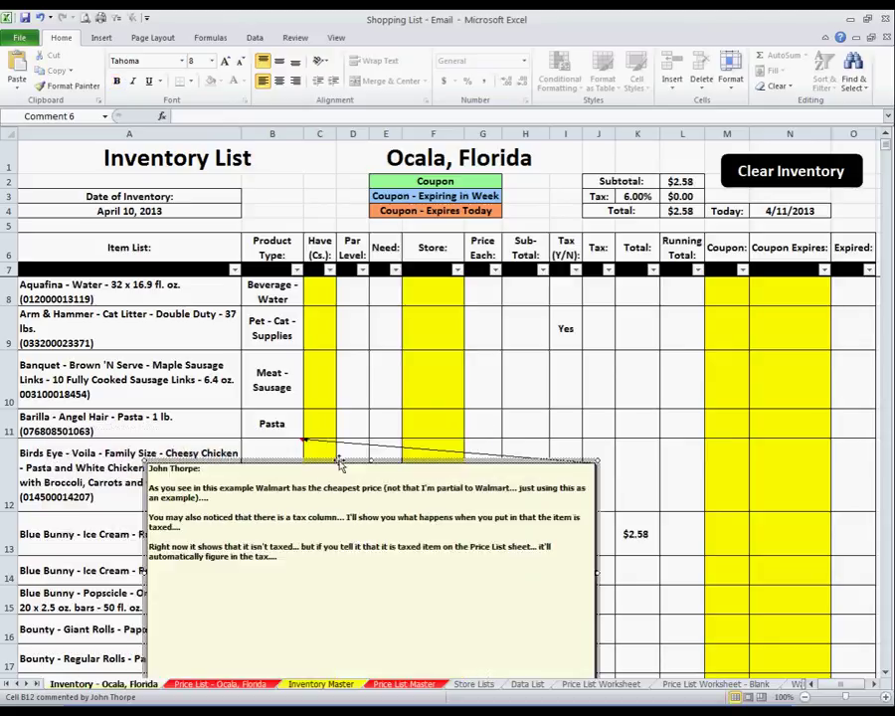
Delete B12's comment and review the Rocky Road tax cells in row 13.
{"action": "right_click", "coordinate": [297, 459]}
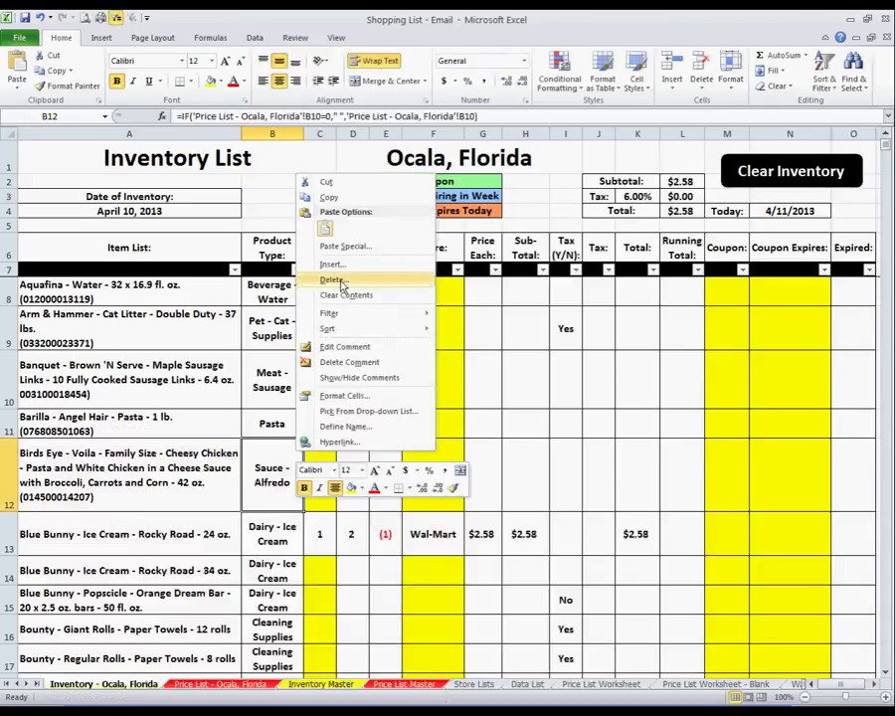
{"action": "left_click", "coordinate": [346, 363]}
{"action": "mouse_move", "coordinate": [578, 534]}
{"action": "left_mouse_down"}
{"action": "mouse_move", "coordinate": [588, 538]}
{"action": "mouse_move", "coordinate": [585, 253]}
{"action": "left_mouse_up"}
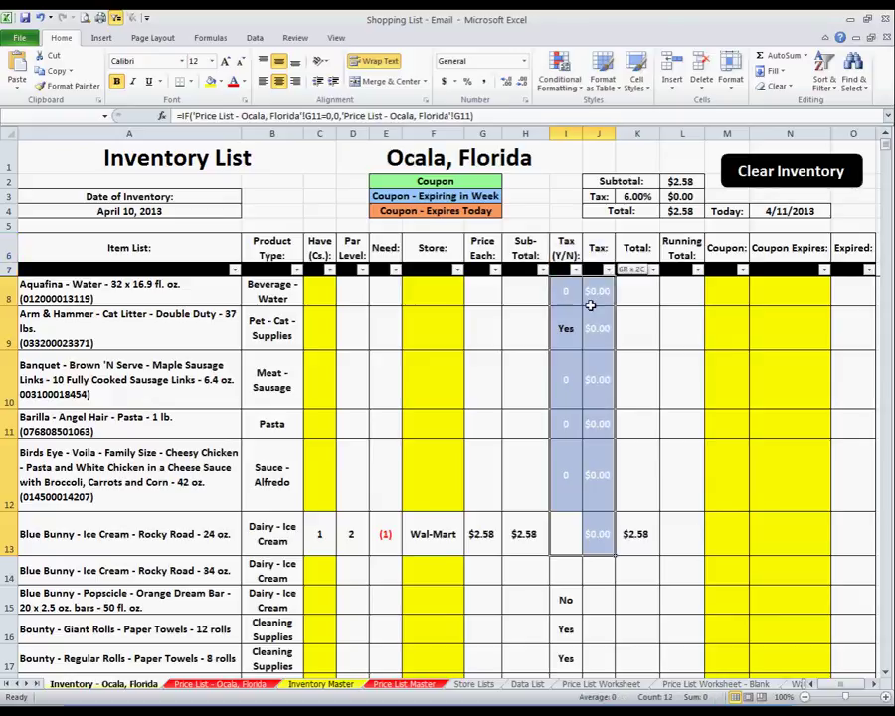
{"action": "left_click_drag", "start_coordinate": [585, 253], "coordinate": [565, 534]}
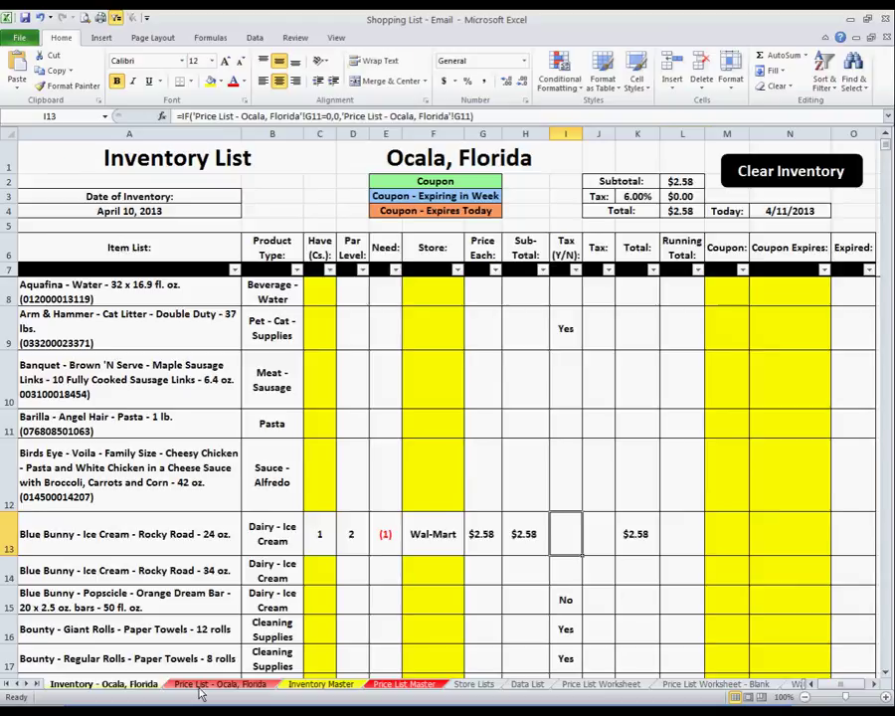
On the Price List sheet, set Rocky Road 24 oz's Taxable cell G11 to Yes.
{"action": "left_click", "coordinate": [233, 684]}
{"action": "mouse_move", "coordinate": [135, 500]}
{"action": "left_mouse_down"}
{"action": "mouse_move", "coordinate": [575, 512]}
{"action": "mouse_move", "coordinate": [502, 508]}
{"action": "left_mouse_up"}
{"action": "left_click", "coordinate": [494, 505]}
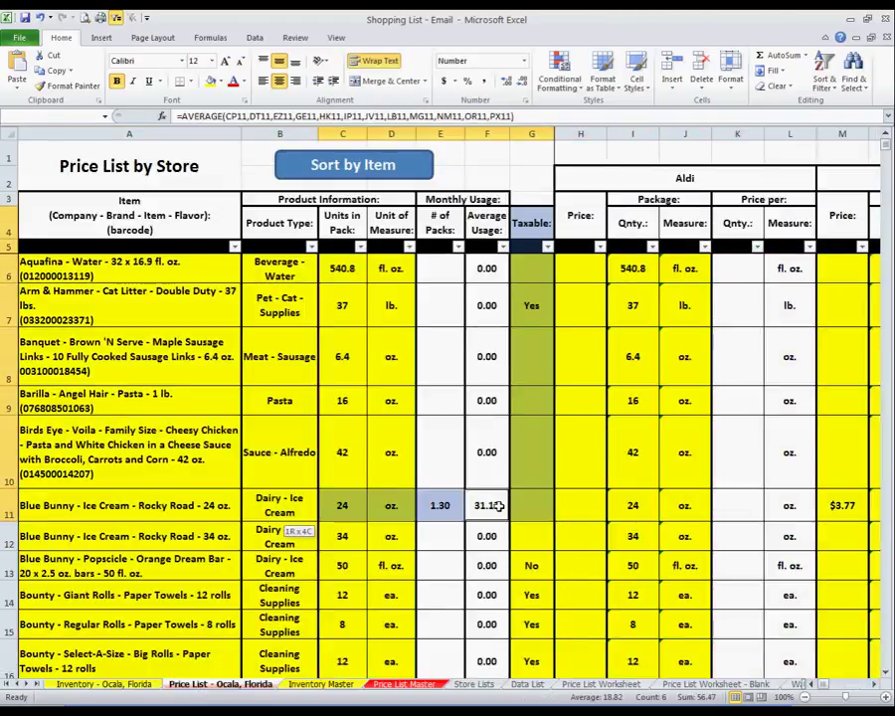
{"action": "left_click", "coordinate": [527, 507]}
{"action": "left_click", "coordinate": [560, 514]}
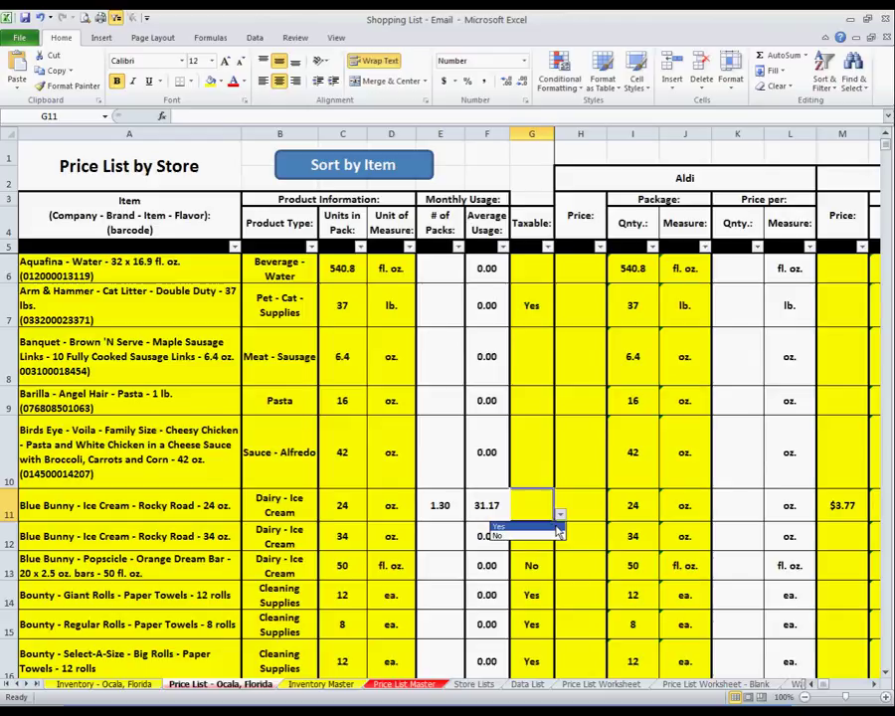
{"action": "left_click", "coordinate": [554, 526]}
{"action": "key", "text": "ctrl+Page_Up"}
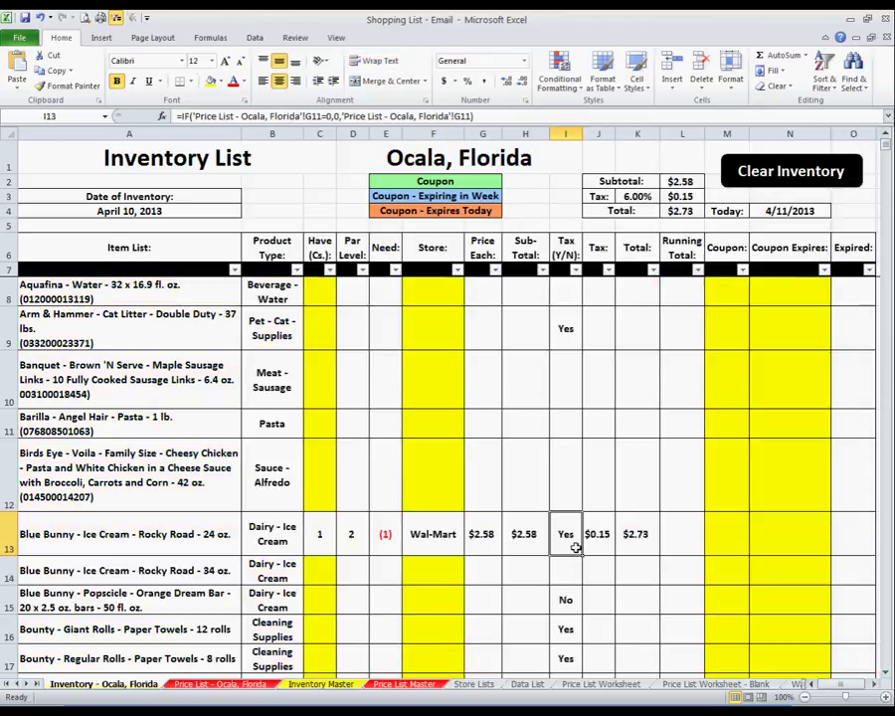
Insert a comment on total cell K13, now showing $0.15 tax and a $2.73 total.
{"action": "mouse_move", "coordinate": [574, 542]}
{"action": "left_mouse_down"}
{"action": "mouse_move", "coordinate": [589, 546]}
{"action": "mouse_move", "coordinate": [591, 313]}
{"action": "mouse_move", "coordinate": [588, 378]}
{"action": "left_mouse_up"}
{"action": "left_click", "coordinate": [631, 537]}
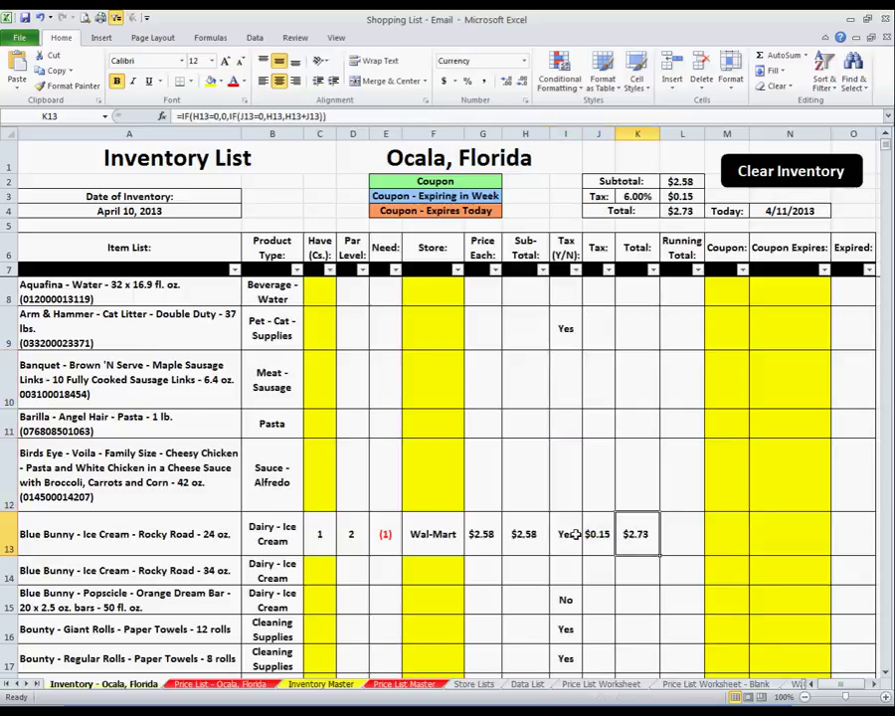
{"action": "right_click", "coordinate": [636, 535]}
{"action": "left_click", "coordinate": [676, 461]}
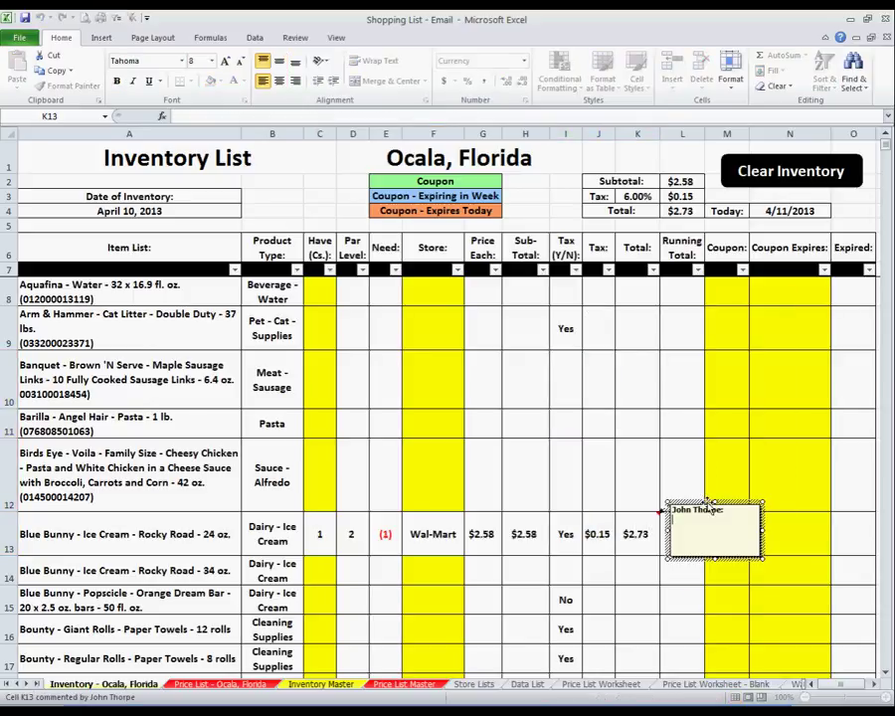
Write K13's comment: total exceeds Sub-Total because tax is added; rate 6%, changing to 6.5%.
{"action": "left_click_drag", "start_coordinate": [700, 507], "coordinate": [762, 442]}
{"action": "left_click_drag", "start_coordinate": [819, 493], "coordinate": [873, 663]}
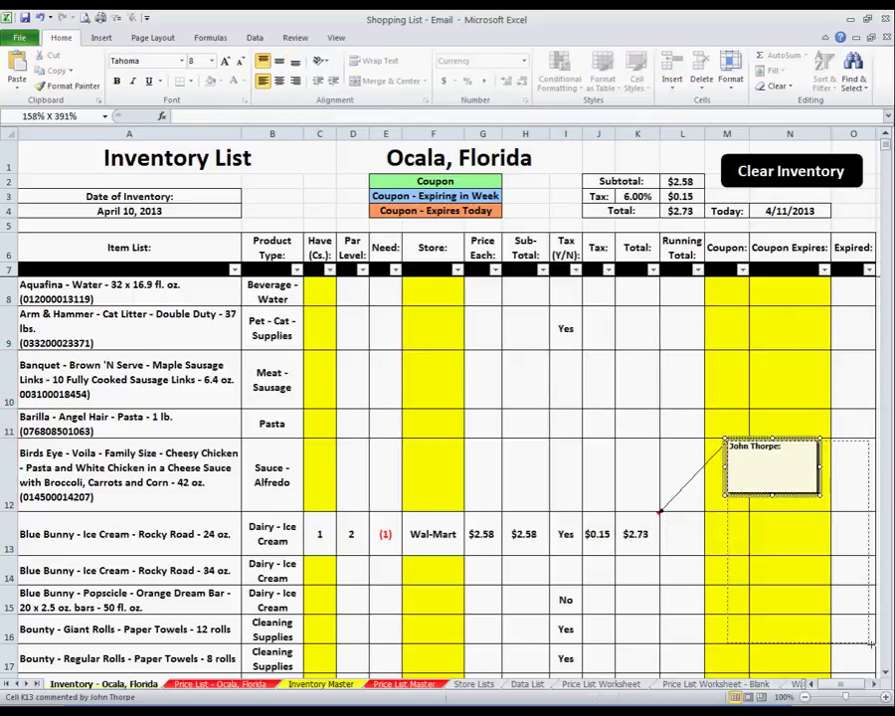
{"action": "left_click_drag", "start_coordinate": [723, 663], "coordinate": [683, 676]}
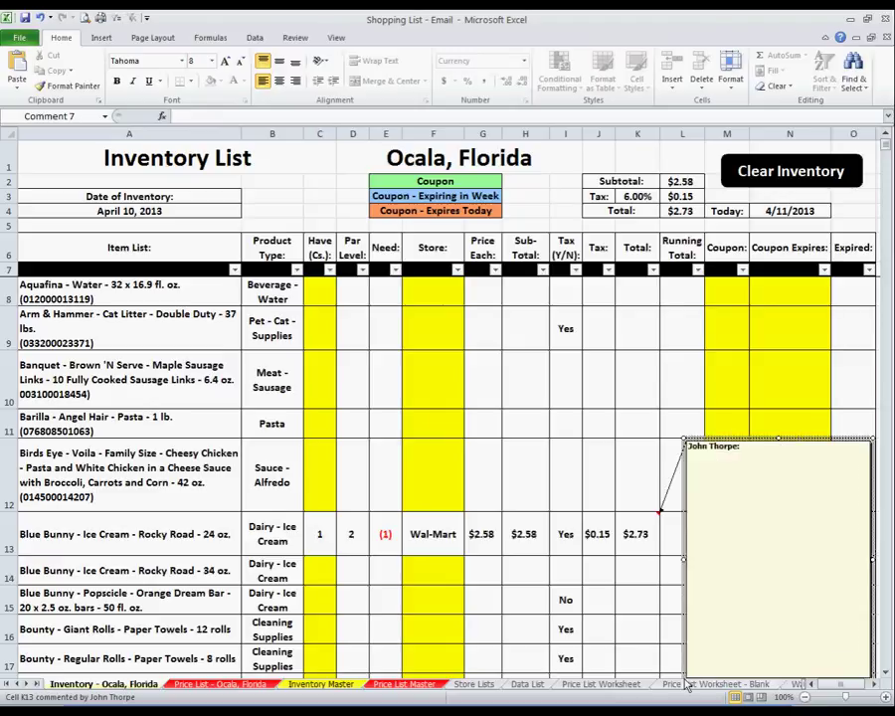
{"action": "key", "text": "ctrl+b"}
{"action": "type", "text": "Notic"}
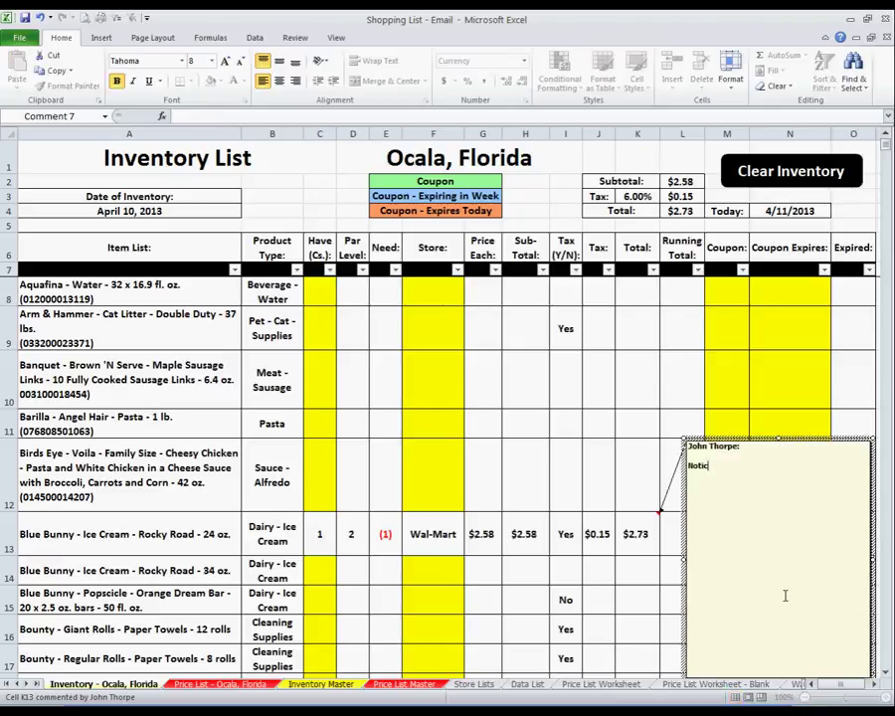
{"action": "type", "text": "e how the total is more than"}
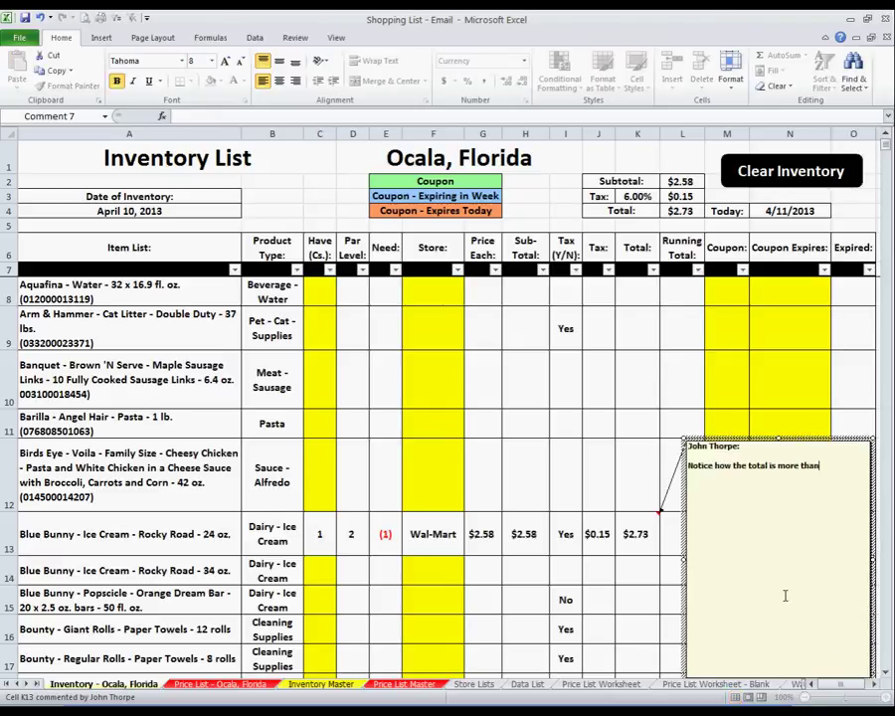
{"action": "type", "text": " the Sub-"}
{"action": "type", "text": "Total??"}
{"action": "type", "text": " THi"}
{"action": "key", "text": "BackSpace"}
{"action": "key", "text": "BackSpace"}
{"action": "key", "text": "BackSpace"}
{"action": "type", "text": "his is b"}
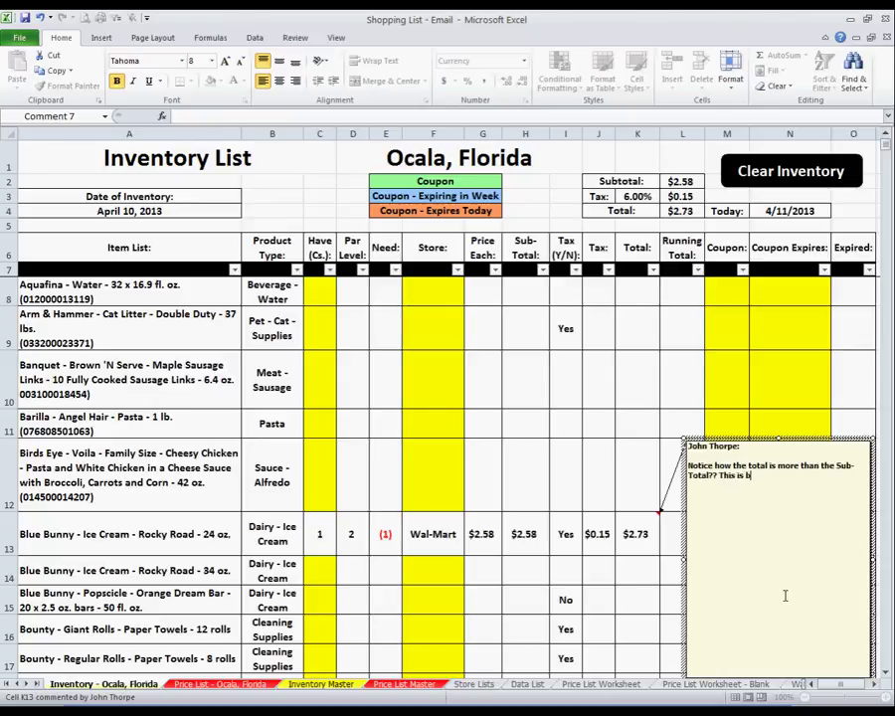
{"action": "type", "text": "ecause the tax is a"}
{"action": "type", "text": "dded into the"}
{"action": "type", "text": " price...."}
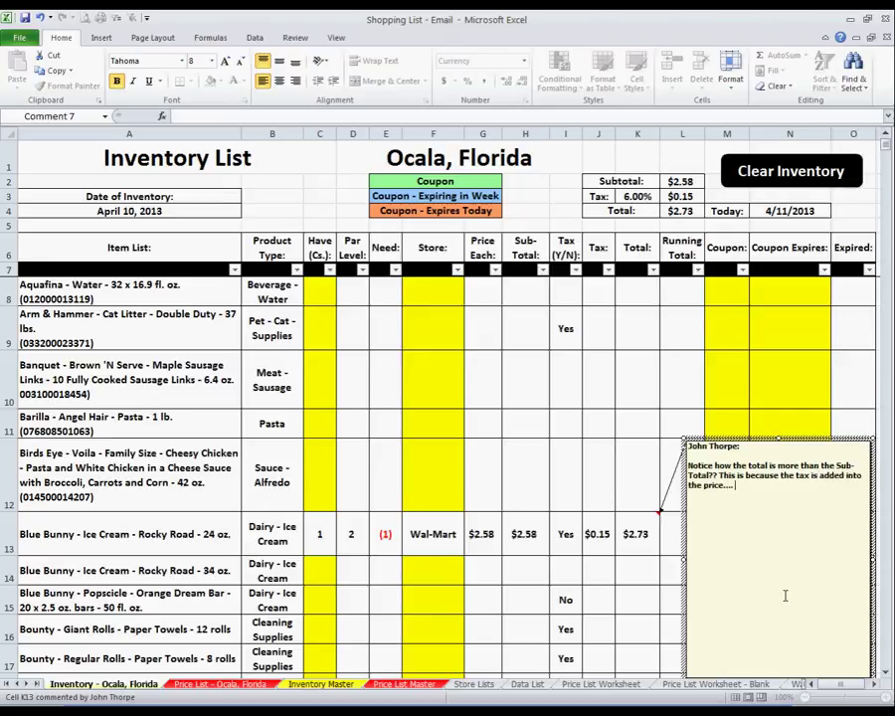
{"action": "key", "text": "Return"}
{"action": "key", "text": "Return"}
{"action": "type", "text": "For this example,"}
{"action": "type", "text": " the sa"}
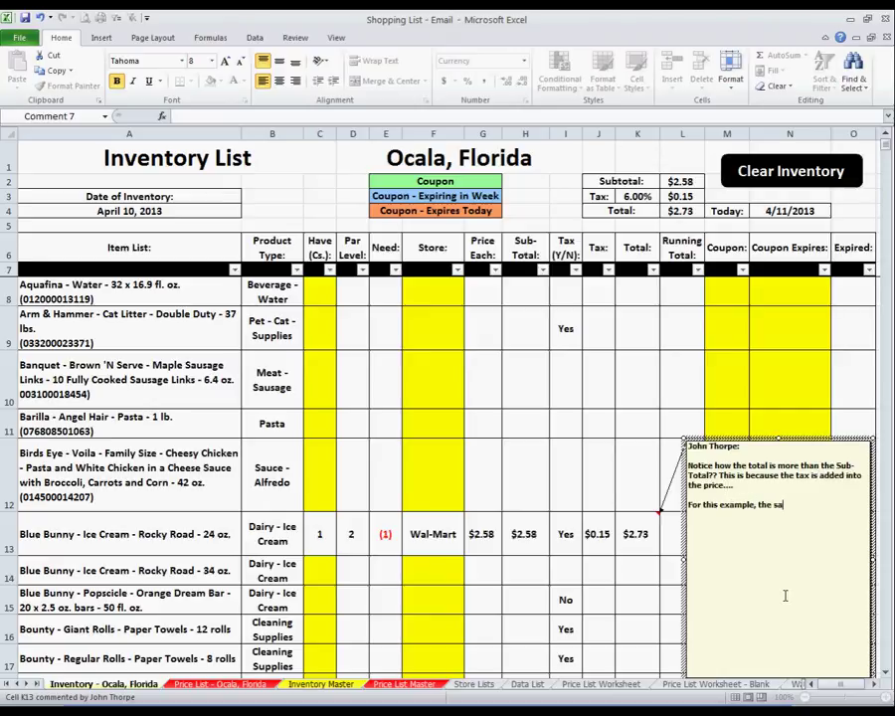
{"action": "type", "text": "les"}
{"action": "type", "text": "ax ("}
{"action": "type", "text": "%"}
{"action": "key", "text": "Return"}
{"action": "type", "text": "Now I'll"}
{"action": "type", "text": " change it to "}
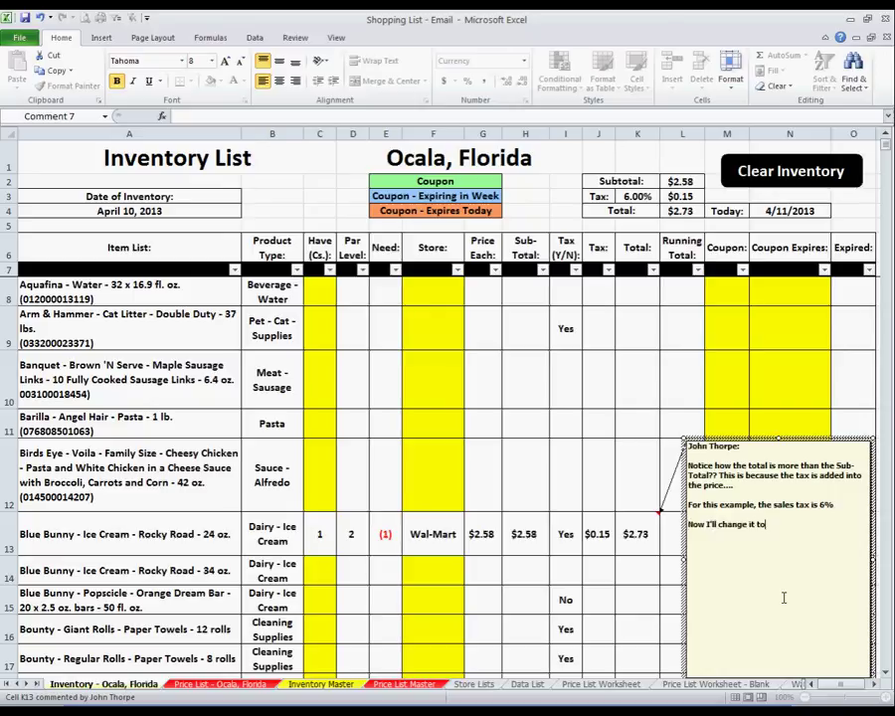
{"action": "type", "text": "say "}
{"action": "type", "text": "it is now a 6.5"}
{"action": "type", "text": "% sales tax...."}
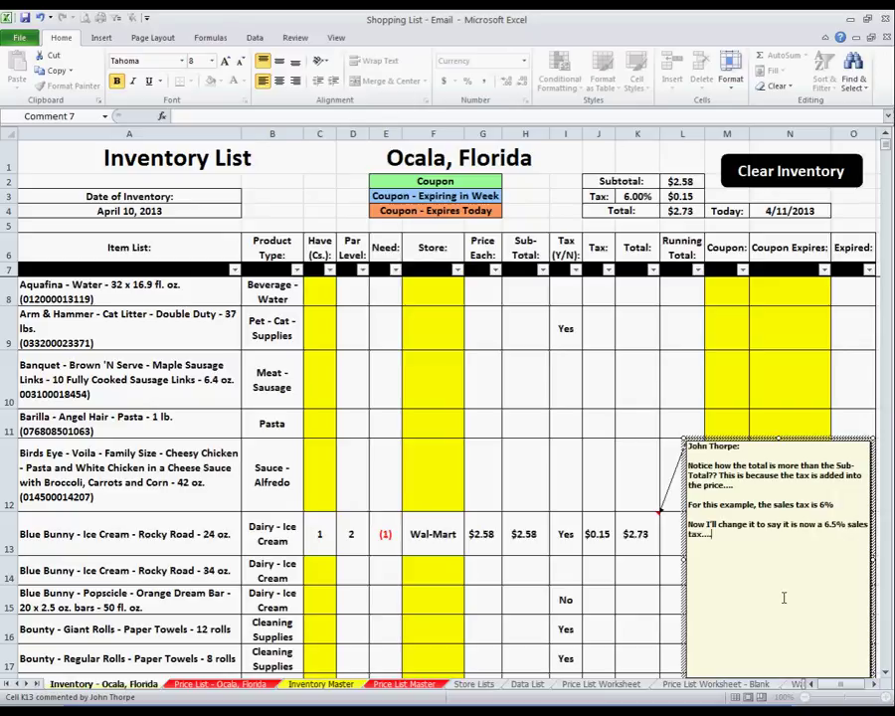
Delete K13's comment and set the tax rate in K3 to 6.5%, making the total $2.75.
{"action": "right_click", "coordinate": [643, 534]}
{"action": "left_click", "coordinate": [696, 387]}
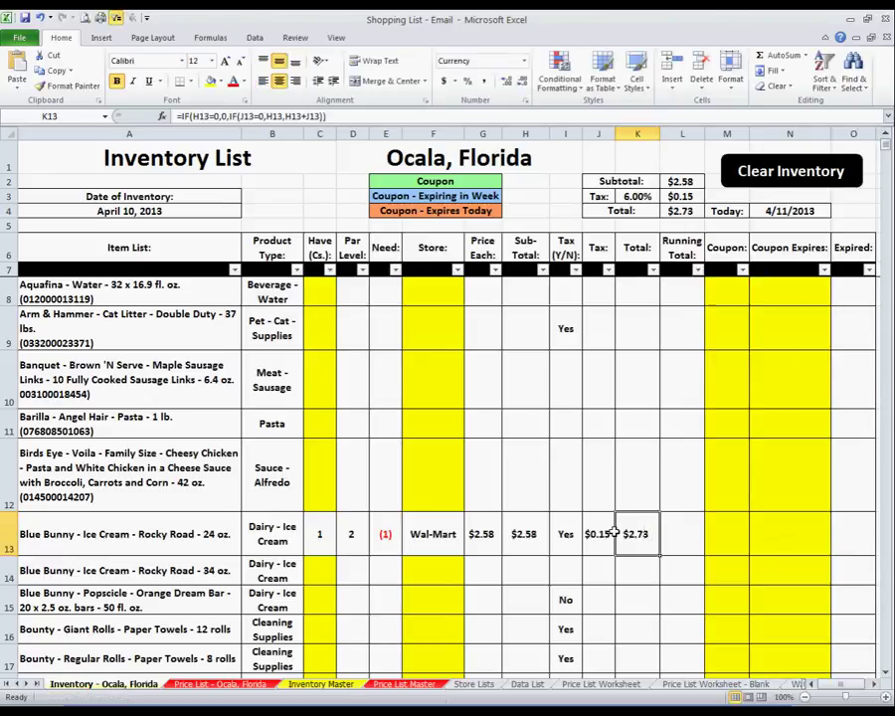
{"action": "left_click", "coordinate": [651, 197]}
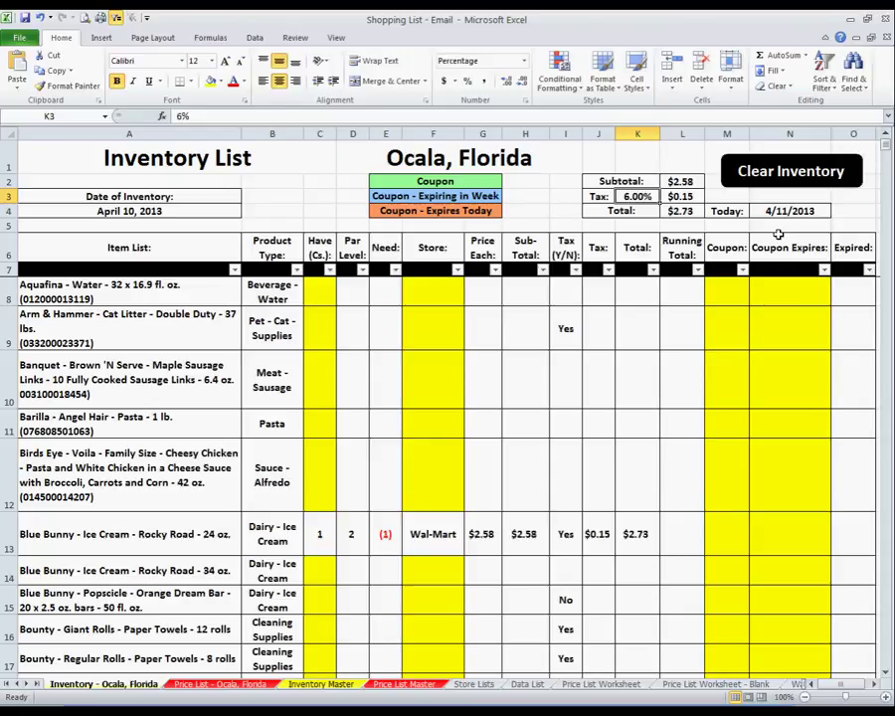
{"action": "type", "text": "6.5"}
{"action": "key", "text": "Return"}
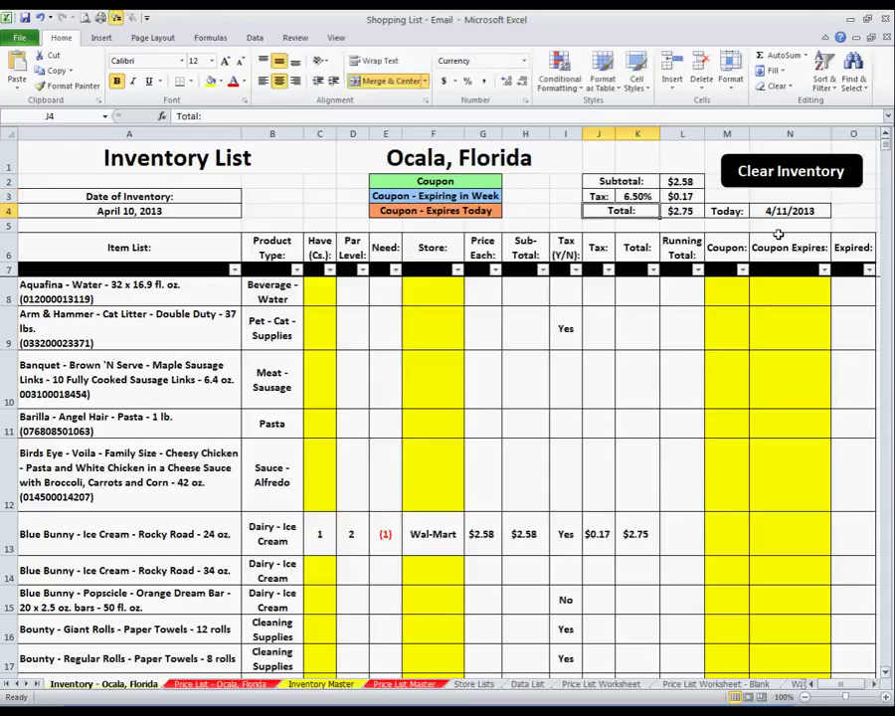
{"action": "left_click", "coordinate": [644, 539]}
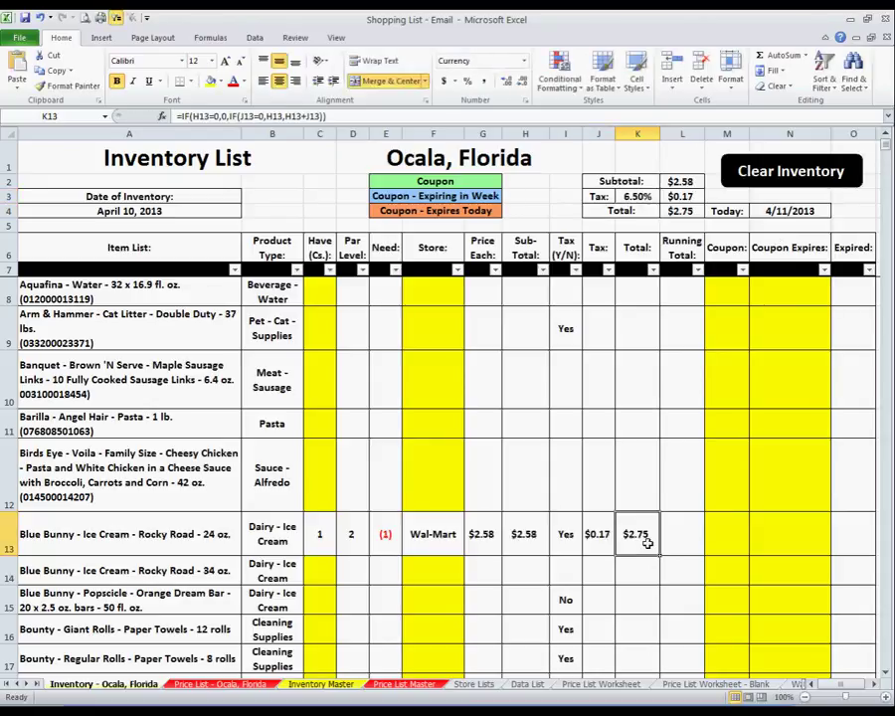
{"action": "right_click", "coordinate": [644, 539]}
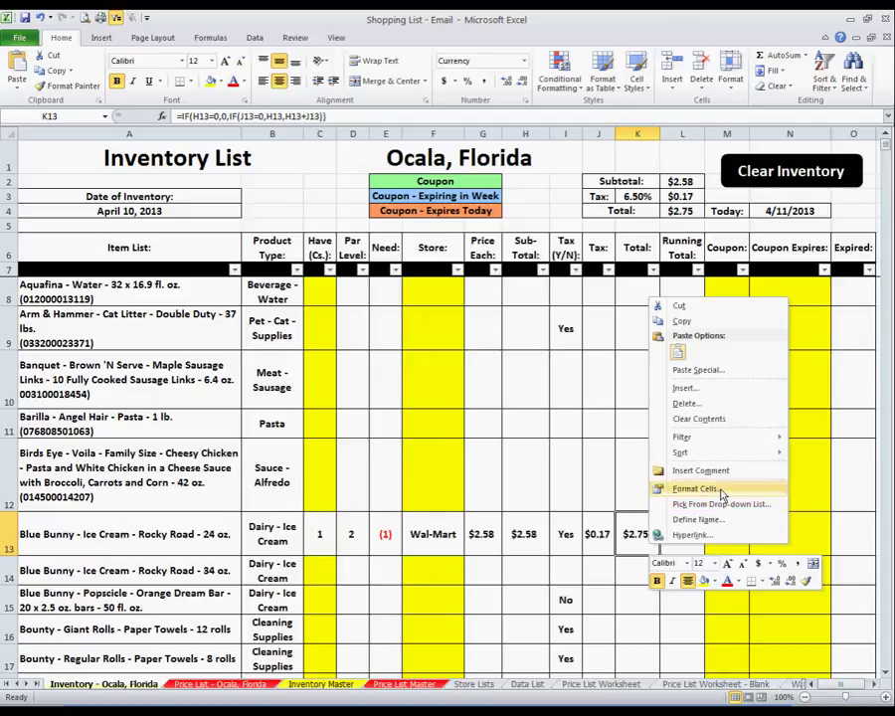
Add a comment to ice cream total K13 saying amounts adjust automatically to the new tax rate.
{"action": "left_click", "coordinate": [730, 470]}
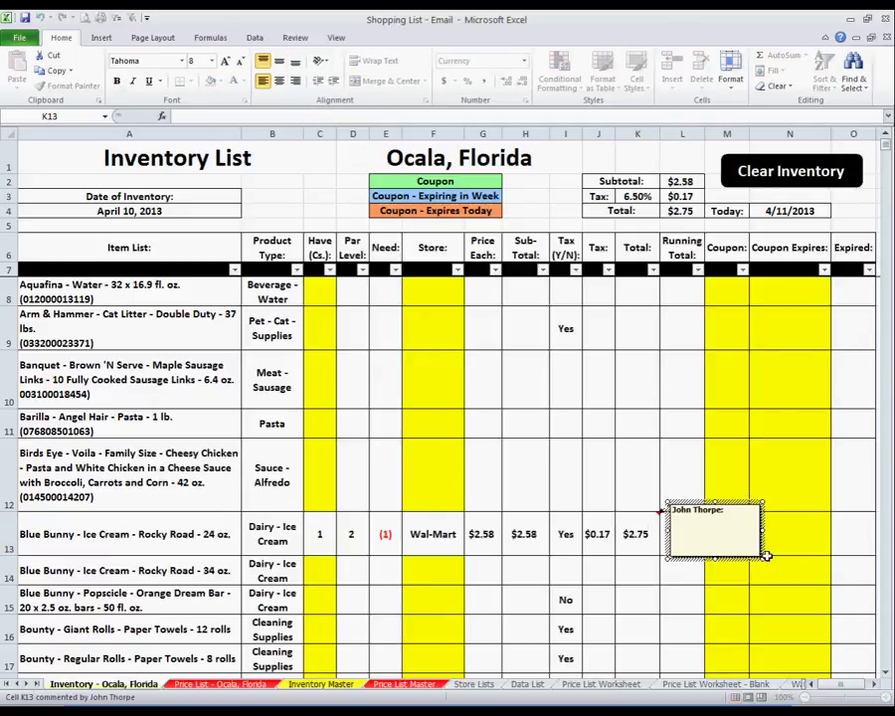
{"action": "left_click_drag", "start_coordinate": [763, 558], "coordinate": [844, 633]}
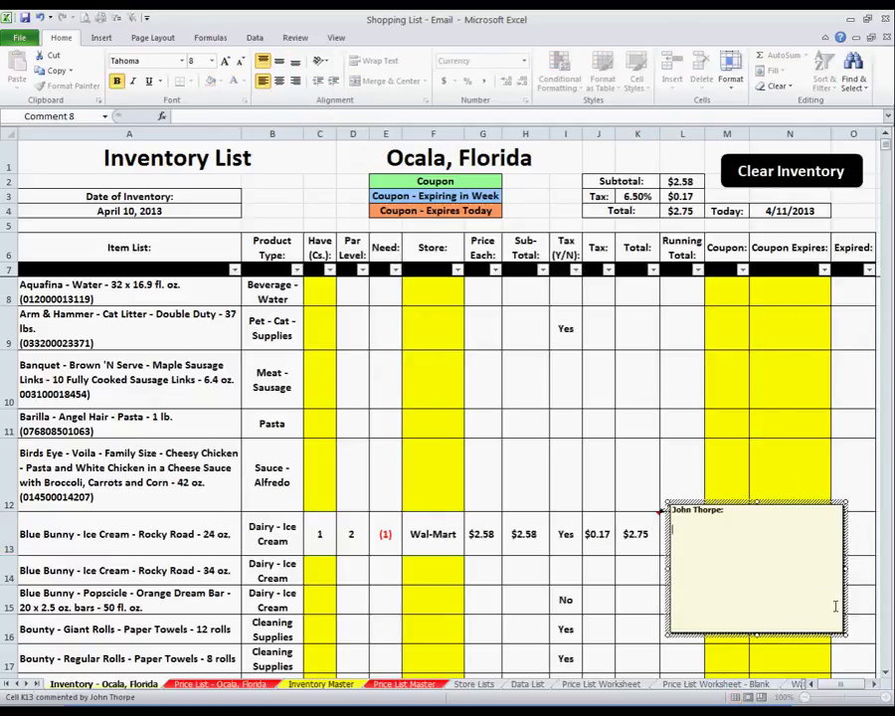
{"action": "type", "text": "The amounts will a"}
{"action": "type", "text": "utomatically "}
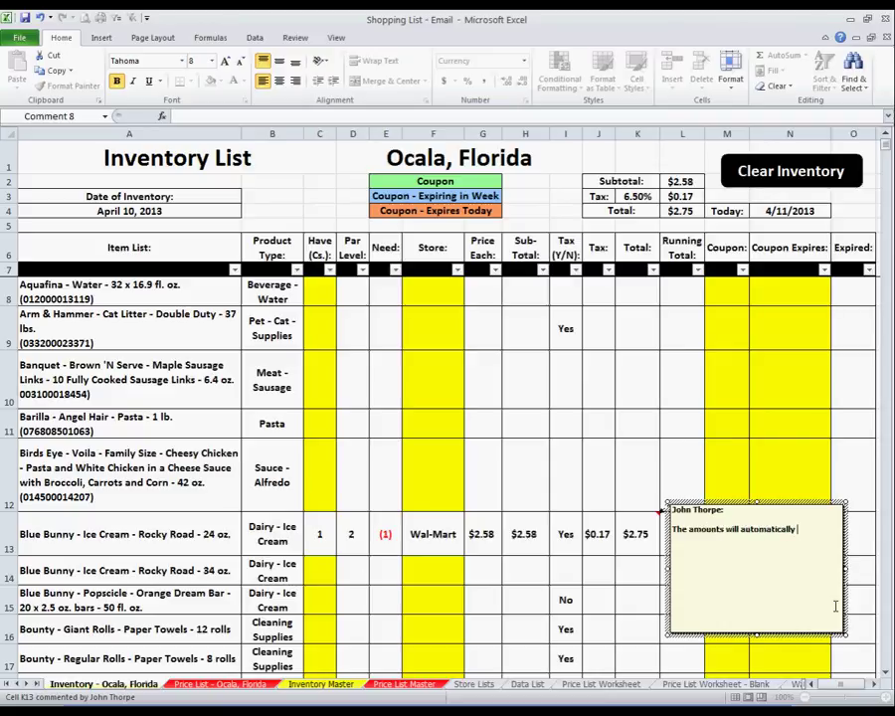
{"action": "type", "text": "adjust to the new in"}
{"action": "type", "text": "putted tax"}
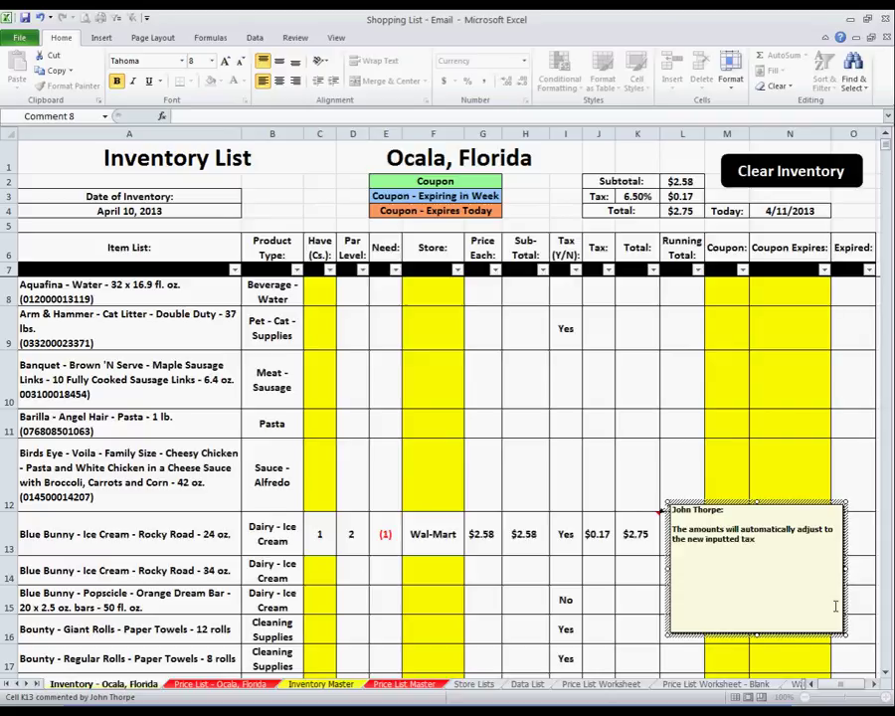
{"action": "type", "text": " rate..."}
{"action": "key", "text": "Return"}
{"action": "type", "text": "Now I'll change the a"}
{"action": "type", "text": "mount that I have "}
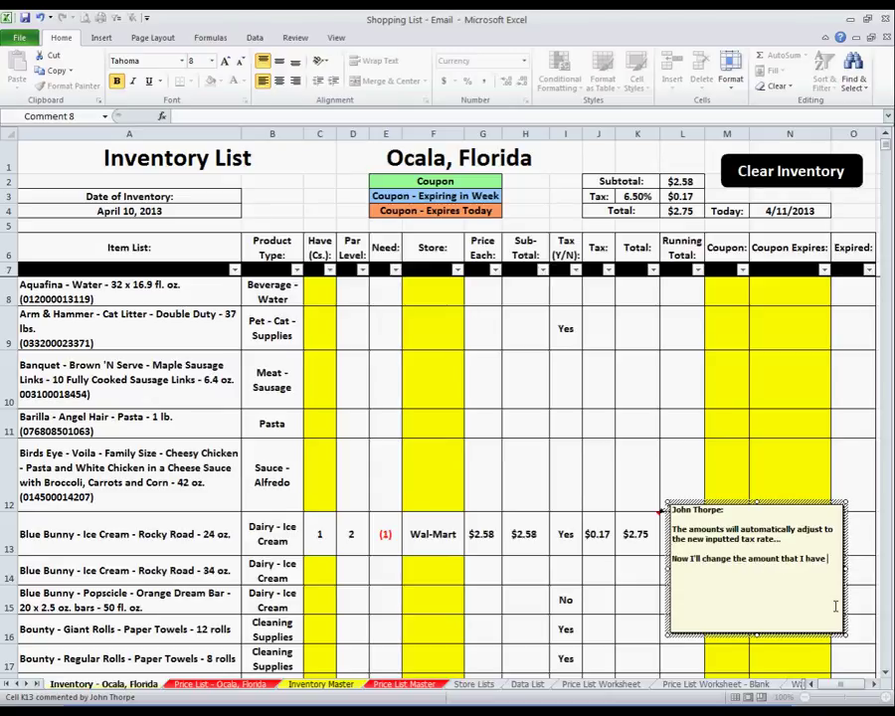
{"action": "type", "text": "on hand of the i"}
{"action": "type", "text": "ce cream and"}
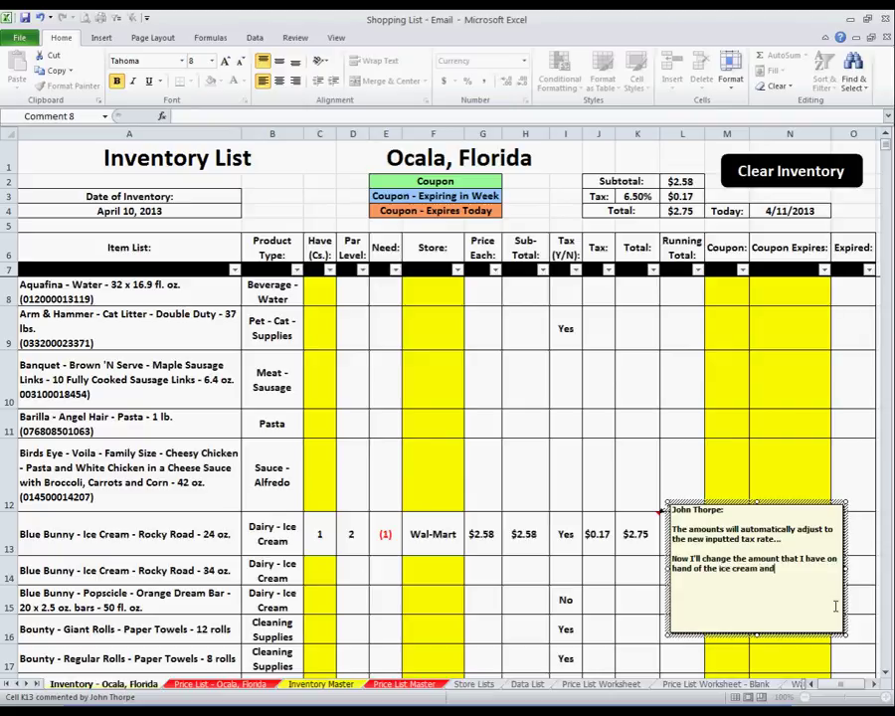
{"action": "type", "text": " add "}
{"action": "type", "text": "a few other items"}
{"action": "type", "text": " to show you the"}
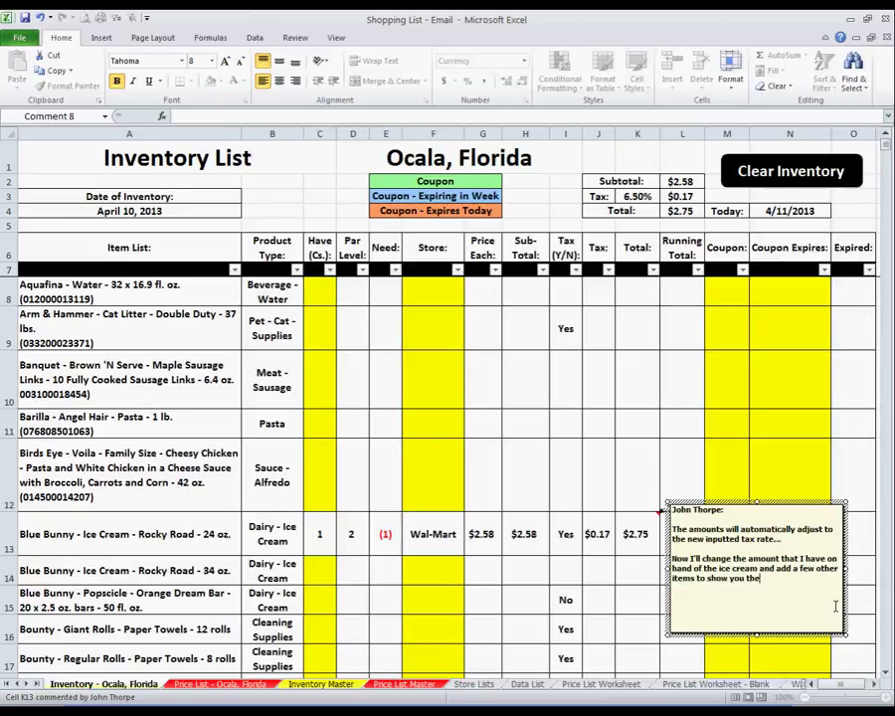
{"action": "type", "text": " running total"}
{"action": "type", "text": " at the top."}
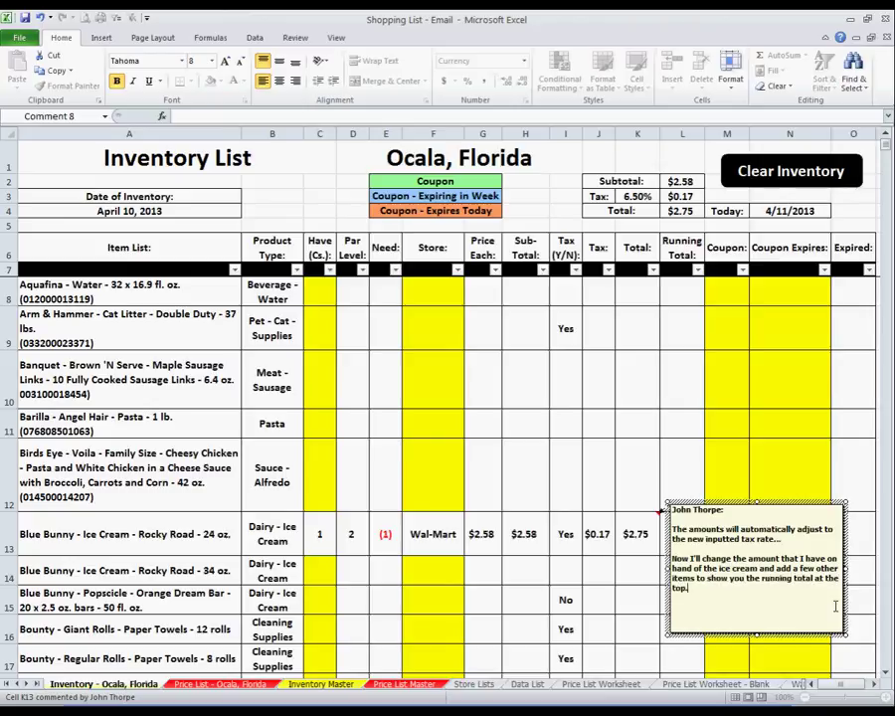
{"action": "type", "text": "..."}
{"action": "right_click", "coordinate": [639, 537]}
Hide the K13 comment and set the ice cream's on-hand quantity to 0.
{"action": "left_click", "coordinate": [701, 451]}
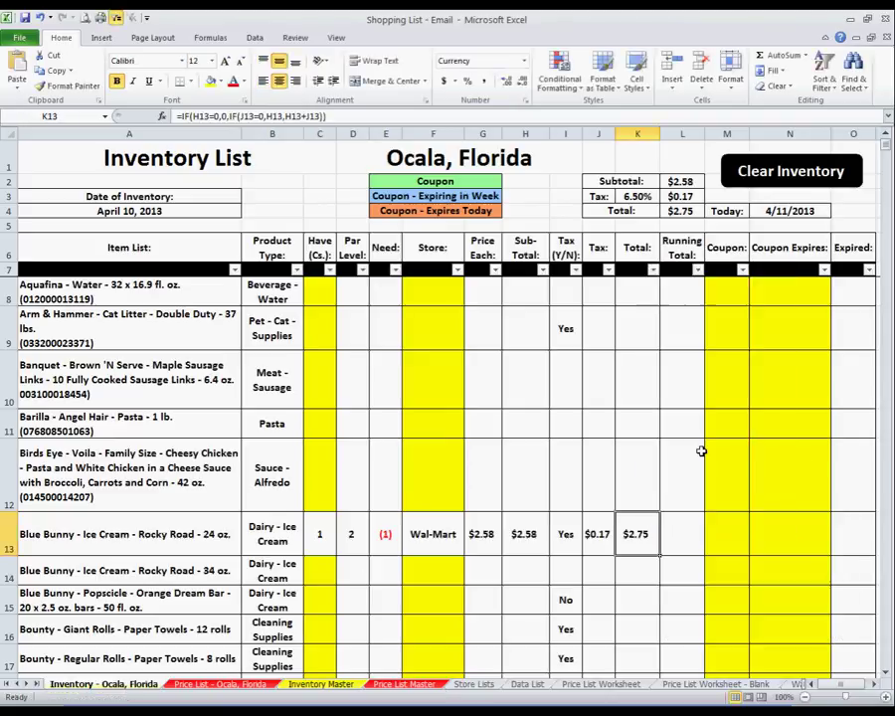
{"action": "left_click", "coordinate": [334, 536]}
{"action": "type", "text": "0"}
{"action": "left_click", "coordinate": [341, 541]}
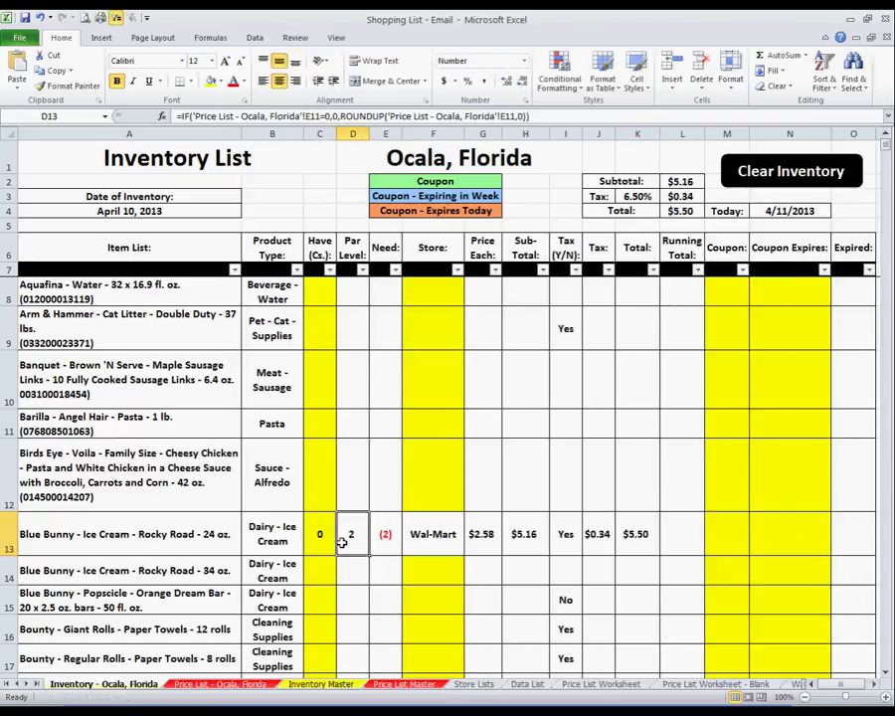
On the Price List - Ocala, Florida sheet, enter =4*16.9 in Aquafina's cell BK6.
{"action": "left_click", "coordinate": [239, 685]}
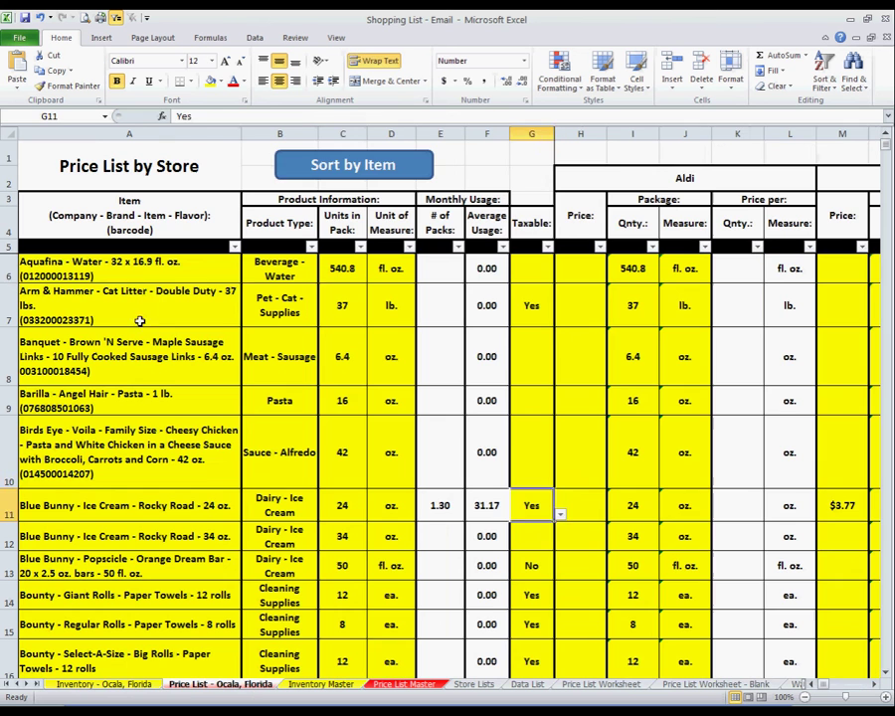
{"action": "key", "text": "Right"}
{"action": "key", "text": "Right"}
{"action": "key", "text": "Right"}
{"action": "key", "text": "Right"}
{"action": "key", "text": "Right"}
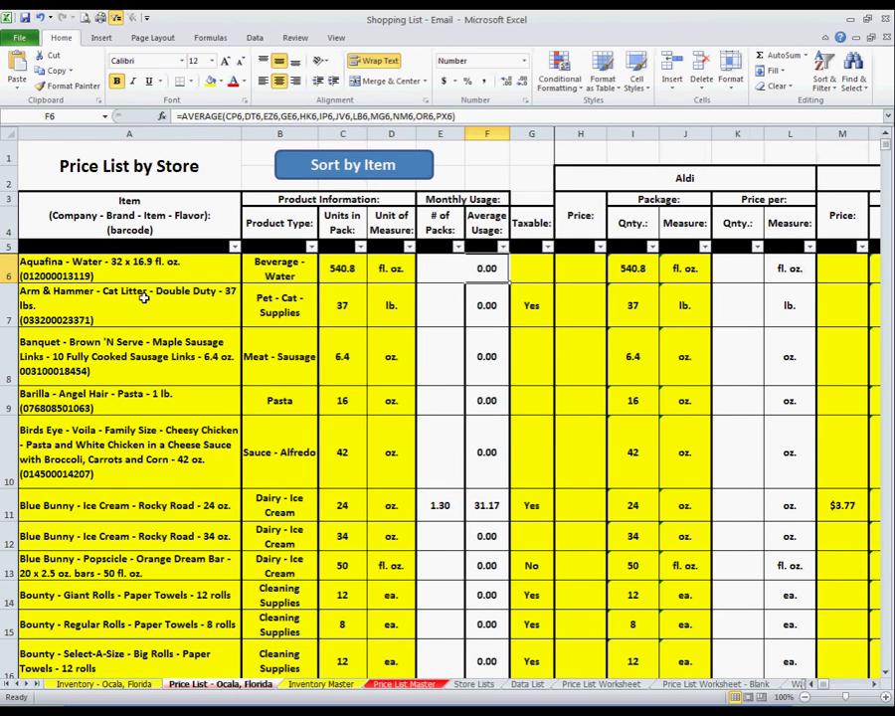
{"action": "key", "text": "Right"}
{"action": "key", "text": "Right"}
{"action": "key", "text": "Right"}
{"action": "key", "text": "Right"}
{"action": "key", "text": "Right"}
{"action": "key", "text": "Right"}
{"action": "key", "text": "Right"}
{"action": "key", "text": "Right"}
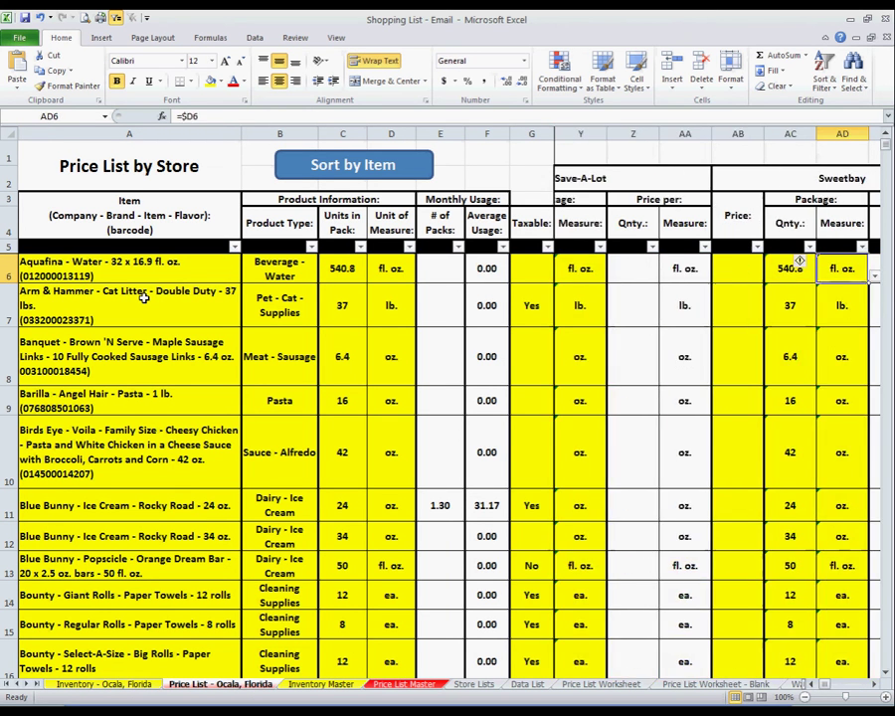
{"action": "key", "text": "Right"}
{"action": "key", "text": "Right"}
{"action": "key", "text": "Right"}
{"action": "key", "text": "Right"}
{"action": "key", "text": "Right"}
{"action": "key", "text": "Right"}
{"action": "key", "text": "Right"}
{"action": "key", "text": "Right"}
{"action": "key", "text": "Right"}
{"action": "key", "text": "Right"}
{"action": "key", "text": "Right"}
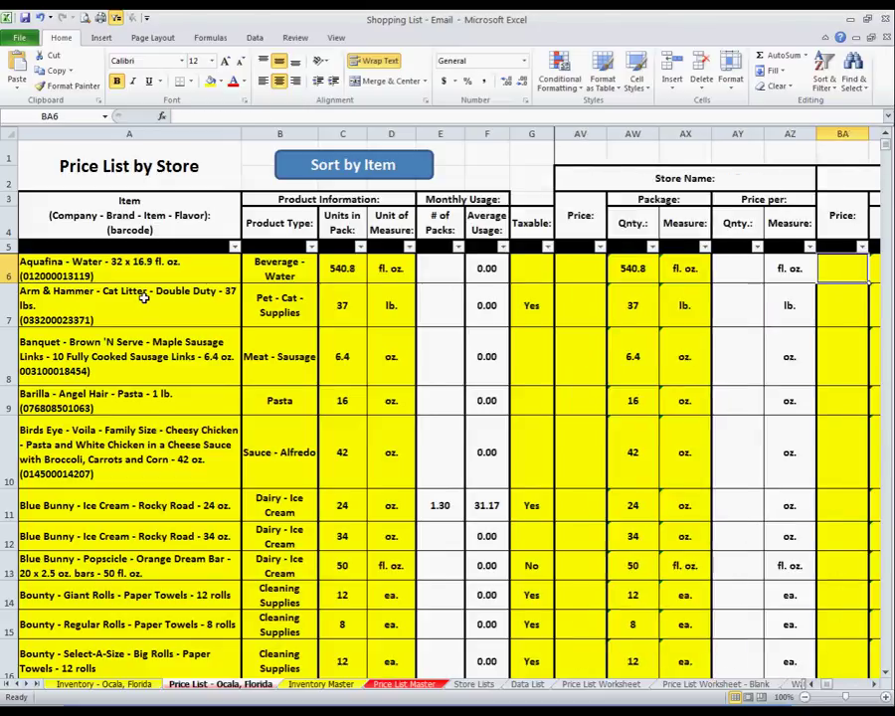
{"action": "key", "text": "Right"}
{"action": "key", "text": "Right"}
{"action": "key", "text": "Right"}
{"action": "key", "text": "Right"}
{"action": "key", "text": "Left"}
{"action": "key", "text": "Left"}
{"action": "key", "text": "Left"}
{"action": "key", "text": "Left"}
{"action": "key", "text": "Left"}
{"action": "key", "text": "Left"}
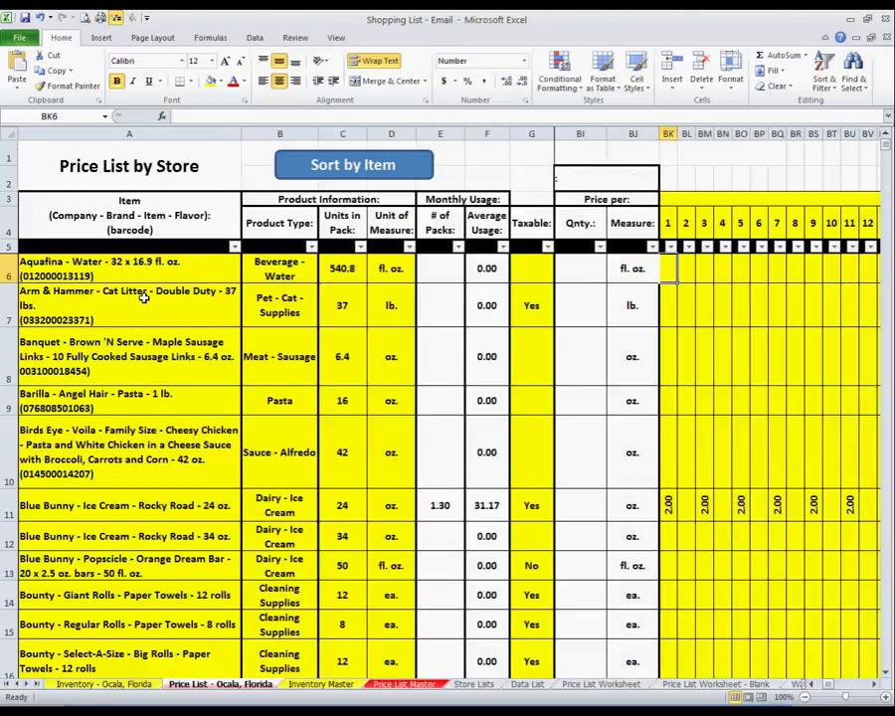
{"action": "type", "text": "="}
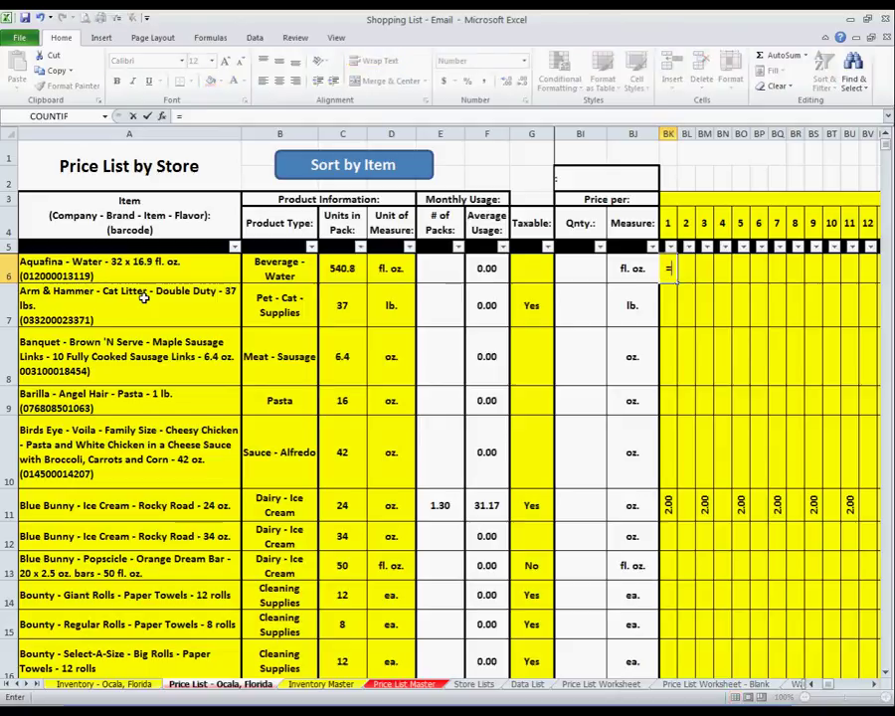
{"action": "type", "text": "4*16.9"}
{"action": "key", "text": "Tab"}
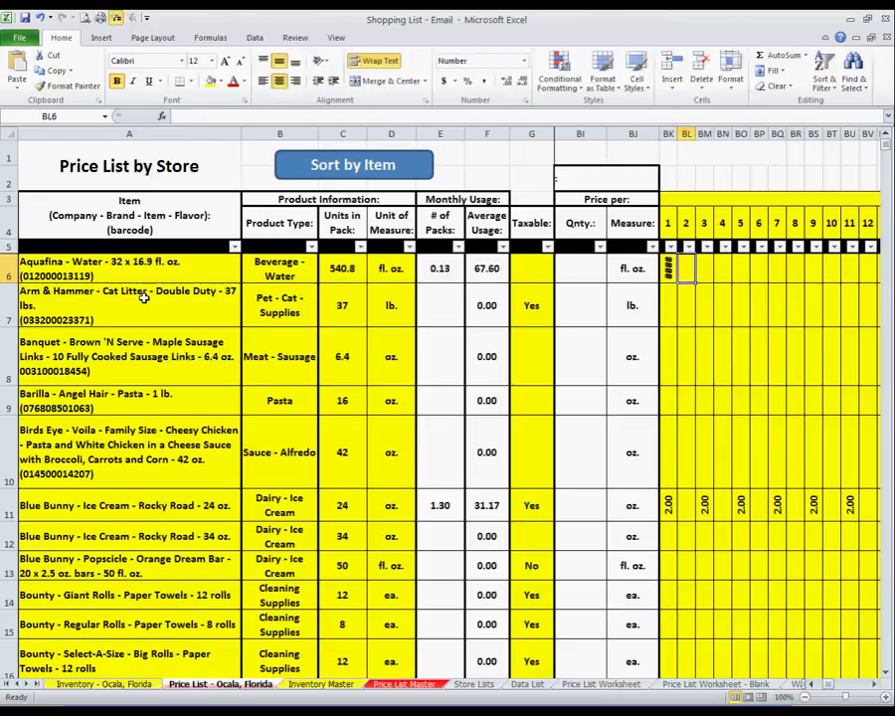
Fill the remaining Aquafina price cells in row 6 with 67.6 each.
{"action": "type", "text": "67.6"}
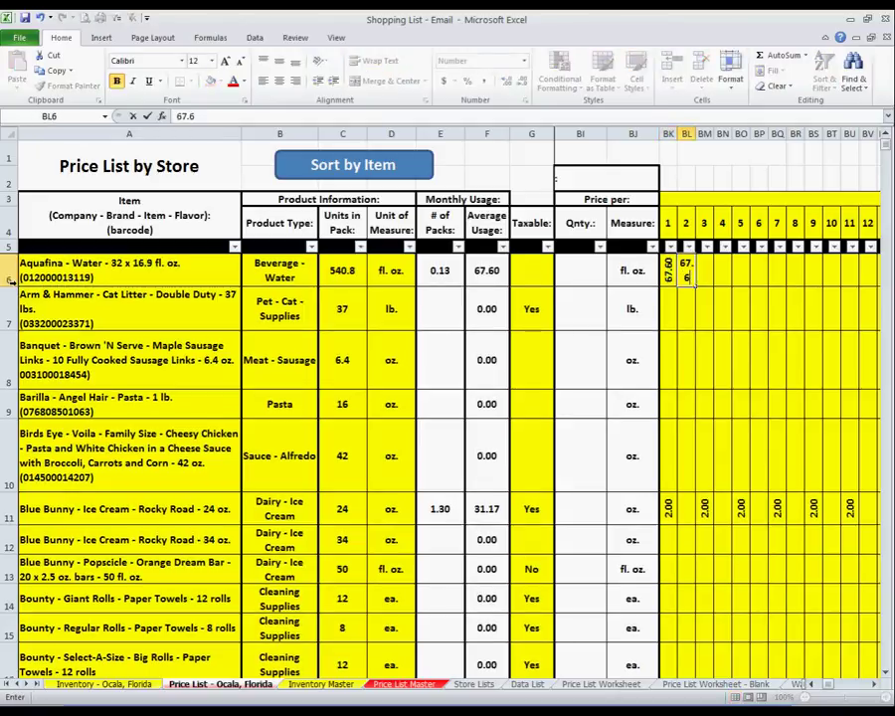
{"action": "key", "text": "Tab"}
{"action": "type", "text": "67.6"}
{"action": "key", "text": "Tab"}
{"action": "type", "text": "67"}
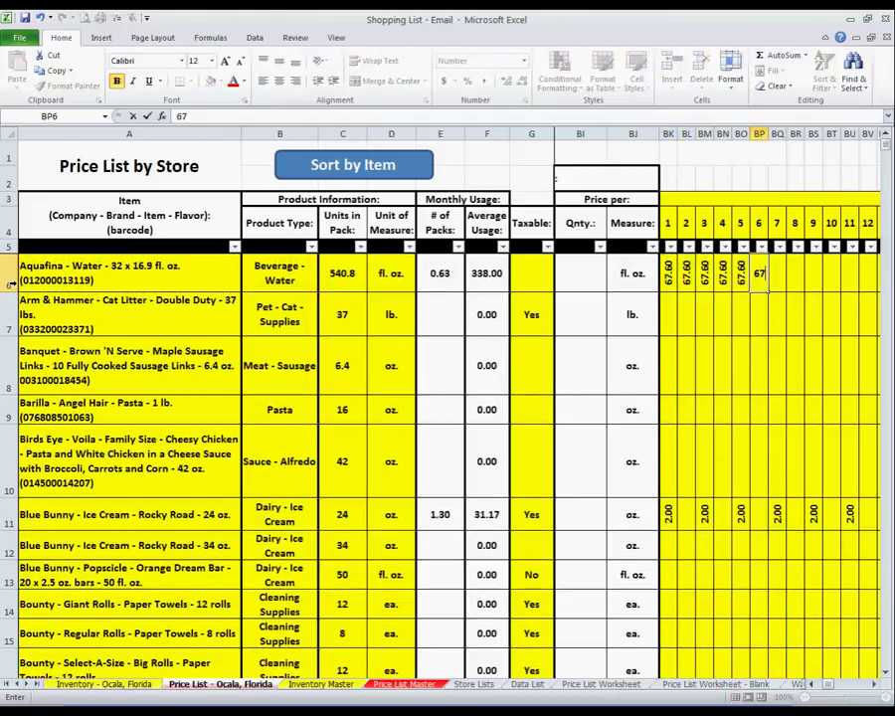
{"action": "type", "text": ".6\t67.6\t67.6"}
{"action": "key", "text": "Tab"}
{"action": "type", "text": "67.6"}
{"action": "key", "text": "Tab"}
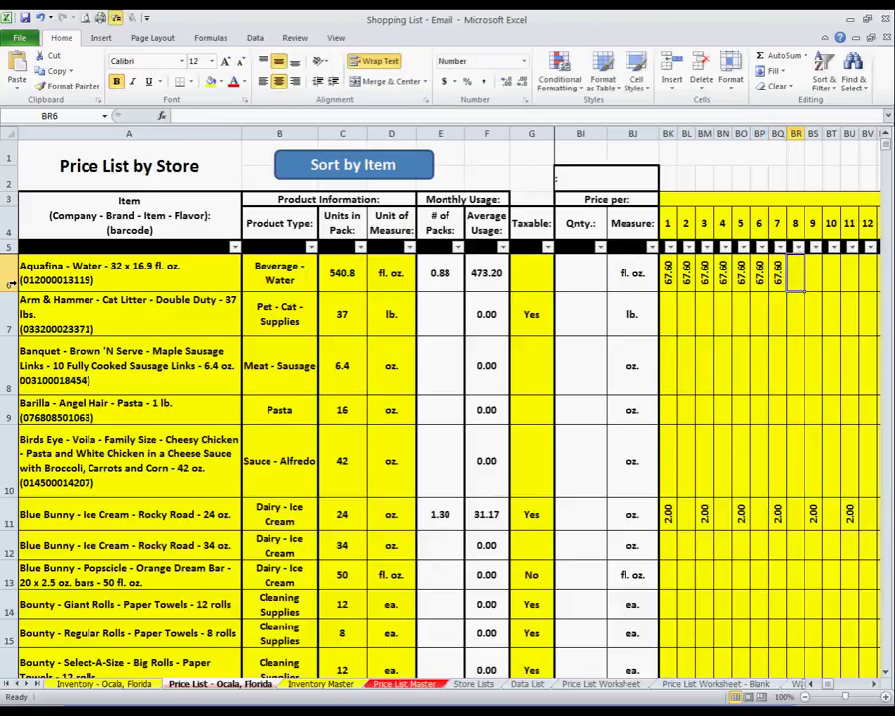
{"action": "type", "text": "67"}
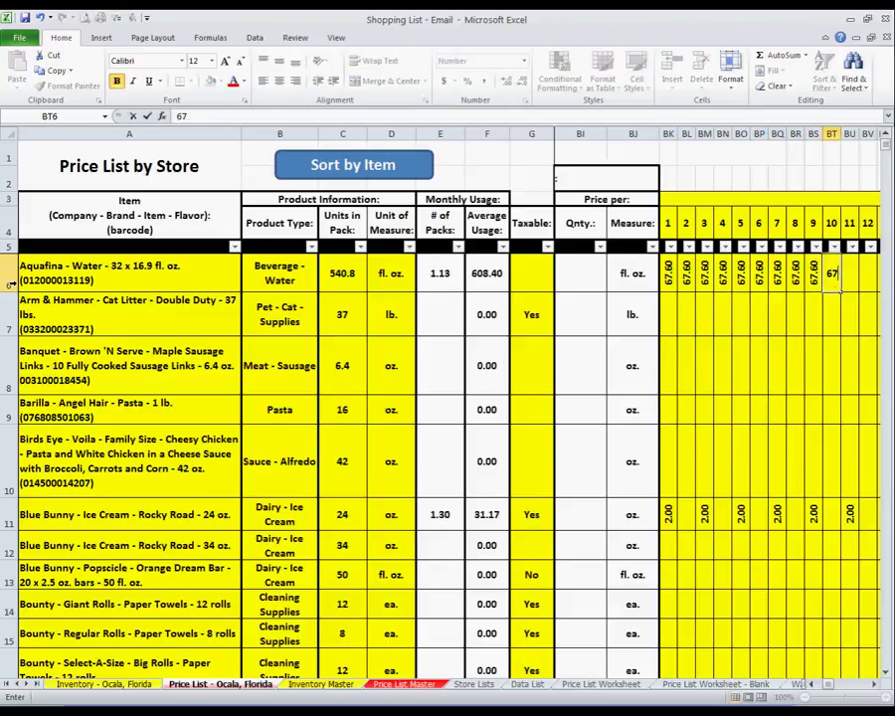
{"action": "type", "text": ".6\t67.6\t67.6\t67.6\t67.6"}
{"action": "key", "text": "Tab"}
{"action": "type", "text": "67"}
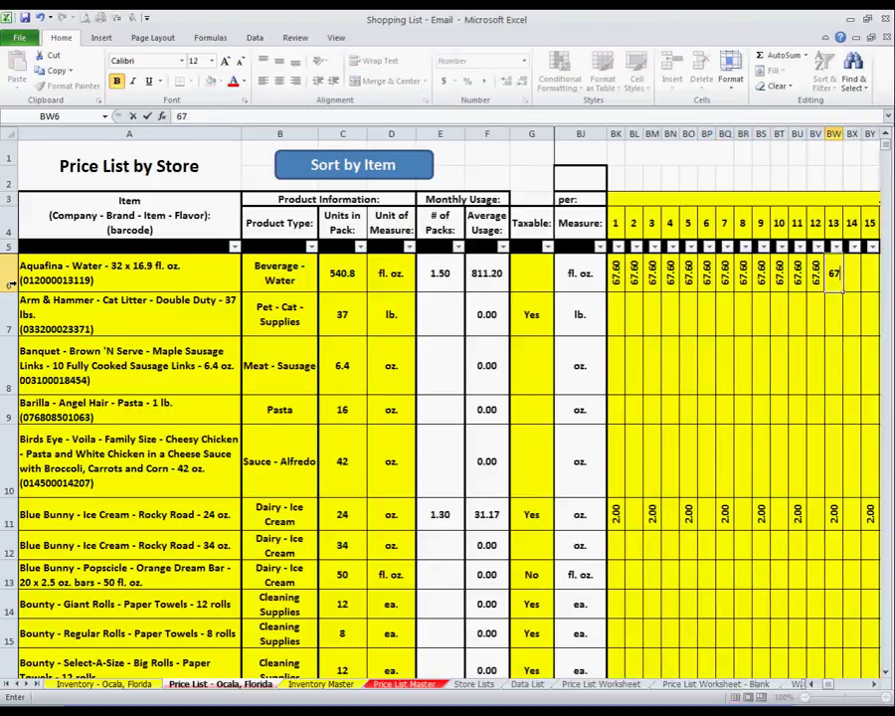
{"action": "type", "text": ".6"}
{"action": "key", "text": "Tab"}
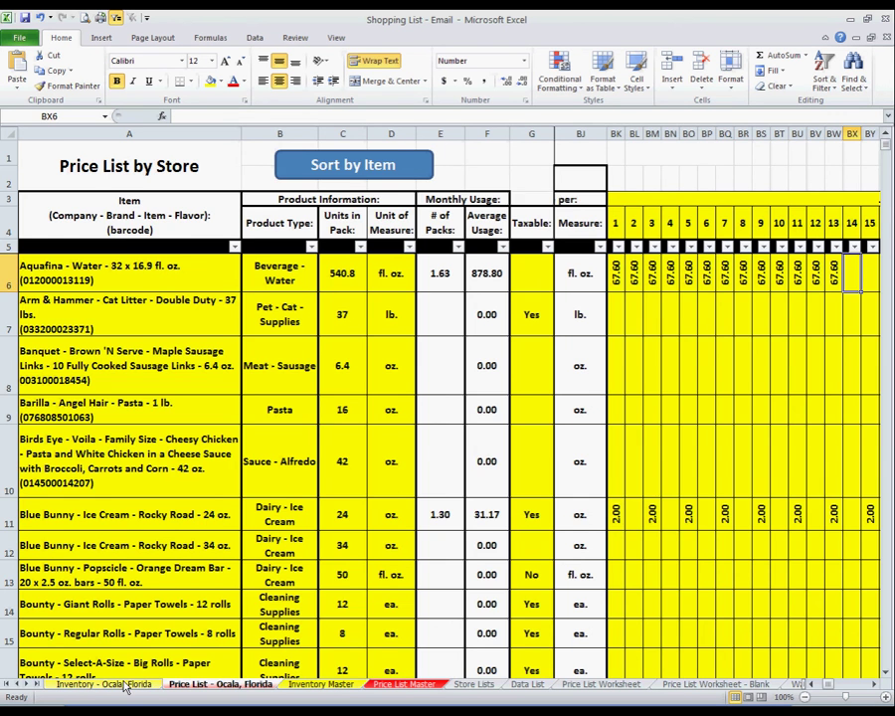
Check Aquafina's packs cell on the Inventory sheet, then return to Price List cell E6.
{"action": "left_click", "coordinate": [122, 686]}
{"action": "left_click", "coordinate": [348, 291]}
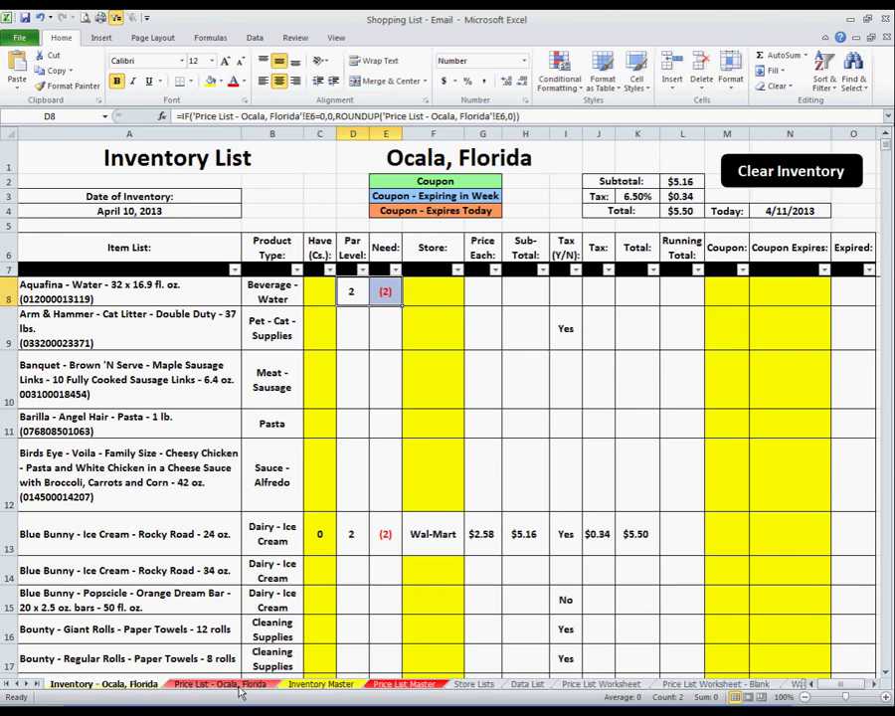
{"action": "left_click", "coordinate": [231, 685]}
{"action": "left_click", "coordinate": [444, 272]}
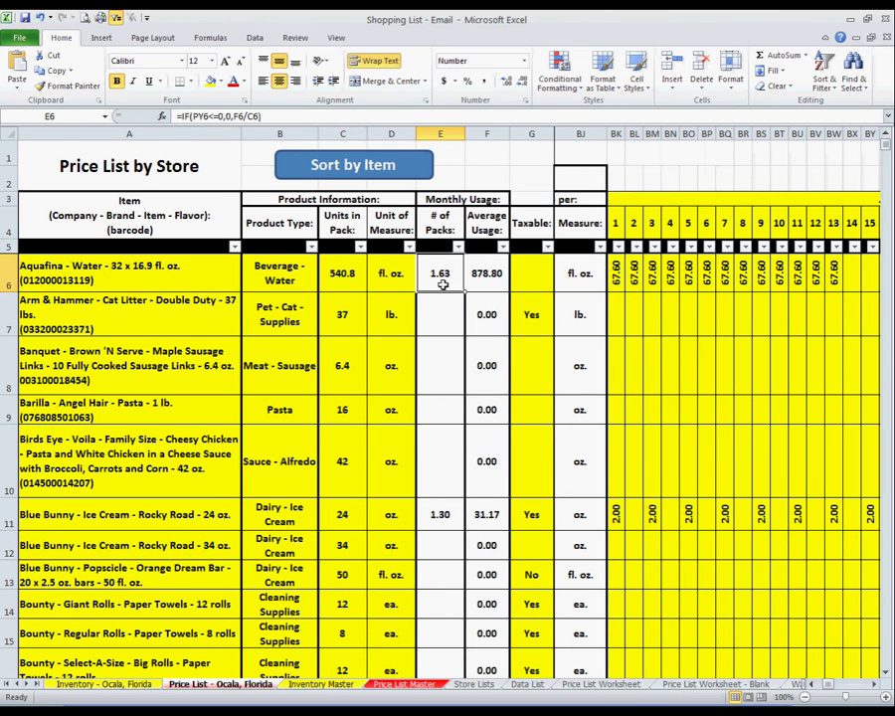
Attach a new, enlarged comment box to Aquafina's 878.80 Average Usage cell F6.
{"action": "right_click", "coordinate": [487, 286]}
{"action": "left_click", "coordinate": [537, 458]}
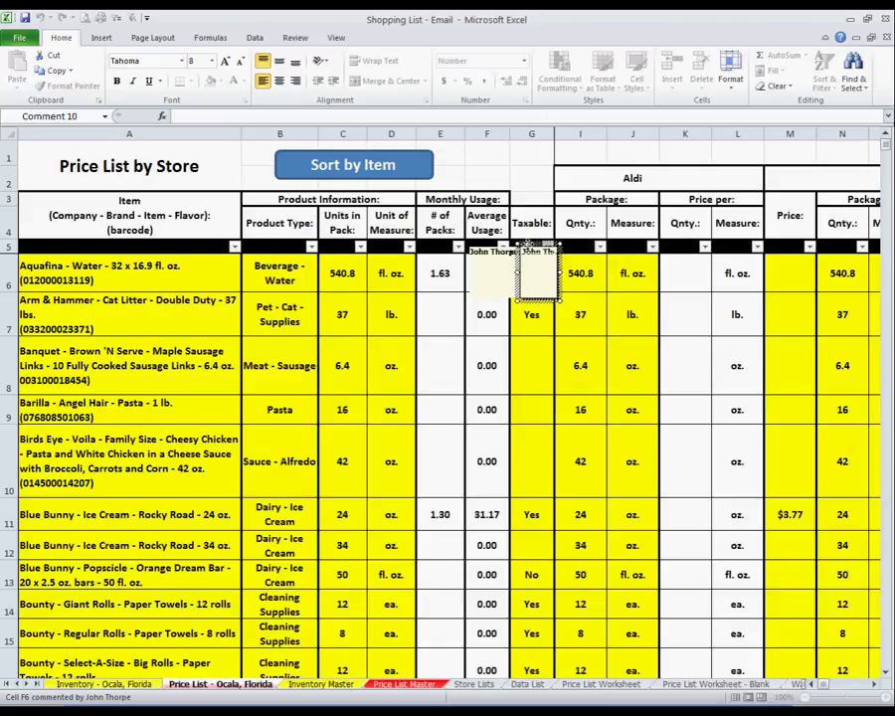
{"action": "left_click_drag", "start_coordinate": [356, 330], "coordinate": [267, 292]}
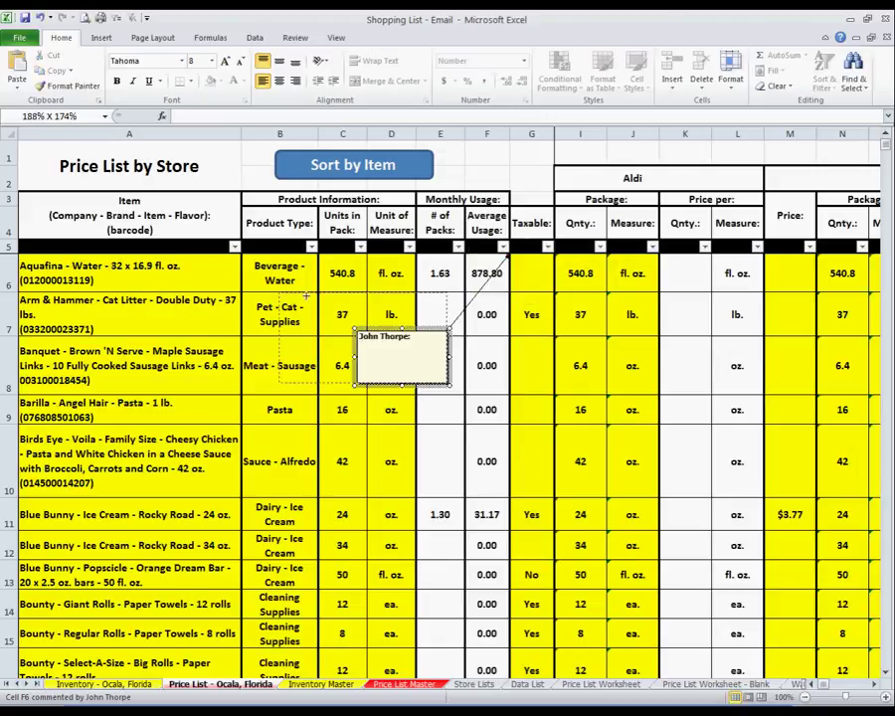
{"action": "left_click_drag", "start_coordinate": [266, 381], "coordinate": [231, 432]}
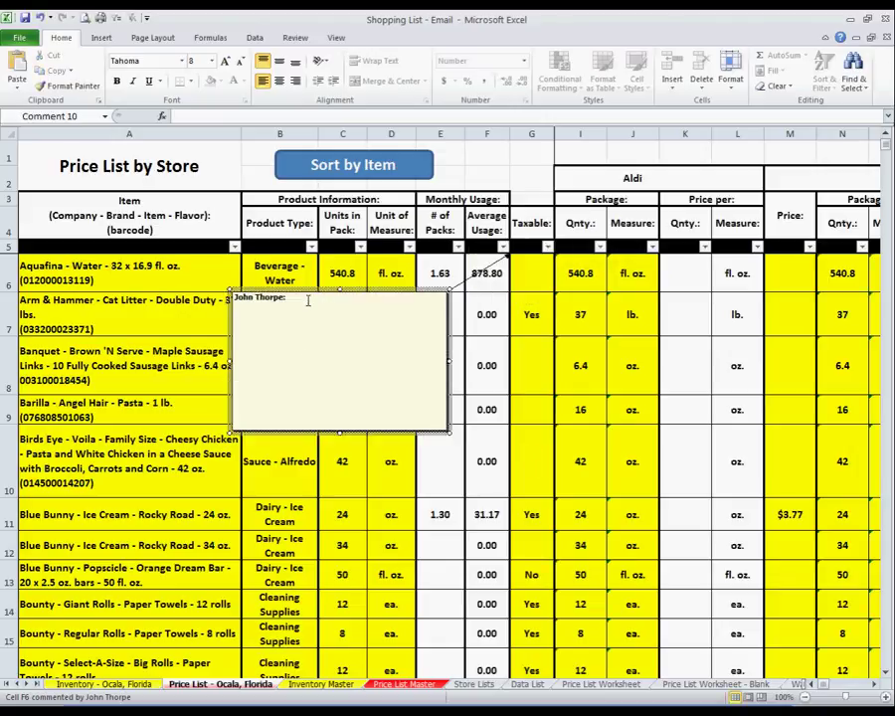
{"action": "left_click_drag", "start_coordinate": [310, 291], "coordinate": [303, 297]}
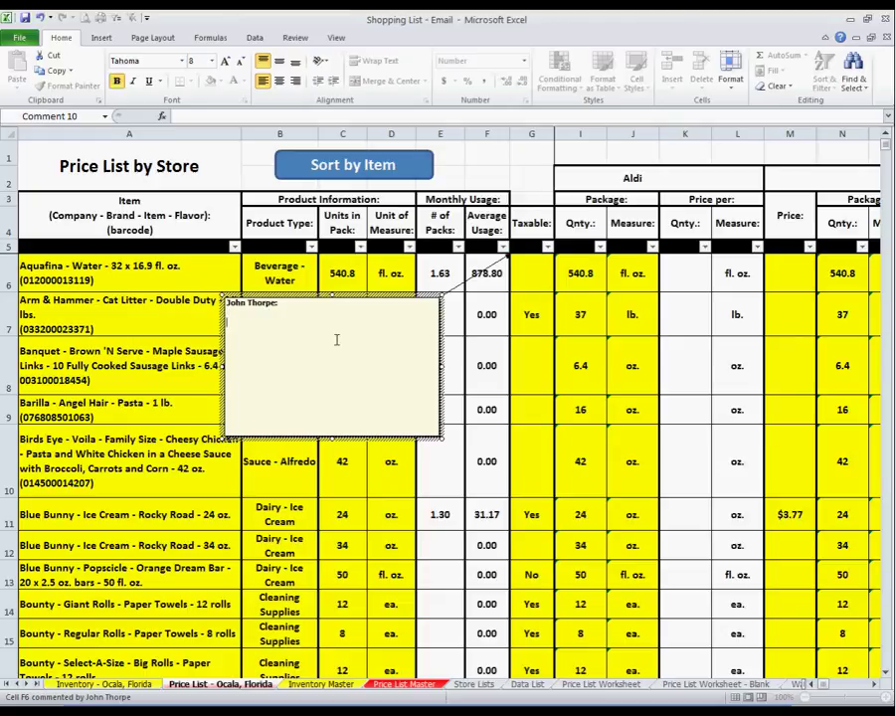
Write the note: 878.80 monthly oz divided by 16.9 oz is 52 bottles, needing 1.63 packs.
{"action": "type", "text": "Don't worry about the big number"}
{"action": "type", "text": " here as it is just s"}
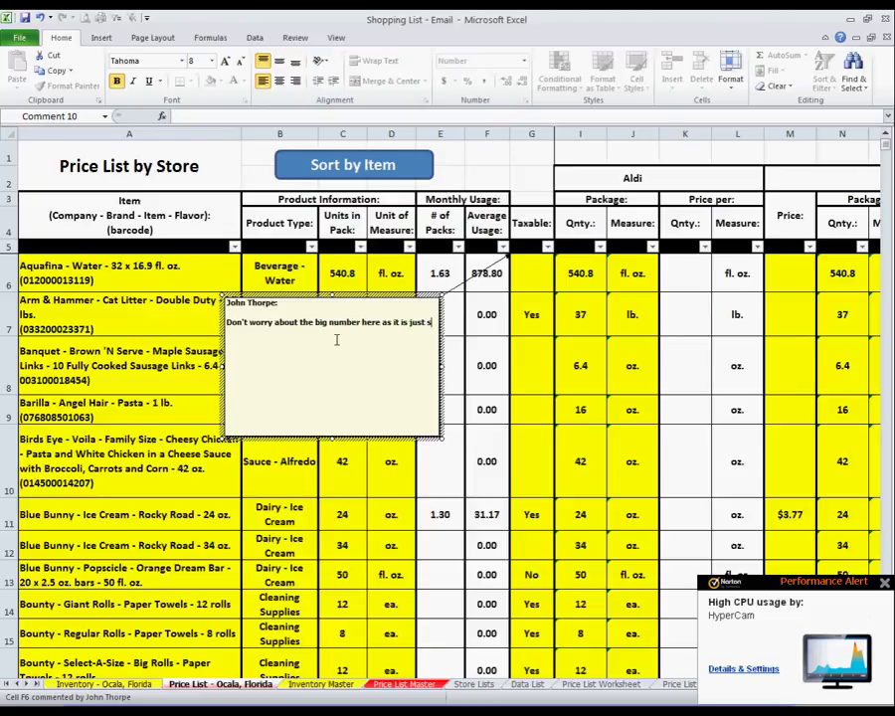
{"action": "type", "text": "howing th"}
{"action": "type", "text": "e tota"}
{"action": "type", "text": "l montly oz."}
{"action": "type", "text": " of water"}
{"action": "key", "text": "BackSpace"}
{"action": "key", "text": "BackSpace"}
{"action": "key", "text": "BackSpace"}
{"action": "type", "text": "this water I drink"}
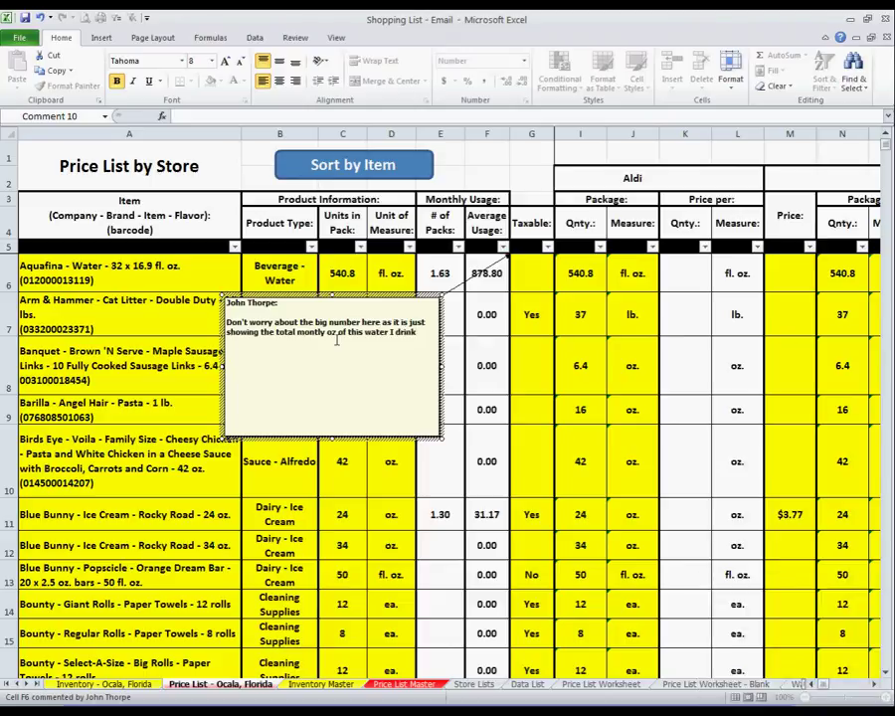
{"action": "type", "text": ". If you t"}
{"action": "type", "text": "ake 878.80 i"}
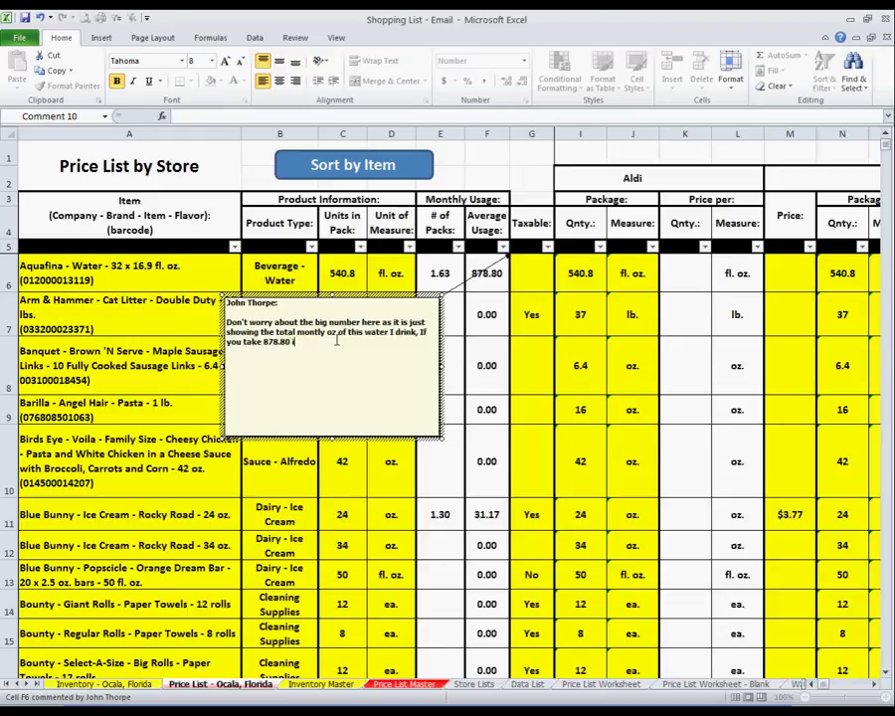
{"action": "key", "text": "BackSpace"}
{"action": "type", "text": "oz. and divide that"}
{"action": "type", "text": " by the 16.9 oz"}
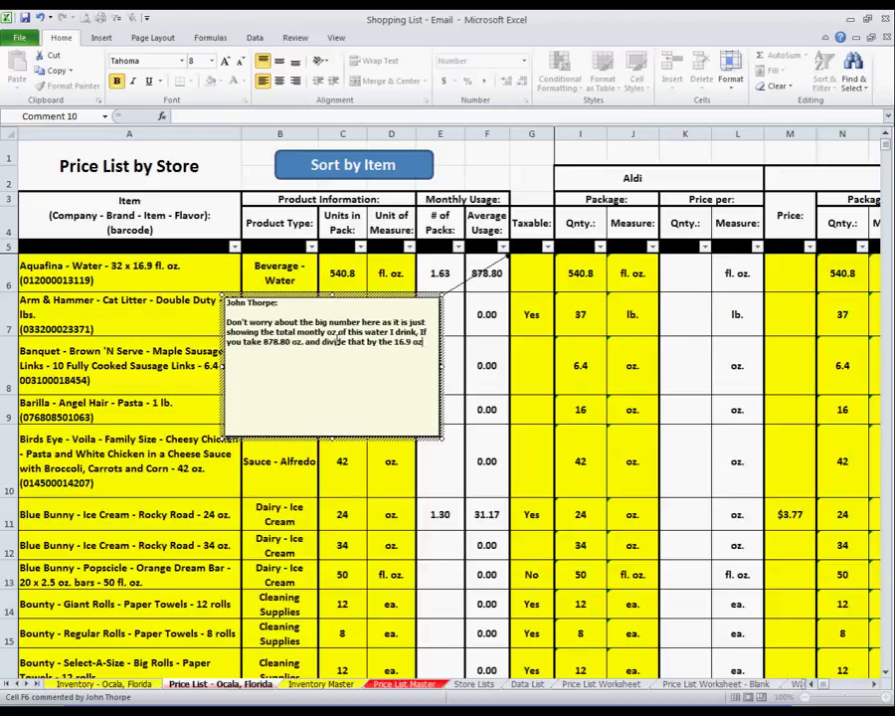
{"action": "type", "text": ". for each b"}
{"action": "type", "text": "ottle, that'll be....."}
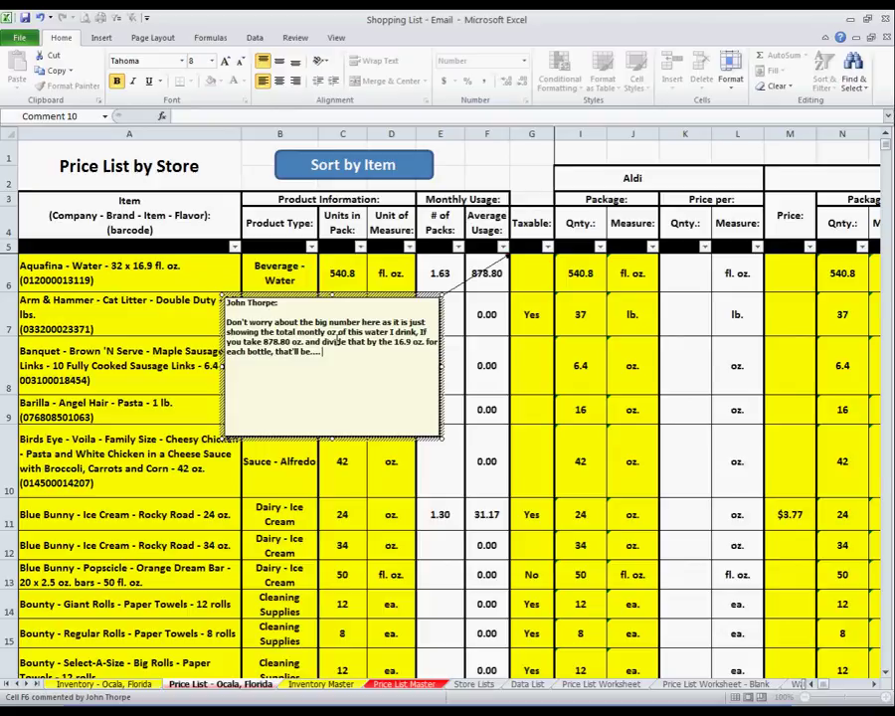
{"action": "type", "text": "52 bottles o"}
{"action": "type", "text": "at 16.9 oz"}
{"action": "type", "text": ". each...."}
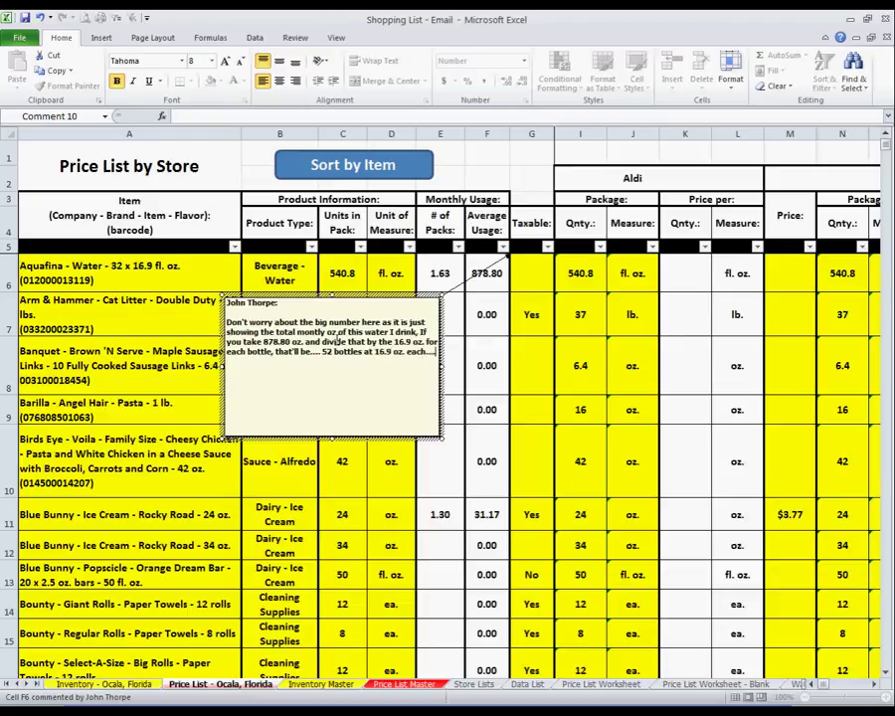
{"action": "key", "text": "Return"}
{"action": "key", "text": "Return"}
{"action": "type", "text": "It shows that I need 1"}
{"action": "type", "text": ".63 pac"}
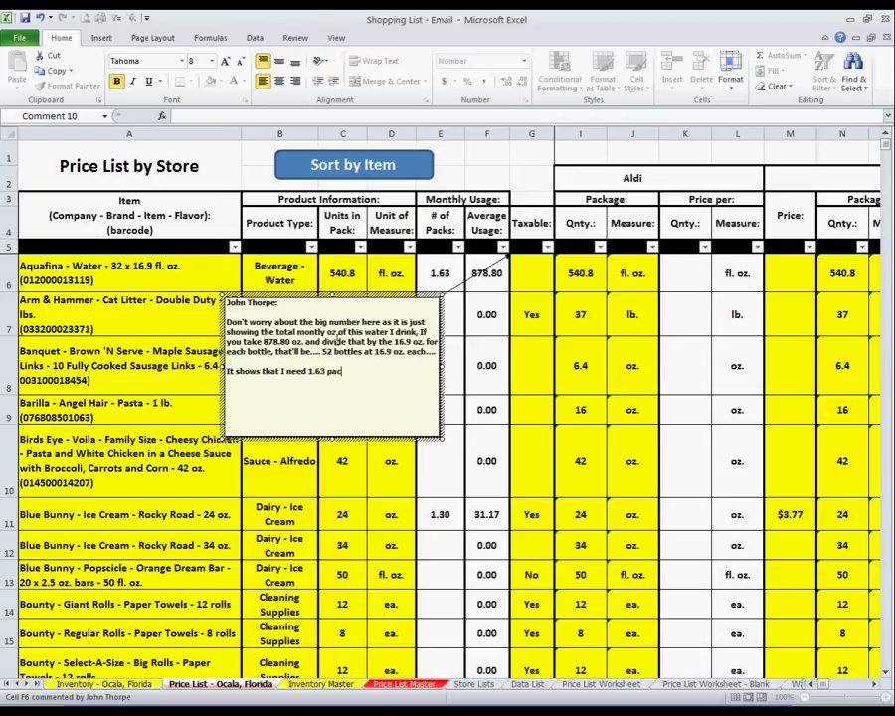
{"action": "type", "text": "ks for the month...."}
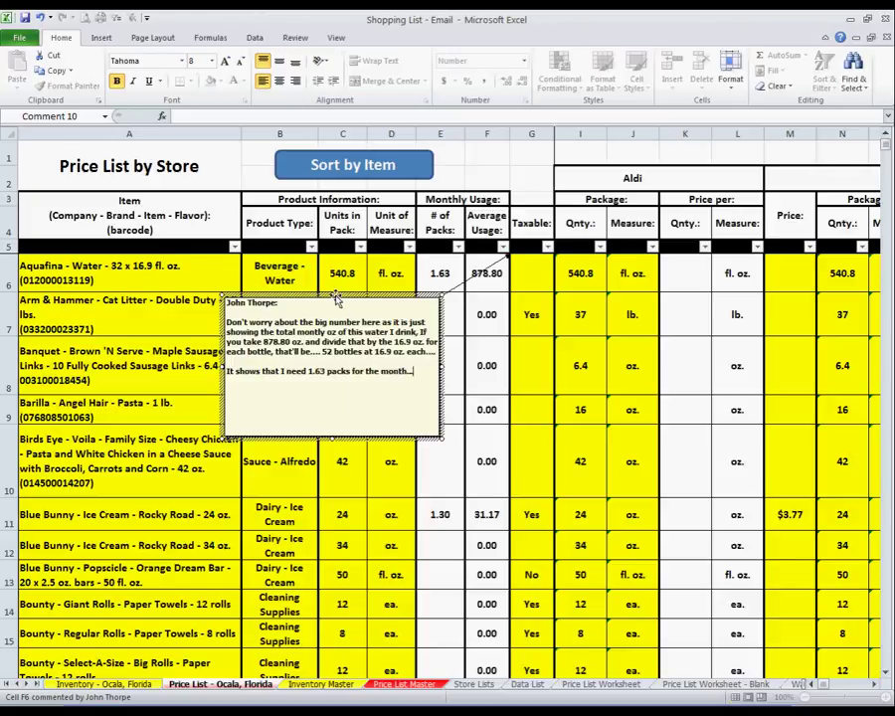
{"action": "right_click", "coordinate": [402, 297]}
{"action": "right_click", "coordinate": [502, 283]}
Hide the F6 comment, highlight the # of Packs column to E6, and return to the Inventory sheet.
{"action": "left_click", "coordinate": [542, 471]}
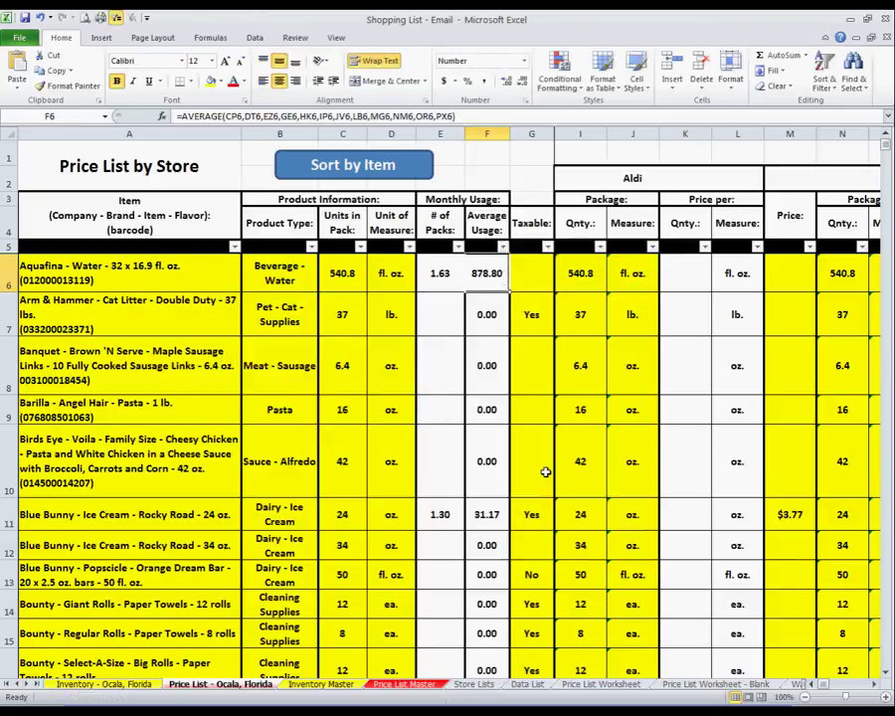
{"action": "left_click", "coordinate": [441, 276]}
{"action": "left_click_drag", "start_coordinate": [440, 227], "coordinate": [454, 286]}
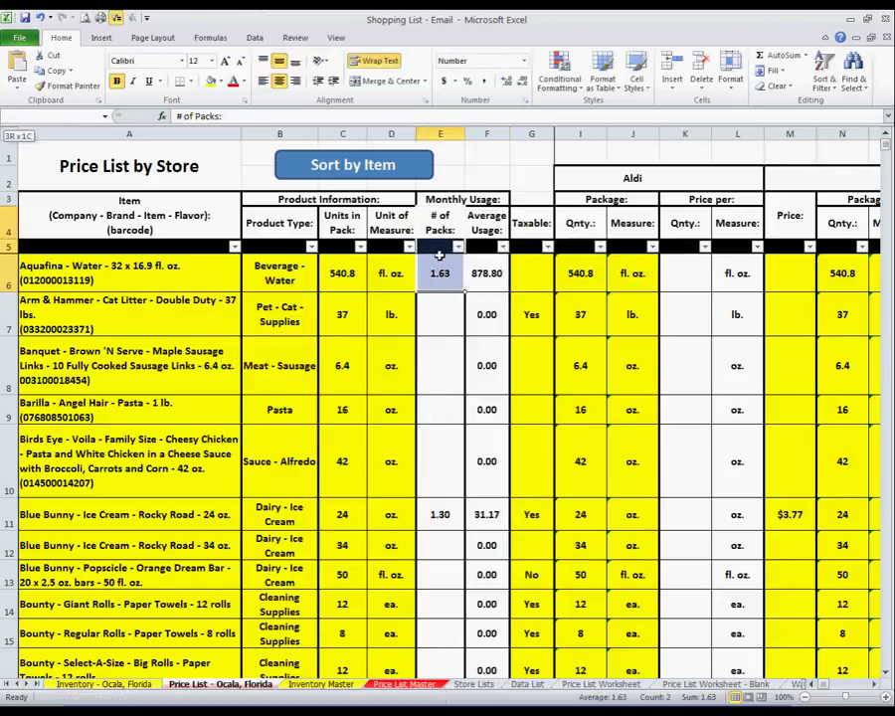
{"action": "left_click", "coordinate": [454, 286]}
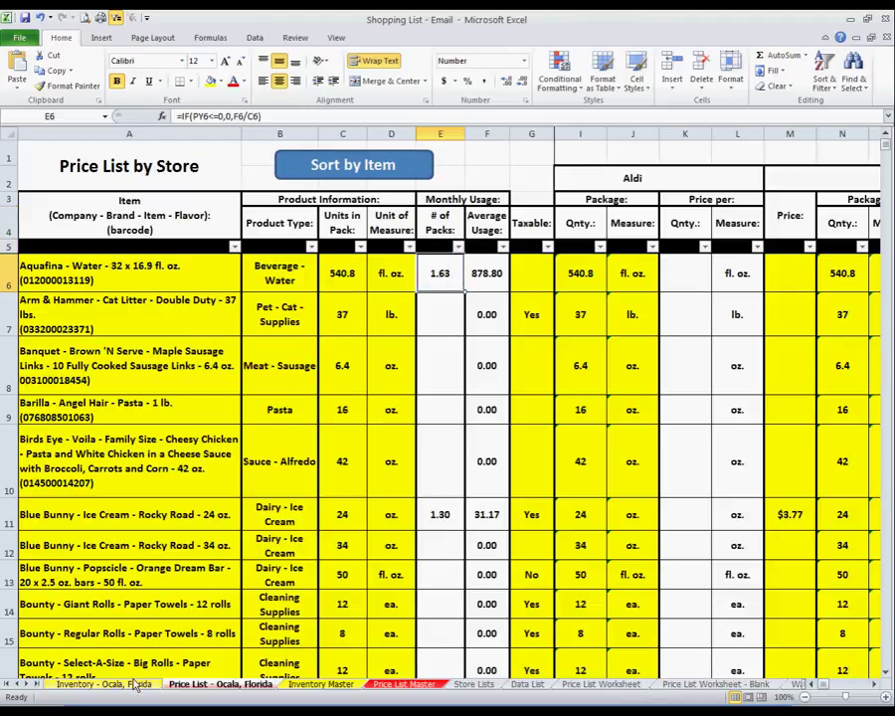
{"action": "key", "text": "ctrl+Page_Up"}
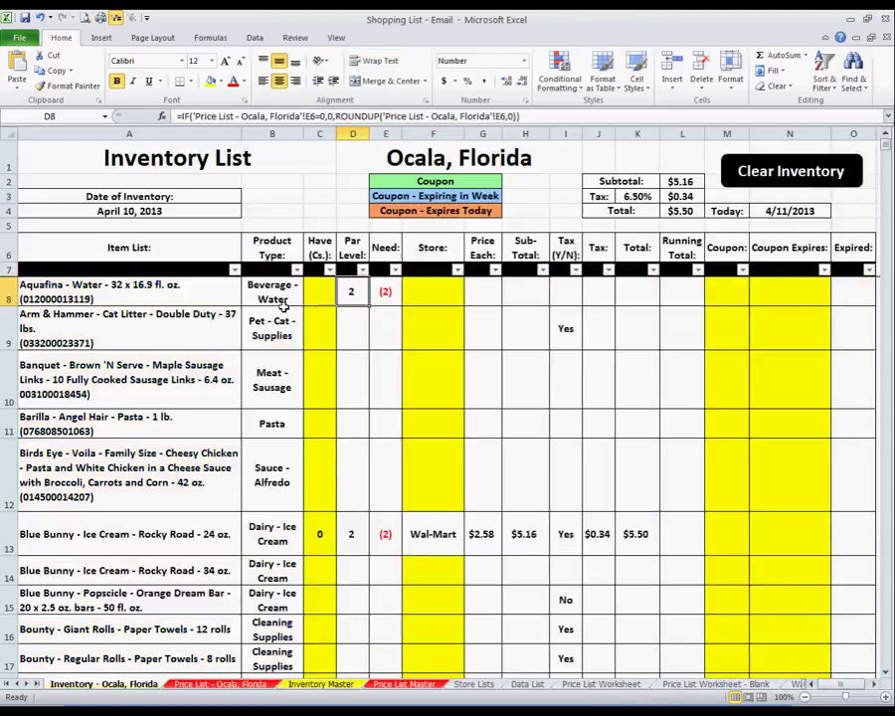
Choose Wal-Mart as Aquafina's store in F8 and check the $9.96 subtotal in H8.
{"action": "left_click", "coordinate": [418, 294]}
{"action": "left_click", "coordinate": [469, 299]}
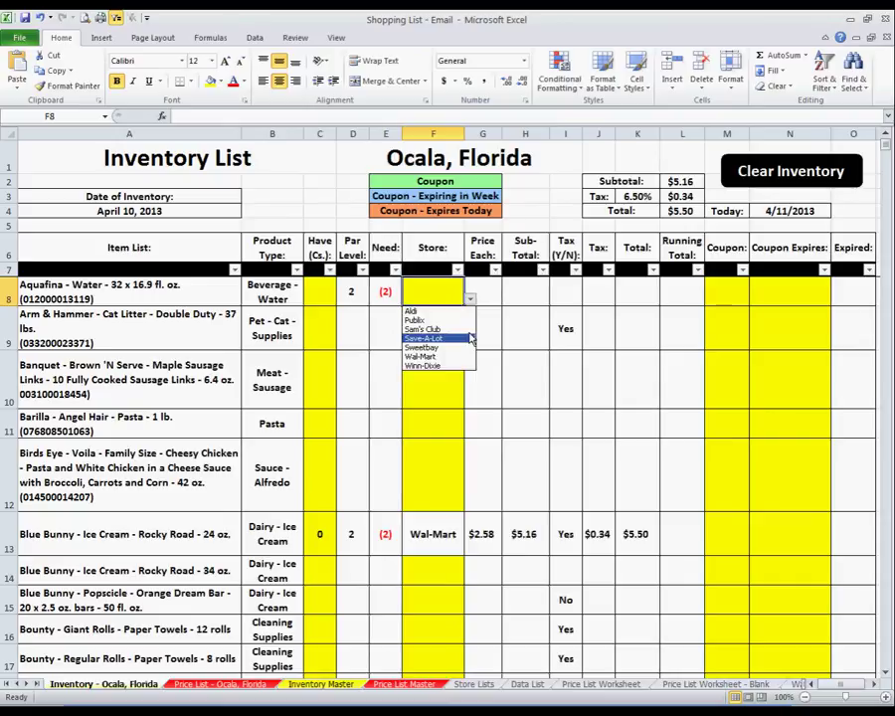
{"action": "left_click", "coordinate": [457, 356]}
{"action": "left_click", "coordinate": [537, 294]}
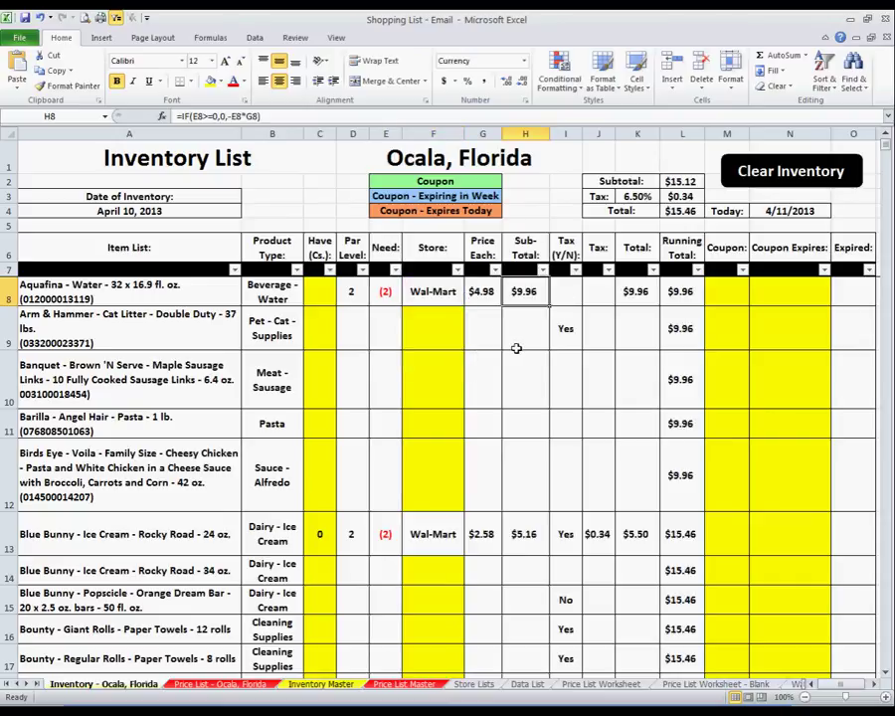
Add a comment to Total cell L4 explaining the subtotal, tax amount and total cost.
{"action": "right_click", "coordinate": [695, 211]}
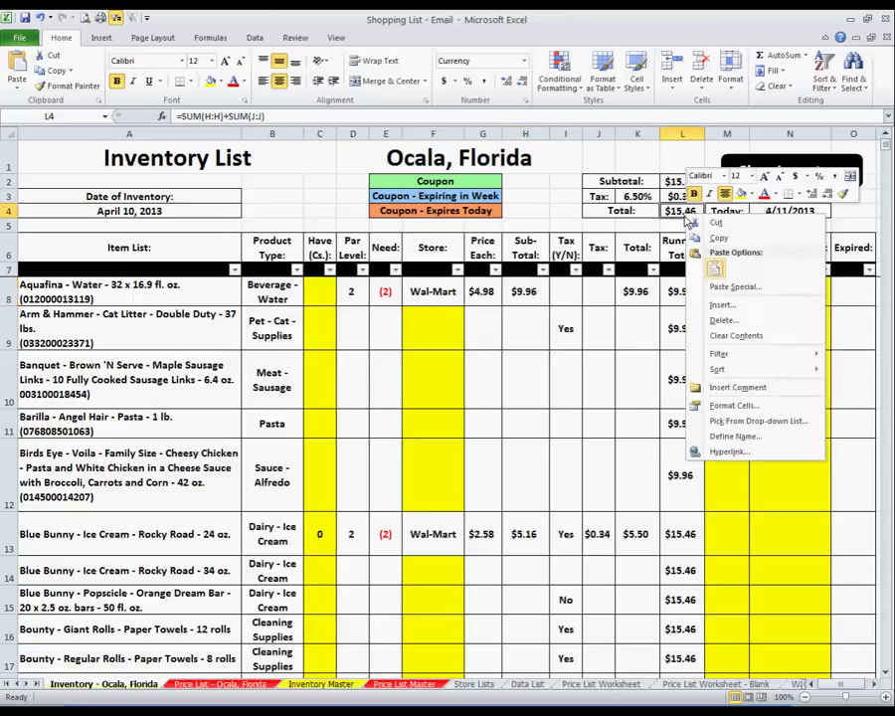
{"action": "left_click", "coordinate": [746, 383]}
{"action": "mouse_move", "coordinate": [734, 191]}
{"action": "left_mouse_down"}
{"action": "mouse_move", "coordinate": [537, 383]}
{"action": "mouse_move", "coordinate": [120, 363]}
{"action": "left_mouse_up"}
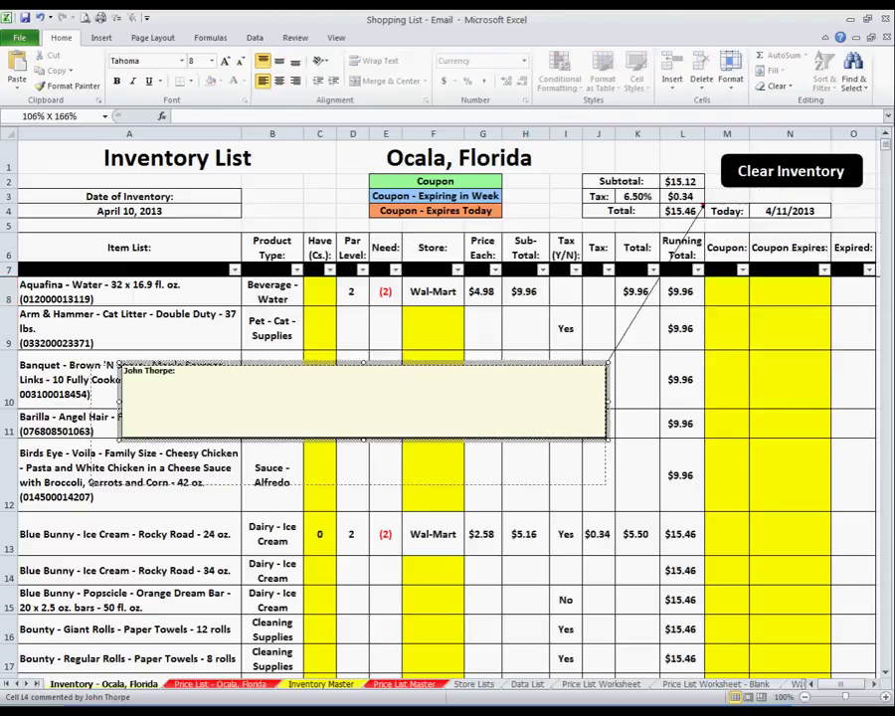
{"action": "left_click_drag", "start_coordinate": [124, 438], "coordinate": [72, 500]}
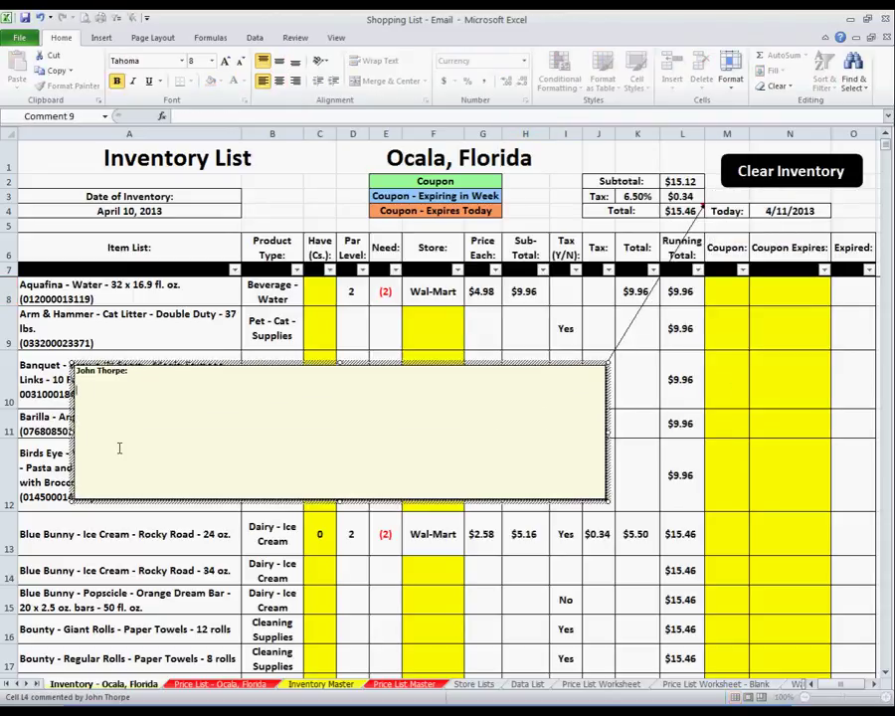
{"action": "type", "text": "Here it shows you w"}
{"action": "type", "text": "hat your sub-t"}
{"action": "type", "text": "otal is, the "}
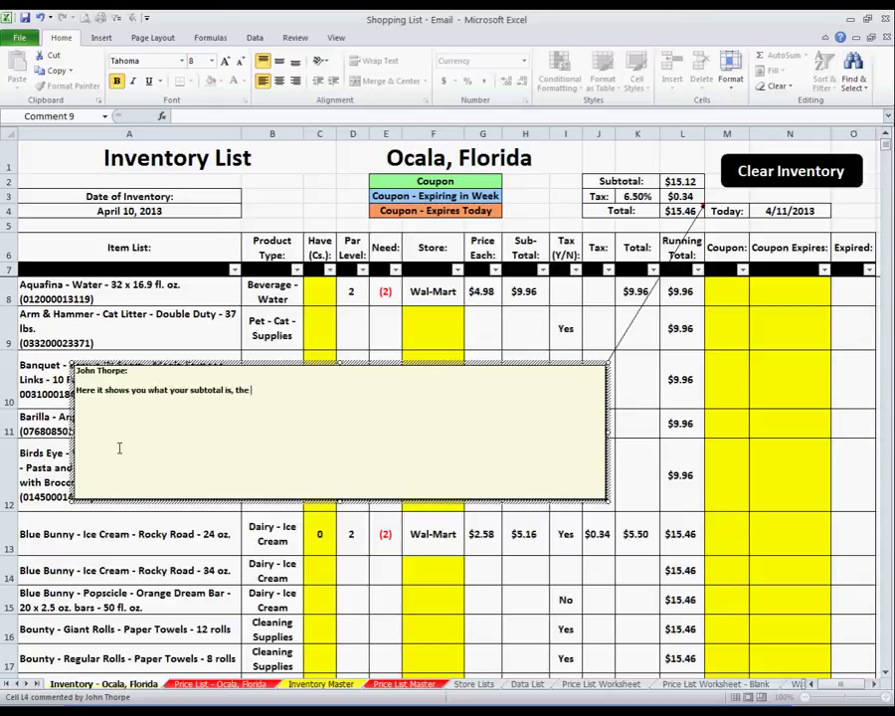
{"action": "type", "text": "toa"}
{"action": "type", "text": "x amount and your "}
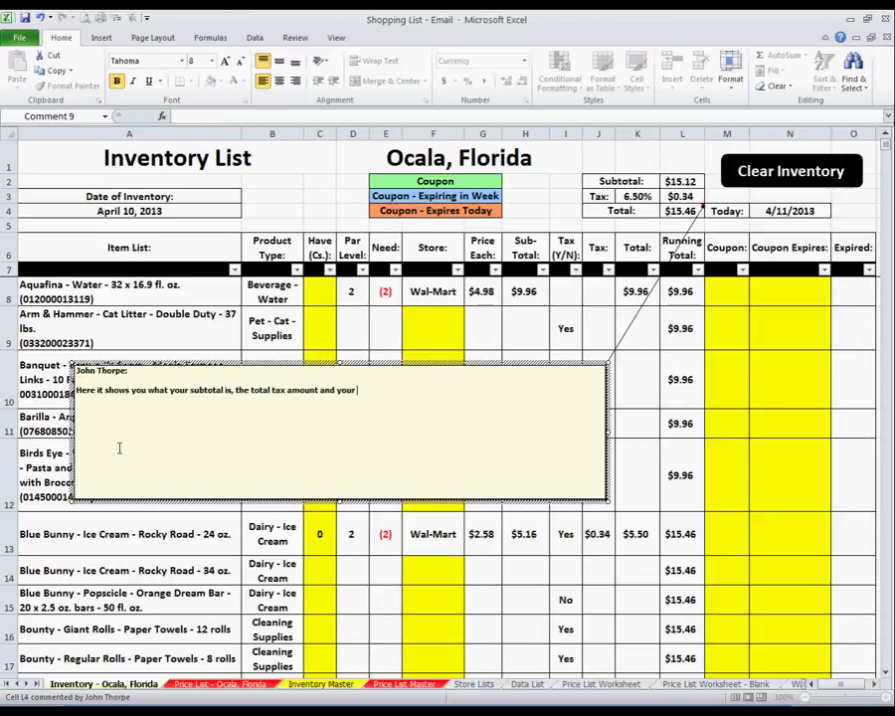
{"action": "type", "text": "l amo"}
{"action": "type", "text": "unt.... The total amount"}
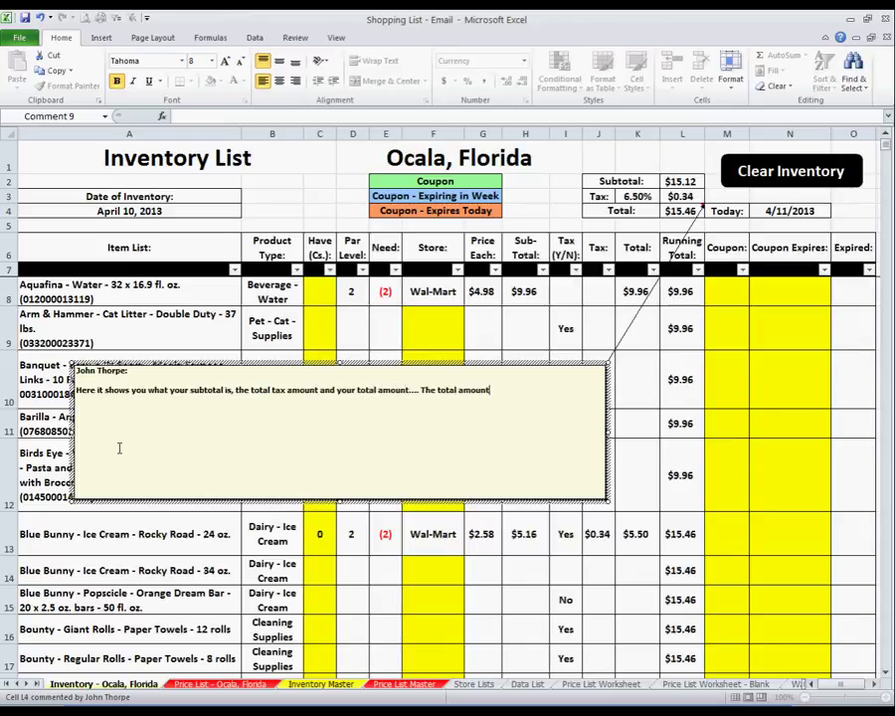
{"action": "type", "text": " is what your"}
{"action": "type", "text": " total cost"}
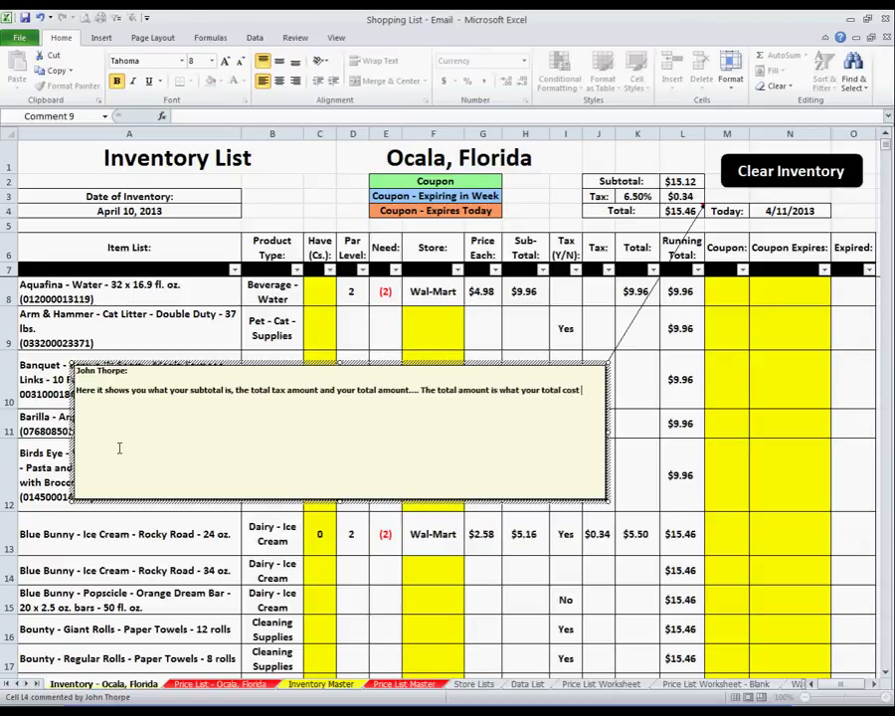
{"action": "type", "text": " for the items "}
{"action": "type", "text": "should be (unless"}
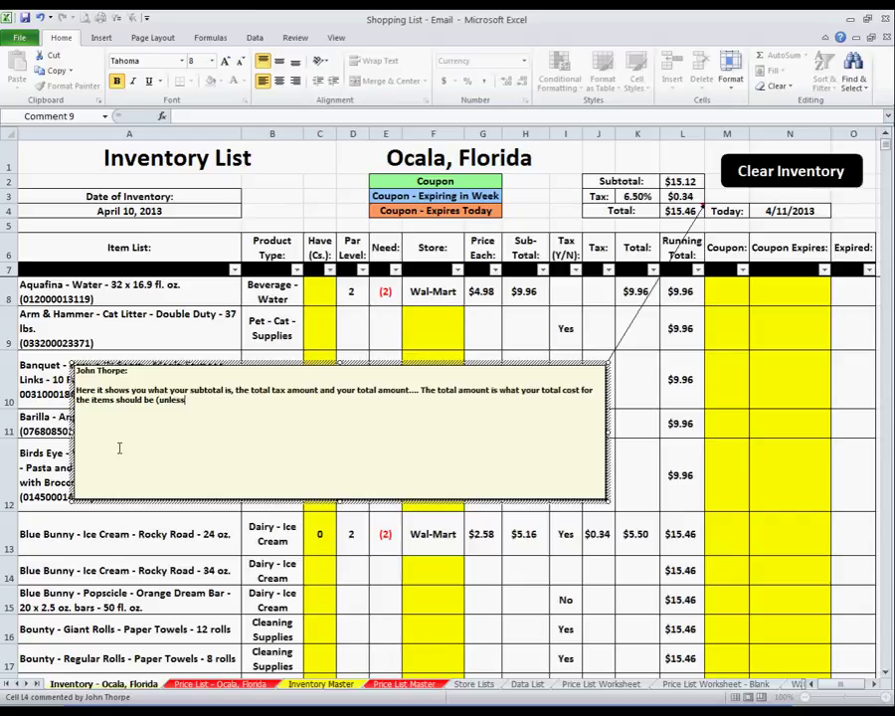
{"action": "type", "text": " there bas been"}
{"action": "type", "text": " a price change"}
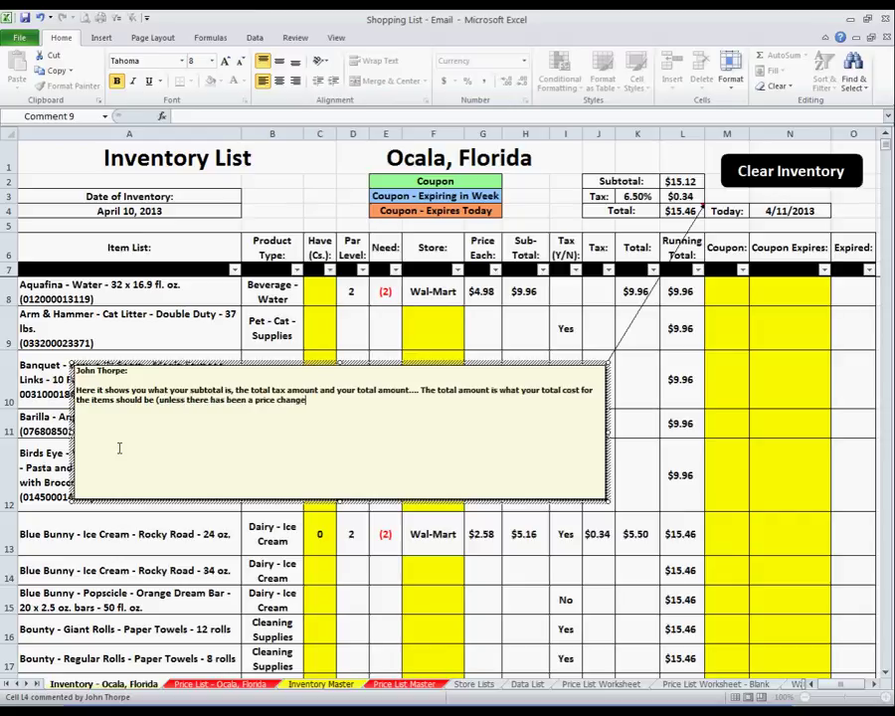
{"action": "type", "text": "ncorrect price entered"}
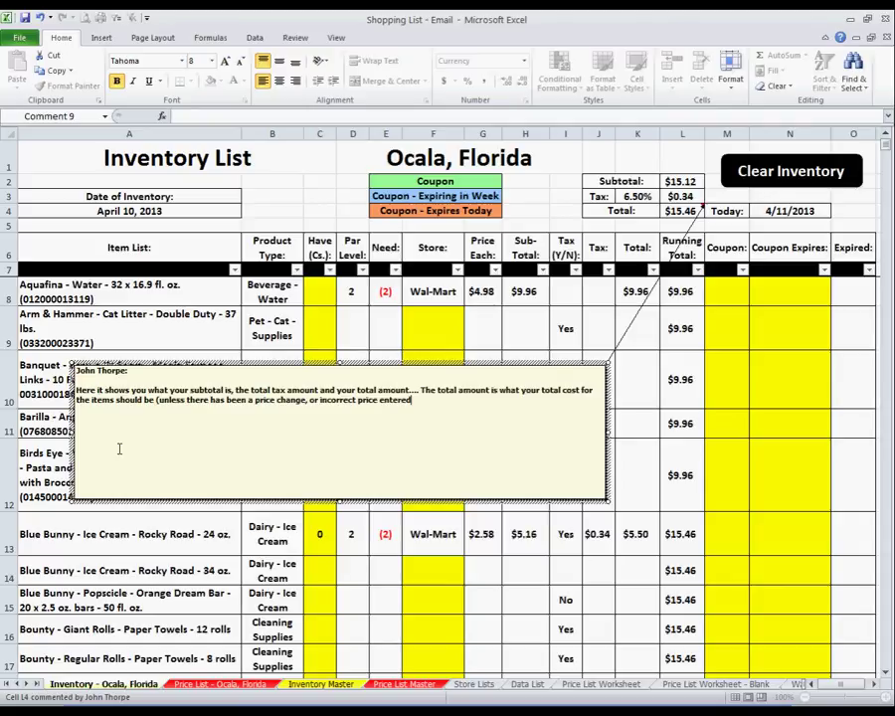
{"action": "type", "text": "This "}
{"action": "type", "text": "will show "}
{"action": "type", "text": "you what the tota"}
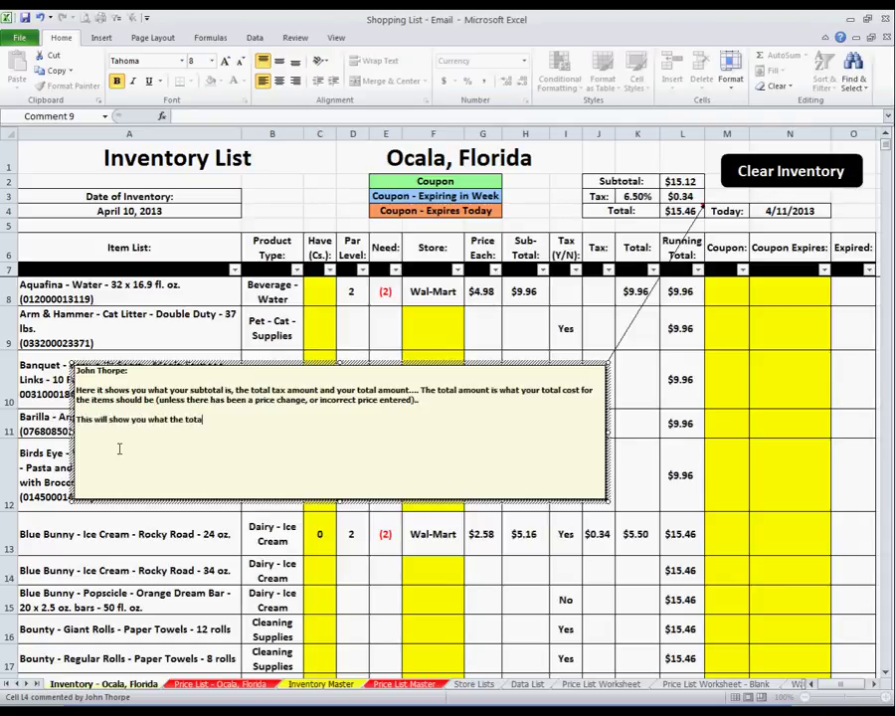
{"action": "type", "text": "l amount will be so you "}
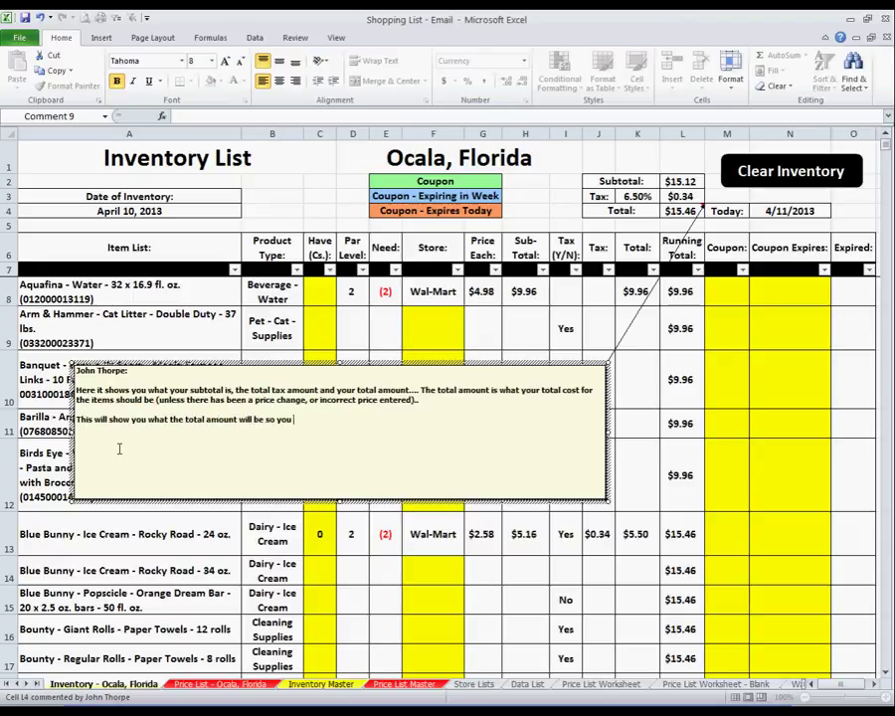
{"action": "type", "text": "know if you have enough"}
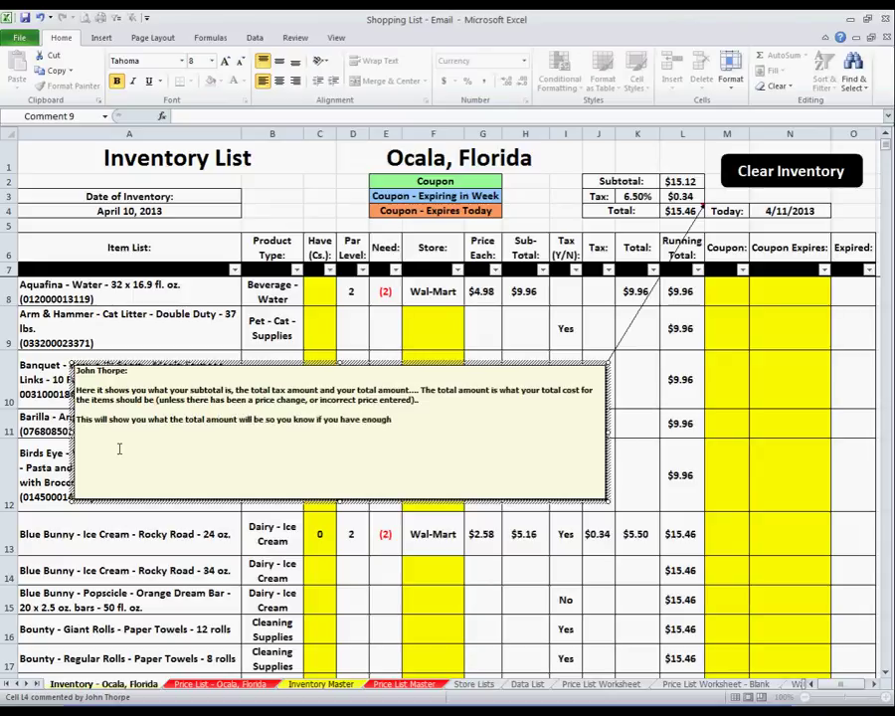
{"action": "key", "text": "BackSpace"}
{"action": "key", "text": "BackSpace"}
{"action": "type", "text": "for all the"}
{"action": "type", "text": " items or jus"}
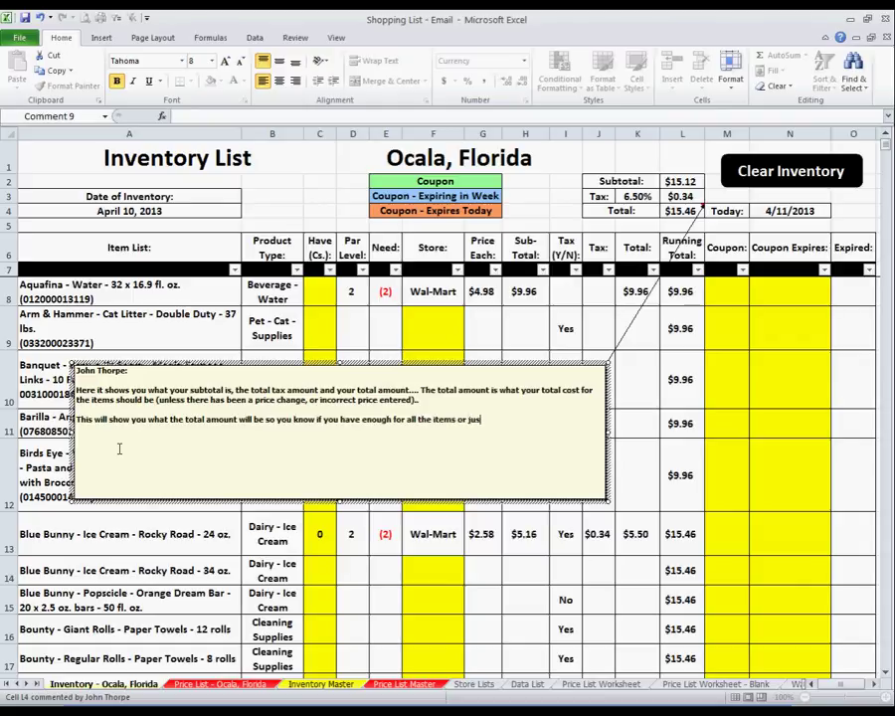
{"action": "type", "text": "t so you know"}
{"action": "type", "text": " prior to shopping..."}
{"action": "key", "text": "Return"}
{"action": "key", "text": "Return"}
Continue the L4 comment introducing the coupon section with a Blue Bunny ice cream example.
{"action": "type", "text": "Now onto the coupon "}
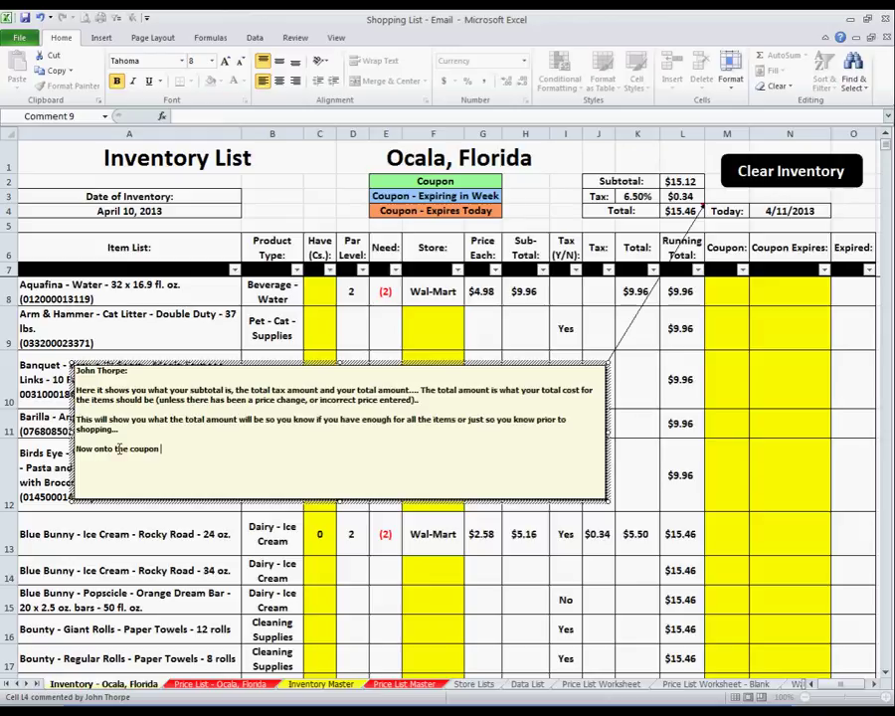
{"action": "type", "text": "section....  I'll inp"}
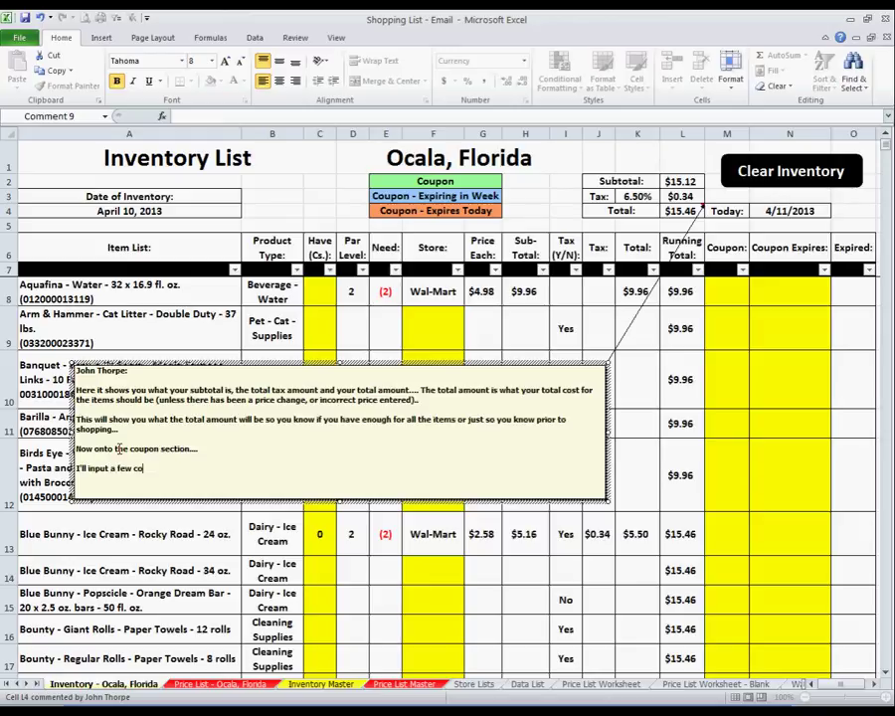
{"action": "type", "text": "ut a few coupons to show ho"}
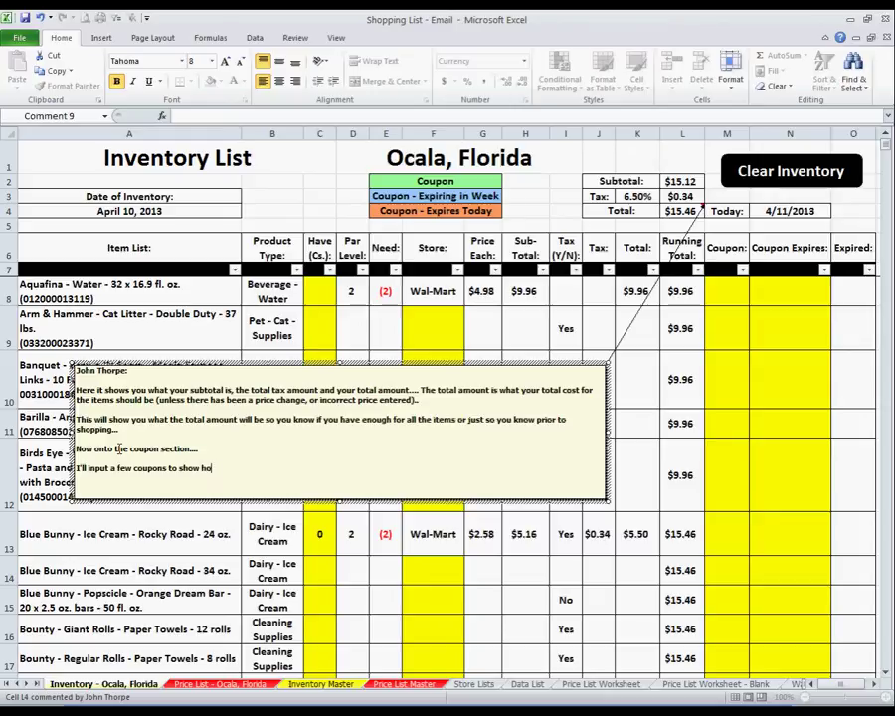
{"action": "type", "text": "w this will"}
{"action": "type", "text": " indicate that you have a"}
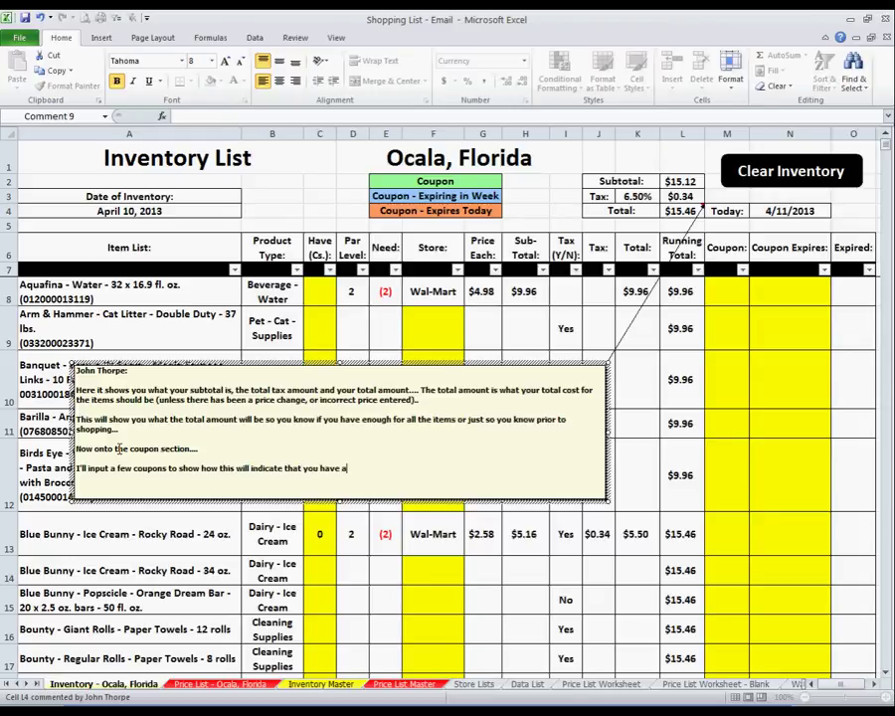
{"action": "type", "text": " coupon"}
{"action": "type", "text": " for this item...."}
{"action": "type", "text": " (note it doe"}
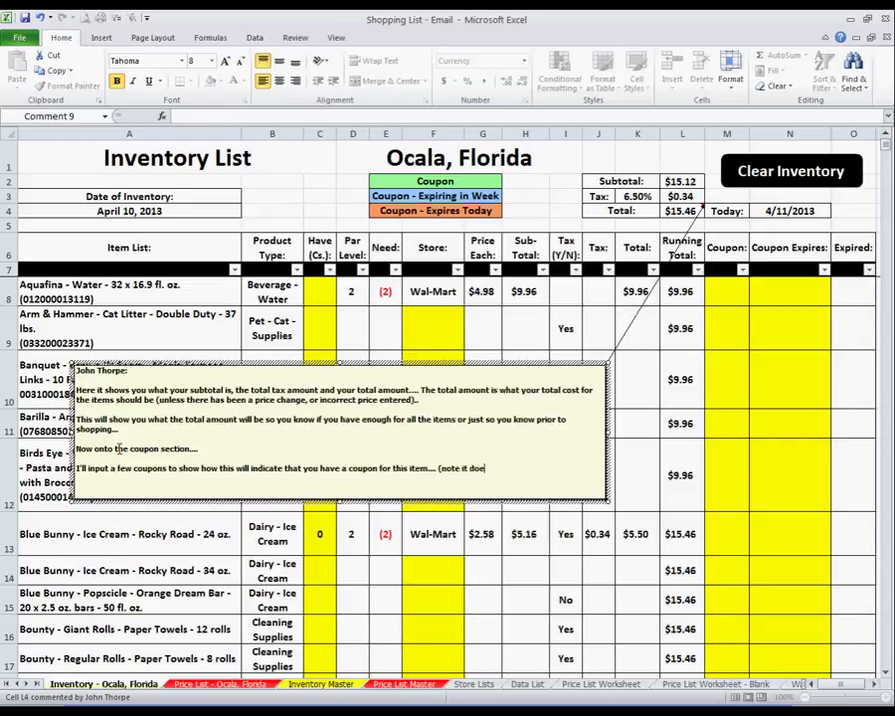
{"action": "type", "text": "sn't take the amount"}
{"action": "type", "text": " of the coupon off the price"}
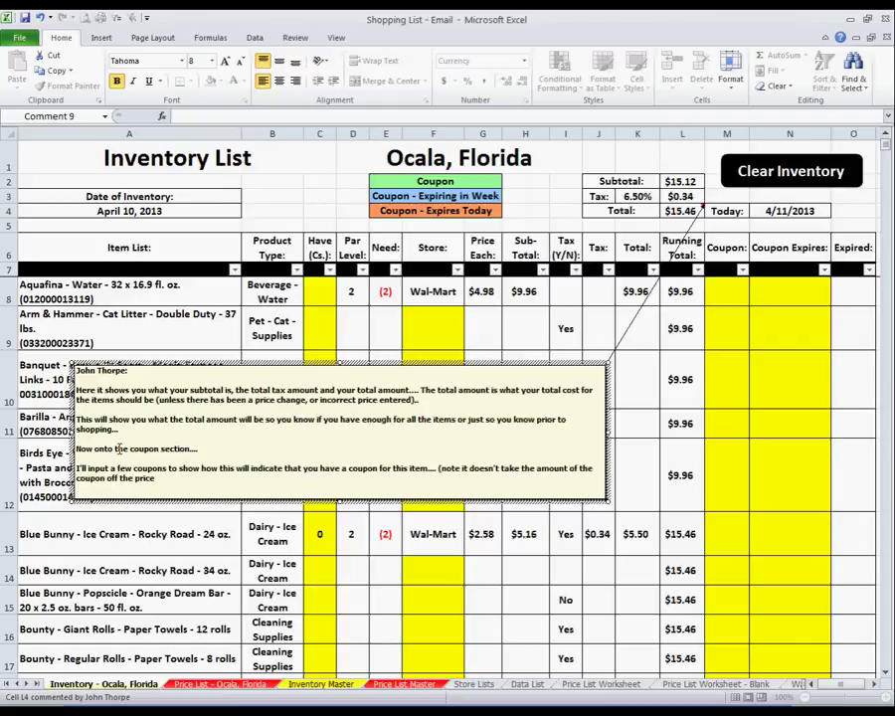
{"action": "type", "text": " - just indicates that you have "}
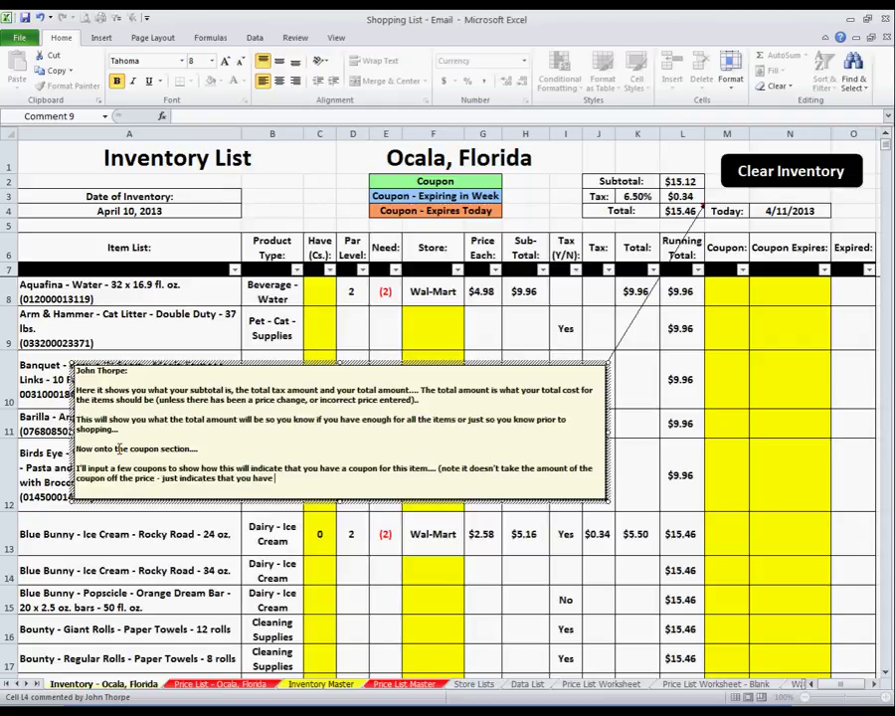
{"action": "type", "text": "a coupon...."}
{"action": "key", "text": "Return"}
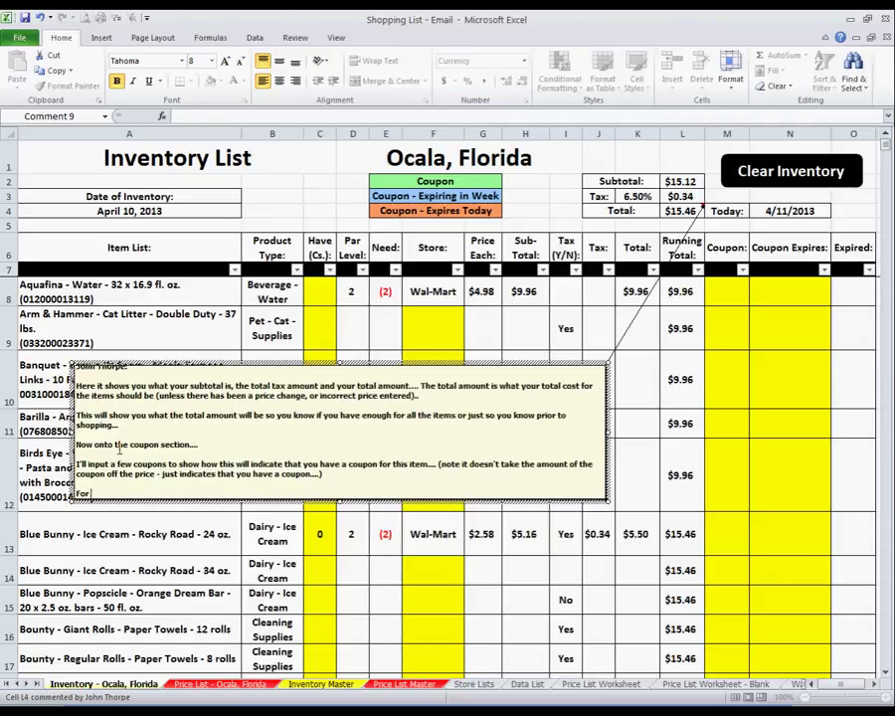
{"action": "type", "text": "xample I'"}
{"action": "type", "text": "ll say that I have a coupon"}
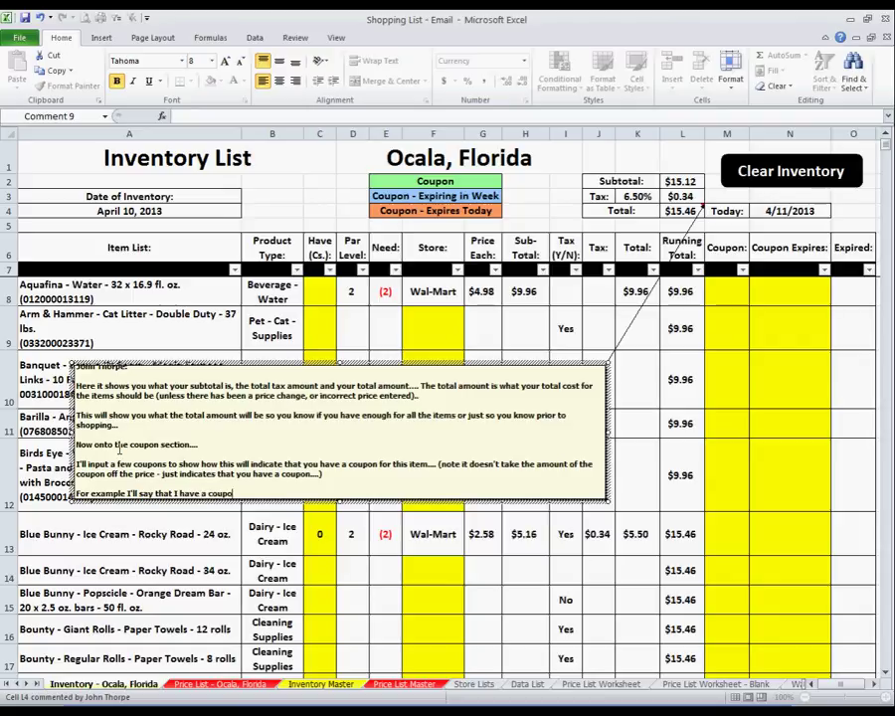
{"action": "type", "text": " for the blue bunny"}
{"action": "type", "text": " ice cream.... note the"}
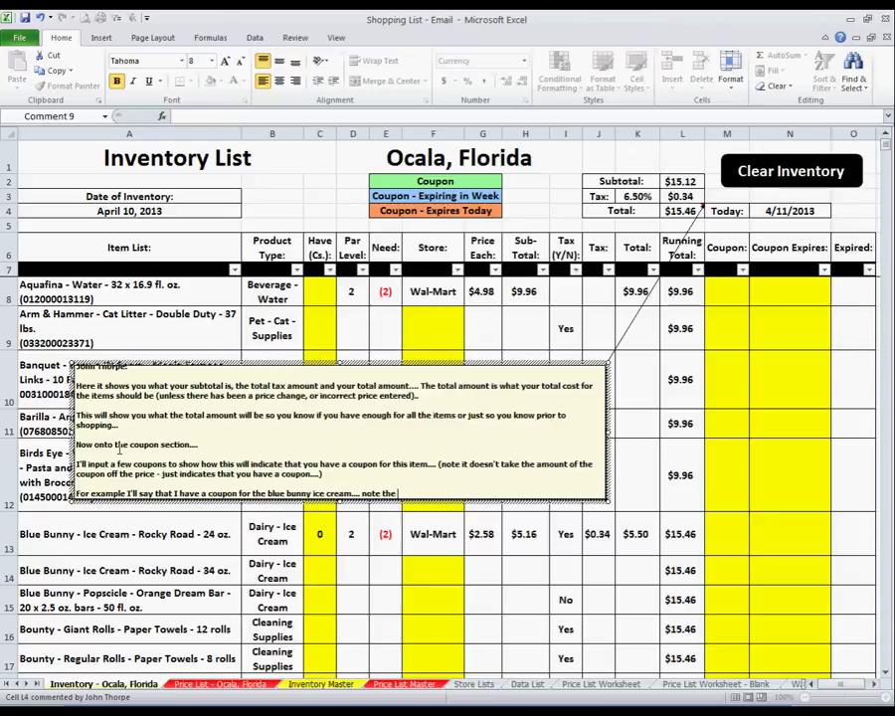
{"action": "type", "text": " changes...."}
{"action": "key", "text": "Return"}
{"action": "key", "text": "Return"}
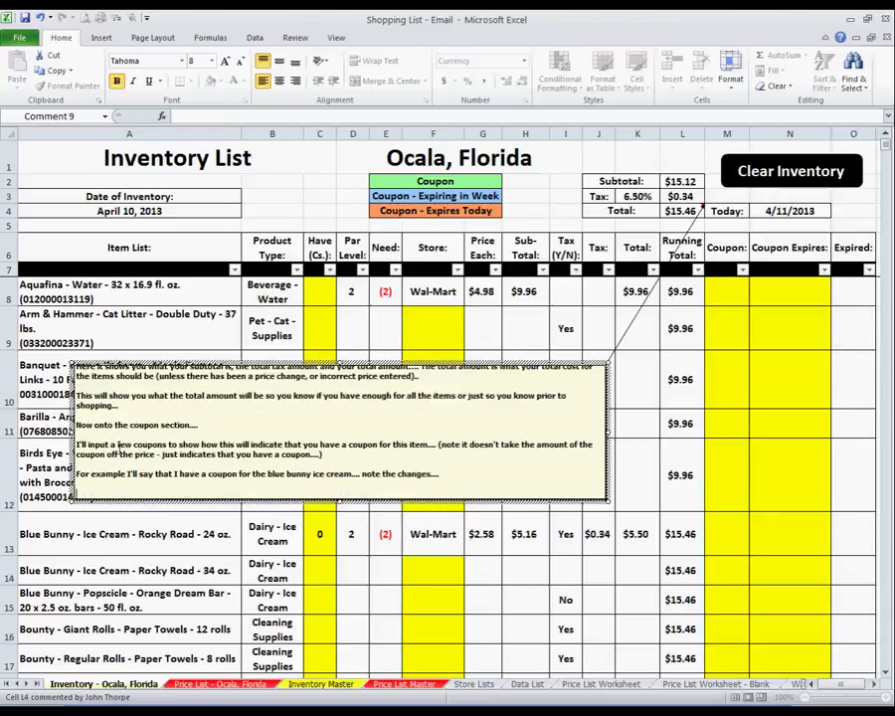
{"action": "right_click", "coordinate": [685, 210]}
Point out the Blue Bunny row, coupon columns, the today formula in N4 and A13's formula.
{"action": "left_click", "coordinate": [723, 399]}
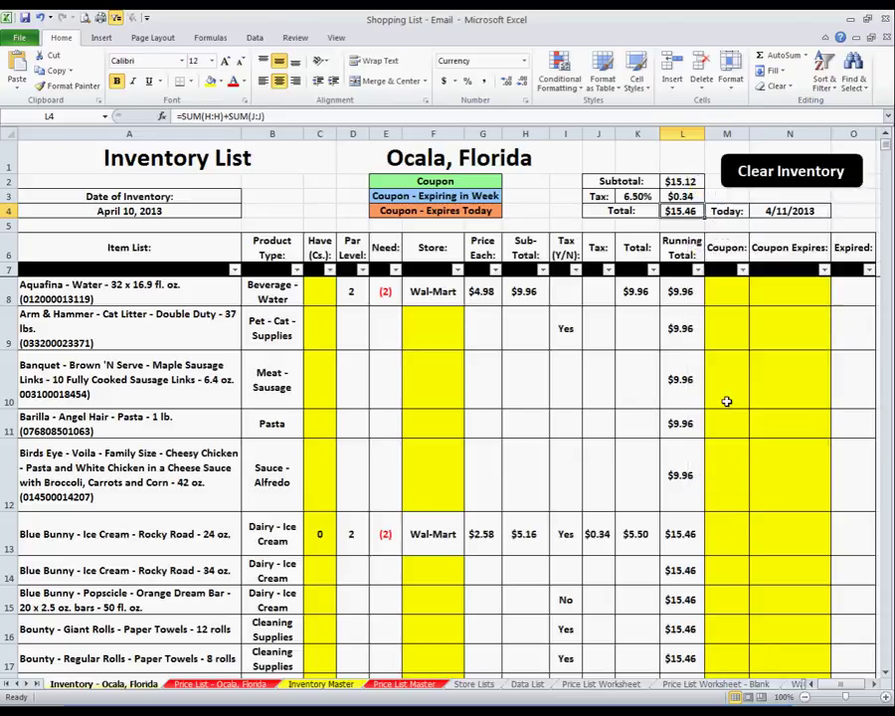
{"action": "mouse_move", "coordinate": [432, 570]}
{"action": "left_mouse_down"}
{"action": "mouse_move", "coordinate": [191, 544]}
{"action": "mouse_move", "coordinate": [841, 539]}
{"action": "left_mouse_up"}
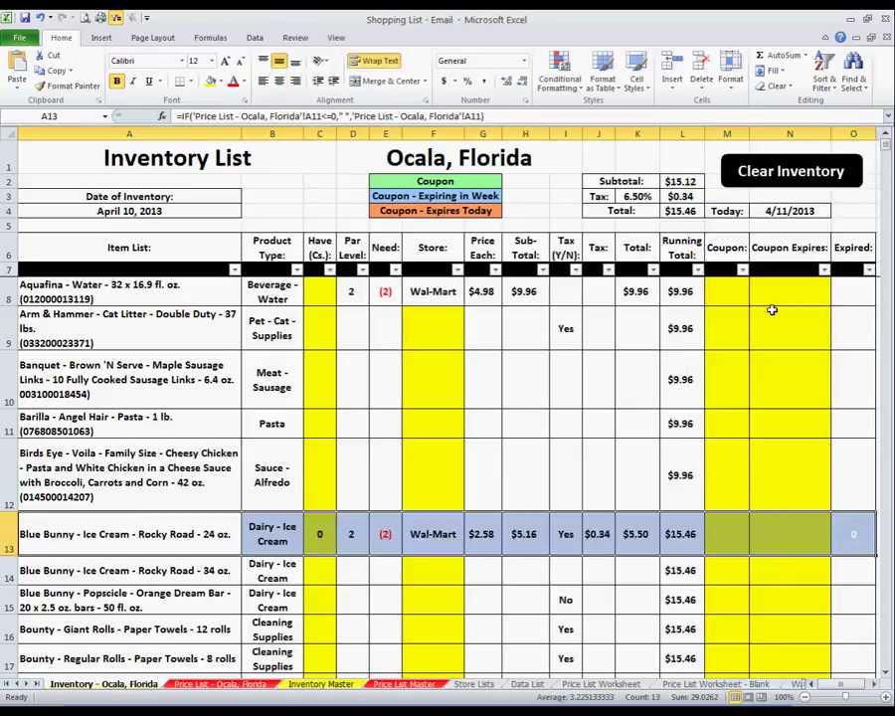
{"action": "left_click_drag", "start_coordinate": [727, 247], "coordinate": [867, 398]}
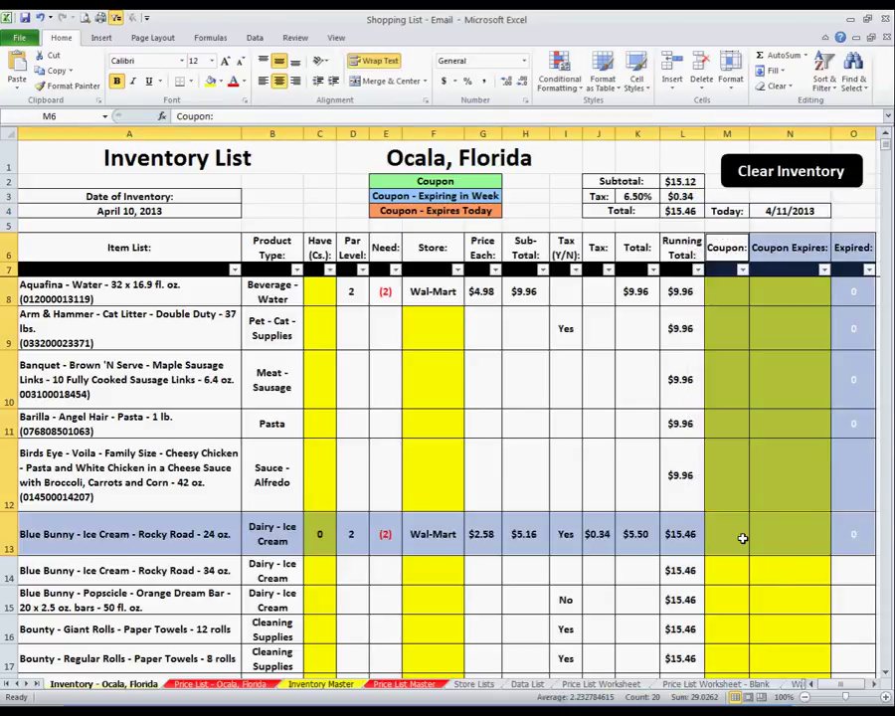
{"action": "left_click", "coordinate": [799, 538]}
{"action": "left_click", "coordinate": [800, 211]}
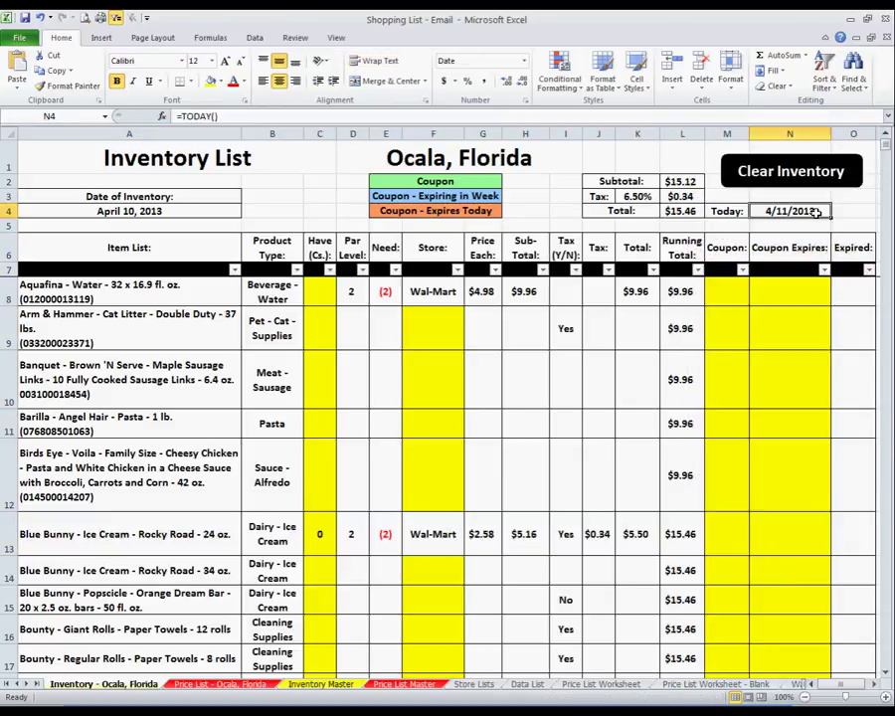
{"action": "left_click", "coordinate": [777, 537]}
{"action": "double_click", "coordinate": [174, 537]}
{"action": "key", "text": "Escape"}
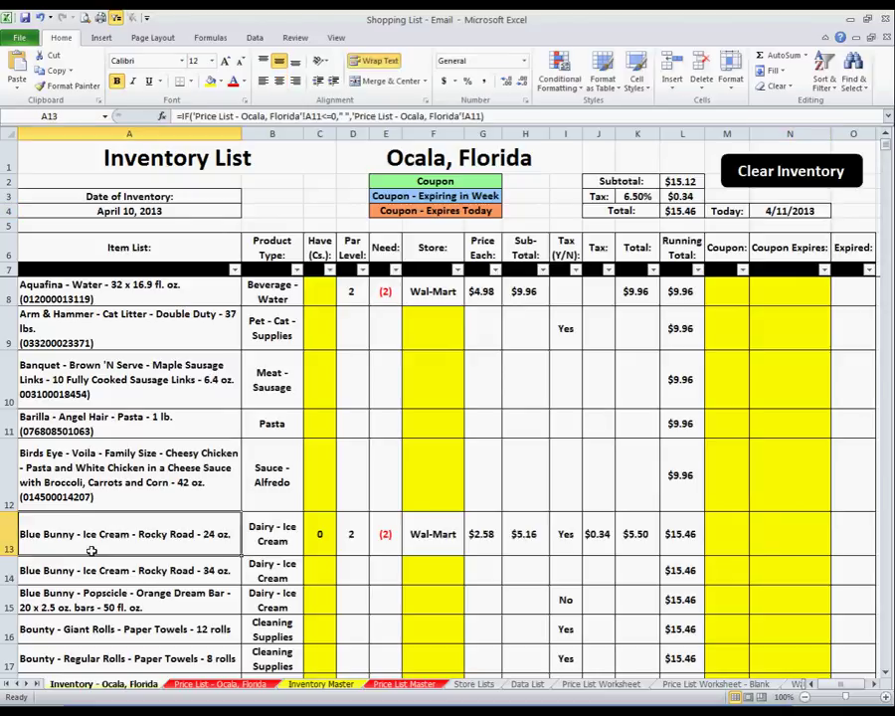
Enter 4/11/2013 as Blue Bunny's coupon expiry and point out the Coupon - Expires Today key.
{"action": "left_click", "coordinate": [123, 545]}
{"action": "left_click", "coordinate": [785, 539]}
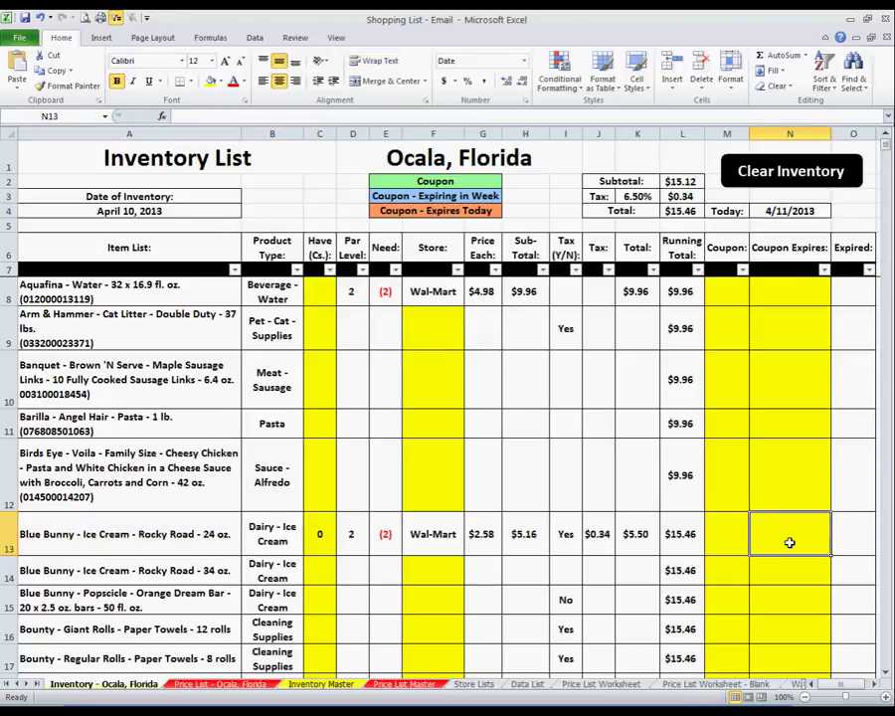
{"action": "type", "text": "4-"}
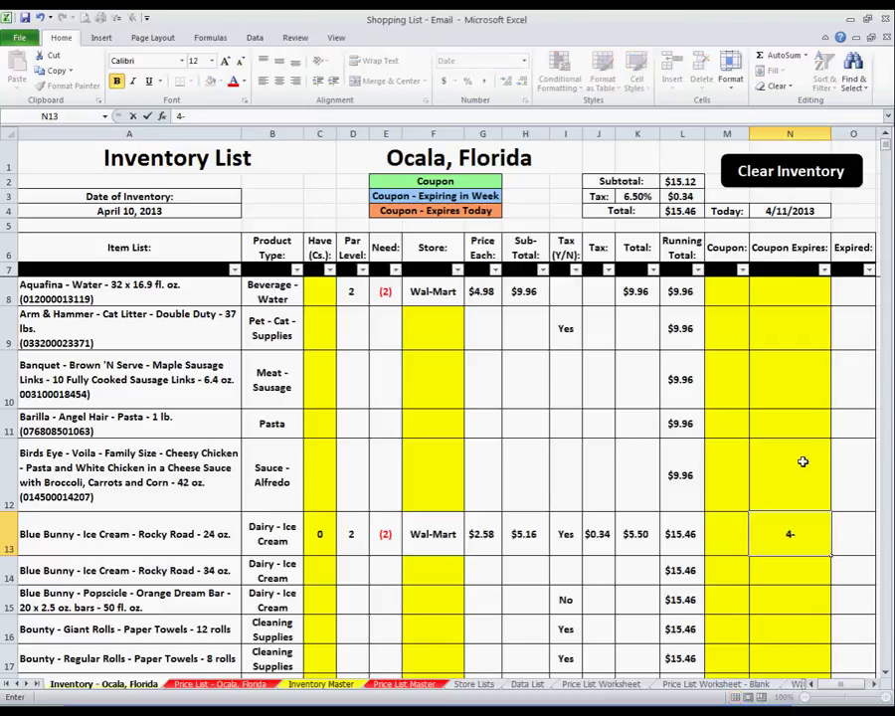
{"action": "type", "text": "11-"}
{"action": "type", "text": "13"}
{"action": "key", "text": "shift+Home"}
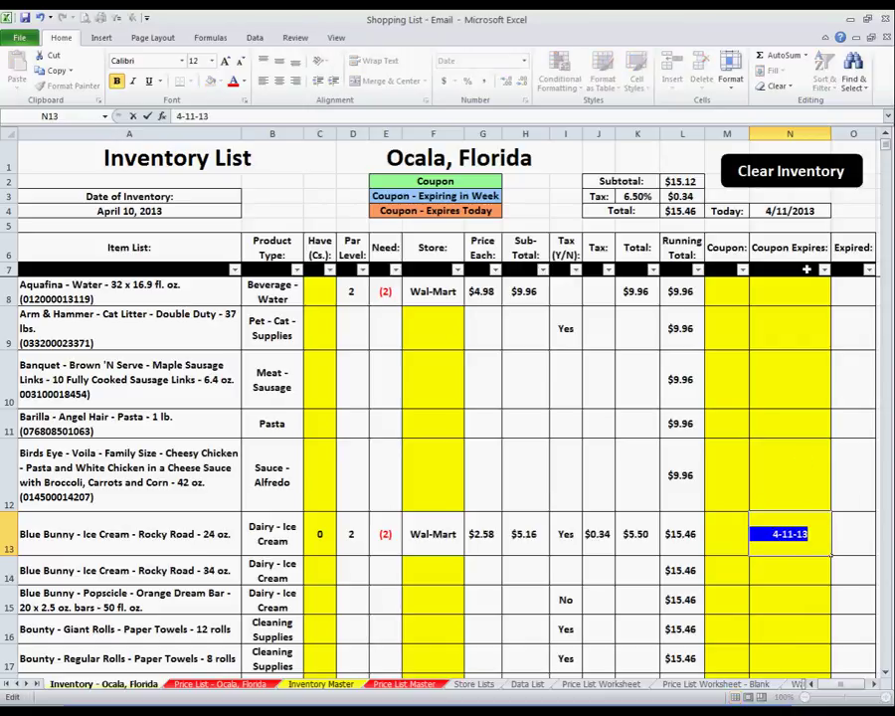
{"action": "left_click", "coordinate": [525, 536]}
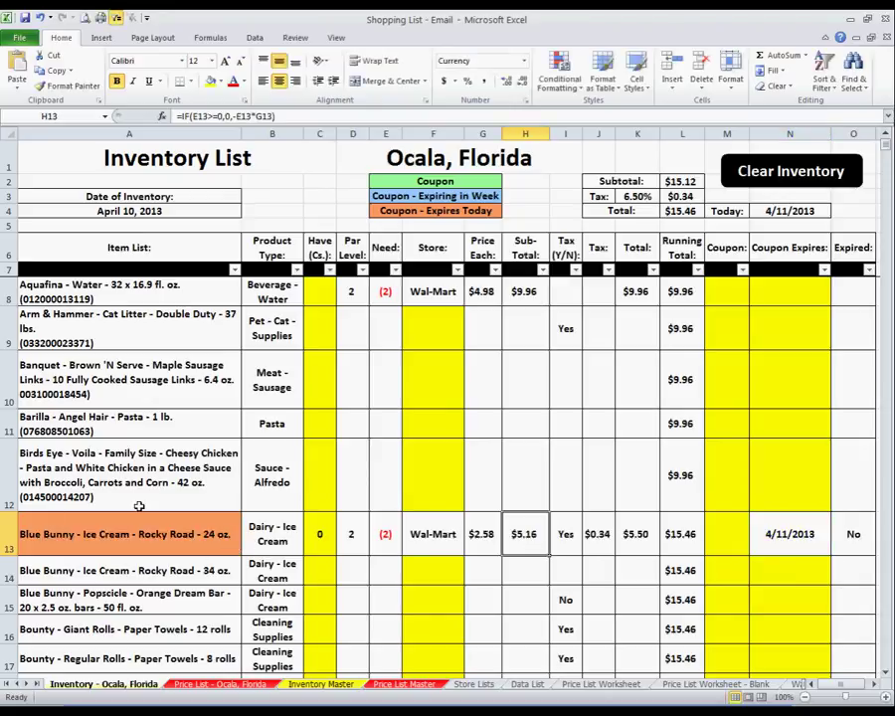
{"action": "left_click", "coordinate": [494, 214]}
{"action": "double_click", "coordinate": [494, 212]}
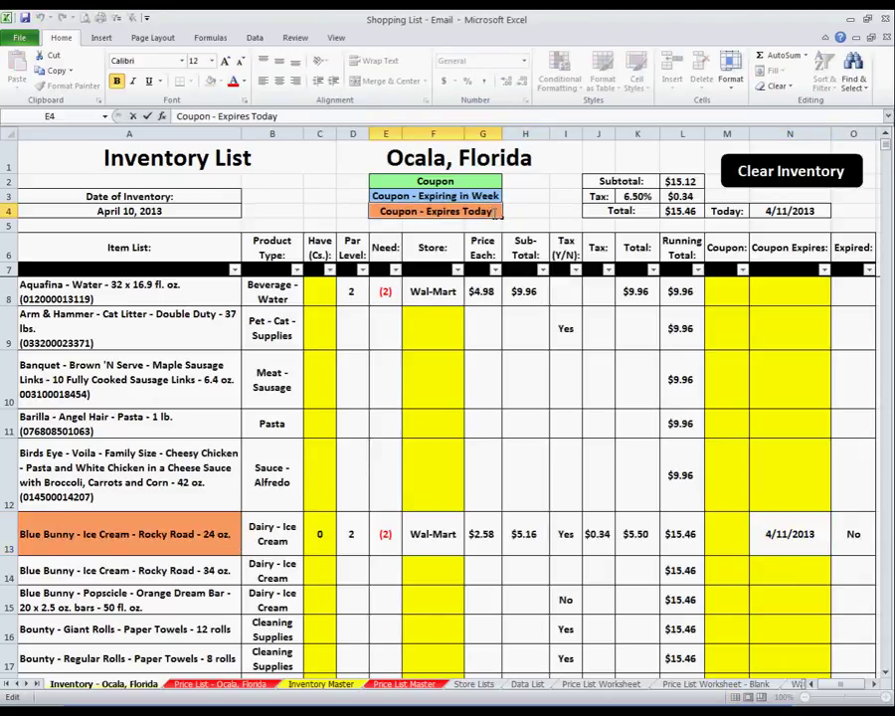
{"action": "double_click", "coordinate": [485, 212]}
{"action": "left_click", "coordinate": [433, 224]}
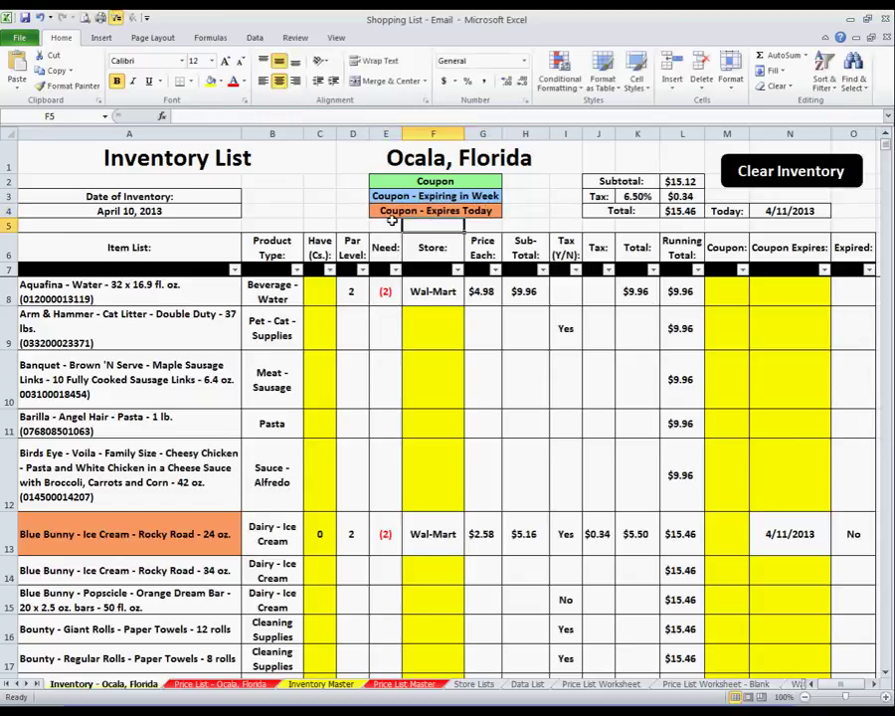
{"action": "left_click_drag", "start_coordinate": [352, 211], "coordinate": [354, 214]}
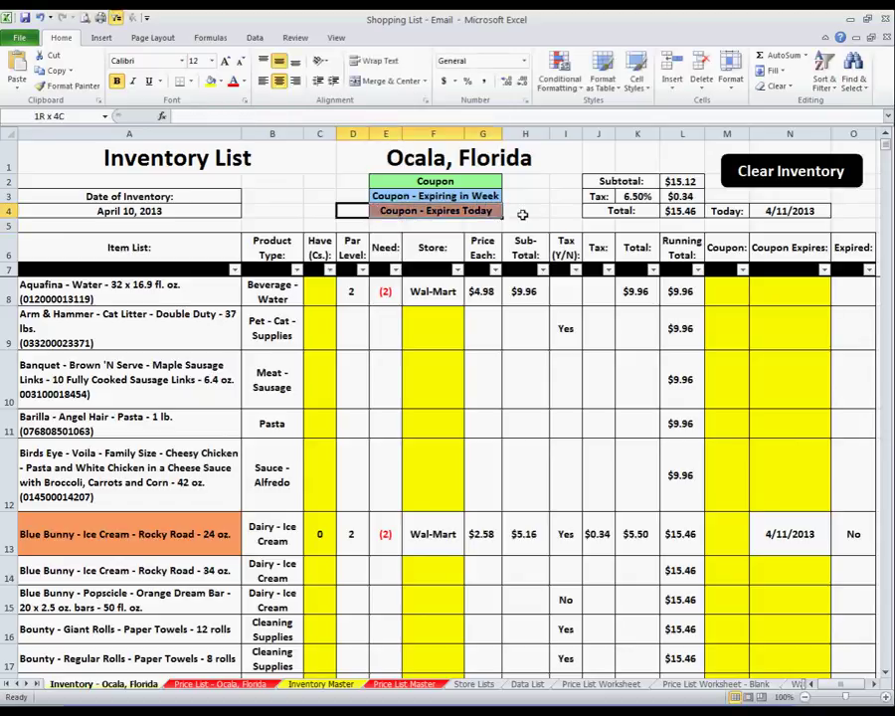
Change the Rocky Road expiry to 4/16/2013, matching the Coupon - Expiring in Week key.
{"action": "left_click", "coordinate": [784, 532]}
{"action": "type", "text": "4-16-"}
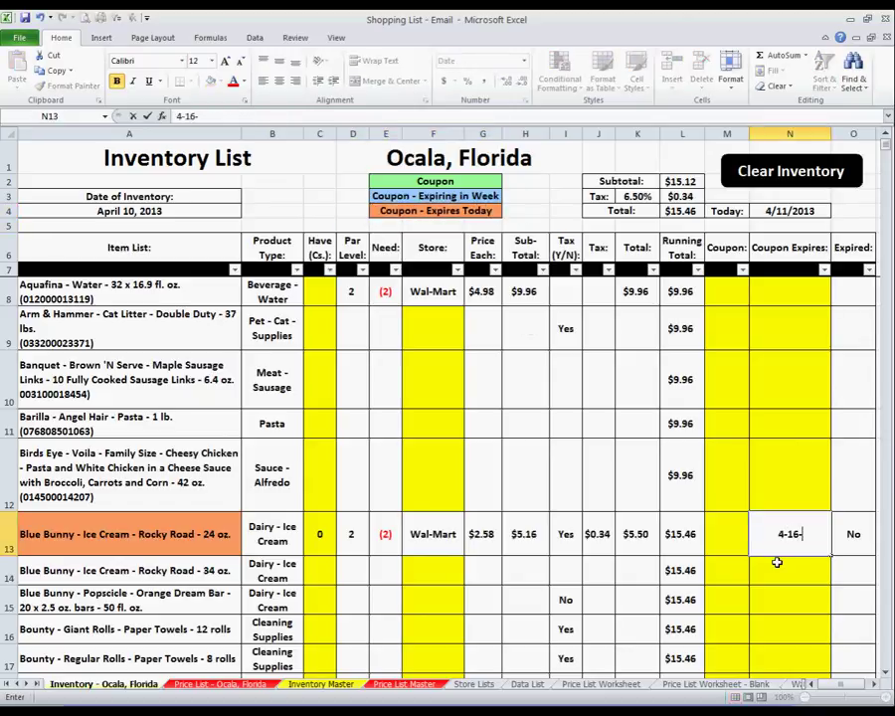
{"action": "type", "text": "13"}
{"action": "key", "text": "Return"}
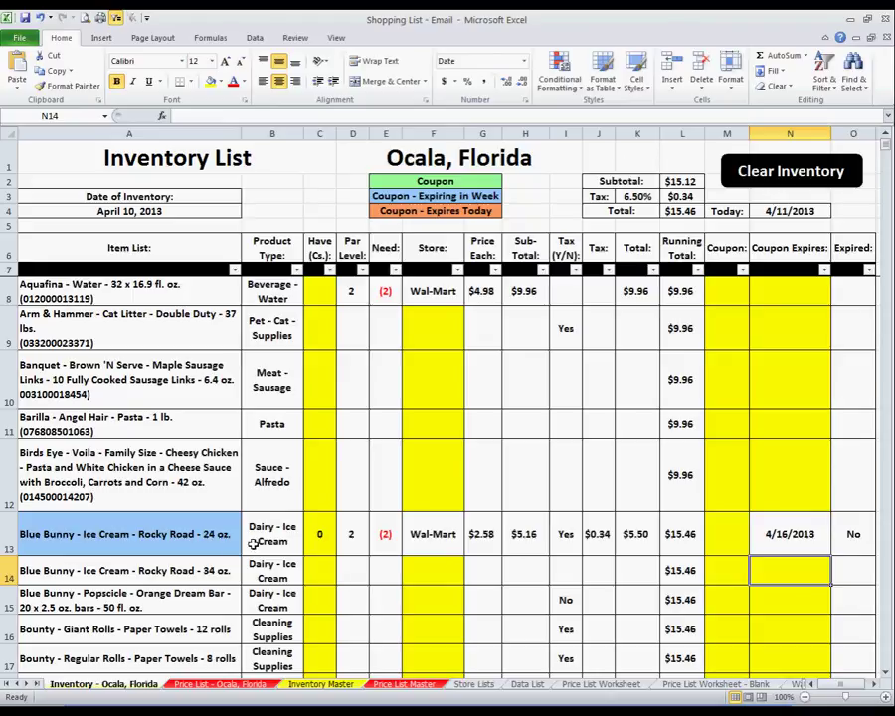
{"action": "mouse_move", "coordinate": [350, 196]}
{"action": "left_mouse_down"}
{"action": "mouse_move", "coordinate": [460, 195]}
{"action": "mouse_move", "coordinate": [351, 193]}
{"action": "left_mouse_up"}
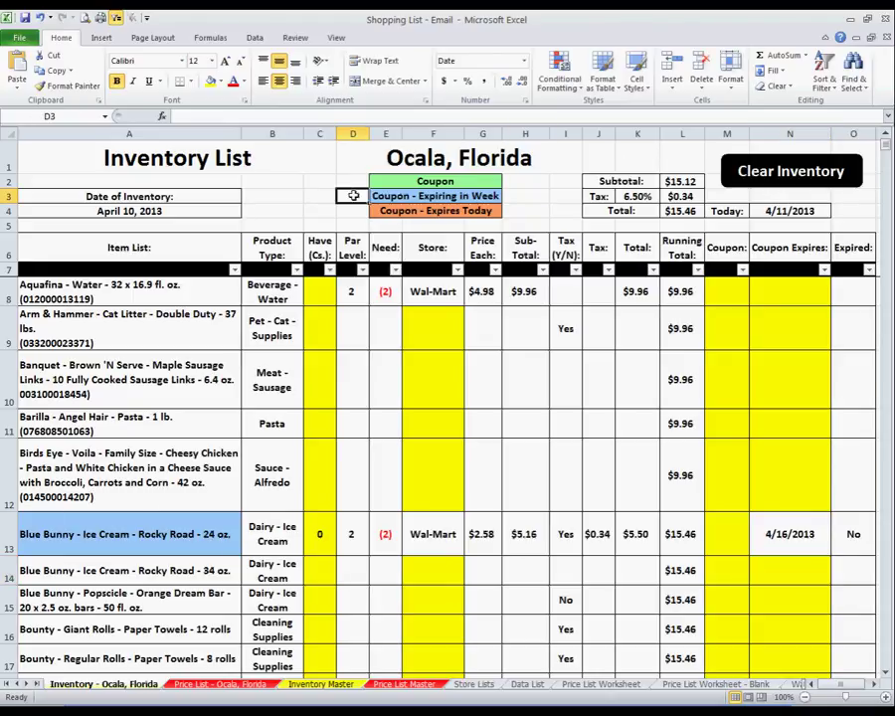
Set the Rocky Road coupon expiry to 5/30/2013 and point out the plain Coupon key.
{"action": "left_click", "coordinate": [771, 527]}
{"action": "type", "text": "5-30"}
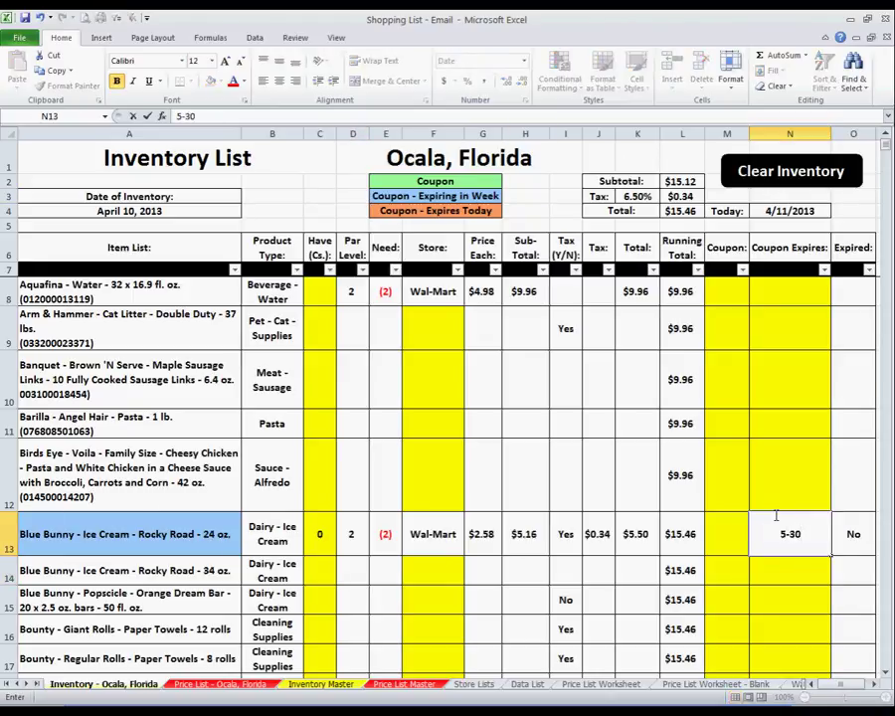
{"action": "type", "text": "-13"}
{"action": "key", "text": "Left"}
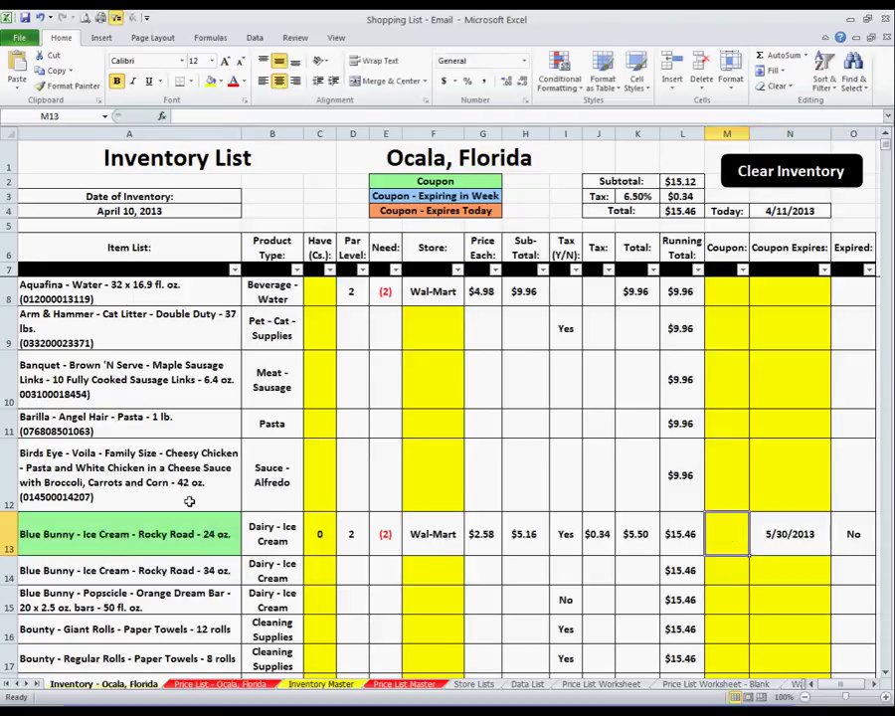
{"action": "left_click_drag", "start_coordinate": [352, 180], "coordinate": [354, 181]}
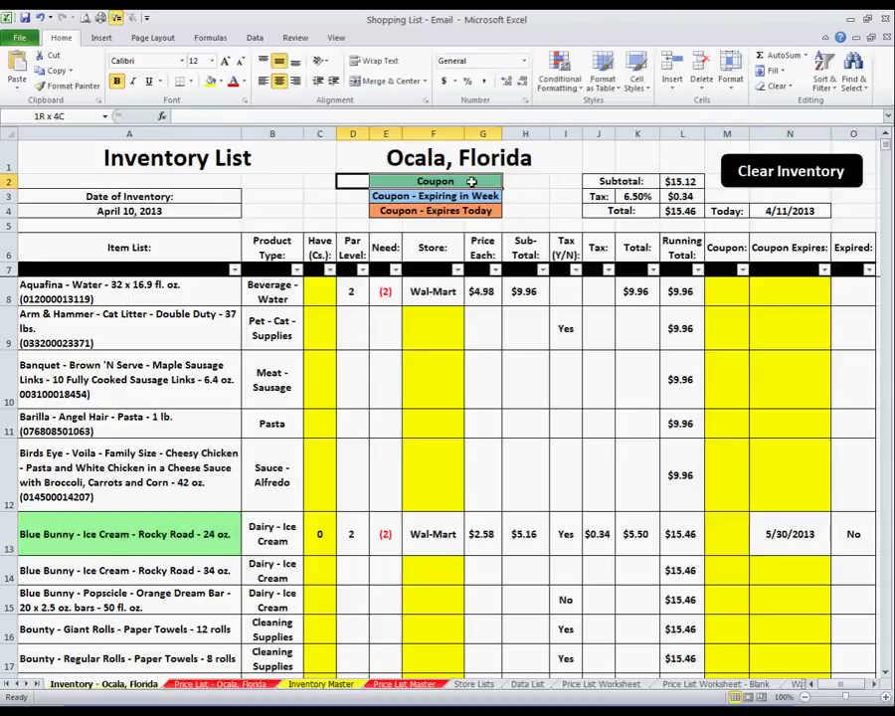
Change the Rocky Road expiry to 4/7/2013 and point out the Expired column result.
{"action": "left_click", "coordinate": [783, 540]}
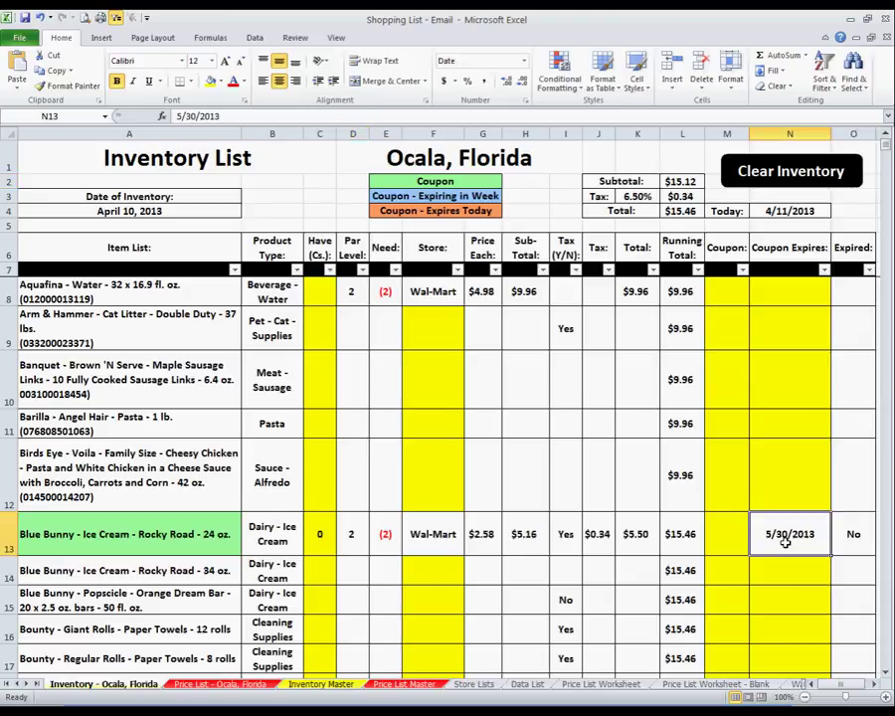
{"action": "type", "text": "4-10-13"}
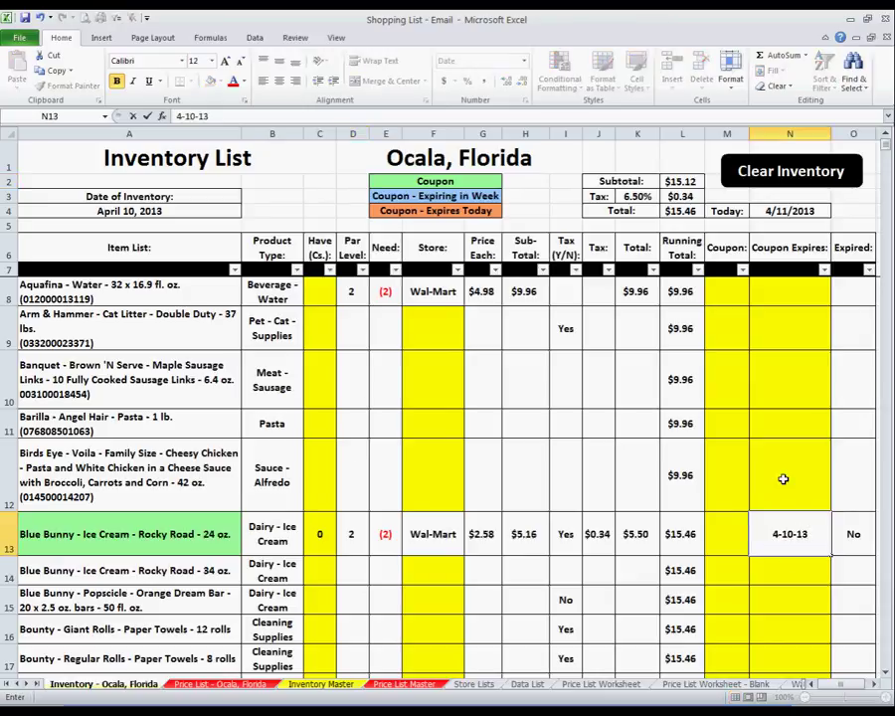
{"action": "left_click_drag", "start_coordinate": [804, 535], "coordinate": [772, 534]}
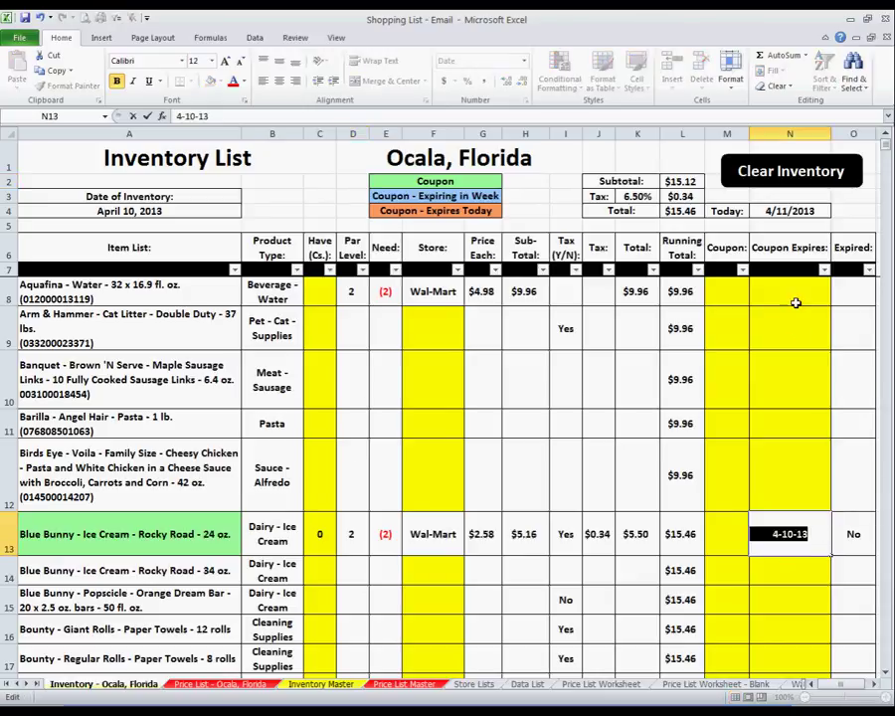
{"action": "type", "text": "4-7-13"}
{"action": "left_click_drag", "start_coordinate": [805, 534], "coordinate": [772, 534]}
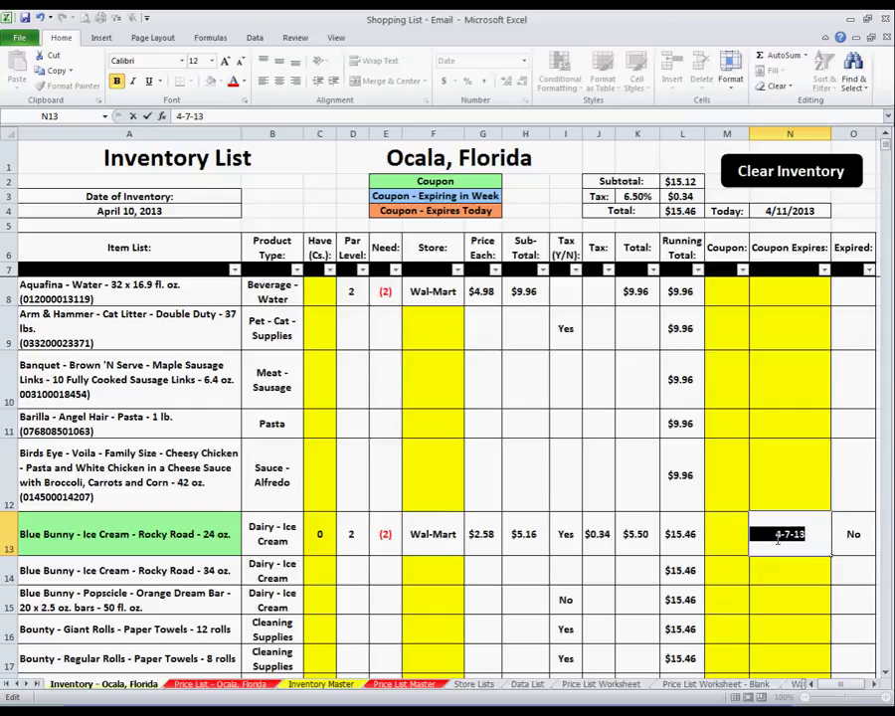
{"action": "key", "text": "Return"}
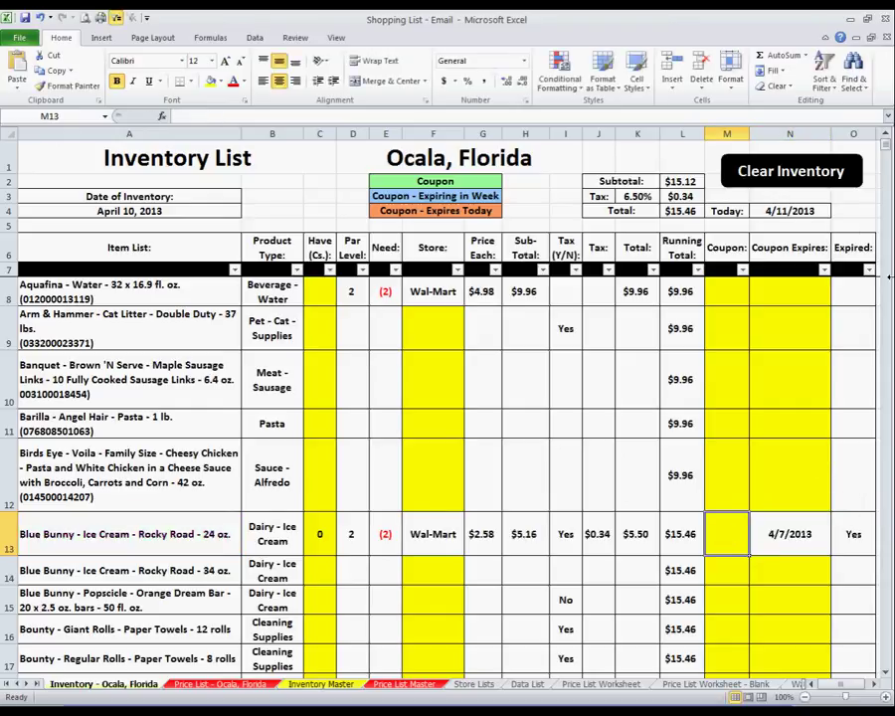
{"action": "left_click_drag", "start_coordinate": [853, 249], "coordinate": [872, 512]}
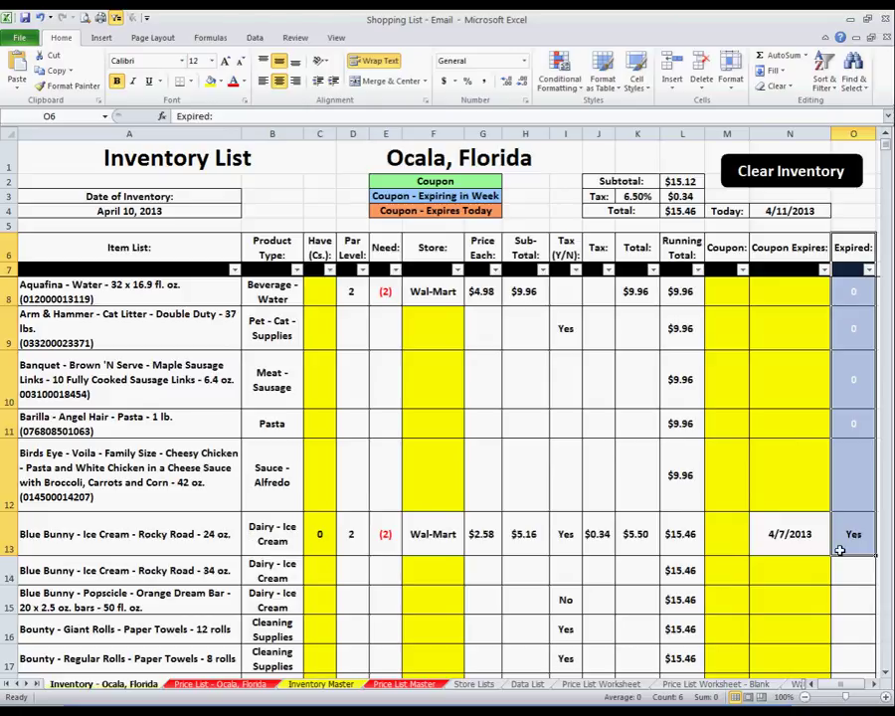
{"action": "left_click", "coordinate": [810, 537]}
Reset the expiry to 4/11/2013, then start an enlarged comment on A13 about the colour key.
{"action": "type", "text": "4/11/2013"}
{"action": "key", "text": "Return"}
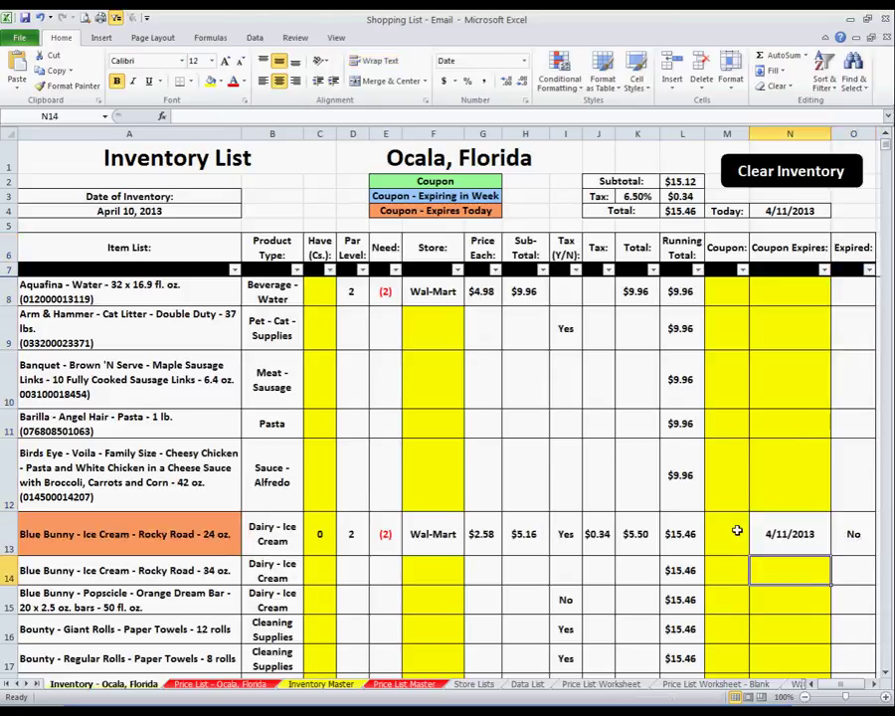
{"action": "left_click", "coordinate": [129, 533]}
{"action": "key", "text": "shift+F2"}
{"action": "left_click_drag", "start_coordinate": [311, 504], "coordinate": [326, 401]}
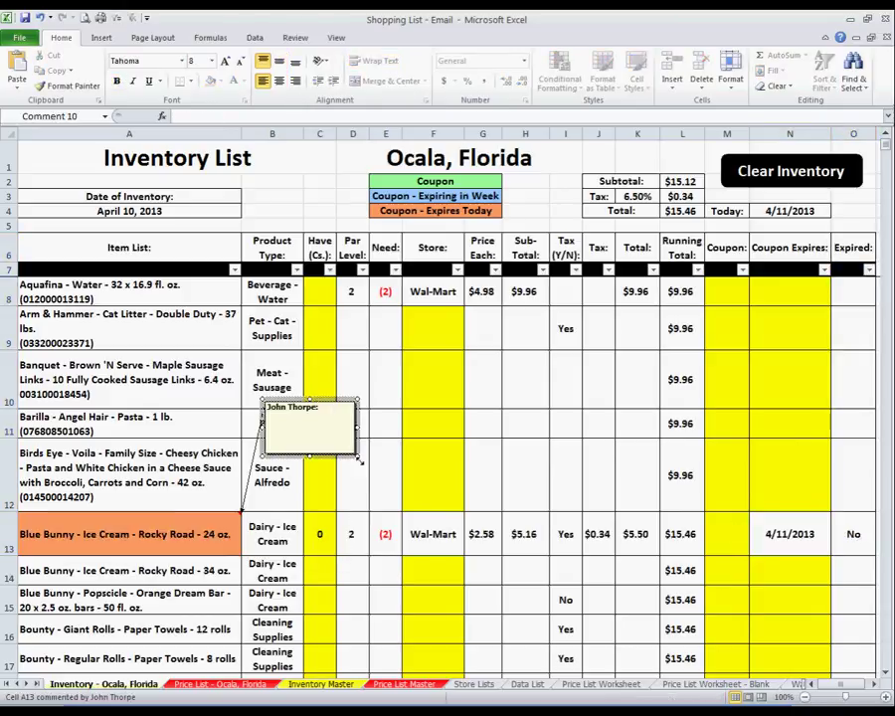
{"action": "left_click_drag", "start_coordinate": [356, 459], "coordinate": [574, 542]}
{"action": "type", "text": "No"}
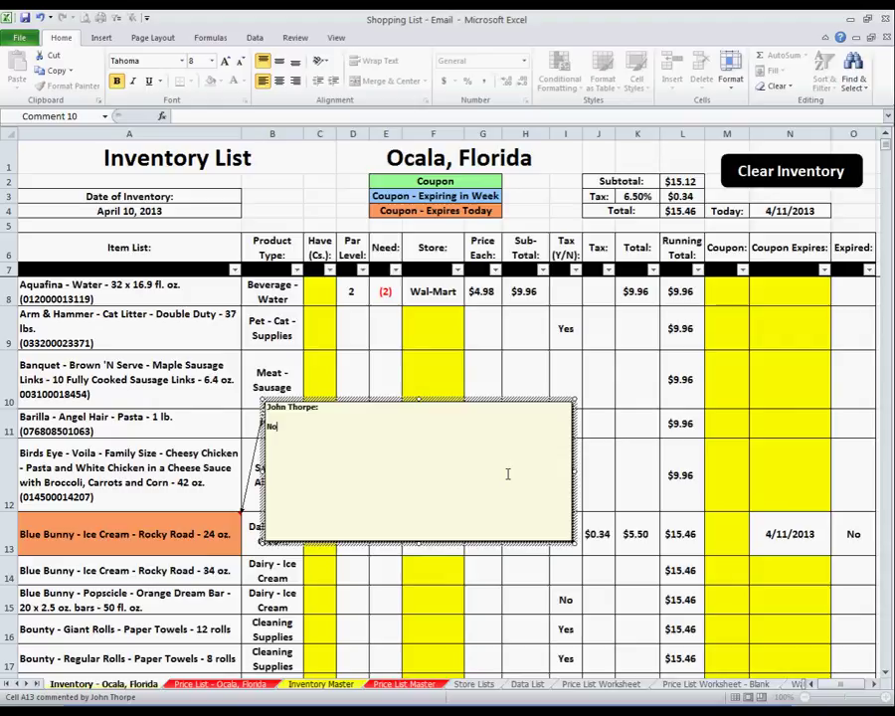
{"action": "type", "text": "te the color changes of"}
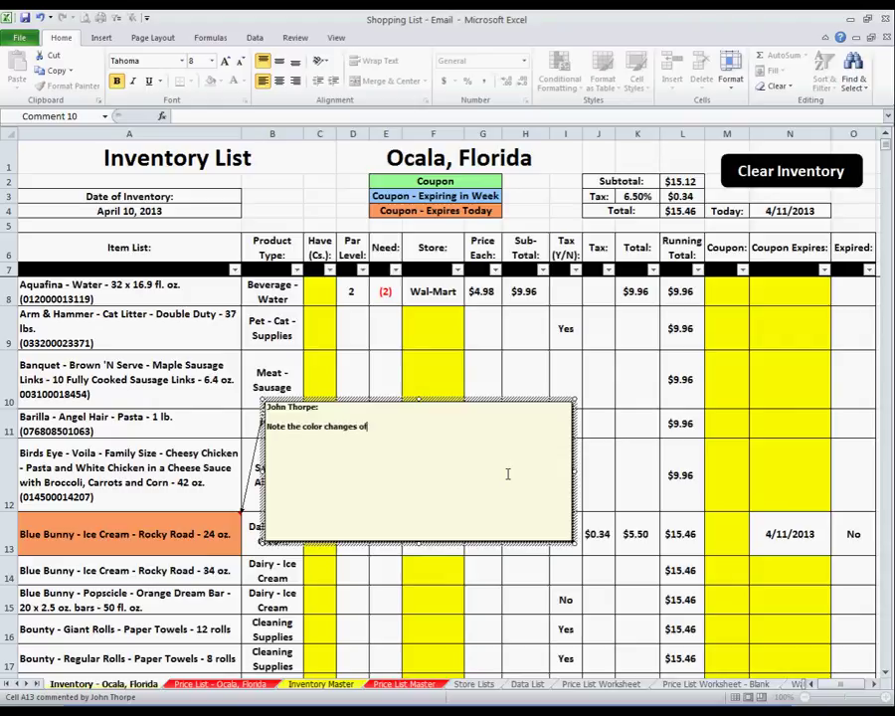
{"action": "type", "text": " the cell in colum"}
{"action": "type", "text": "n A?? Matc"}
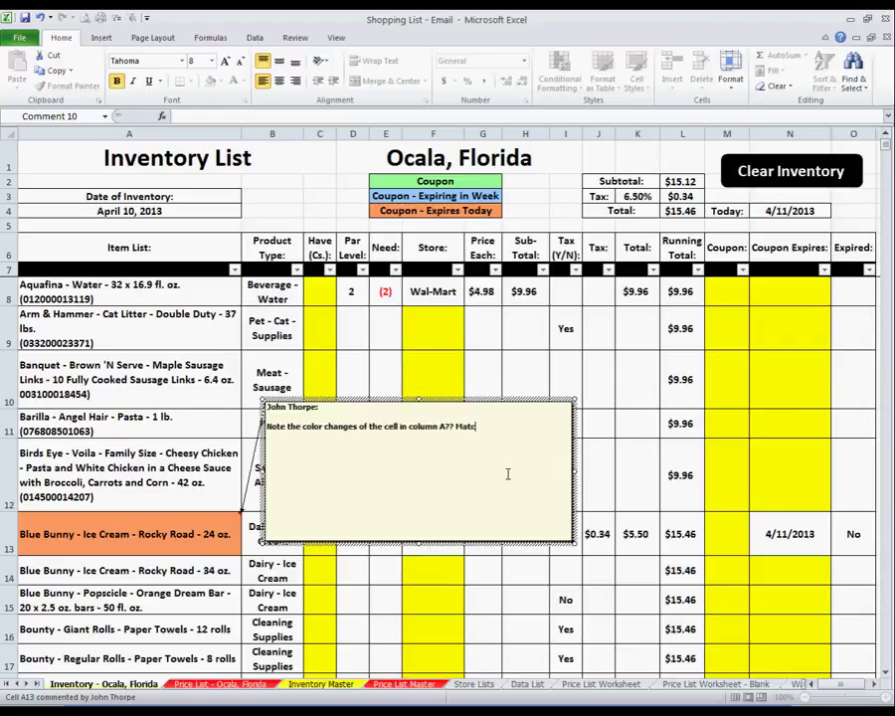
{"action": "type", "text": "h it up with the color key"}
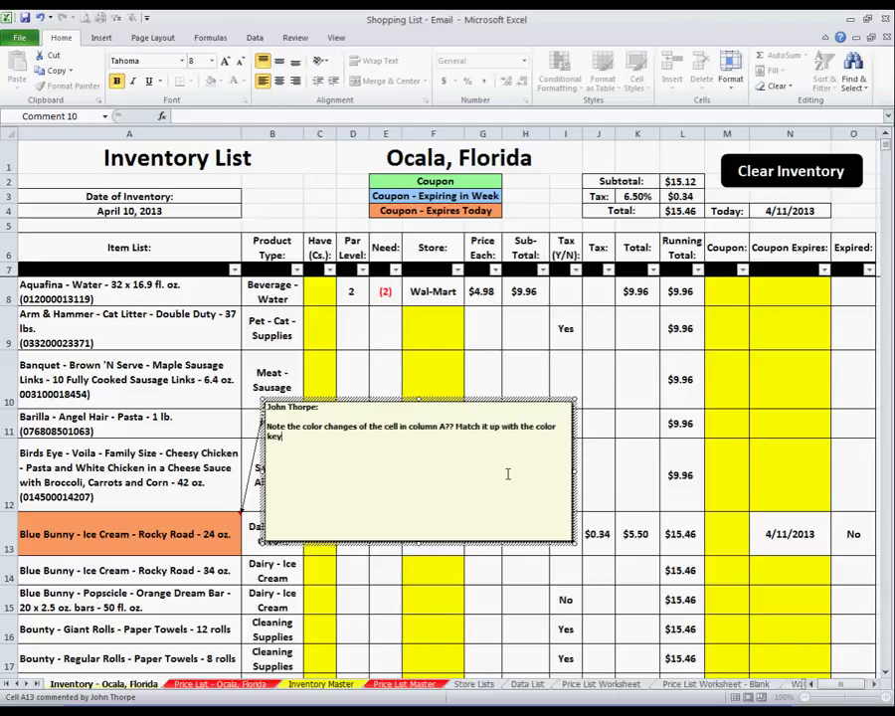
{"action": "type", "text": " at the top to show th"}
{"action": "type", "text": "e status of the "}
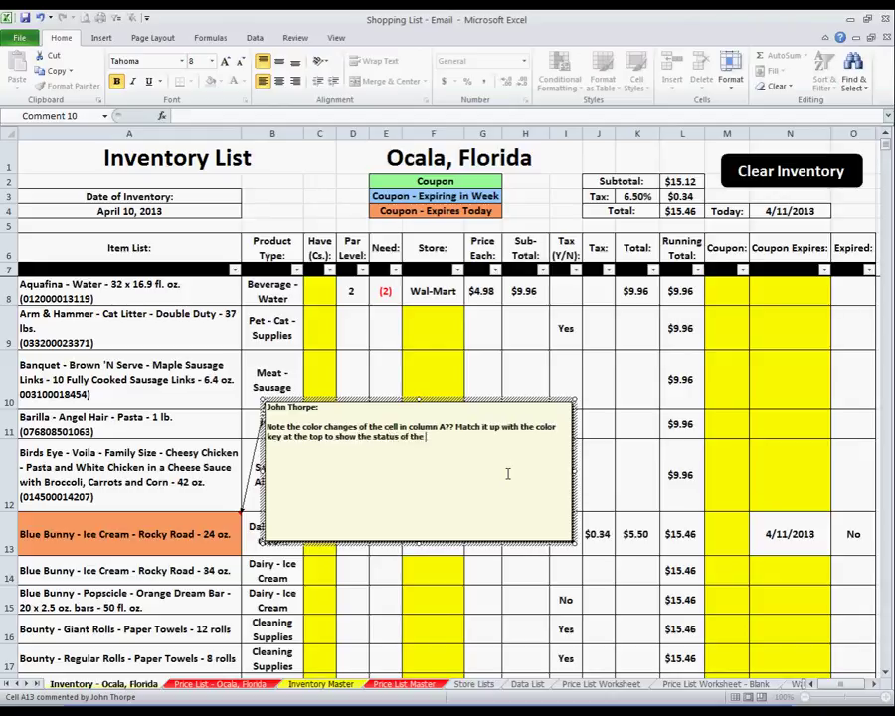
{"action": "type", "text": "coupon expiration"}
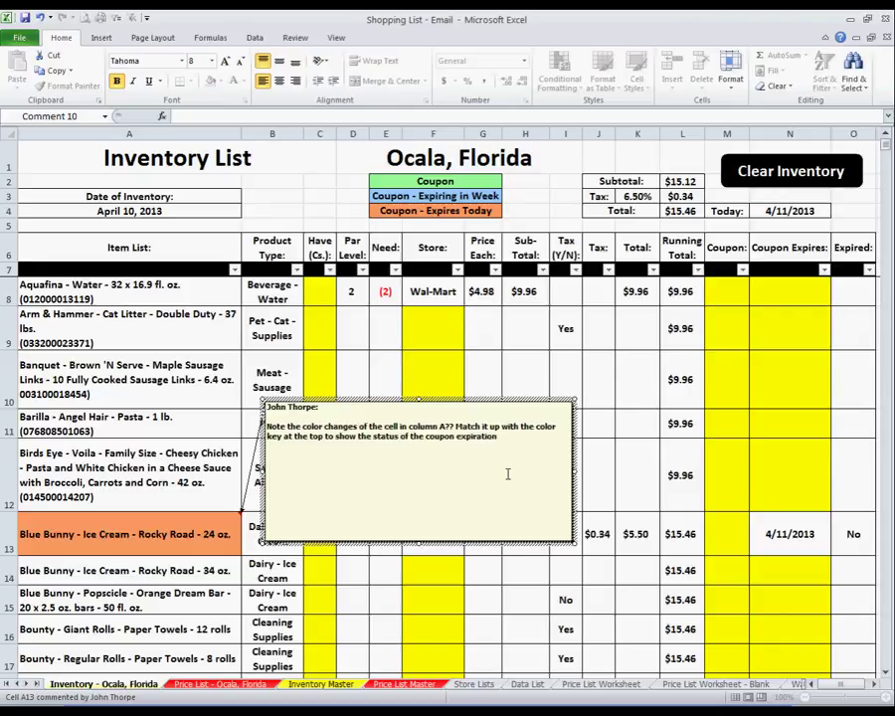
{"action": "type", "text": "...  Also, if "}
{"action": "type", "text": "the"}
{"action": "type", "text": " cell is white then the cou"}
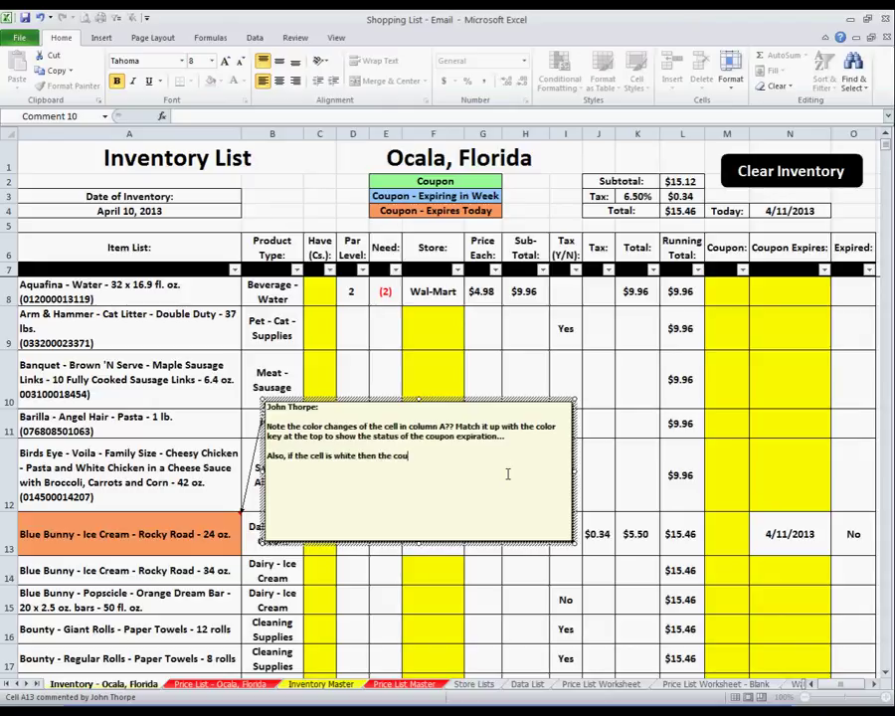
{"action": "type", "text": "pon has "}
{"action": "type", "text": "either expired or"}
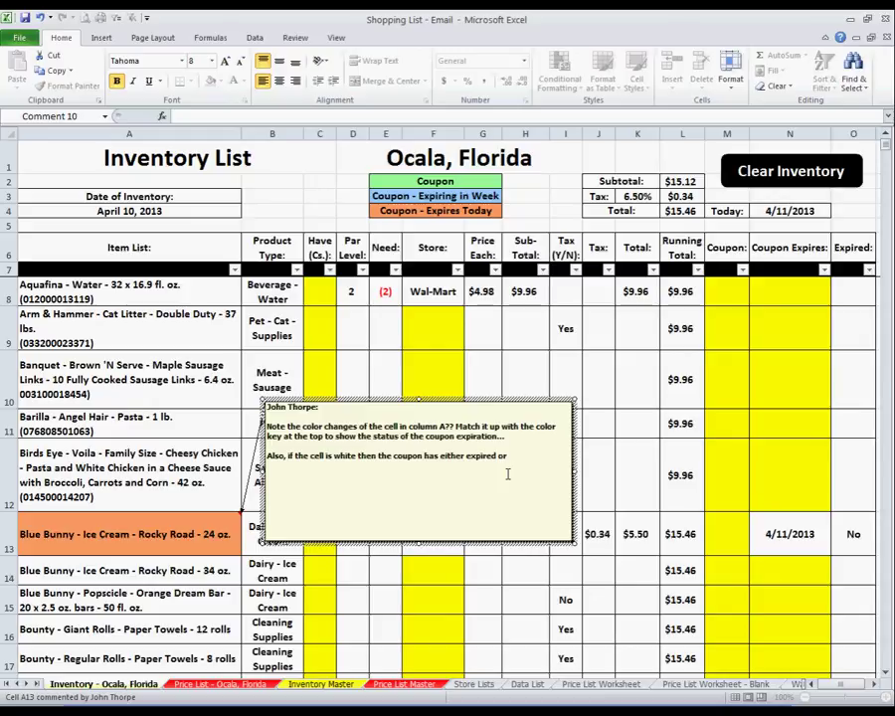
{"action": "type", "text": " no copou"}
{"action": "type", "text": "n information is en"}
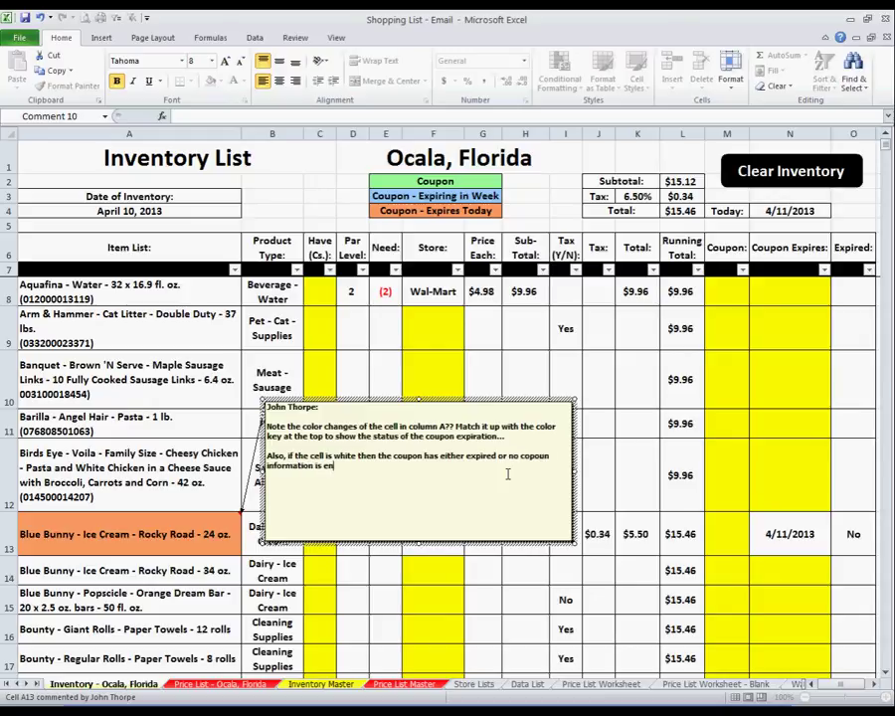
{"action": "type", "text": "tered ("}
{"action": "type", "text": "possibly because you don"}
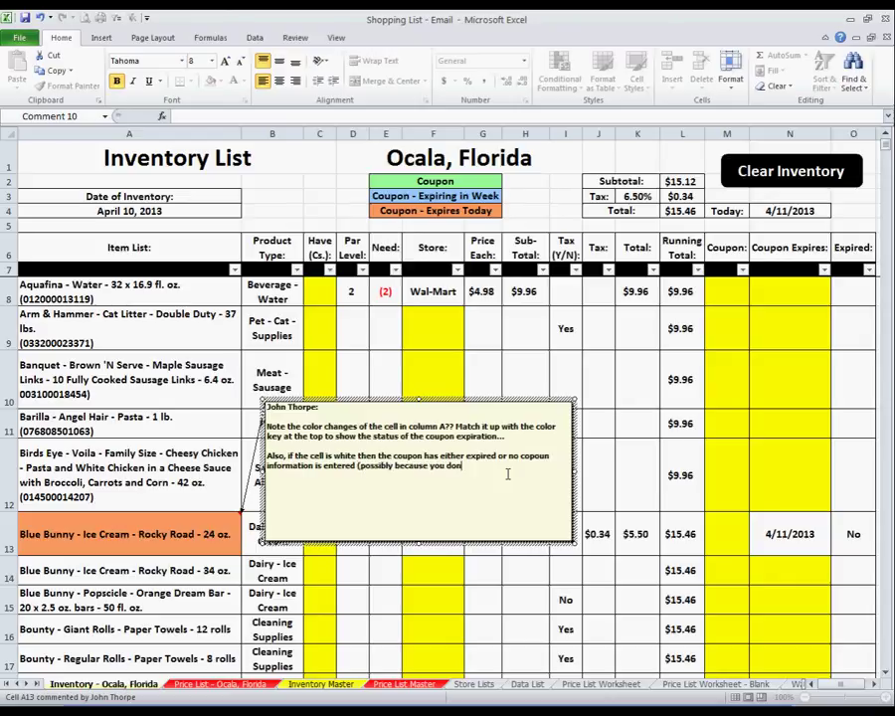
{"action": "type", "text": "'t have a coupon"}
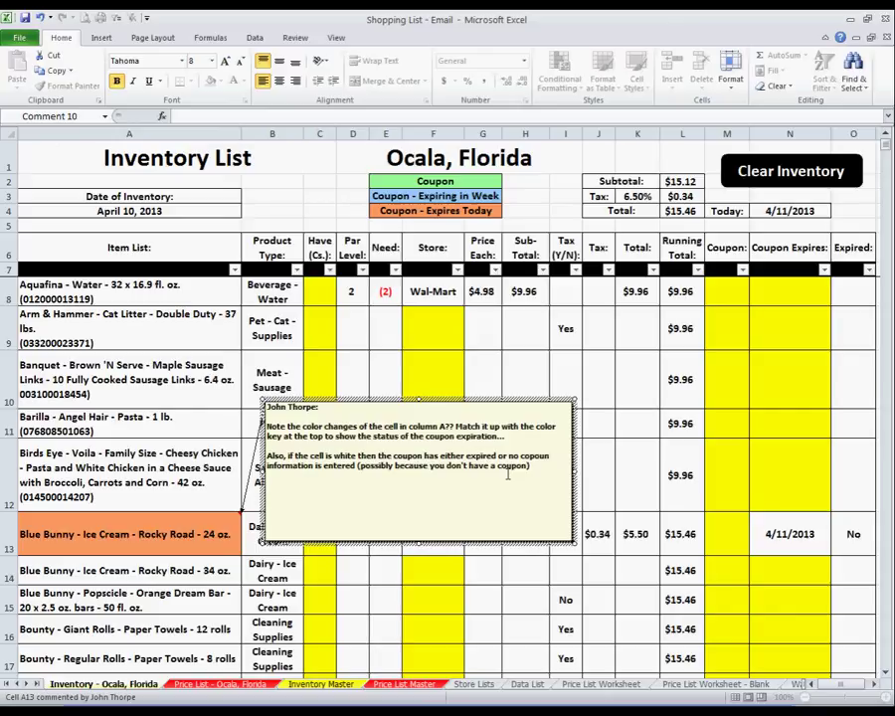
Extend the A13 comment about logging Sunday-paper coupons, then begin the line 'Now let's clear the Inventory'.
{"action": "type", "text": "his"}
{"action": "type", "text": " is a"}
{"action": "type", "text": " good thing to do if you for exam"}
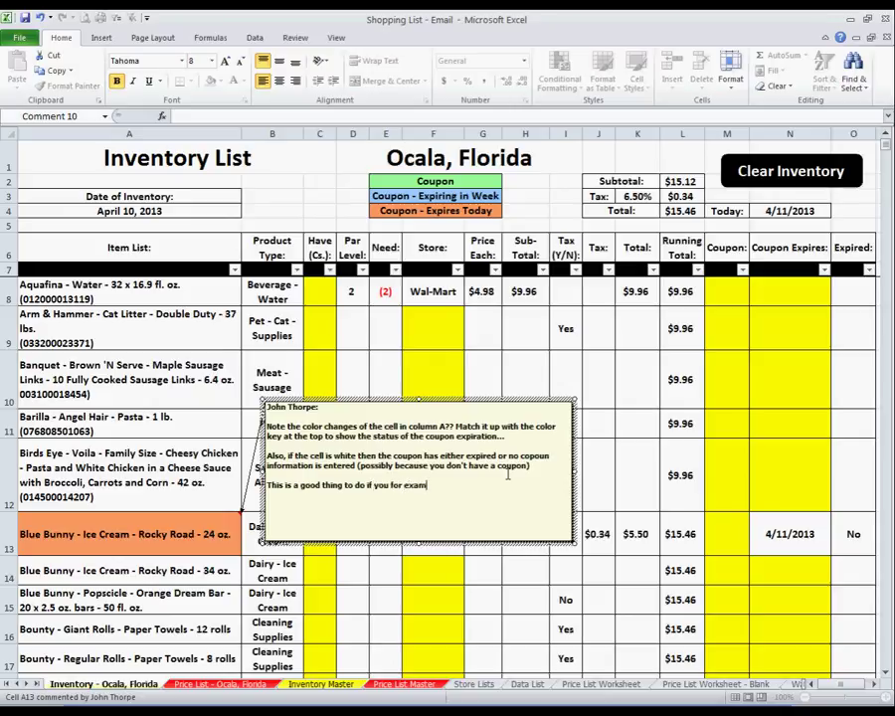
{"action": "type", "text": "ple clip coupons from your"}
{"action": "type", "text": " Sunday"}
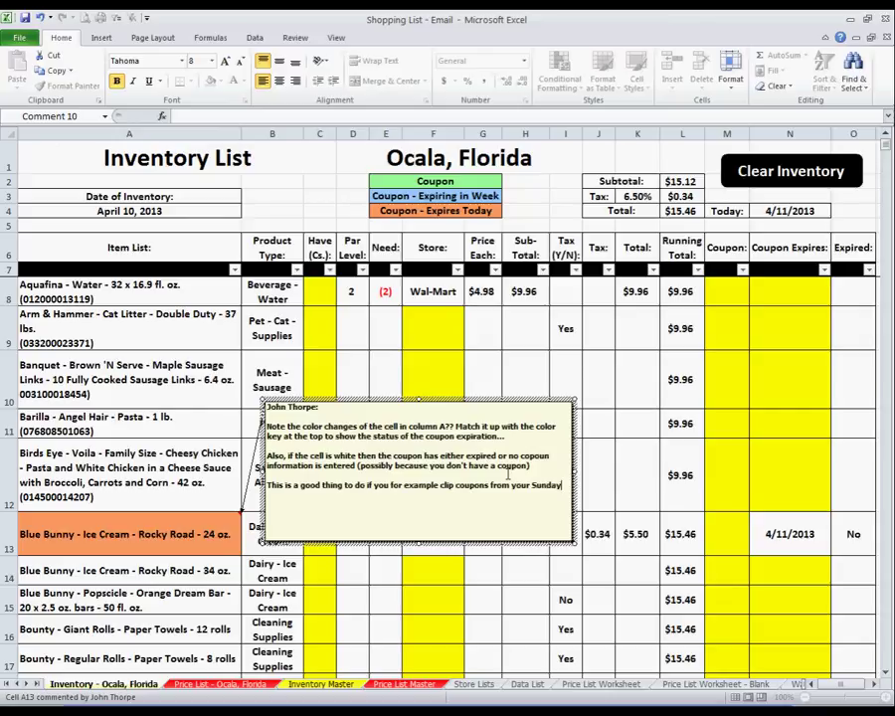
{"action": "type", "text": " paper, you can log the cou"}
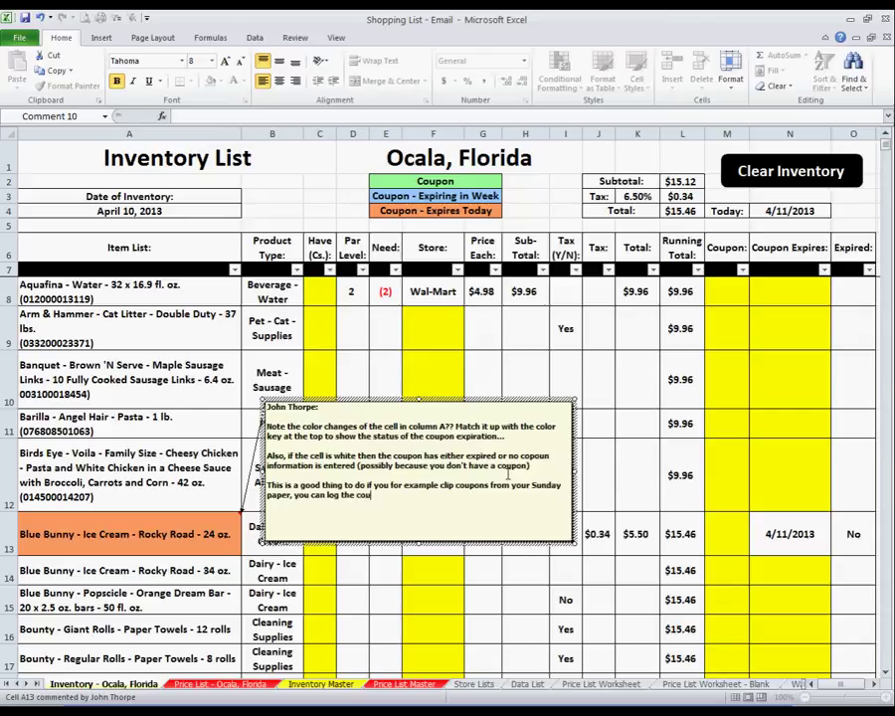
{"action": "type", "text": "pons in here"}
{"action": "type", "text": " as you put them in your coupon"}
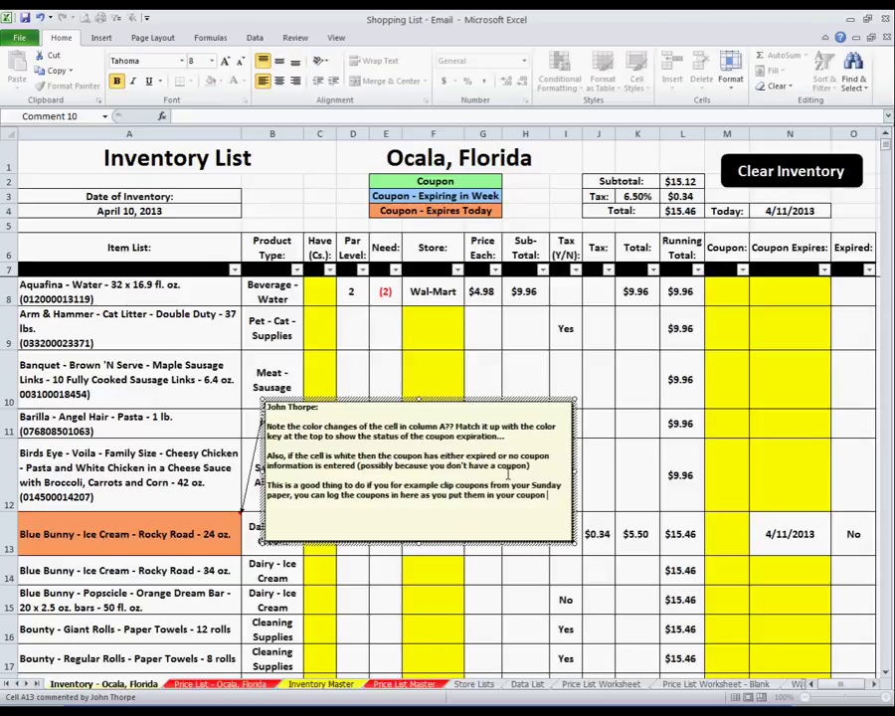
{"action": "type", "text": " book"}
{"action": "type", "text": " to log your coupons"}
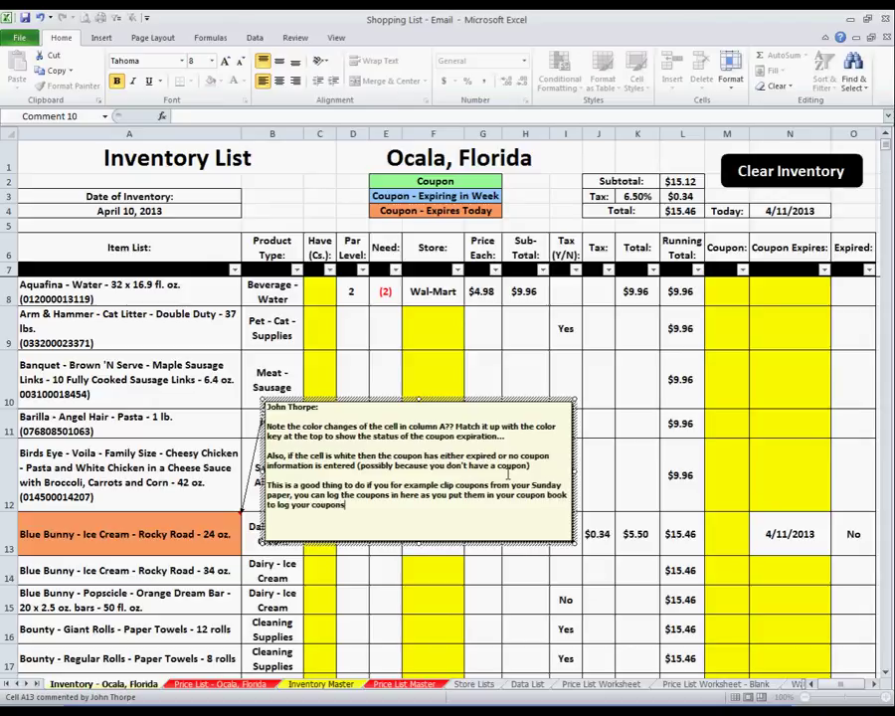
{"action": "type", "text": "..."}
{"action": "type", "text": "Now let's clear the I"}
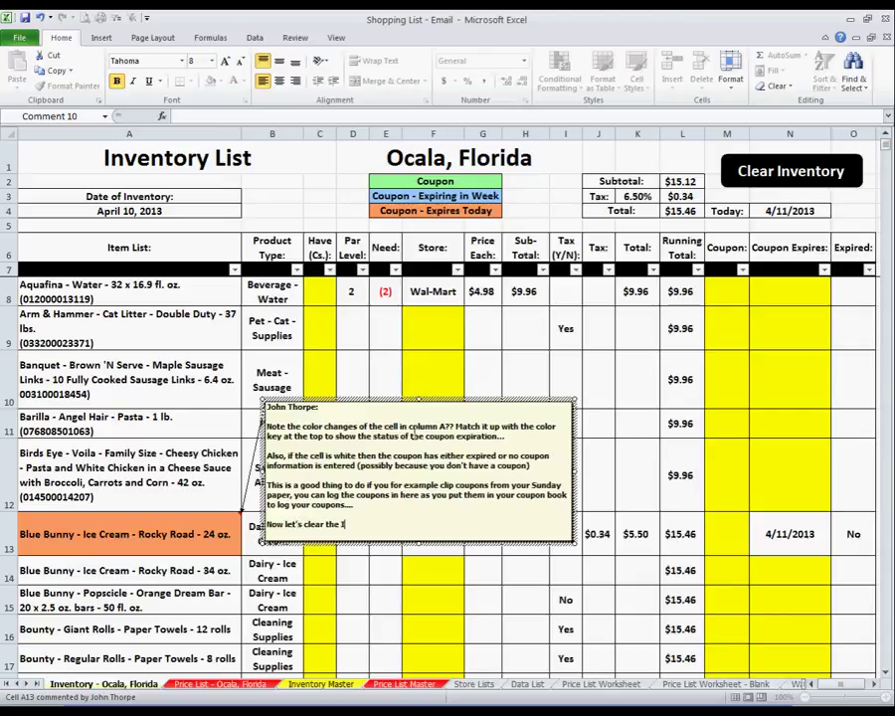
{"action": "type", "text": "nventory"}
Widen the A13 comment and note Clear Inventory should empty only cell A4 and columns C & F.
{"action": "left_click_drag", "start_coordinate": [574, 471], "coordinate": [801, 471]}
{"action": "type", "text": "List"}
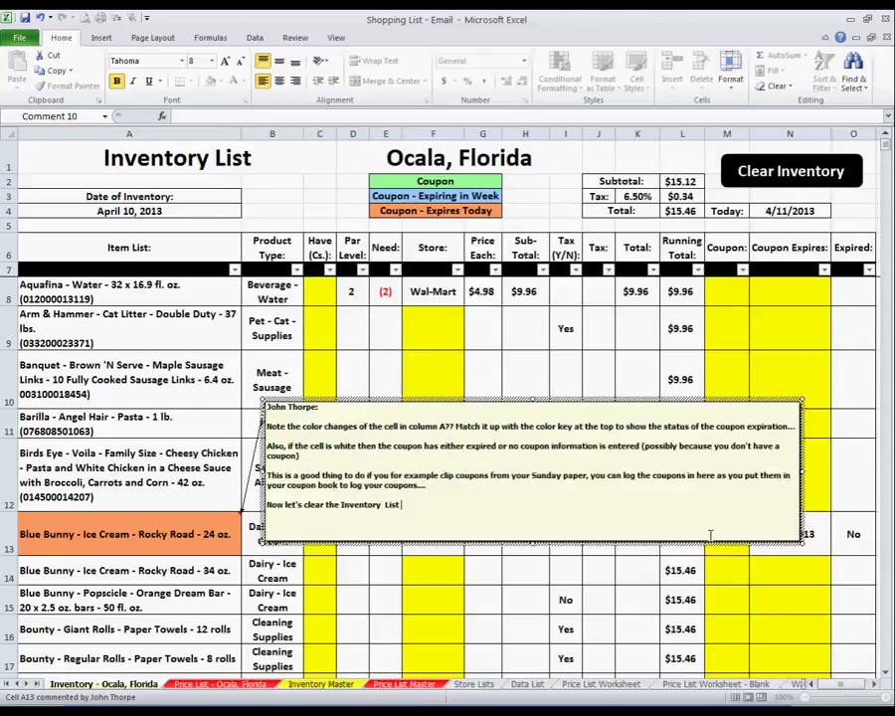
{"action": "type", "text": " sheet... (as o"}
{"action": "type", "text": "f this video, it also clears y"}
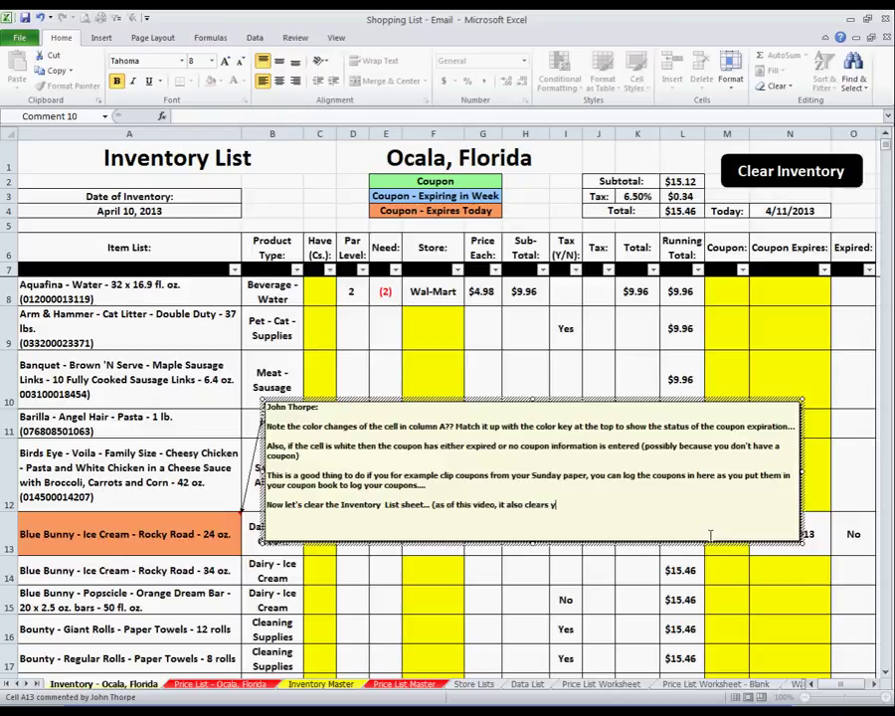
{"action": "key", "text": "BackSpace"}
{"action": "type", "text": "the coupon informat"}
{"action": "type", "text": "ion - but now that I think o"}
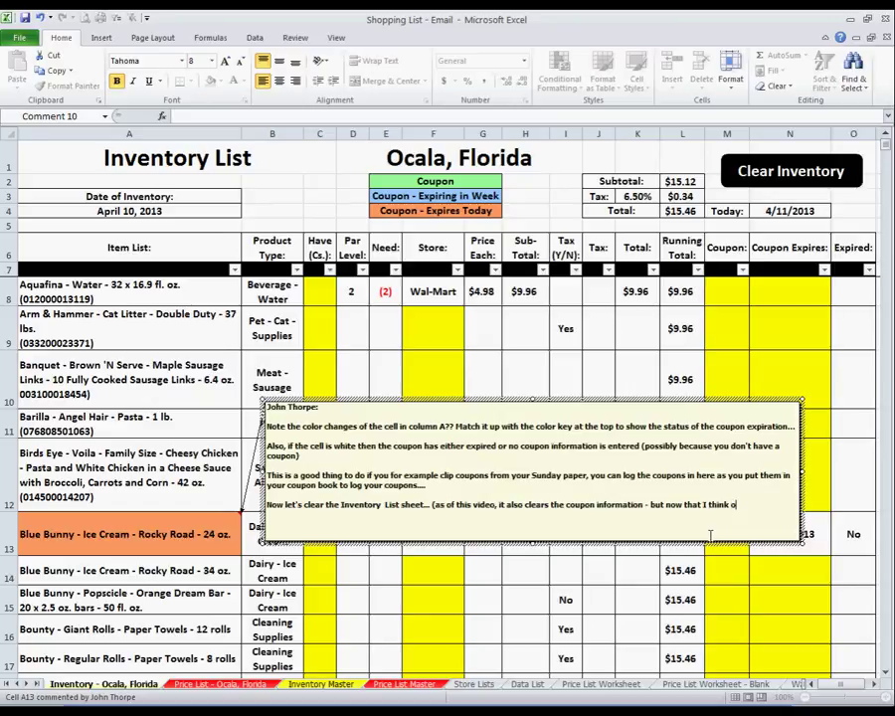
{"action": "type", "text": "bout it,"}
{"action": "type", "text": " to re-enter yo"}
{"action": "type", "text": "ur coupons every time"}
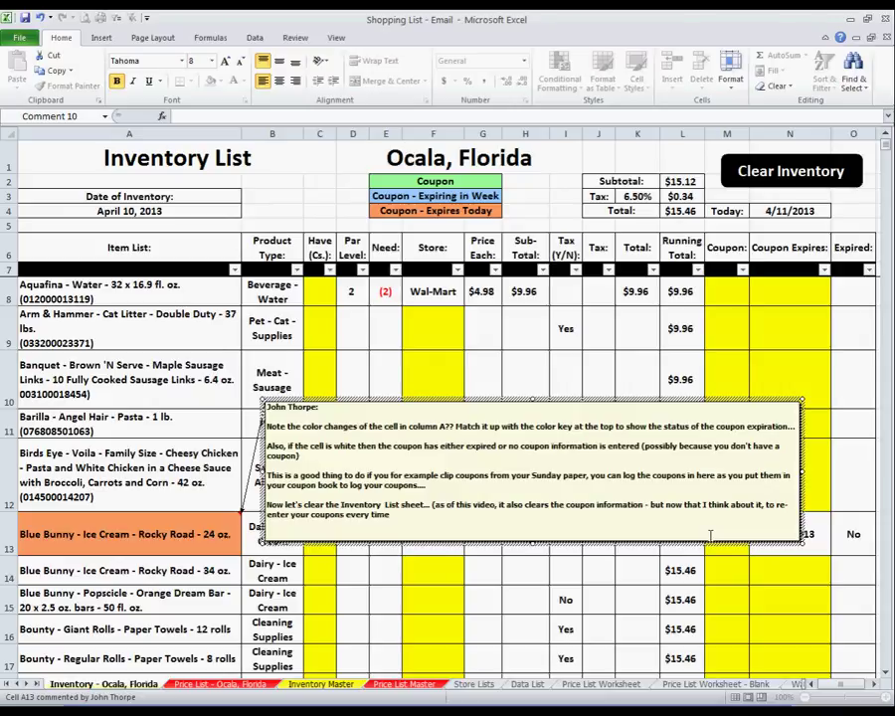
{"action": "type", "text": "would be "}
{"action": "type", "text": "kind of a pain... so I'll change that so "}
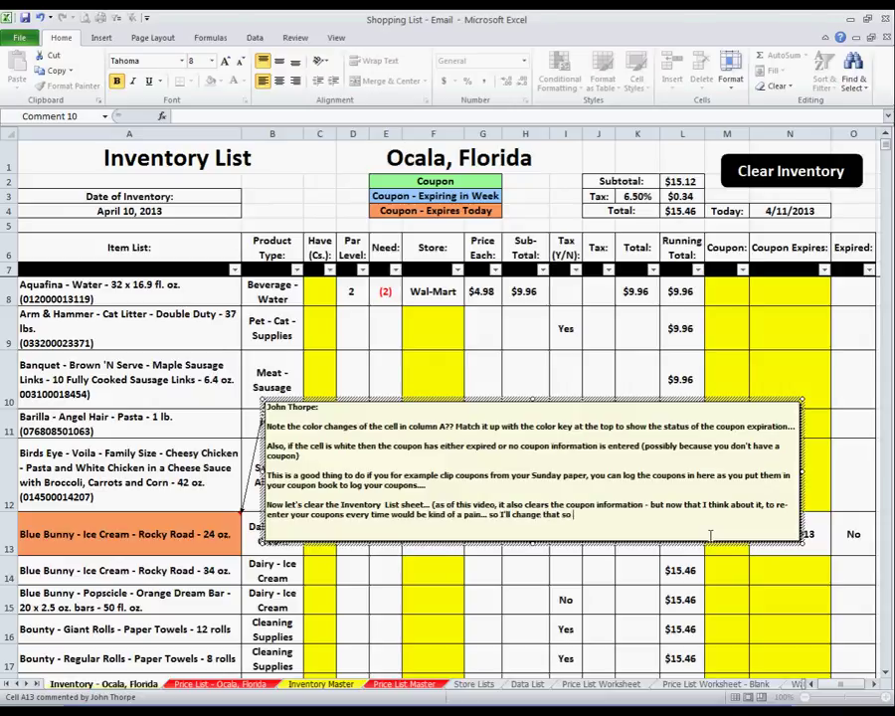
{"action": "type", "text": "it only "}
{"action": "type", "text": "clears out the information"}
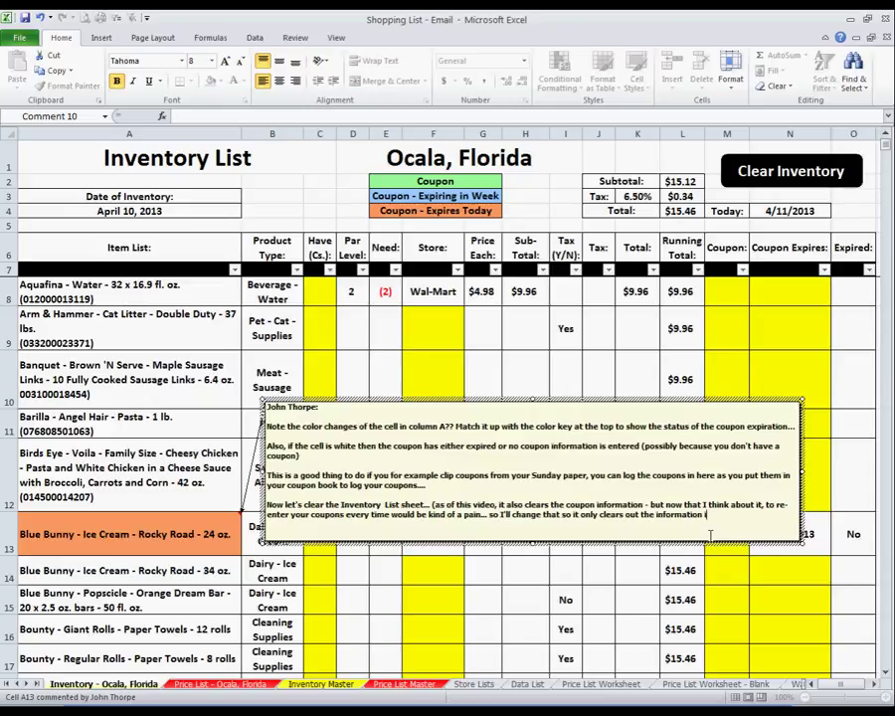
{"action": "type", "text": "in cell A4"}
{"action": "type", "text": " and columns C"}
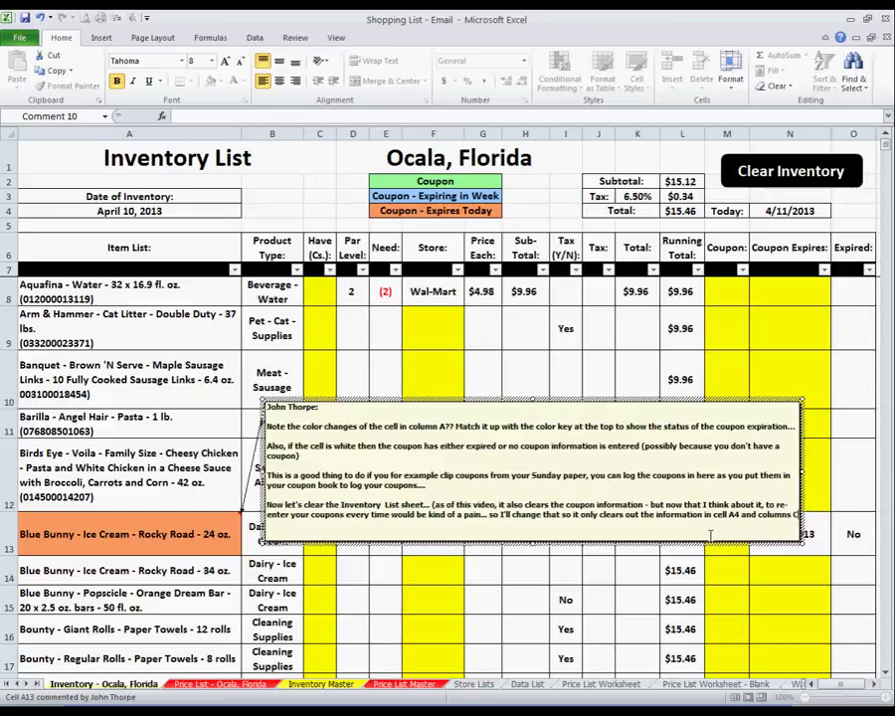
{"action": "type", "text": " & F to "}
{"action": "type", "text": "leave the coupon inform"}
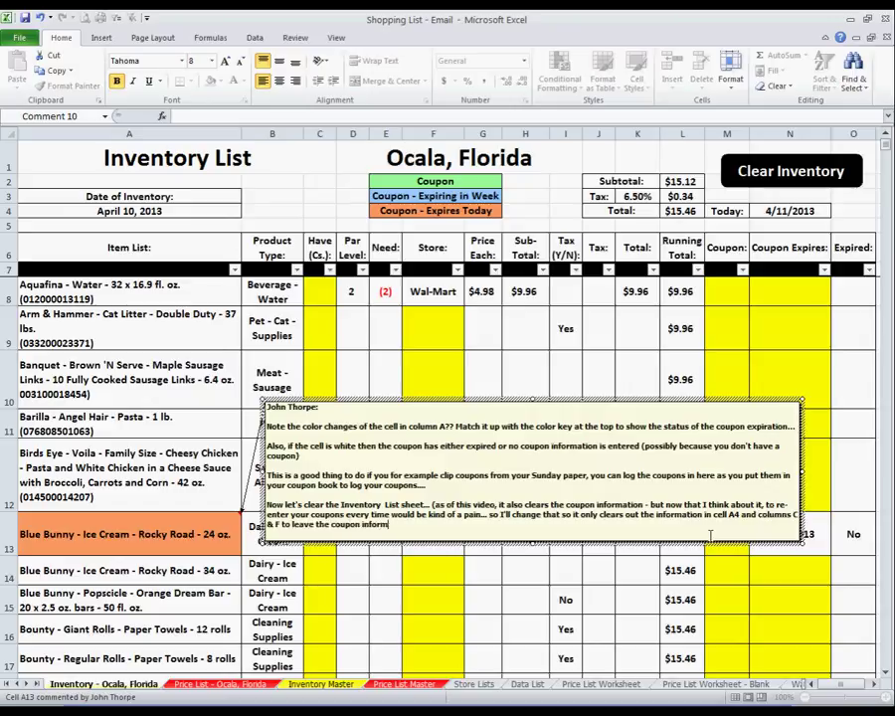
{"action": "type", "text": "ation alone)...."}
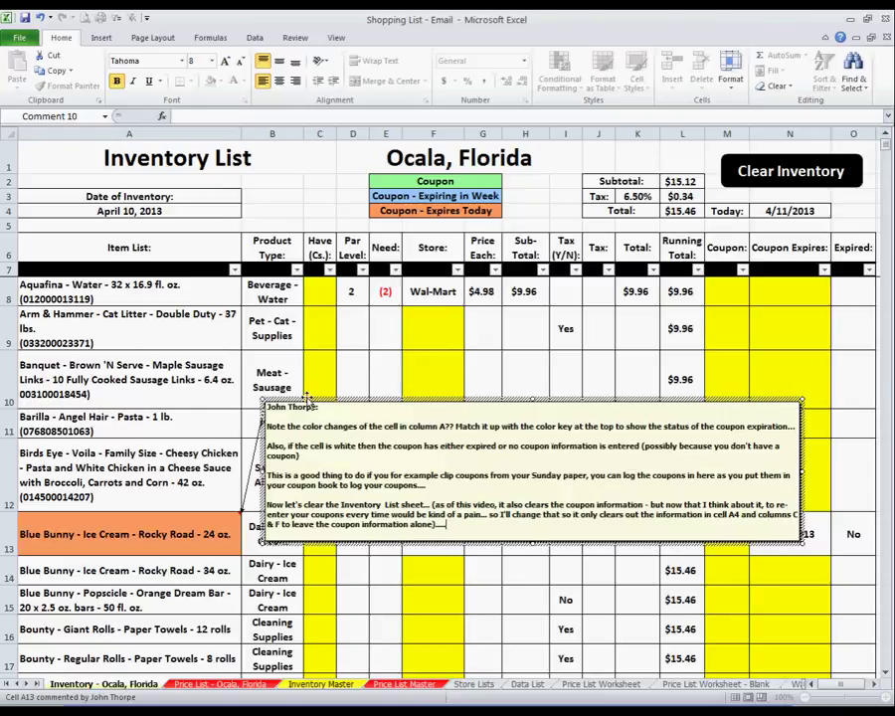
{"action": "right_click", "coordinate": [201, 523]}
Clear the inventory data with the Clear Inventory button and add an enlarged comment on C8.
{"action": "key", "text": "Escape"}
{"action": "left_click", "coordinate": [750, 185]}
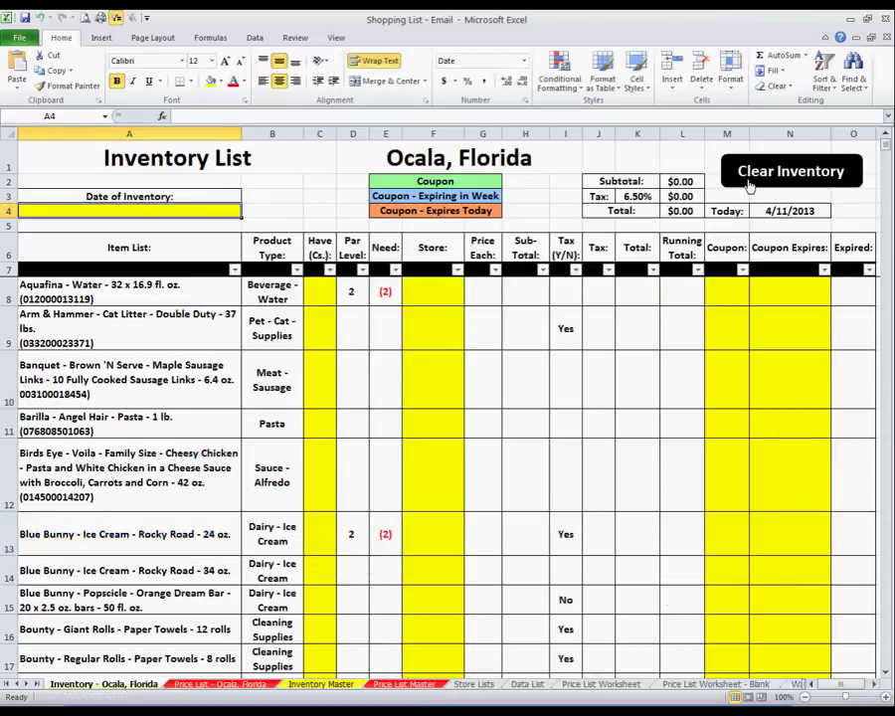
{"action": "right_click", "coordinate": [311, 300]}
{"action": "left_click", "coordinate": [353, 472]}
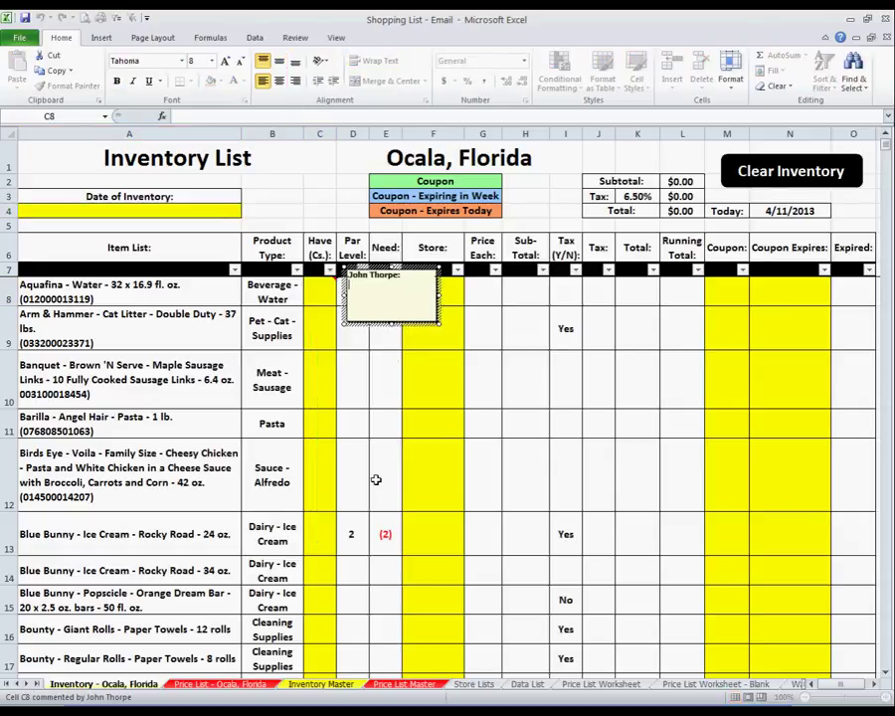
{"action": "left_click_drag", "start_coordinate": [238, 420], "coordinate": [234, 426]}
{"action": "left_click_drag", "start_coordinate": [308, 487], "coordinate": [562, 646]}
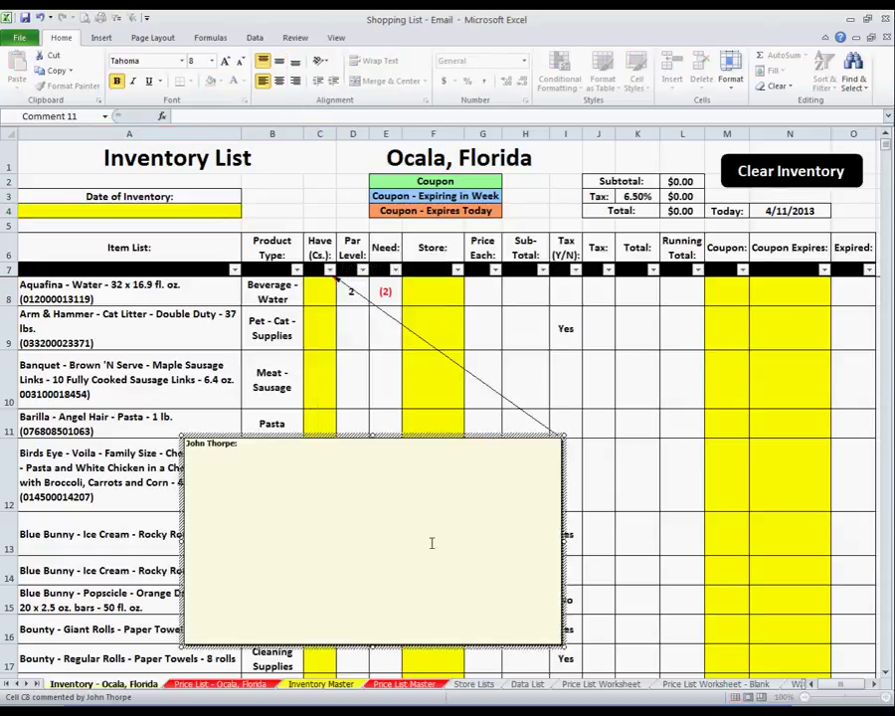
Explain in the C8 comment that Clear Inventory resets the sheet, set up on a monthly basis.
{"action": "type", "text": "Clicking on the C"}
{"action": "type", "text": "lear Inventory b"}
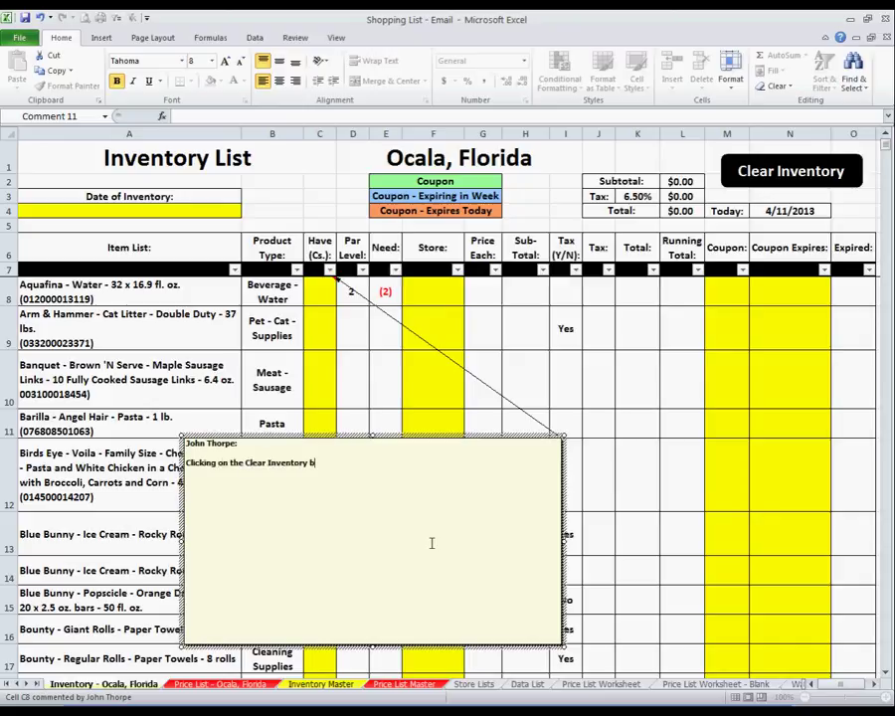
{"action": "type", "text": "utton in the top right"}
{"action": "right_click", "coordinate": [762, 183]}
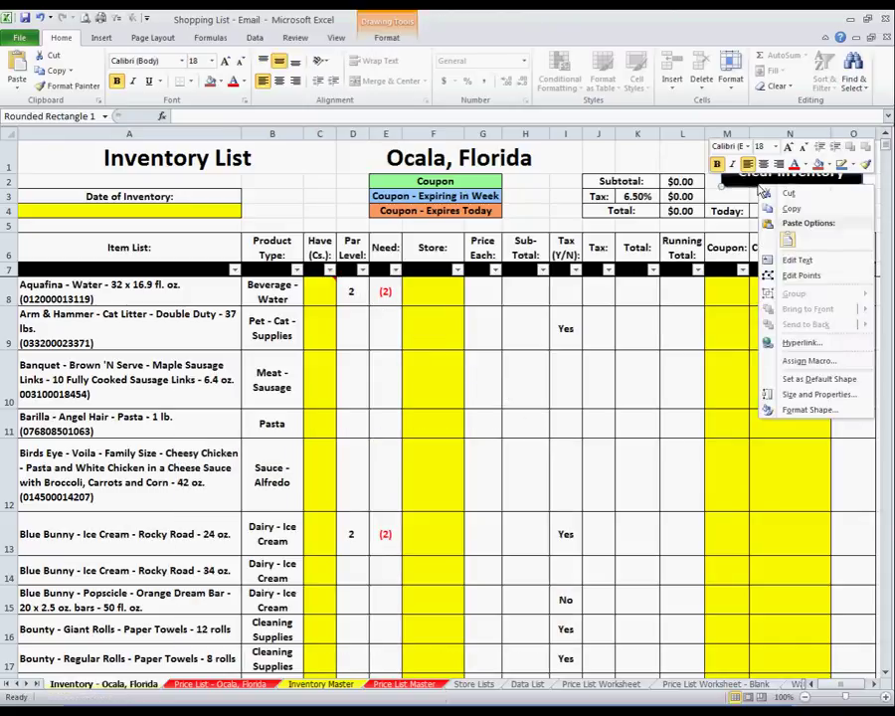
{"action": "key", "text": "Escape"}
{"action": "key", "text": "Escape"}
{"action": "right_click", "coordinate": [323, 286]}
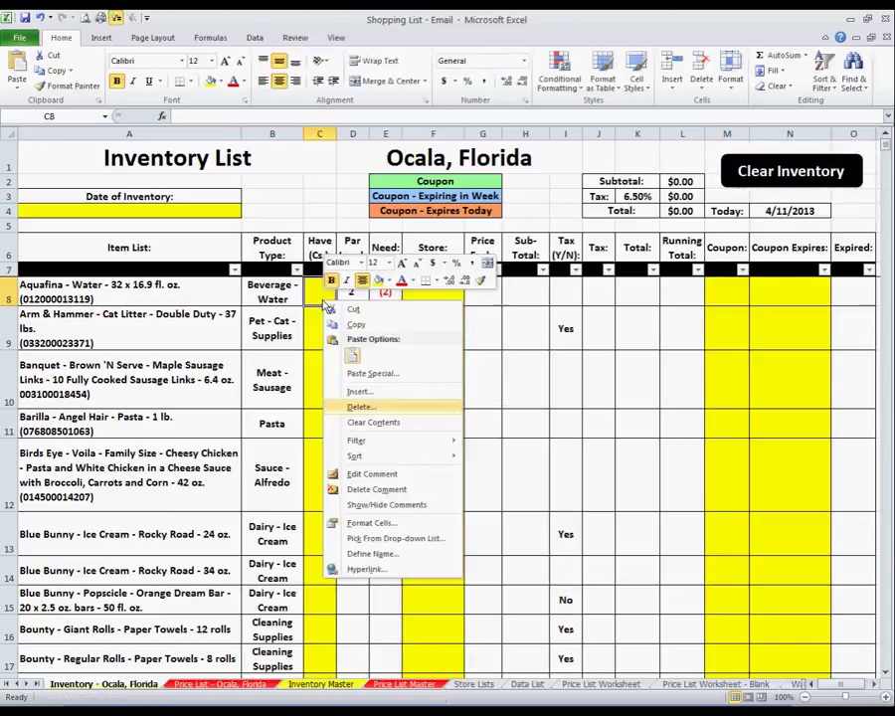
{"action": "left_click", "coordinate": [378, 471]}
{"action": "type", "text": "clea"}
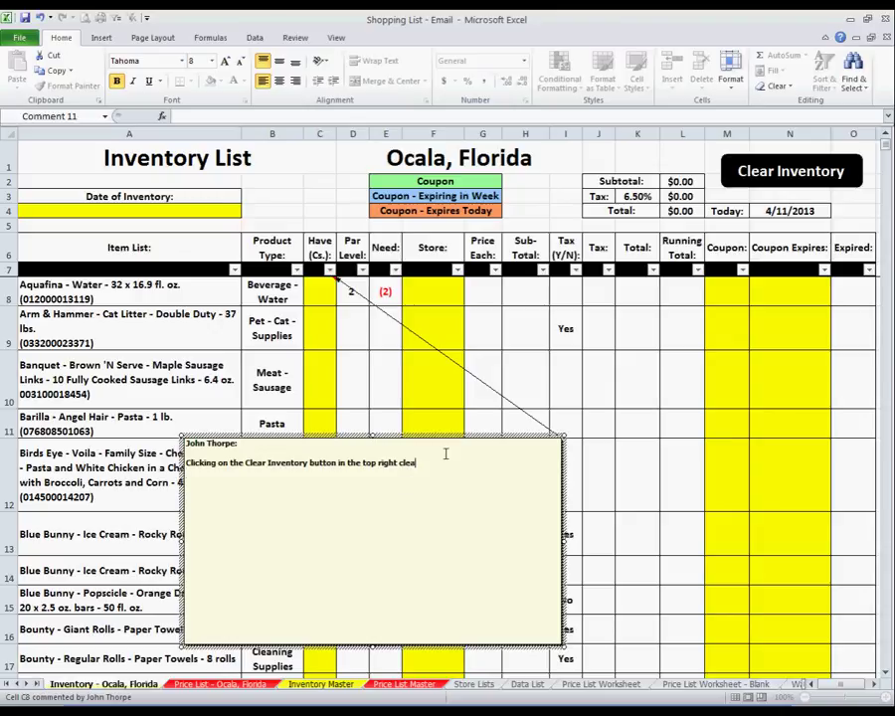
{"action": "type", "text": "rs the sheet for the next t"}
{"action": "type", "text": "ime"}
{"action": "type", "text": " you take your inven"}
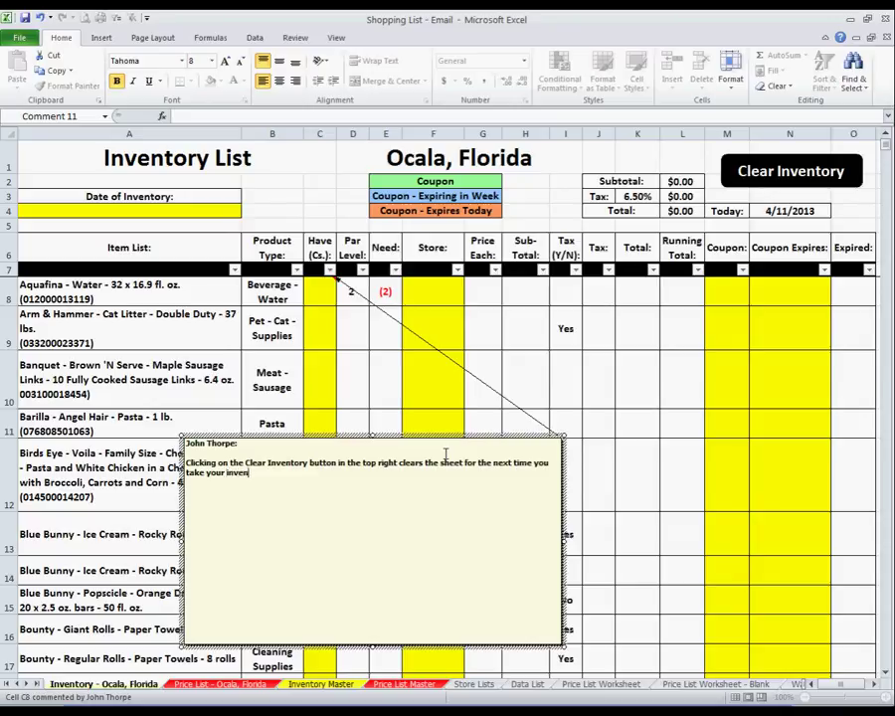
{"action": "type", "text": "tory...  T"}
{"action": "type", "text": "his is set "}
{"action": "type", "text": "up on "}
{"action": "type", "text": "a month basis"}
{"action": "type", "text": "... but"}
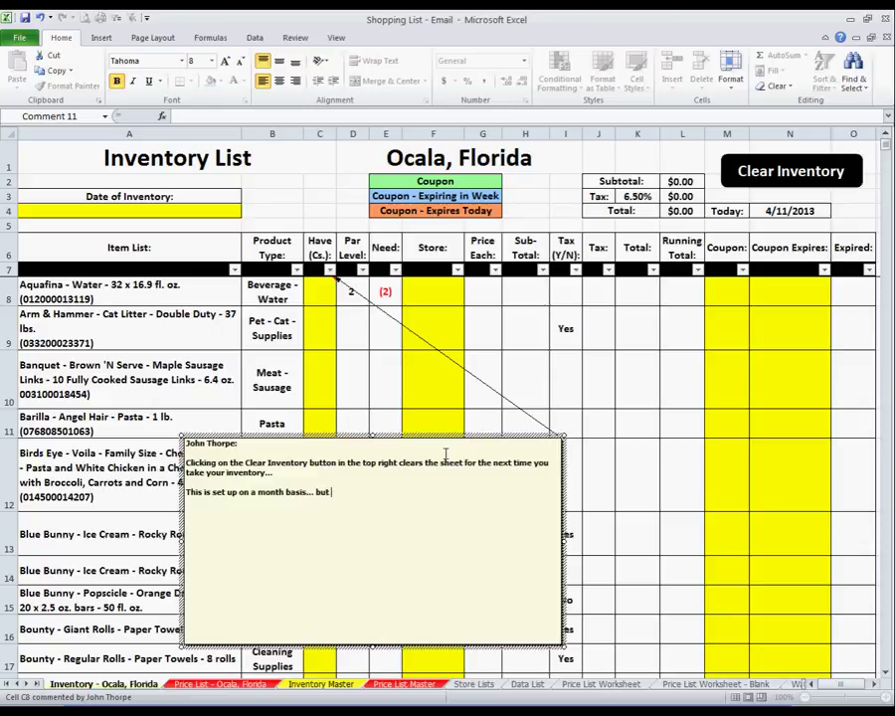
{"action": "type", "text": " can be changed to a w"}
{"action": "type", "text": "eekly basis b"}
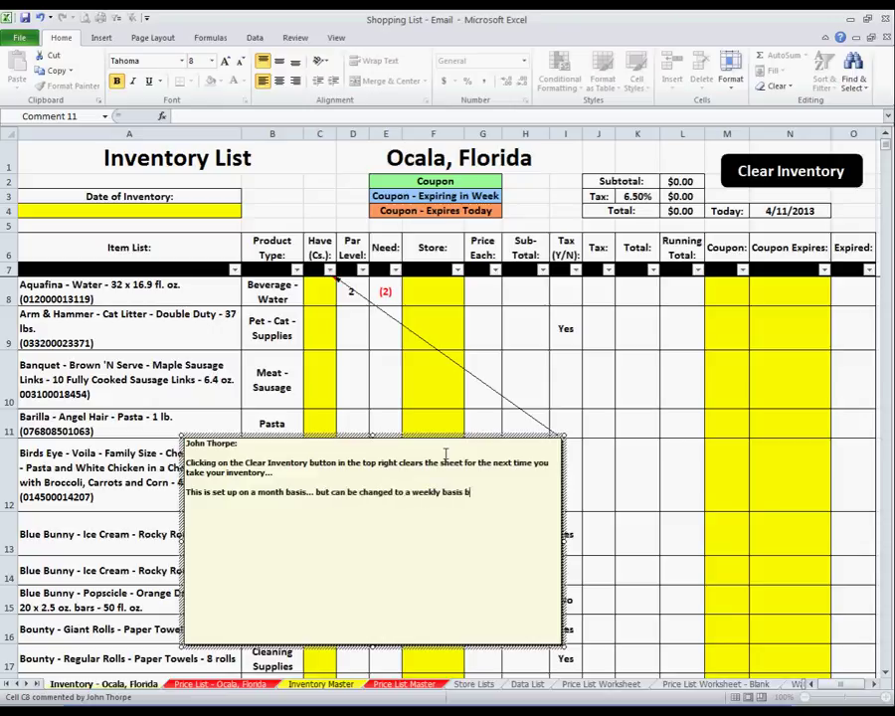
{"action": "type", "text": "y doing the foll"}
{"action": "type", "text": "owing....."}
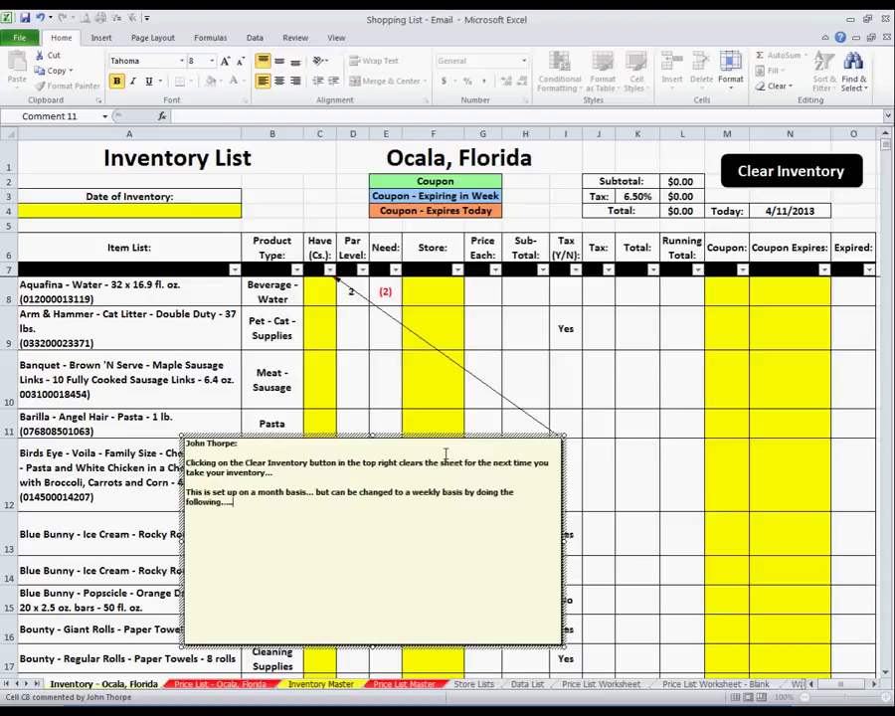
Hide the C8 comment and divide D8's Par Level formula by 4.
{"action": "right_click", "coordinate": [324, 292]}
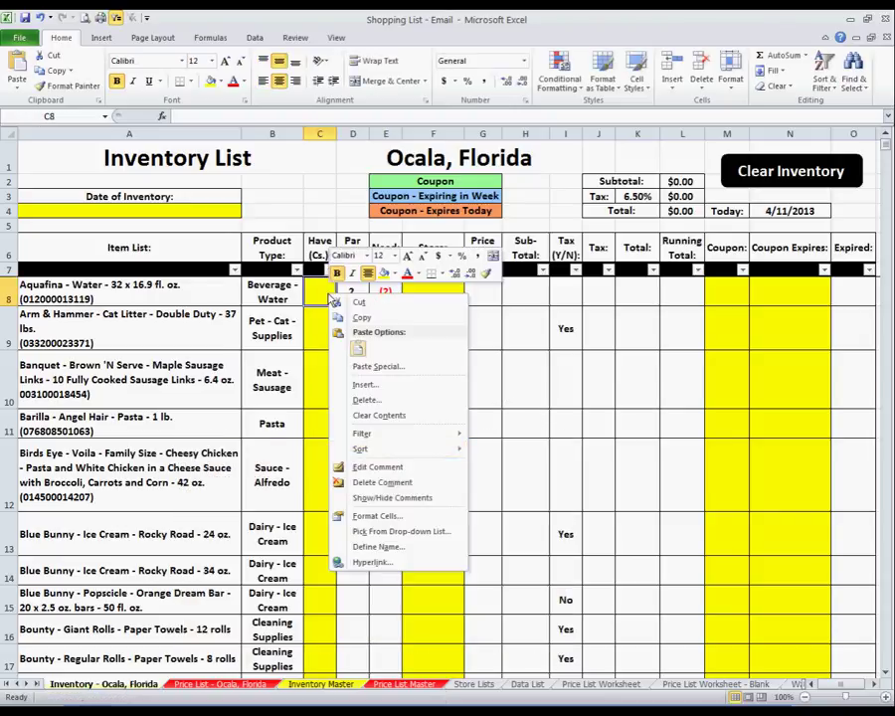
{"action": "left_click", "coordinate": [387, 494]}
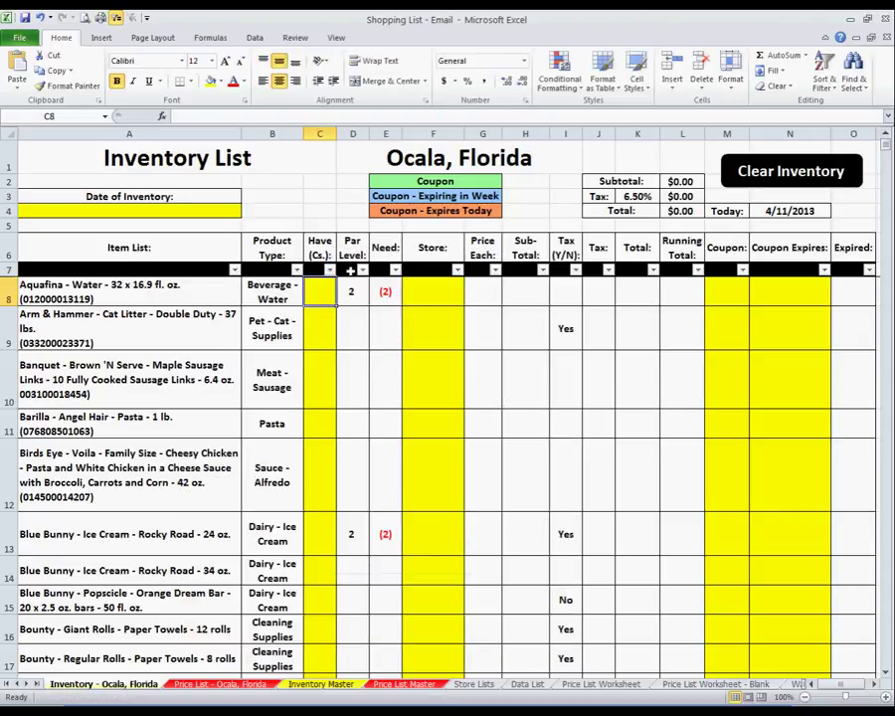
{"action": "left_click_drag", "start_coordinate": [353, 253], "coordinate": [360, 535]}
{"action": "left_click", "coordinate": [352, 291]}
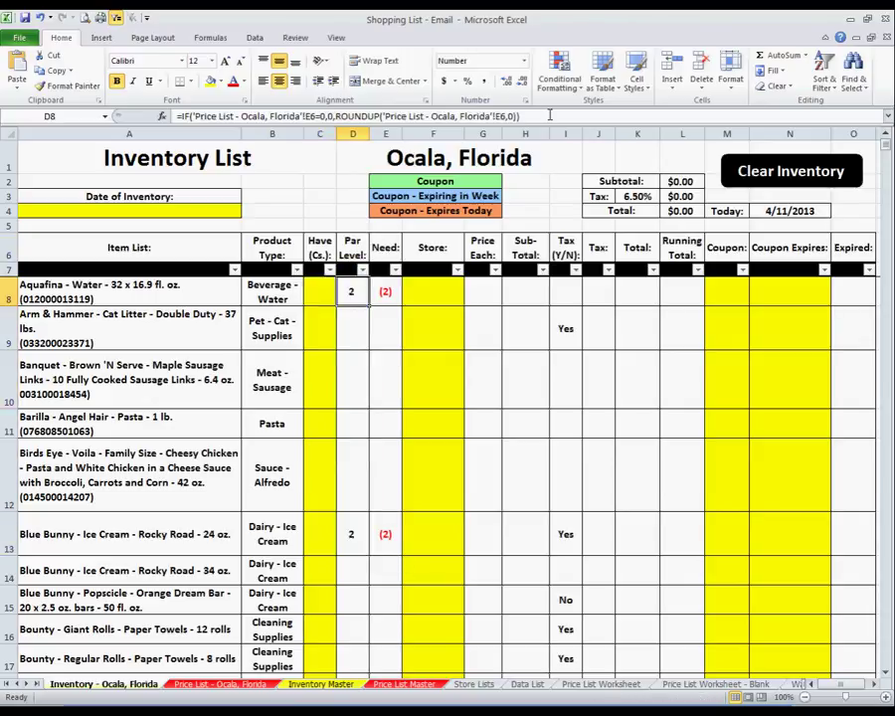
{"action": "key", "text": "F2"}
{"action": "type", "text": "/4"}
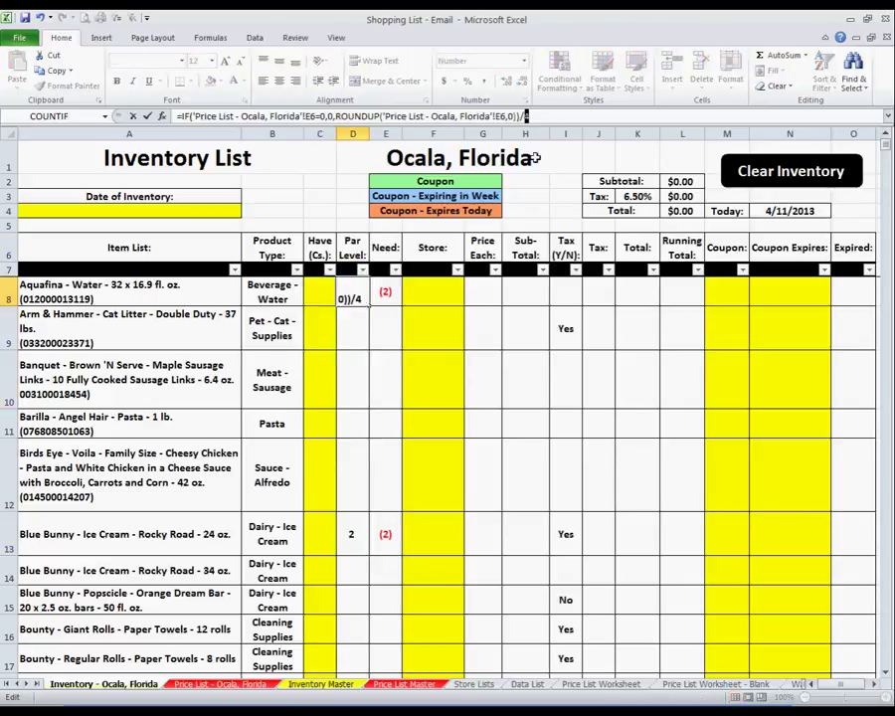
{"action": "key", "text": "shift+Left"}
{"action": "key", "text": "shift+Left"}
{"action": "key", "text": "Return"}
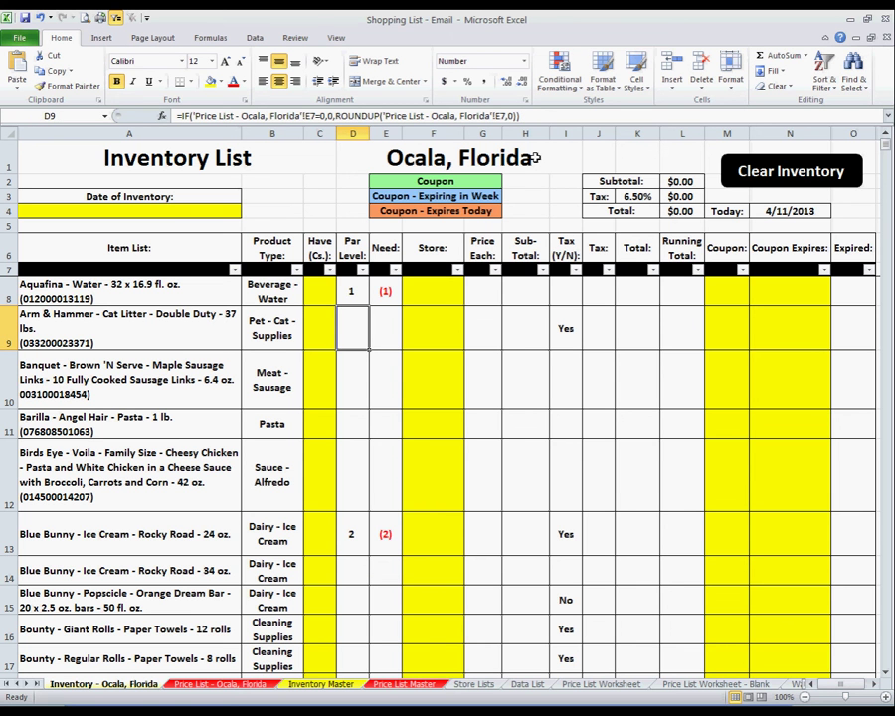
Fill the weekly Par Level formula from D8 down column D to row 2000.
{"action": "left_click", "coordinate": [352, 291]}
{"action": "mouse_move", "coordinate": [368, 306]}
{"action": "left_mouse_down"}
{"action": "mouse_move", "coordinate": [367, 702]}
{"action": "mouse_move", "coordinate": [377, 697]}
{"action": "left_mouse_up"}
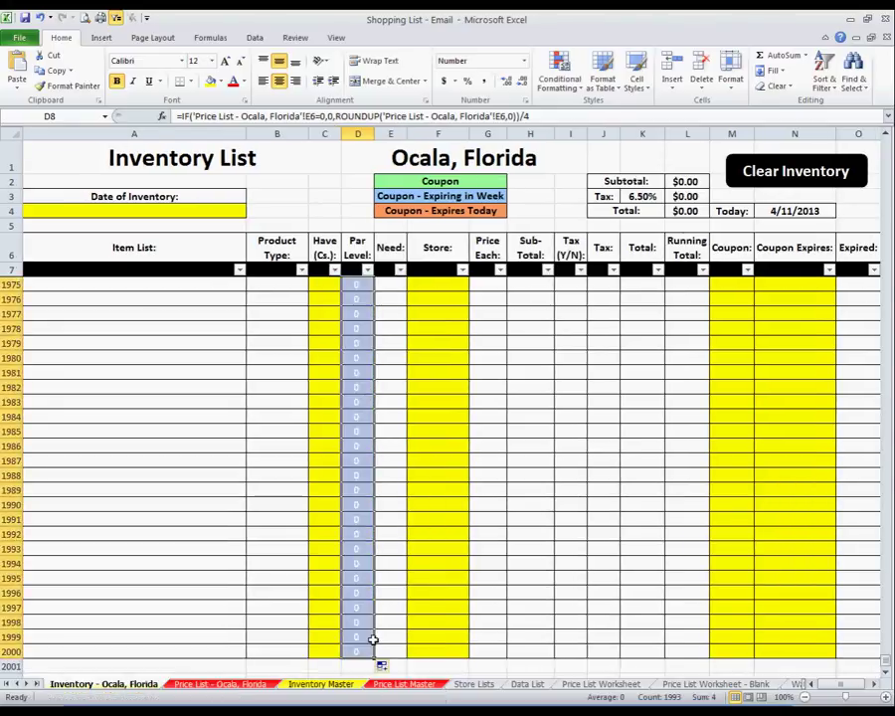
{"action": "left_click_drag", "start_coordinate": [377, 697], "coordinate": [370, 646]}
{"action": "key", "text": "ctrl+Home"}
{"action": "left_click", "coordinate": [365, 296]}
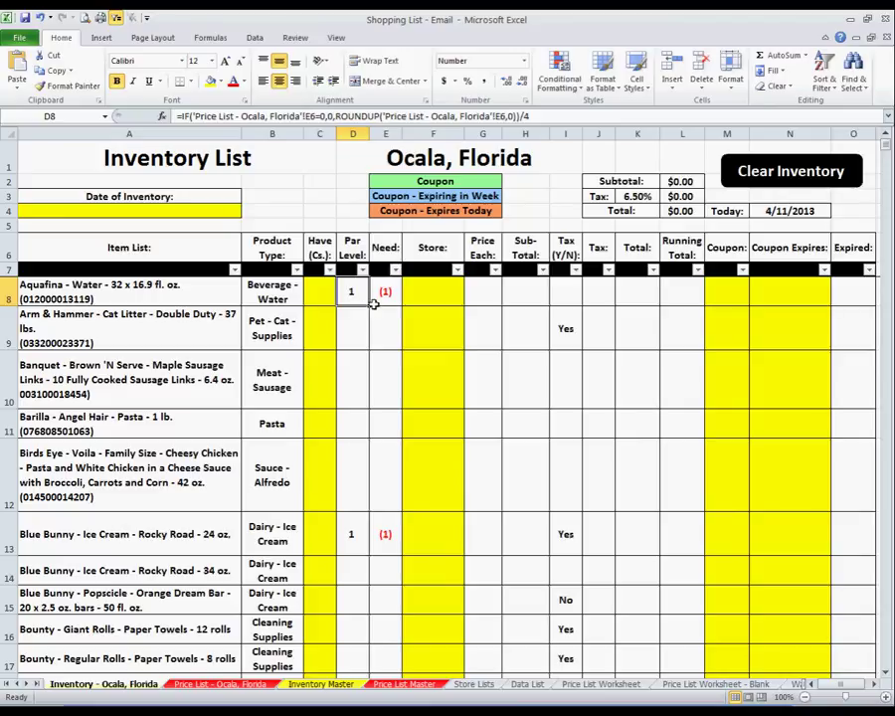
{"action": "mouse_move", "coordinate": [369, 306]}
{"action": "left_mouse_down"}
{"action": "mouse_move", "coordinate": [365, 438]}
{"action": "mouse_move", "coordinate": [352, 296]}
{"action": "left_mouse_up"}
Add an enlarged comment to D8 noting the par level is now on a weekly basis.
{"action": "right_click", "coordinate": [351, 292]}
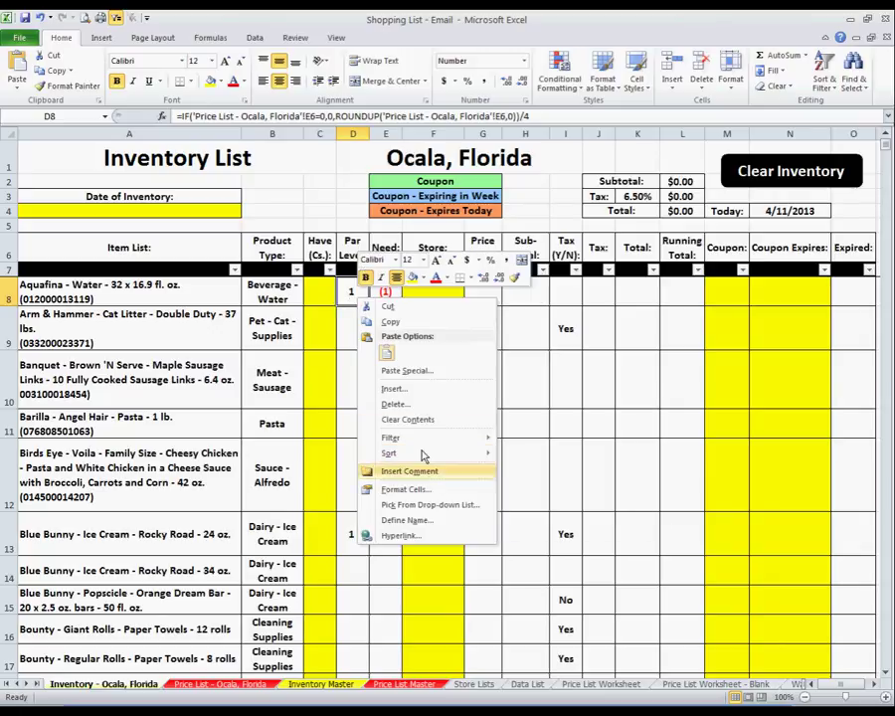
{"action": "left_click", "coordinate": [410, 468]}
{"action": "left_click_drag", "start_coordinate": [379, 355], "coordinate": [377, 328]}
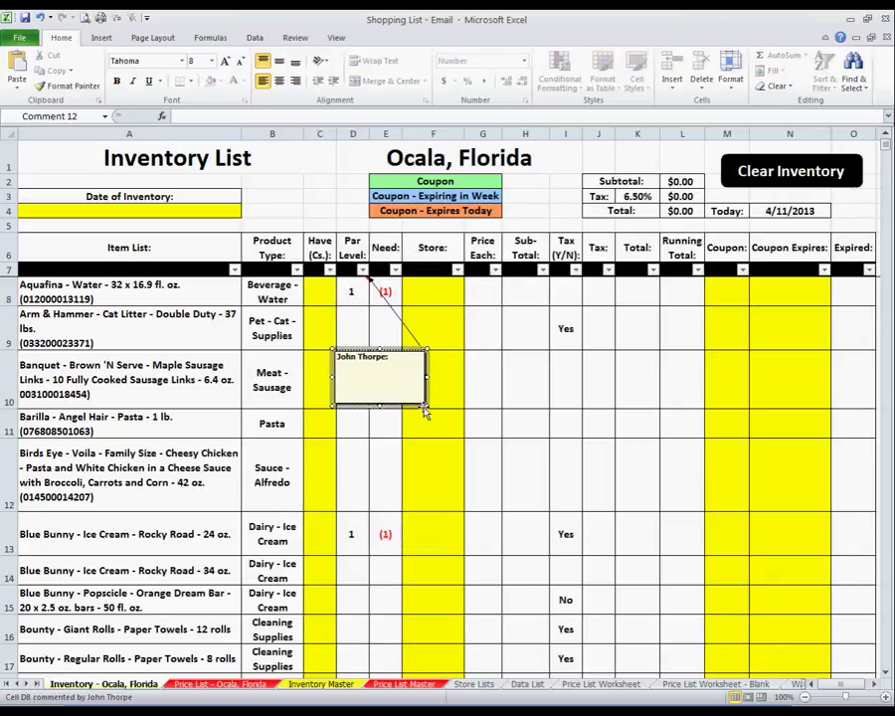
{"action": "mouse_move", "coordinate": [421, 408]}
{"action": "left_mouse_down"}
{"action": "mouse_move", "coordinate": [438, 478]}
{"action": "mouse_move", "coordinate": [596, 478]}
{"action": "left_mouse_up"}
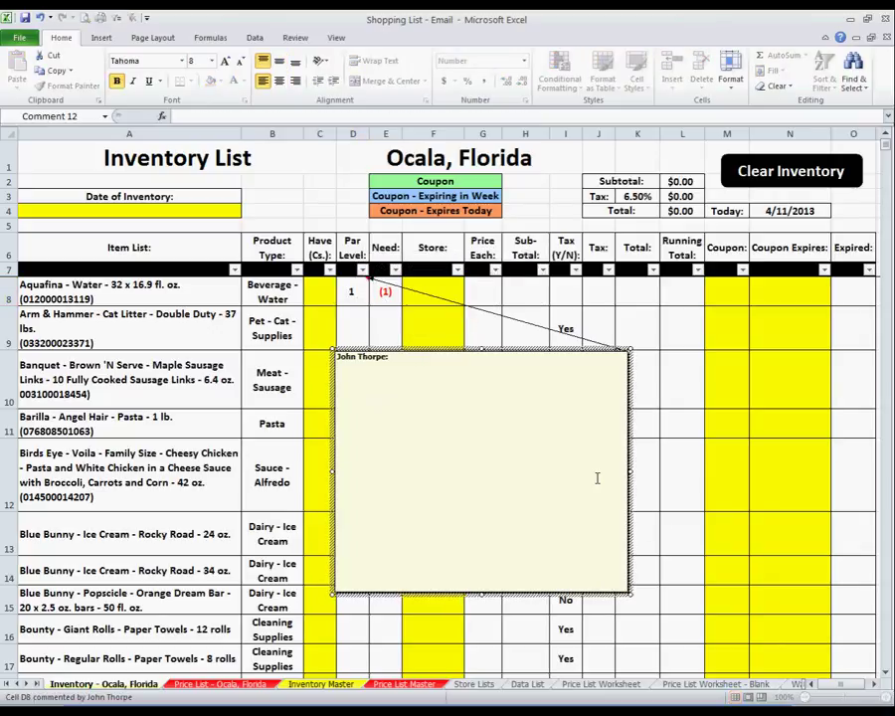
{"action": "type", "text": "By doing that it is"}
{"action": "type", "text": " now on a weekly basis"}
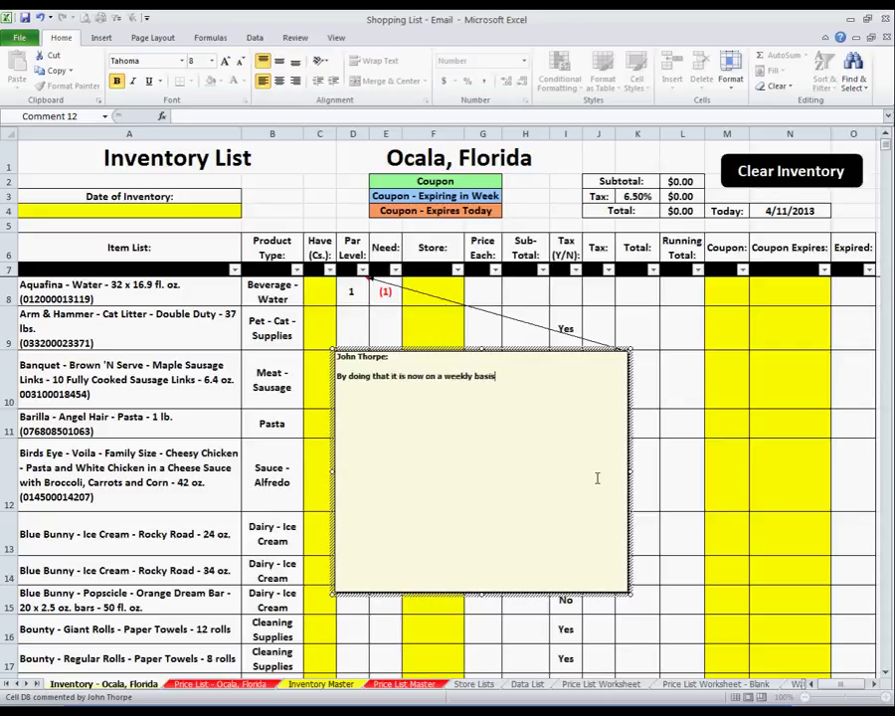
{"action": "type", "text": "....."}
{"action": "type", "text": "ow let"}
{"action": "type", "text": "s say that you only want to look at the \""}
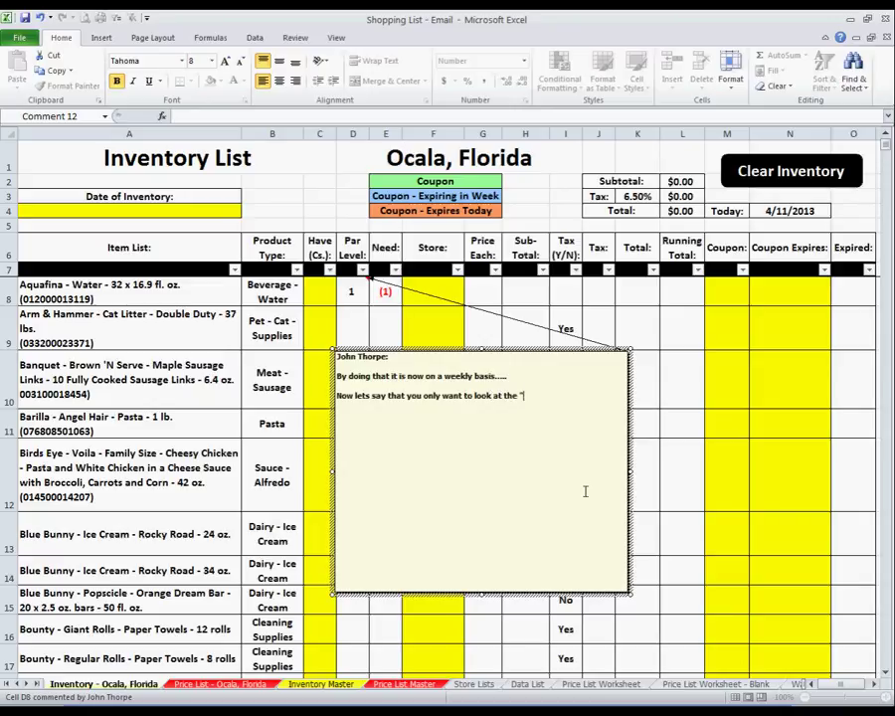
{"action": "type", "text": "Cleaning Suppl"}
{"action": "type", "text": "ies\" item"}
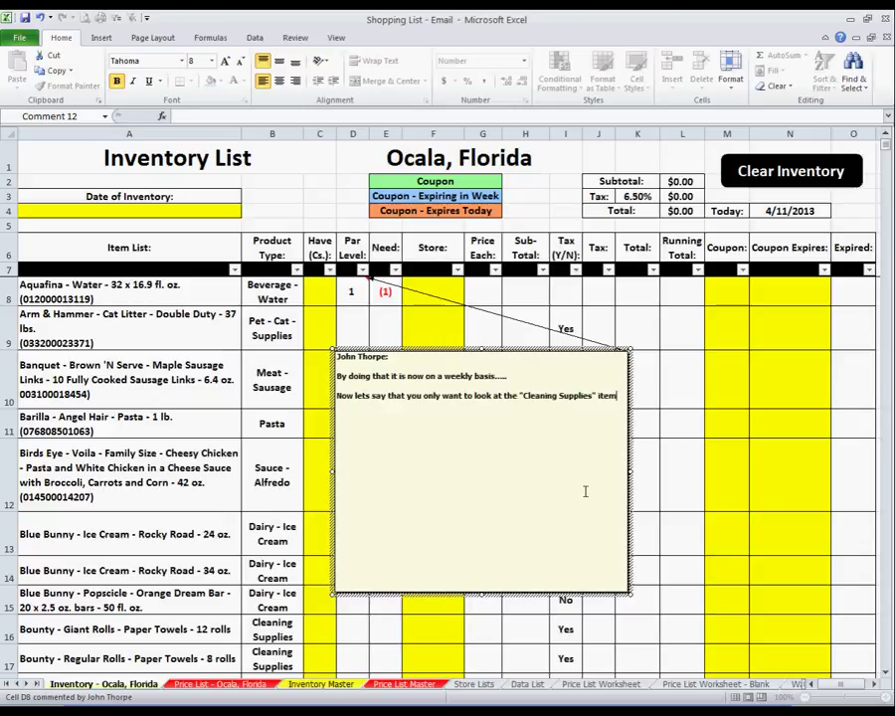
{"action": "type", "text": "s... using the filter button at the"}
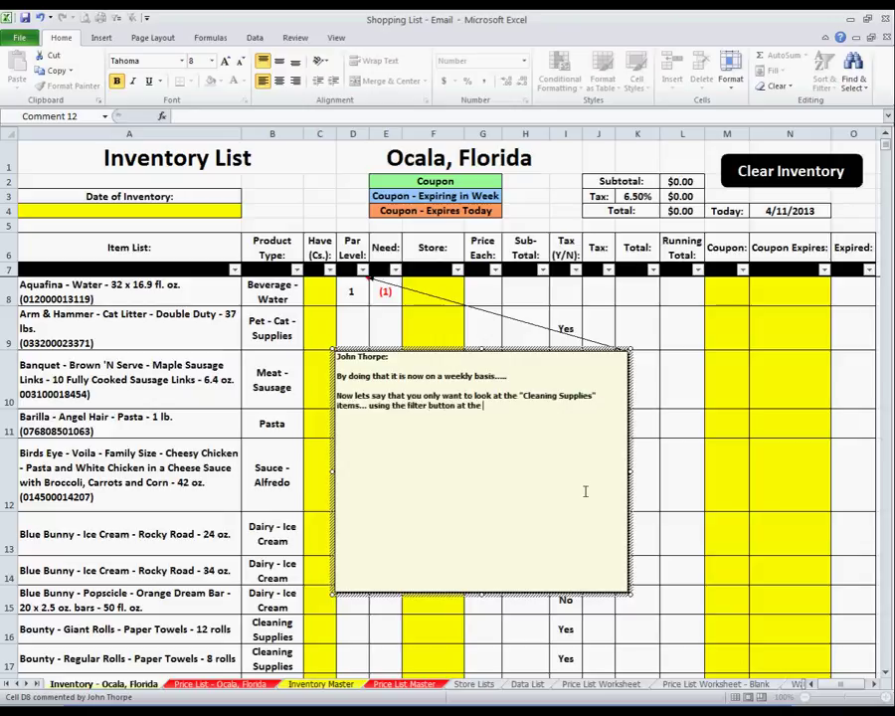
{"action": "type", "text": " top, filter"}
{"action": "type", "text": " it to only show the \"C"}
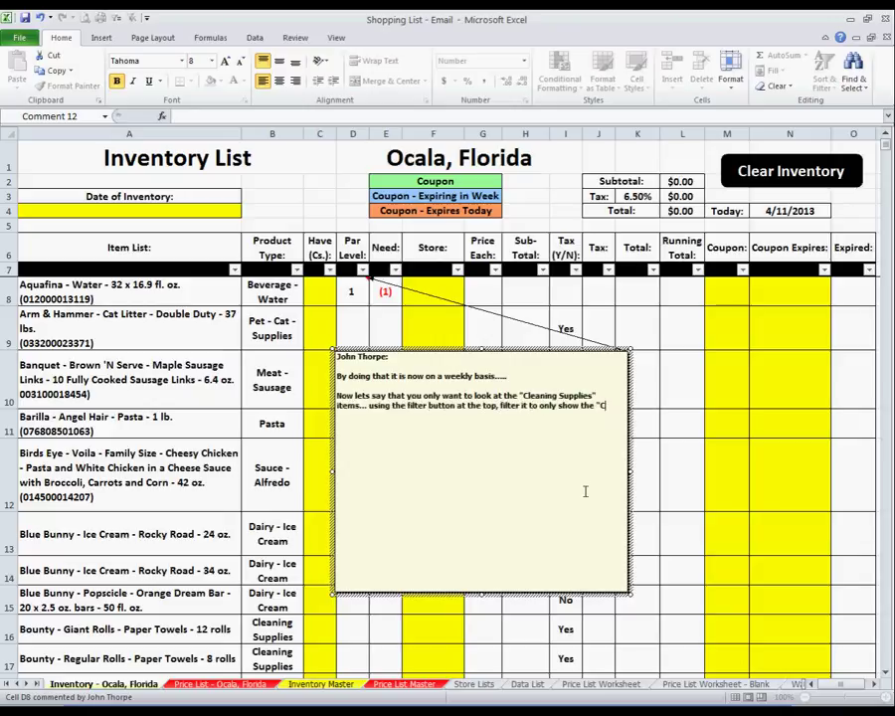
{"action": "type", "text": "leaning Supplies\""}
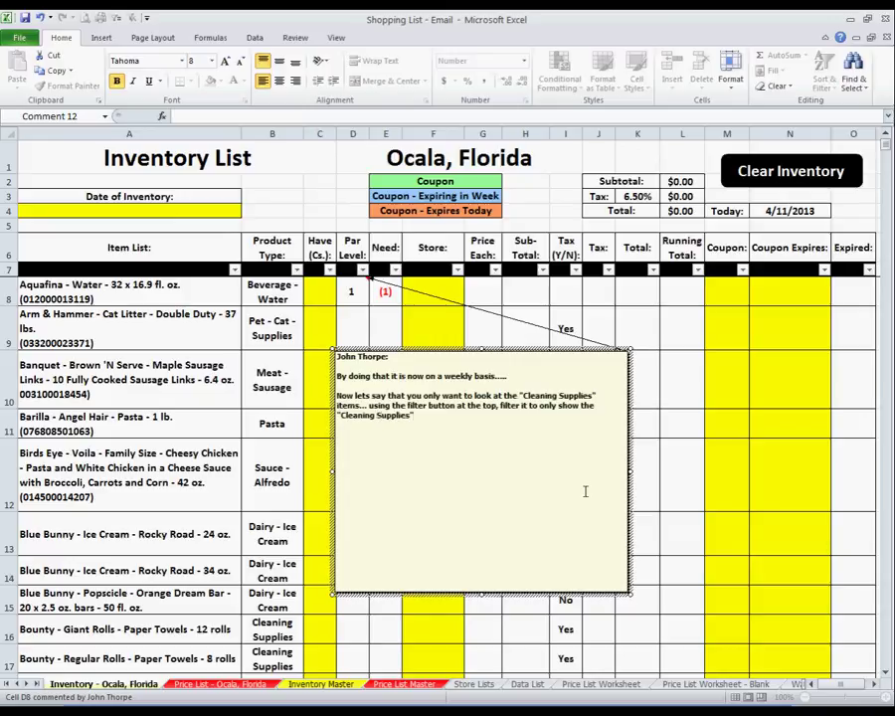
{"action": "type", "text": ".... Like this...."}
Add to the D8 comment that the Product Type filter will show only Cleaning Supplies.
{"action": "key", "text": "F2"}
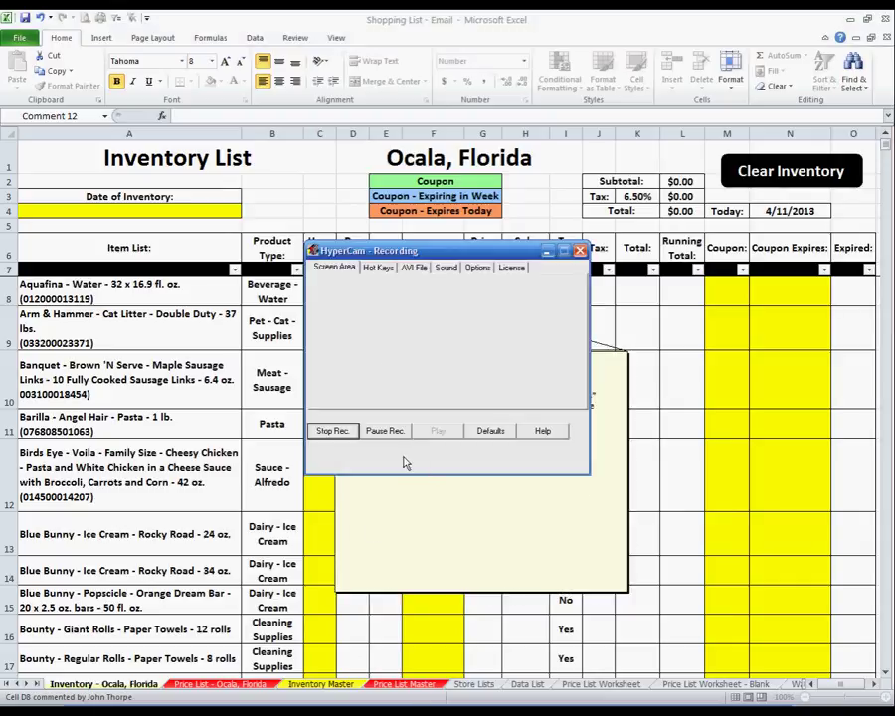
{"action": "left_click", "coordinate": [546, 249]}
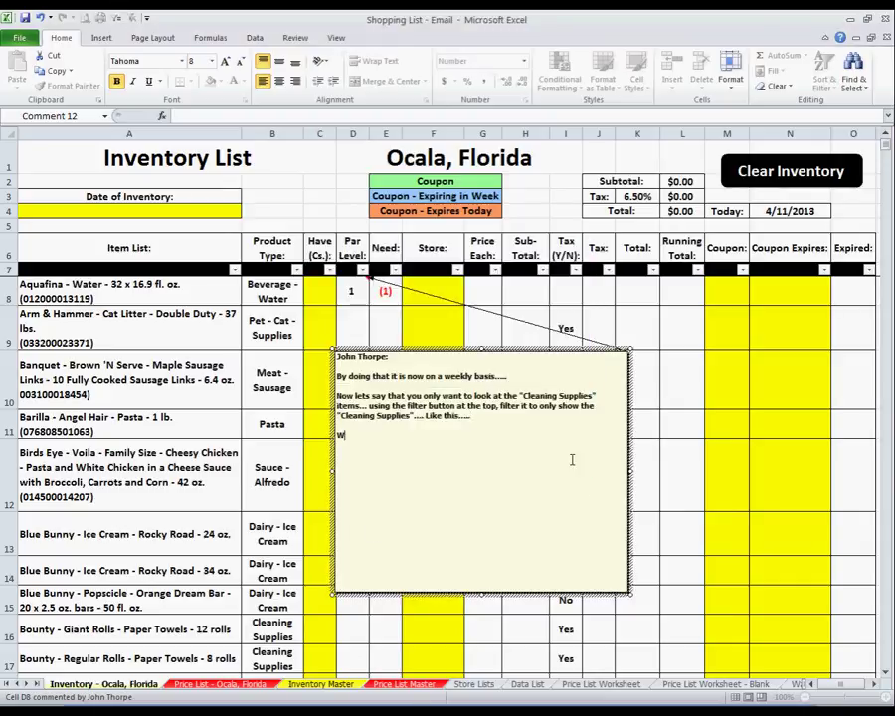
{"action": "key", "text": "BackSpace"}
{"action": "type", "text": "I'll use the fil"}
{"action": "type", "text": "ter button on the Produ"}
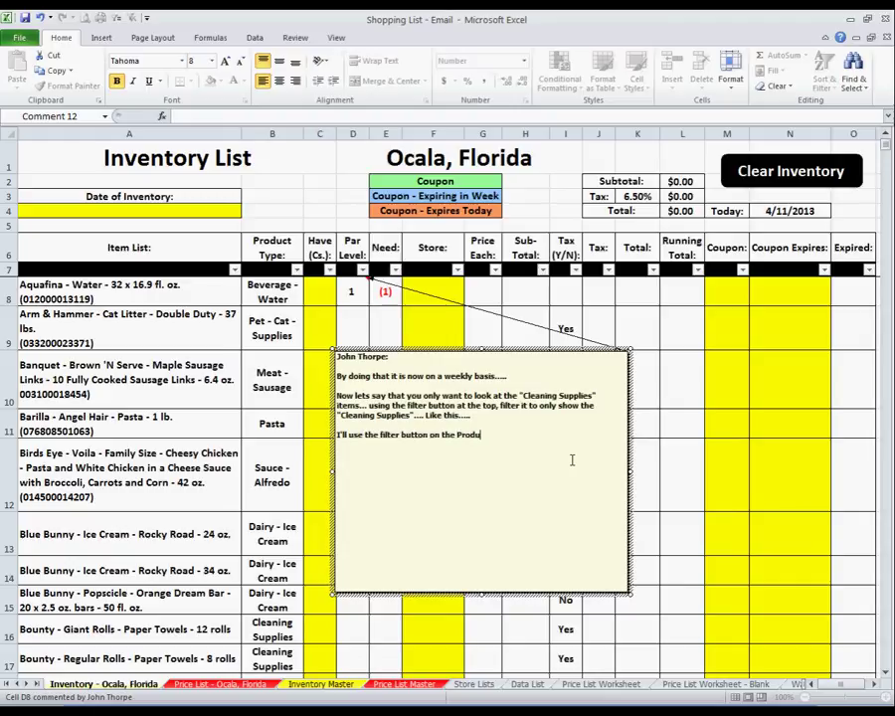
{"action": "type", "text": "ct Type "}
{"action": "type", "text": "column to only show the"}
{"action": "type", "text": "Cleaning Supplies\"...."}
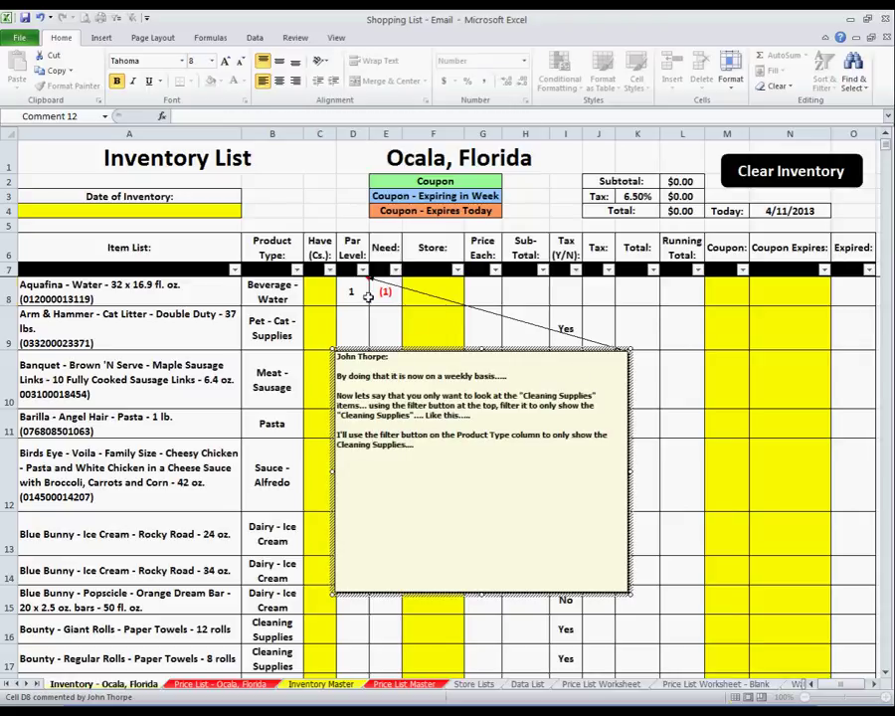
Delete the D8 comment and filter Product Type to show only the 28 Cleaning Supplies records.
{"action": "right_click", "coordinate": [360, 291]}
{"action": "left_click", "coordinate": [423, 485]}
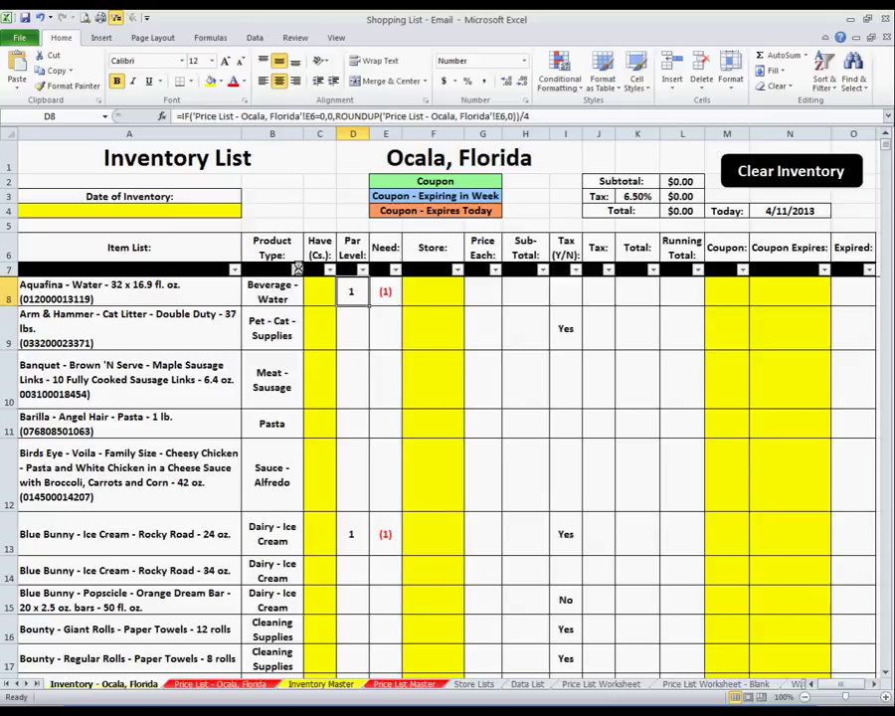
{"action": "left_click", "coordinate": [297, 271]}
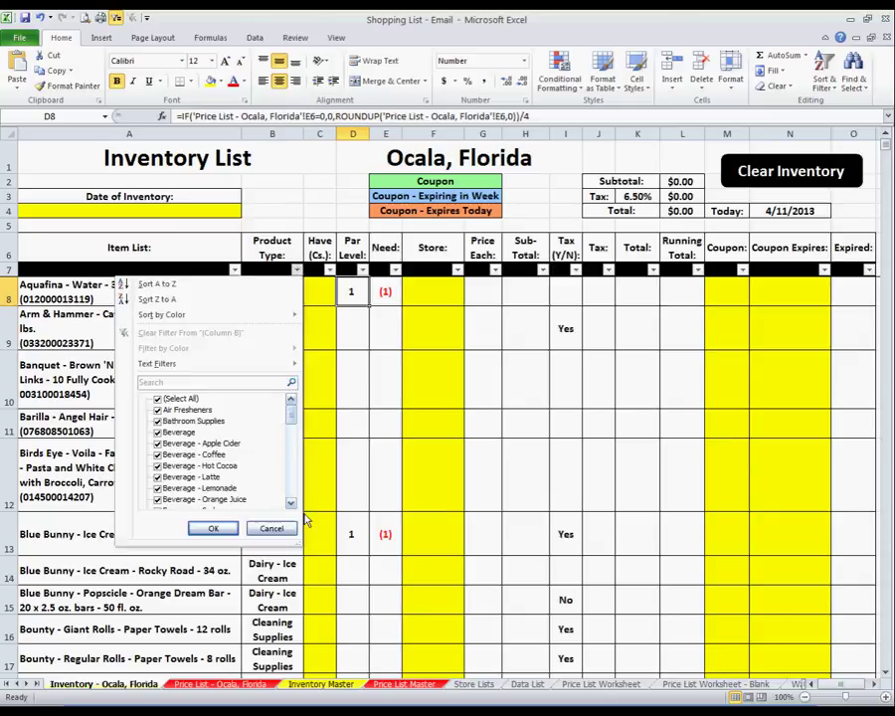
{"action": "left_click", "coordinate": [157, 399]}
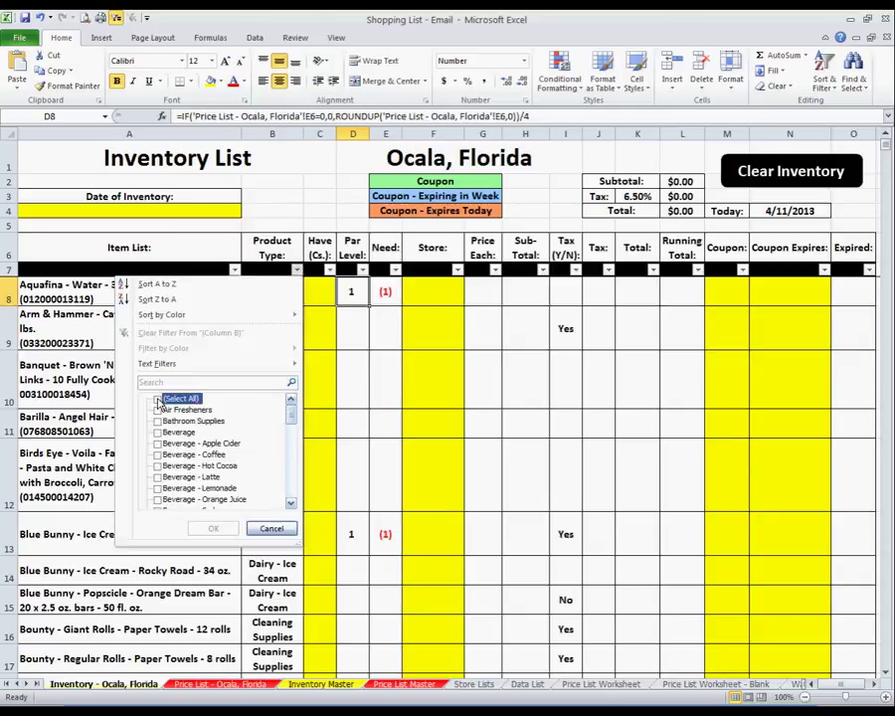
{"action": "left_click_drag", "start_coordinate": [291, 504], "coordinate": [290, 505]}
{"action": "left_click", "coordinate": [290, 505]}
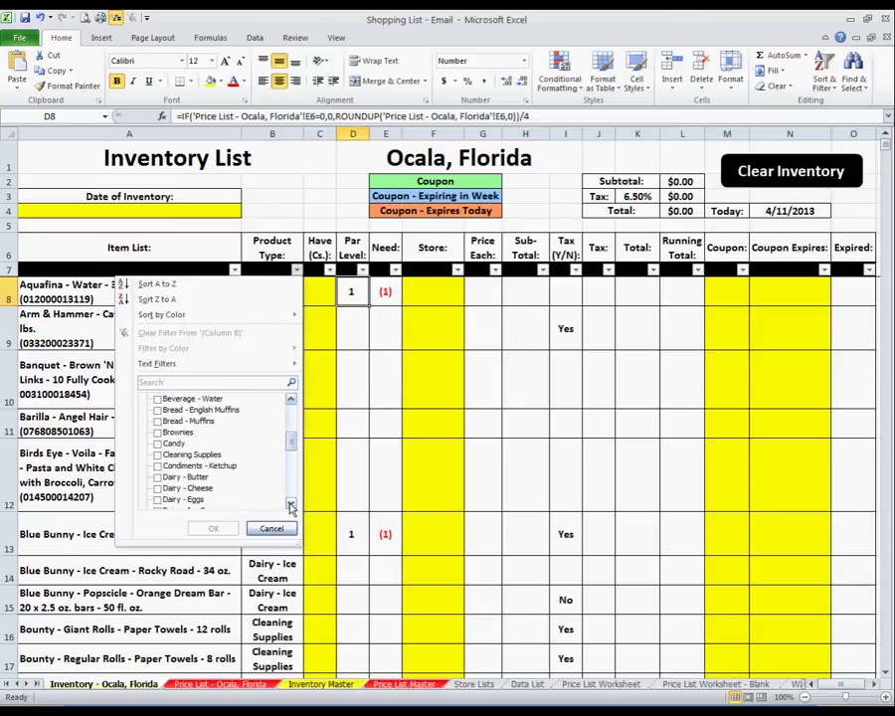
{"action": "left_click", "coordinate": [157, 454]}
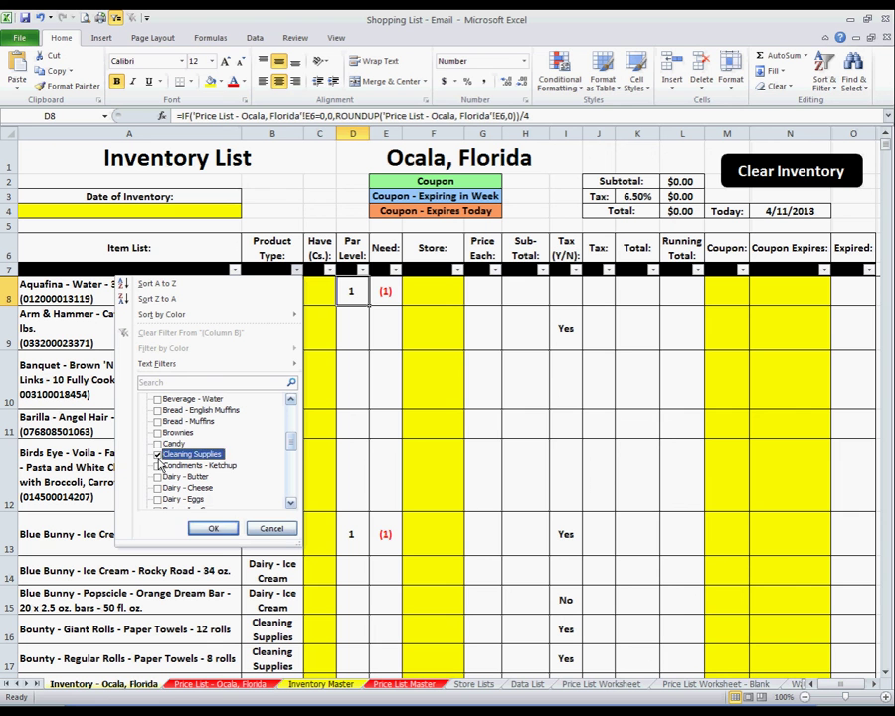
{"action": "left_click", "coordinate": [212, 532]}
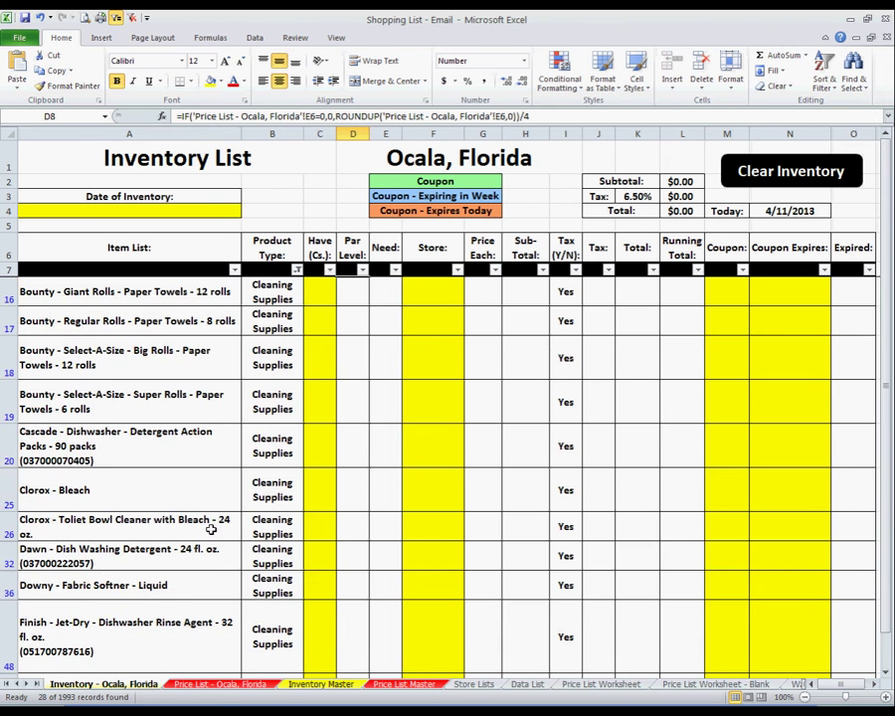
{"action": "scroll", "coordinate": [210, 530], "scroll_direction": "down", "scroll_amount": 3}
{"action": "scroll", "coordinate": [201, 489], "scroll_direction": "down", "scroll_amount": 5}
{"action": "scroll", "coordinate": [186, 489], "scroll_direction": "up", "scroll_amount": 3}
{"action": "scroll", "coordinate": [186, 397], "scroll_direction": "up", "scroll_amount": 8}
{"action": "scroll", "coordinate": [186, 383], "scroll_direction": "down", "scroll_amount": 2}
{"action": "scroll", "coordinate": [184, 393], "scroll_direction": "down", "scroll_amount": 1}
{"action": "scroll", "coordinate": [190, 411], "scroll_direction": "down", "scroll_amount": 1}
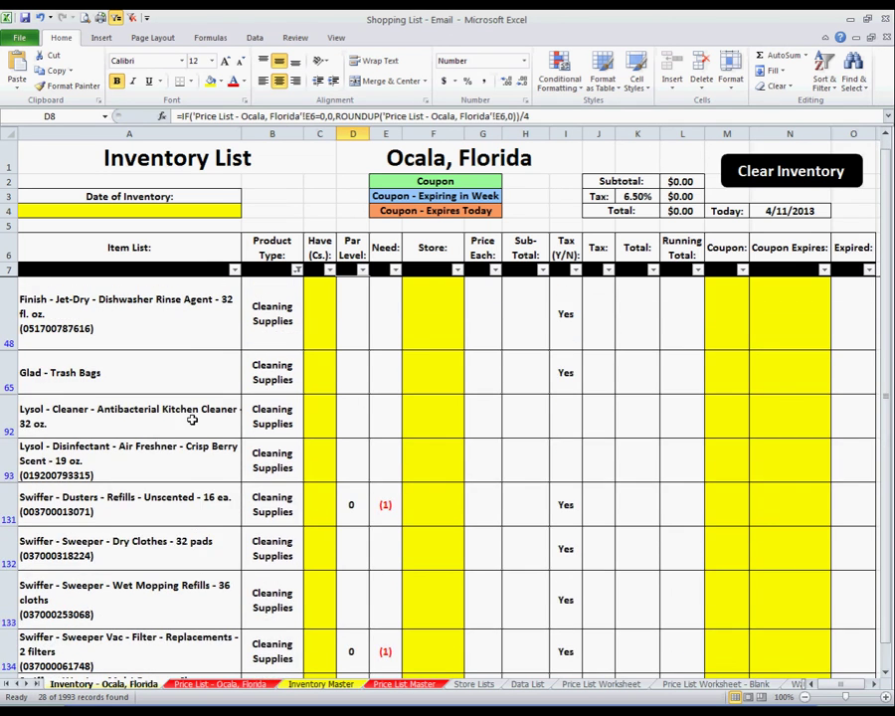
{"action": "scroll", "coordinate": [213, 452], "scroll_direction": "down", "scroll_amount": 1}
{"action": "scroll", "coordinate": [239, 477], "scroll_direction": "down", "scroll_amount": 3}
{"action": "scroll", "coordinate": [250, 487], "scroll_direction": "up", "scroll_amount": 1}
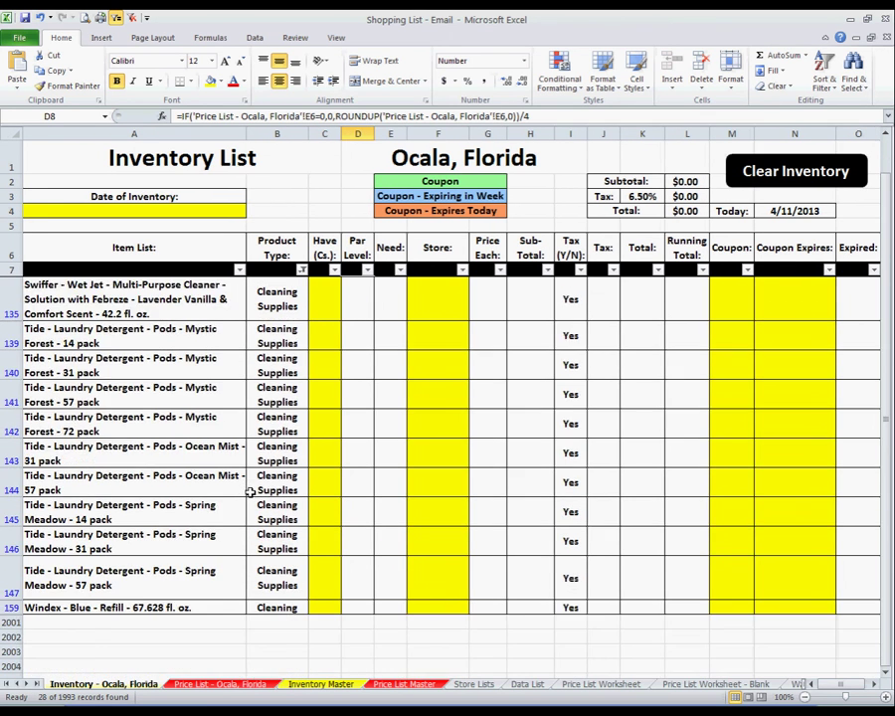
{"action": "scroll", "coordinate": [252, 490], "scroll_direction": "up", "scroll_amount": 1}
{"action": "scroll", "coordinate": [252, 490], "scroll_direction": "up", "scroll_amount": 1}
{"action": "scroll", "coordinate": [251, 483], "scroll_direction": "up", "scroll_amount": 2}
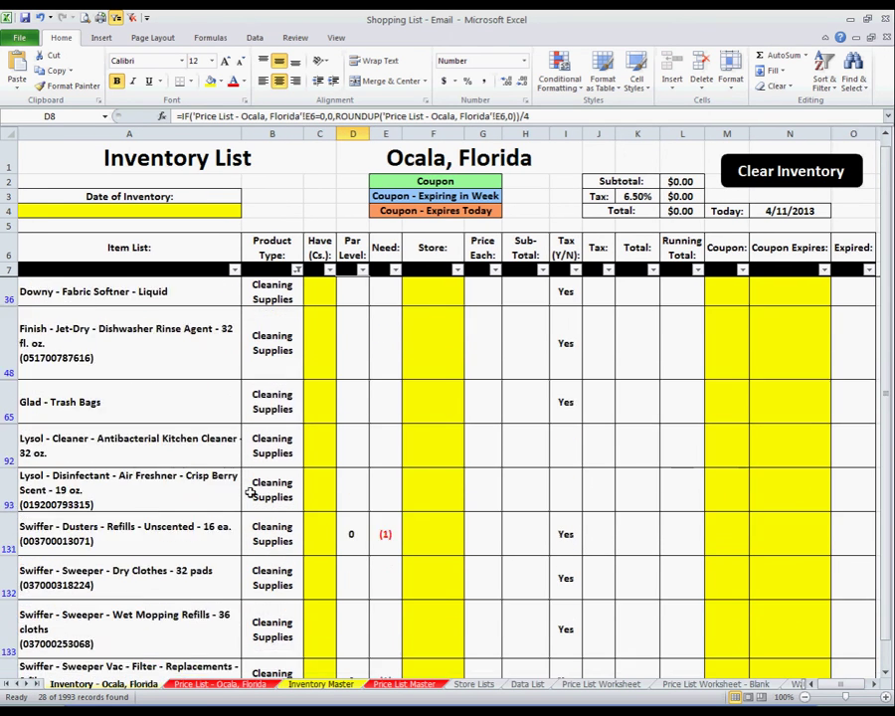
{"action": "scroll", "coordinate": [251, 483], "scroll_direction": "up", "scroll_amount": 3}
Add an enlarged bold comment to D19 explaining how to clear the filter.
{"action": "right_click", "coordinate": [349, 401]}
{"action": "left_click", "coordinate": [401, 575]}
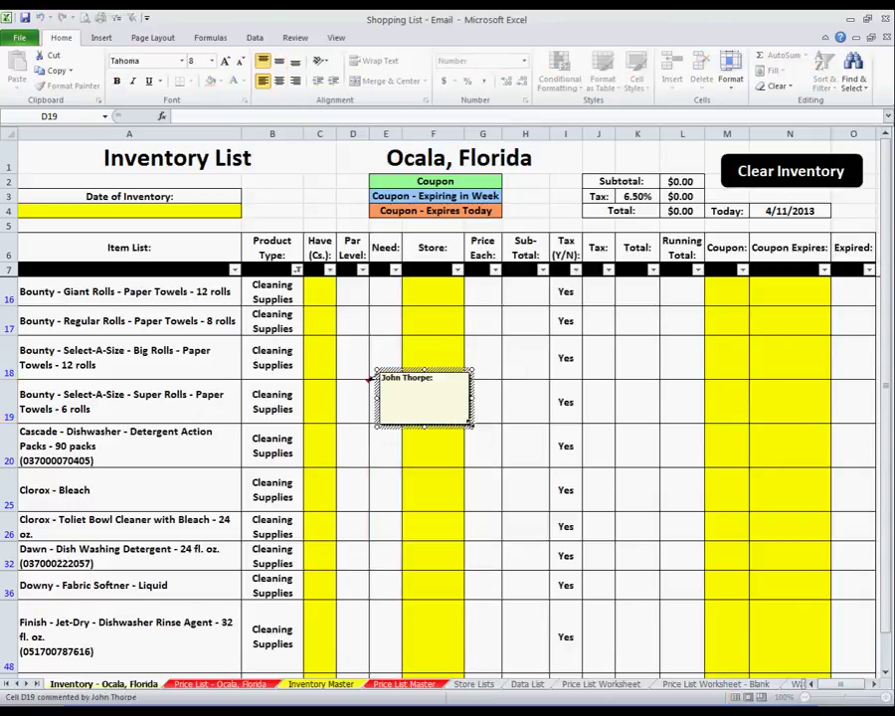
{"action": "left_click_drag", "start_coordinate": [469, 424], "coordinate": [685, 622]}
{"action": "key", "text": "ctrl+b"}
{"action": "type", "text": "No"}
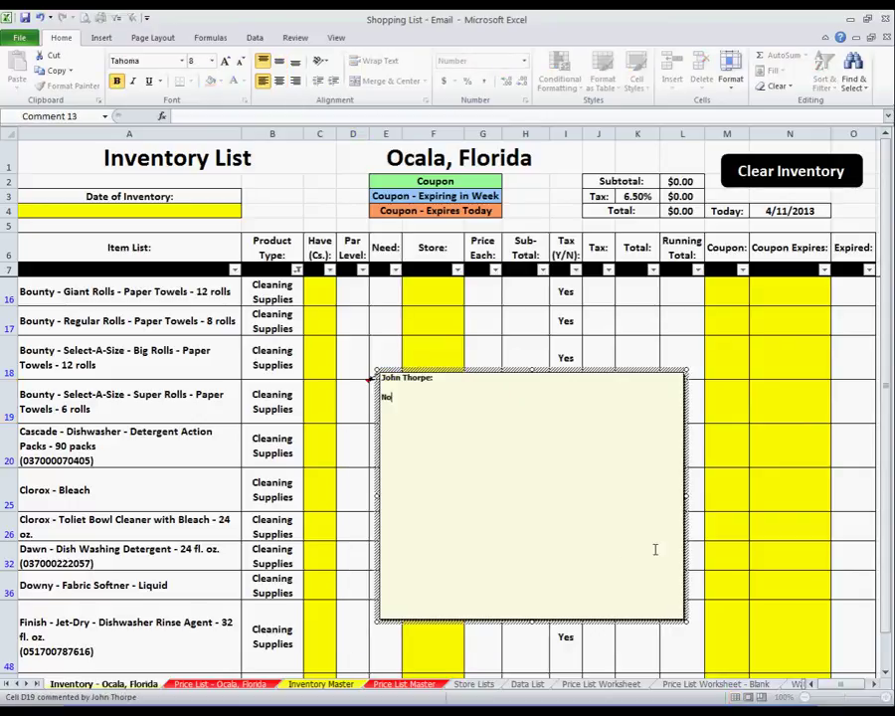
{"action": "type", "text": "w the ("}
{"action": "type", "text": "list only shows the Cle"}
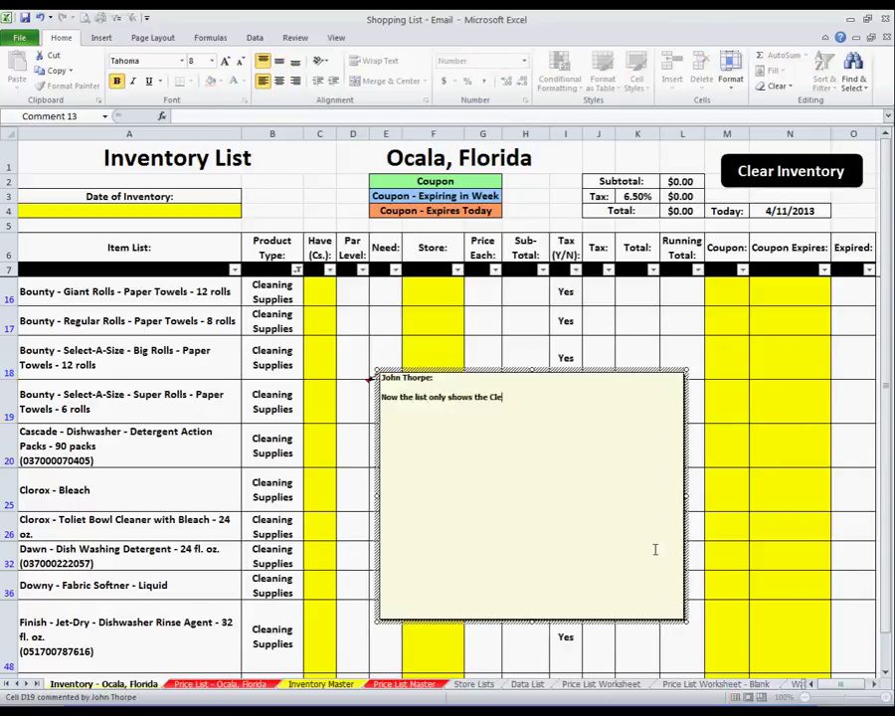
{"action": "type", "text": "s"}
{"action": "type", "text": "Supplies"}
{"action": "type", "text": "without"}
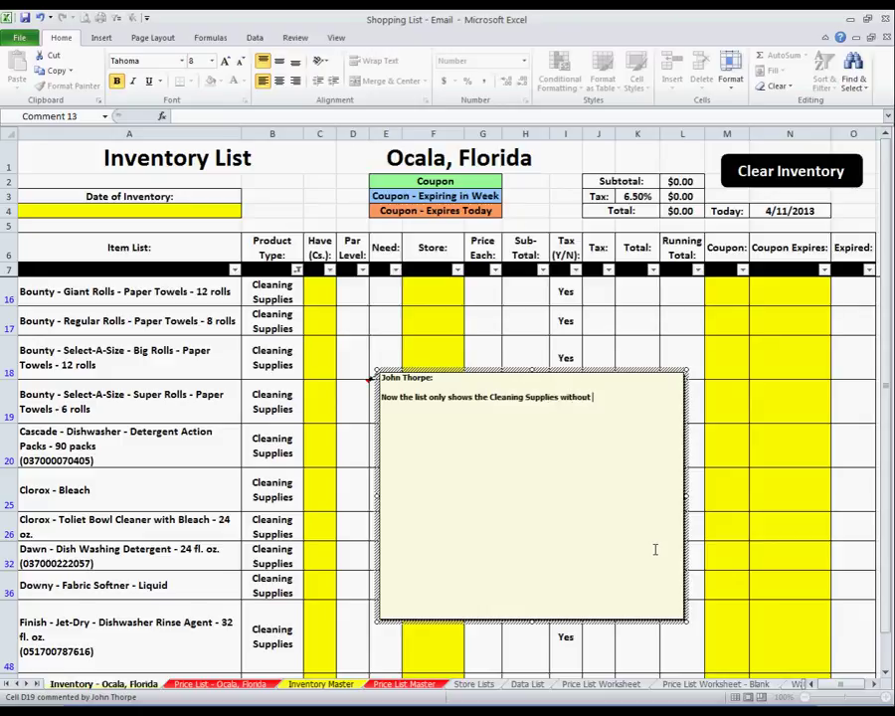
{"action": "type", "text": "anyth"}
{"action": "type", "text": "ing from the list..."}
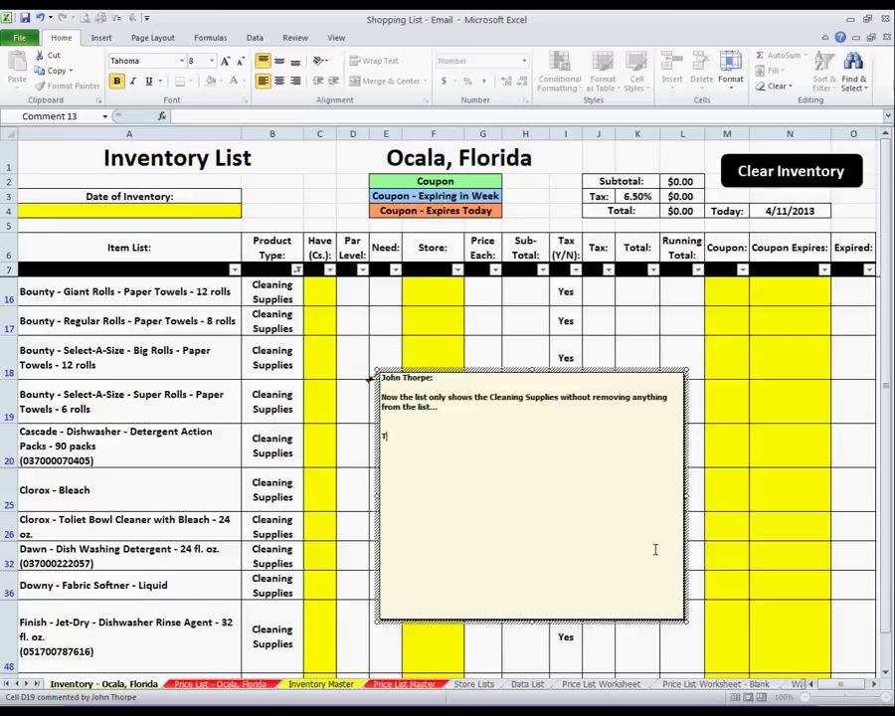
{"action": "type", "text": "o clean "}
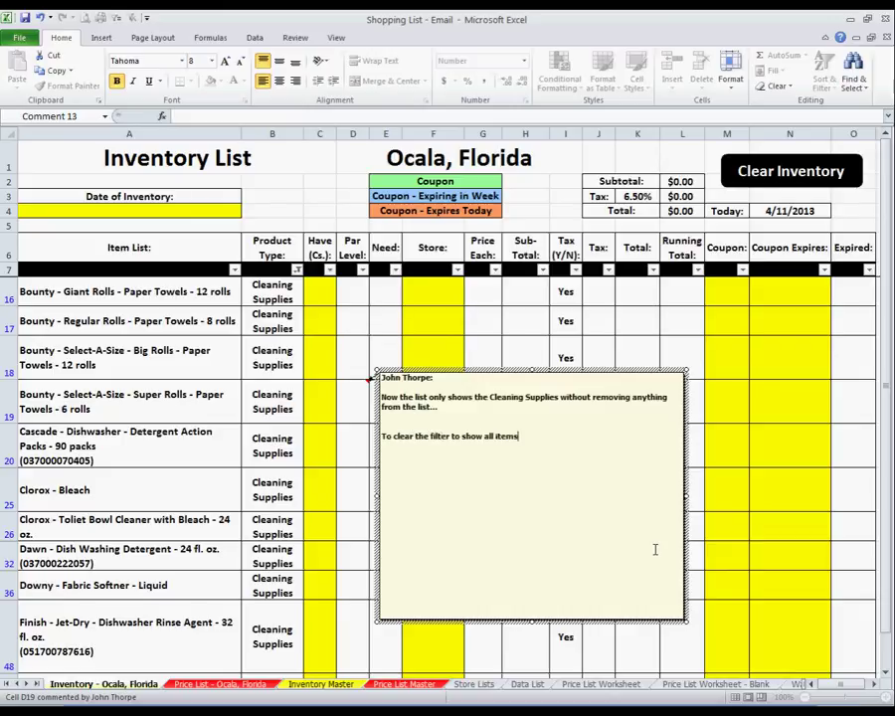
{"action": "type", "text": ".."}
{"action": "type", "text": "owing...."}
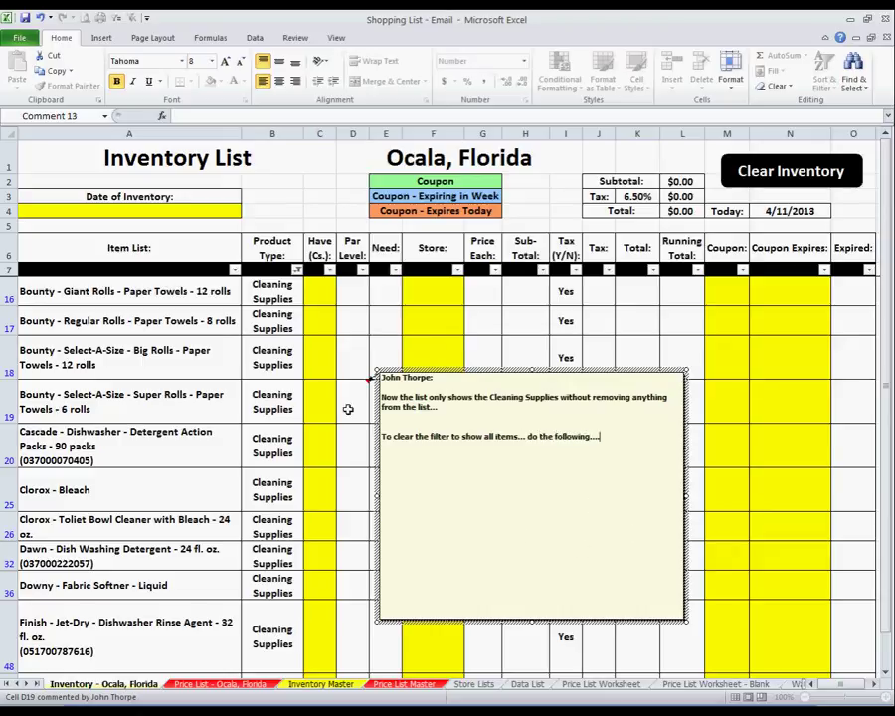
{"action": "key", "text": "Return"}
{"action": "key", "text": "Return"}
{"action": "type", "text": "Click on the same "}
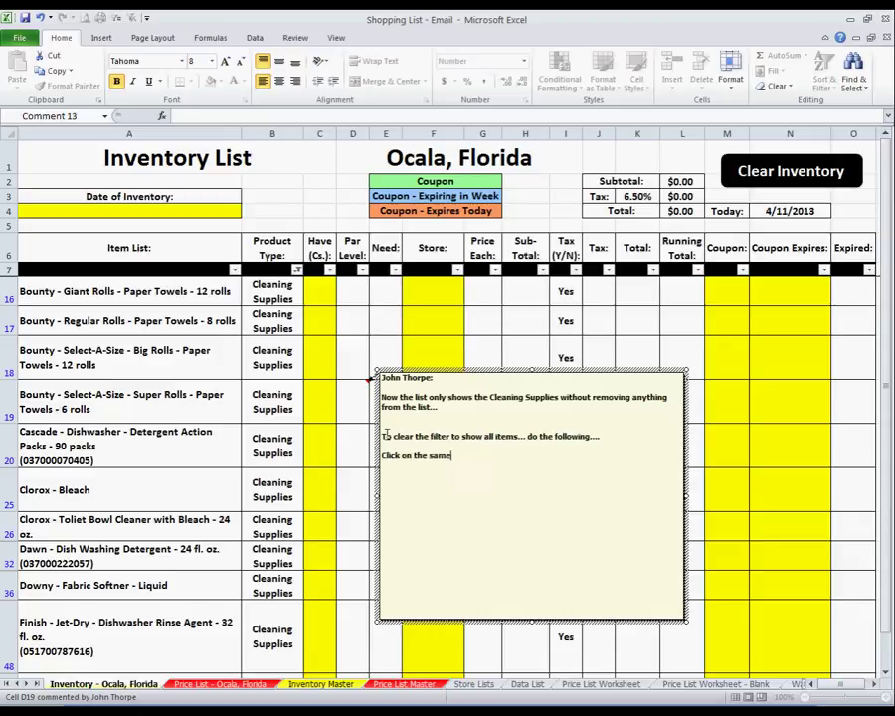
{"action": "type", "text": "filter that you used "}
{"action": "type", "text": "to filter the list ......"}
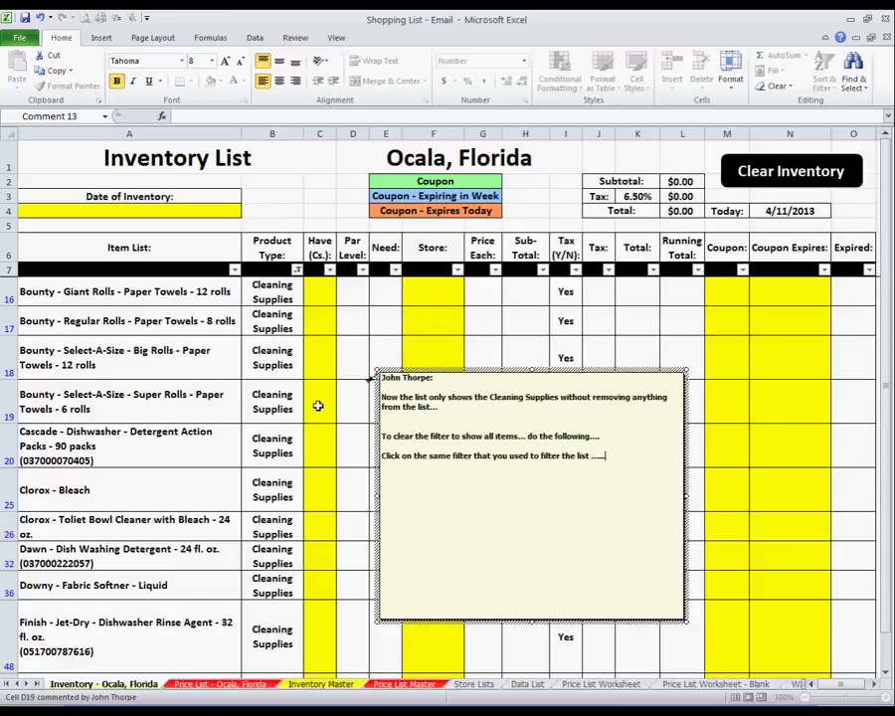
{"action": "right_click", "coordinate": [352, 400]}
Clear the Product Type filter by selecting all product types again.
{"action": "key", "text": "Escape"}
{"action": "left_click", "coordinate": [297, 270]}
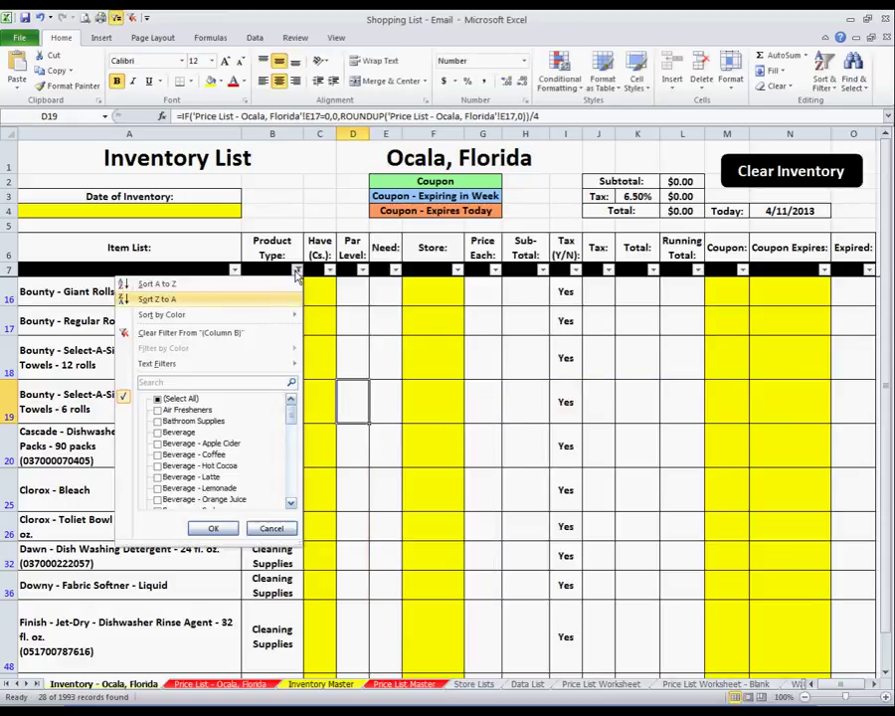
{"action": "left_click", "coordinate": [157, 398]}
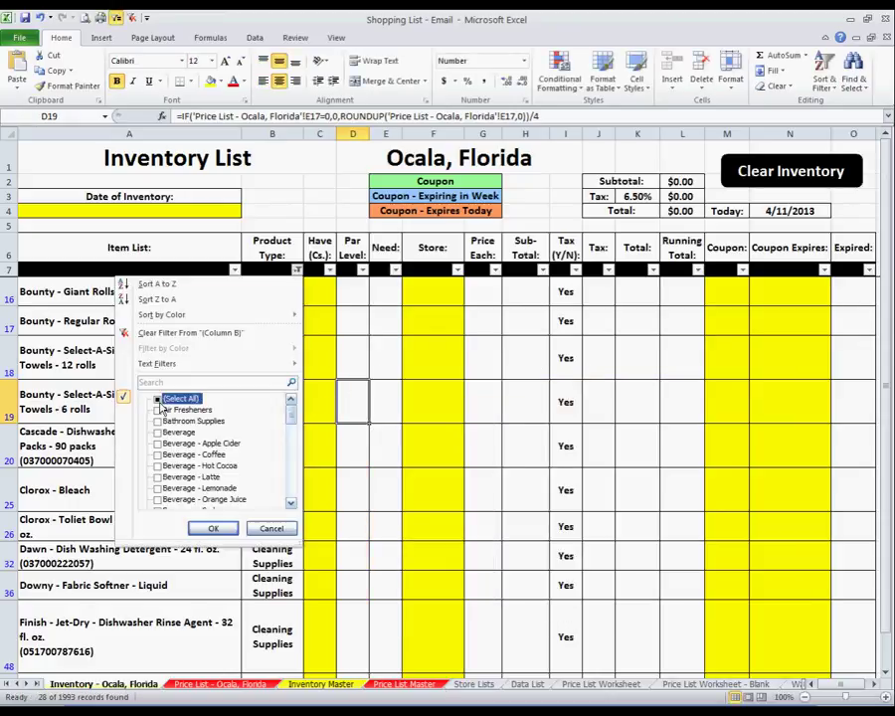
{"action": "left_click", "coordinate": [212, 528]}
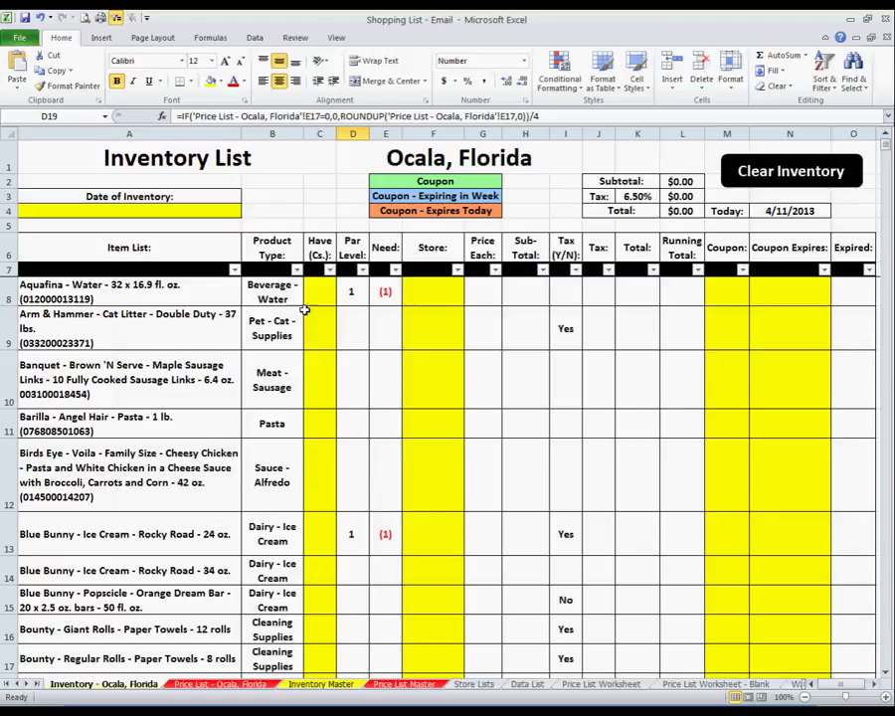
Draft a C10 comment about filtering for needed items, then delete it and return to C8.
{"action": "right_click", "coordinate": [318, 360]}
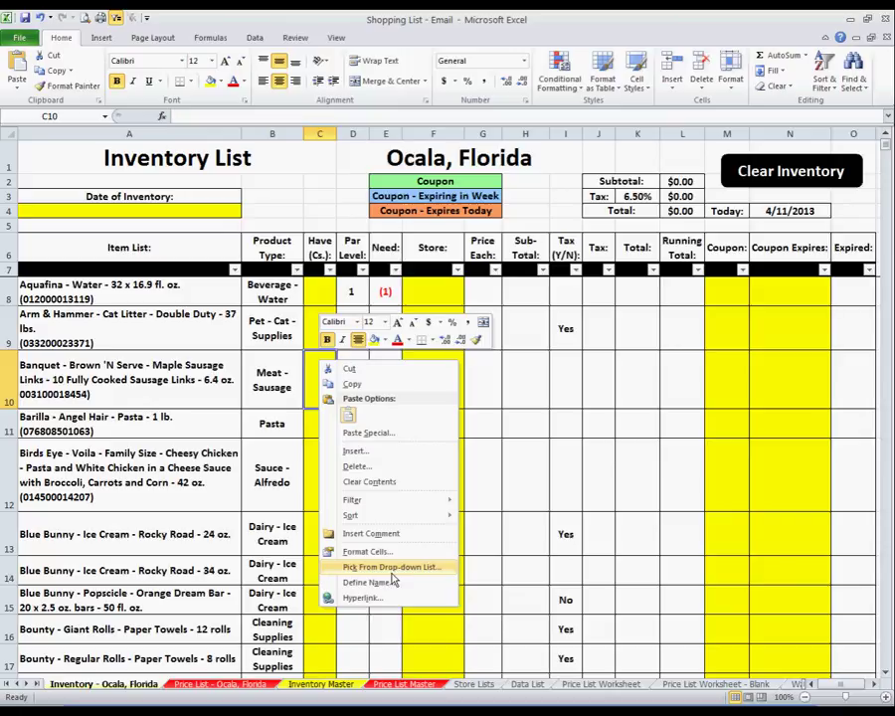
{"action": "left_click", "coordinate": [371, 533]}
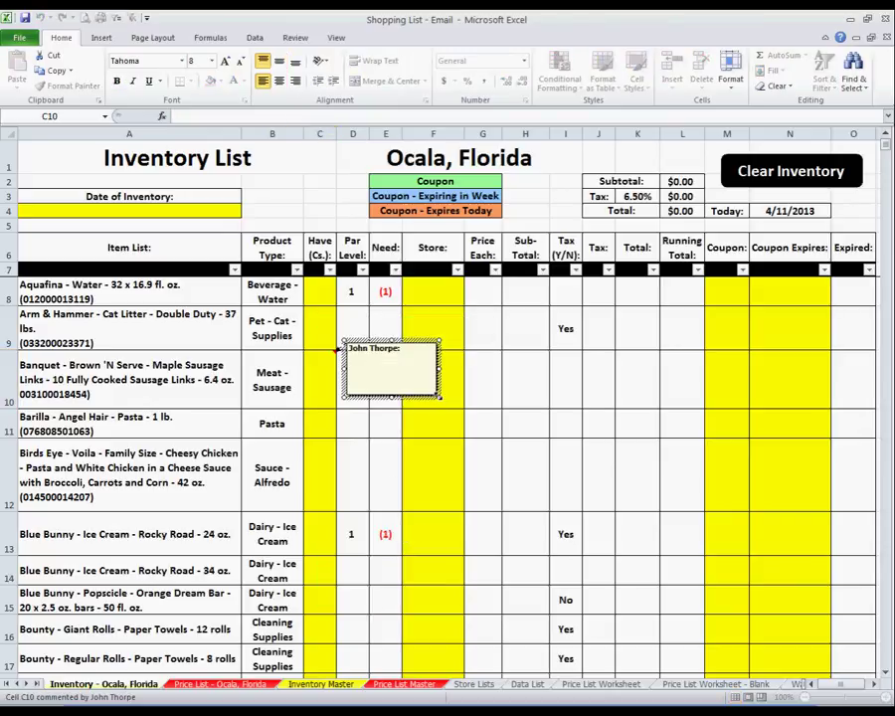
{"action": "left_click_drag", "start_coordinate": [436, 398], "coordinate": [587, 507]}
{"action": "type", "text": "You can also f"}
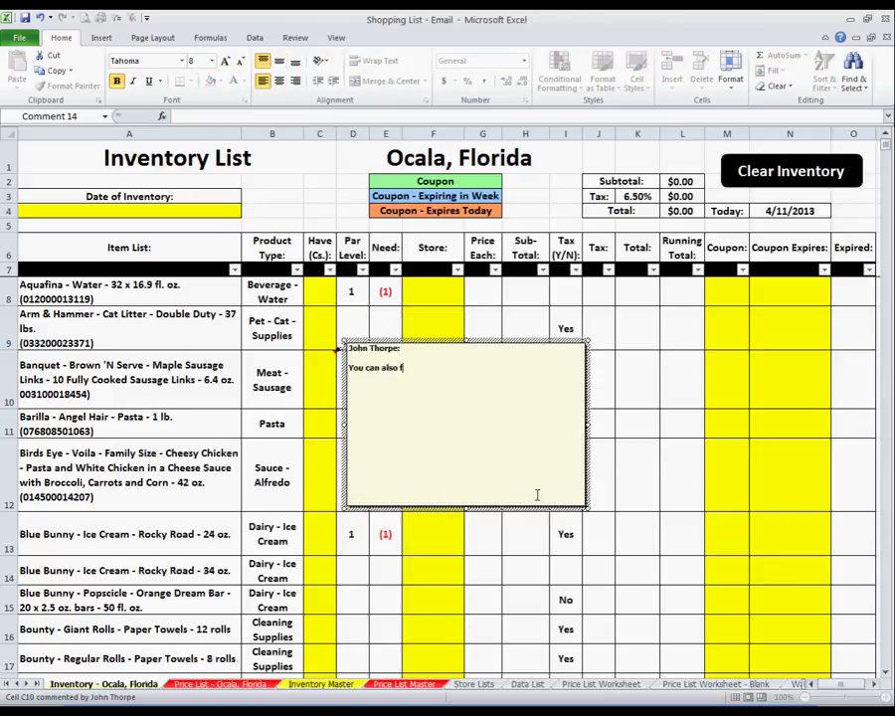
{"action": "type", "text": "ilter it after doing"}
{"action": "type", "text": " the inventory to show only the ite"}
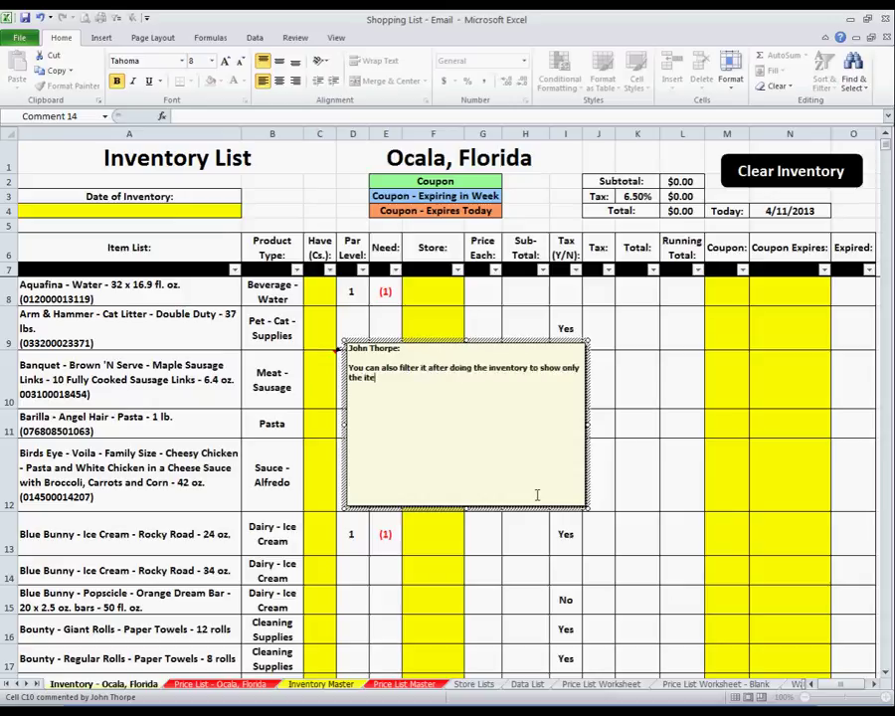
{"action": "type", "text": "ms that you nee"}
{"action": "type", "text": "d to get..."}
{"action": "key", "text": "Return"}
{"action": "key", "text": "Return"}
{"action": "type", "text": "I'll show you an e"}
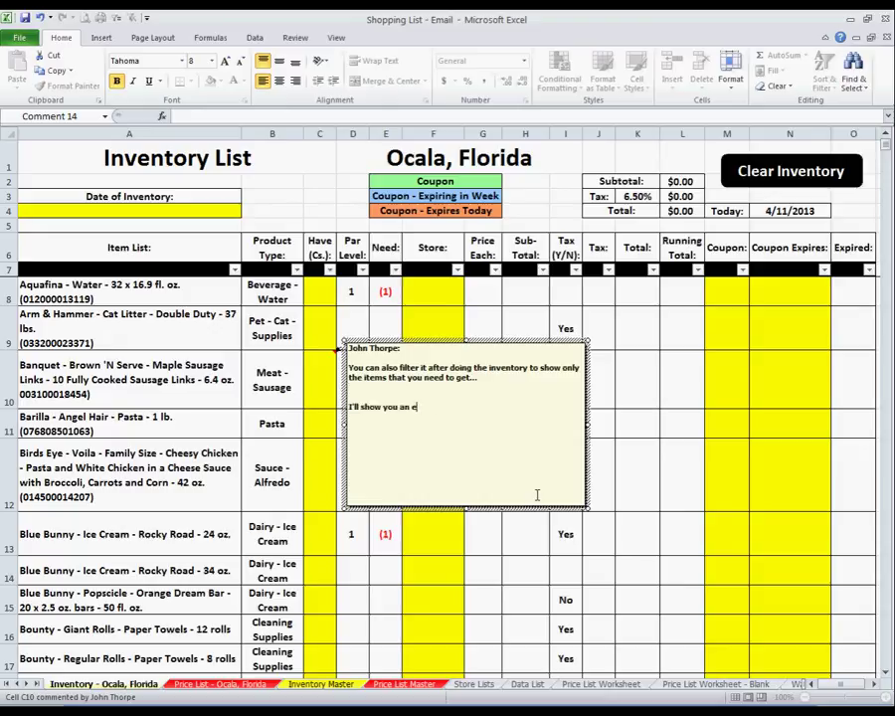
{"action": "type", "text": "xample...."}
{"action": "right_click", "coordinate": [330, 386]}
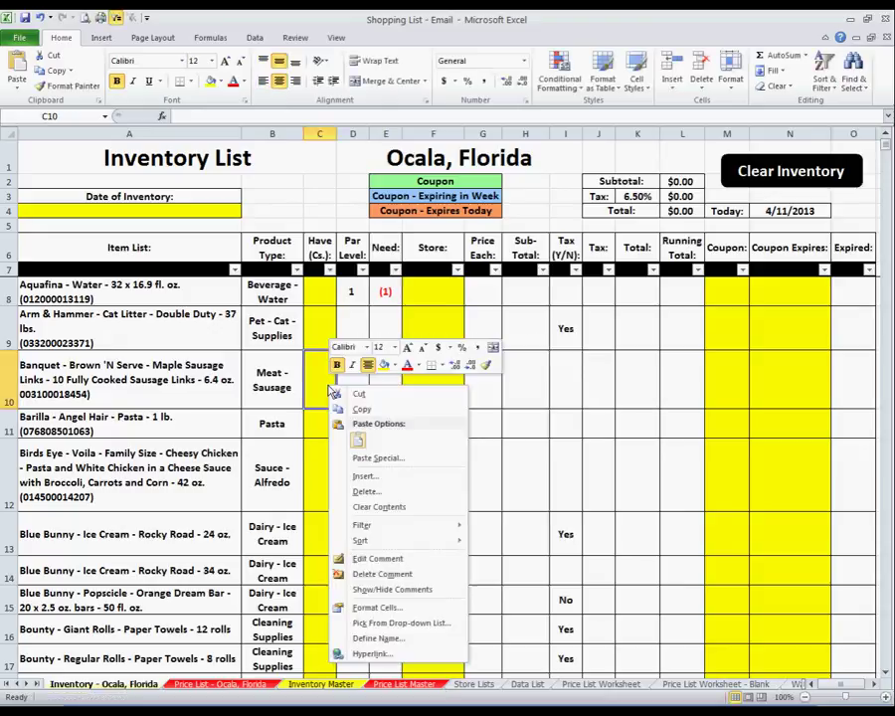
{"action": "left_click", "coordinate": [386, 577]}
{"action": "key", "text": "Up"}
{"action": "key", "text": "Up"}
Enter 0 on hand for Aquafina in C8 and the Sobe daiquiri in C126.
{"action": "type", "text": "0"}
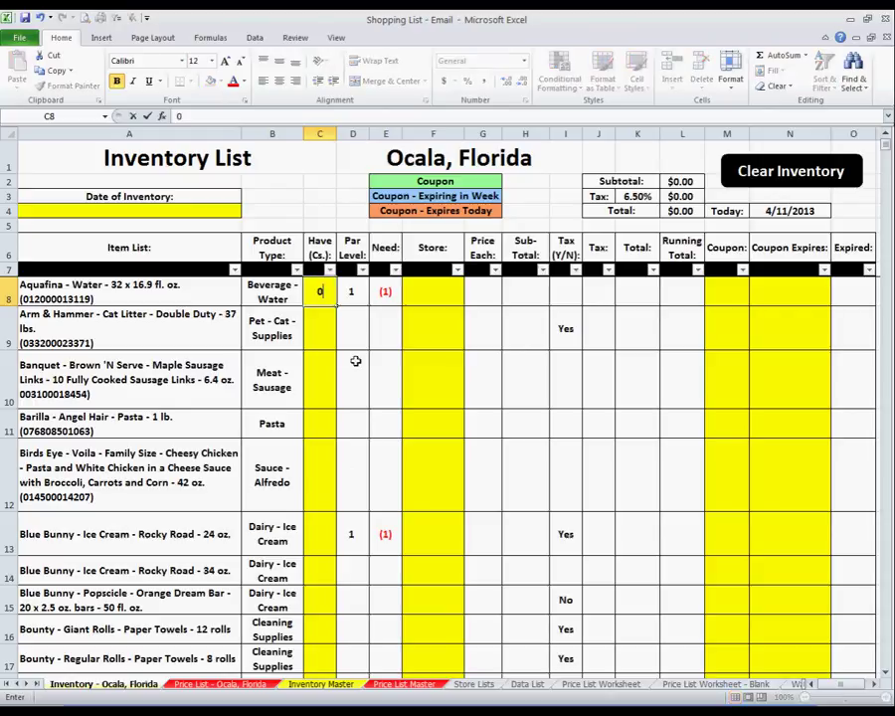
{"action": "key", "text": "Return"}
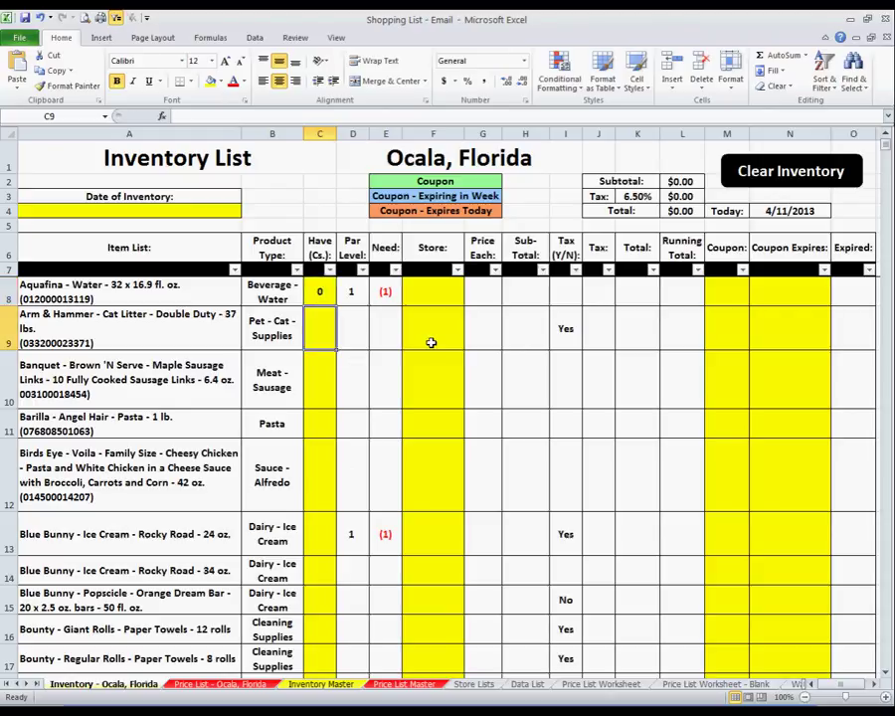
{"action": "scroll", "coordinate": [361, 530], "scroll_direction": "down", "scroll_amount": 5}
{"action": "scroll", "coordinate": [359, 529], "scroll_direction": "down", "scroll_amount": 20}
{"action": "scroll", "coordinate": [359, 529], "scroll_direction": "down", "scroll_amount": 4}
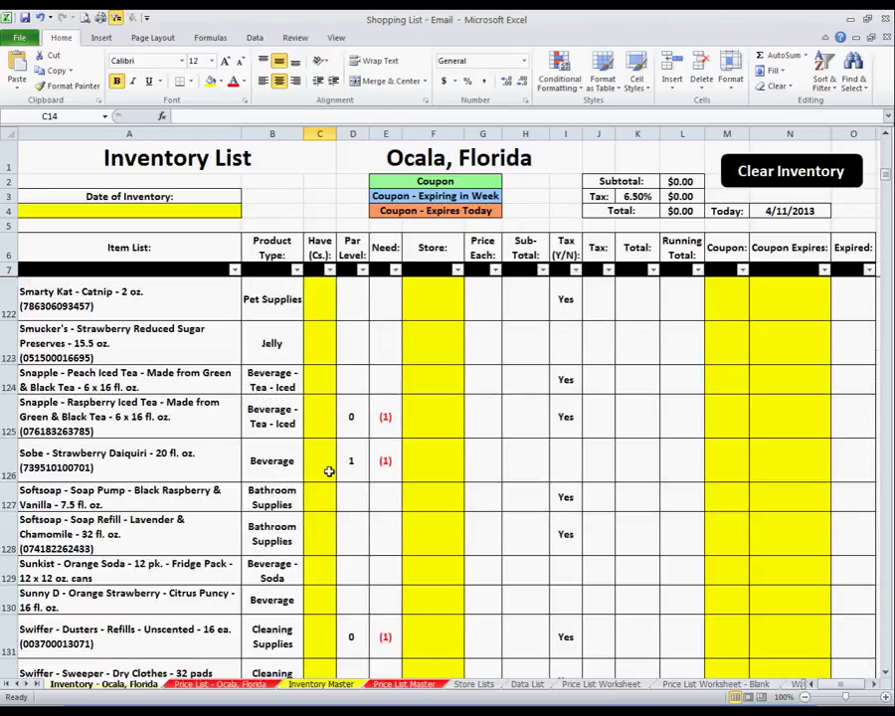
{"action": "left_click", "coordinate": [329, 461]}
{"action": "type", "text": "0"}
{"action": "key", "text": "Return"}
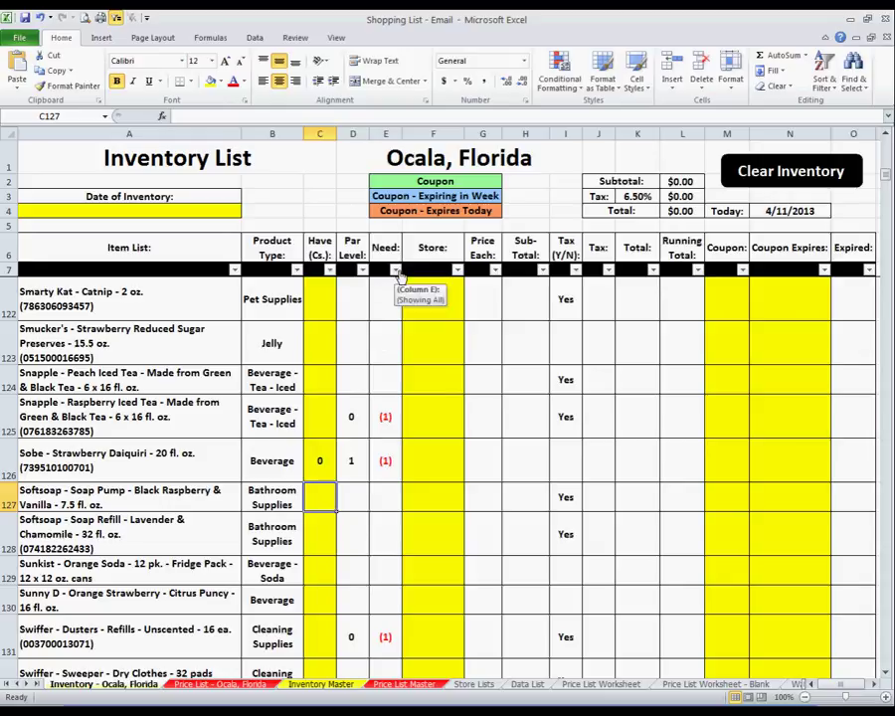
Filter the Need column to (1), restore all values, then switch to the Price List - Ocala, Florida sheet.
{"action": "left_click", "coordinate": [397, 271]}
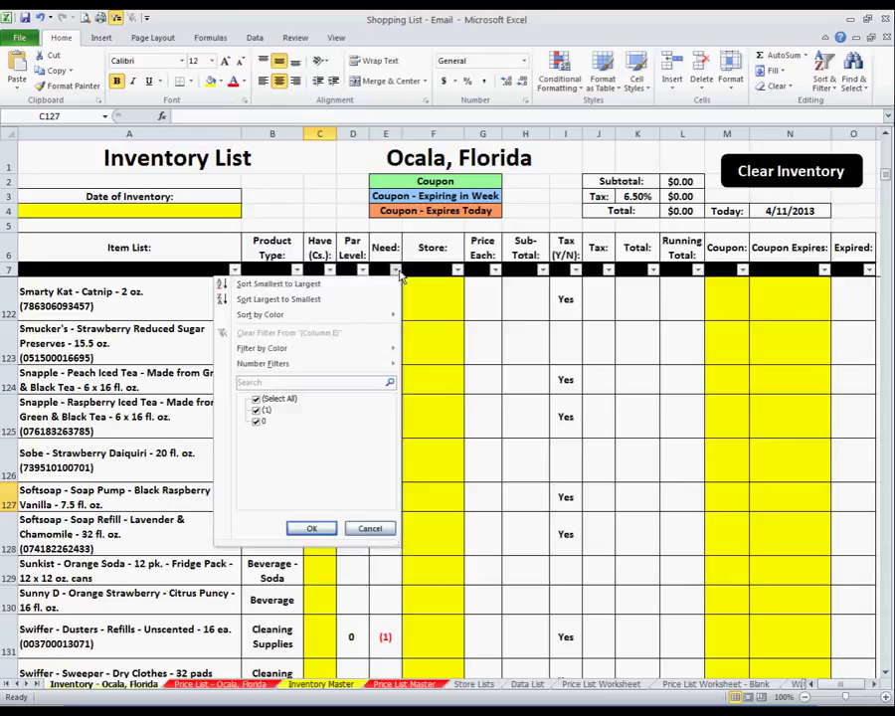
{"action": "left_click", "coordinate": [241, 397]}
{"action": "left_click", "coordinate": [241, 407]}
{"action": "left_click", "coordinate": [313, 525]}
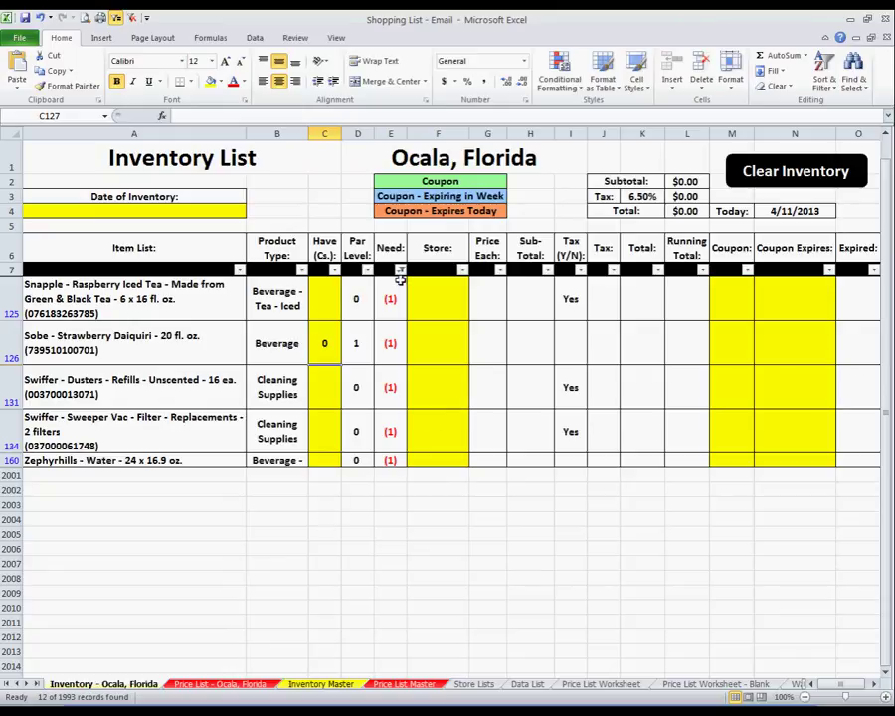
{"action": "left_click", "coordinate": [400, 270]}
{"action": "left_click", "coordinate": [261, 400]}
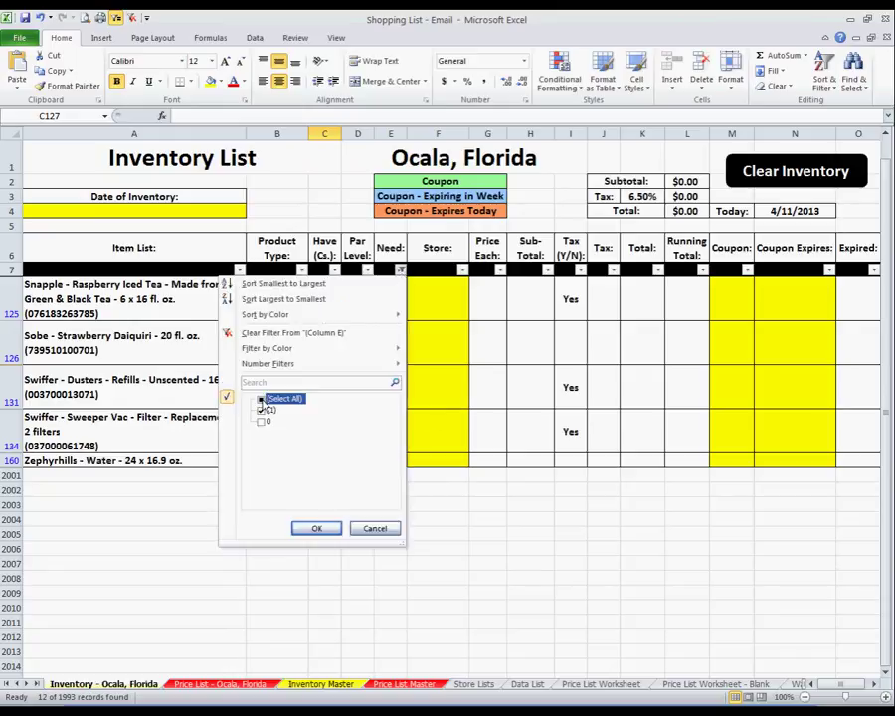
{"action": "left_click", "coordinate": [261, 400]}
{"action": "left_click", "coordinate": [323, 526]}
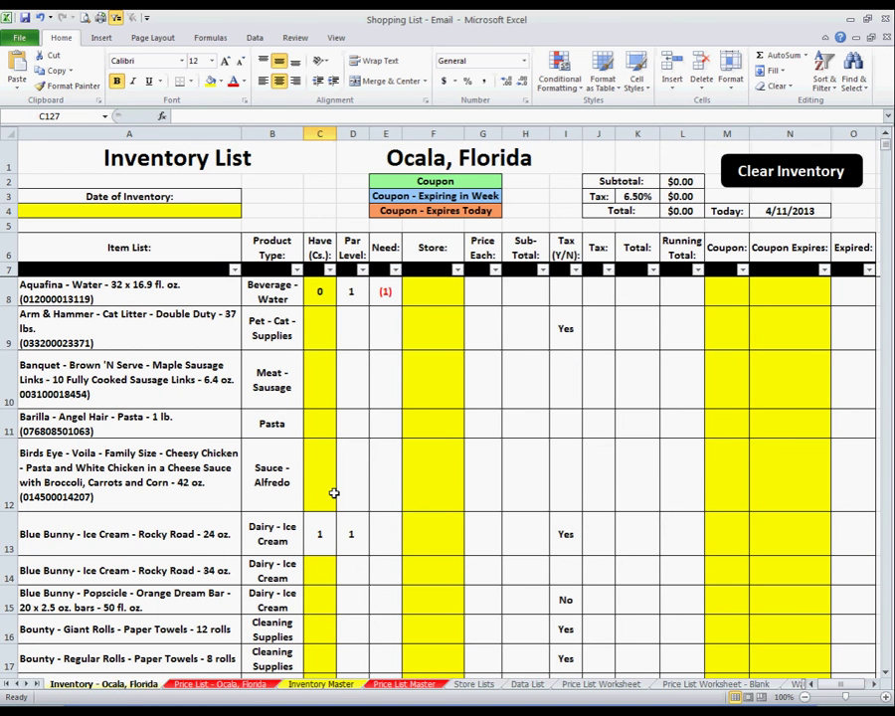
{"action": "key", "text": "ctrl+Page_Down"}
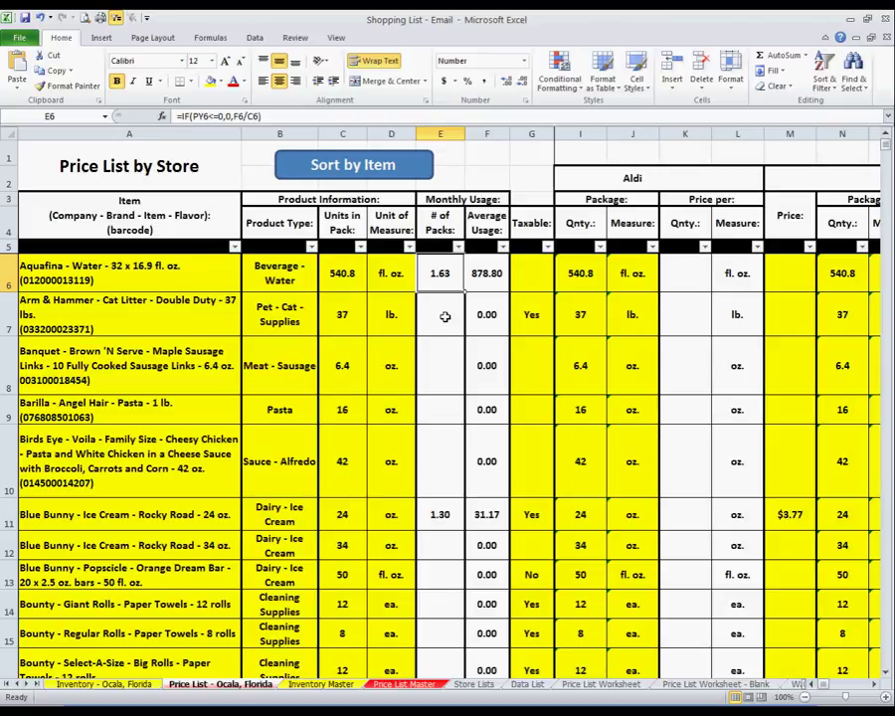
Filter Unit of Measure to fl. oz. and oz. items, then remove that unit filter.
{"action": "left_click", "coordinate": [408, 246]}
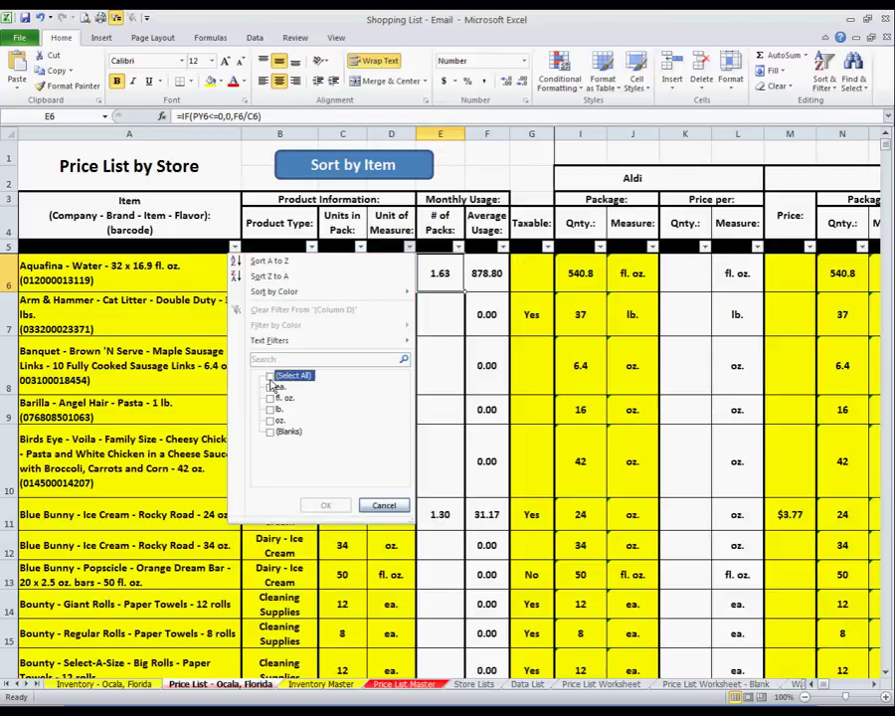
{"action": "left_click", "coordinate": [270, 375]}
{"action": "left_click", "coordinate": [271, 421]}
{"action": "left_click", "coordinate": [271, 398]}
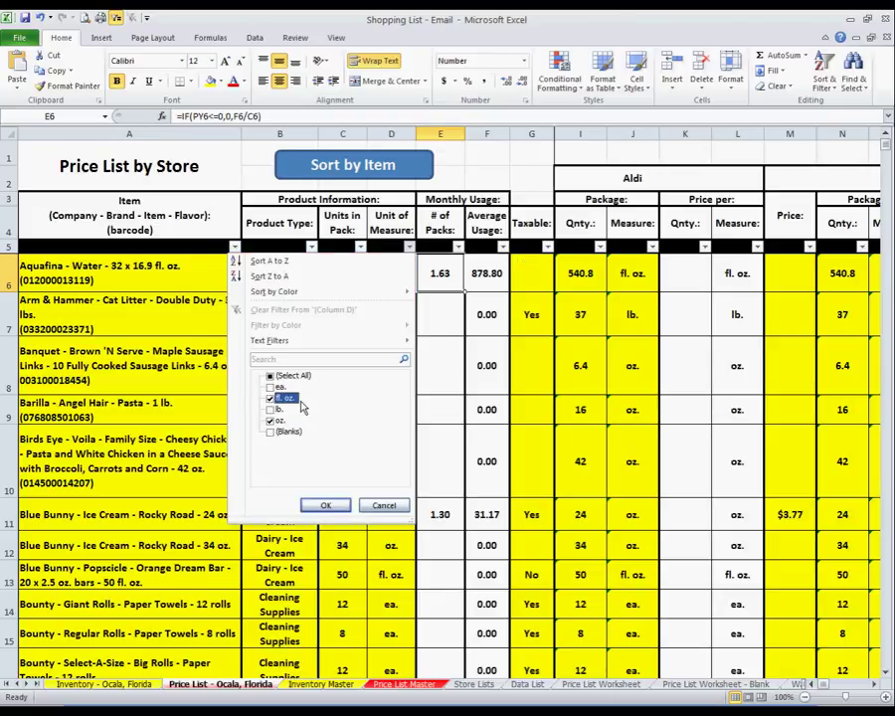
{"action": "left_click", "coordinate": [326, 507]}
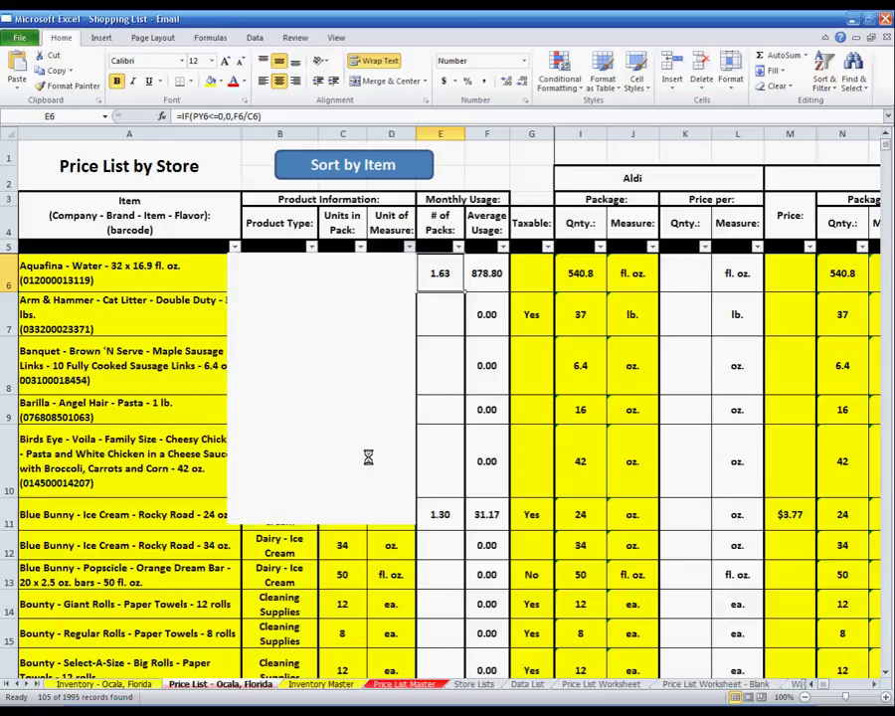
{"action": "left_click_drag", "start_coordinate": [391, 274], "coordinate": [395, 622]}
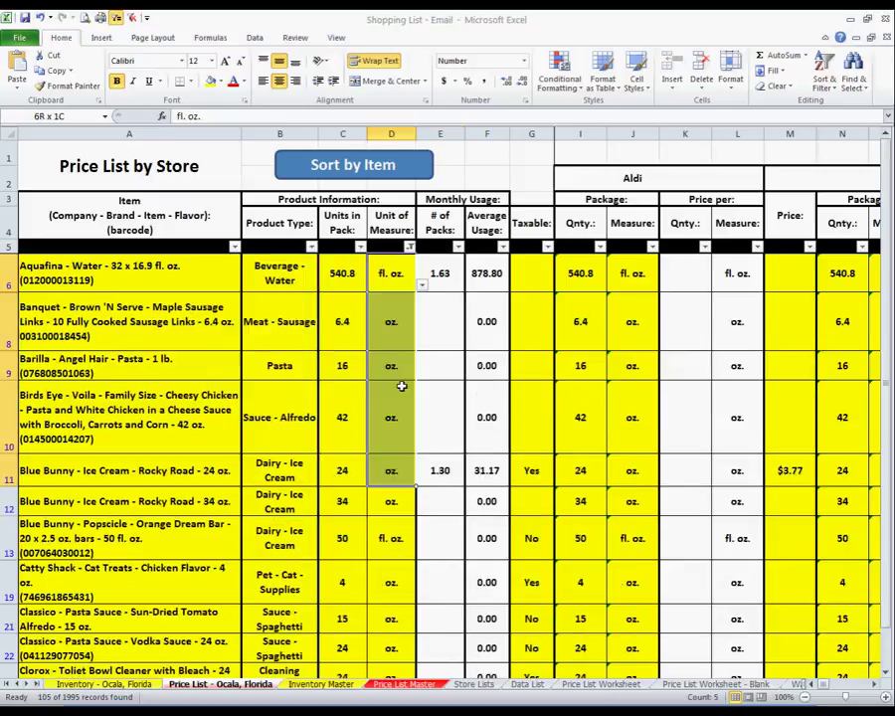
{"action": "left_click", "coordinate": [408, 246]}
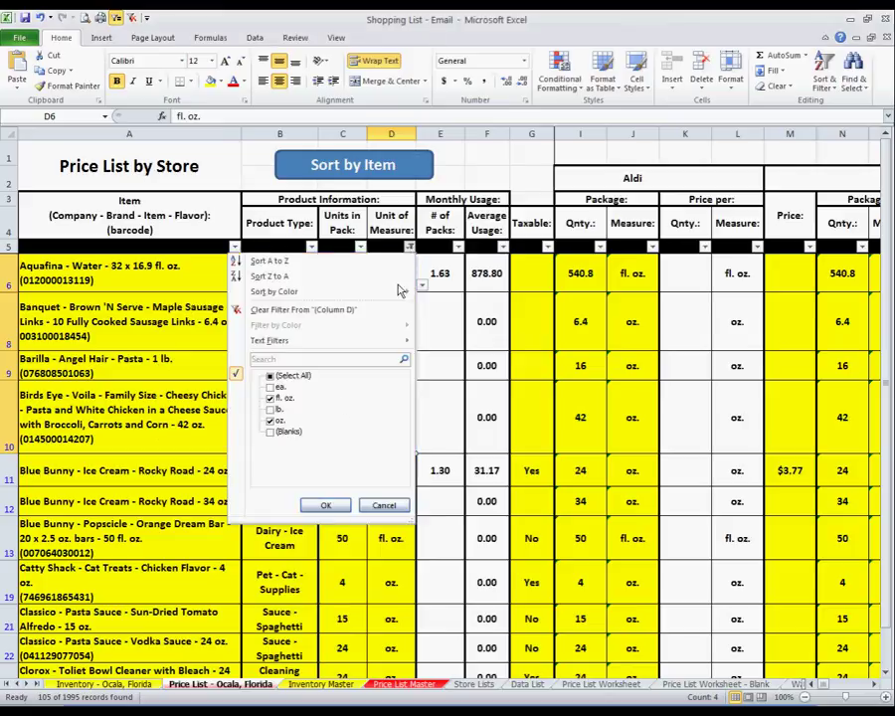
{"action": "left_click", "coordinate": [322, 311]}
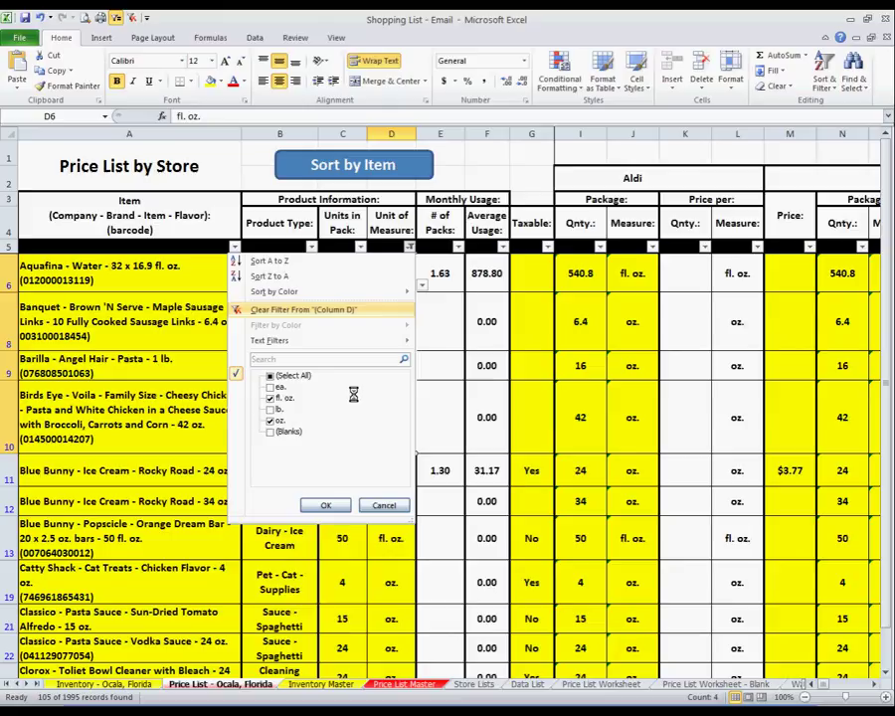
Check Beverage, Apple Cider, Coffee, Hot Cocoa, Latte, Lemonade and Orange Juice in the Product Type filter.
{"action": "left_click", "coordinate": [342, 273]}
{"action": "left_click", "coordinate": [311, 247]}
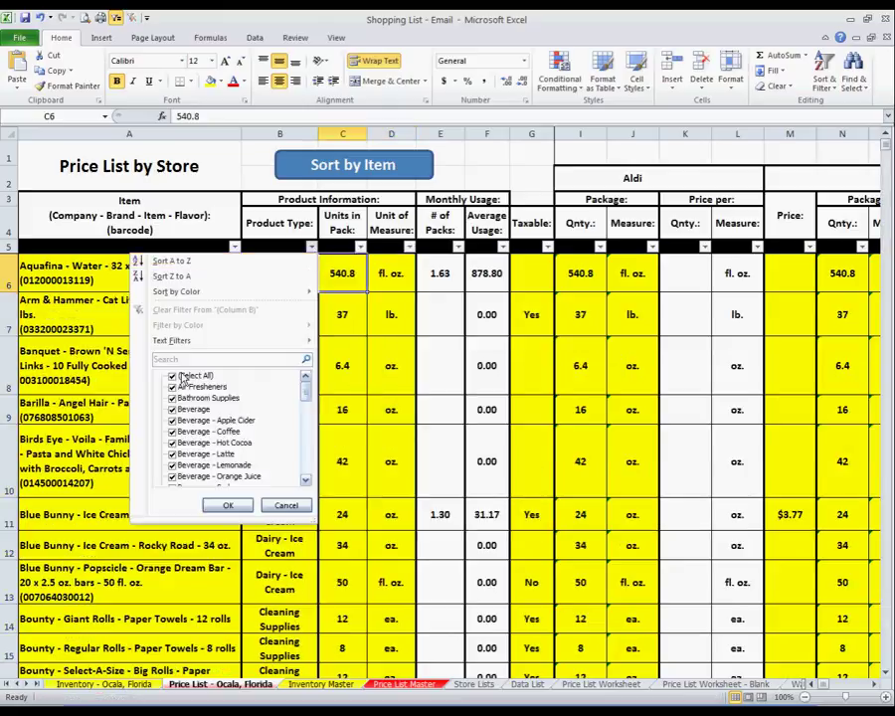
{"action": "left_click", "coordinate": [172, 375]}
{"action": "left_click", "coordinate": [173, 398]}
{"action": "left_click", "coordinate": [172, 387]}
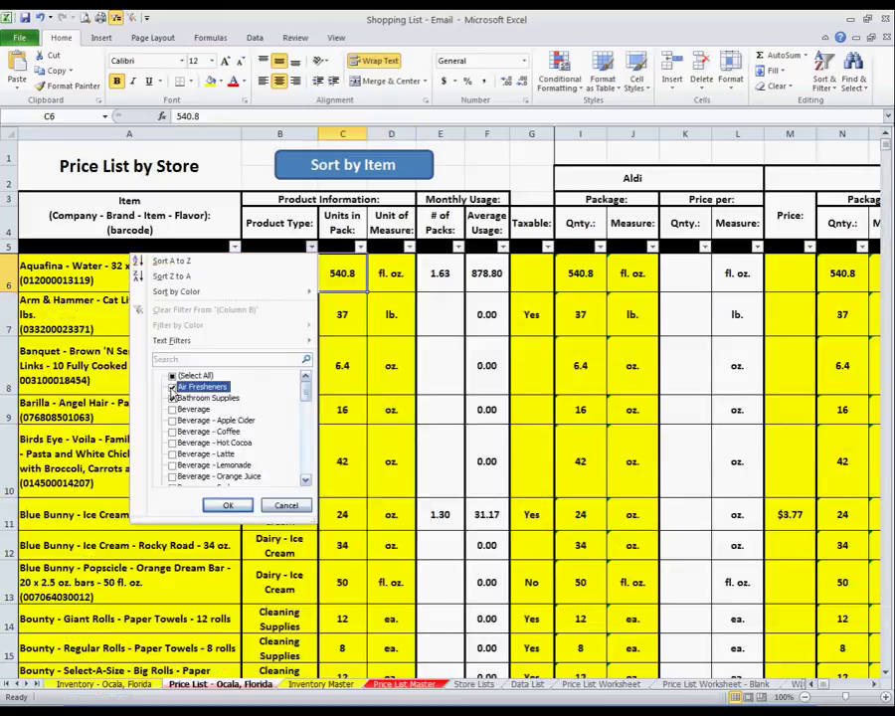
{"action": "left_click", "coordinate": [172, 386]}
{"action": "left_click", "coordinate": [172, 397]}
{"action": "left_click", "coordinate": [172, 409]}
{"action": "left_click", "coordinate": [172, 419]}
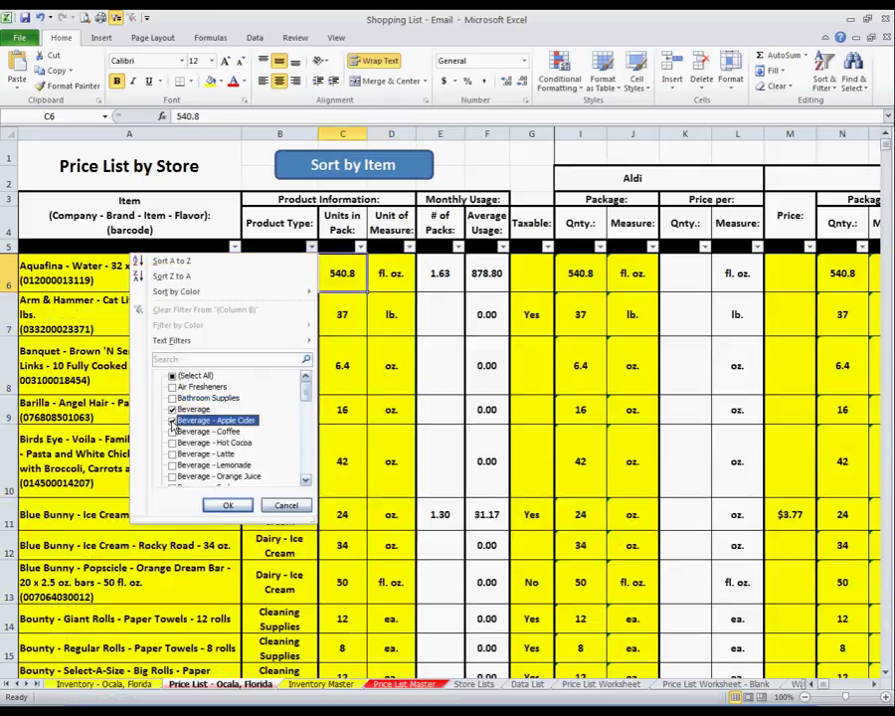
{"action": "left_click", "coordinate": [172, 431]}
{"action": "left_click", "coordinate": [173, 442]}
{"action": "left_click", "coordinate": [172, 453]}
{"action": "left_click", "coordinate": [172, 464]}
{"action": "left_click", "coordinate": [172, 476]}
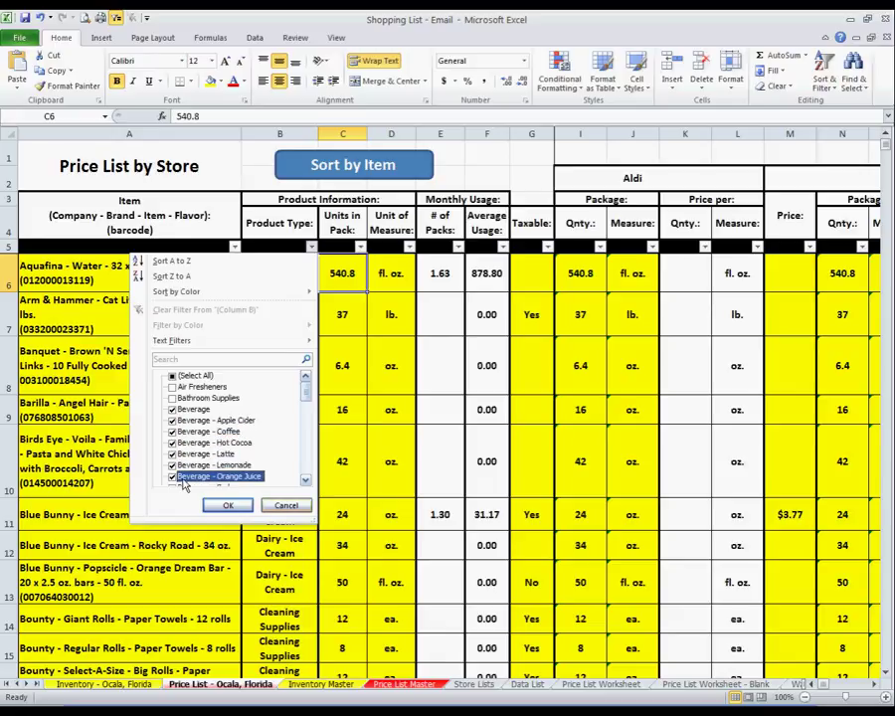
Add the remaining beverage types, including Beverage - Water, and apply the Product Type filter.
{"action": "left_click", "coordinate": [305, 482]}
{"action": "scroll", "coordinate": [305, 482], "scroll_direction": "down", "scroll_amount": 7}
{"action": "left_click", "coordinate": [172, 398]}
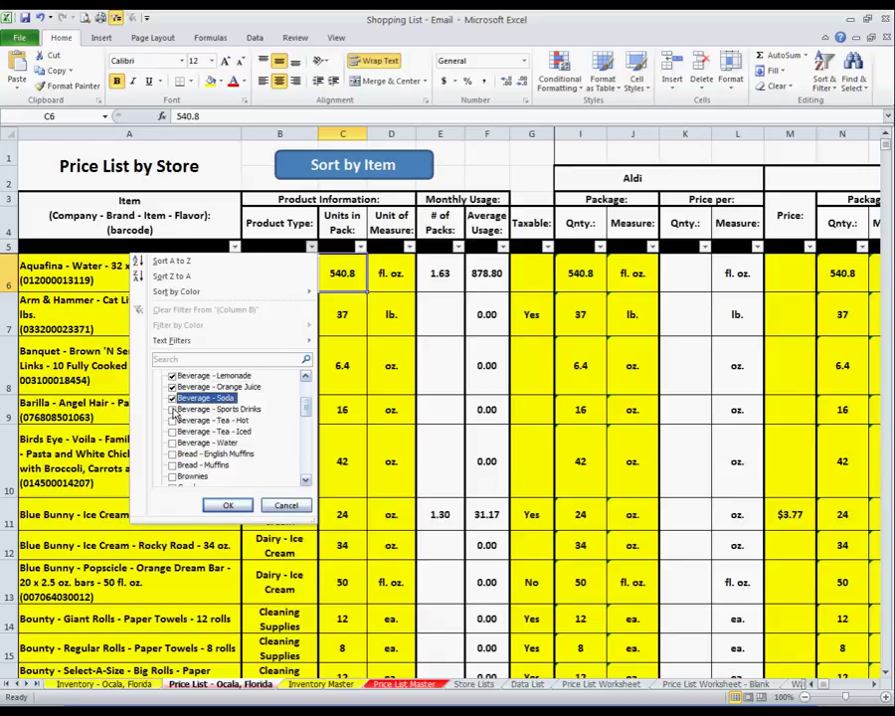
{"action": "left_click", "coordinate": [172, 408]}
{"action": "left_click", "coordinate": [172, 420]}
{"action": "left_click", "coordinate": [172, 432]}
{"action": "left_click", "coordinate": [173, 442]}
{"action": "left_click", "coordinate": [173, 442]}
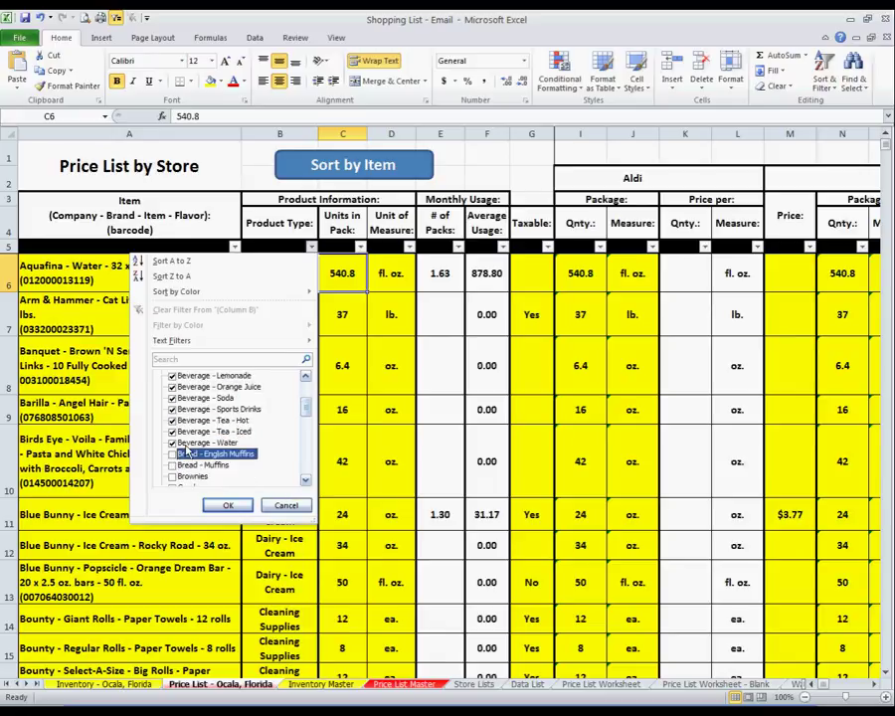
{"action": "left_click", "coordinate": [227, 505]}
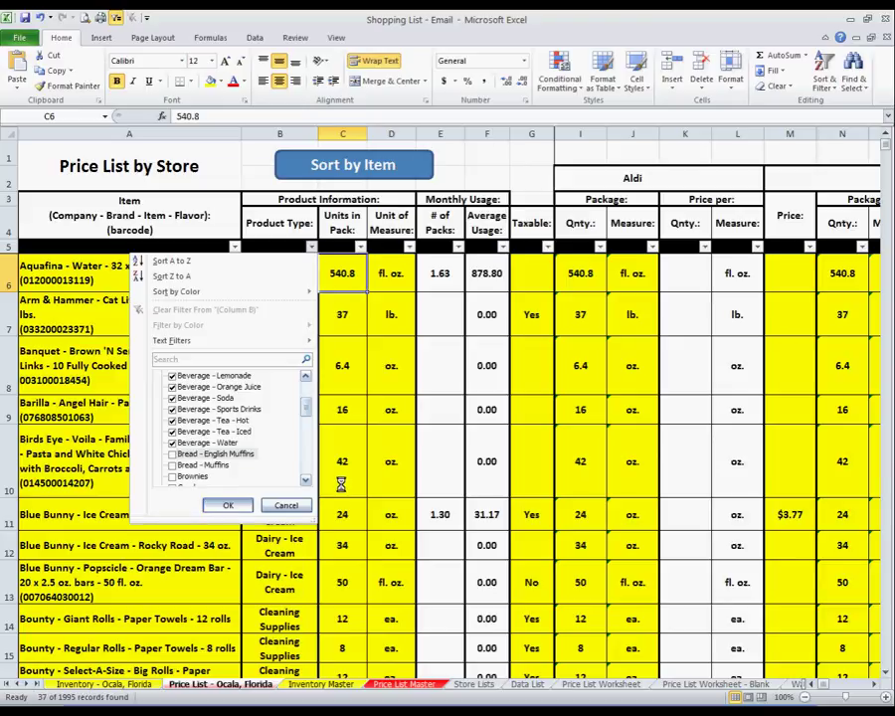
Clear the Product Type filter from column B so all rows show again.
{"action": "left_click_drag", "start_coordinate": [279, 273], "coordinate": [279, 455]}
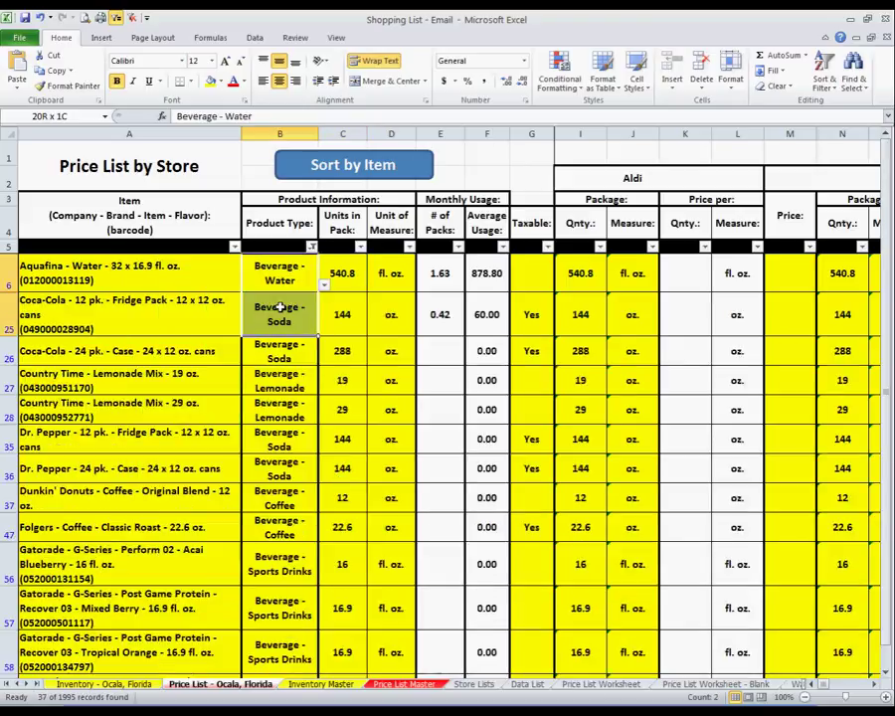
{"action": "left_click", "coordinate": [311, 246]}
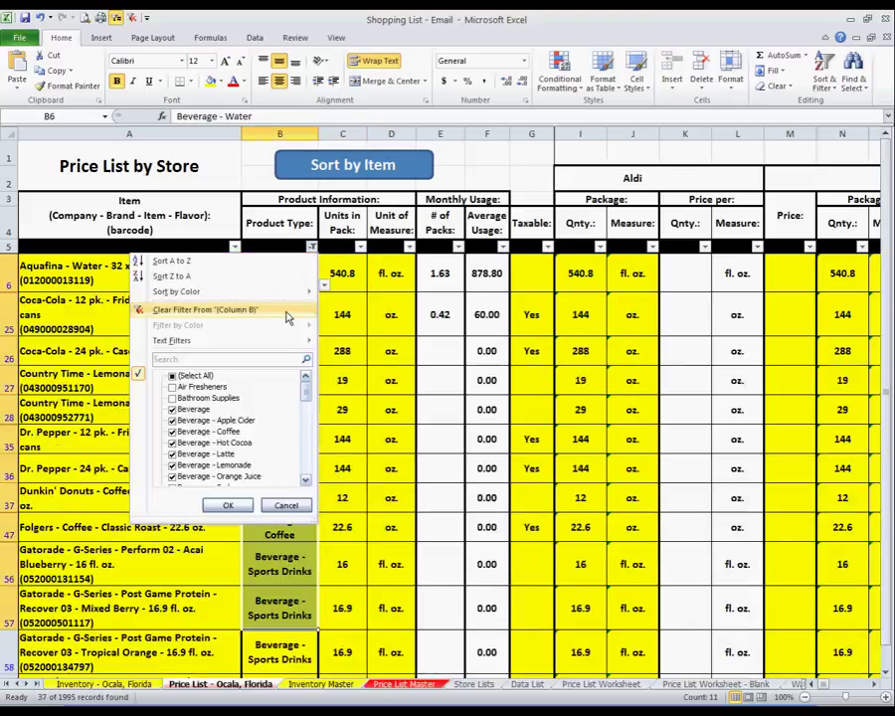
{"action": "left_click", "coordinate": [252, 311]}
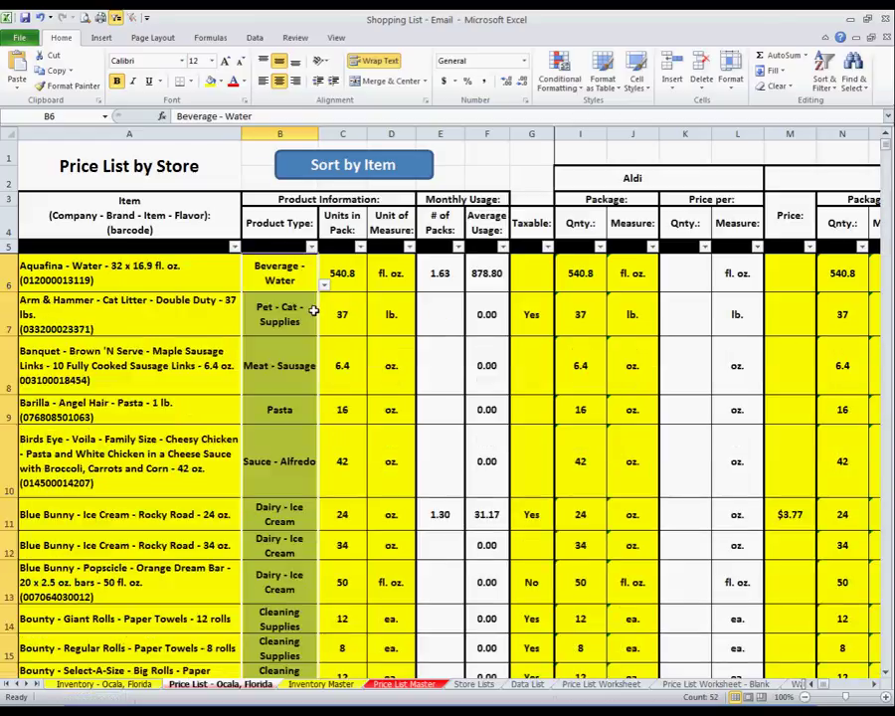
Delete the Northville, Michigan store column from the Store Lists sheet.
{"action": "key", "text": "ctrl+Page_Down"}
{"action": "key", "text": "ctrl+Page_Down"}
{"action": "key", "text": "ctrl+Page_Down"}
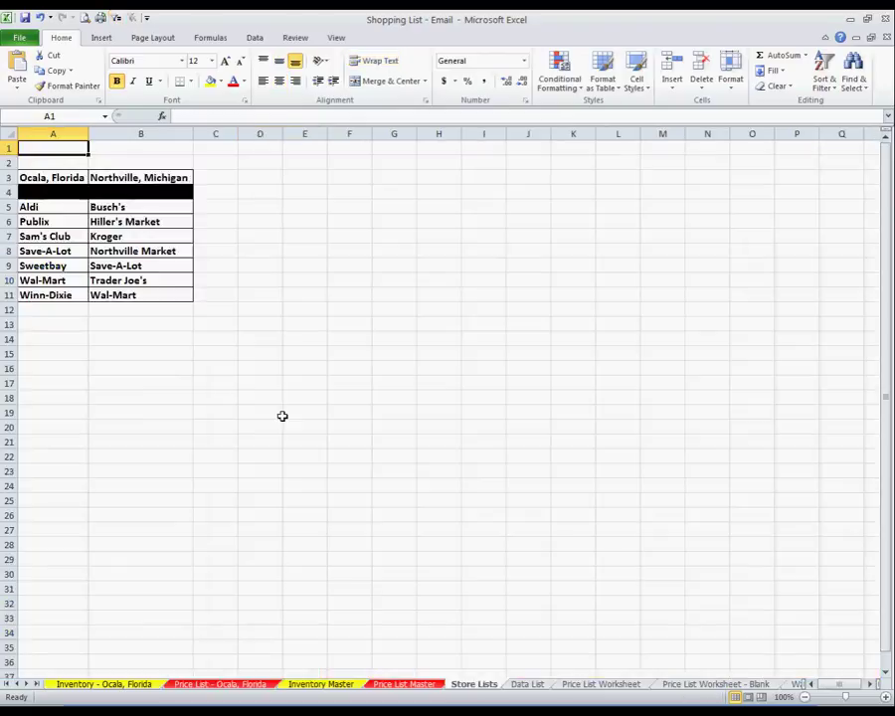
{"action": "right_click", "coordinate": [184, 133]}
{"action": "left_click", "coordinate": [209, 242]}
Add an enlarged comment to C7 explaining how to add a newly opened store.
{"action": "left_click", "coordinate": [168, 238]}
{"action": "right_click", "coordinate": [168, 237]}
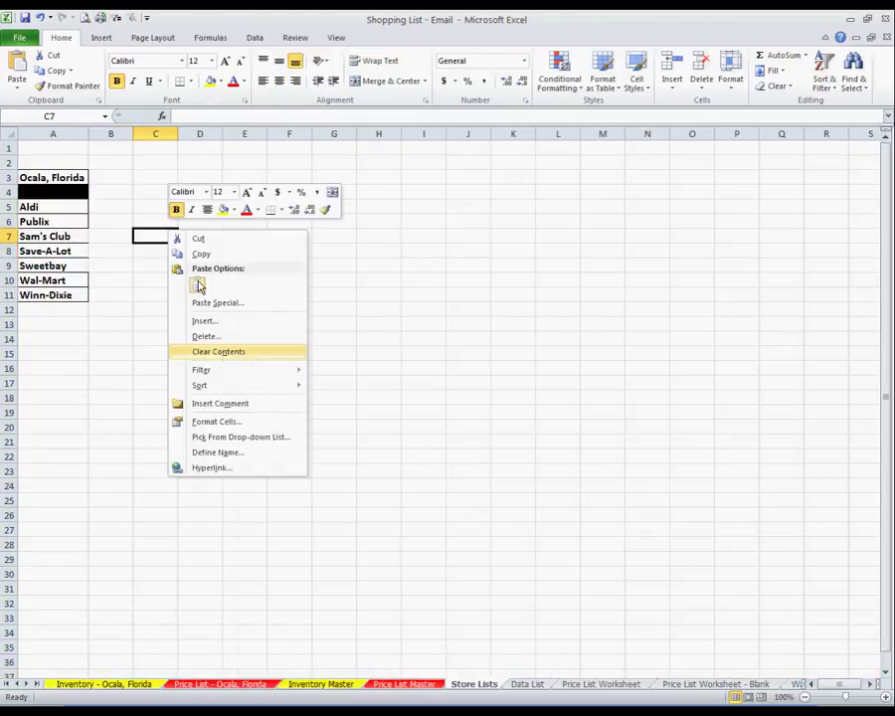
{"action": "left_click", "coordinate": [235, 403]}
{"action": "left_click_drag", "start_coordinate": [282, 276], "coordinate": [640, 474]}
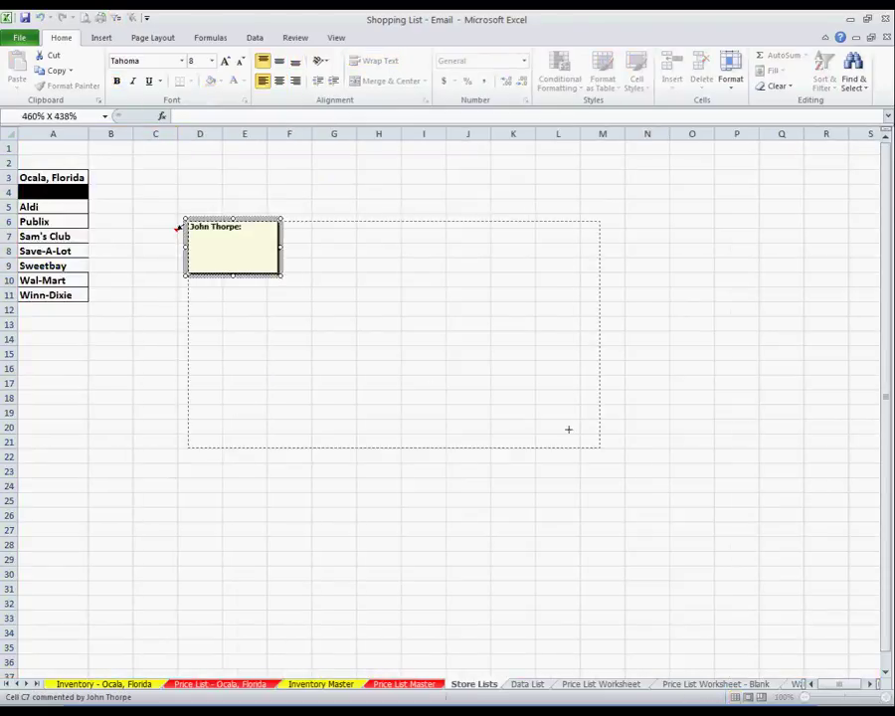
{"action": "left_click", "coordinate": [584, 369]}
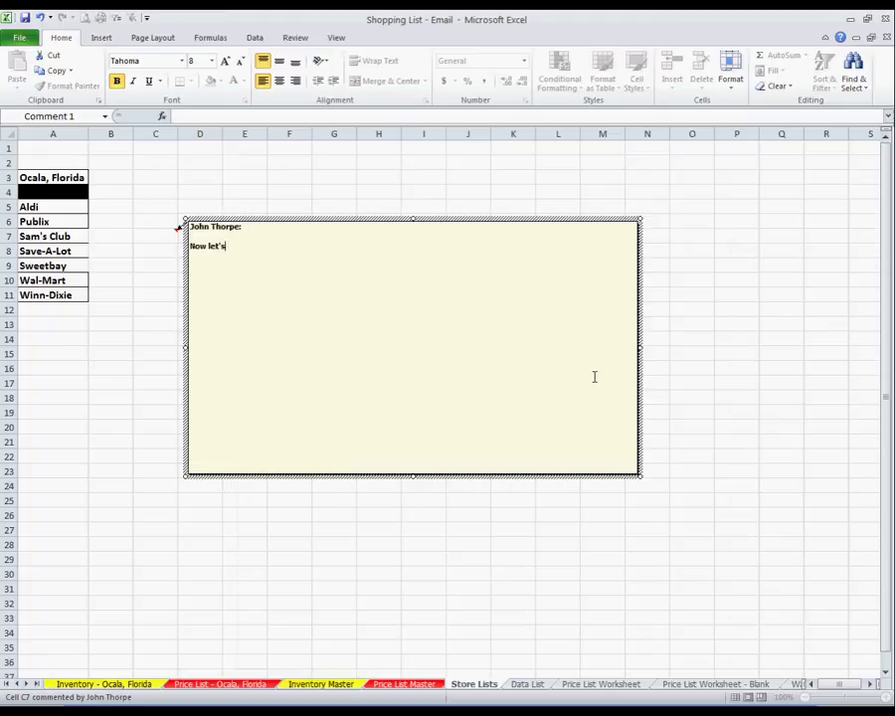
{"action": "type", "text": " say you have a new store "}
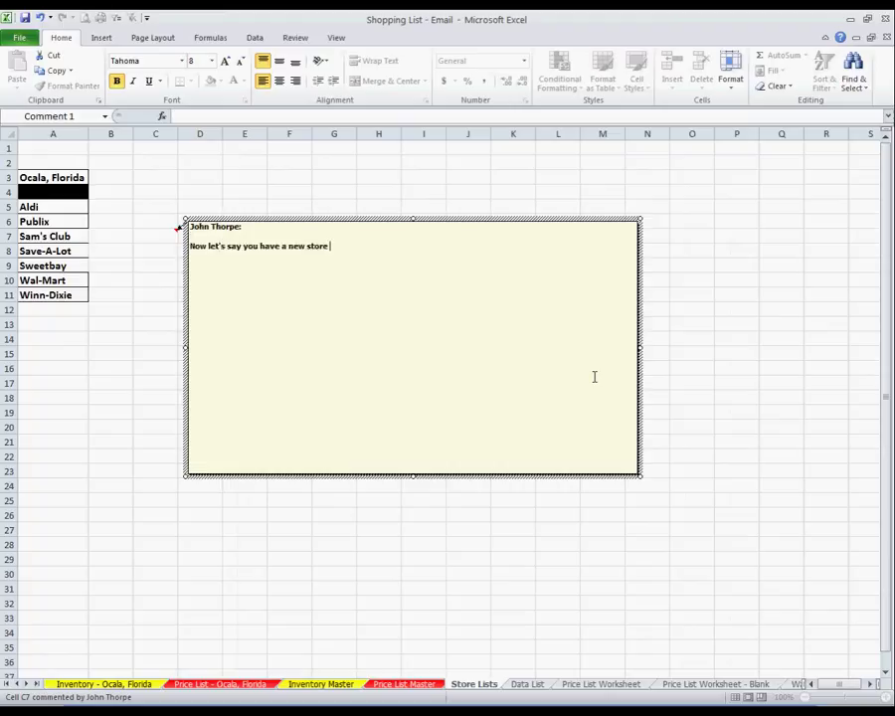
{"action": "type", "text": "open u"}
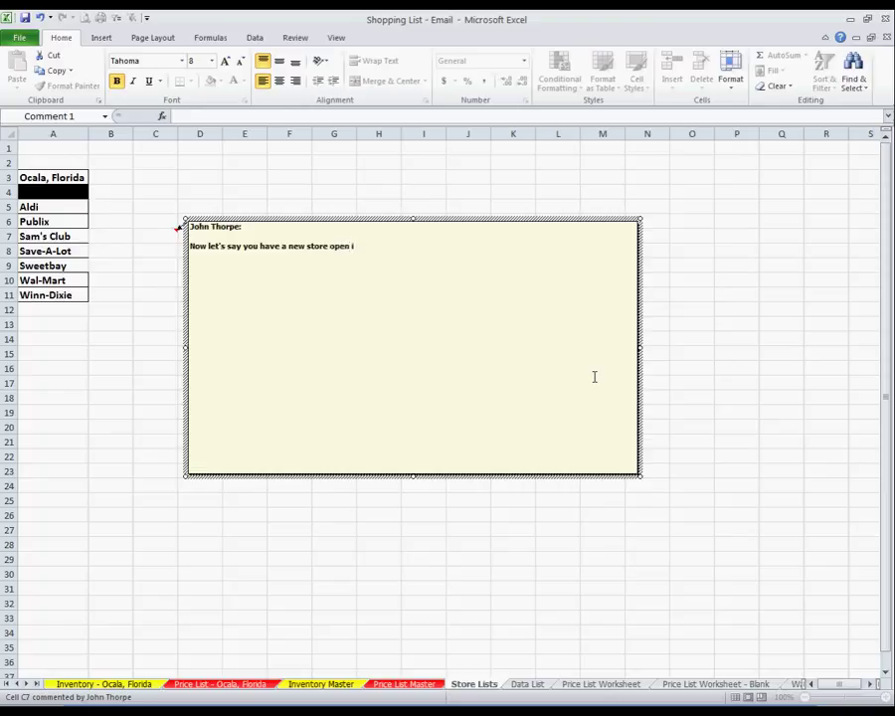
{"action": "type", "text": "p... you can a"}
{"action": "type", "text": "dd it following this...."}
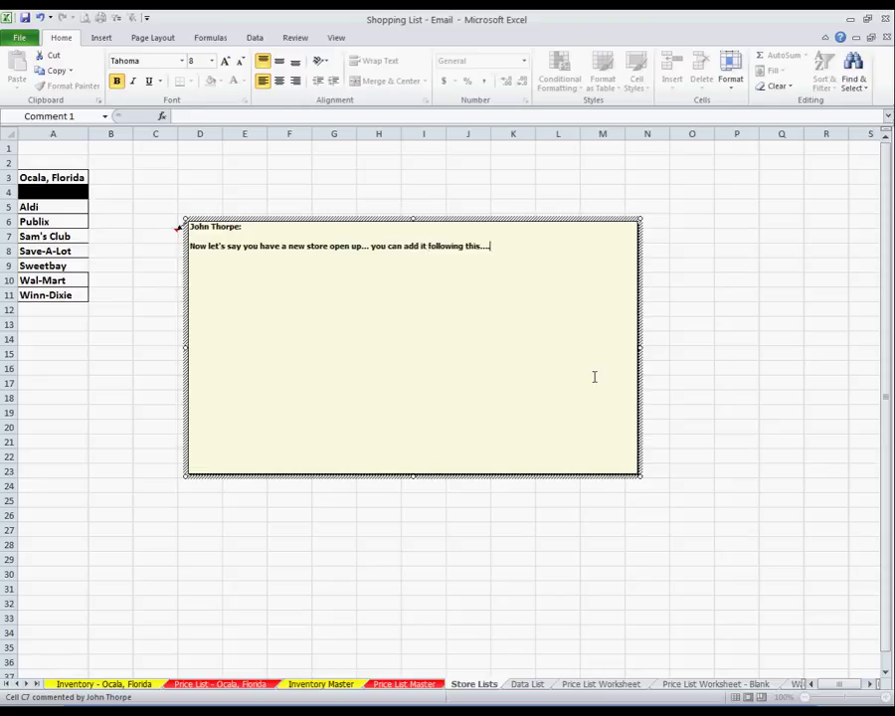
{"action": "left_click", "coordinate": [158, 236]}
Delete the C7 comment and start entering 'New Store' in A12.
{"action": "right_click", "coordinate": [159, 236]}
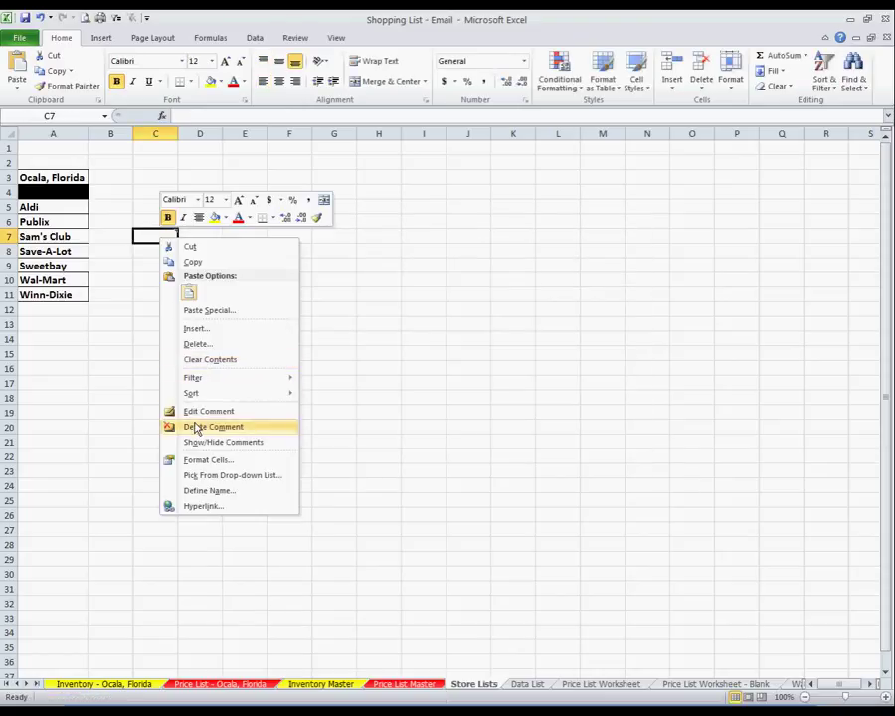
{"action": "left_click", "coordinate": [196, 426]}
{"action": "left_click", "coordinate": [59, 309]}
{"action": "type", "text": "New S"}
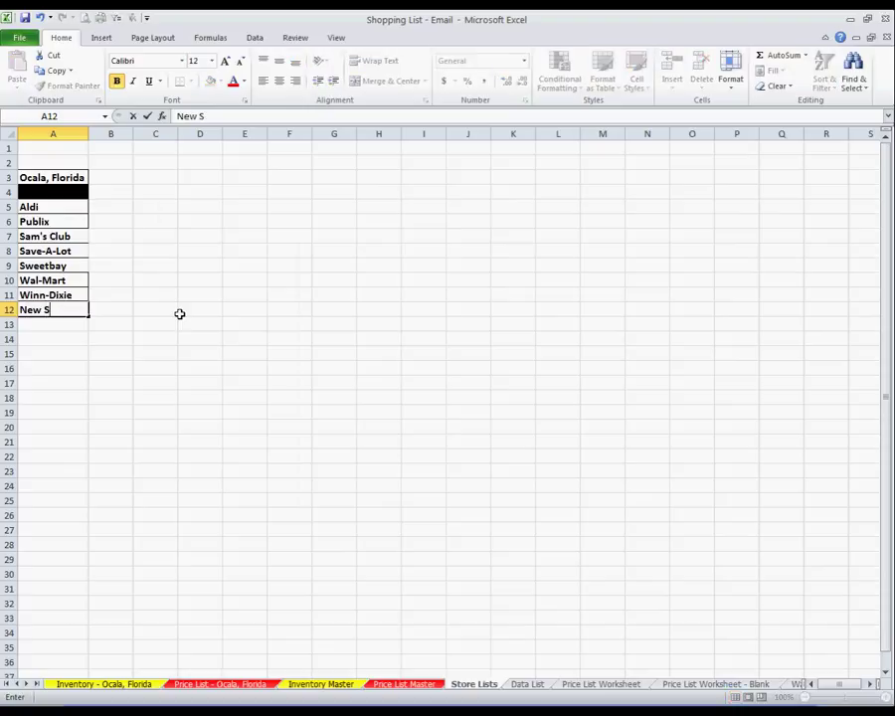
{"action": "type", "text": "tore 1"}
Commit New Store 1 and sort the store names A5:A12 from A to Z.
{"action": "key", "text": "Return"}
{"action": "left_click", "coordinate": [53, 310]}
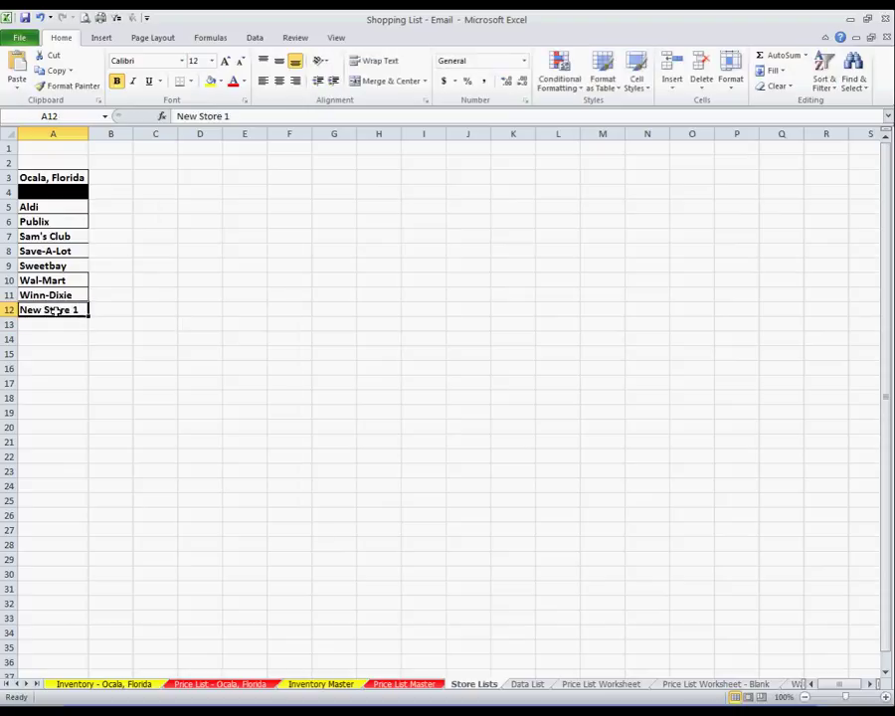
{"action": "left_click_drag", "start_coordinate": [53, 310], "coordinate": [57, 205]}
{"action": "left_click", "coordinate": [255, 36]}
{"action": "left_click", "coordinate": [326, 75]}
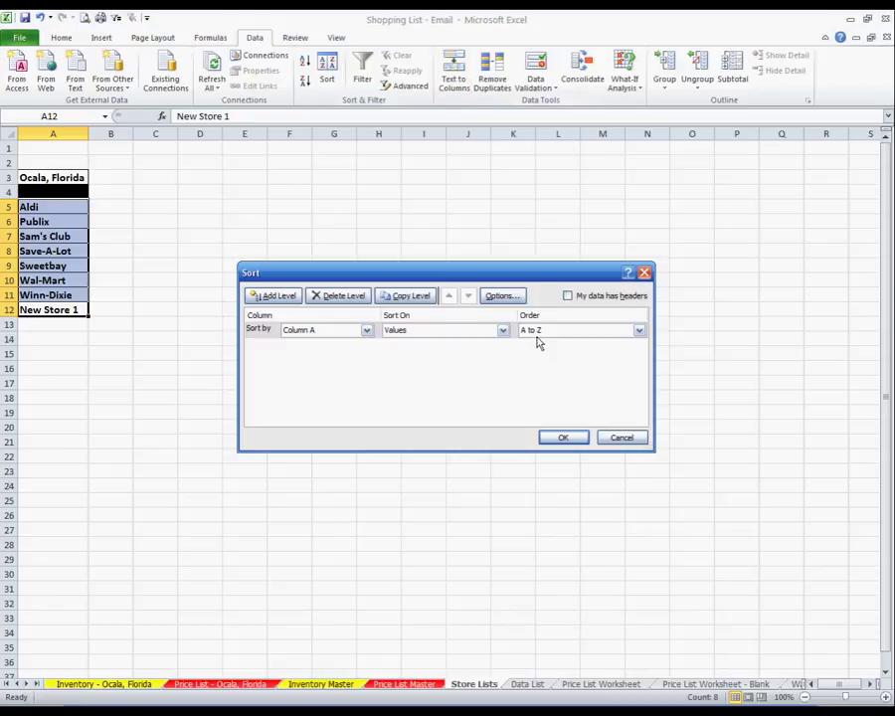
{"action": "left_click", "coordinate": [561, 437]}
Enter 'New Store 1' as the AQ2 store header on the Price List – Ocala, Florida sheet.
{"action": "key", "text": "ctrl+Page_Up"}
{"action": "key", "text": "ctrl+Page_Up"}
{"action": "key", "text": "ctrl+Page_Up"}
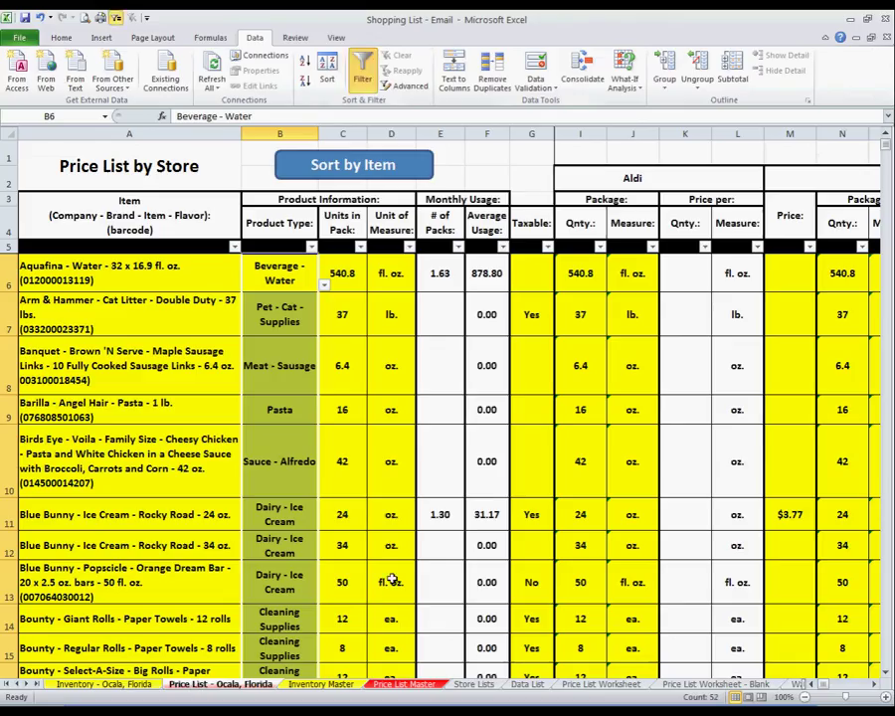
{"action": "left_click", "coordinate": [874, 685]}
{"action": "left_click", "coordinate": [875, 688]}
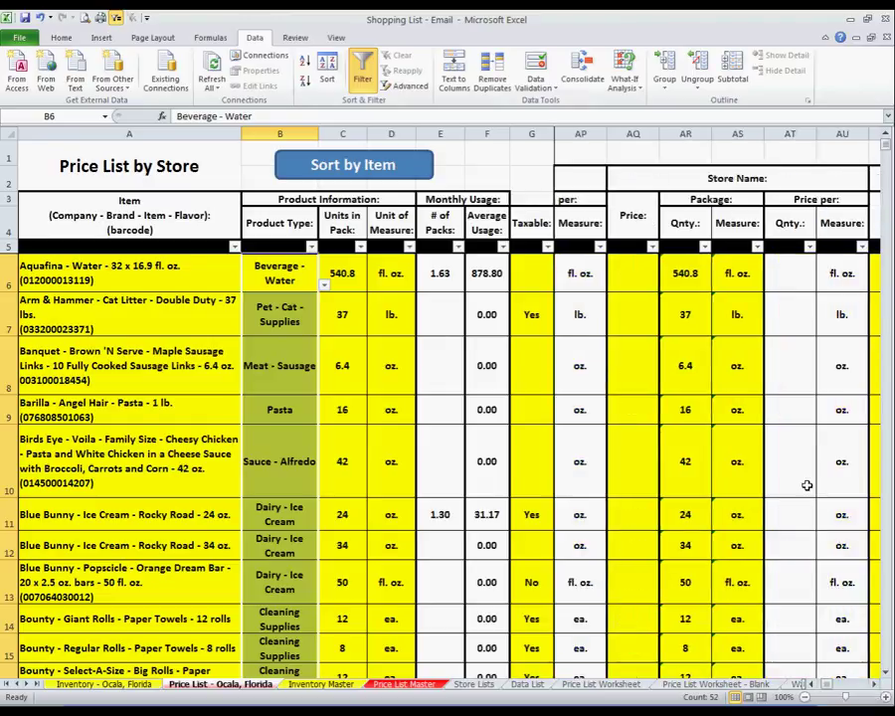
{"action": "left_click", "coordinate": [758, 181]}
{"action": "type", "text": "New Store 1"}
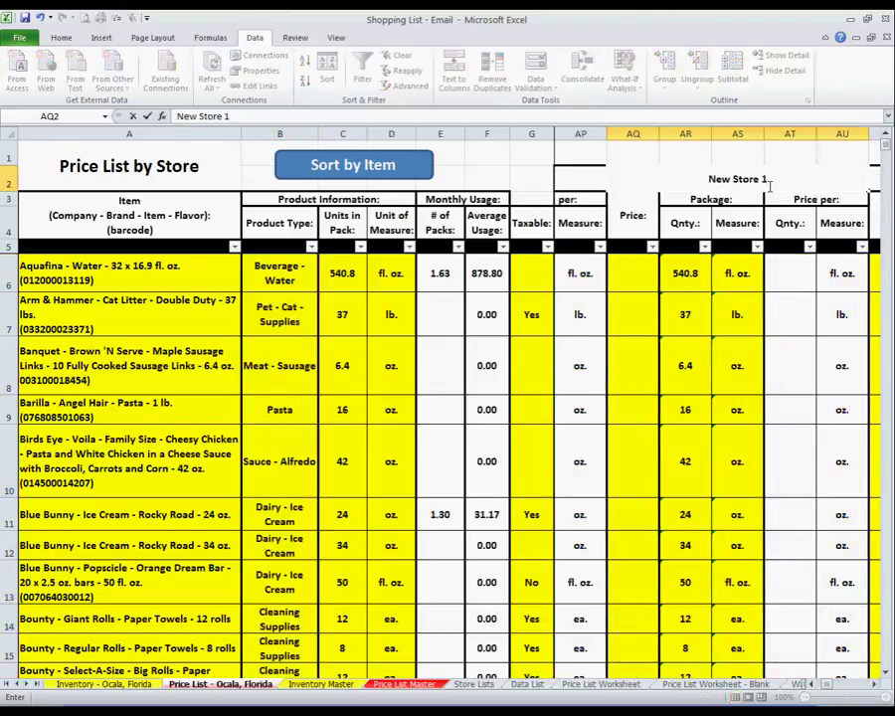
{"action": "left_click", "coordinate": [769, 186]}
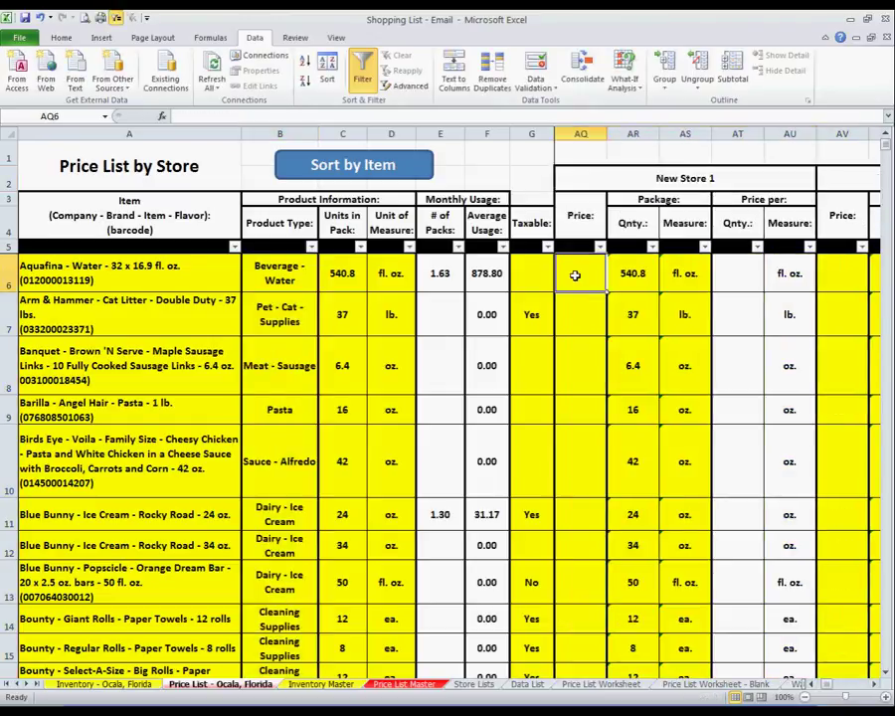
{"action": "left_click", "coordinate": [109, 683]}
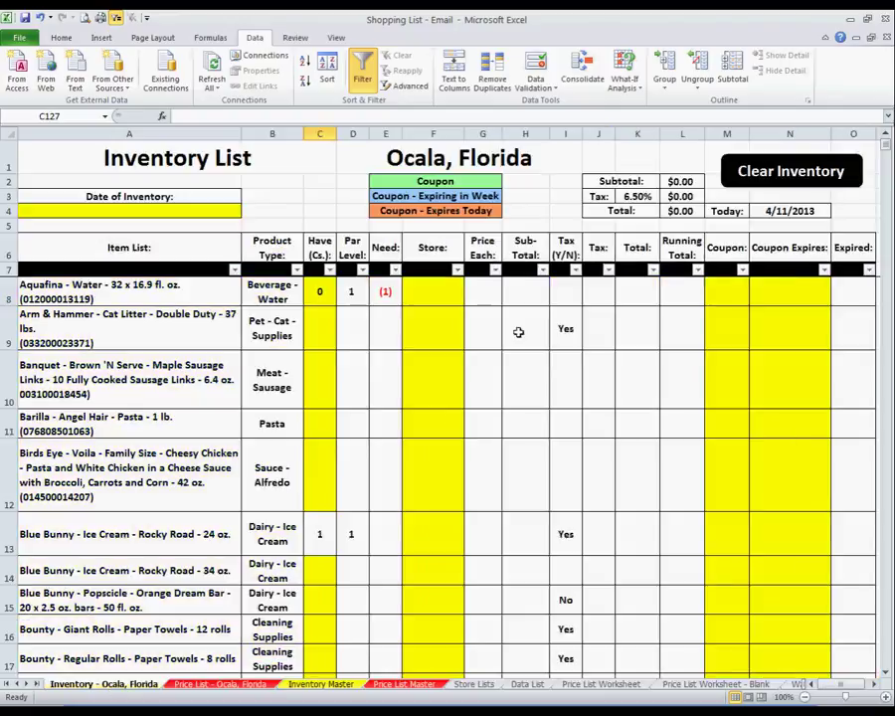
Change F8's validation source to 'Store Lists'!$A$5:$A$12 and fill it down the Store column.
{"action": "left_click", "coordinate": [433, 291]}
{"action": "left_click", "coordinate": [535, 86]}
{"action": "left_click", "coordinate": [545, 103]}
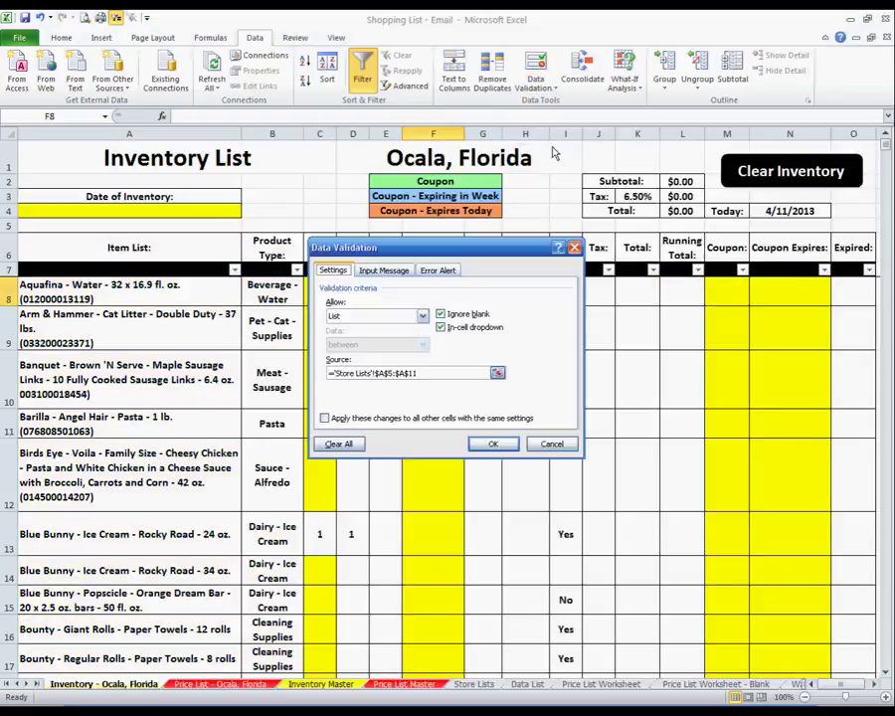
{"action": "left_click", "coordinate": [443, 373]}
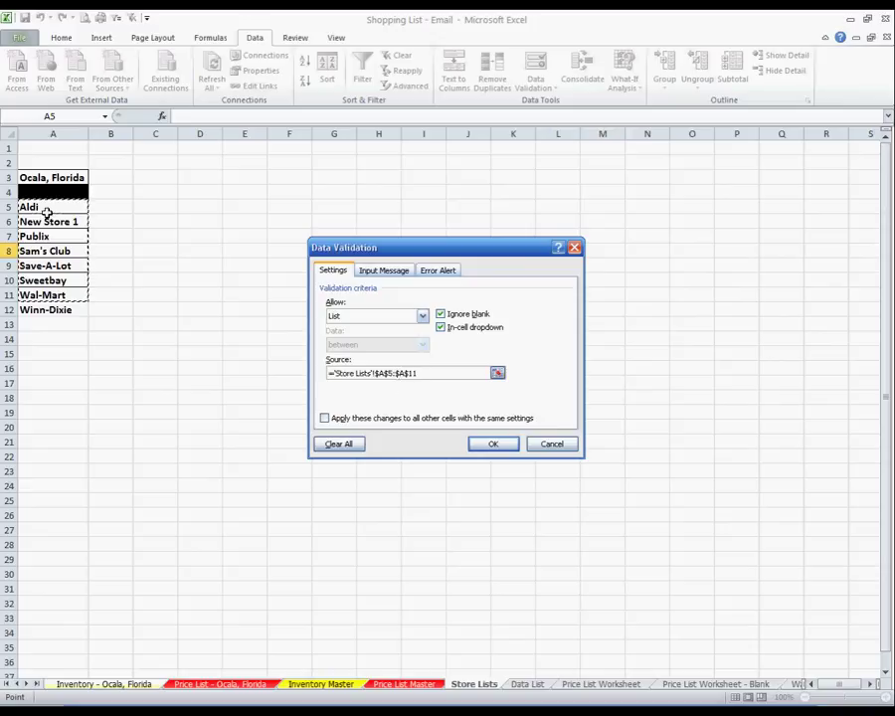
{"action": "mouse_move", "coordinate": [32, 206]}
{"action": "left_mouse_down"}
{"action": "mouse_move", "coordinate": [49, 249]}
{"action": "mouse_move", "coordinate": [49, 310]}
{"action": "left_mouse_up"}
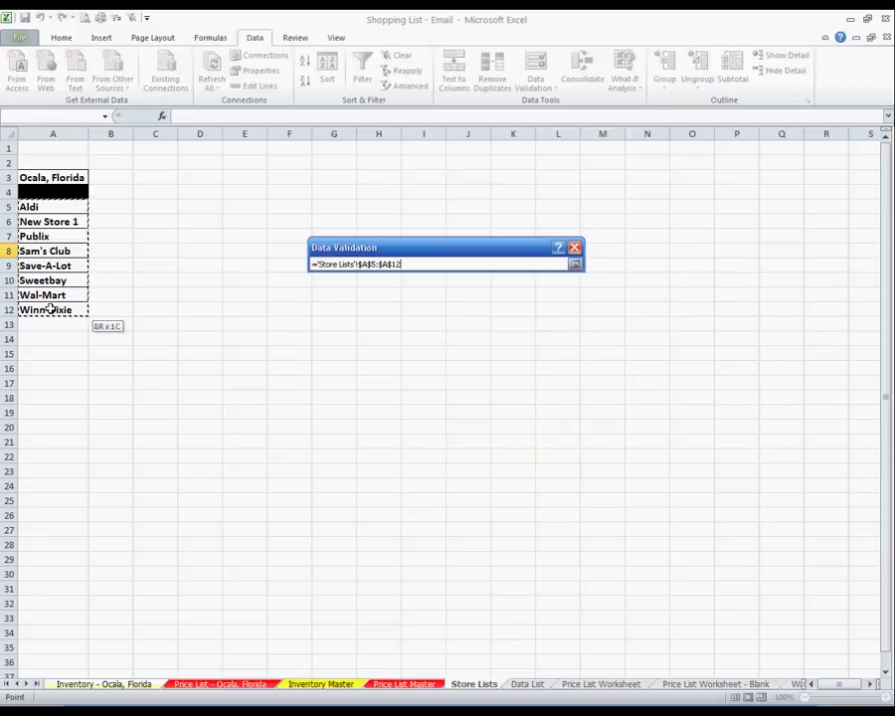
{"action": "left_click", "coordinate": [484, 444]}
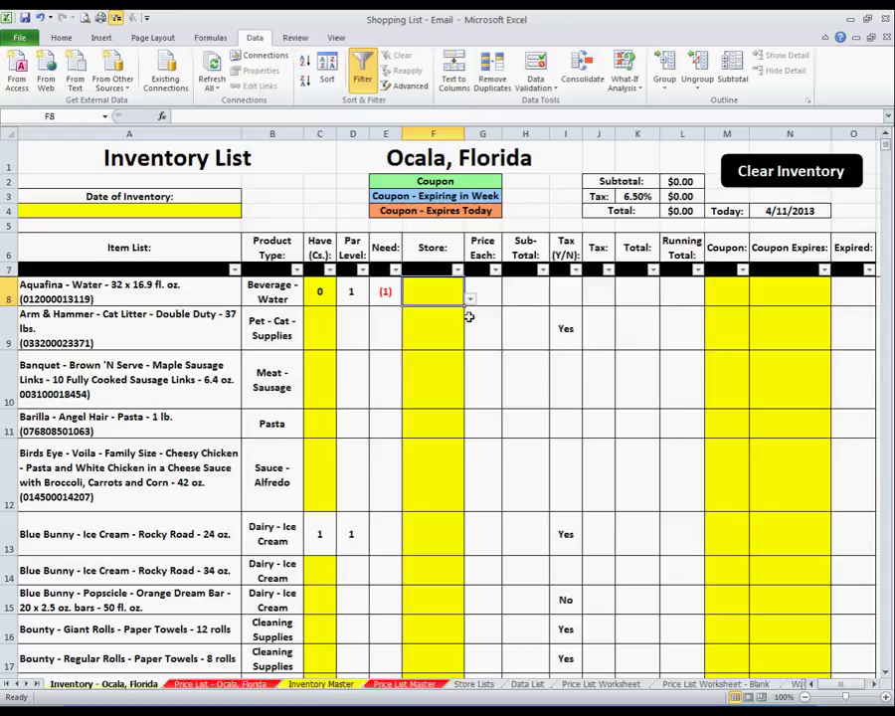
{"action": "left_click_drag", "start_coordinate": [467, 310], "coordinate": [454, 695]}
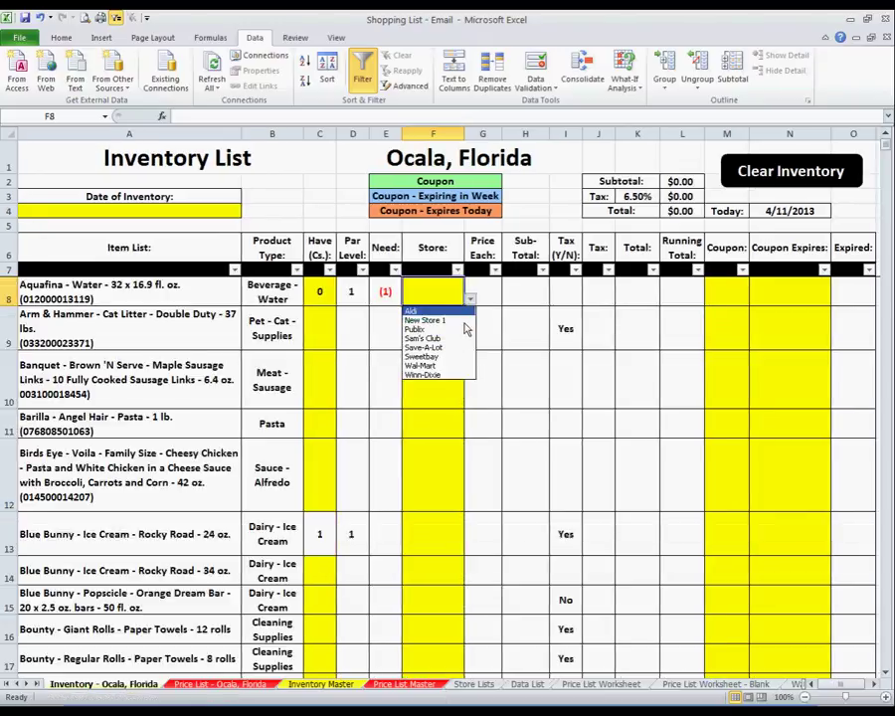
{"action": "left_click", "coordinate": [479, 294]}
Extend G8's price formula with a nested IF on New Store 1's AQ2 header returning its price cell.
{"action": "left_click", "coordinate": [877, 116]}
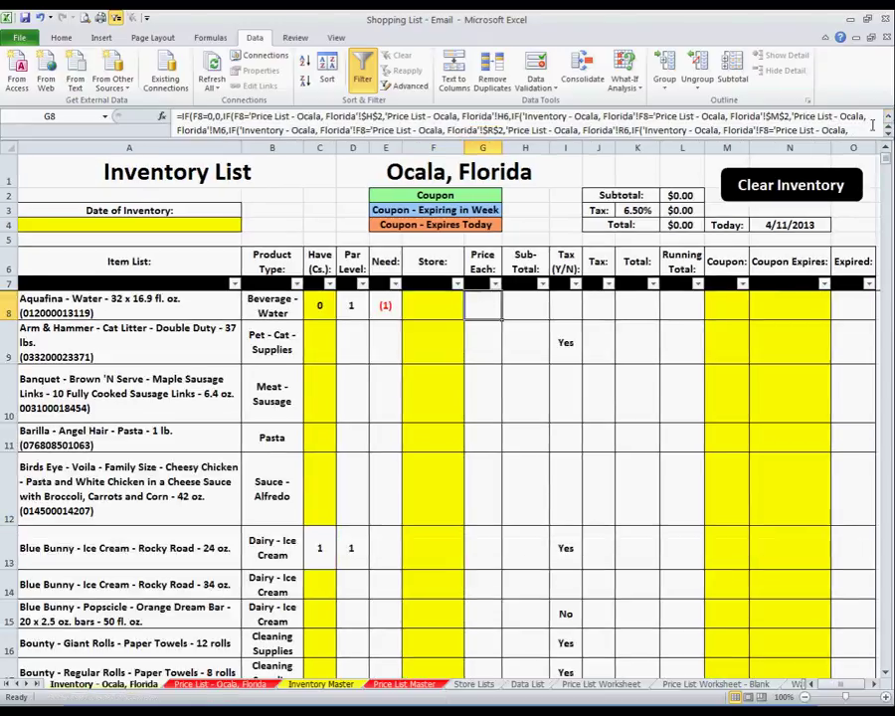
{"action": "left_click", "coordinate": [840, 130]}
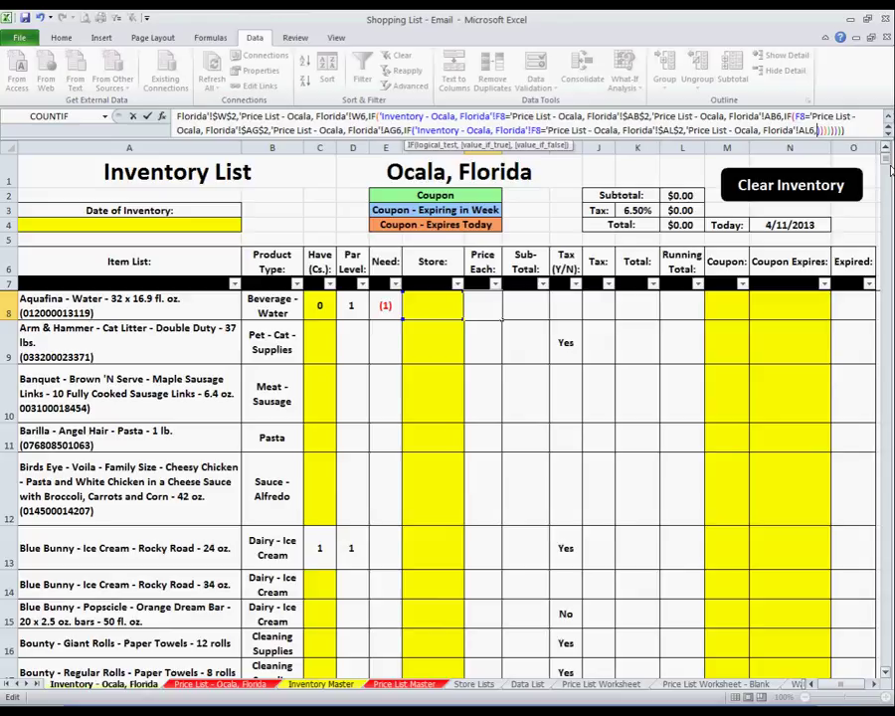
{"action": "type", "text": ",IF("}
{"action": "left_click", "coordinate": [429, 304]}
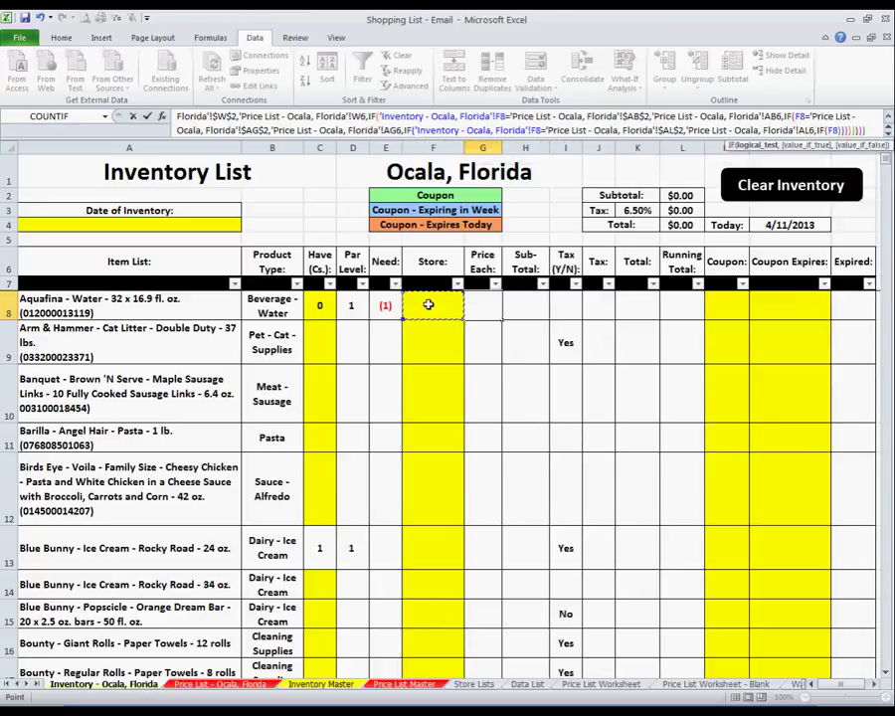
{"action": "type", "text": "="}
{"action": "left_click", "coordinate": [219, 684]}
{"action": "left_click", "coordinate": [696, 191]}
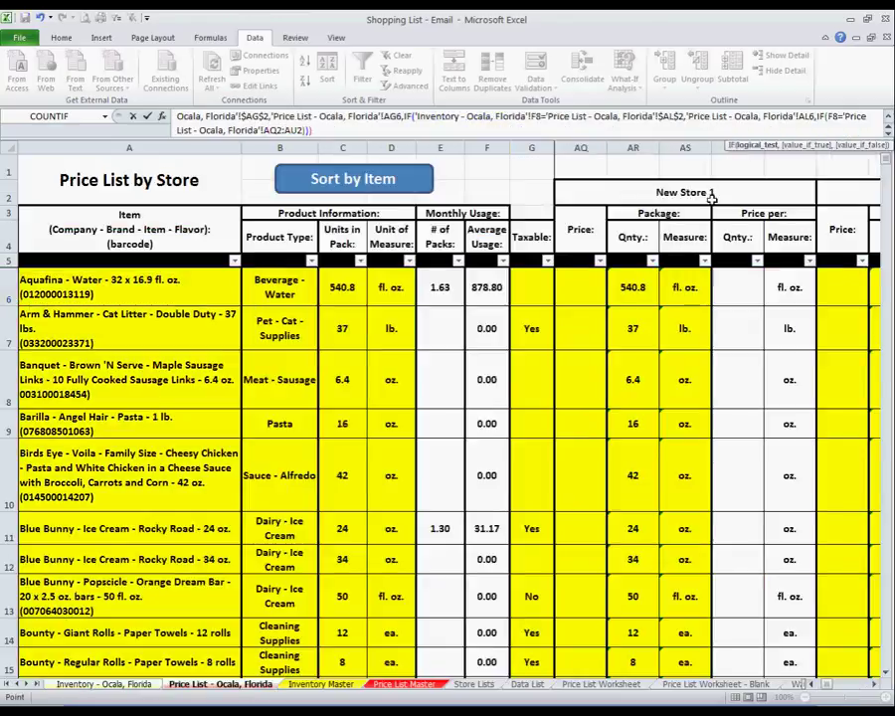
{"action": "type", "text": ","}
{"action": "left_click", "coordinate": [599, 286]}
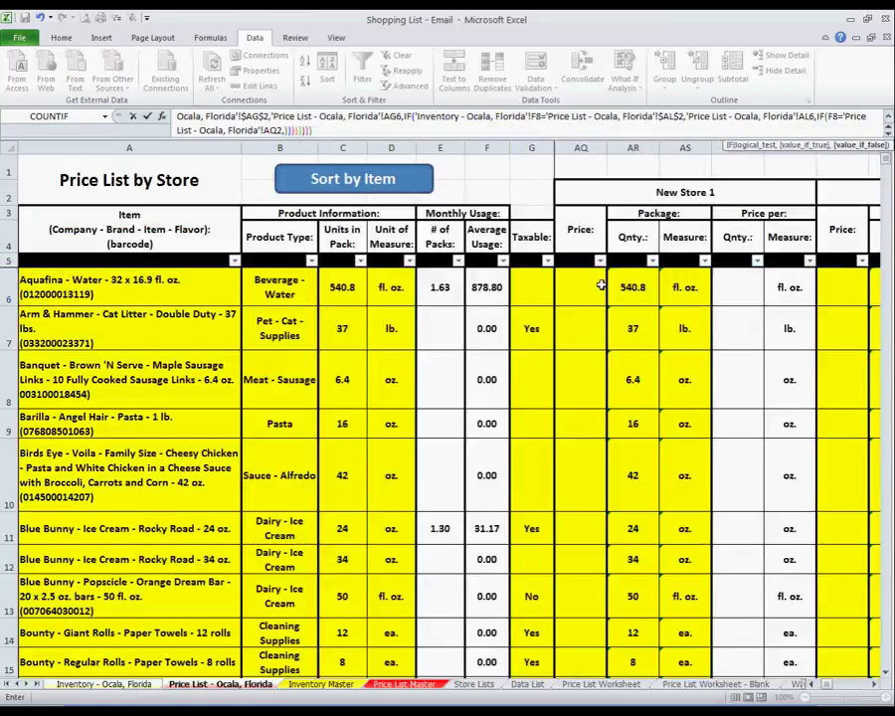
{"action": "key", "text": "F2"}
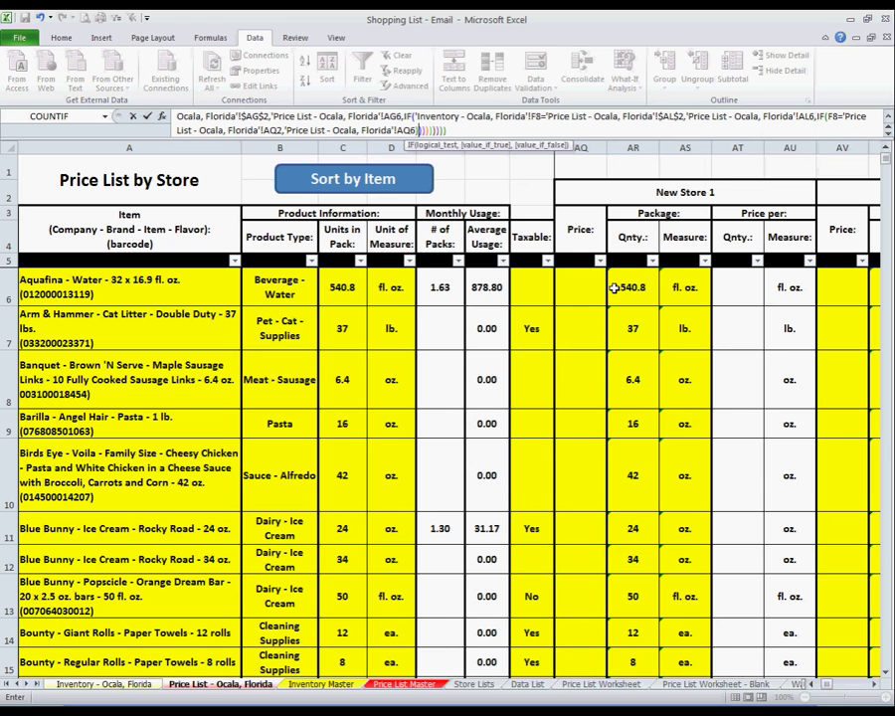
{"action": "key", "text": "Return"}
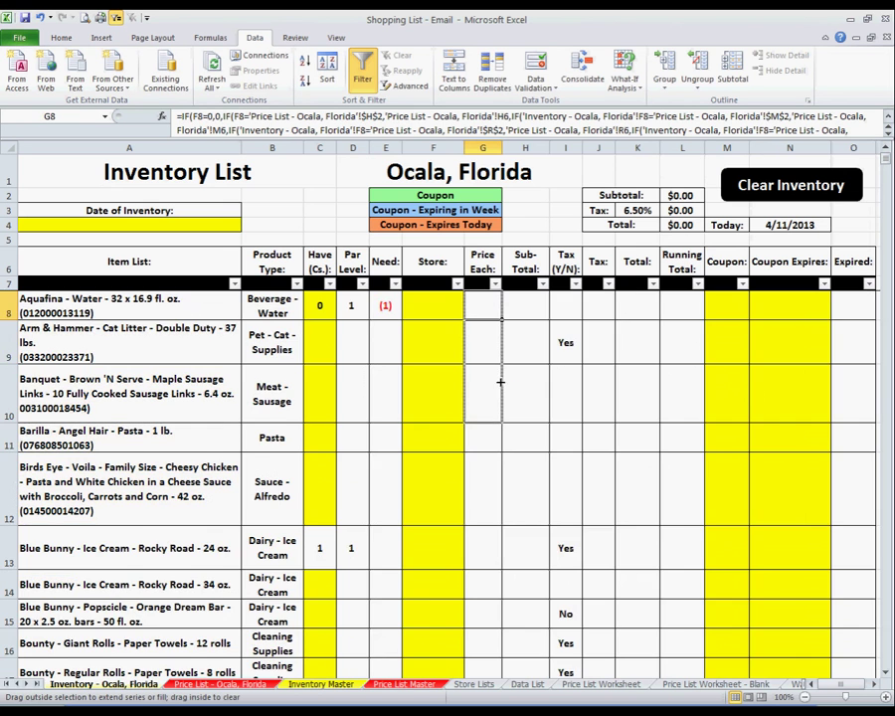
Scroll down to check where the inventory table ends, then return to G8.
{"action": "scroll", "coordinate": [501, 379], "scroll_direction": "down", "scroll_amount": 19}
{"action": "scroll", "coordinate": [501, 378], "scroll_direction": "down", "scroll_amount": 20}
{"action": "scroll", "coordinate": [501, 379], "scroll_direction": "down", "scroll_amount": 20}
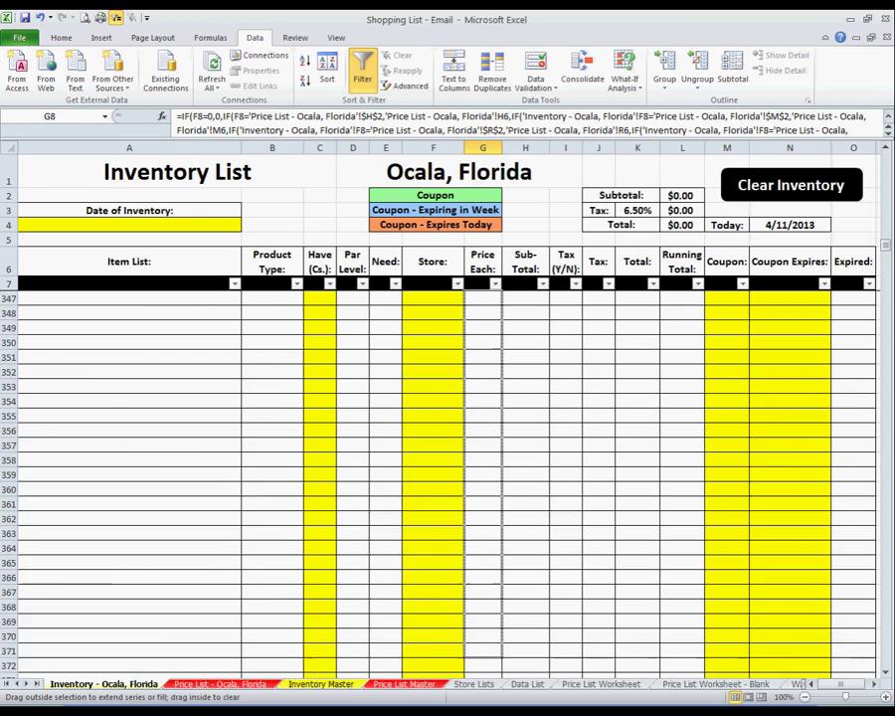
{"action": "scroll", "coordinate": [501, 379], "scroll_direction": "down", "scroll_amount": 20}
{"action": "scroll", "coordinate": [501, 379], "scroll_direction": "down", "scroll_amount": 20}
{"action": "scroll", "coordinate": [501, 379], "scroll_direction": "down", "scroll_amount": 20}
{"action": "scroll", "coordinate": [501, 379], "scroll_direction": "down", "scroll_amount": 20}
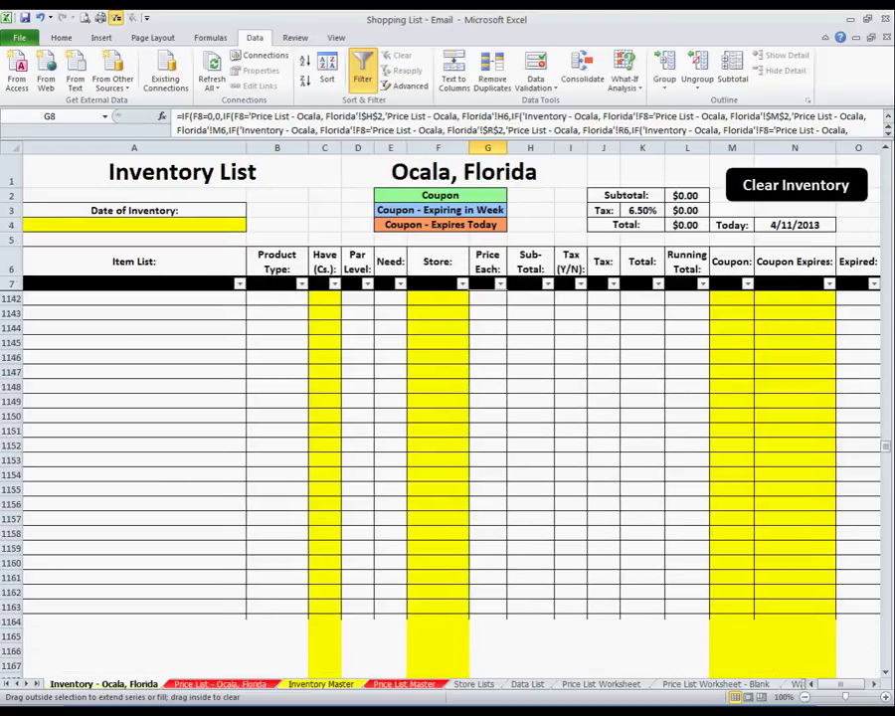
{"action": "scroll", "coordinate": [501, 378], "scroll_direction": "down", "scroll_amount": 20}
{"action": "scroll", "coordinate": [501, 379], "scroll_direction": "down", "scroll_amount": 20}
{"action": "scroll", "coordinate": [501, 379], "scroll_direction": "down", "scroll_amount": 20}
{"action": "scroll", "coordinate": [508, 644], "scroll_direction": "down", "scroll_amount": 20}
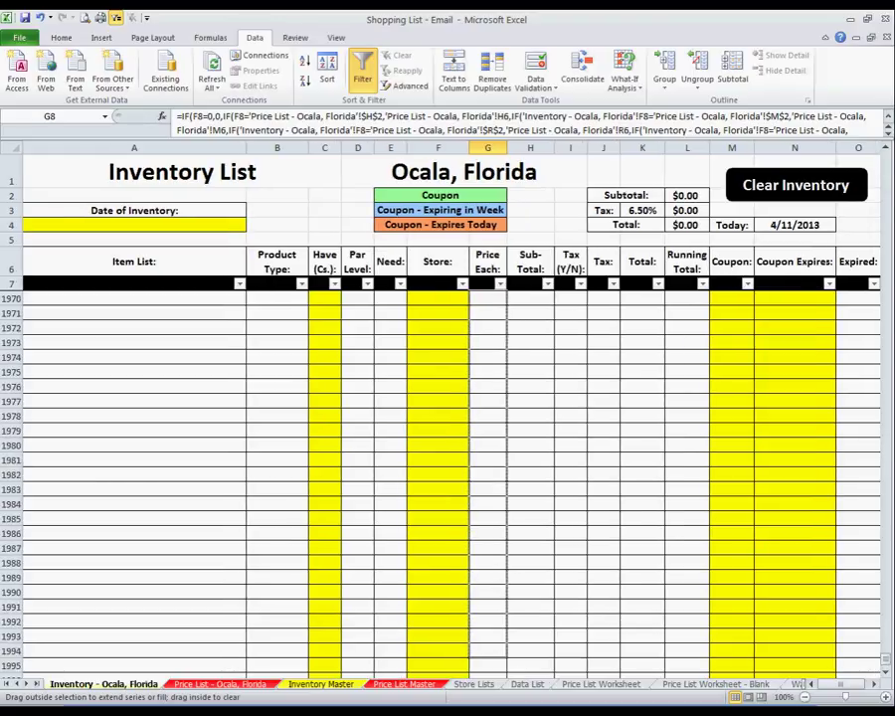
{"action": "scroll", "coordinate": [508, 644], "scroll_direction": "down", "scroll_amount": 2}
{"action": "scroll", "coordinate": [508, 644], "scroll_direction": "down", "scroll_amount": 1}
{"action": "left_click", "coordinate": [505, 634]}
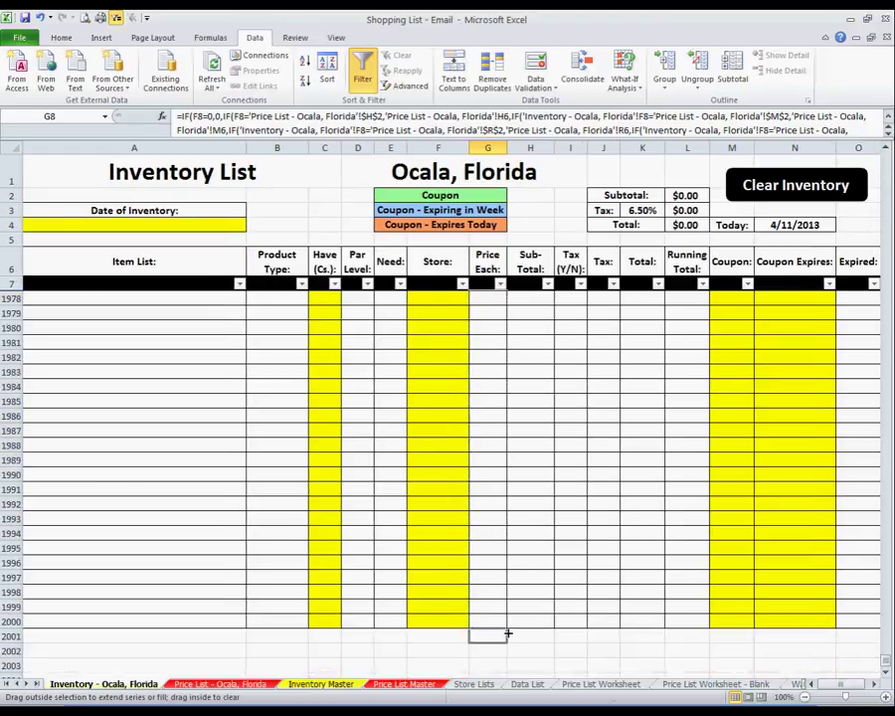
{"action": "key", "text": "ctrl+Up"}
{"action": "key", "text": "Down"}
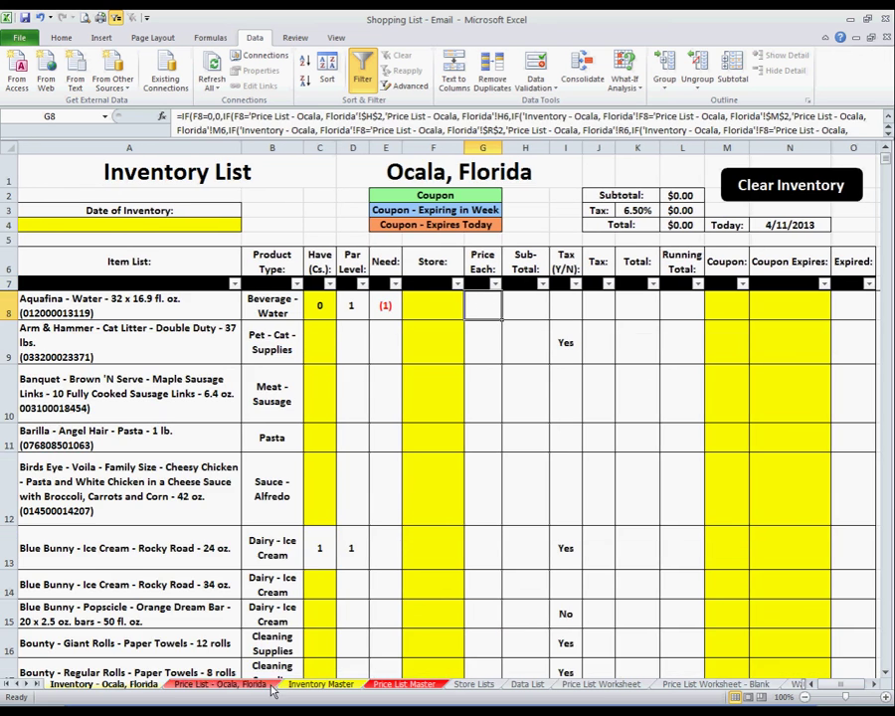
Enter 3.59 as Aquafina Water's New Store 1 price on the price list.
{"action": "key", "text": "ctrl+Page_Down"}
{"action": "type", "text": "3.59"}
{"action": "key", "text": "Return"}
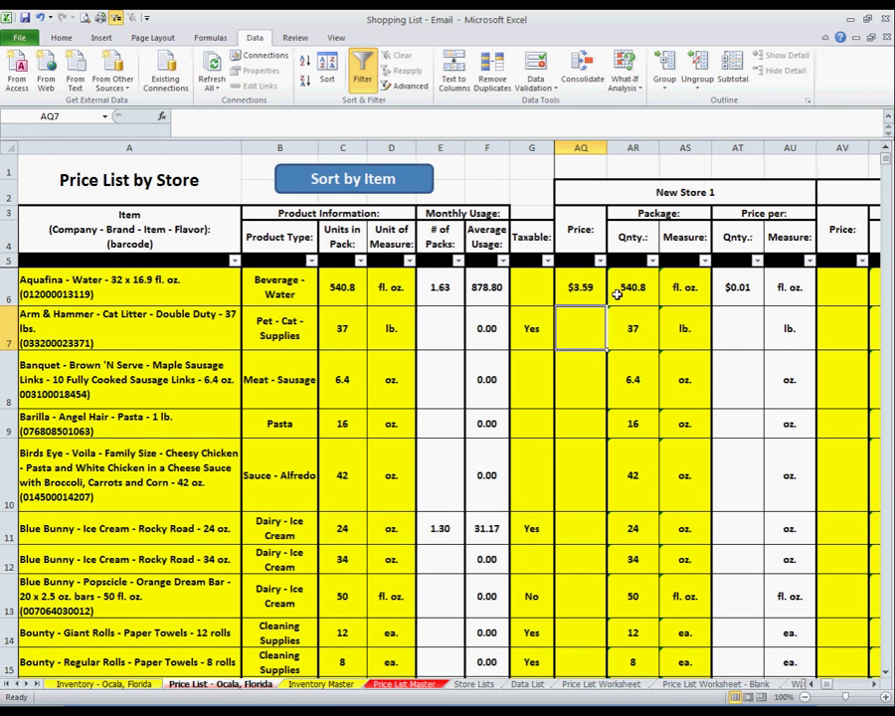
{"action": "key", "text": "ctrl+Page_Up"}
Set the store for Aquafina (F8) and cat litter (F9) to New Store 1.
{"action": "left_click", "coordinate": [432, 305]}
{"action": "left_click", "coordinate": [469, 312]}
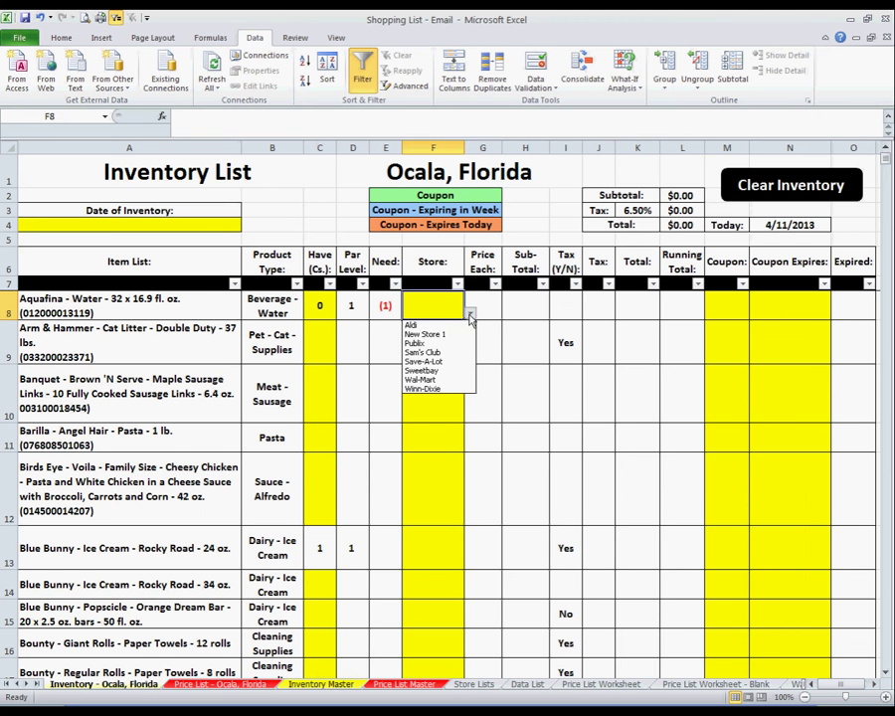
{"action": "left_click", "coordinate": [463, 334]}
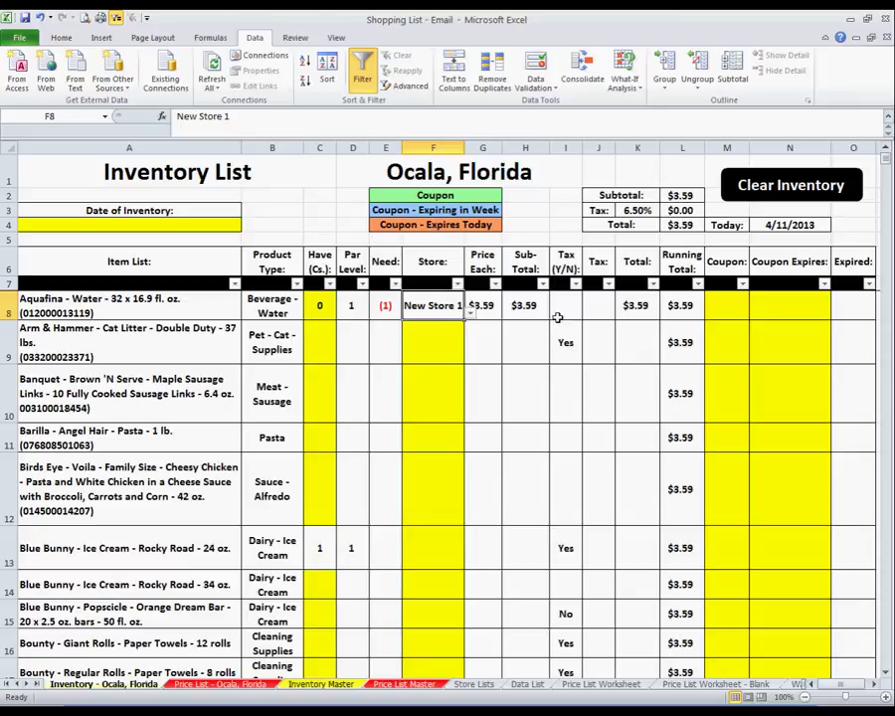
{"action": "left_click", "coordinate": [456, 360]}
{"action": "left_click", "coordinate": [469, 360]}
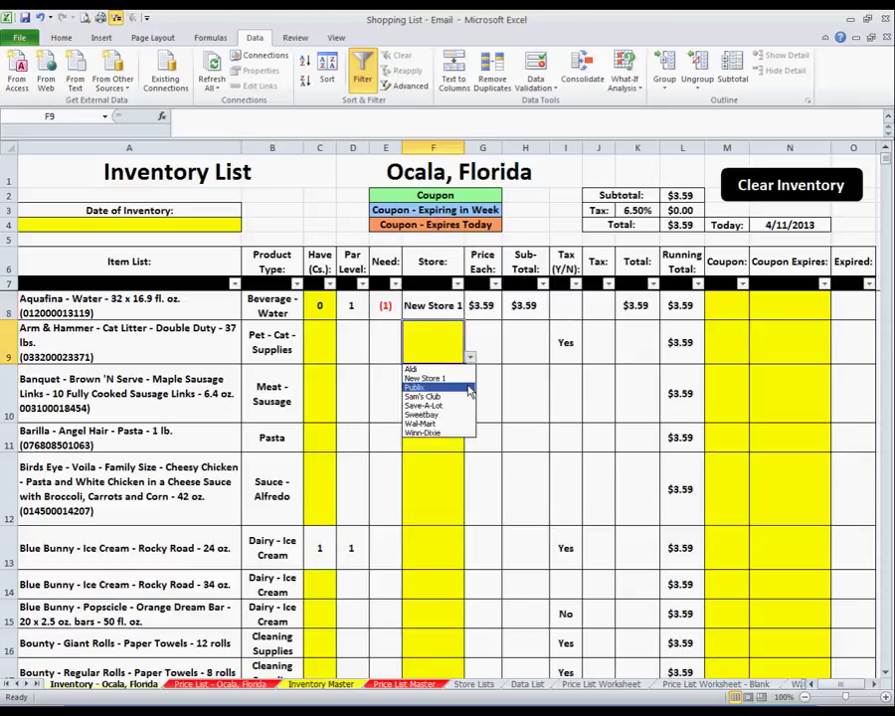
{"action": "left_click", "coordinate": [463, 376]}
{"action": "left_click", "coordinate": [492, 351]}
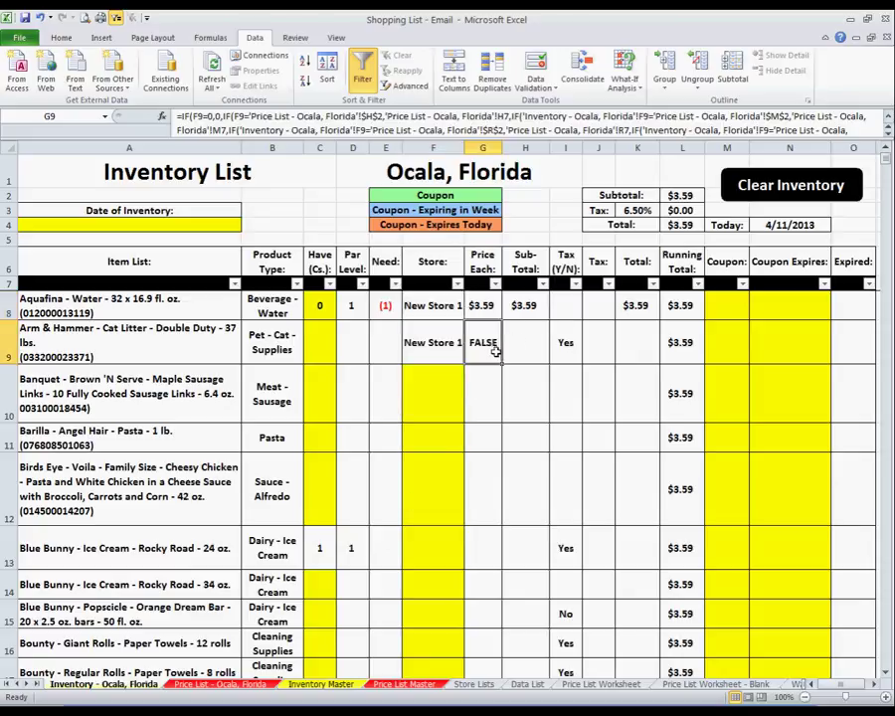
Change the cat litter, sausage and pasta stores to Wal-Mart.
{"action": "left_click", "coordinate": [438, 342]}
{"action": "left_click", "coordinate": [469, 360]}
{"action": "left_click", "coordinate": [437, 421]}
{"action": "left_click", "coordinate": [459, 411]}
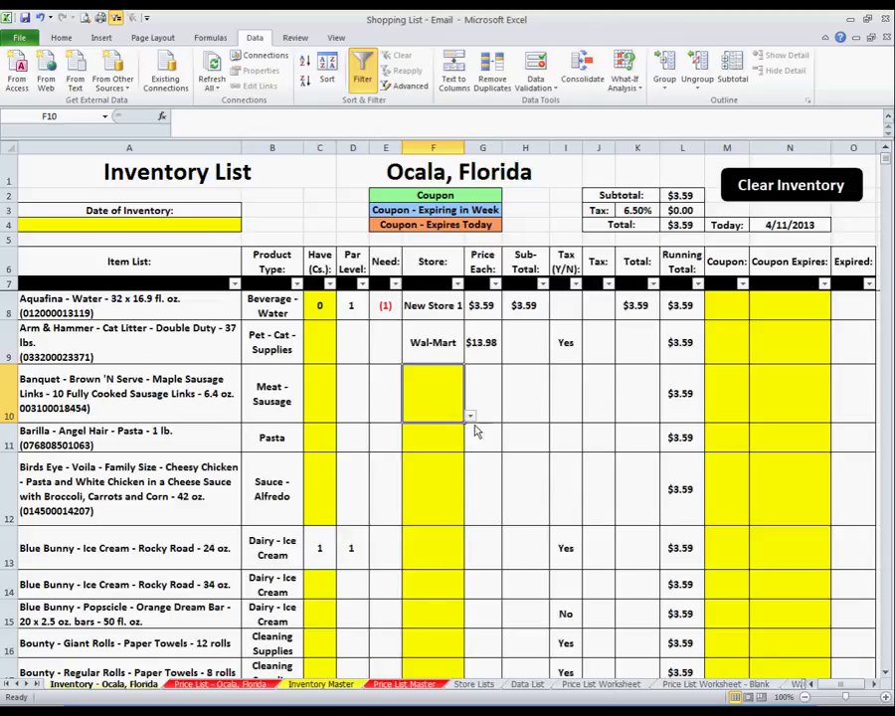
{"action": "left_click", "coordinate": [469, 415]}
{"action": "left_click", "coordinate": [446, 478]}
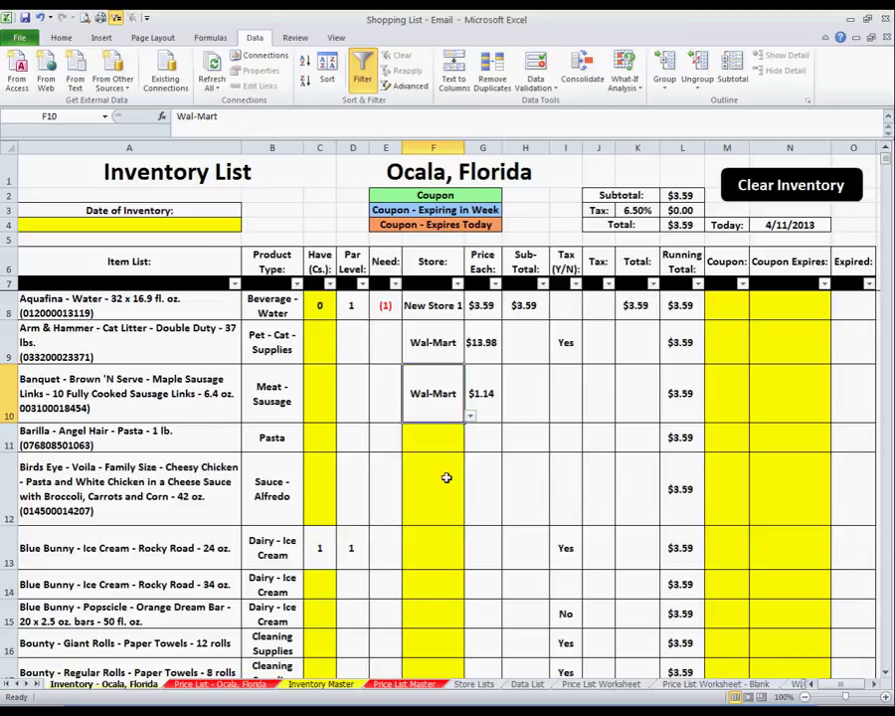
{"action": "left_click", "coordinate": [432, 437]}
{"action": "left_click", "coordinate": [469, 446]}
{"action": "left_click", "coordinate": [447, 508]}
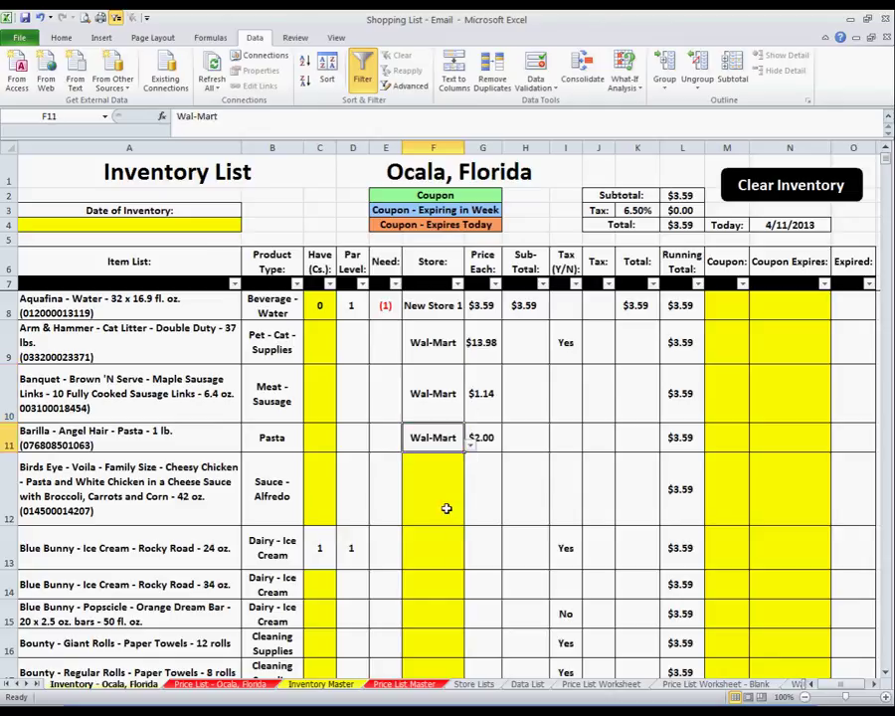
Set Wal-Mart as the store for the cheesy chicken and popsicles (F15).
{"action": "scroll", "coordinate": [447, 562], "scroll_direction": "down", "scroll_amount": 1}
{"action": "left_click", "coordinate": [469, 429]}
{"action": "left_click", "coordinate": [438, 413]}
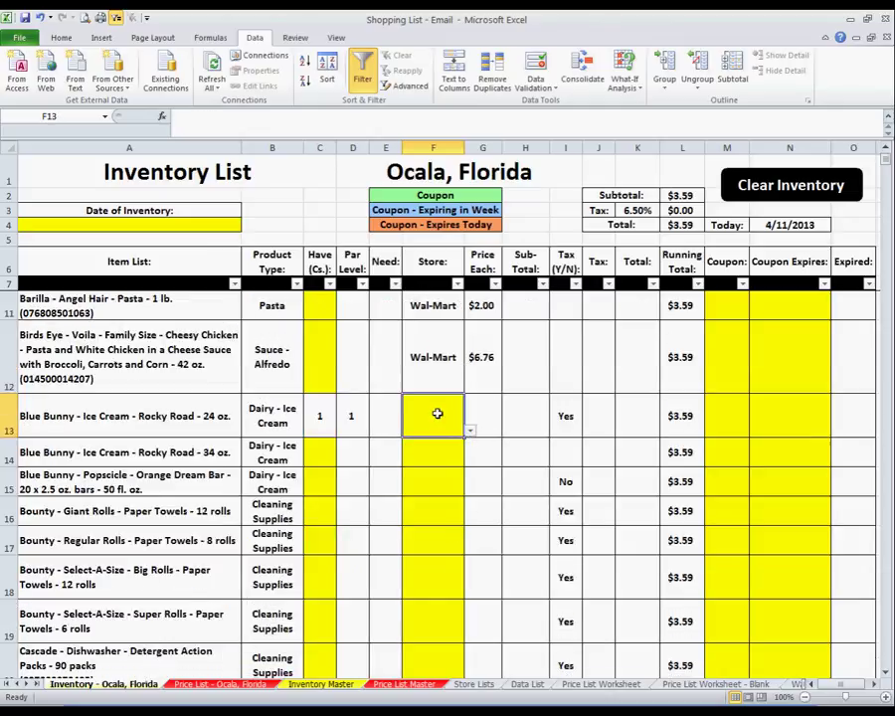
{"action": "left_click", "coordinate": [452, 482]}
{"action": "left_click", "coordinate": [469, 489]}
{"action": "left_click", "coordinate": [444, 554]}
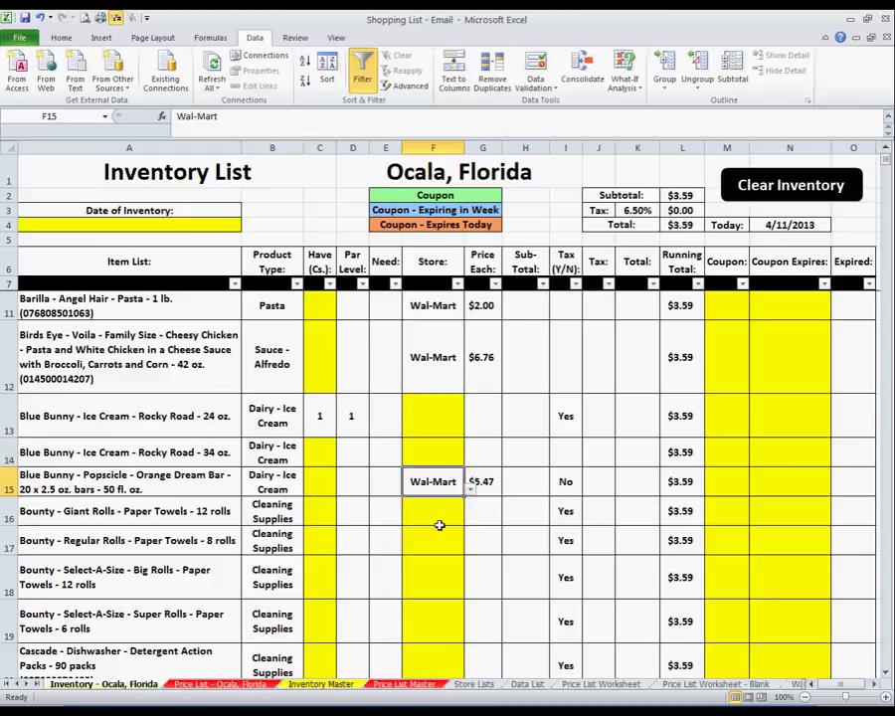
Leave Clorox Bleach's store unchanged and switch the cat litter back to New Store 1.
{"action": "scroll", "coordinate": [438, 525], "scroll_direction": "down", "scroll_amount": 2}
{"action": "left_click", "coordinate": [438, 588]}
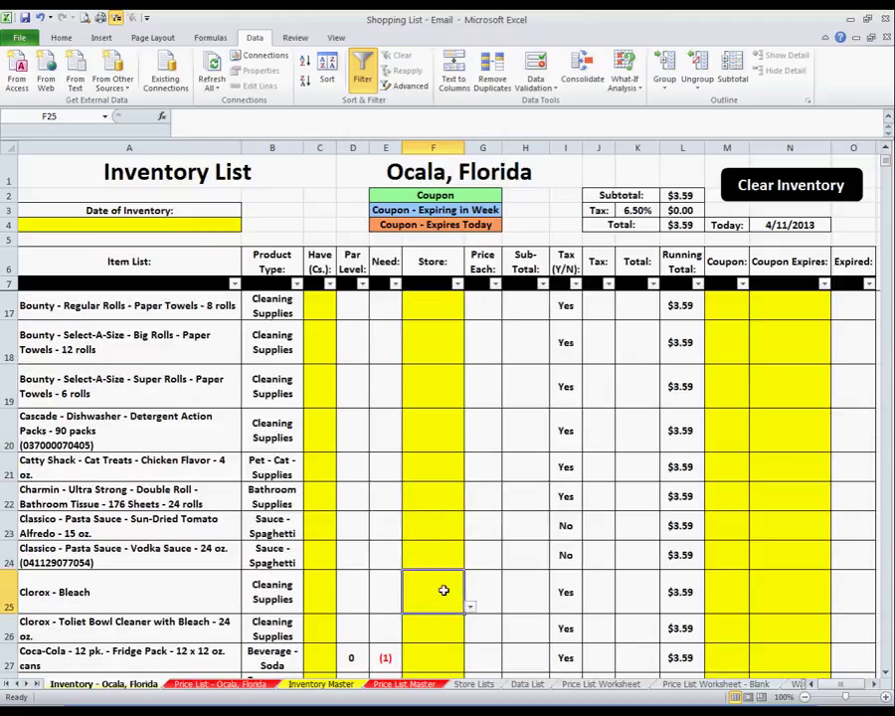
{"action": "left_click", "coordinate": [471, 609]}
{"action": "left_click", "coordinate": [425, 627]}
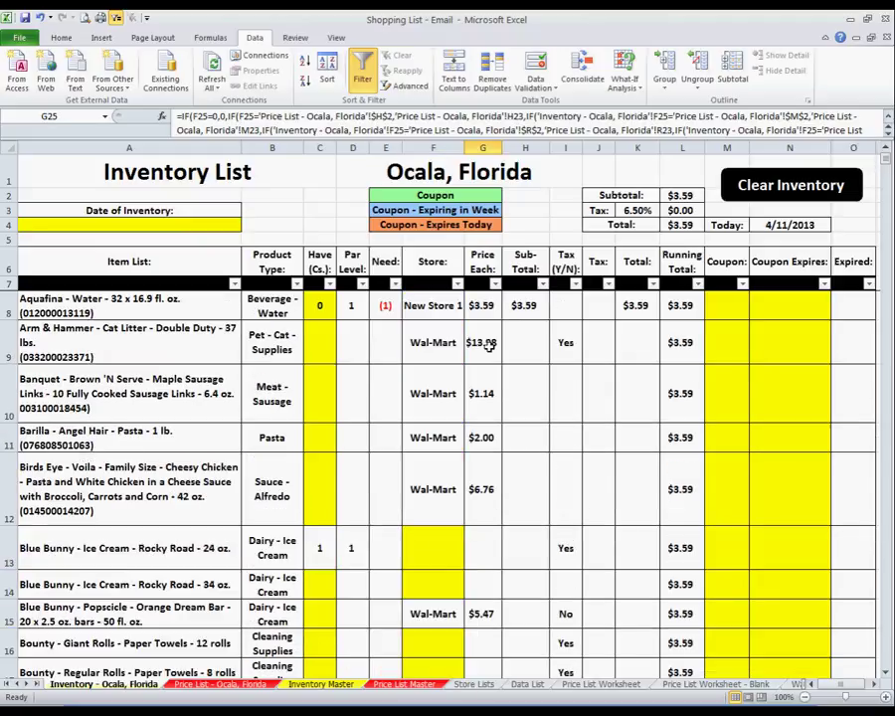
{"action": "left_click", "coordinate": [452, 348]}
{"action": "left_click", "coordinate": [470, 356]}
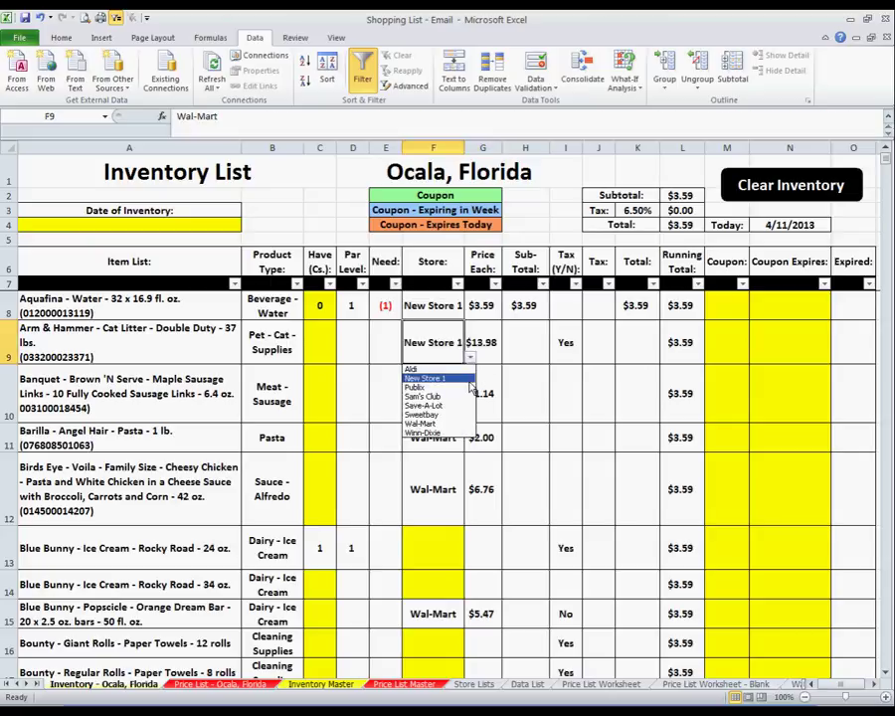
{"action": "left_click", "coordinate": [437, 373]}
Inspect the G8 formula and the G9 formula returning FALSE.
{"action": "scroll", "coordinate": [887, 134], "scroll_direction": "down", "scroll_amount": 3}
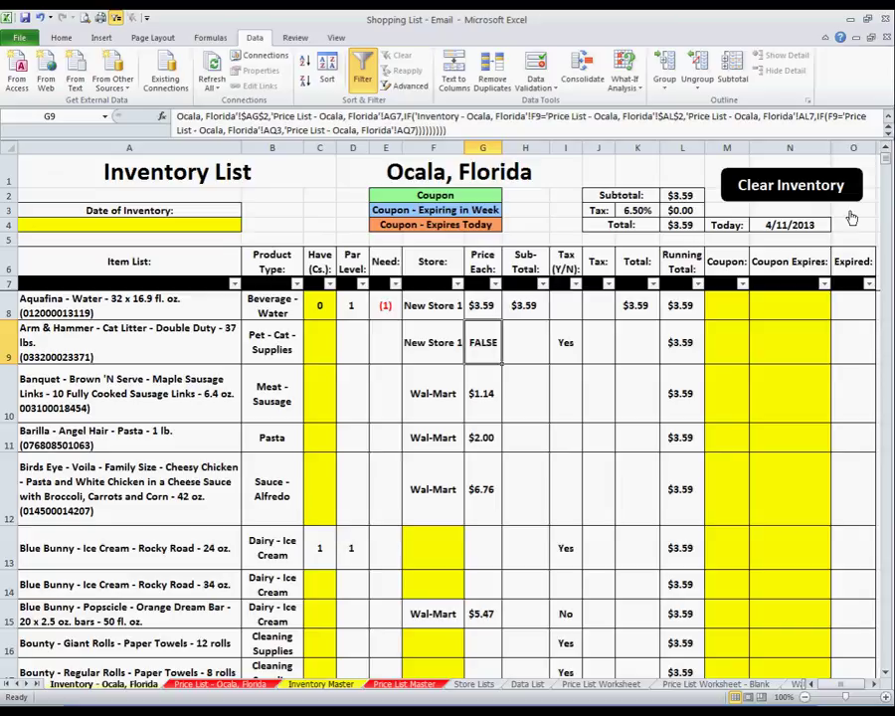
{"action": "key", "text": "Up"}
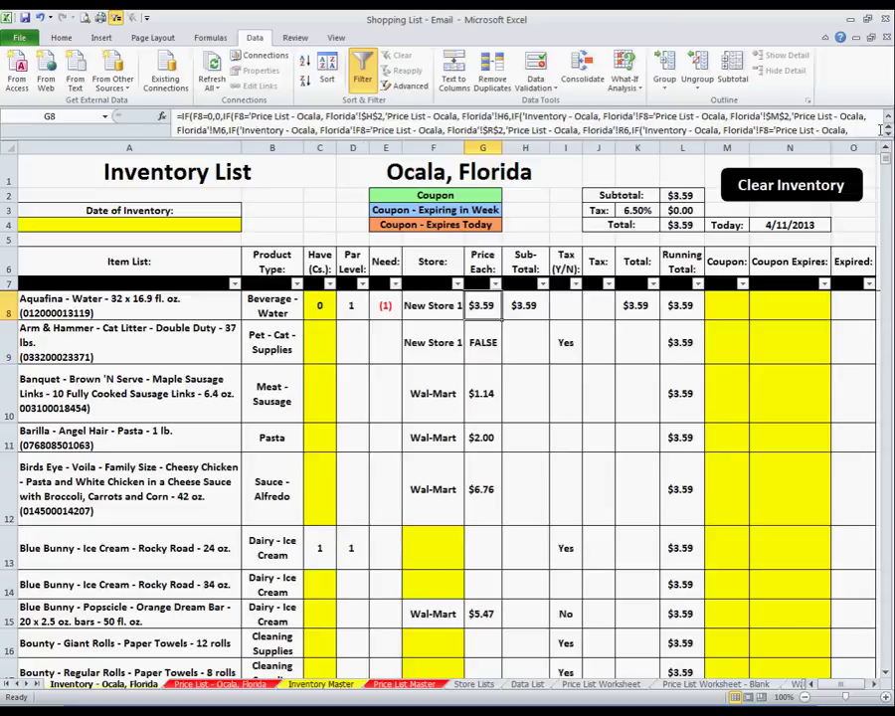
{"action": "scroll", "coordinate": [888, 137], "scroll_direction": "down", "scroll_amount": 3}
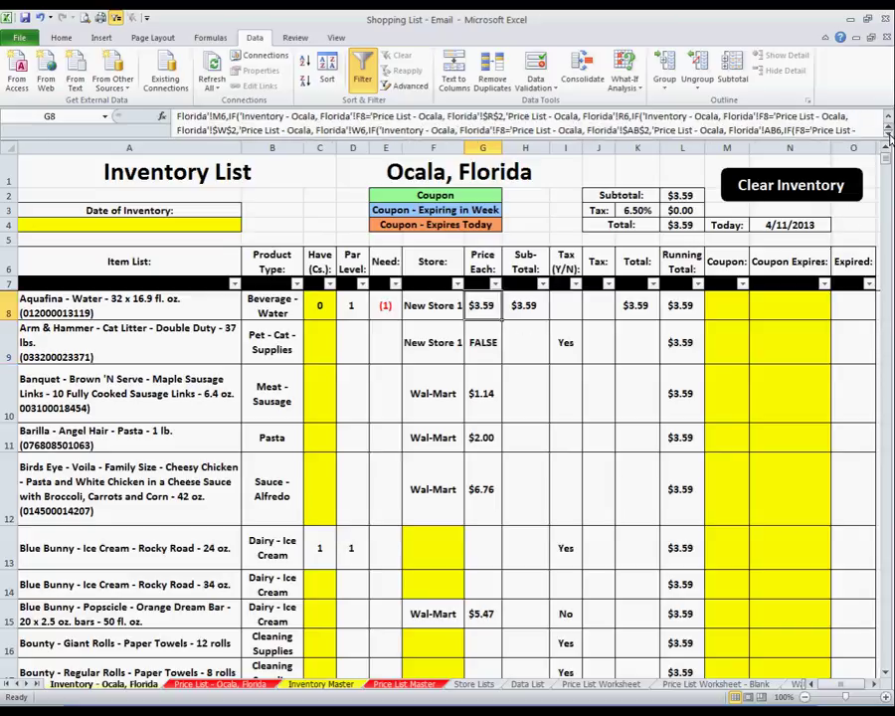
{"action": "left_click", "coordinate": [482, 348]}
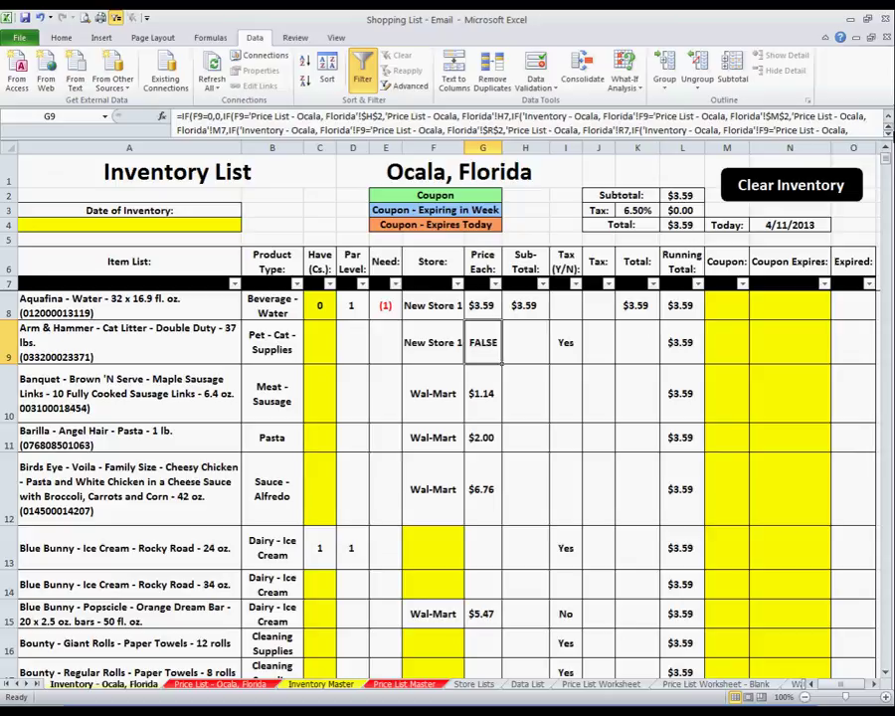
{"action": "scroll", "coordinate": [888, 137], "scroll_direction": "down", "scroll_amount": 2}
{"action": "scroll", "coordinate": [889, 139], "scroll_direction": "down", "scroll_amount": 2}
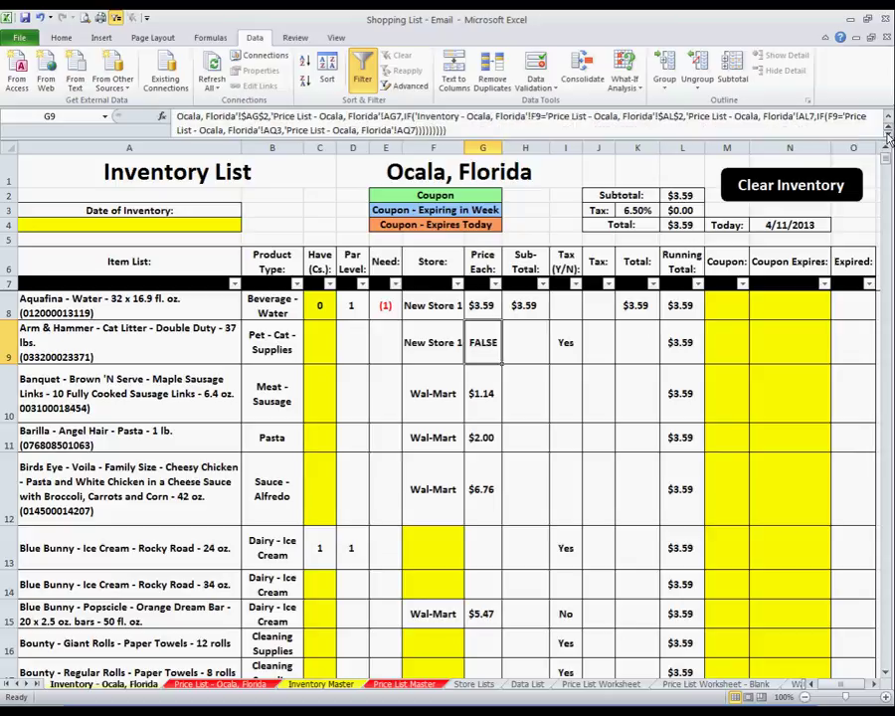
Add an enlarged comment to G8: 'Forgot to add the $ on the if statement.... I'll add those now....'.
{"action": "left_click", "coordinate": [483, 305]}
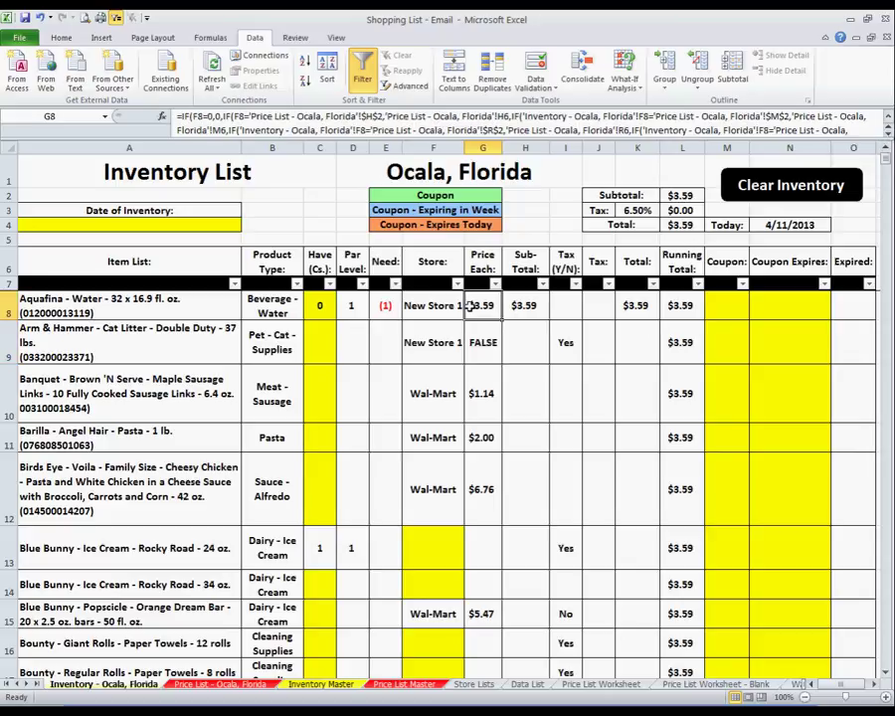
{"action": "right_click", "coordinate": [487, 298]}
{"action": "left_click", "coordinate": [536, 471]}
{"action": "mouse_move", "coordinate": [542, 295]}
{"action": "left_mouse_down"}
{"action": "mouse_move", "coordinate": [487, 411]}
{"action": "mouse_move", "coordinate": [199, 564]}
{"action": "left_mouse_up"}
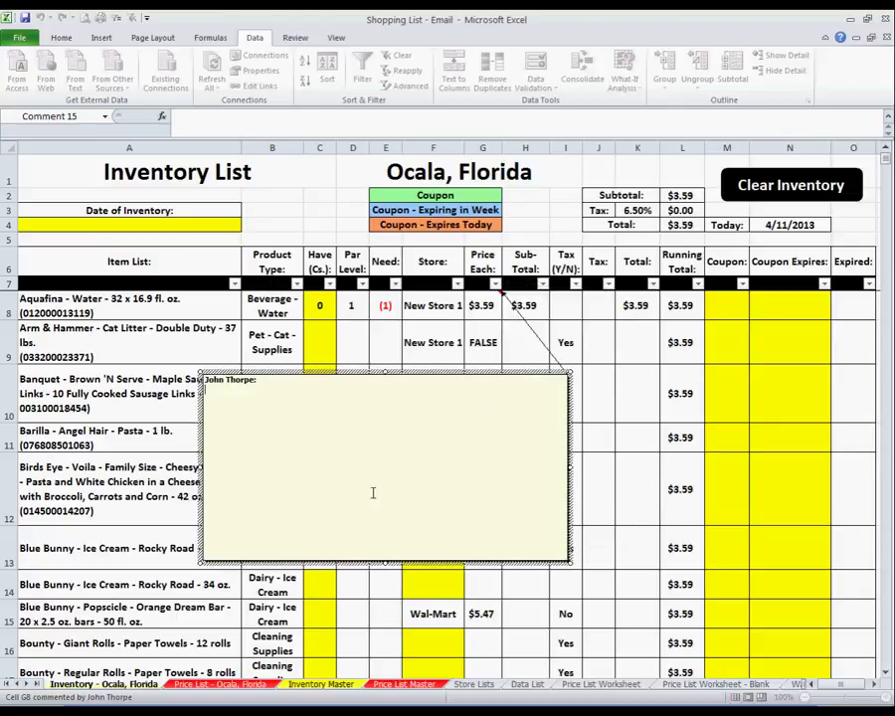
{"action": "key", "text": "BackSpace"}
{"action": "key", "text": "BackSpace"}
{"action": "key", "text": "BackSpace"}
{"action": "type", "text": "Forgot to add the $"}
{"action": "type", "text": " on the if statement...."}
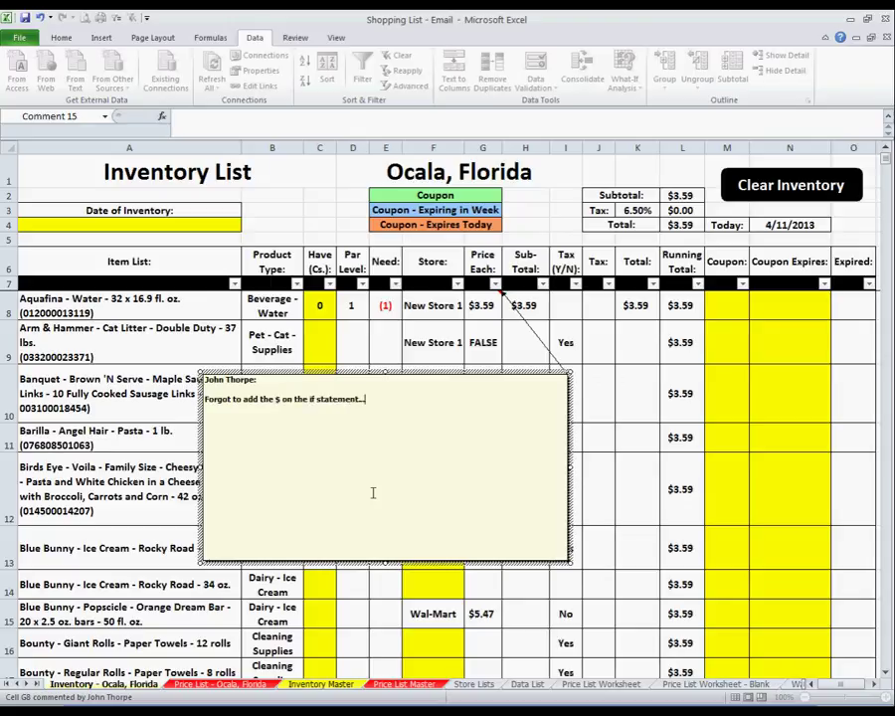
{"action": "type", "text": " I'll add those now..."}
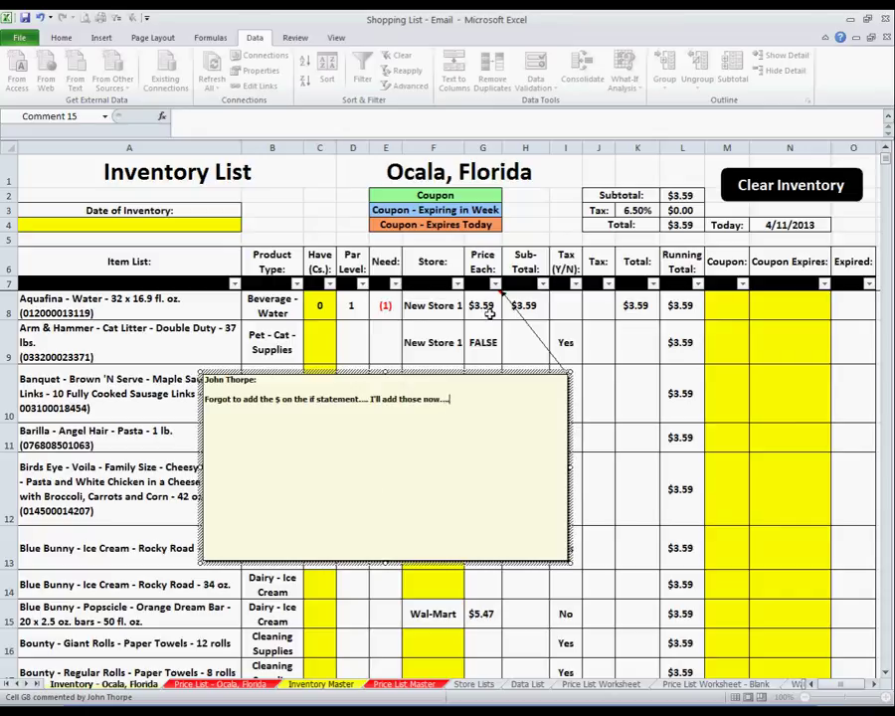
{"action": "right_click", "coordinate": [487, 305]}
{"action": "left_click", "coordinate": [568, 511]}
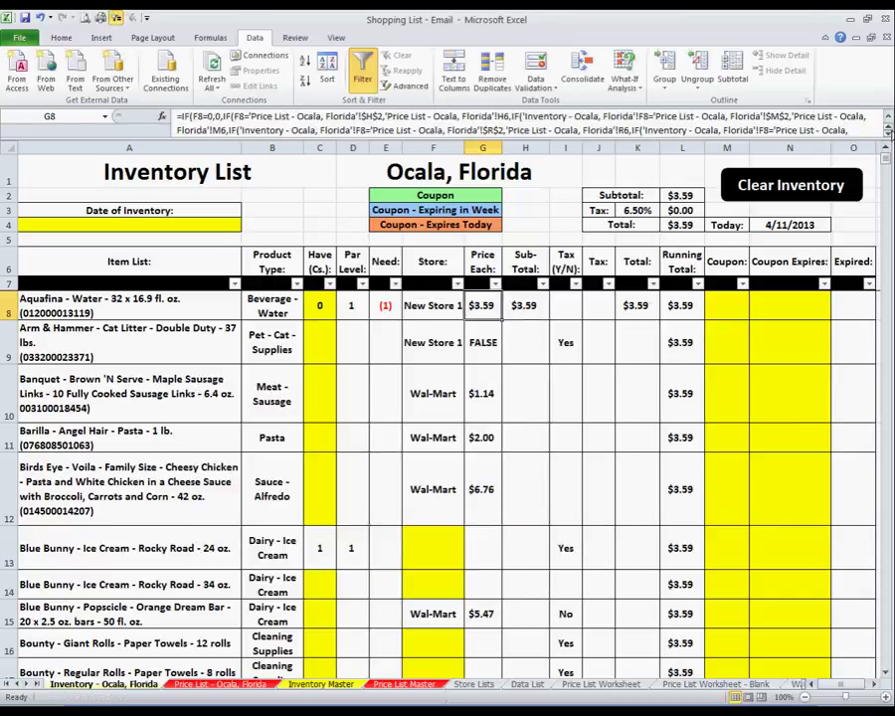
Change AQ2 to the absolute reference $AQ$2 in G8's Price Each formula.
{"action": "left_click", "coordinate": [885, 129]}
{"action": "left_click", "coordinate": [885, 129]}
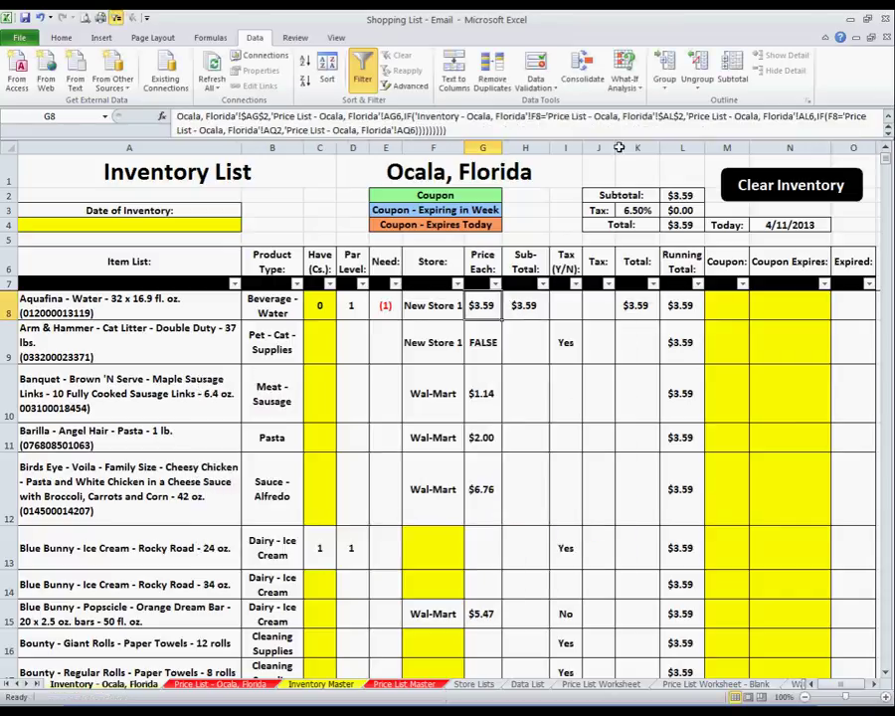
{"action": "left_click", "coordinate": [270, 133]}
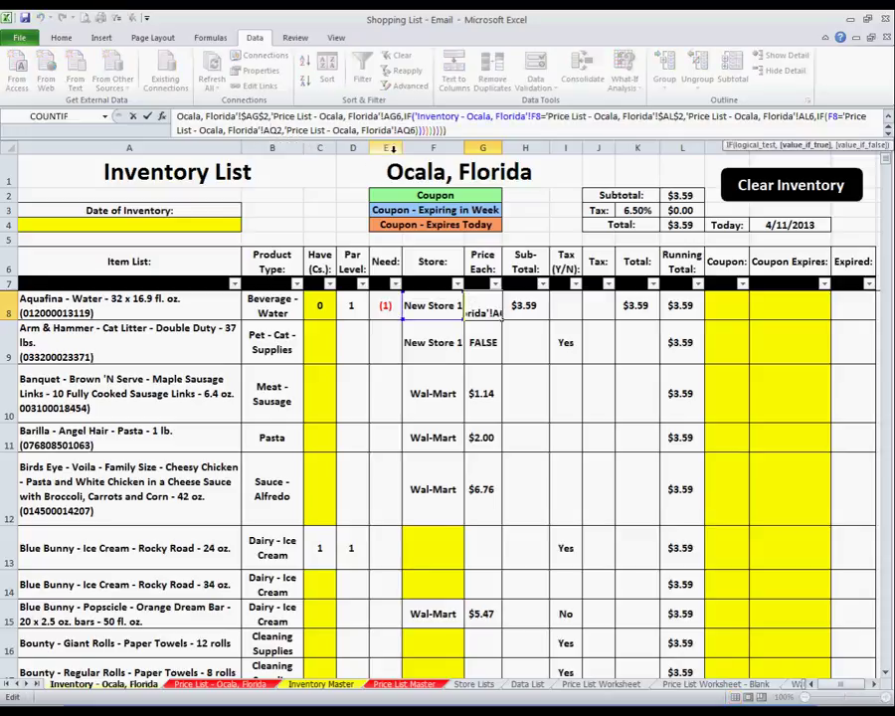
{"action": "type", "text": "$"}
{"action": "key", "text": "Right"}
{"action": "key", "text": "Right"}
{"action": "type", "text": "$"}
{"action": "key", "text": "Right"}
{"action": "key", "text": "Right"}
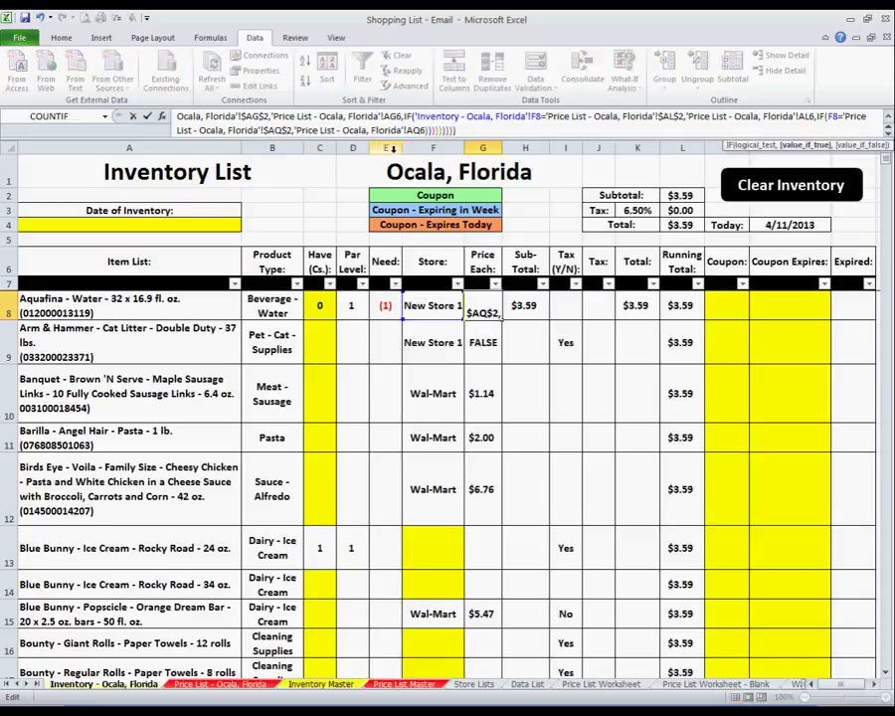
{"action": "double_click", "coordinate": [289, 131]}
{"action": "key", "text": "Return"}
Fill the corrected G8 formula down column G and return to the top of the list.
{"action": "mouse_move", "coordinate": [502, 320]}
{"action": "left_mouse_down"}
{"action": "mouse_move", "coordinate": [487, 672]}
{"action": "mouse_move", "coordinate": [505, 658]}
{"action": "left_mouse_up"}
{"action": "left_click", "coordinate": [438, 307]}
{"action": "key", "text": "ctrl+Up"}
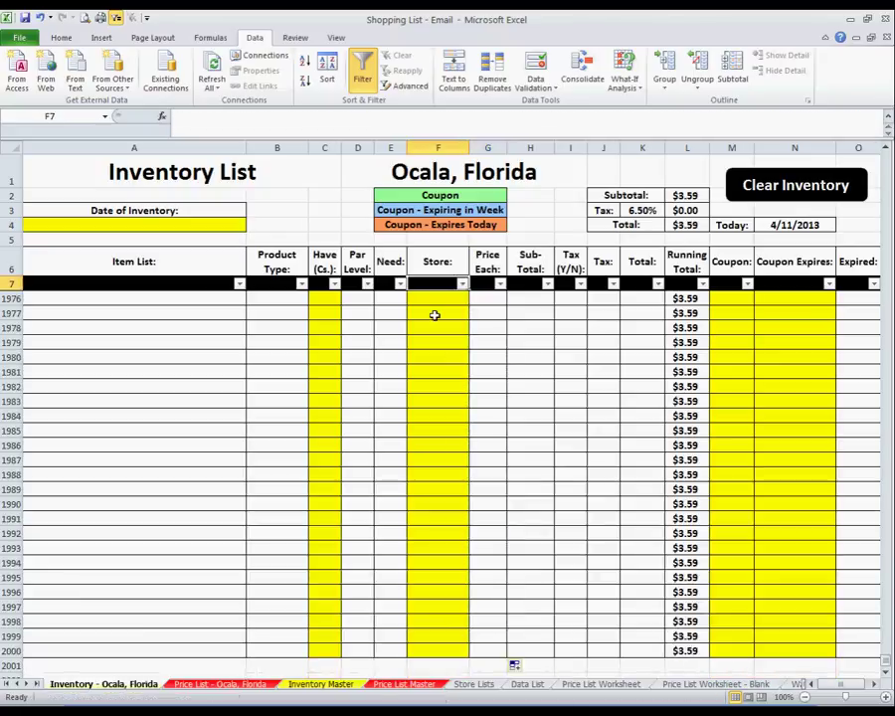
{"action": "left_click", "coordinate": [435, 314]}
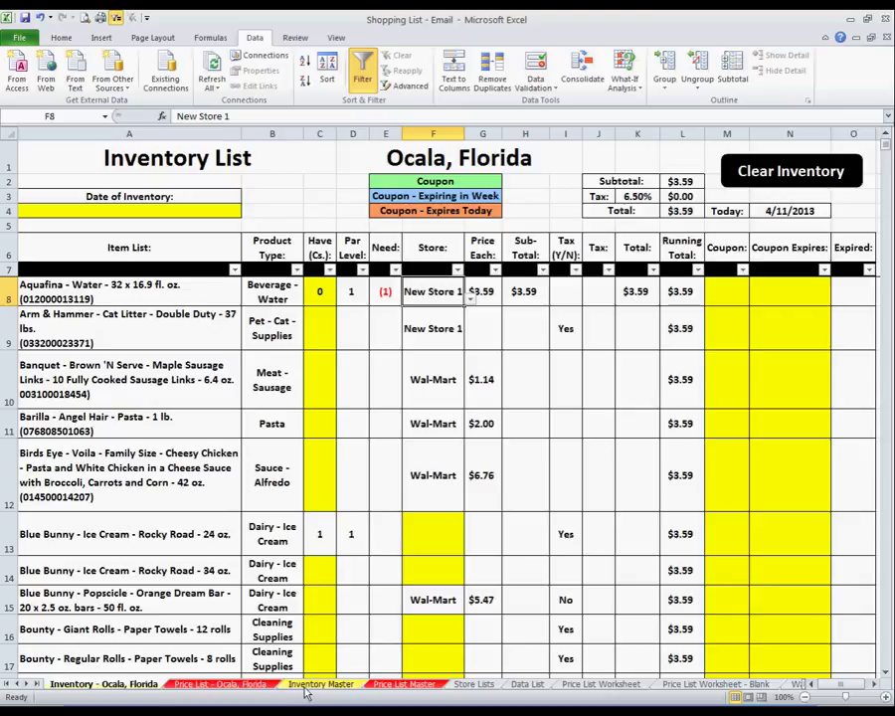
Comment on C10 advising to find the list's last page in print preview to avoid printing extra sheets.
{"action": "right_click", "coordinate": [329, 369]}
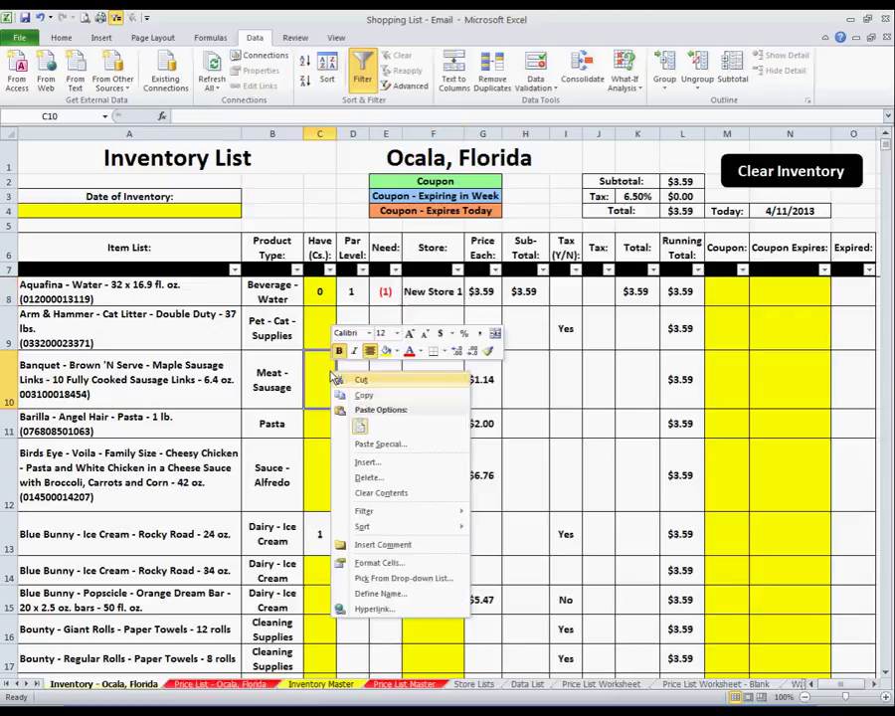
{"action": "left_click", "coordinate": [387, 544]}
{"action": "type", "text": "Ok, since the available"}
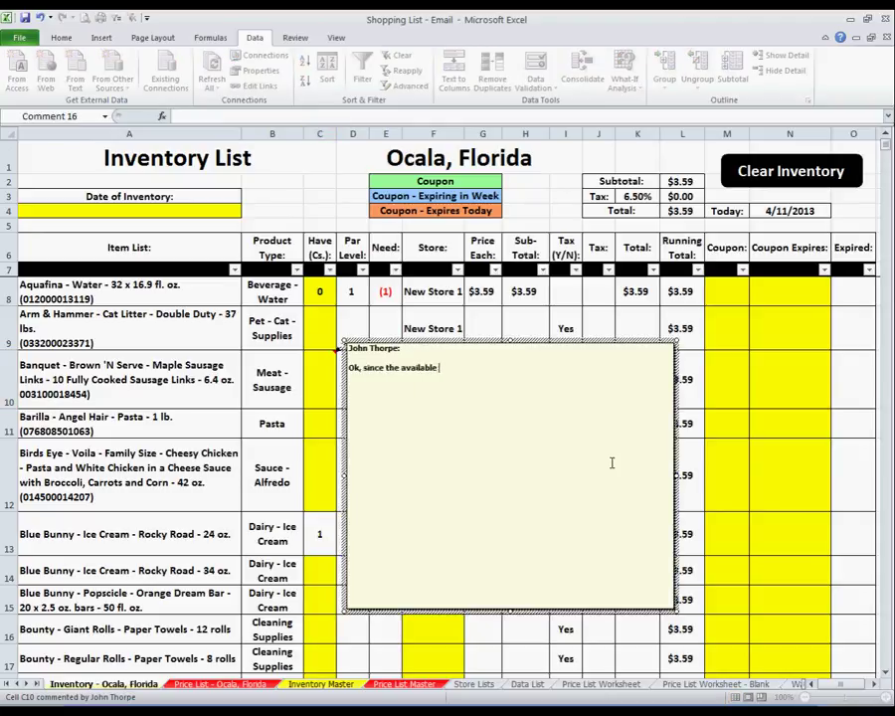
{"action": "type", "text": "cells is lon"}
{"action": "type", "text": "ger than what"}
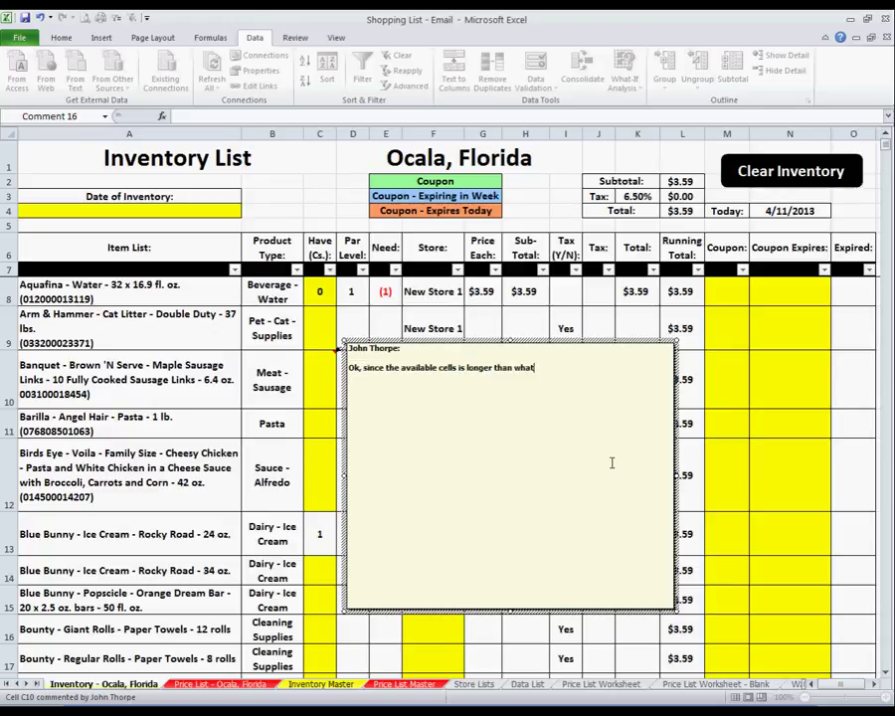
{"action": "type", "text": " the information is currently, to a"}
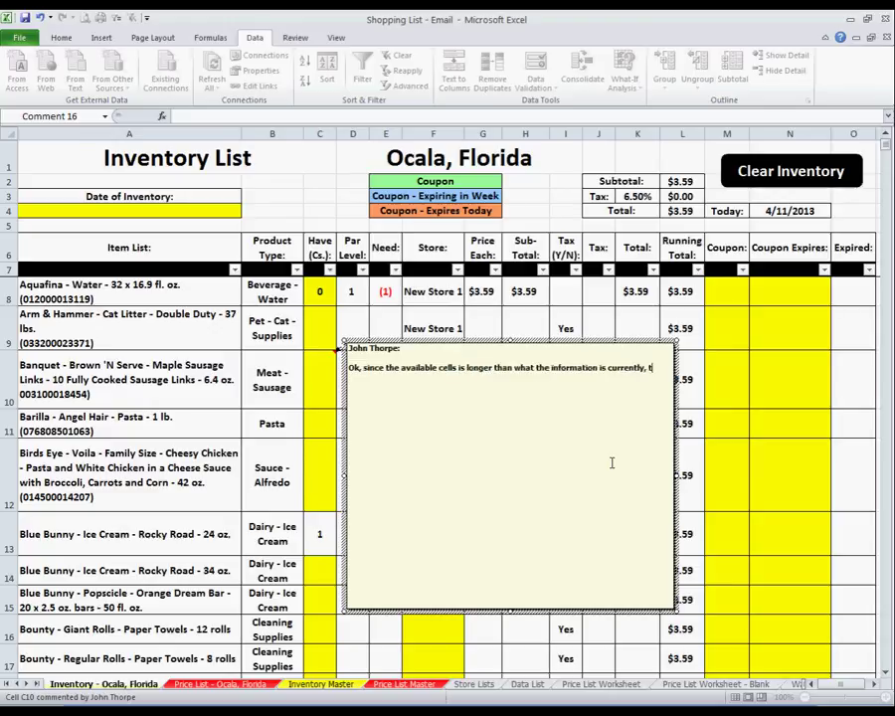
{"action": "type", "text": "void p"}
{"action": "type", "text": "rinting extra shee"}
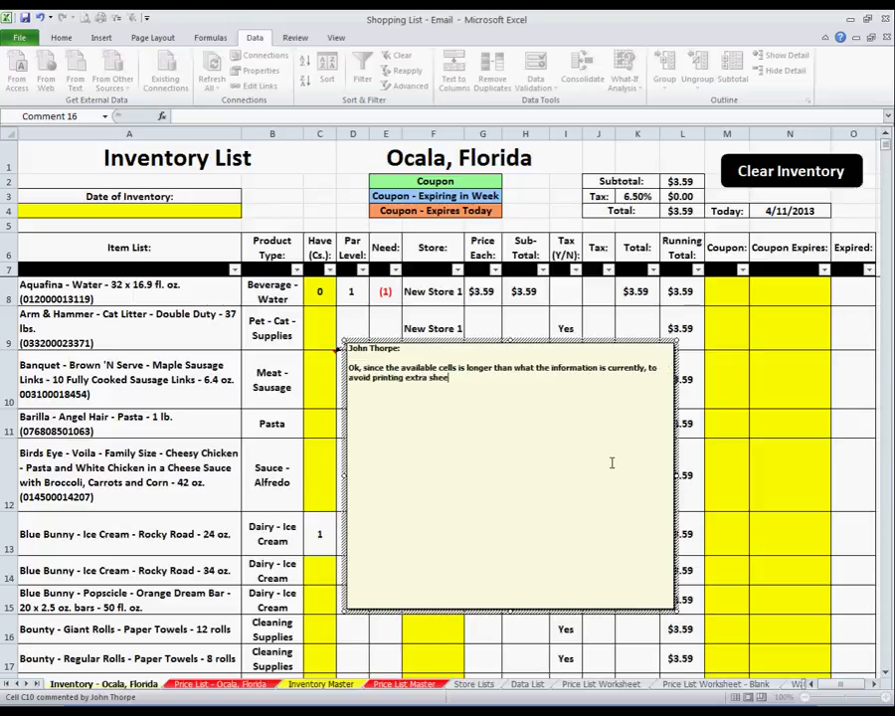
{"action": "type", "text": "ts... go to print preview and l"}
{"action": "type", "text": "ook for"}
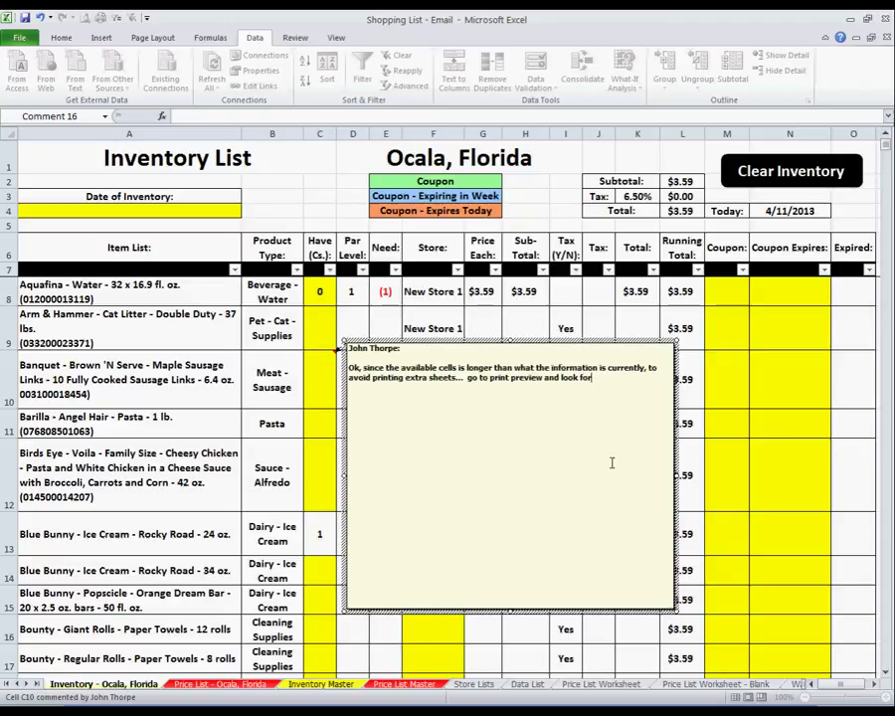
{"action": "type", "text": " the end of your list"}
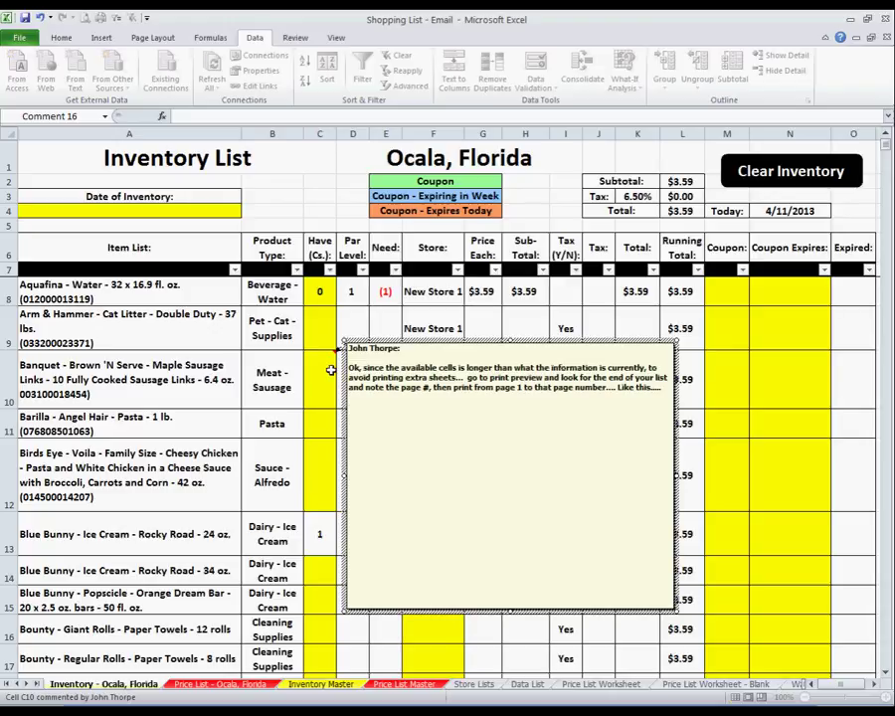
{"action": "right_click", "coordinate": [330, 370]}
Hide the C10 comment and page through the print preview to page 16 of 84.
{"action": "left_click", "coordinate": [395, 555]}
{"action": "left_click", "coordinate": [19, 38]}
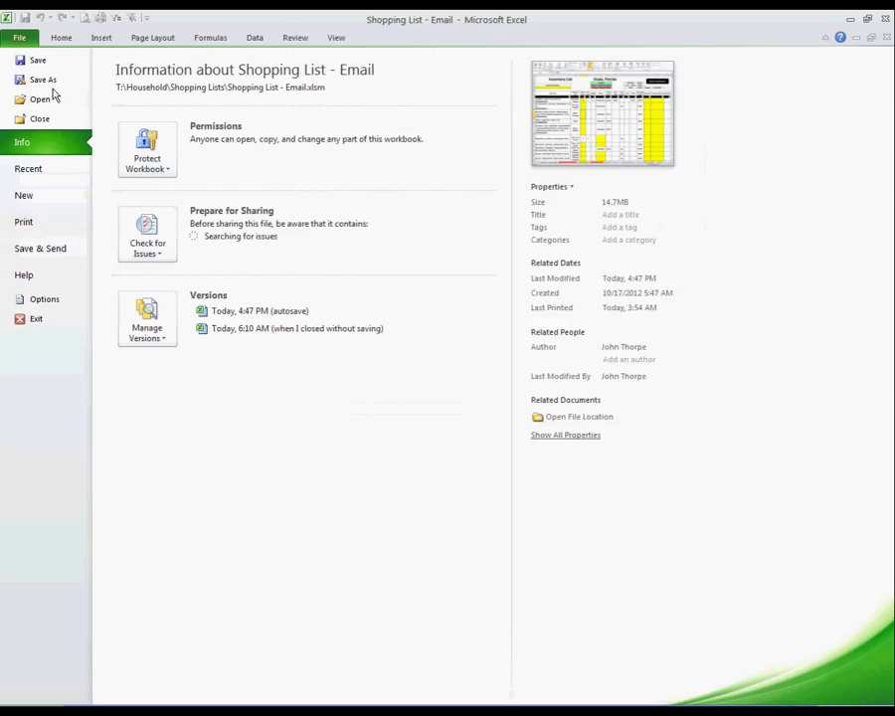
{"action": "left_click", "coordinate": [36, 224]}
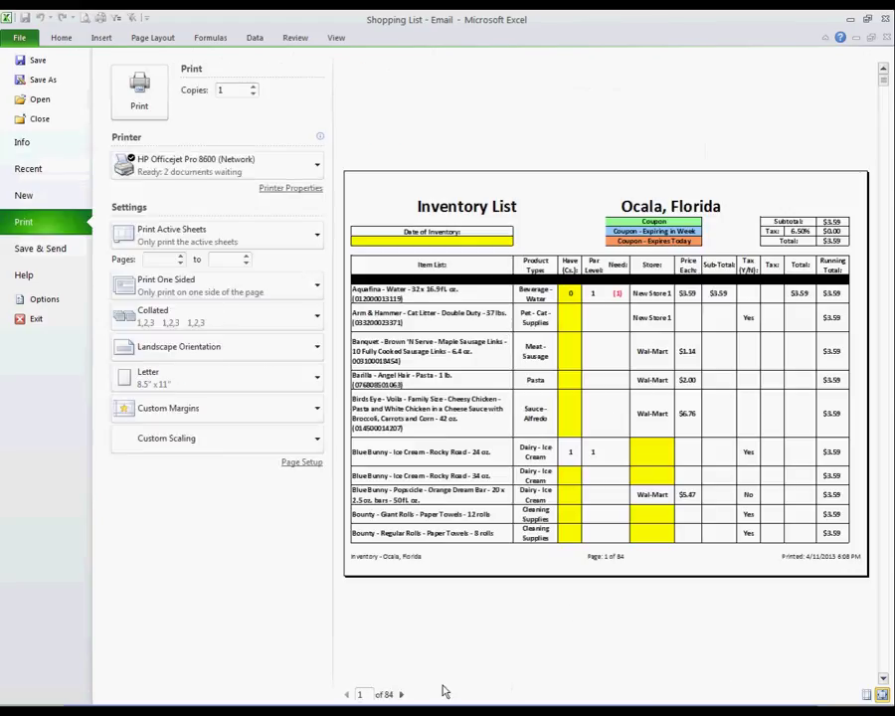
{"action": "left_click", "coordinate": [402, 694]}
{"action": "left_click", "coordinate": [402, 694]}
{"action": "left_click", "coordinate": [401, 693]}
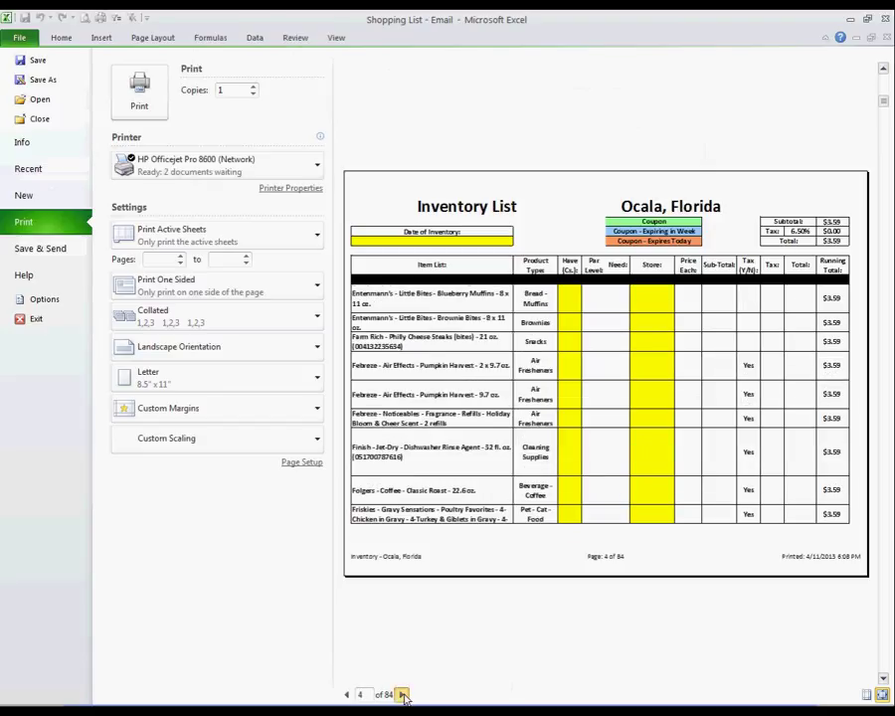
{"action": "left_click", "coordinate": [402, 694]}
{"action": "left_click", "coordinate": [402, 694]}
{"action": "left_click", "coordinate": [401, 693]}
{"action": "left_click", "coordinate": [401, 694]}
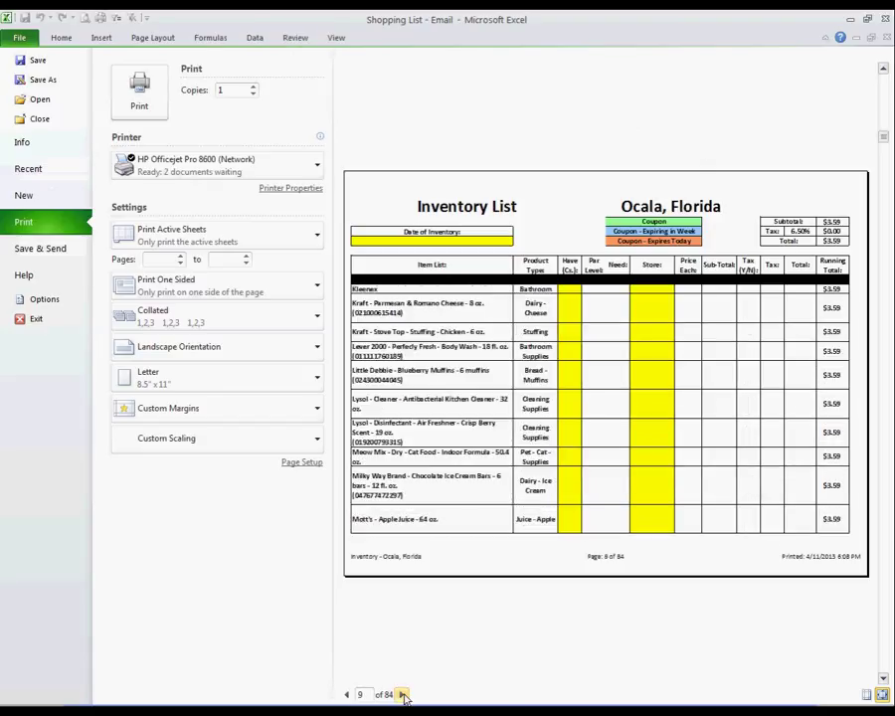
{"action": "double_click", "coordinate": [402, 694]}
{"action": "double_click", "coordinate": [401, 694]}
{"action": "double_click", "coordinate": [402, 694]}
{"action": "left_click", "coordinate": [401, 693]}
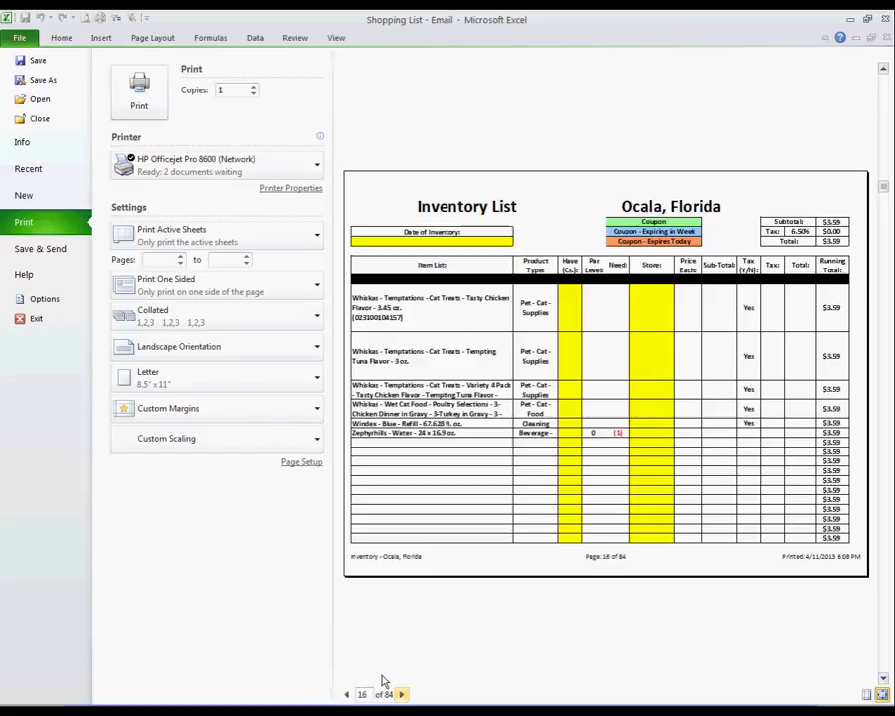
Limit the print range to pages 1 to 16 and return to the worksheet.
{"action": "double_click", "coordinate": [362, 695]}
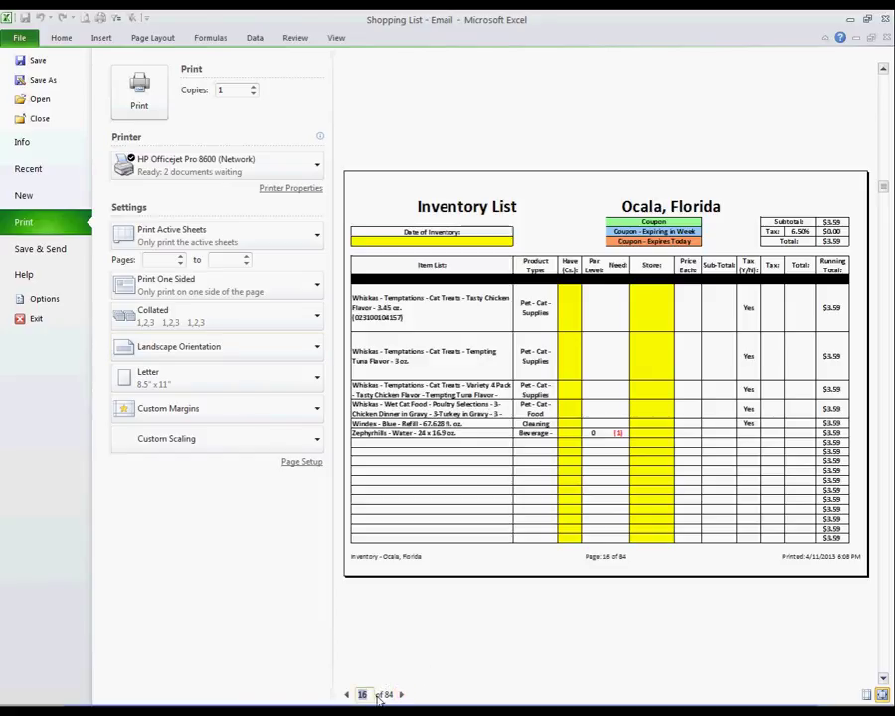
{"action": "left_click", "coordinate": [180, 257]}
{"action": "type", "text": "16"}
{"action": "left_click", "coordinate": [153, 107]}
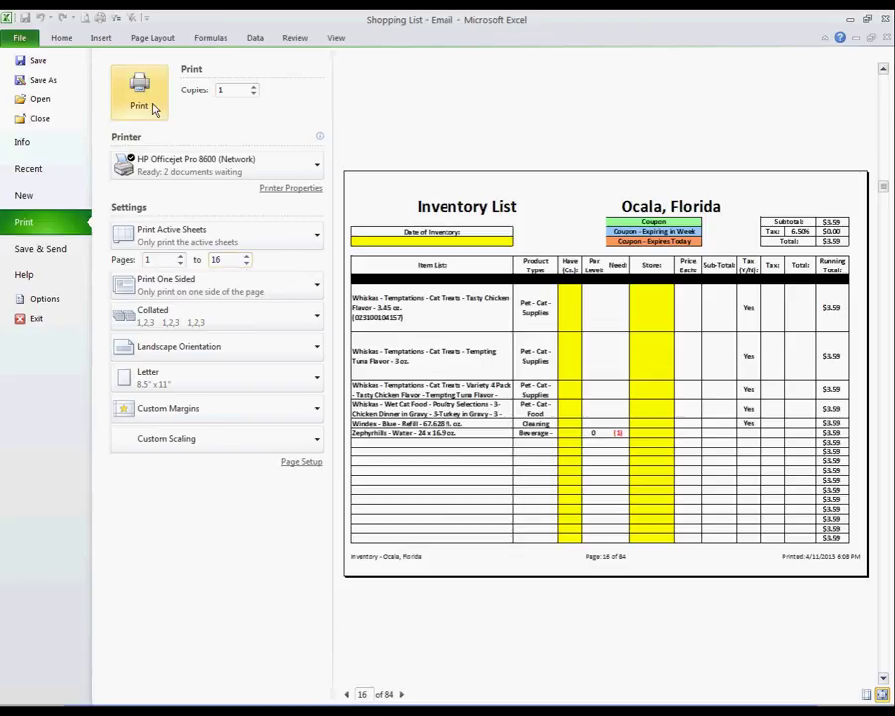
Add a bold C10 comment about printing only pages 1 to 16 and filtering, then delete it.
{"action": "left_click", "coordinate": [62, 38]}
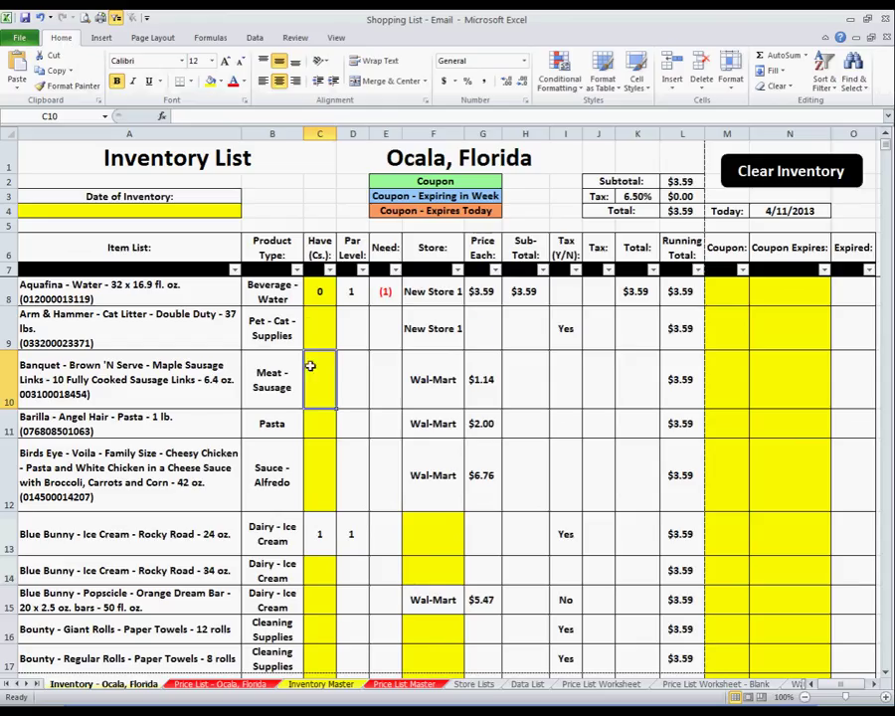
{"action": "right_click", "coordinate": [309, 364]}
{"action": "left_click", "coordinate": [364, 540]}
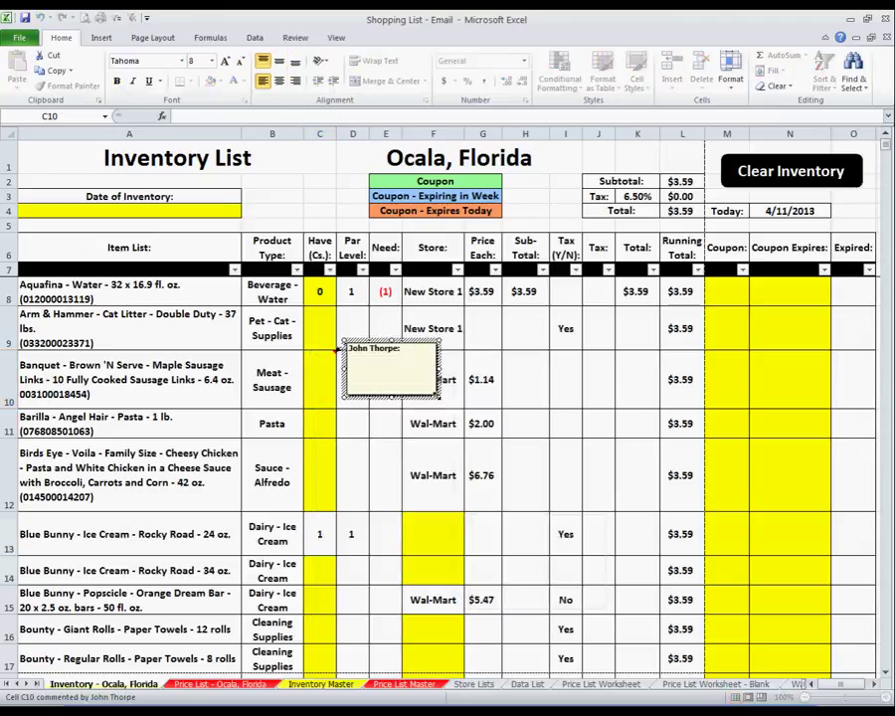
{"action": "left_click_drag", "start_coordinate": [435, 399], "coordinate": [674, 524]}
{"action": "key", "text": "ctrl+b"}
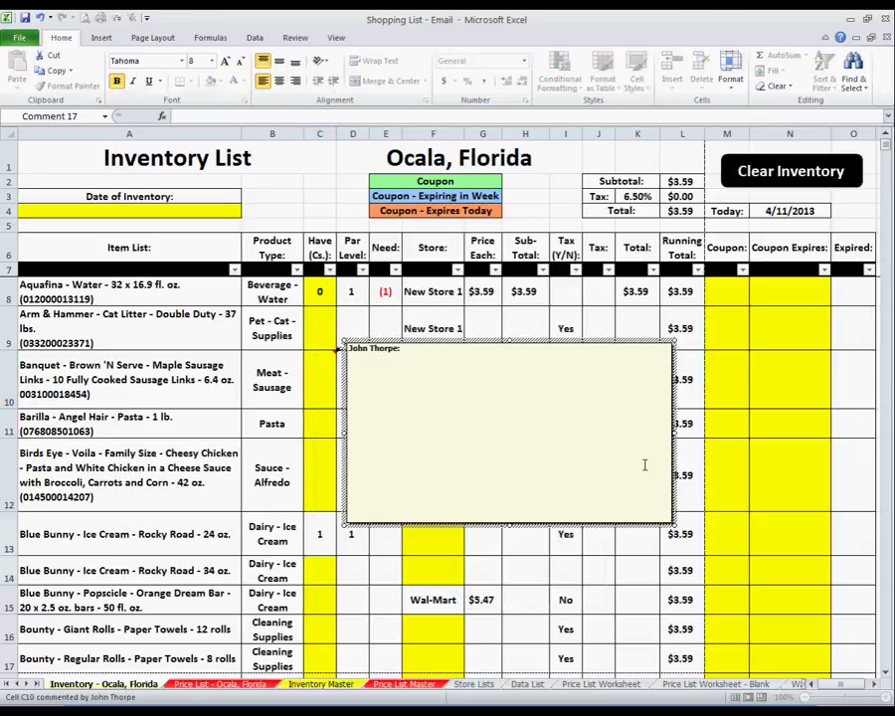
{"action": "type", "text": "Clicking th"}
{"action": "type", "text": "e print button would h"}
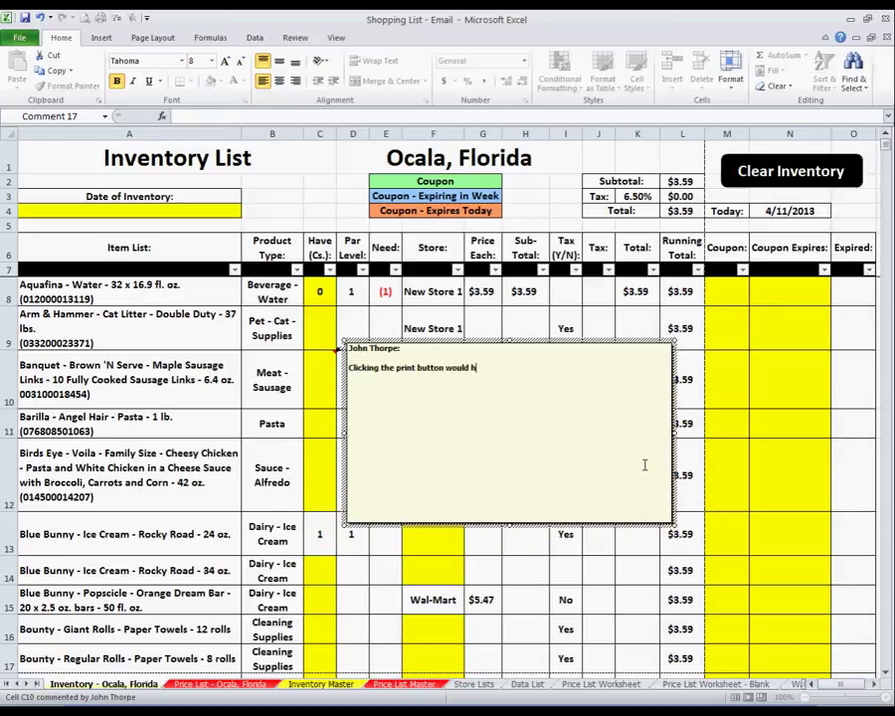
{"action": "type", "text": "ave only printed pages 1 "}
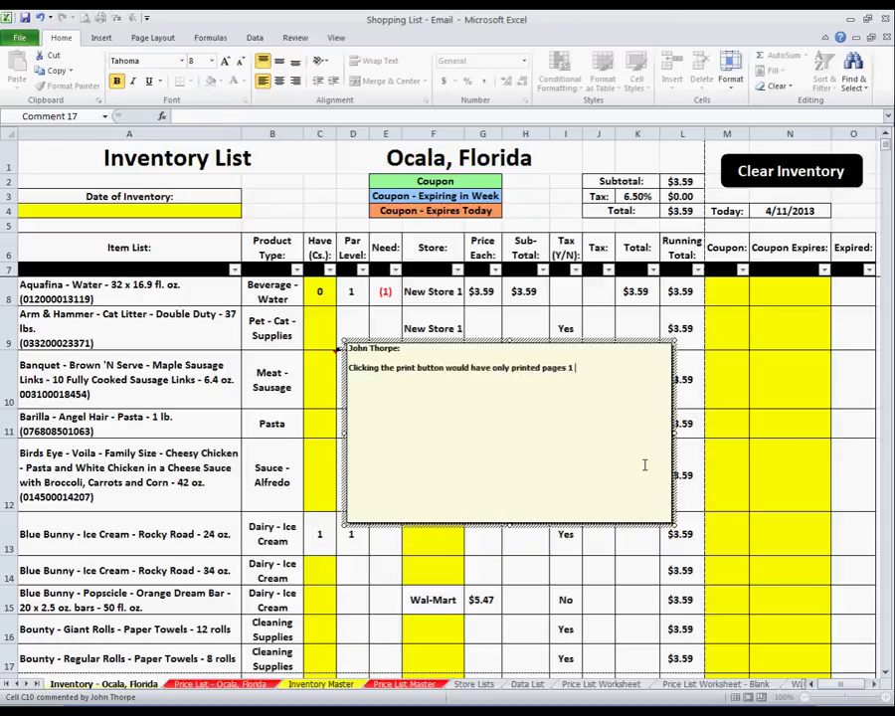
{"action": "type", "text": "to page 15"}
{"action": "key", "text": "BackSpace"}
{"action": "key", "text": "BackSpace"}
{"action": "key", "text": "BackSpace"}
{"action": "type", "text": "16.... I di"}
{"action": "type", "text": "dn't print because I didn't need to"}
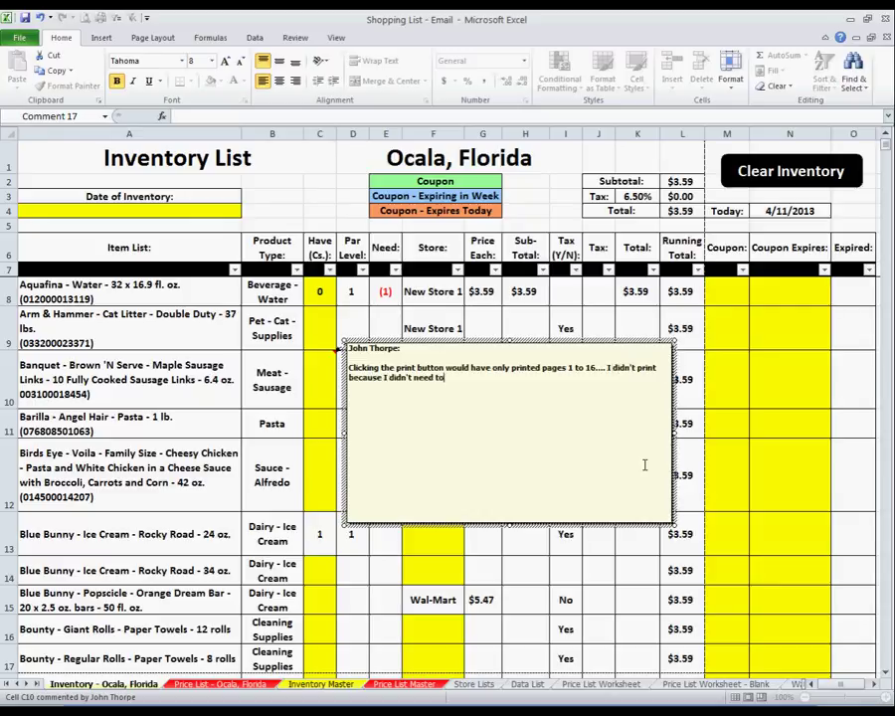
{"action": "type", "text": " waste paper"}
{"action": "type", "text": " and Ink for this ex"}
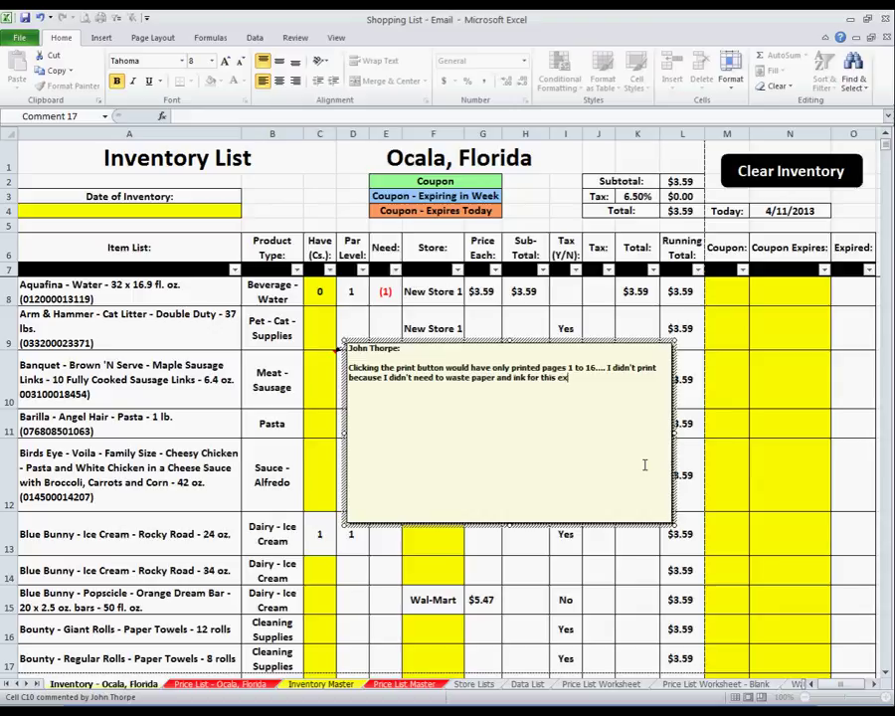
{"action": "type", "text": "ample."}
{"action": "type", "text": "To save more pap"}
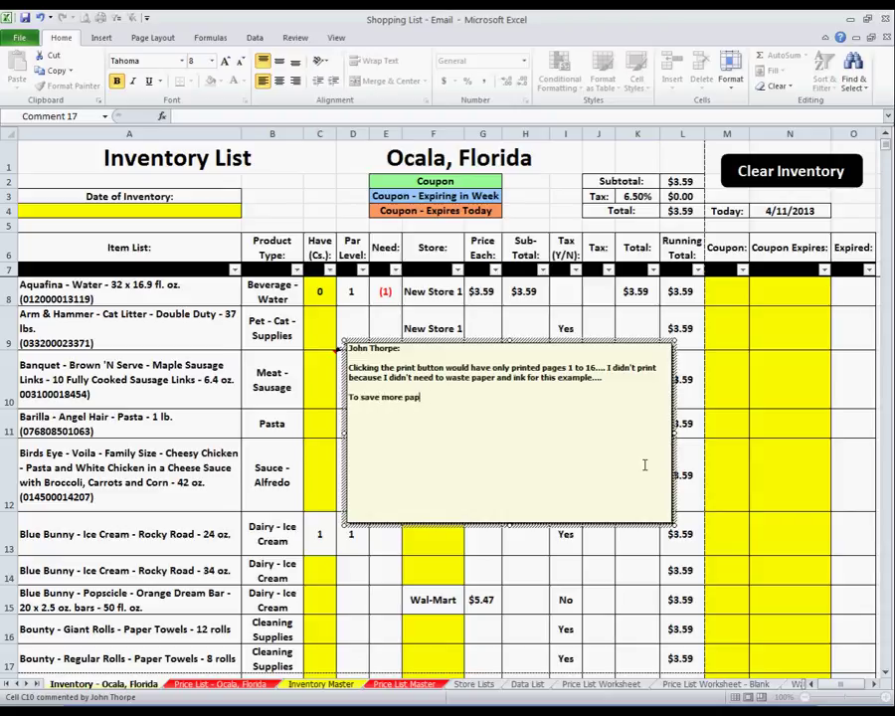
{"action": "type", "text": "er and ink, filter it "}
{"action": "type", "text": "down to "}
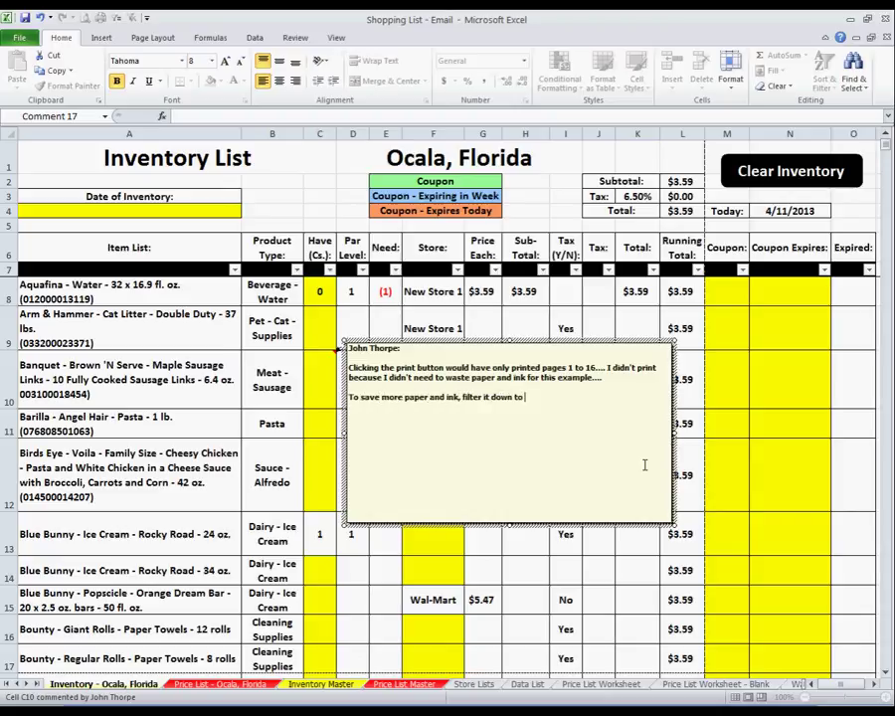
{"action": "type", "text": "show only the items you need.... Like"}
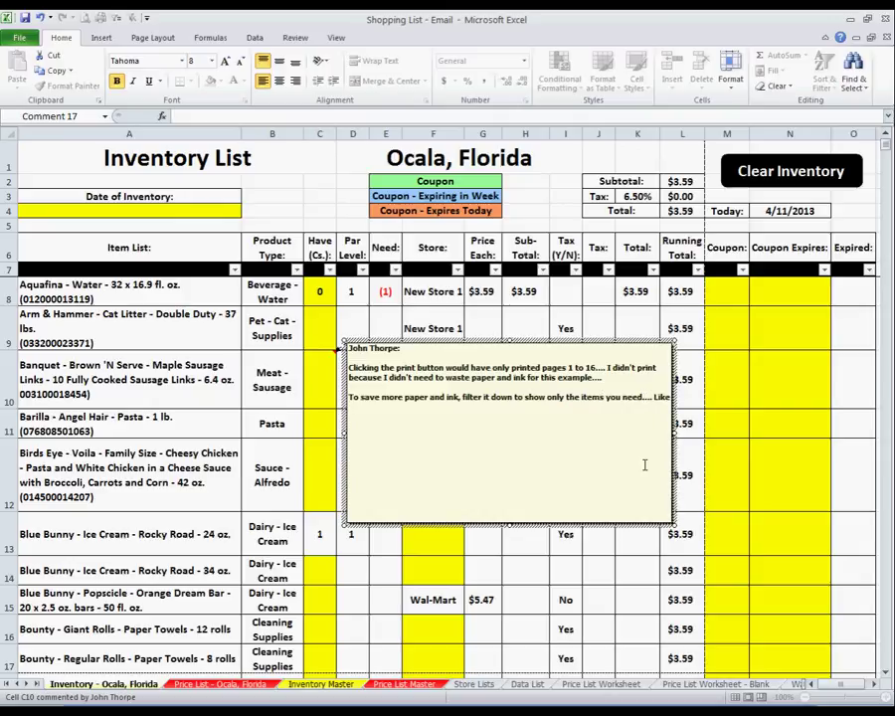
{"action": "type", "text": " this...."}
{"action": "right_click", "coordinate": [324, 376]}
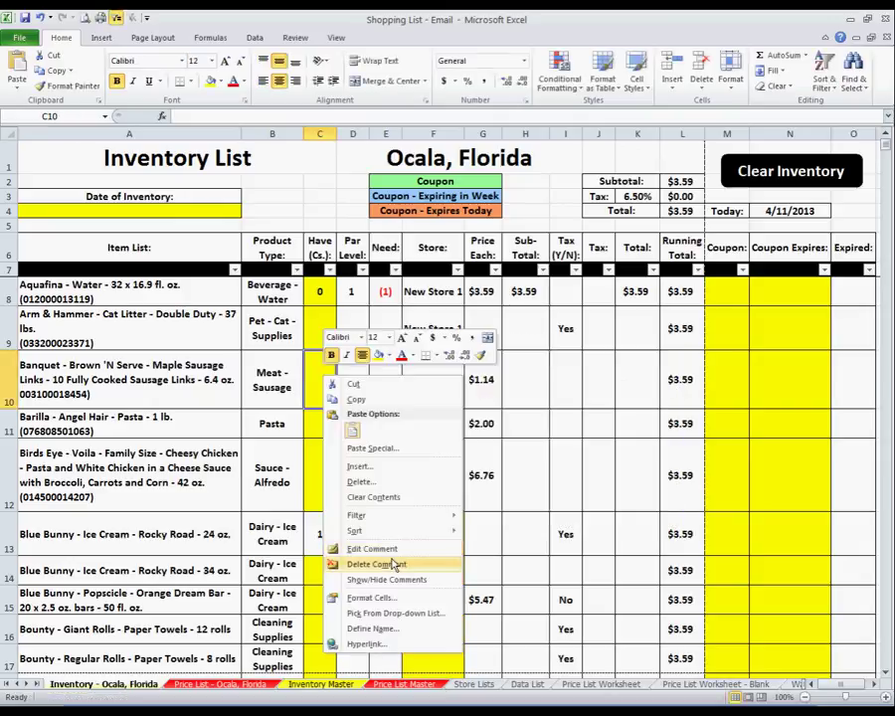
{"action": "left_click", "coordinate": [394, 563]}
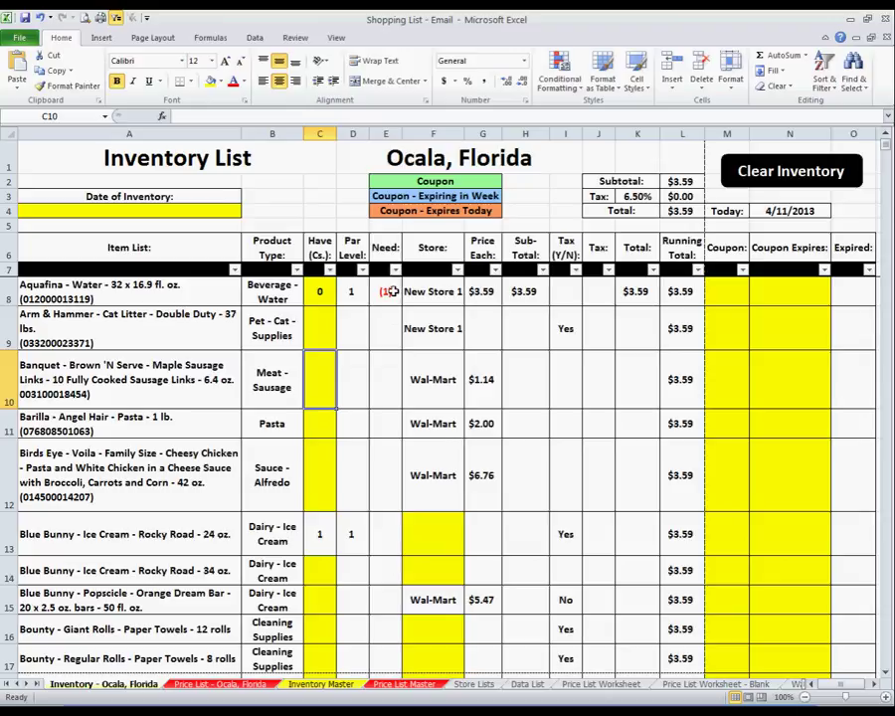
Filter the Need column to show only rows with (1).
{"action": "left_click", "coordinate": [394, 270]}
{"action": "left_click", "coordinate": [255, 397]}
{"action": "left_click", "coordinate": [256, 410]}
{"action": "left_click", "coordinate": [314, 526]}
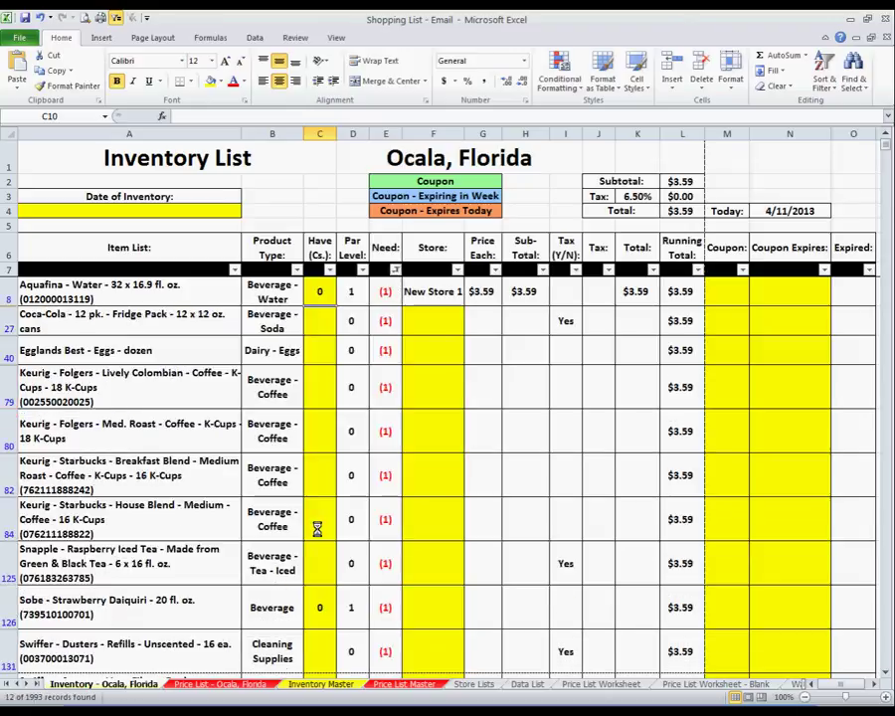
Preview the filtered sheet's printout, paging between its 2 pages.
{"action": "left_click", "coordinate": [25, 37]}
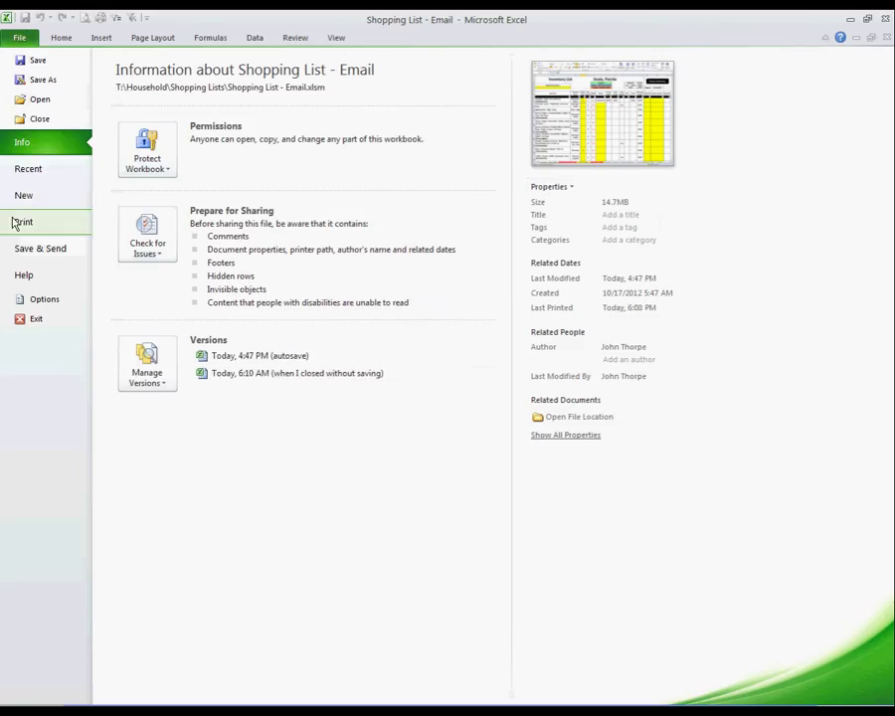
{"action": "left_click", "coordinate": [15, 223]}
{"action": "left_click", "coordinate": [396, 695]}
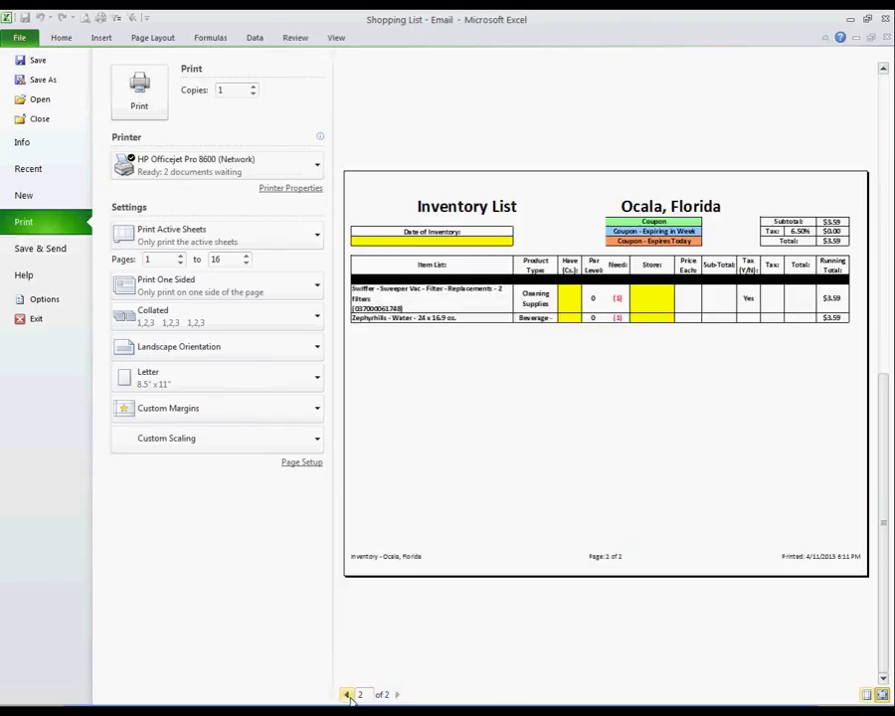
{"action": "left_click", "coordinate": [347, 694]}
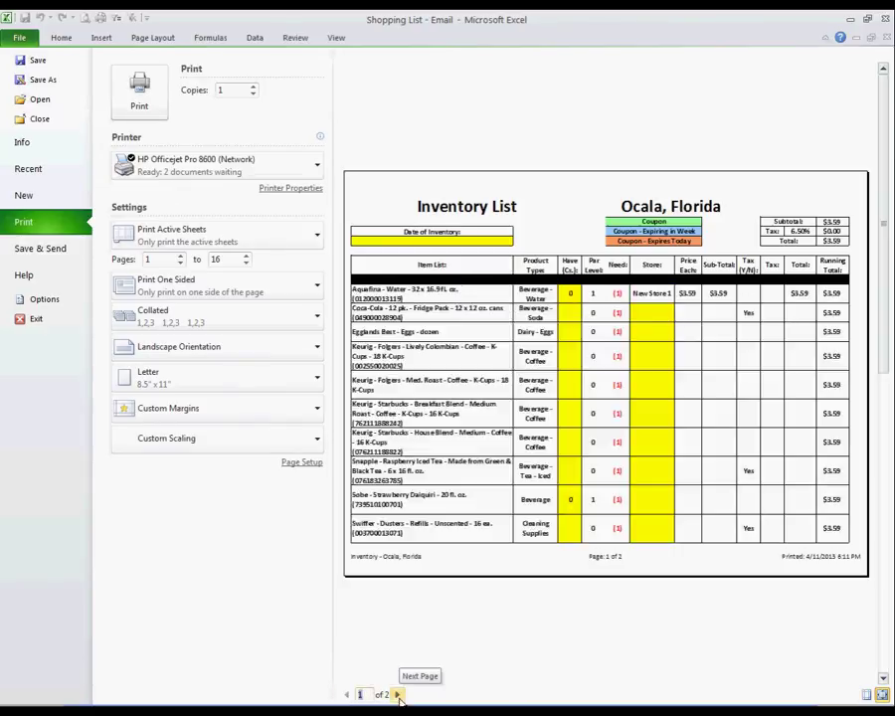
{"action": "left_click", "coordinate": [397, 694]}
Add a wide C40 comment: 16 pages down to 2, sending the list to a phone, fewer forgotten items.
{"action": "left_click", "coordinate": [18, 37]}
{"action": "right_click", "coordinate": [322, 429]}
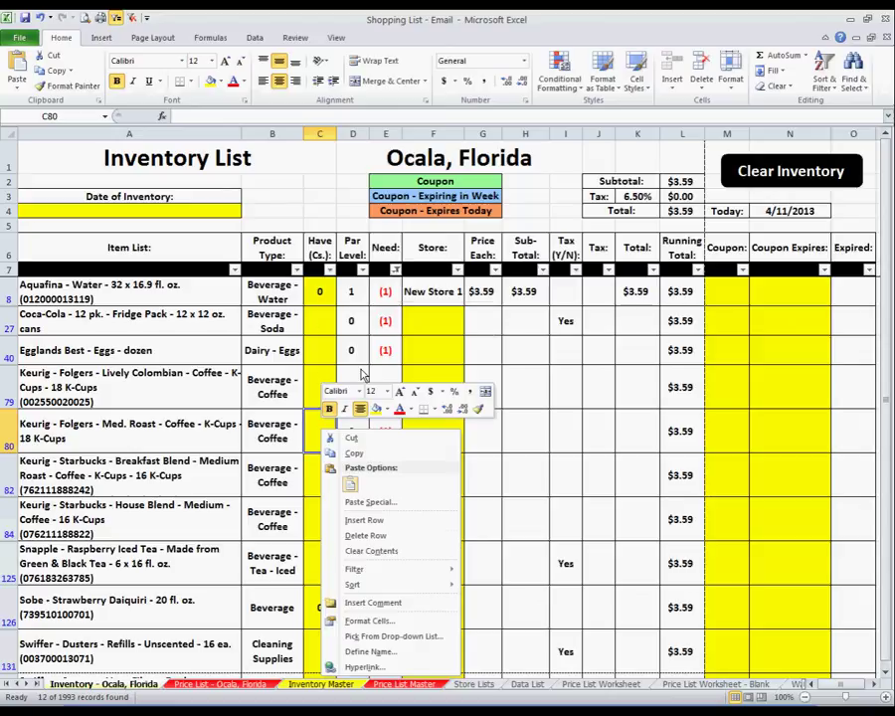
{"action": "right_click", "coordinate": [322, 348]}
{"action": "left_click", "coordinate": [370, 517]}
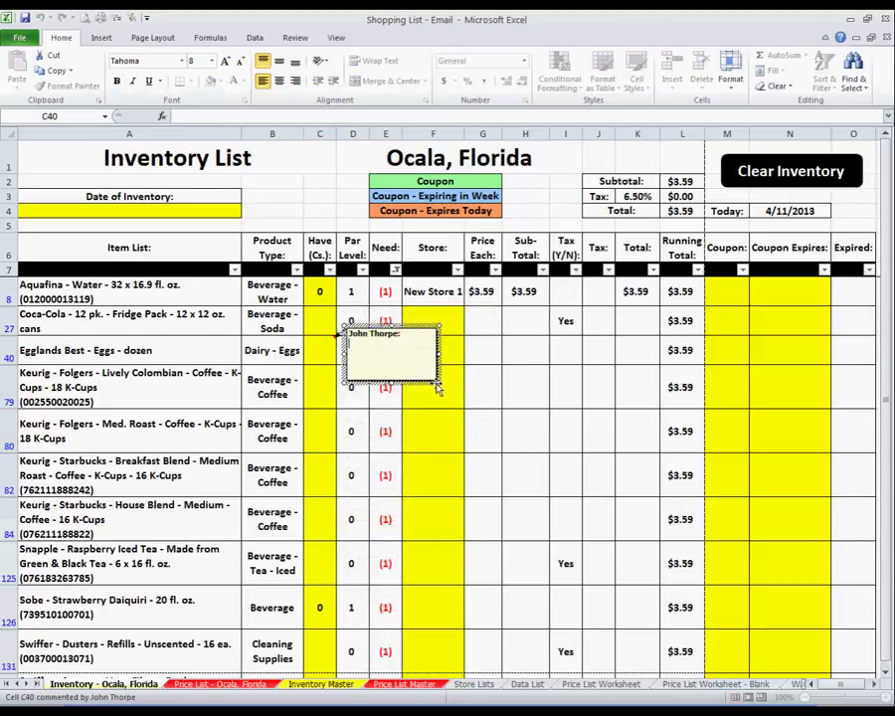
{"action": "left_click_drag", "start_coordinate": [437, 388], "coordinate": [676, 572]}
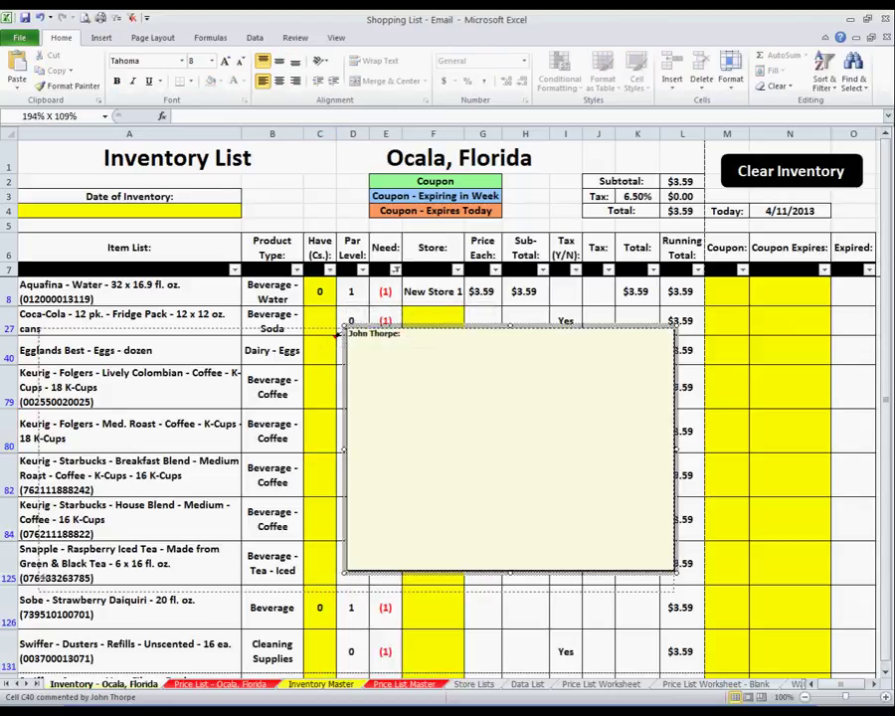
{"action": "left_click_drag", "start_coordinate": [344, 573], "coordinate": [35, 599]}
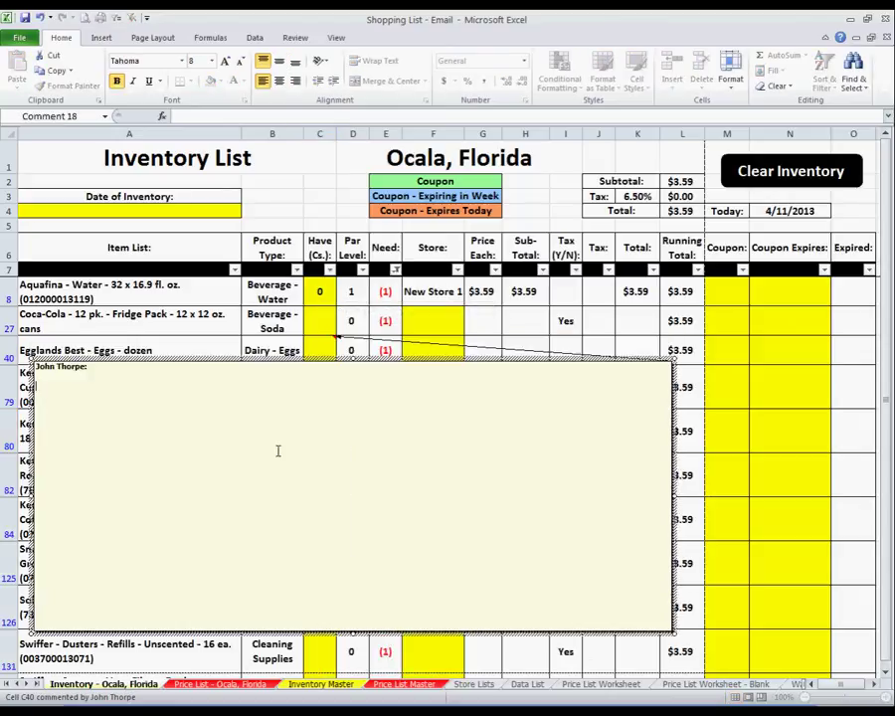
{"action": "type", "text": "Note how it went fro"}
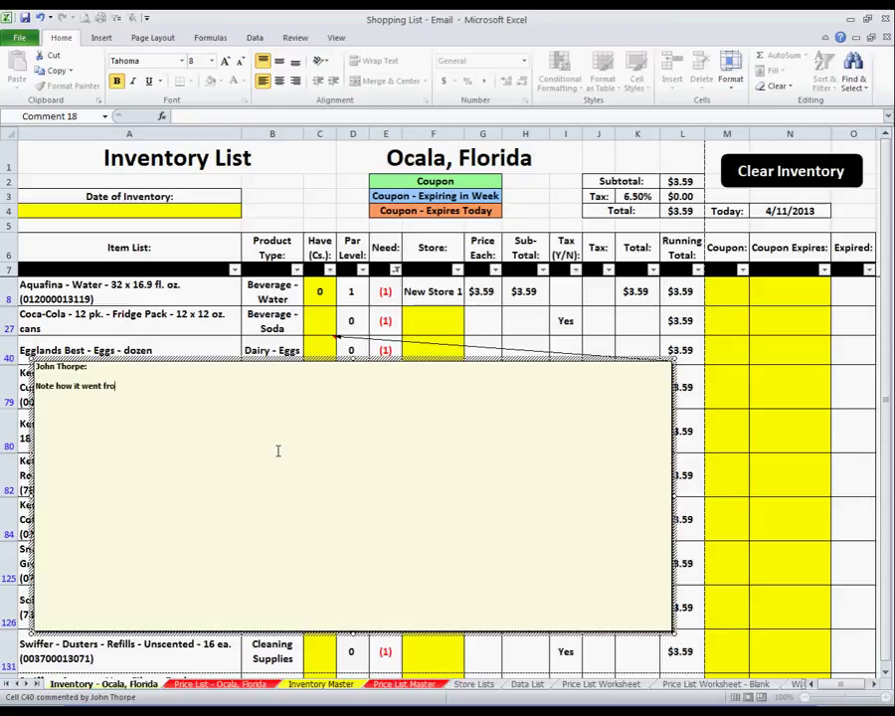
{"action": "type", "text": "m 16 pages down"}
{"action": "type", "text": " to 2???"}
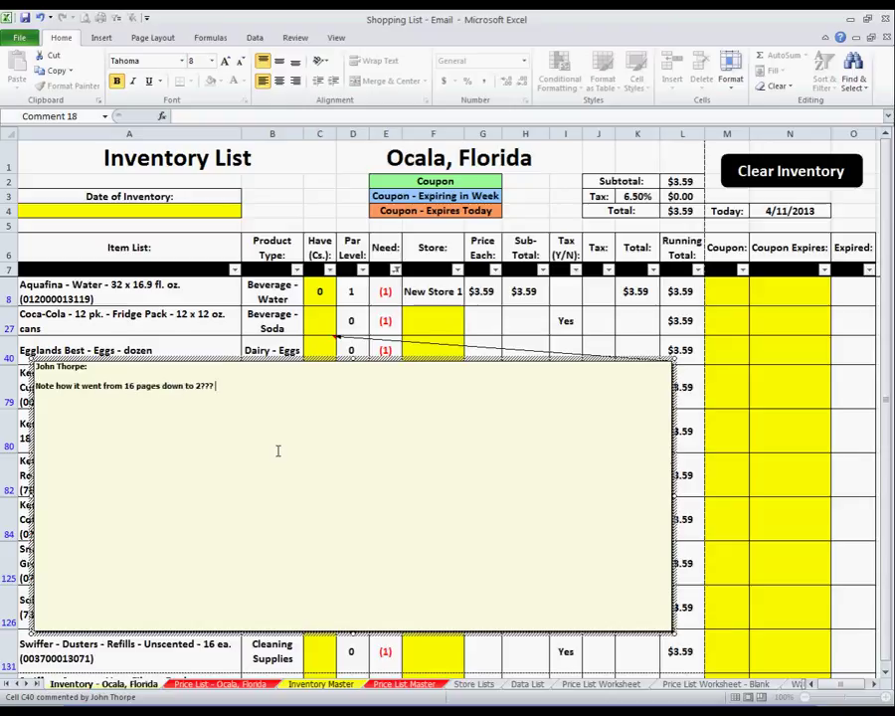
{"action": "key", "text": "Return"}
{"action": "key", "text": "Return"}
{"action": "type", "text": "Also, if you have a"}
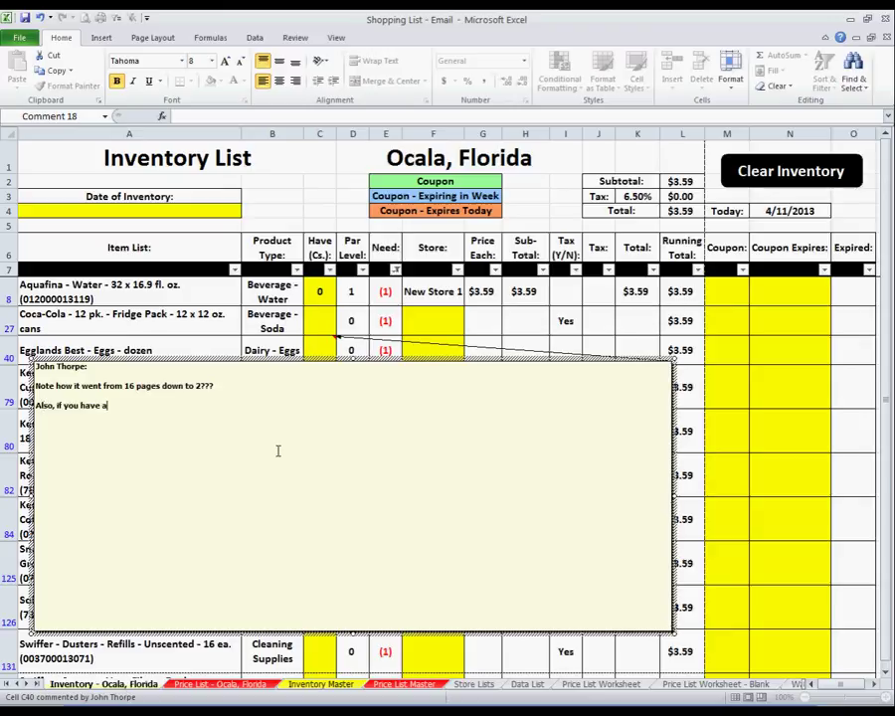
{"action": "type", "text": " smart phone or an"}
{"action": "type", "text": " Ipad, etc... you can"}
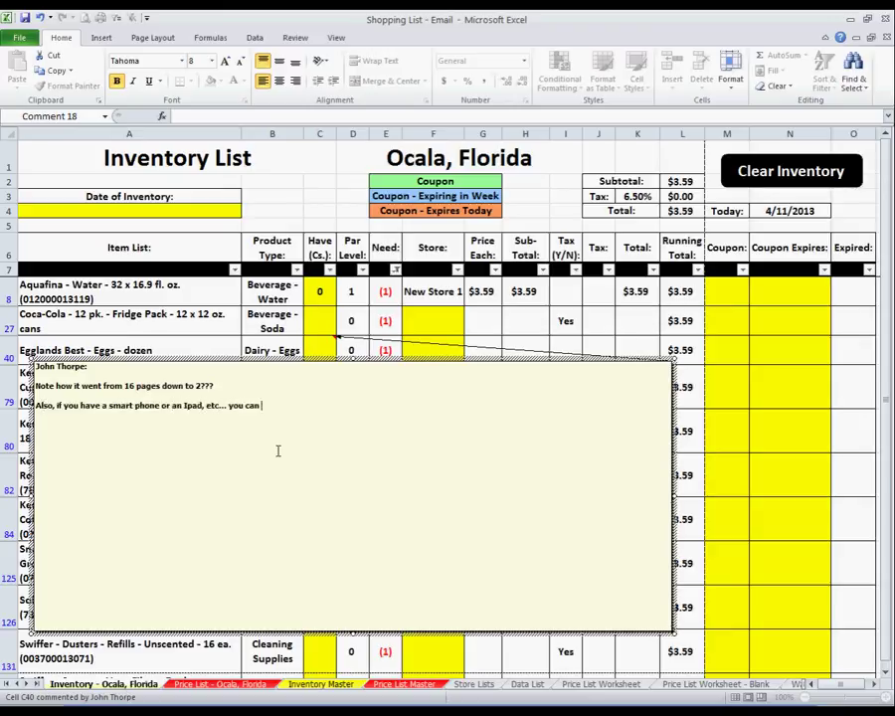
{"action": "type", "text": " send the list to your p"}
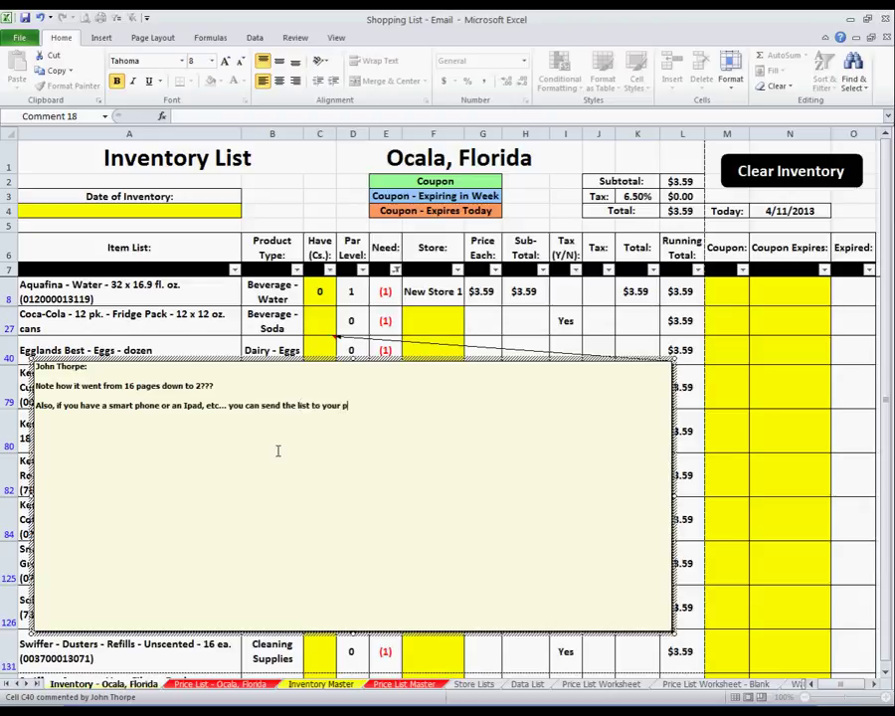
{"action": "type", "text": "ortable device and be able to take th"}
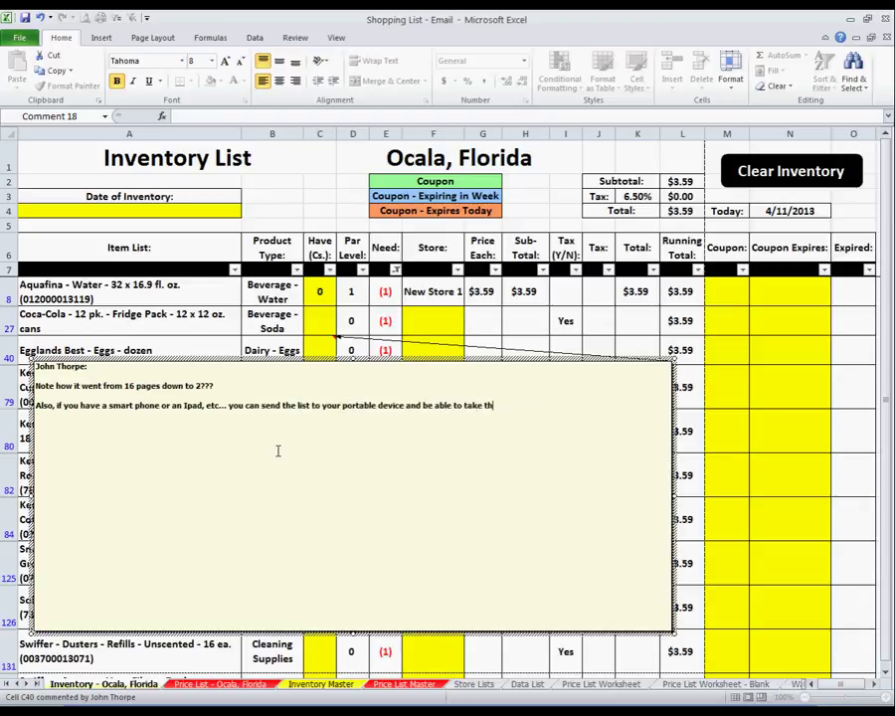
{"action": "type", "text": "e inventory with it"}
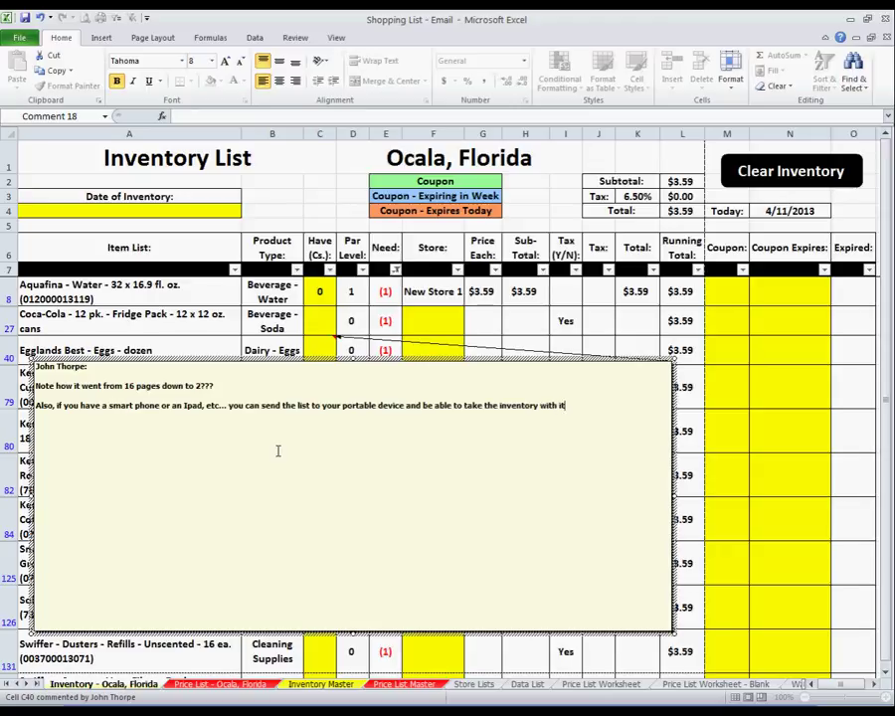
{"action": "type", "text": " and "}
{"action": "type", "text": "have the list "}
{"action": "type", "text": "electronically "}
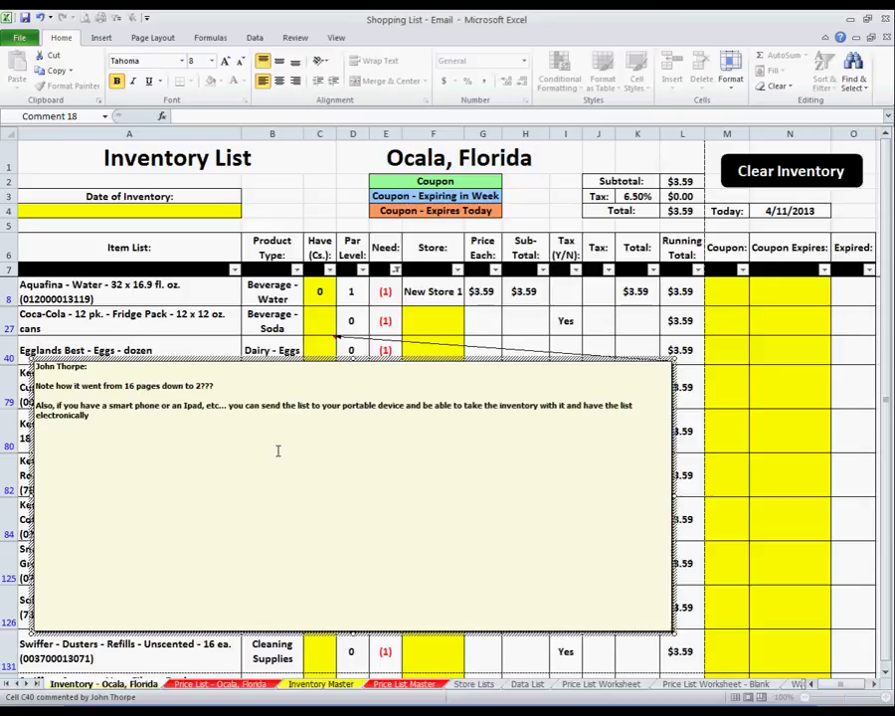
{"action": "type", "text": "and save "}
{"action": "type", "text": "paper all together ("}
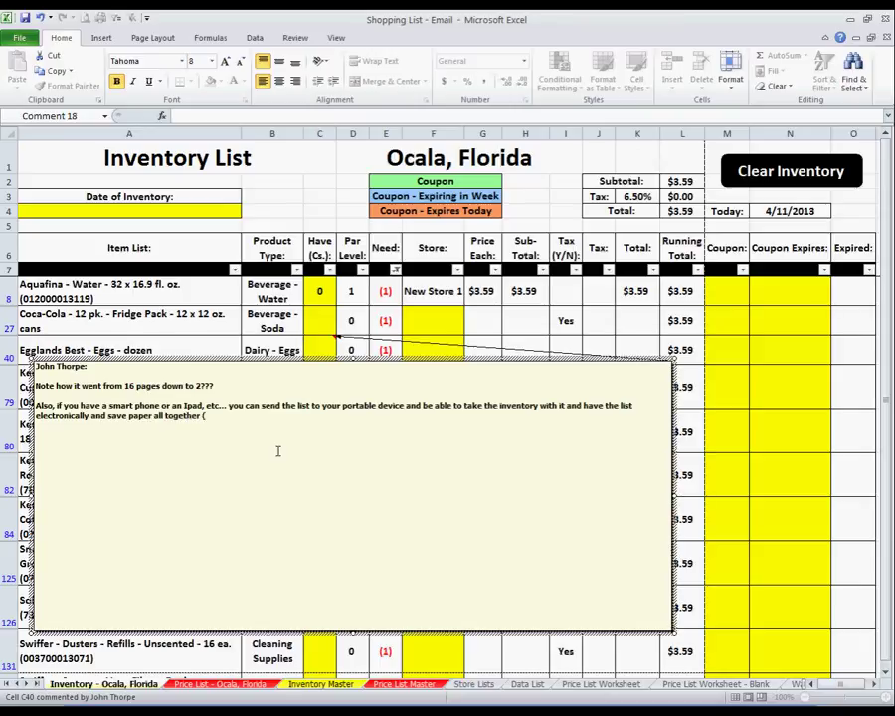
{"action": "type", "text": "requires"}
{"action": "type", "text": " a mobile"}
{"action": "type", "text": " version of Excel t"}
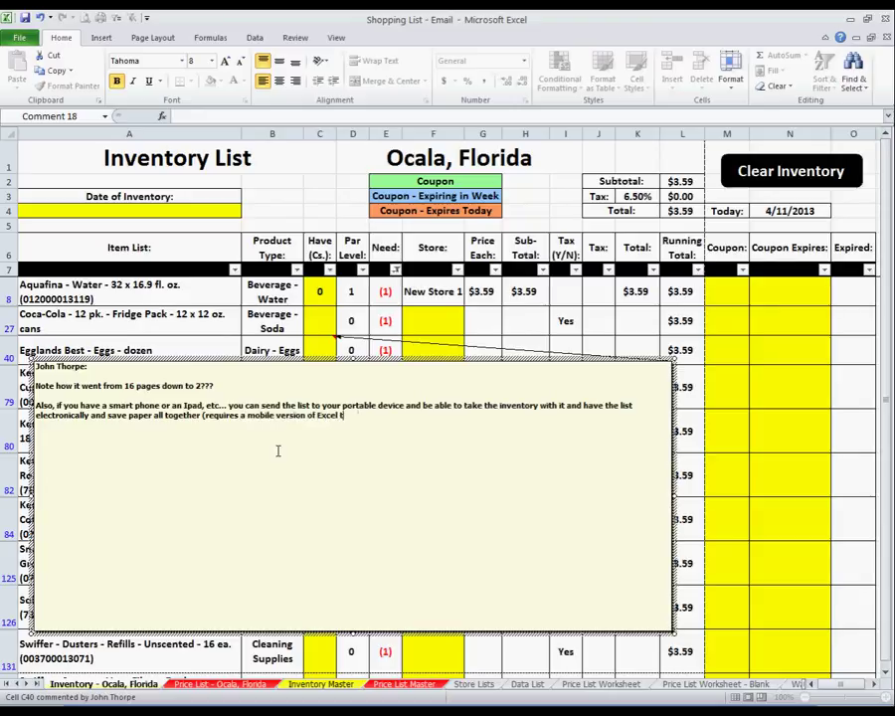
{"action": "type", "text": "hough..)  A"}
{"action": "type", "text": "lso those wh"}
{"action": "type", "text": "o hav"}
{"action": "type", "text": "e acc"}
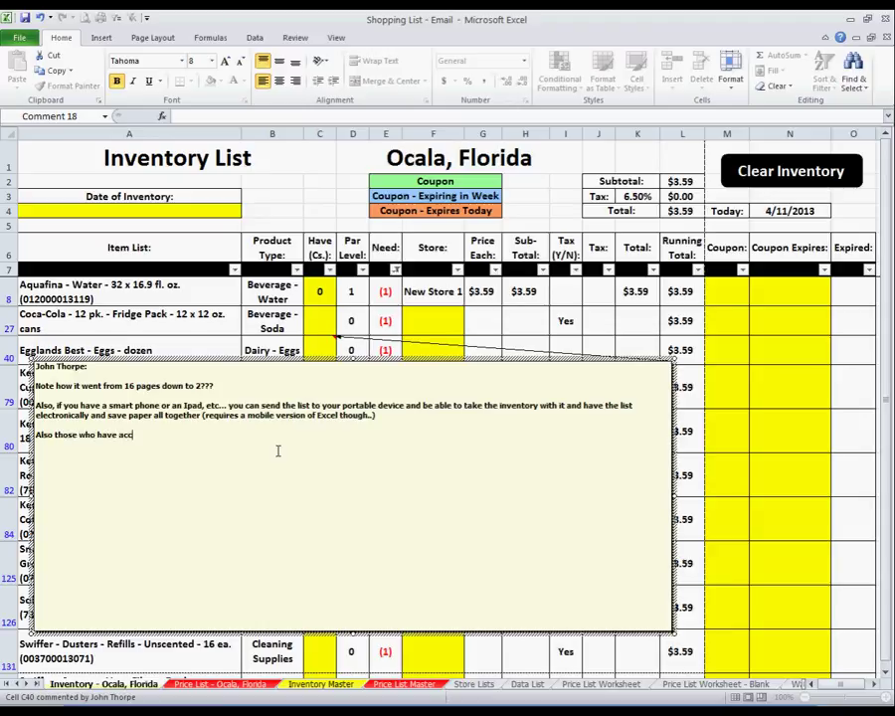
{"action": "type", "text": "ess to the cloud as a storage "}
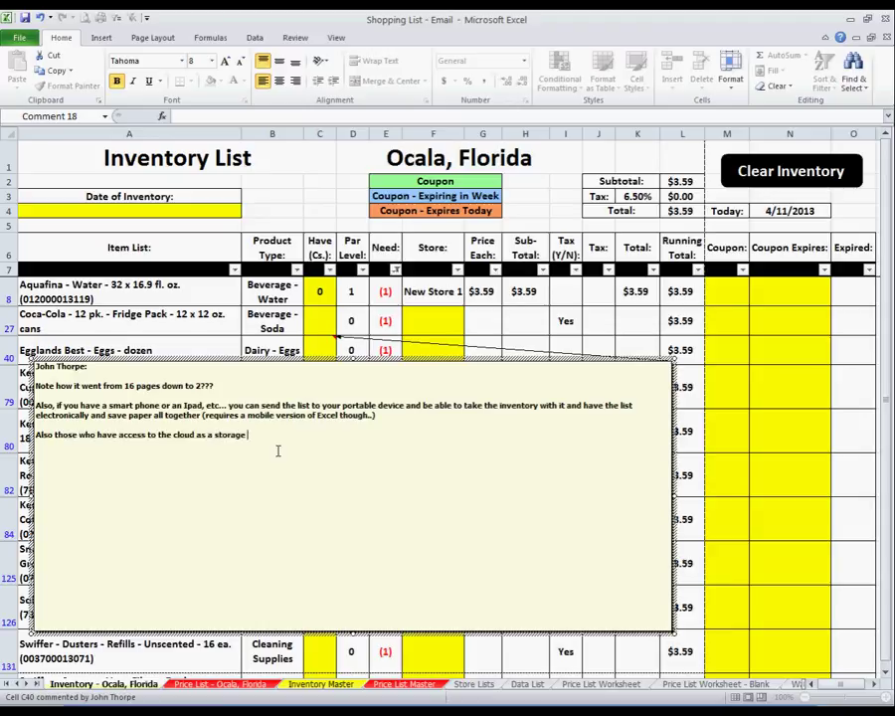
{"action": "type", "text": "place and c"}
{"action": "type", "text": "an access it from yo"}
{"action": "type", "text": "ur mobile "}
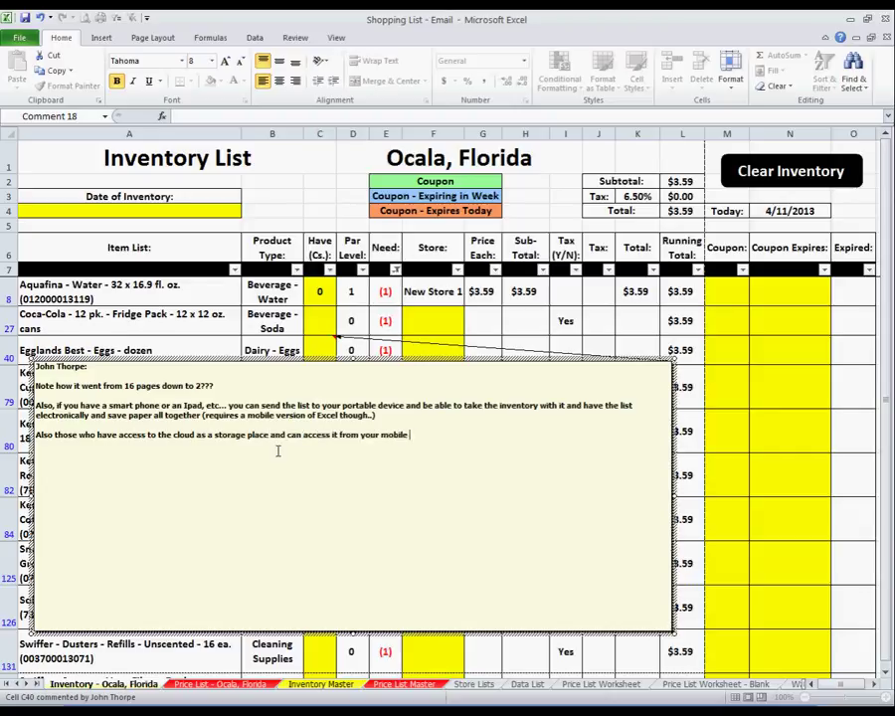
{"action": "type", "text": "devices, you won'"}
{"action": "type", "text": "t ever forget your shop"}
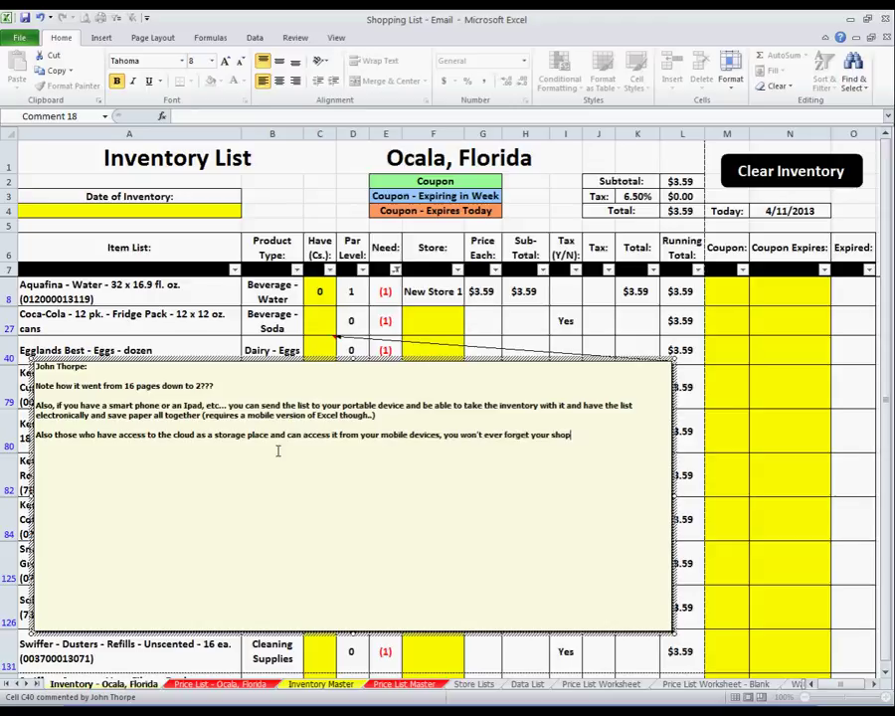
{"action": "type", "text": "ping list"}
{"action": "type", "text": " again....  "}
{"action": "type", "text": "Or a"}
{"action": "type", "text": "nother person who can access yo"}
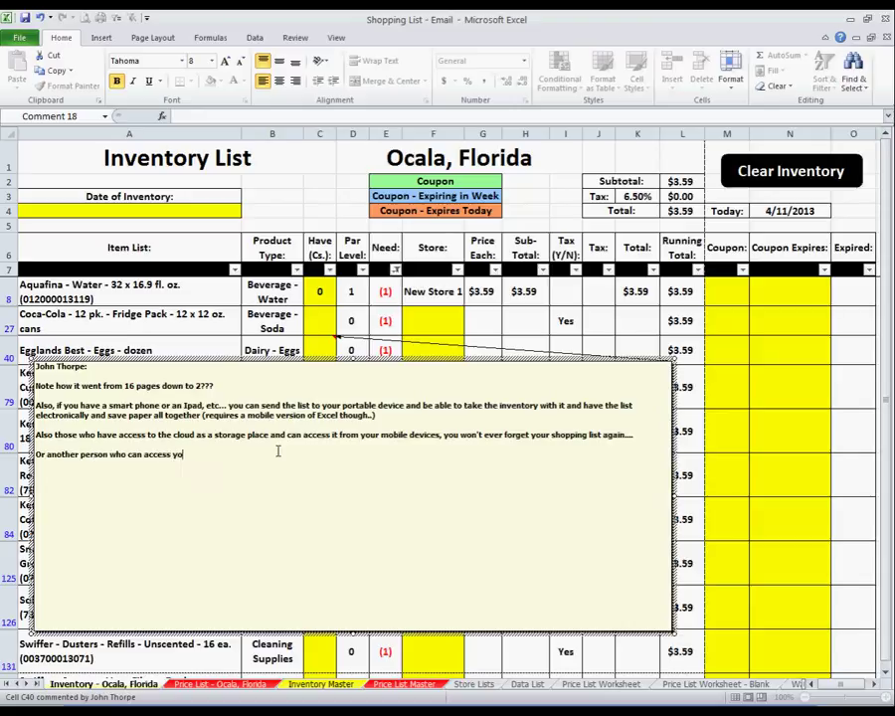
{"action": "type", "text": "ur cloud storage "}
{"action": "type", "text": "can retrieve the"}
{"action": "type", "text": " list and do the shop"}
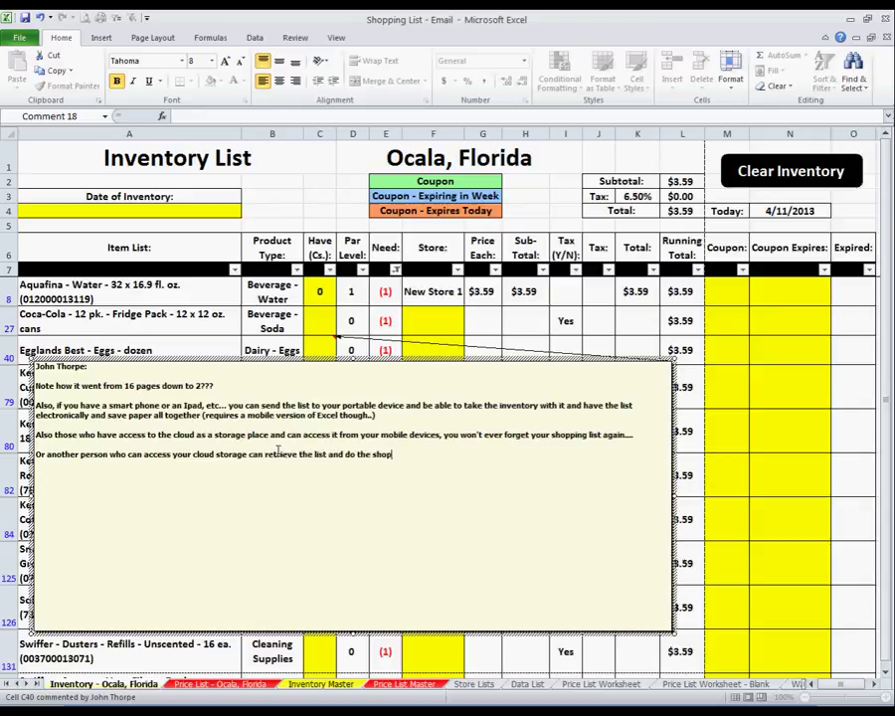
{"action": "type", "text": "ping, say a"}
{"action": "type", "text": " spouse, etc."}
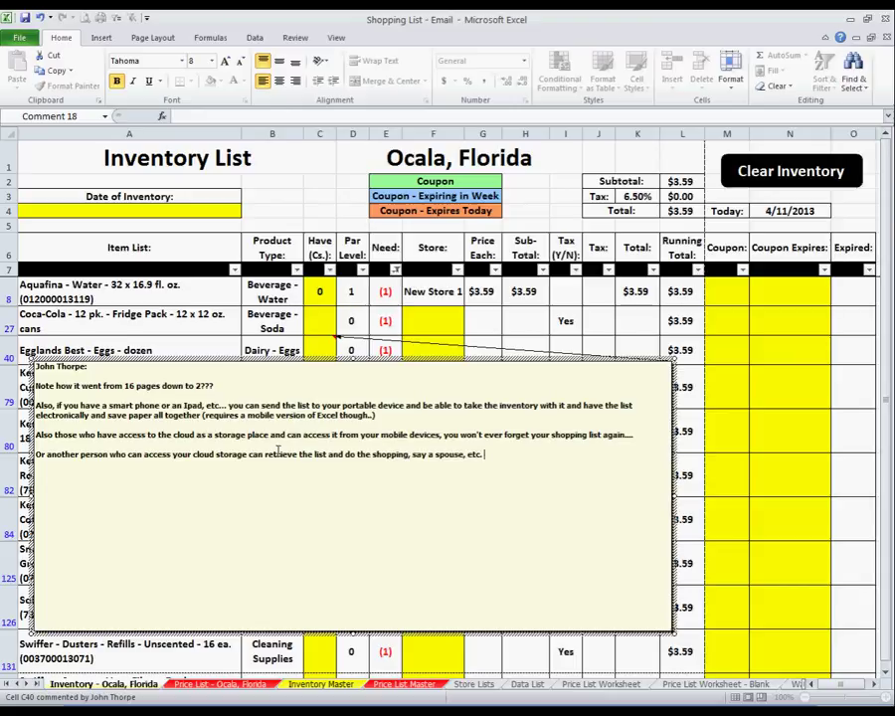
{"action": "type", "text": " on the way home???"}
{"action": "key", "text": "Return"}
{"action": "type", "text": "Plus it is less likel"}
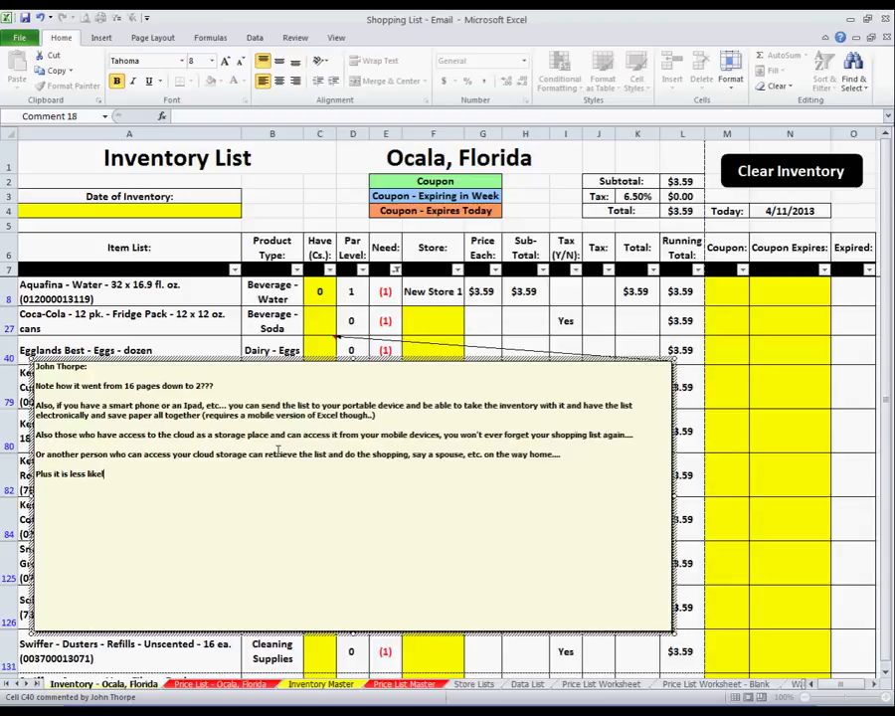
{"action": "type", "text": "y that you'll forg"}
{"action": "type", "text": "et an item"}
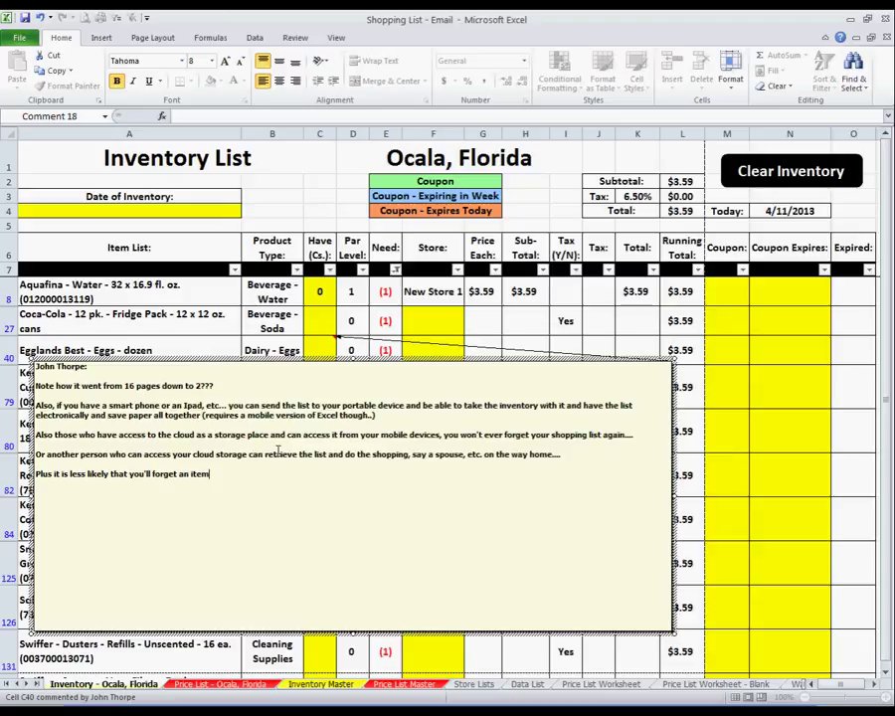
{"action": "type", "text": " either...."}
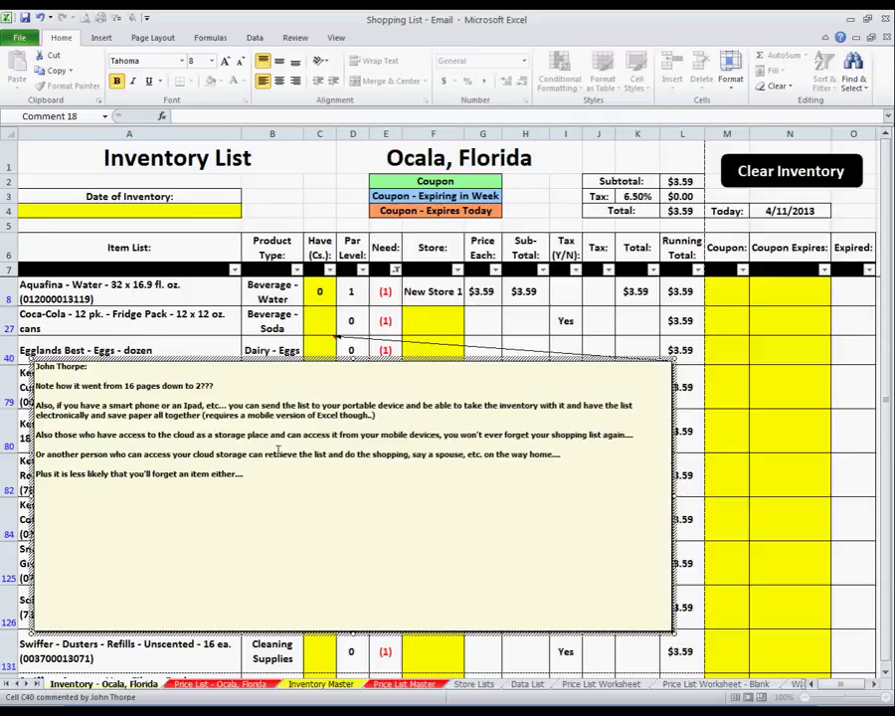
Finish the closing comment, run Clear Inventory to reset totals to $0.00, then show the Data List sheet.
{"action": "type", "text": "ope"}
{"action": "type", "text": " you enjoyed and th"}
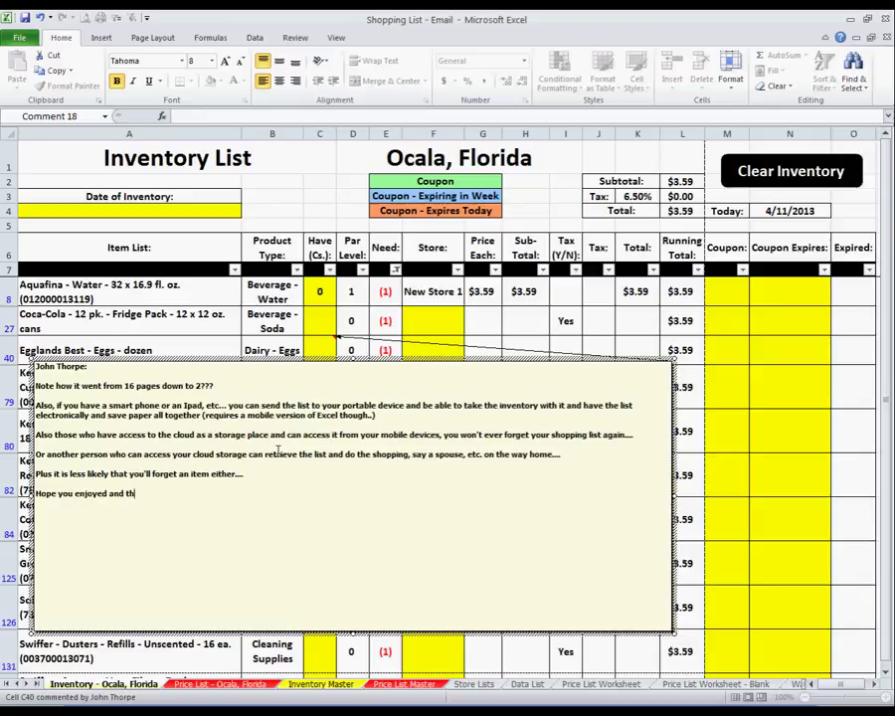
{"action": "type", "text": "is helps....."}
{"action": "left_click", "coordinate": [327, 346]}
{"action": "right_click", "coordinate": [327, 345]}
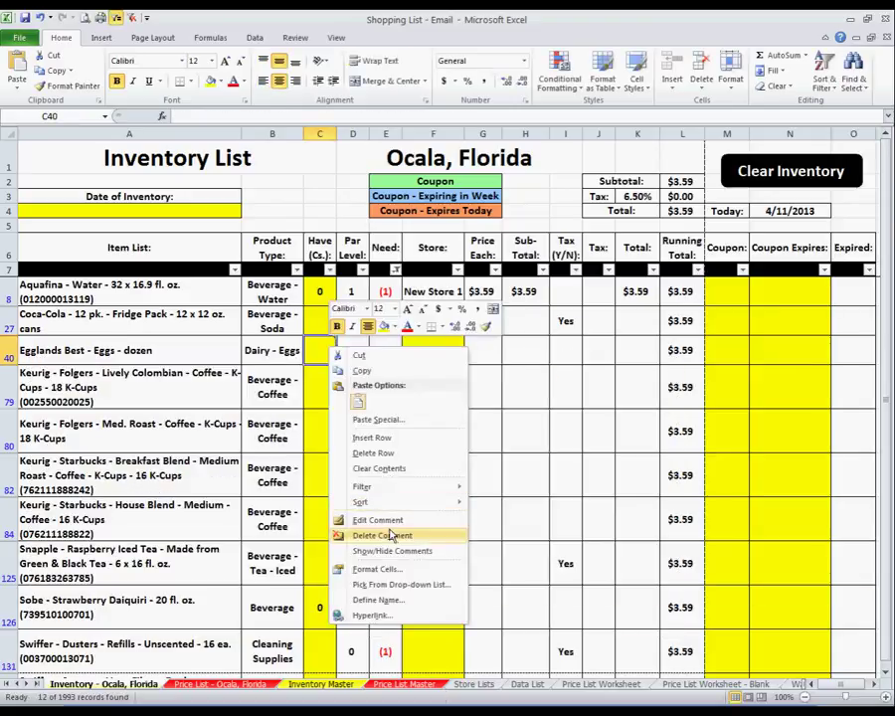
{"action": "left_click", "coordinate": [376, 534]}
{"action": "left_click", "coordinate": [738, 179]}
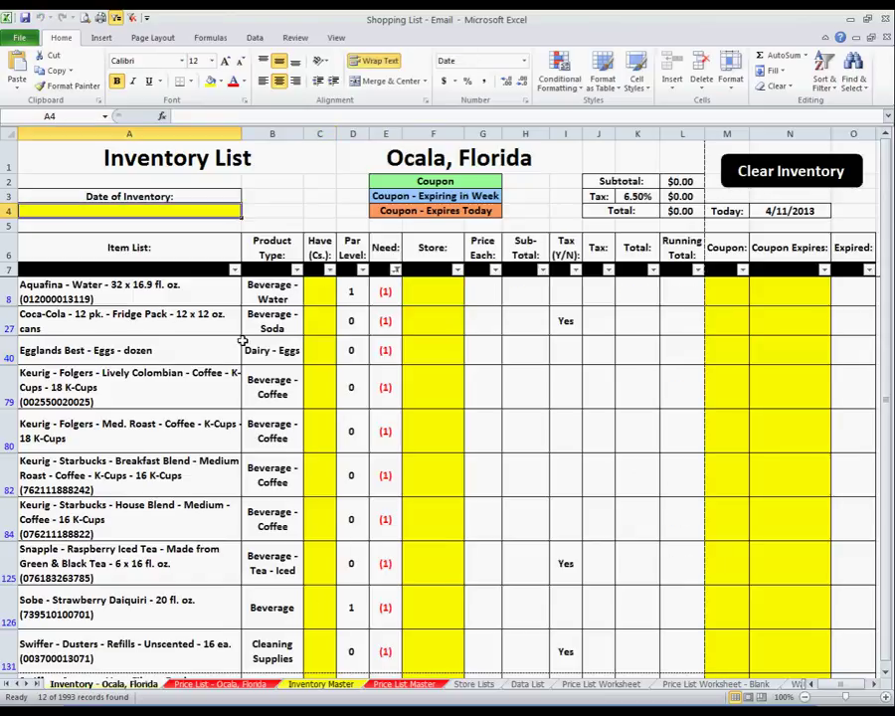
{"action": "left_click", "coordinate": [525, 684]}
Add an enlarged bold comment on G9 saying new units of measure or product types replace (ADD) entries.
{"action": "right_click", "coordinate": [410, 279]}
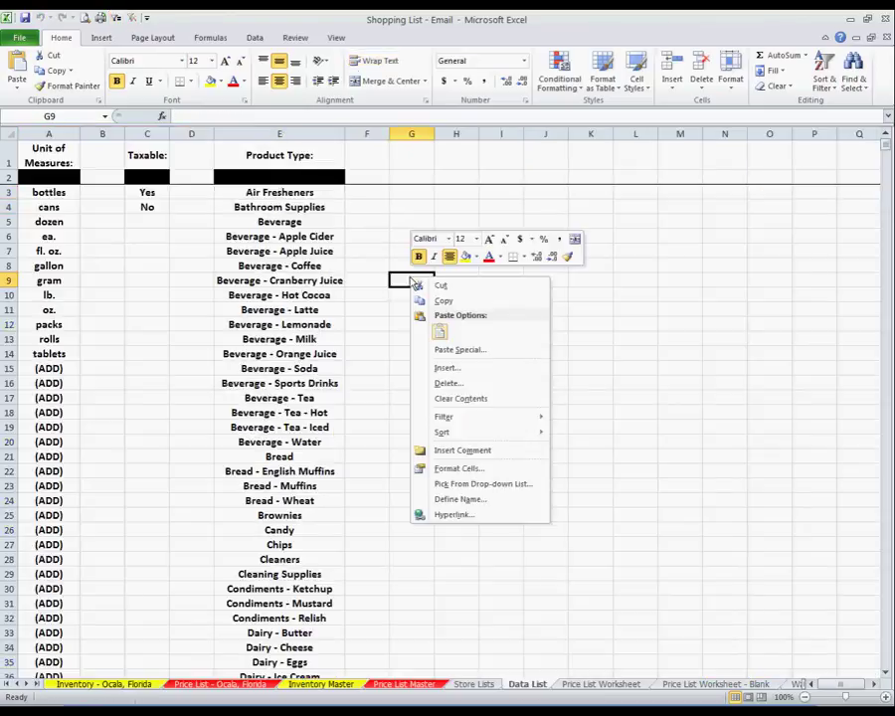
{"action": "left_click", "coordinate": [459, 448]}
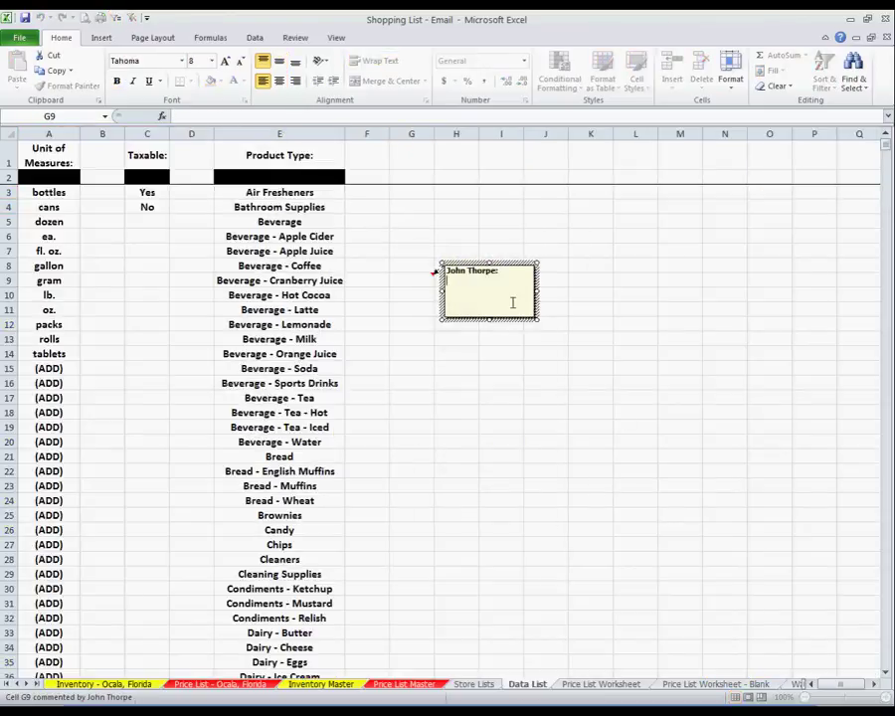
{"action": "left_click_drag", "start_coordinate": [537, 319], "coordinate": [789, 518]}
{"action": "key", "text": "ctrl+b"}
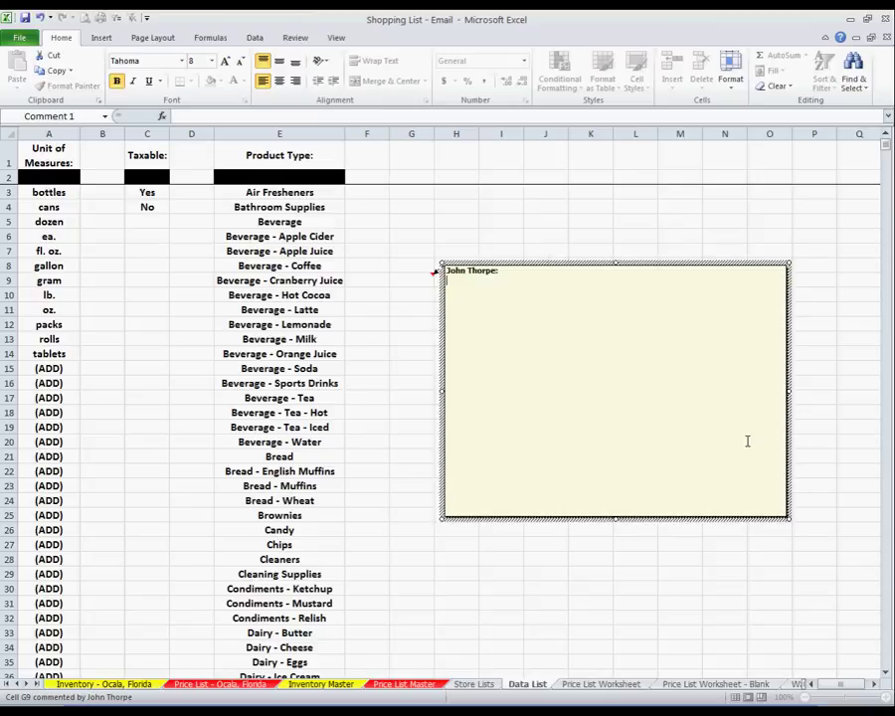
{"action": "type", "text": "Oooppss... for"}
{"action": "type", "text": "got a few things... on the "}
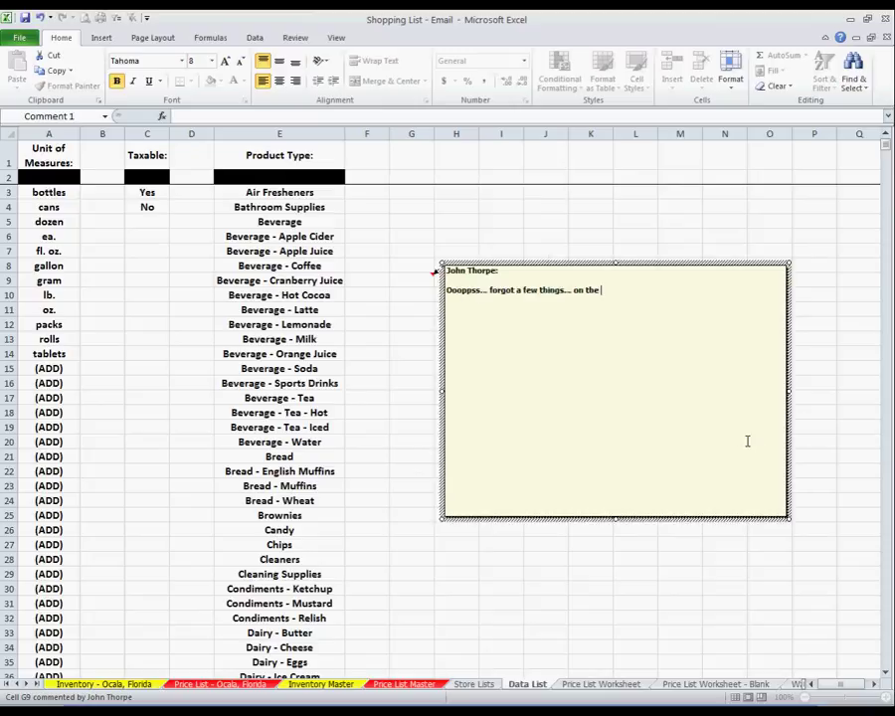
{"action": "type", "text": "Data Li"}
{"action": "key", "text": "BackSpace"}
{"action": "key", "text": "BackSpace"}
{"action": "type", "text": "List "}
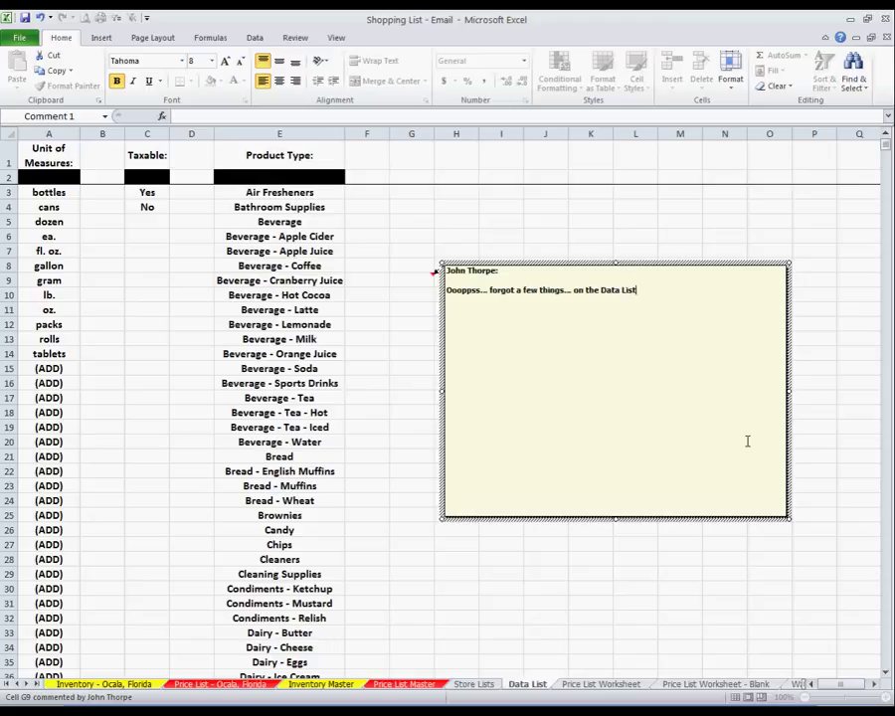
{"action": "type", "text": "tab... here is"}
{"action": "type", "text": " where you input a ne"}
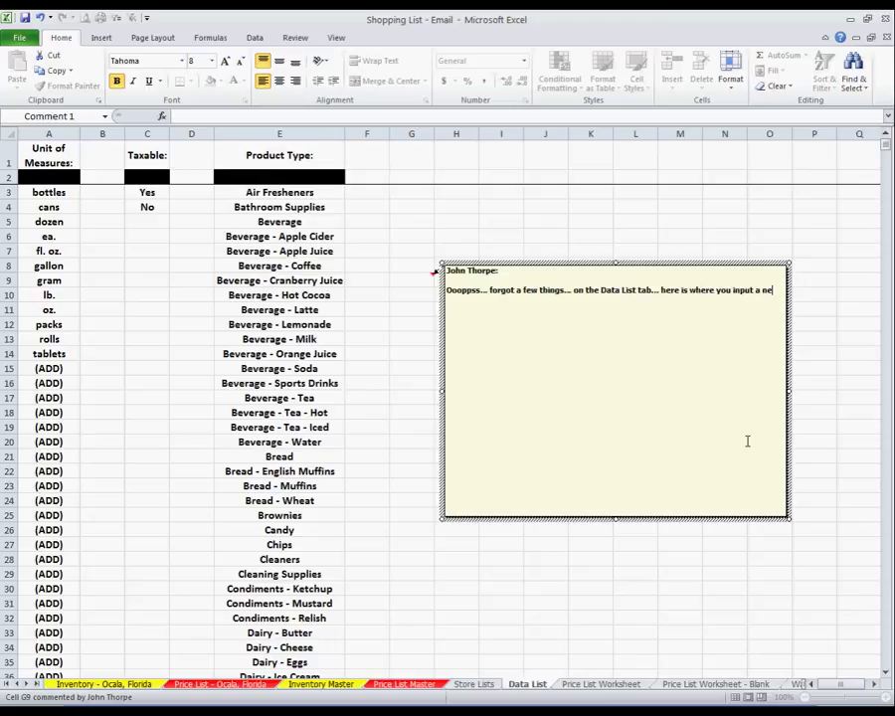
{"action": "type", "text": "w unit of mea"}
{"action": "type", "text": "sure or product typ"}
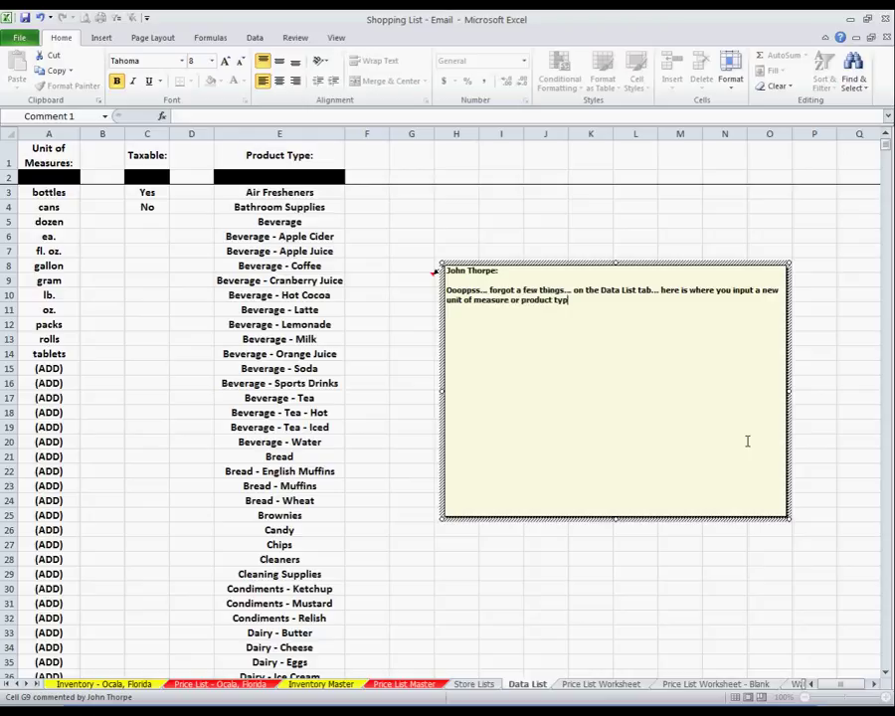
{"action": "type", "text": "e   "}
{"action": "type", "text": "Re"}
{"action": "type", "text": "place the (ADD) with the"}
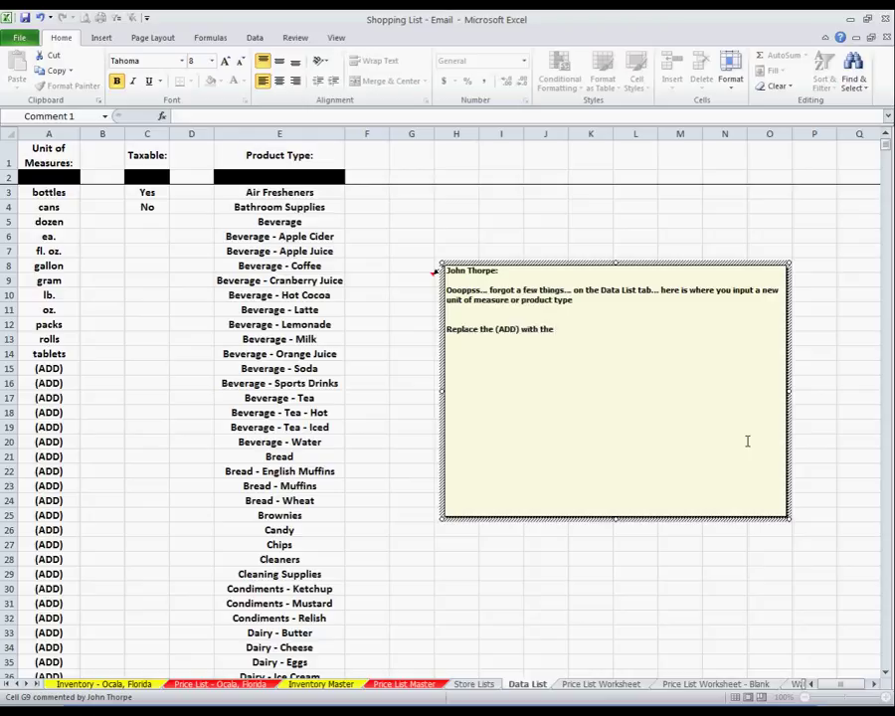
{"action": "type", "text": " new "}
{"action": "type", "text": "item....   L"}
{"action": "type", "text": "ike this...."}
Close the G9 comment and enter New1 in A15 as a new unit of measure.
{"action": "right_click", "coordinate": [415, 278]}
{"action": "left_click", "coordinate": [117, 569]}
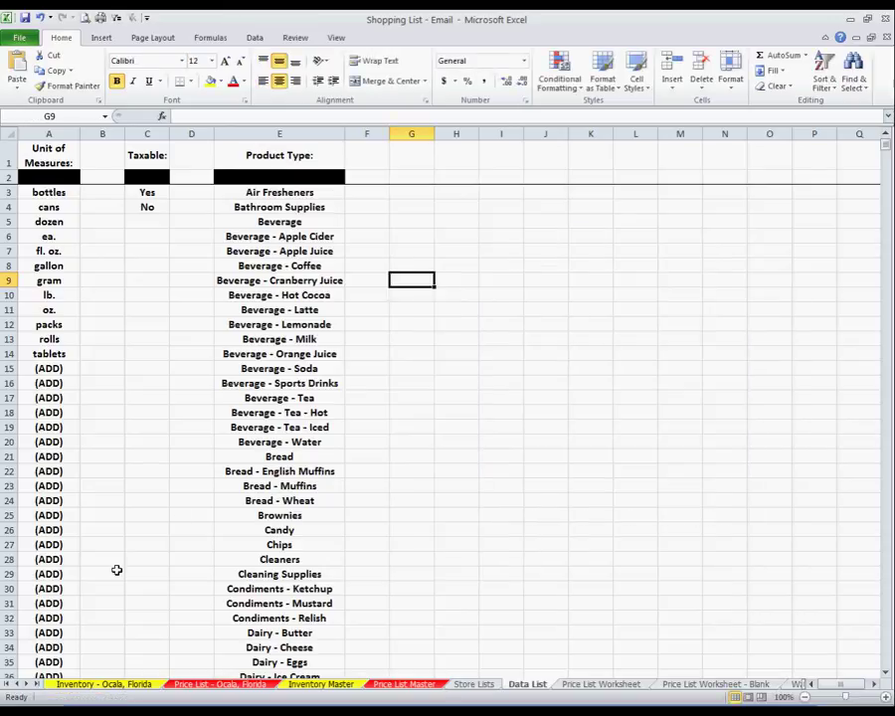
{"action": "left_click", "coordinate": [49, 368]}
{"action": "type", "text": "N"}
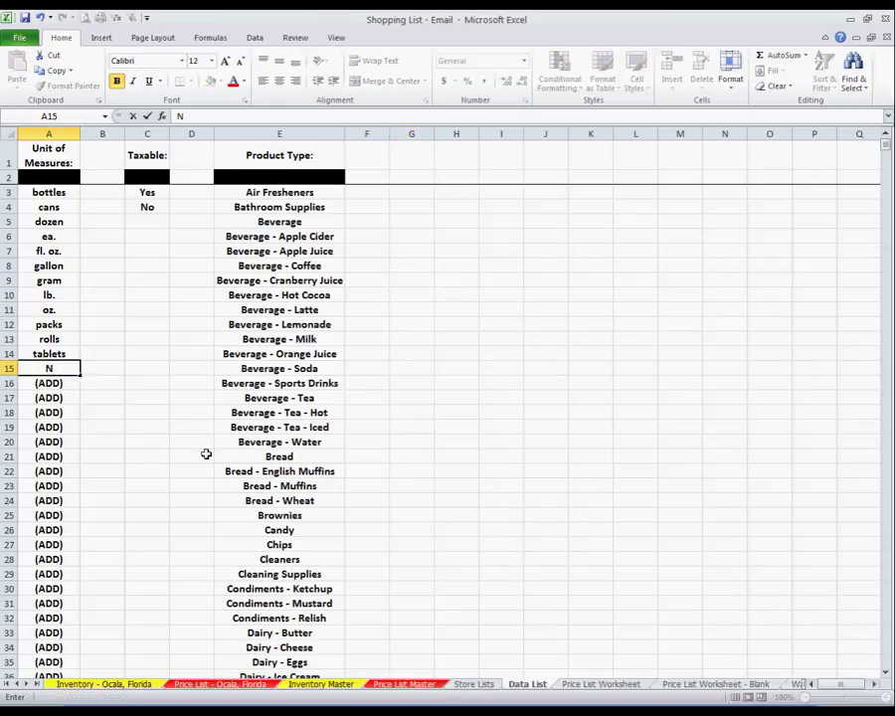
{"action": "type", "text": "ew1"}
{"action": "key", "text": "Return"}
Enter Product 1 in E74 as a new product type.
{"action": "scroll", "coordinate": [318, 513], "scroll_direction": "down", "scroll_amount": 8}
{"action": "scroll", "coordinate": [318, 513], "scroll_direction": "down", "scroll_amount": 4}
{"action": "scroll", "coordinate": [314, 513], "scroll_direction": "down", "scroll_amount": 4}
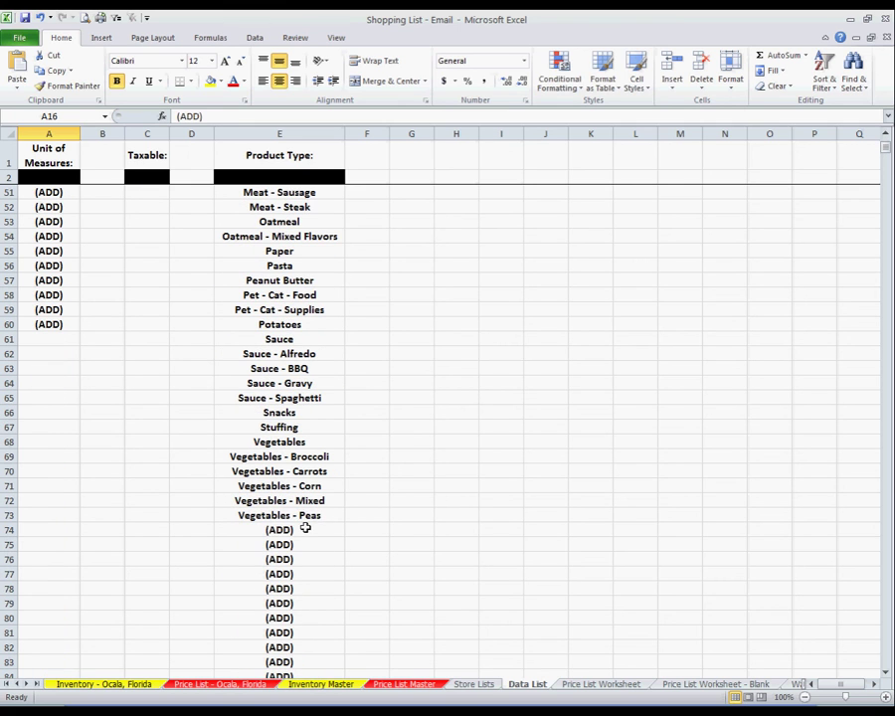
{"action": "left_click", "coordinate": [305, 528]}
{"action": "type", "text": "Product 1"}
{"action": "key", "text": "Return"}
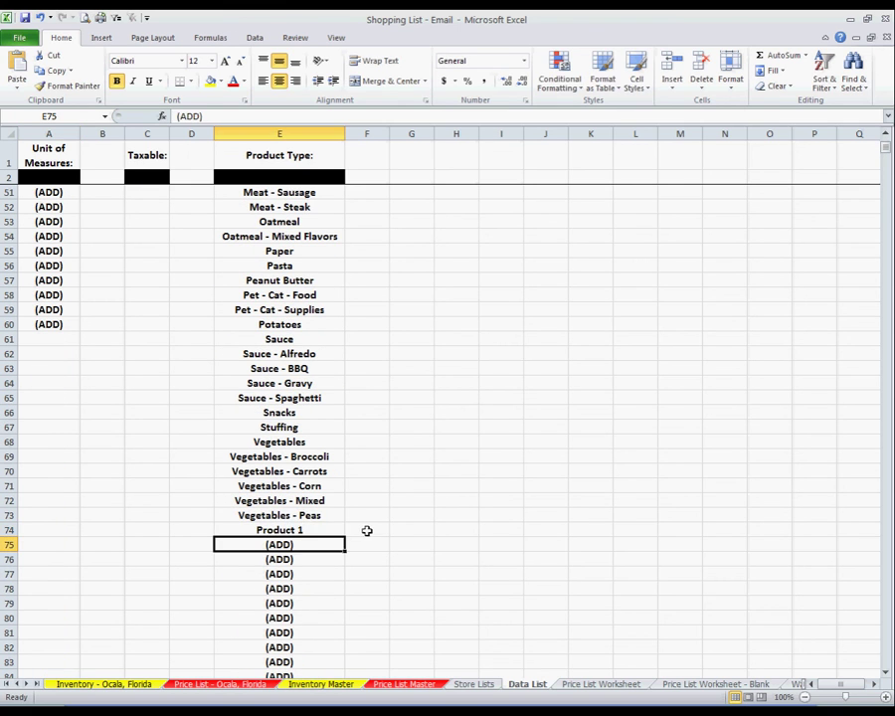
On the Price List - Ocala, Florida sheet, set B159's product type to Product 1.
{"action": "left_click", "coordinate": [220, 684]}
{"action": "scroll", "coordinate": [279, 545], "scroll_direction": "down", "scroll_amount": 12}
{"action": "scroll", "coordinate": [275, 540], "scroll_direction": "down", "scroll_amount": 18}
{"action": "scroll", "coordinate": [283, 549], "scroll_direction": "down", "scroll_amount": 15}
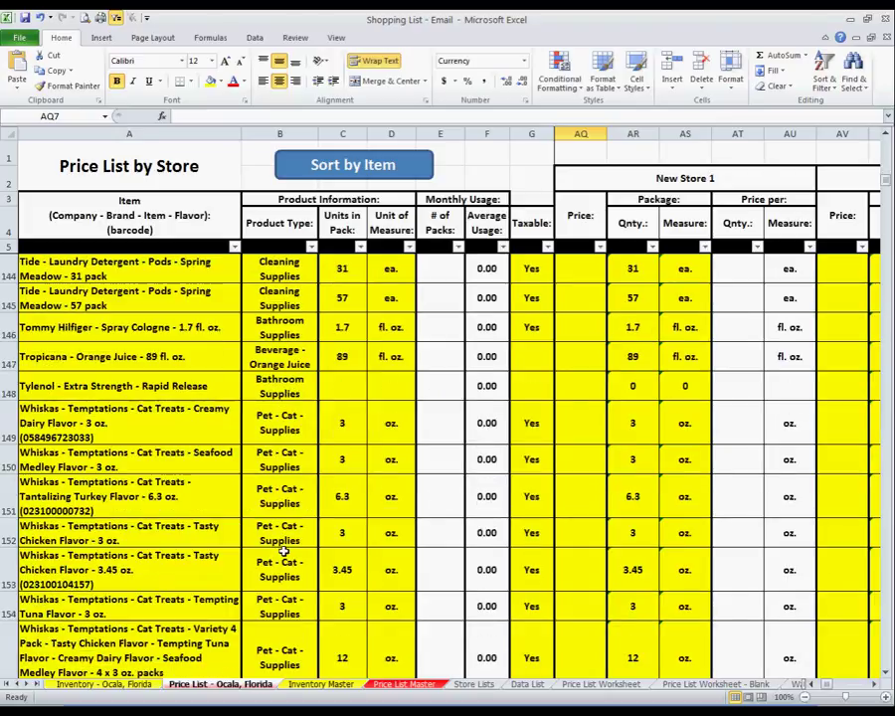
{"action": "scroll", "coordinate": [283, 550], "scroll_direction": "down", "scroll_amount": 4}
{"action": "left_click", "coordinate": [263, 403]}
{"action": "left_click", "coordinate": [283, 227]}
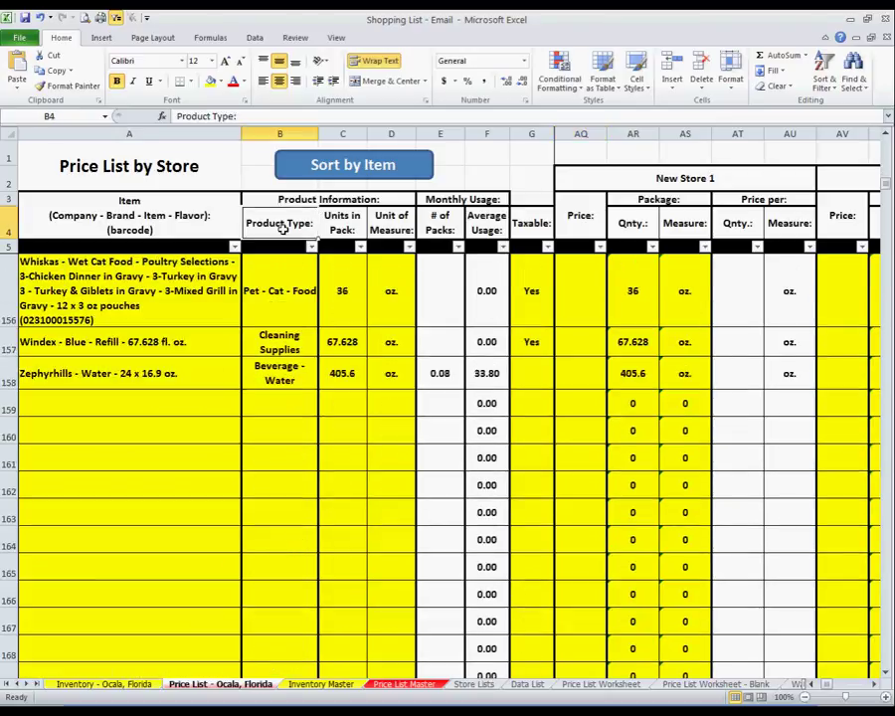
{"action": "left_click", "coordinate": [280, 403]}
{"action": "left_click", "coordinate": [323, 408]}
{"action": "scroll", "coordinate": [324, 457], "scroll_direction": "down", "scroll_amount": 2}
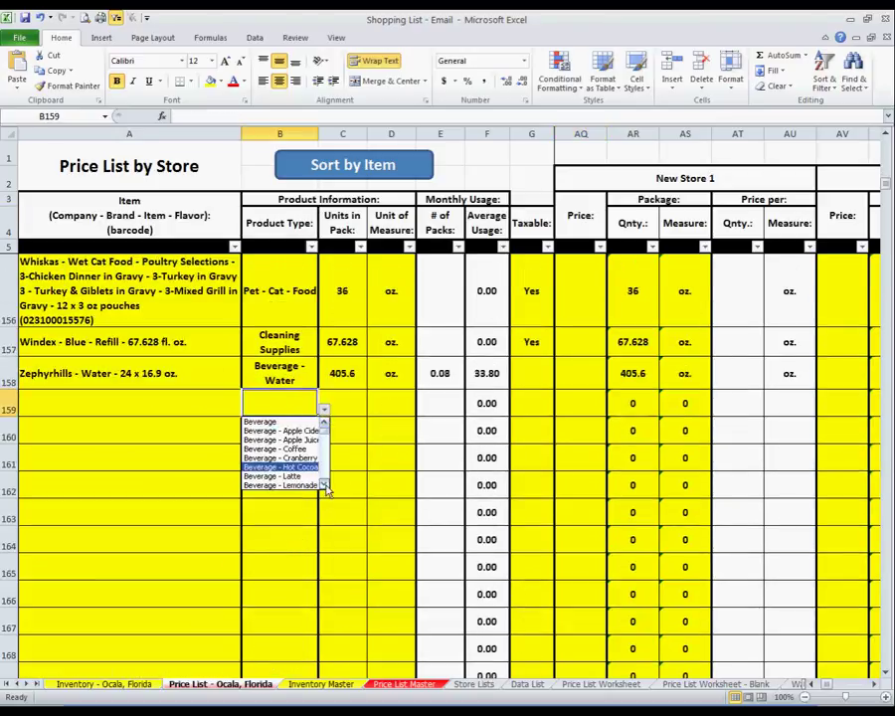
{"action": "scroll", "coordinate": [325, 486], "scroll_direction": "down", "scroll_amount": 3}
{"action": "scroll", "coordinate": [325, 486], "scroll_direction": "down", "scroll_amount": 2}
{"action": "scroll", "coordinate": [325, 486], "scroll_direction": "down", "scroll_amount": 5}
{"action": "scroll", "coordinate": [325, 486], "scroll_direction": "down", "scroll_amount": 4}
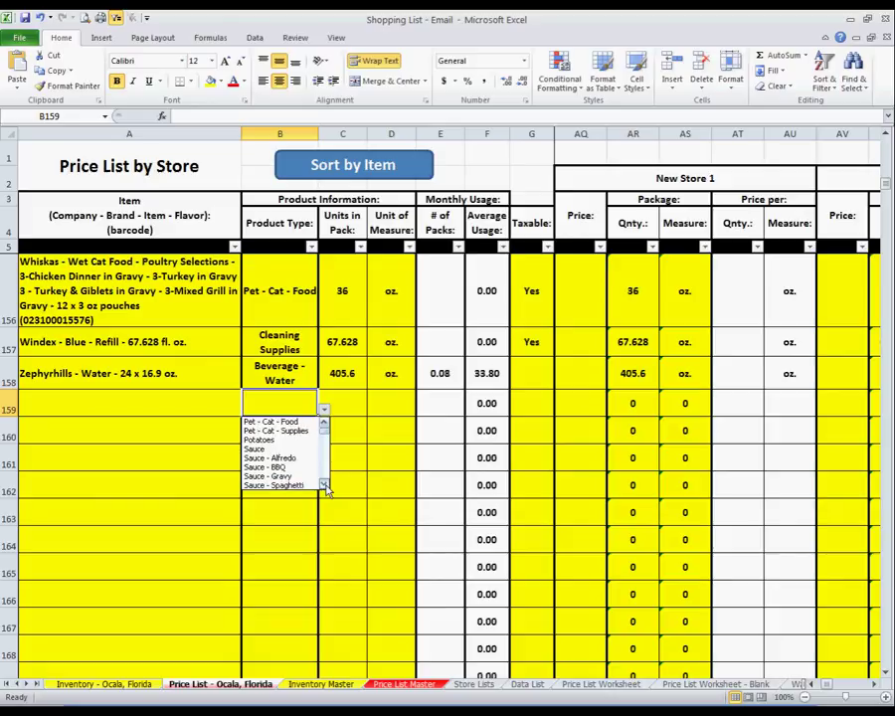
{"action": "scroll", "coordinate": [325, 486], "scroll_direction": "down", "scroll_amount": 3}
{"action": "scroll", "coordinate": [327, 488], "scroll_direction": "down", "scroll_amount": 3}
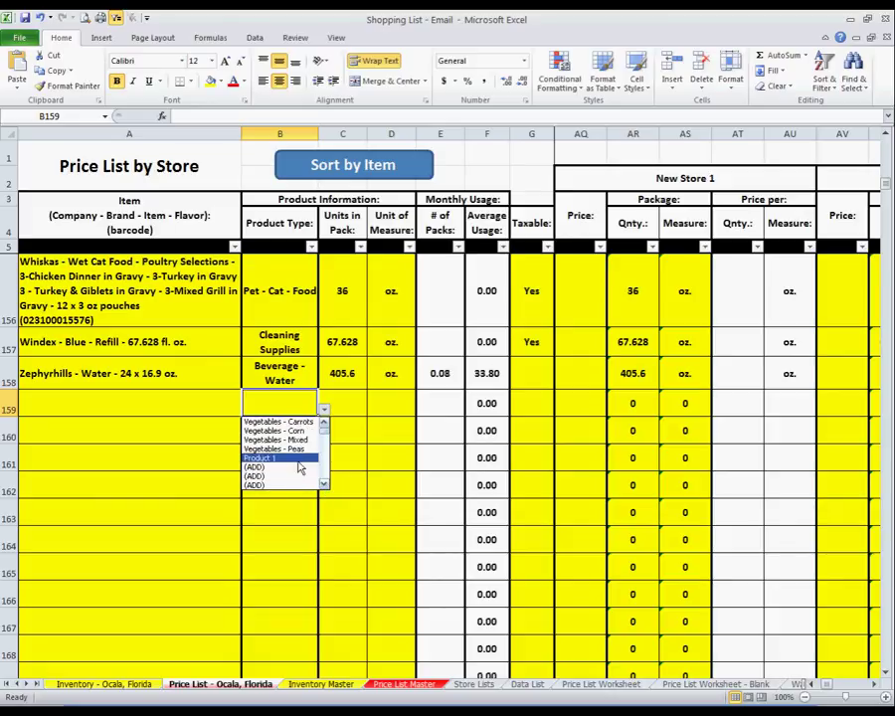
{"action": "left_click", "coordinate": [297, 459]}
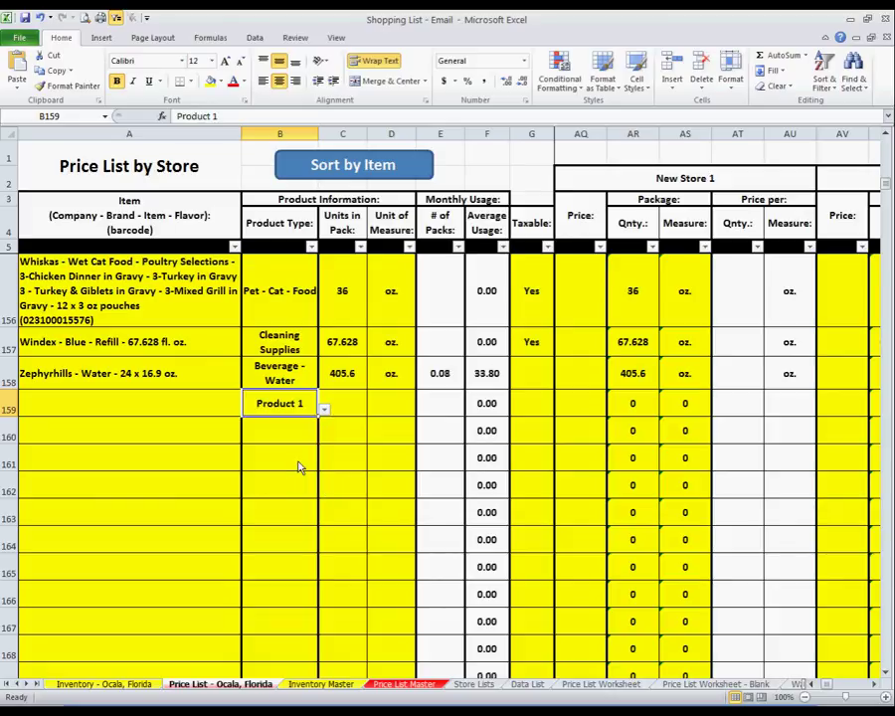
Choose New1 as the unit of measure for D159.
{"action": "left_click", "coordinate": [382, 403]}
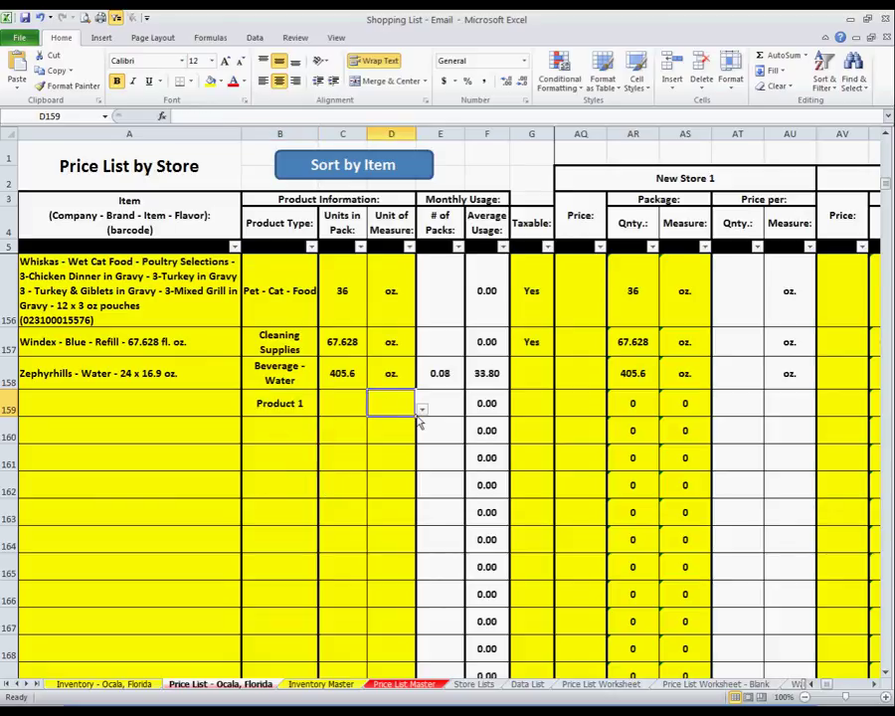
{"action": "left_click", "coordinate": [422, 408]}
{"action": "left_click", "coordinate": [421, 484]}
{"action": "left_click", "coordinate": [422, 484]}
{"action": "left_click", "coordinate": [421, 484]}
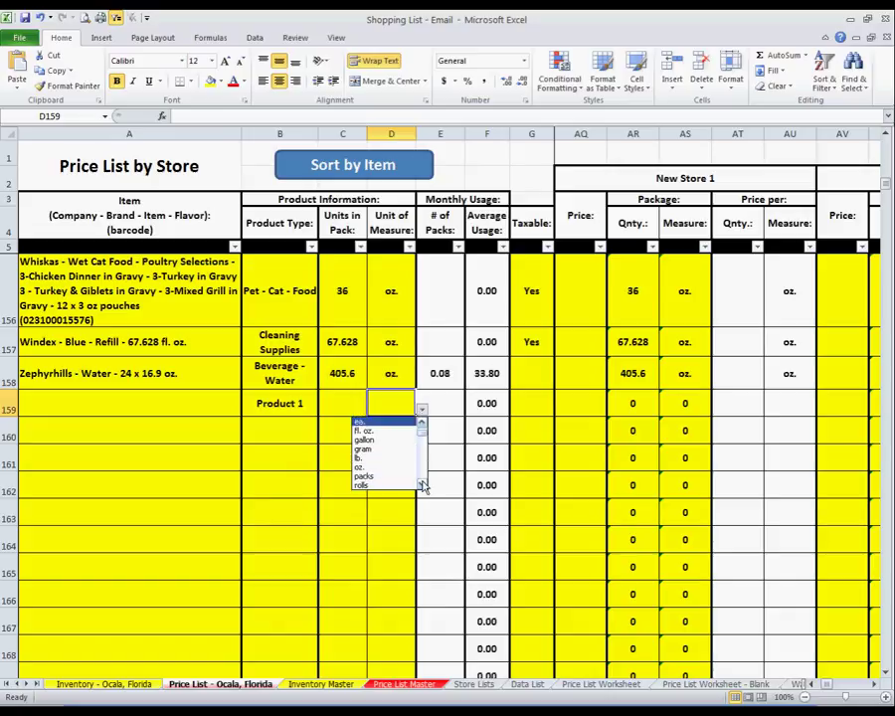
{"action": "left_click", "coordinate": [386, 484]}
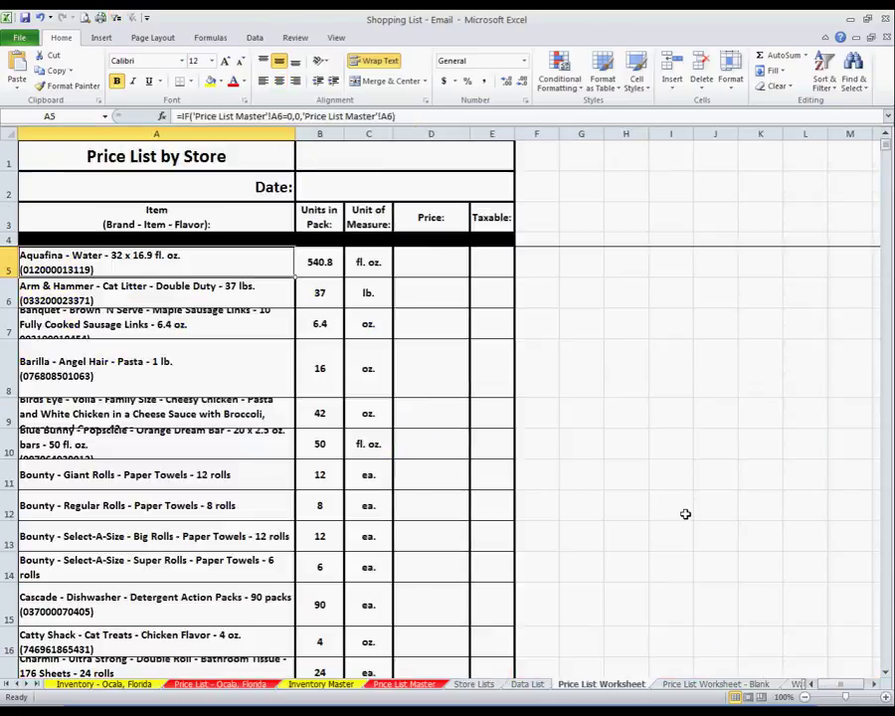
Draft a comment on H6 about a printable list for logging prices, then delete it.
{"action": "right_click", "coordinate": [621, 286]}
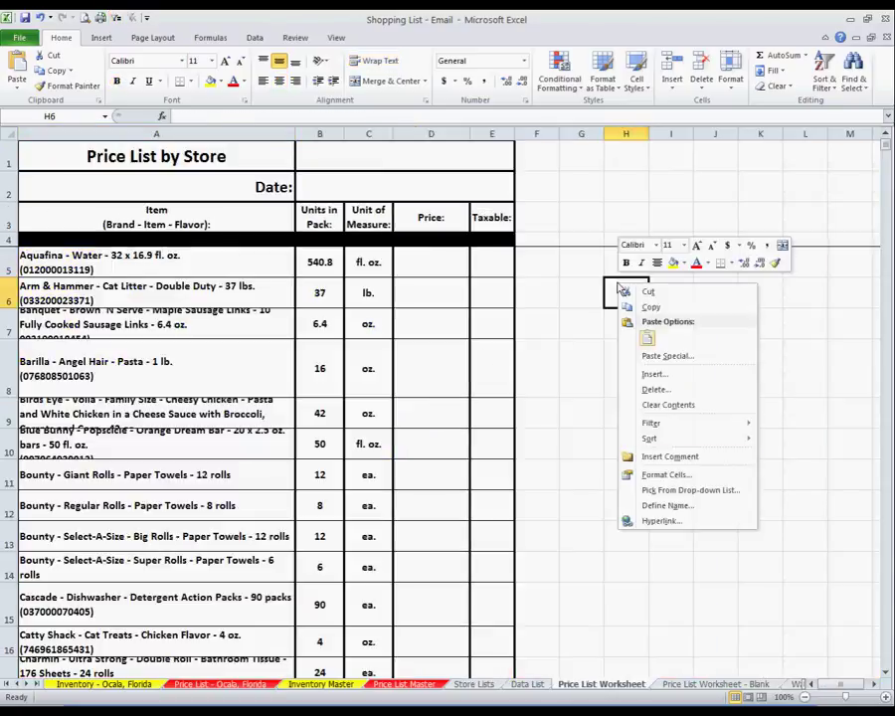
{"action": "left_click", "coordinate": [670, 456]}
{"action": "left_click_drag", "start_coordinate": [684, 271], "coordinate": [556, 350]}
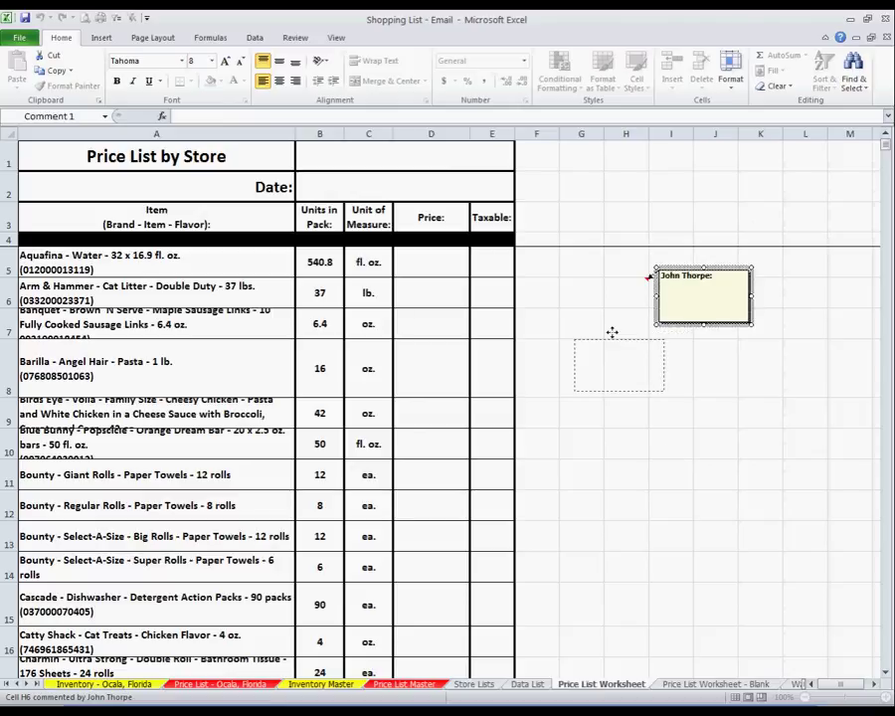
{"action": "left_click_drag", "start_coordinate": [626, 399], "coordinate": [862, 636]}
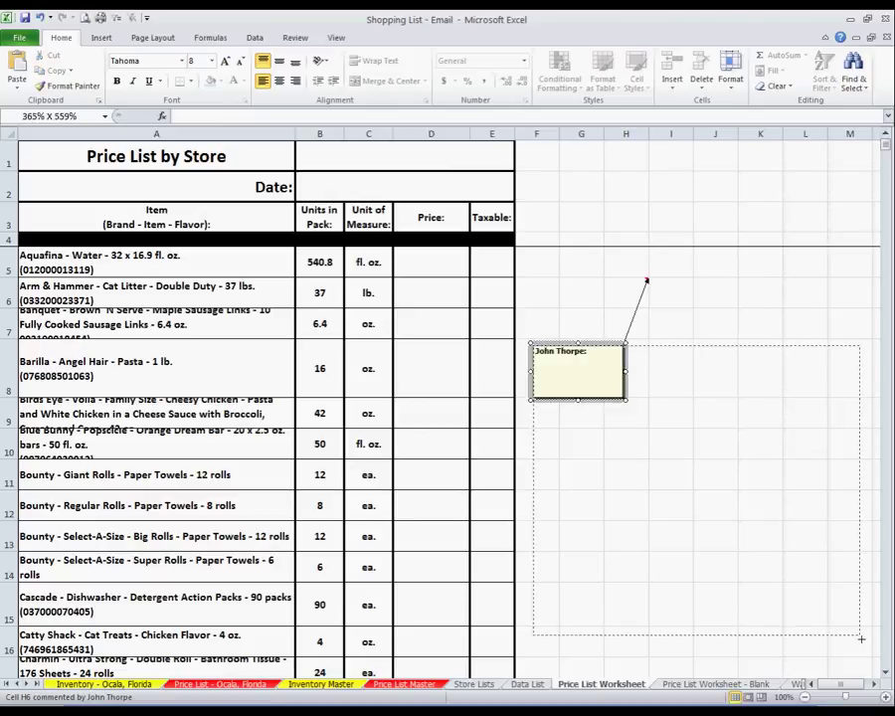
{"action": "key", "text": "Return"}
{"action": "type", "text": "This is a print"}
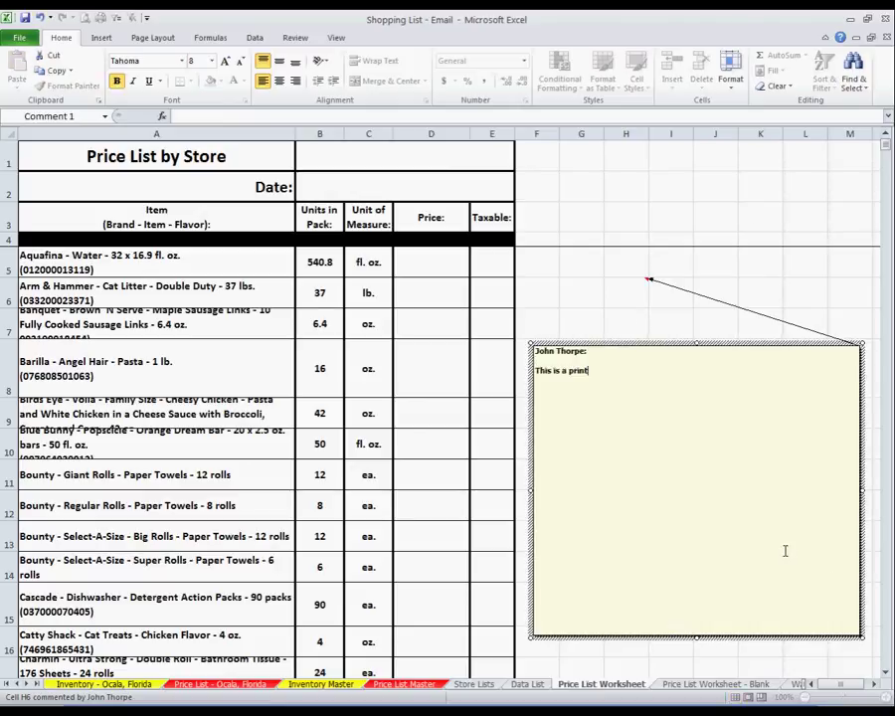
{"action": "type", "text": "able list of i"}
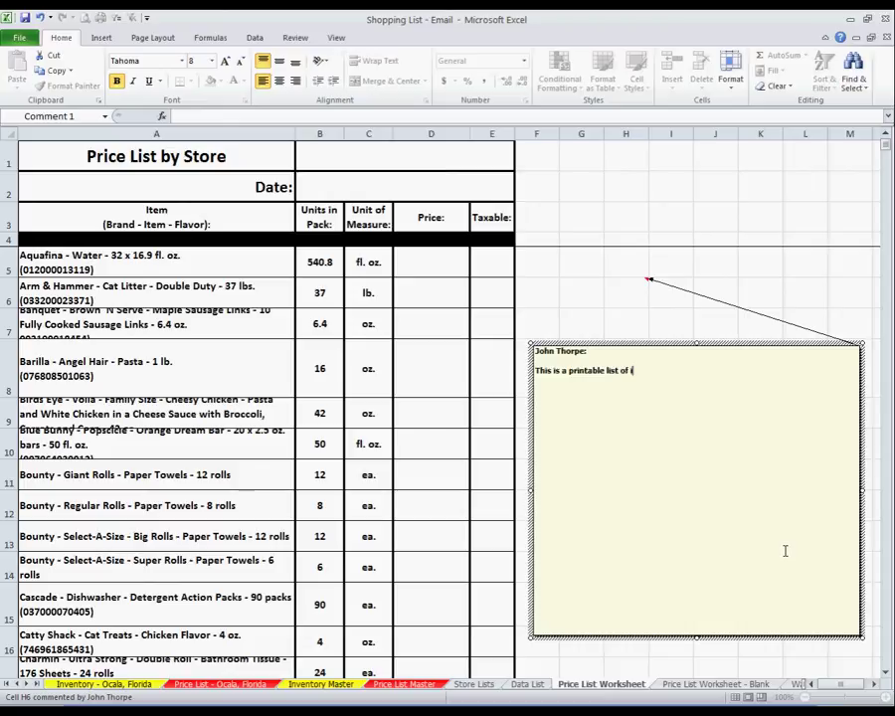
{"action": "type", "text": "tems you can print to a"}
{"action": "type", "text": "take with you to ge"}
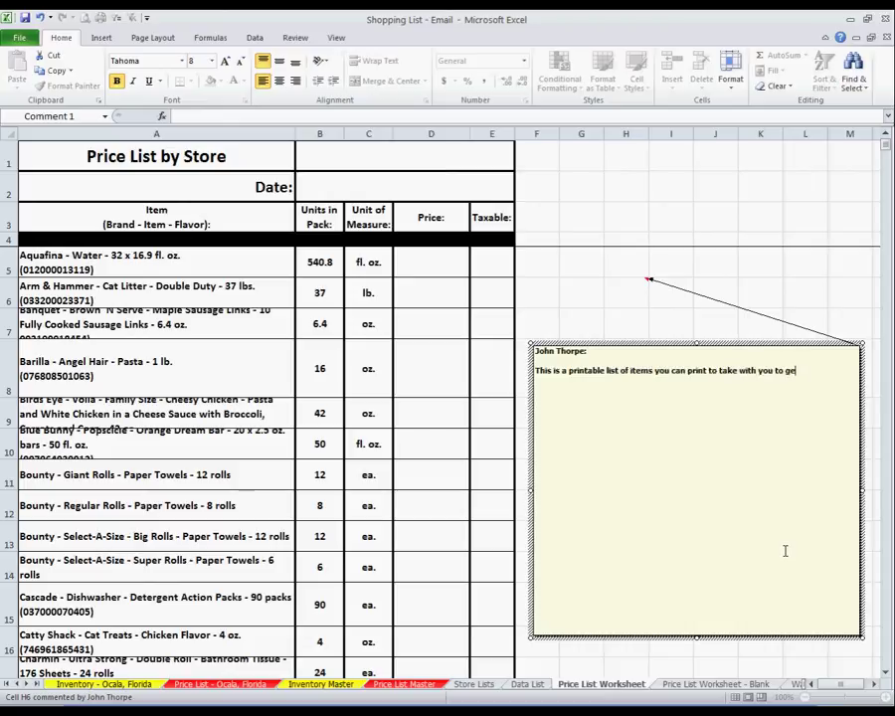
{"action": "key", "text": "BackSpace"}
{"action": "key", "text": "BackSpace"}
{"action": "type", "text": "log"}
{"action": "type", "text": " prices, either when starting o"}
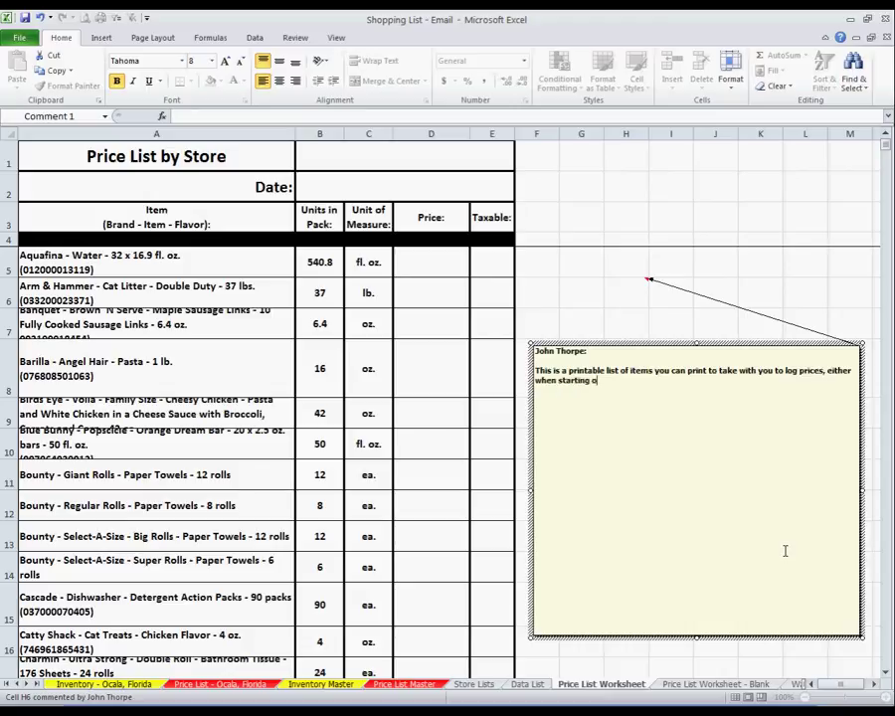
{"action": "type", "text": "ut of"}
{"action": "type", "text": "to update the pr"}
{"action": "type", "text": "ices...."}
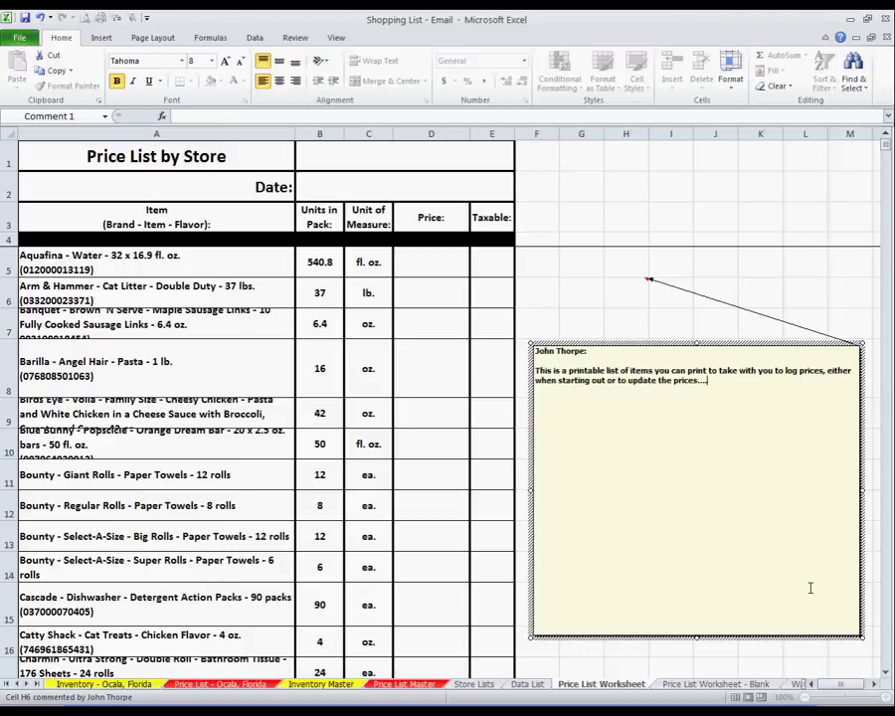
{"action": "right_click", "coordinate": [624, 293]}
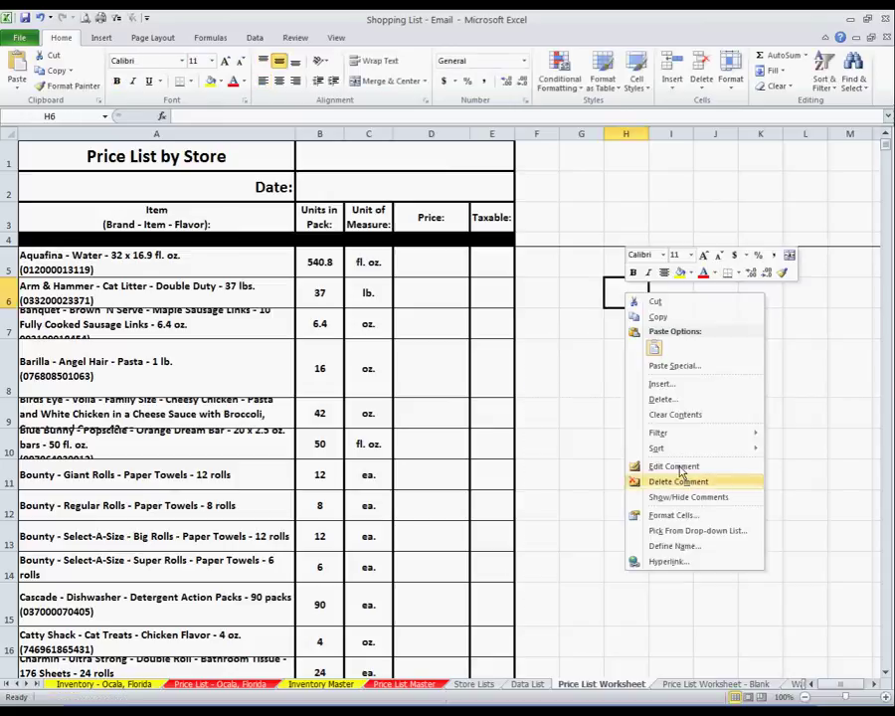
{"action": "left_click", "coordinate": [701, 477]}
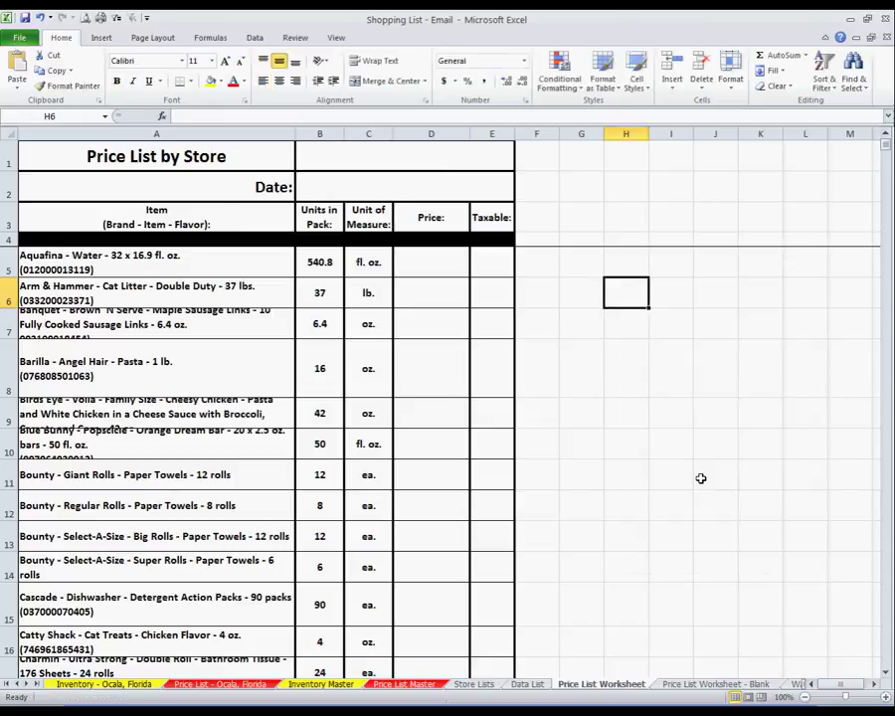
On the Blank sheet, type 'This is a blank page of the same where you can log' and 'Prices as you shop' in A6–A7.
{"action": "left_click", "coordinate": [693, 686]}
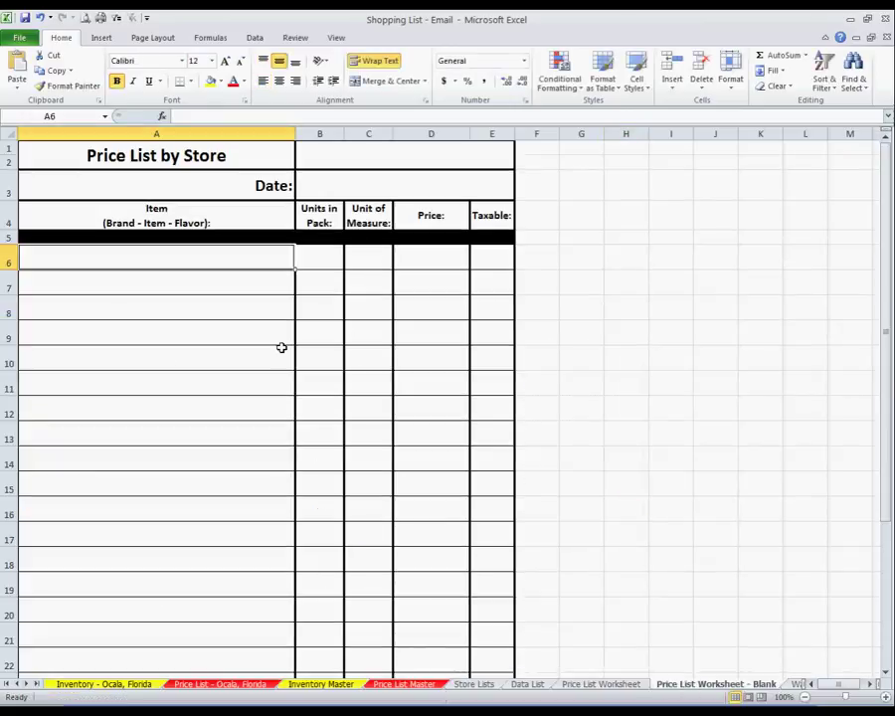
{"action": "type", "text": "This is a blank page"}
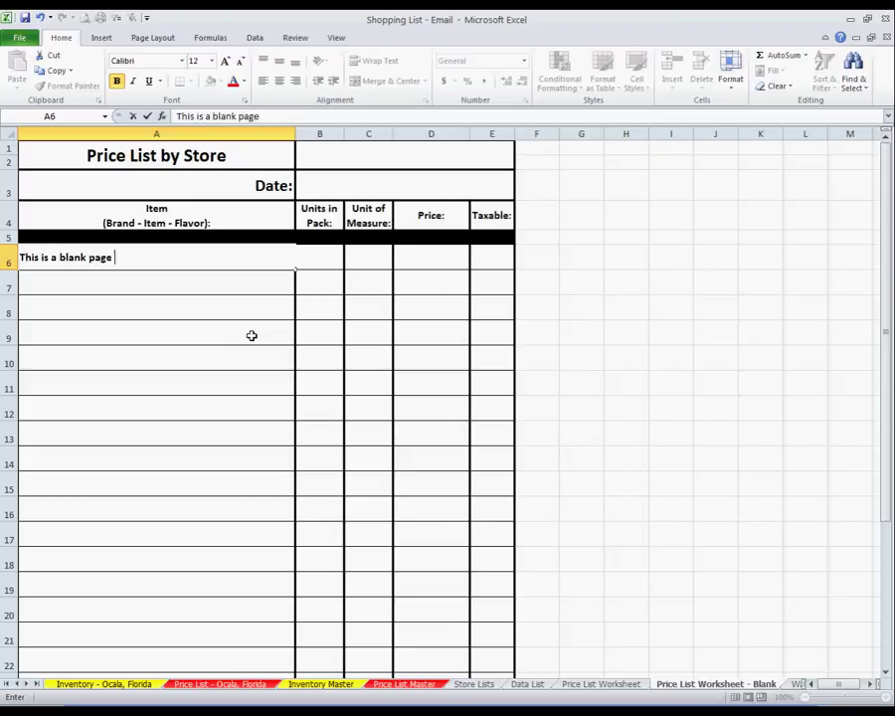
{"action": "type", "text": " of the same where you can"}
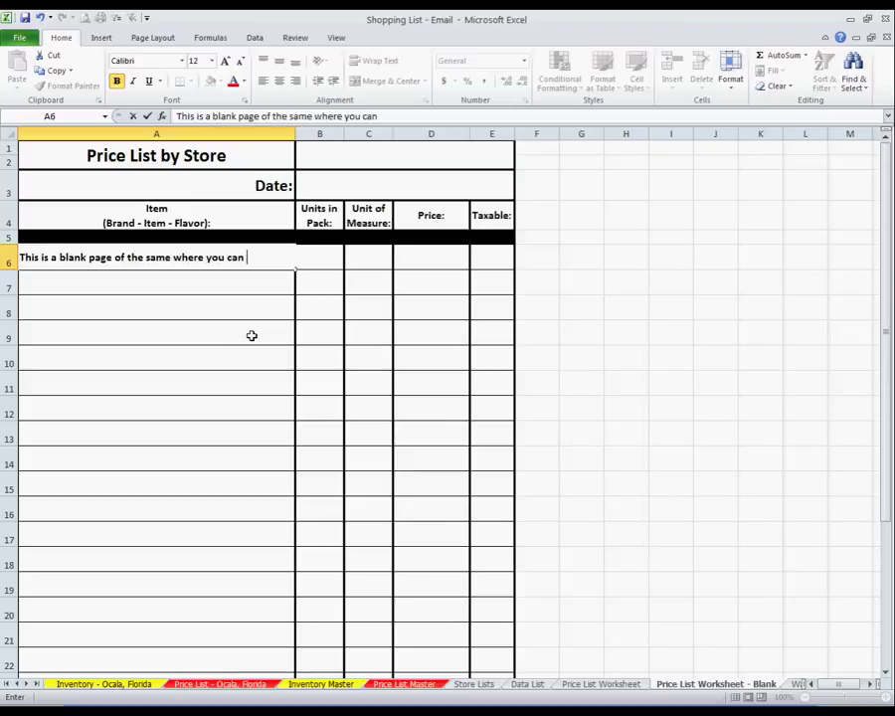
{"action": "type", "text": " log"}
{"action": "key", "text": "Return"}
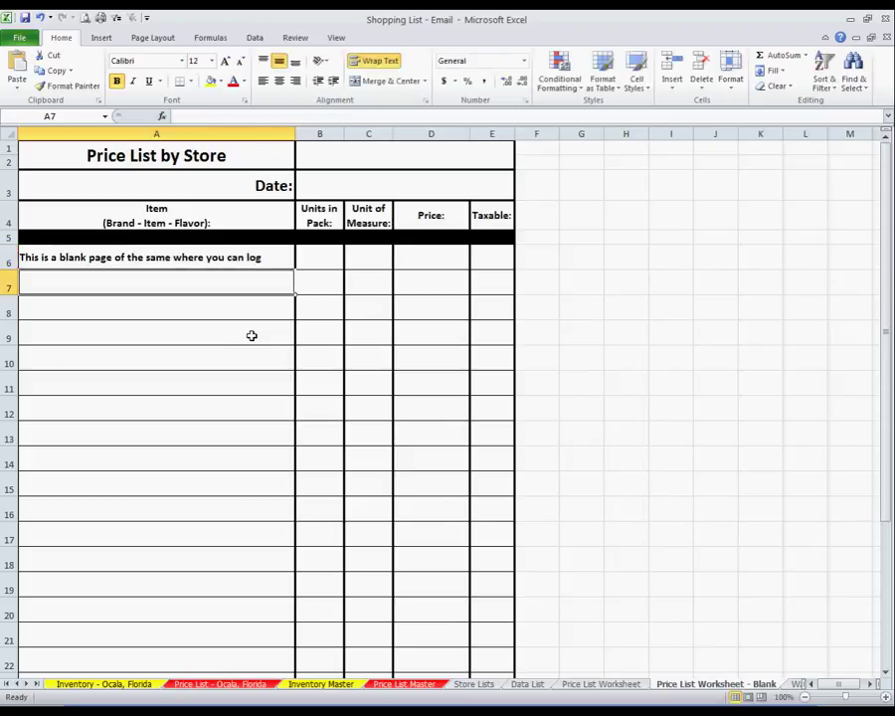
{"action": "type", "text": "Prices"}
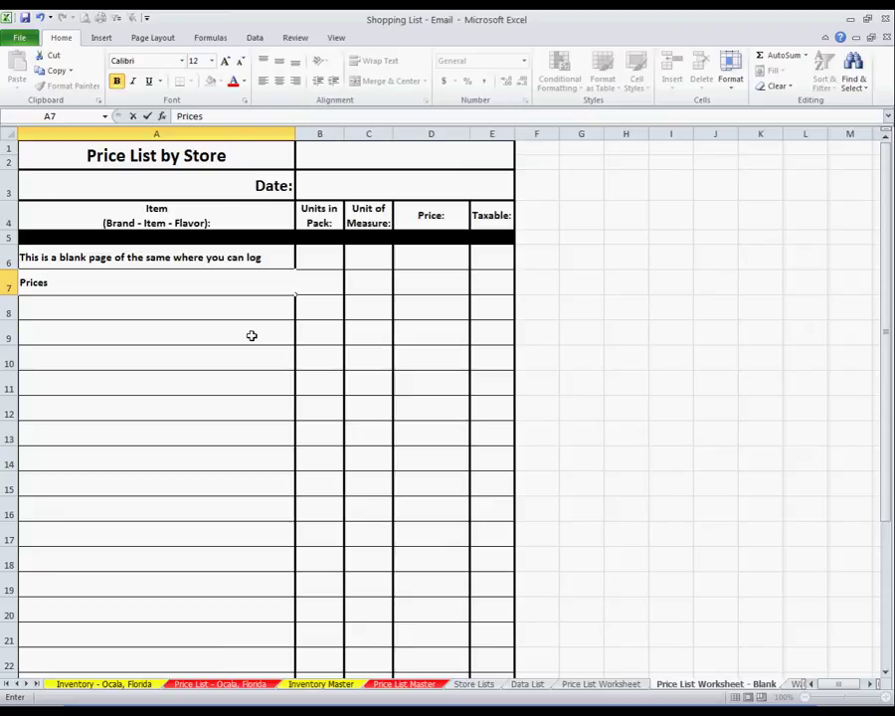
{"action": "type", "text": " as y"}
{"action": "type", "text": "ou shop"}
{"action": "key", "text": "Return"}
On the Wal-Mart List sheet, insert a comment on G52 and reposition and enlarge its box.
{"action": "left_click", "coordinate": [37, 683]}
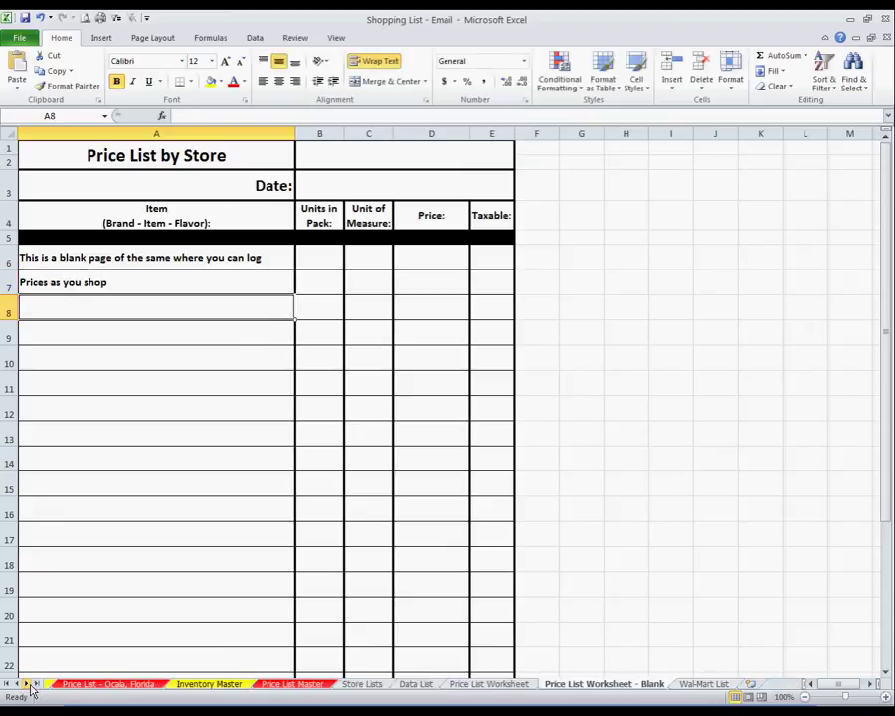
{"action": "left_click", "coordinate": [685, 684]}
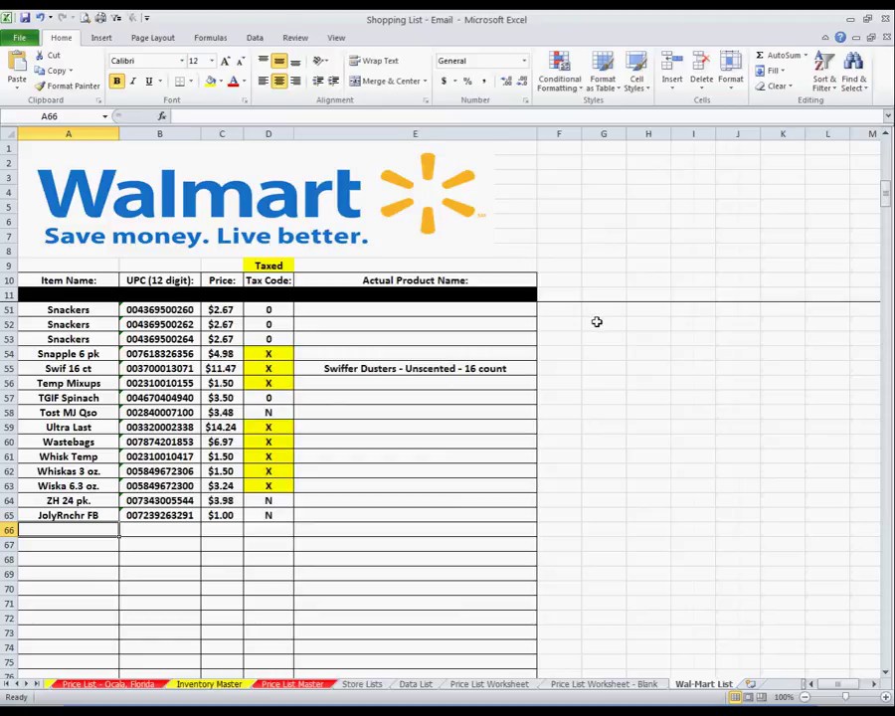
{"action": "right_click", "coordinate": [595, 320]}
{"action": "left_click", "coordinate": [643, 493]}
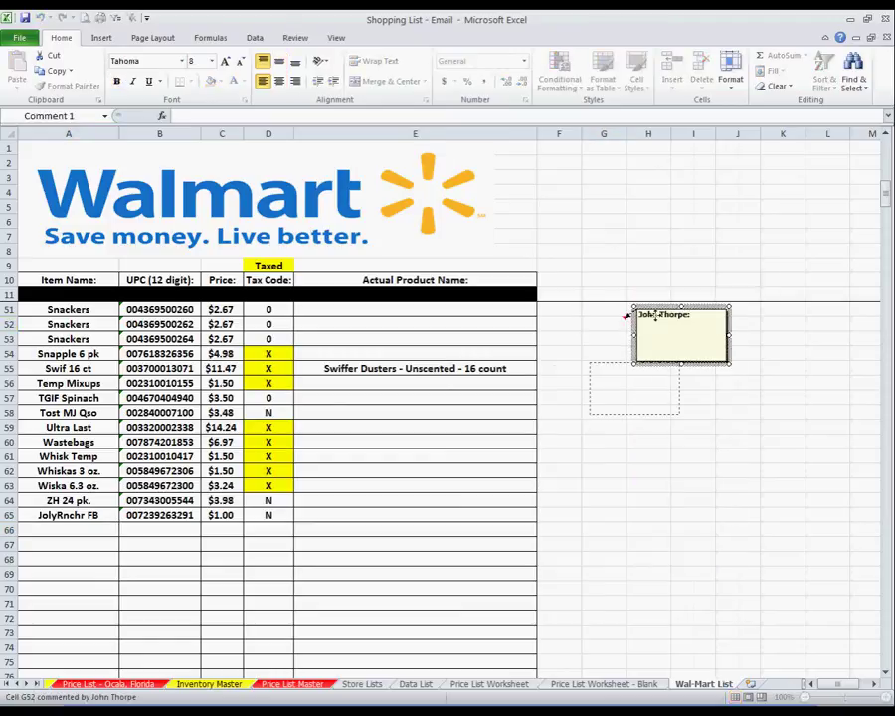
{"action": "left_click_drag", "start_coordinate": [669, 306], "coordinate": [585, 361]}
{"action": "left_click_drag", "start_coordinate": [650, 422], "coordinate": [865, 647]}
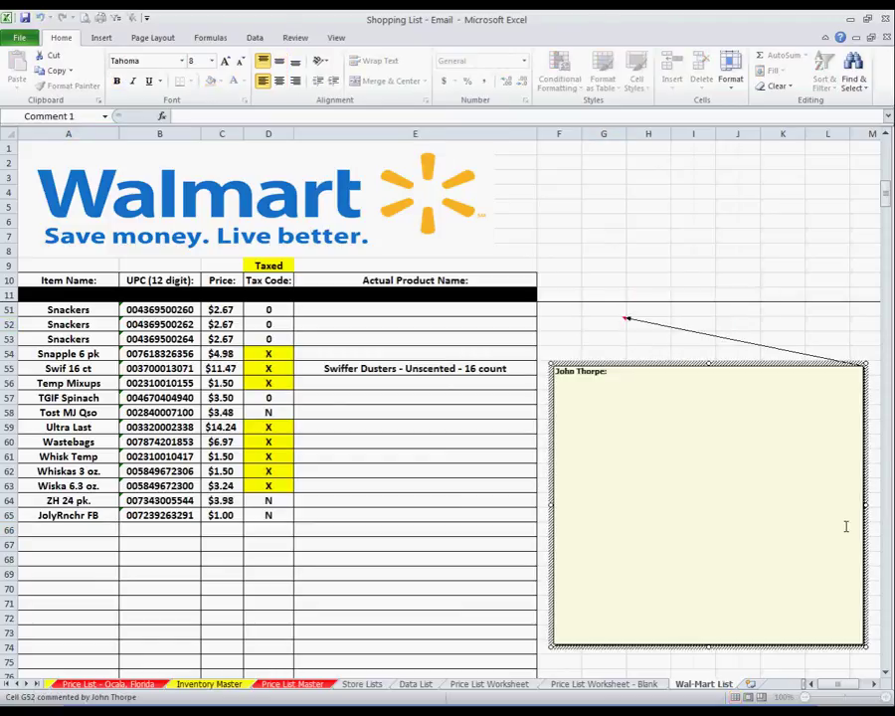
{"action": "key", "text": "ctrl+b"}
{"action": "key", "text": "Return"}
Write the tax-code note asking which Walmart items are taxed and explaining receipt letters highlight taxed cells.
{"action": "type", "text": "And finally..."}
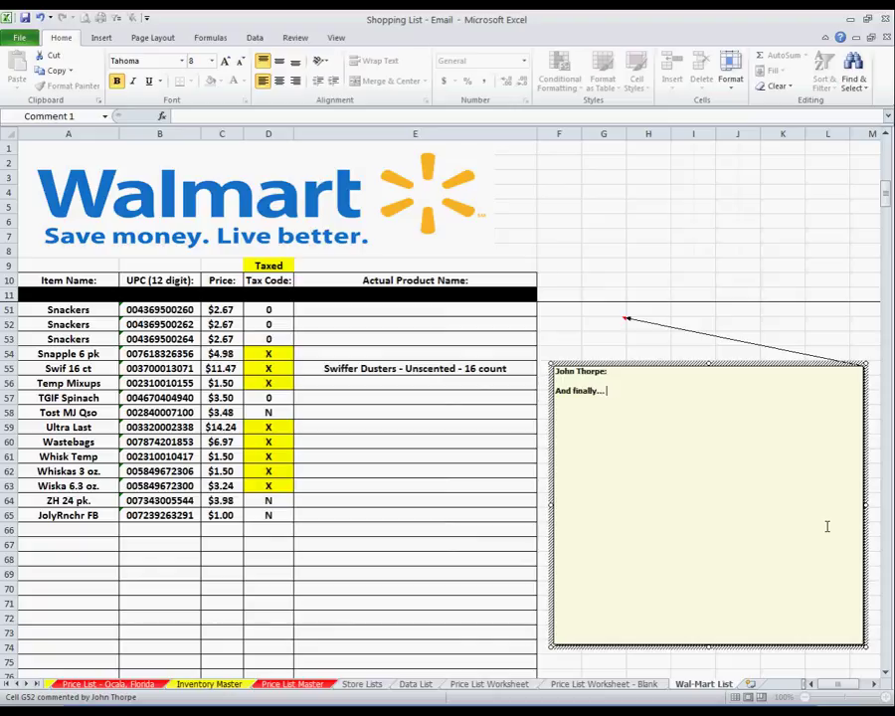
{"action": "type", "text": " ever wonder what items are"}
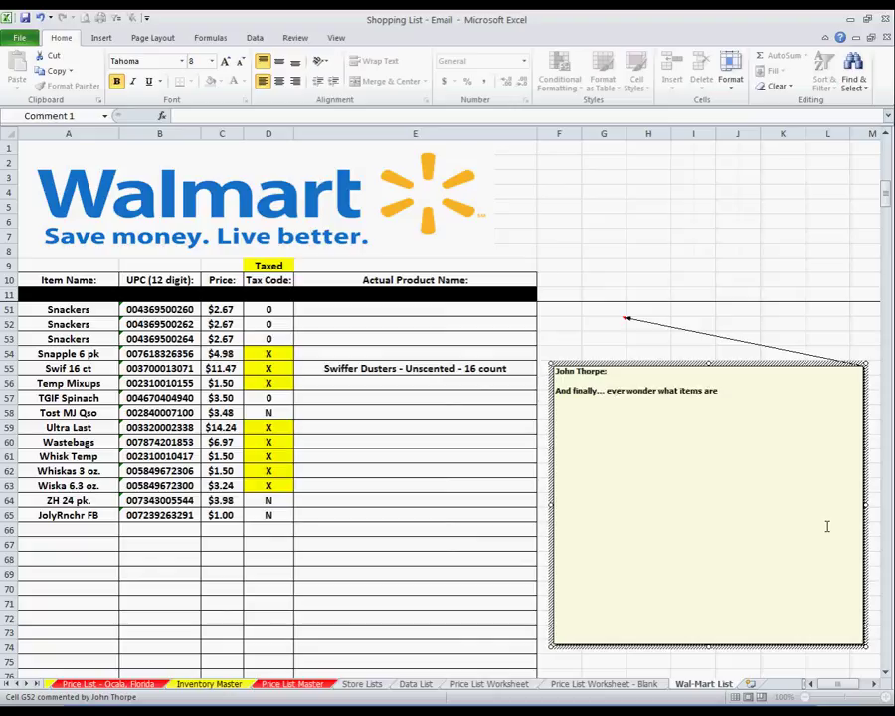
{"action": "type", "text": " taxed when you shop a"}
{"action": "type", "text": "t wal"}
{"action": "key", "text": "BackSpace"}
{"action": "key", "text": "BackSpace"}
{"action": "key", "text": "BackSpace"}
{"action": "type", "text": "Walmart??"}
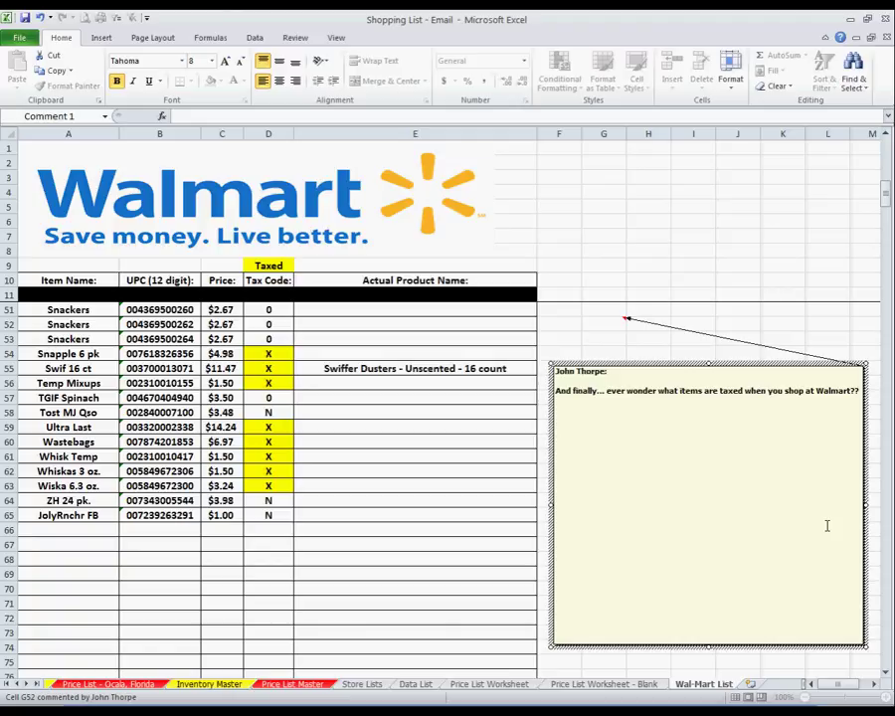
{"action": "key", "text": "BackSpace"}
{"action": "type", "text": "Sinc"}
{"action": "type", "text": "e they sell a var"}
{"action": "type", "text": "iety of items,"}
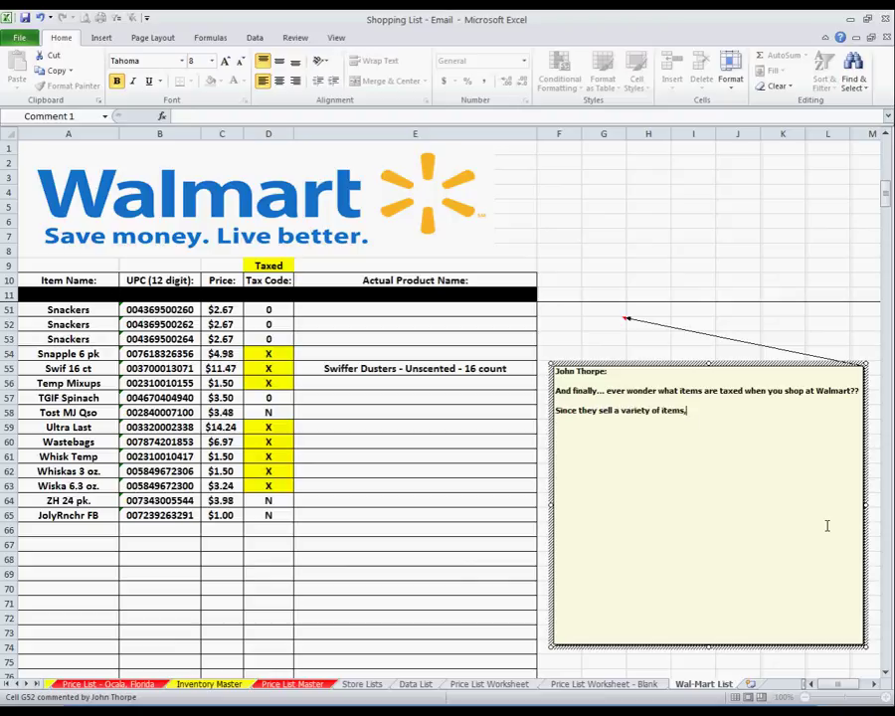
{"action": "type", "text": " you can input the infor"}
{"action": "type", "text": "mation here and if the "}
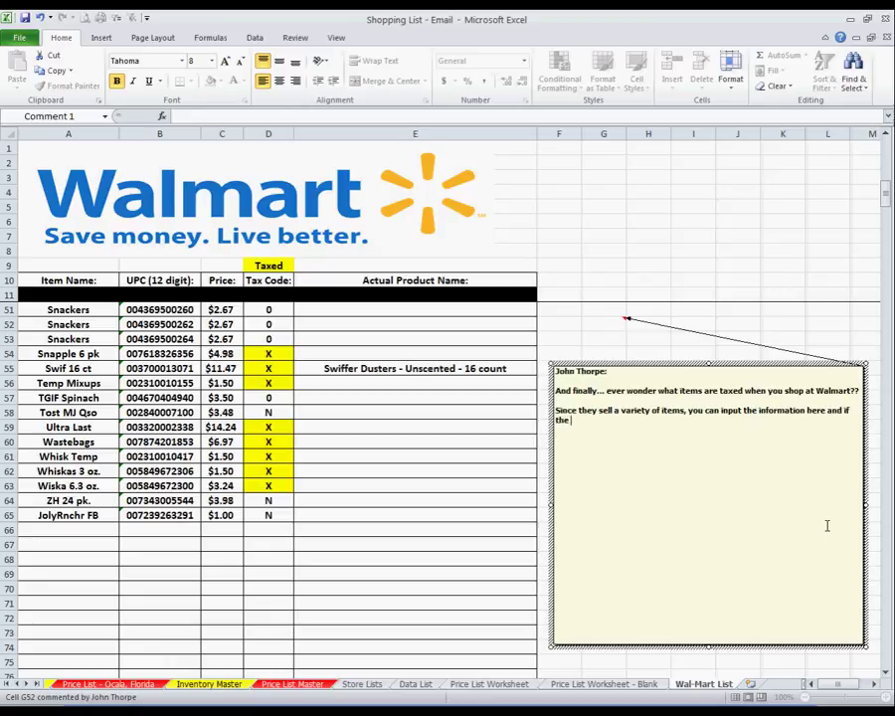
{"action": "type", "text": "cell highlights it'"}
{"action": "type", "text": "ll indicate the item"}
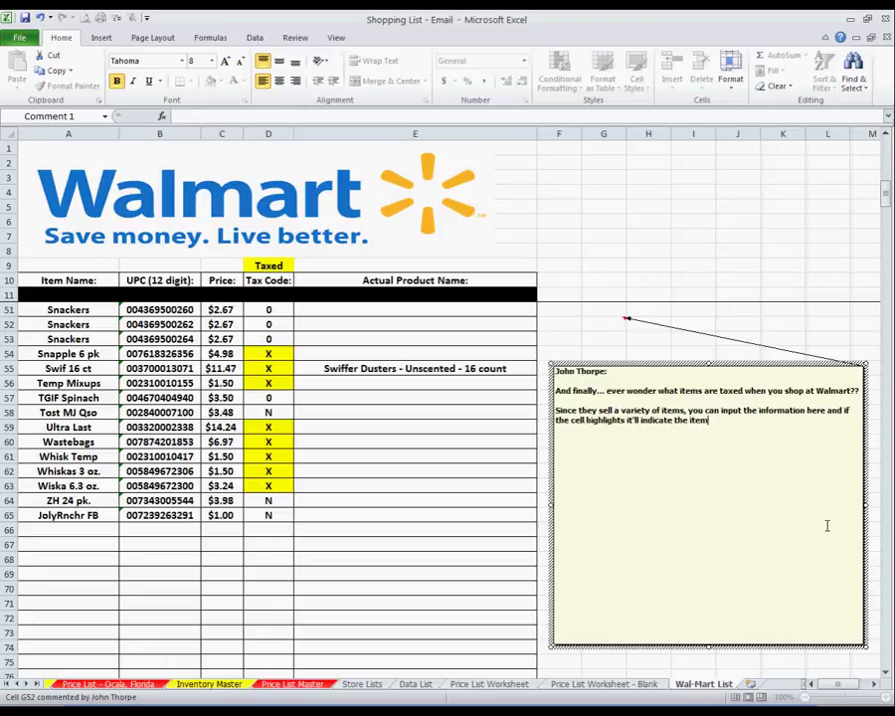
{"action": "type", "text": " is taxed... "}
{"action": "type", "text": "helpful for"}
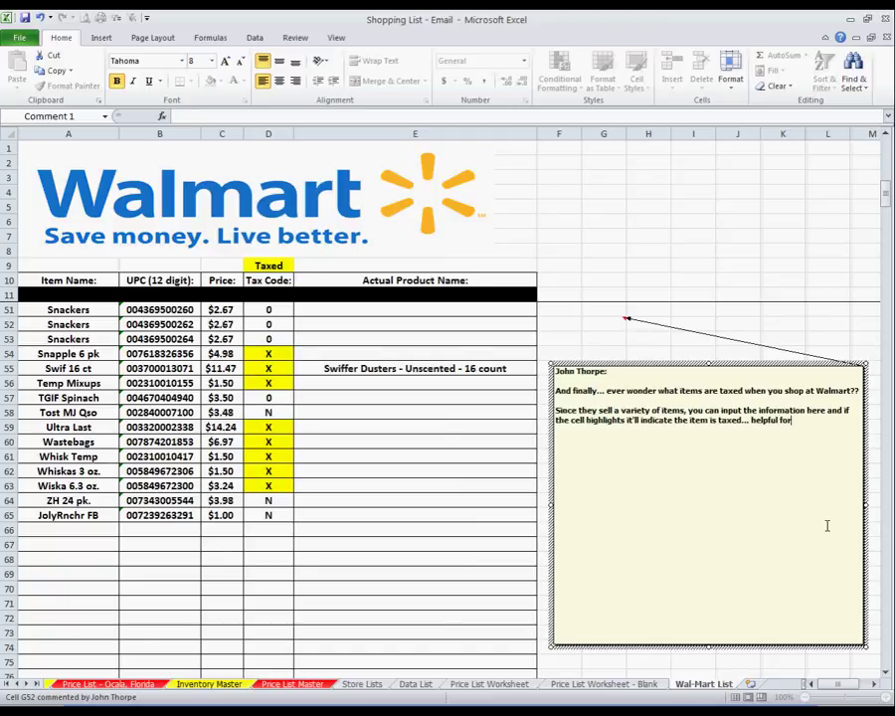
{"action": "type", "text": " the tax part on the"}
{"action": "type", "text": " Price List tab"}
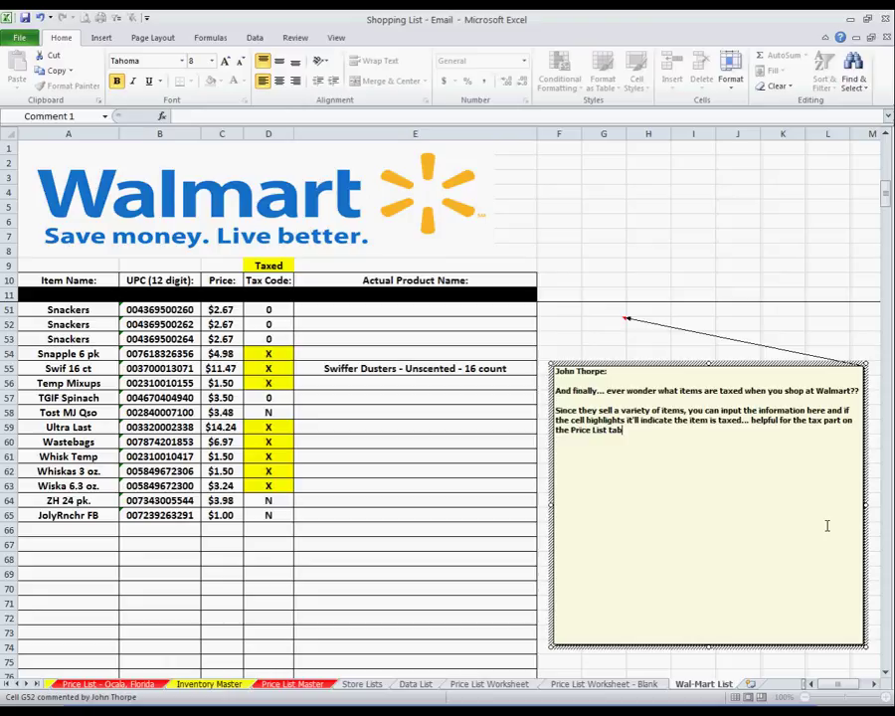
{"action": "key", "text": "Return"}
{"action": "key", "text": "Return"}
{"action": "type", "text": "E"}
{"action": "type", "text": "nter the leter that follows the price on you"}
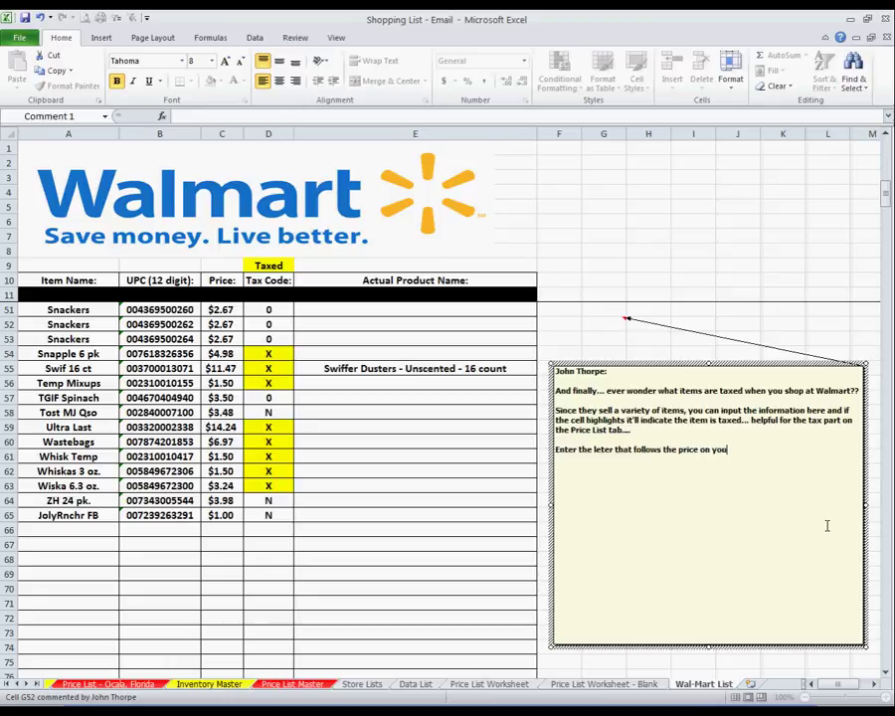
{"action": "type", "text": "r receipt,"}
{"action": "type", "text": " taxed items"}
{"action": "type", "text": " the cell"}
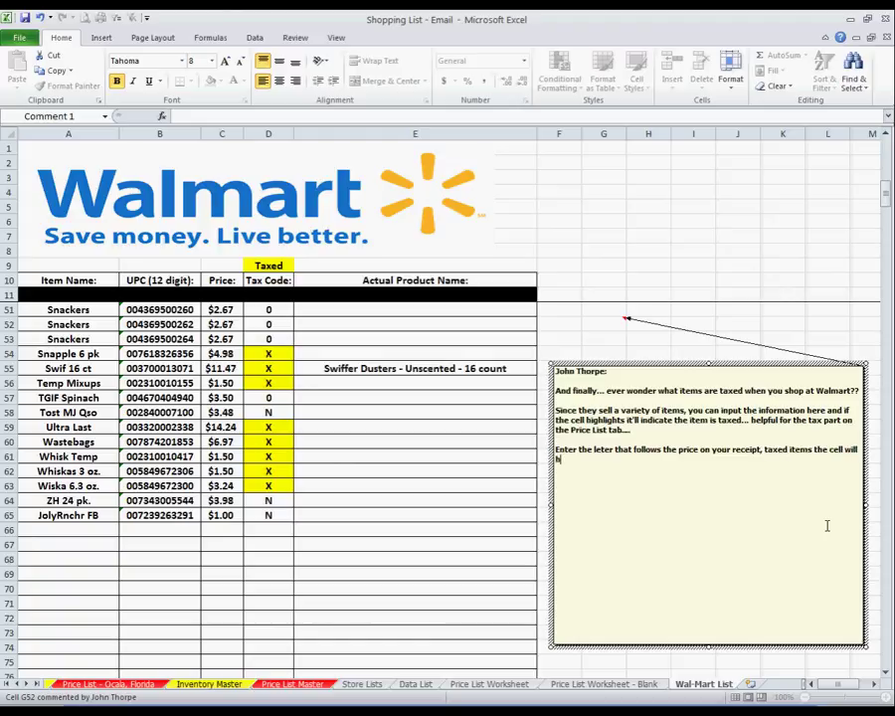
{"action": "type", "text": " will highlight in yellow...."}
Close the G52 comment and enter tax code T in D66 so it shades yellow.
{"action": "right_click", "coordinate": [602, 323]}
{"action": "key", "text": "Escape"}
{"action": "left_click", "coordinate": [263, 532]}
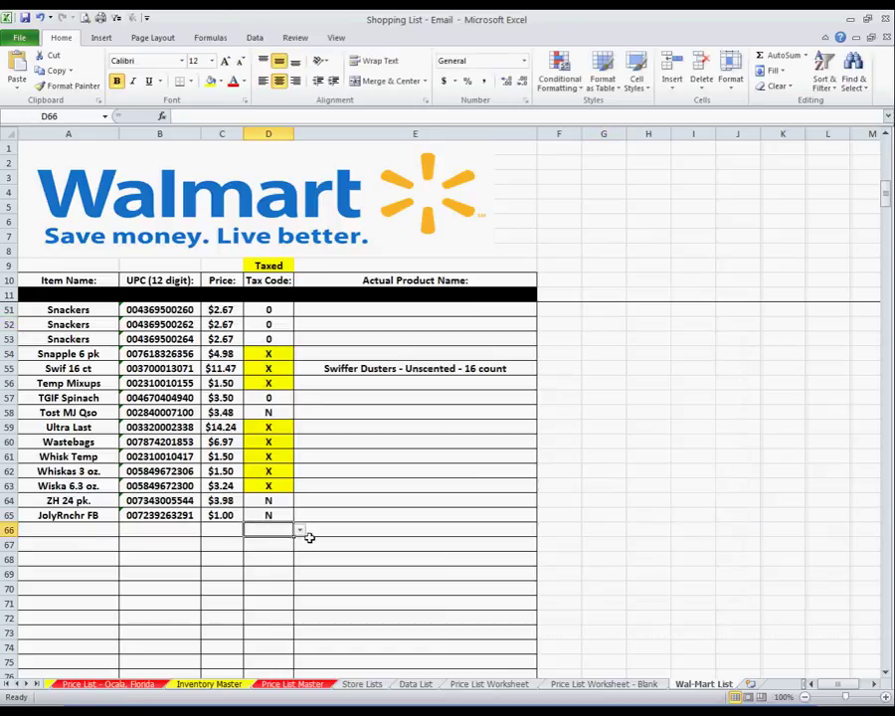
{"action": "left_click", "coordinate": [299, 529]}
{"action": "left_click", "coordinate": [291, 547]}
{"action": "type", "text": "T"}
{"action": "left_click", "coordinate": [250, 524]}
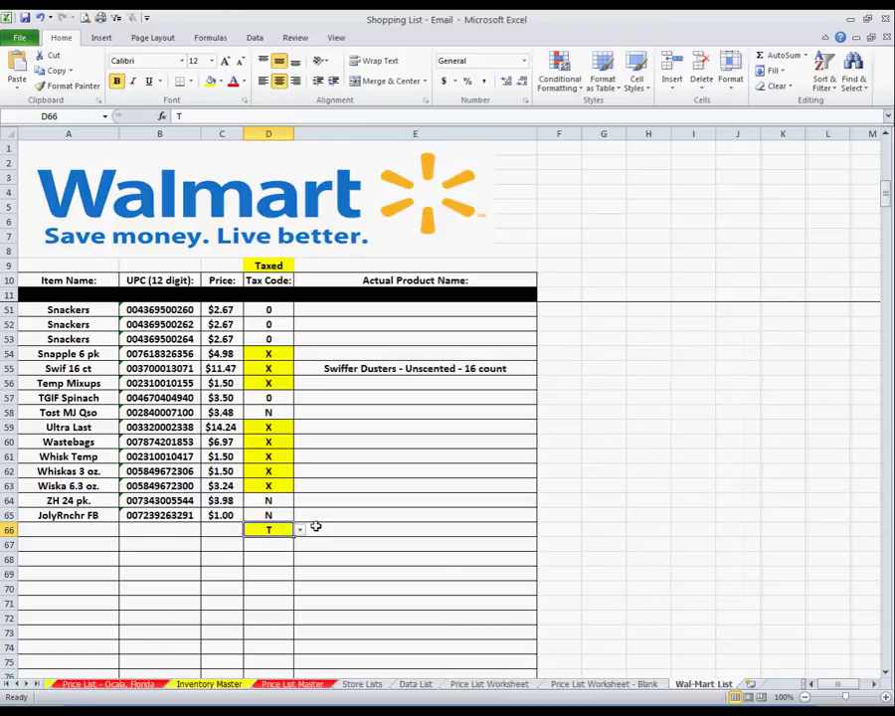
Add an enlarged G54 comment: 'Now that is it.... Hope this helps...', a suggestions request, and 'Thanks......'.
{"action": "right_click", "coordinate": [588, 353]}
{"action": "left_click", "coordinate": [636, 528]}
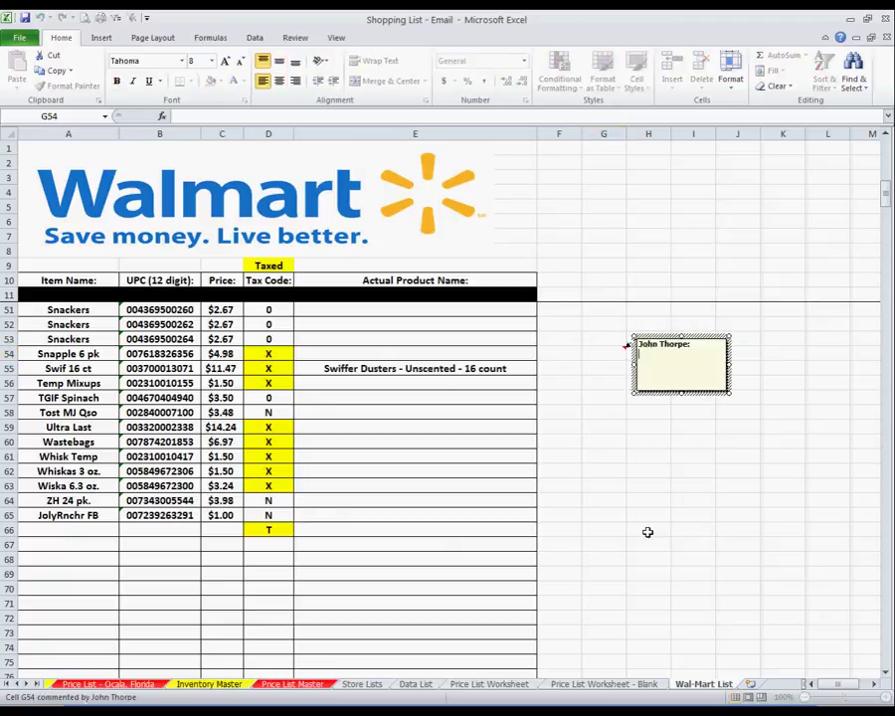
{"action": "left_click_drag", "start_coordinate": [633, 394], "coordinate": [500, 542]}
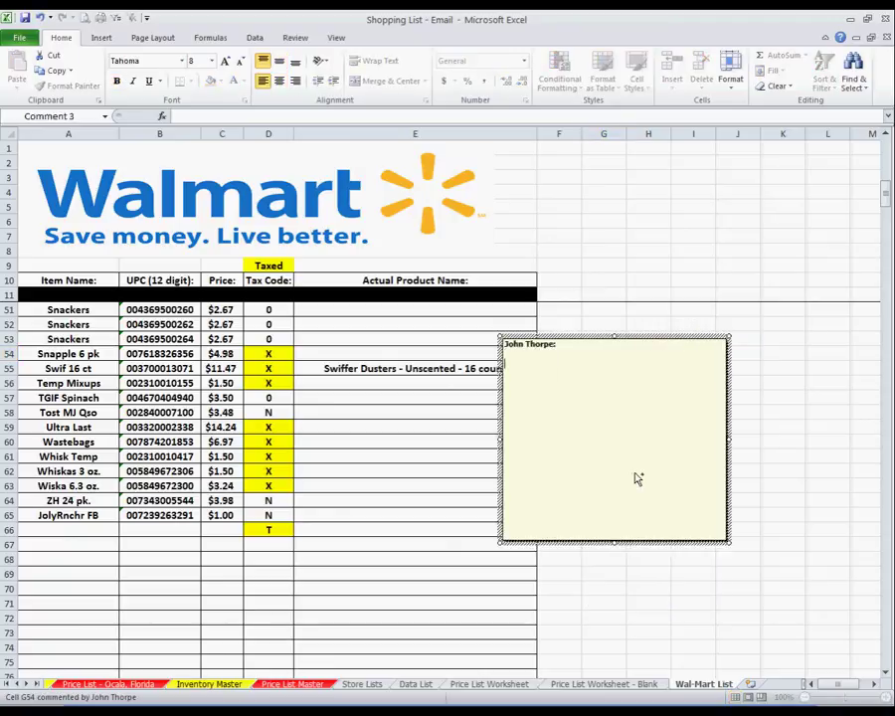
{"action": "key", "text": "Return"}
{"action": "type", "text": "Now that is it....  H"}
{"action": "type", "text": "ope t"}
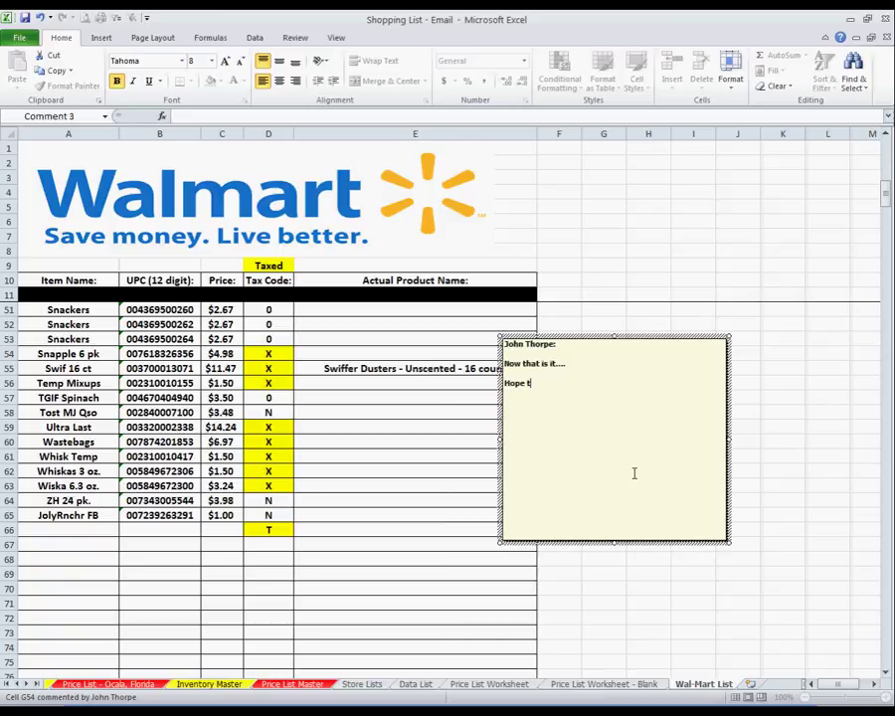
{"action": "type", "text": "his helps"}
{"action": "type", "text": "... and you enjoy...."}
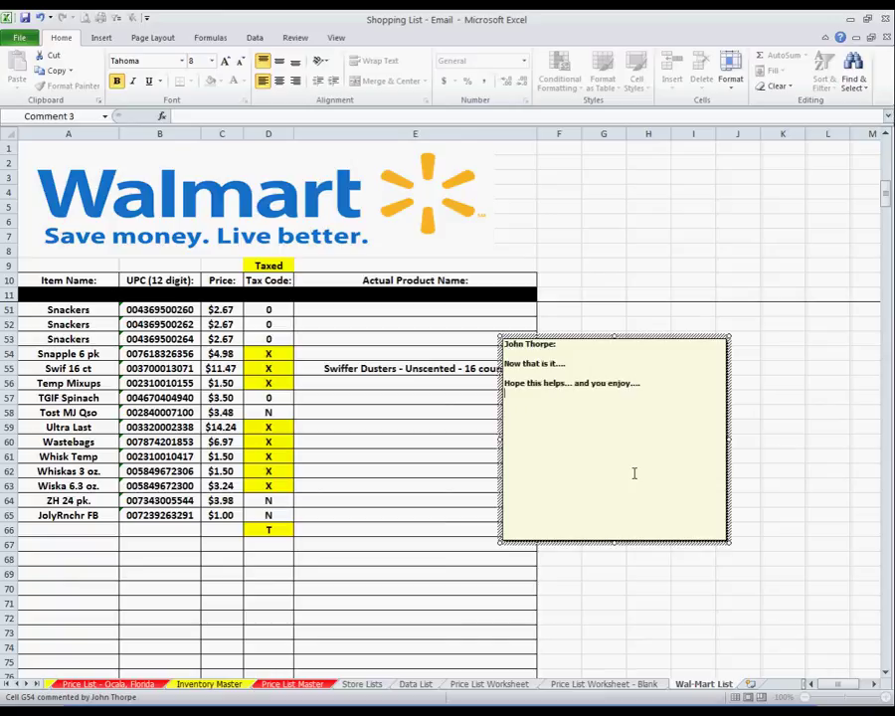
{"action": "key", "text": "Return"}
{"action": "key", "text": "Return"}
{"action": "type", "text": "Any suggestions"}
{"action": "type", "text": " on improving this, le"}
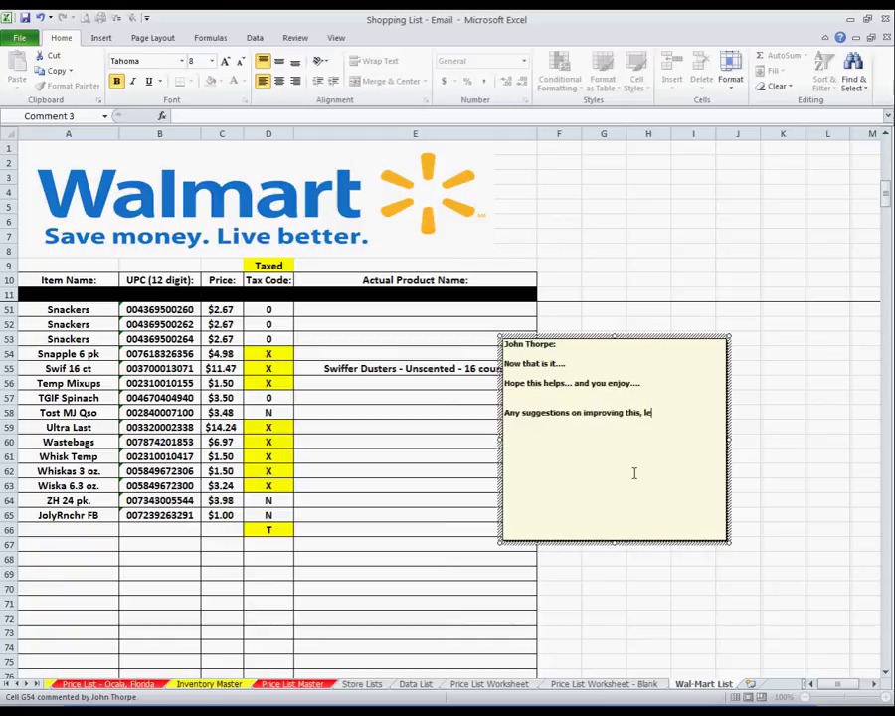
{"action": "type", "text": "t me know your ideas."}
{"action": "key", "text": "Return"}
{"action": "key", "text": "Return"}
{"action": "key", "text": "Return"}
{"action": "type", "text": "Thanks......"}
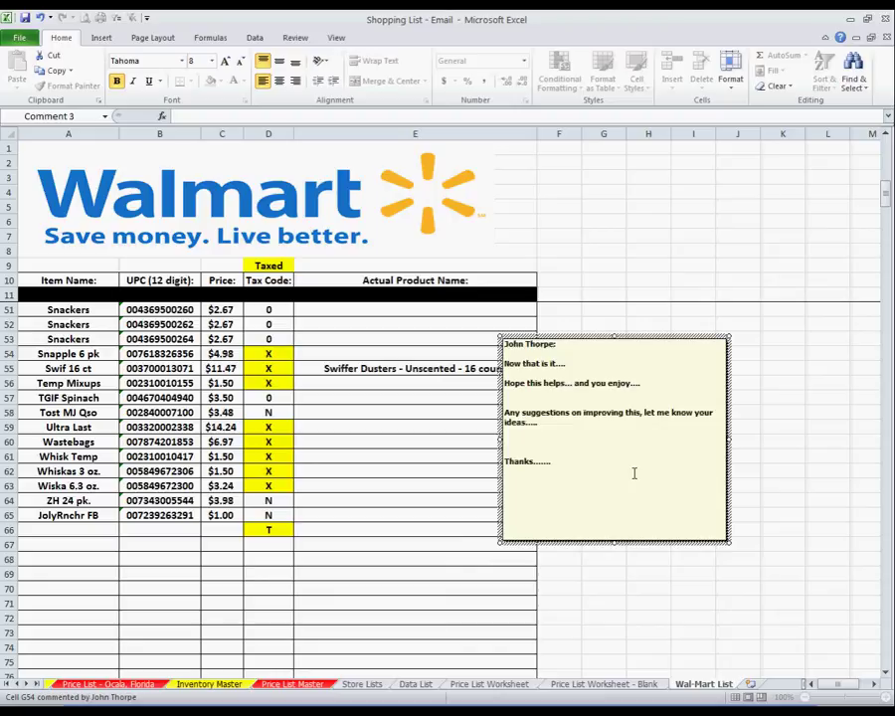
Dismiss the shortcut menu to finish the G54 comment, then leave Excel for the Media folder.
{"action": "right_click", "coordinate": [603, 353]}
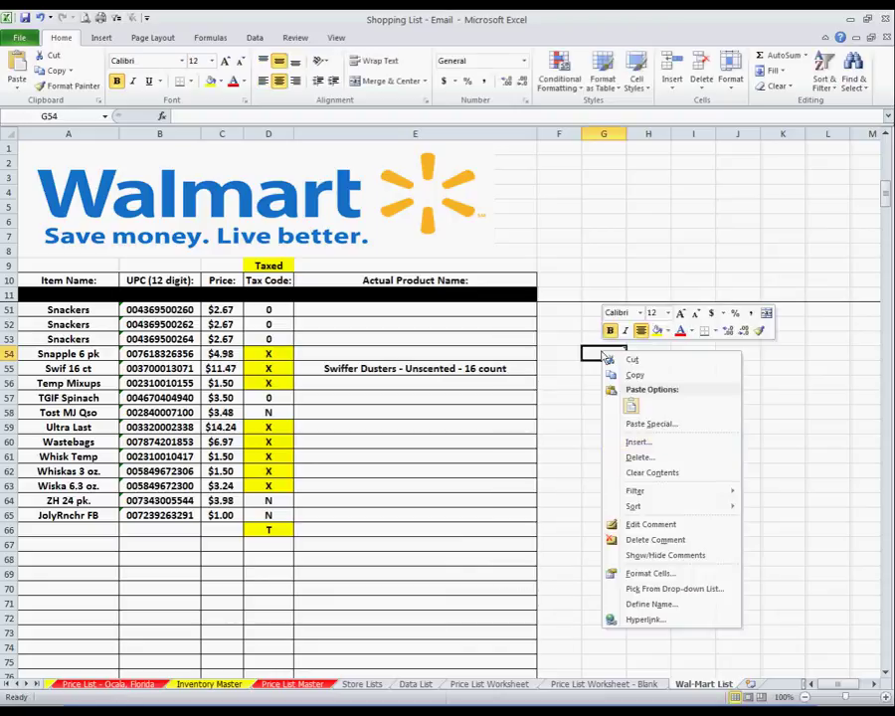
{"action": "left_click", "coordinate": [651, 540]}
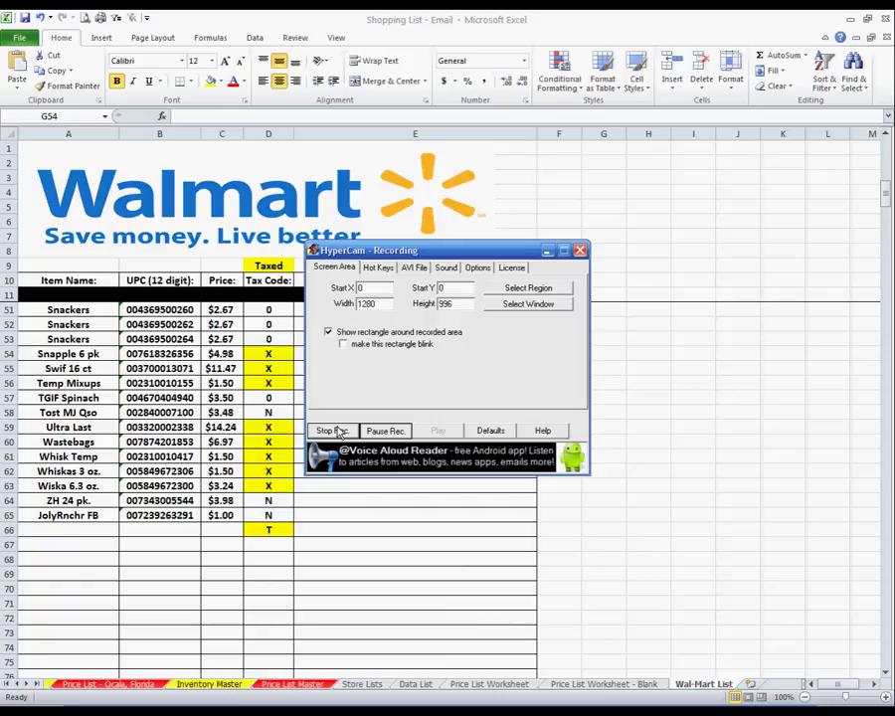
{"action": "mouse_move", "coordinate": [518, 17]}
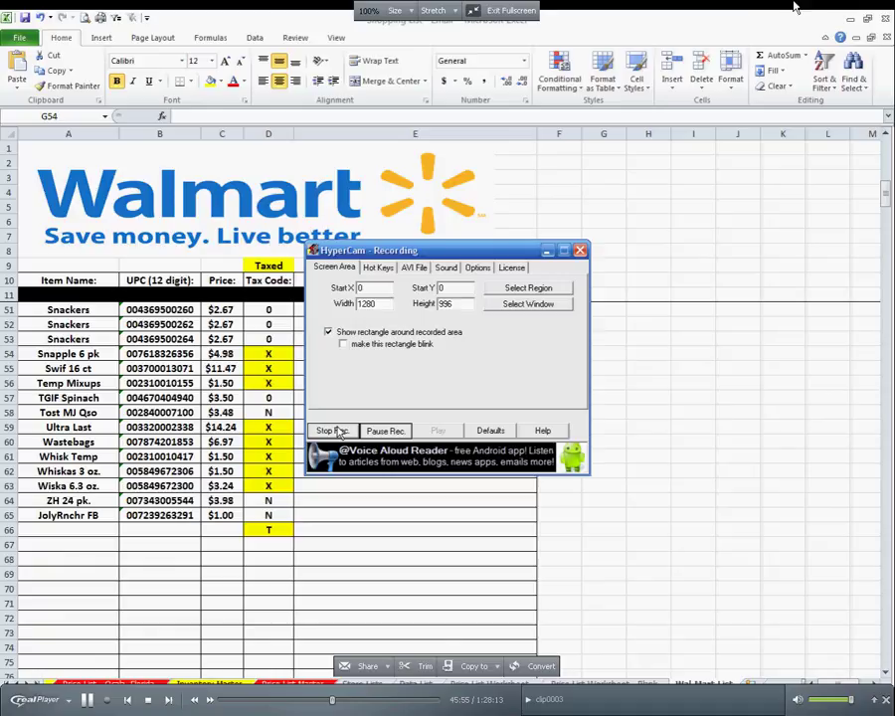
{"action": "left_click", "coordinate": [518, 17]}
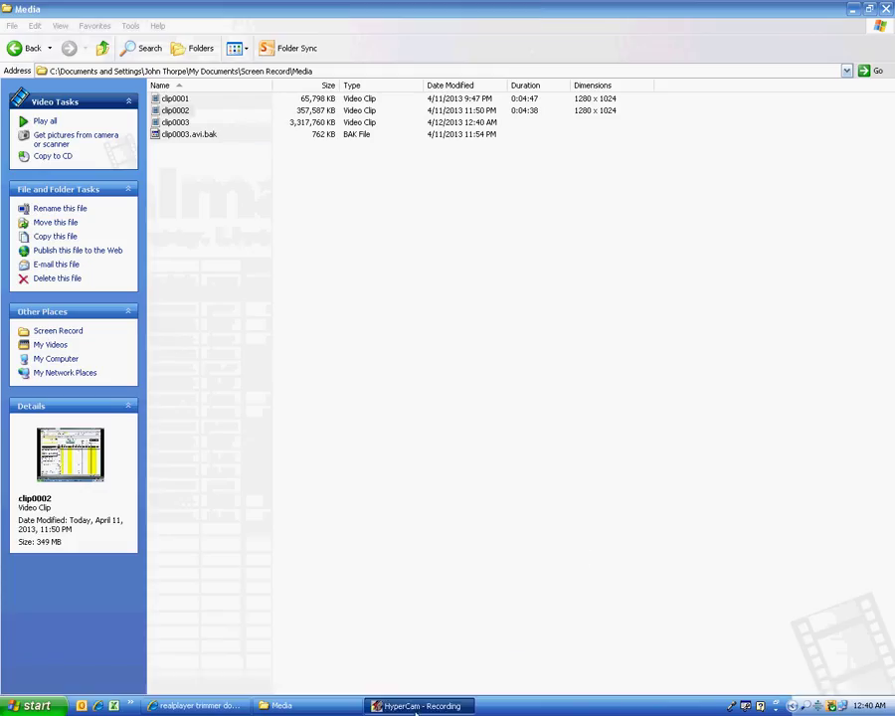